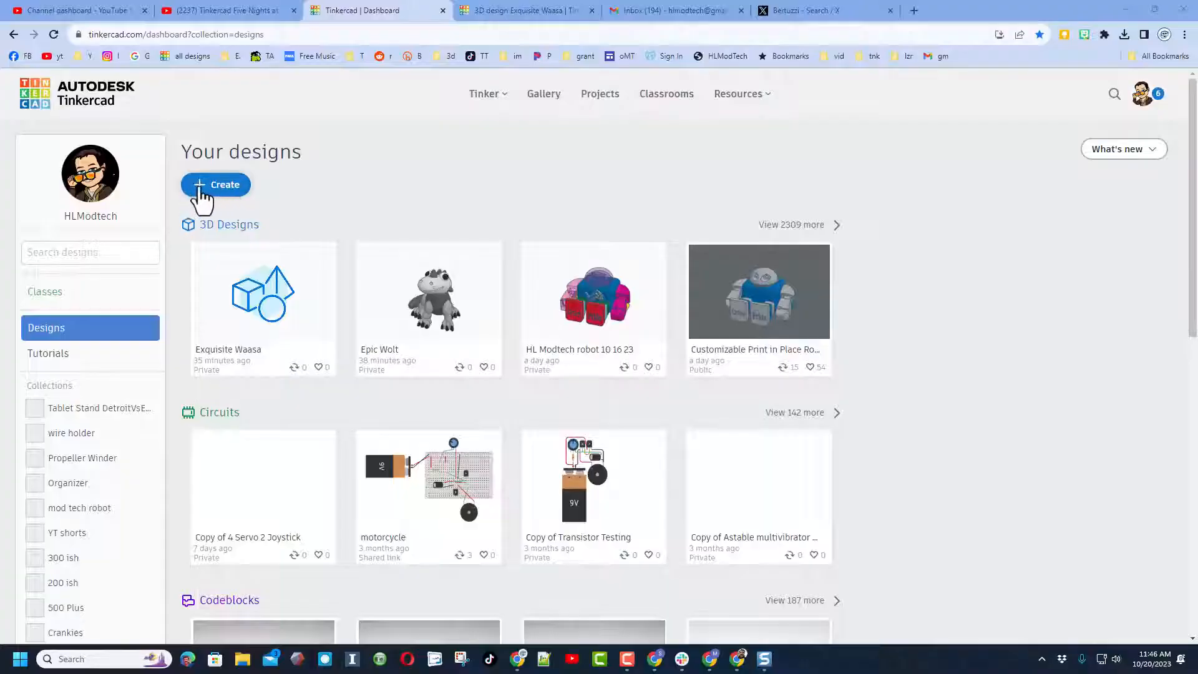
# Create a new 3D design and rename it "cute dragon".
pyautogui.click(216, 188)
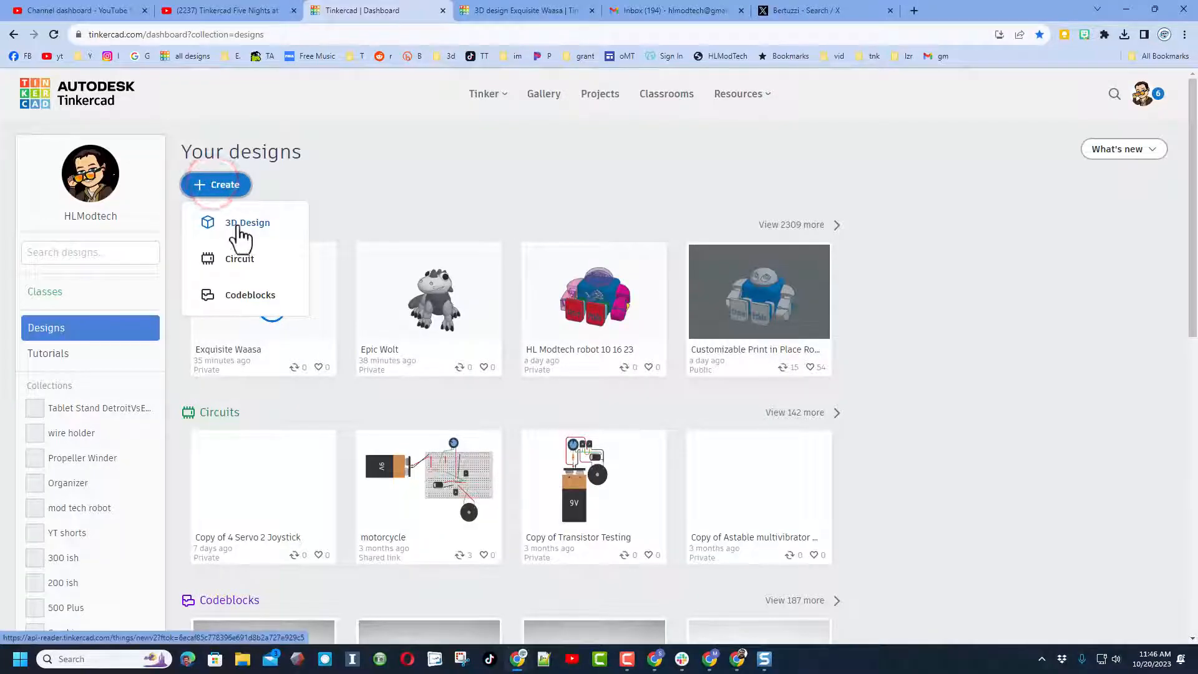
pyautogui.click(238, 226)
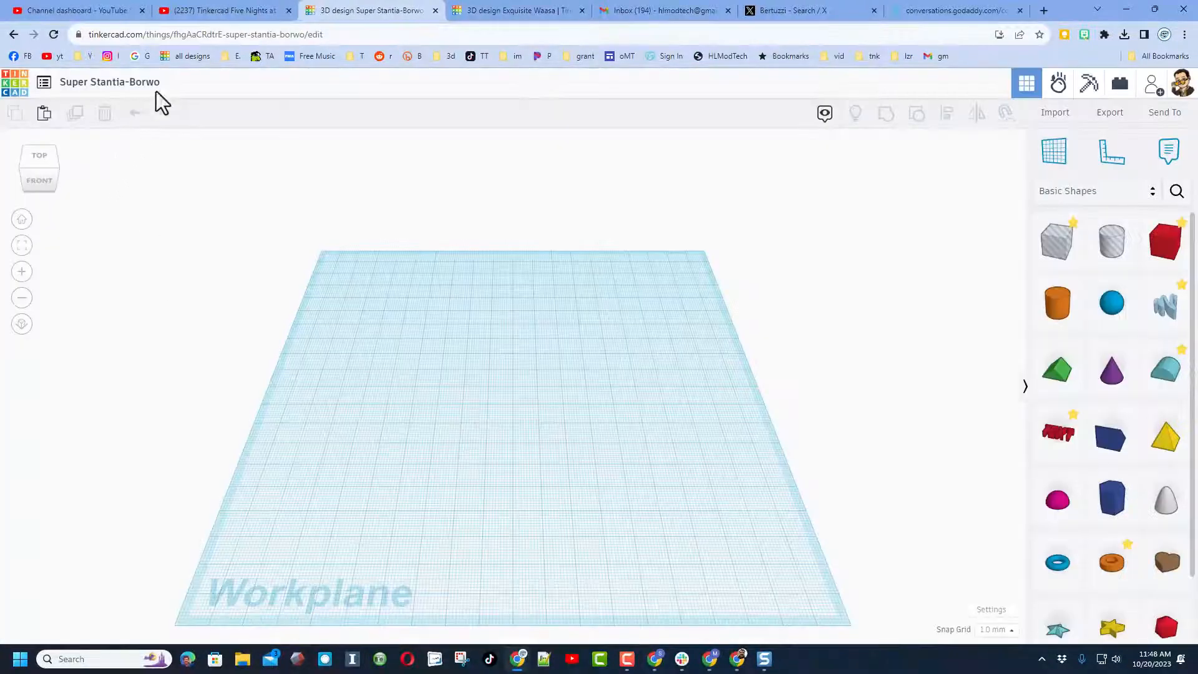
pyautogui.click(151, 88)
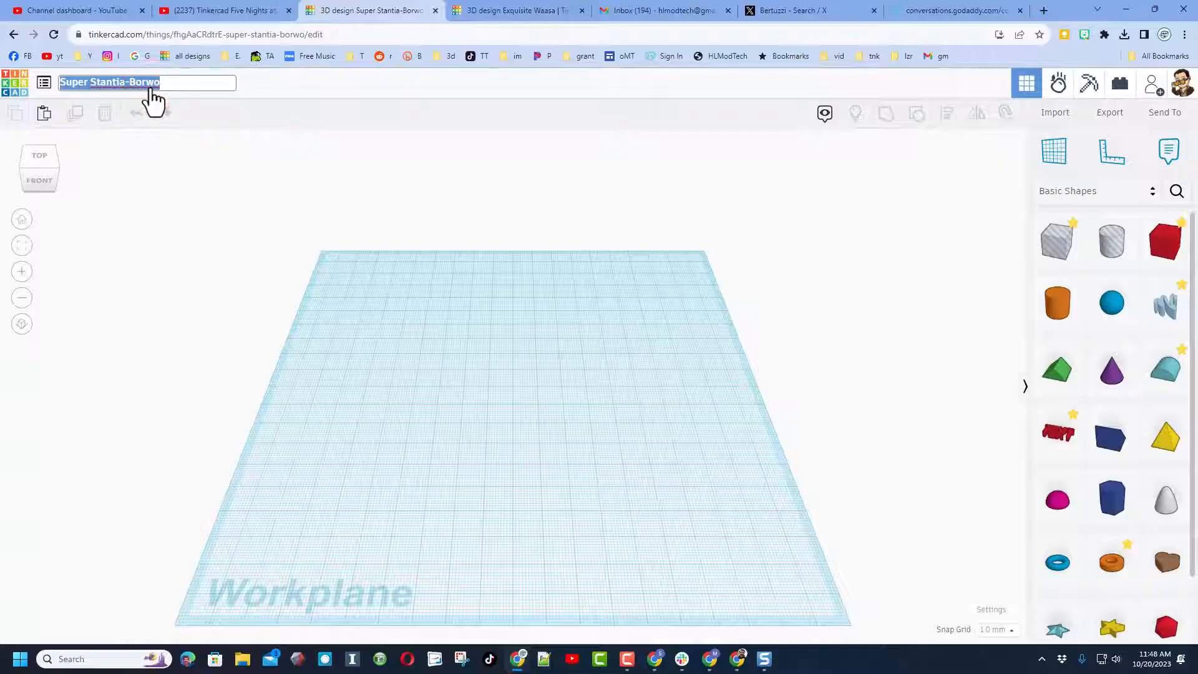
pyautogui.write('cute ')
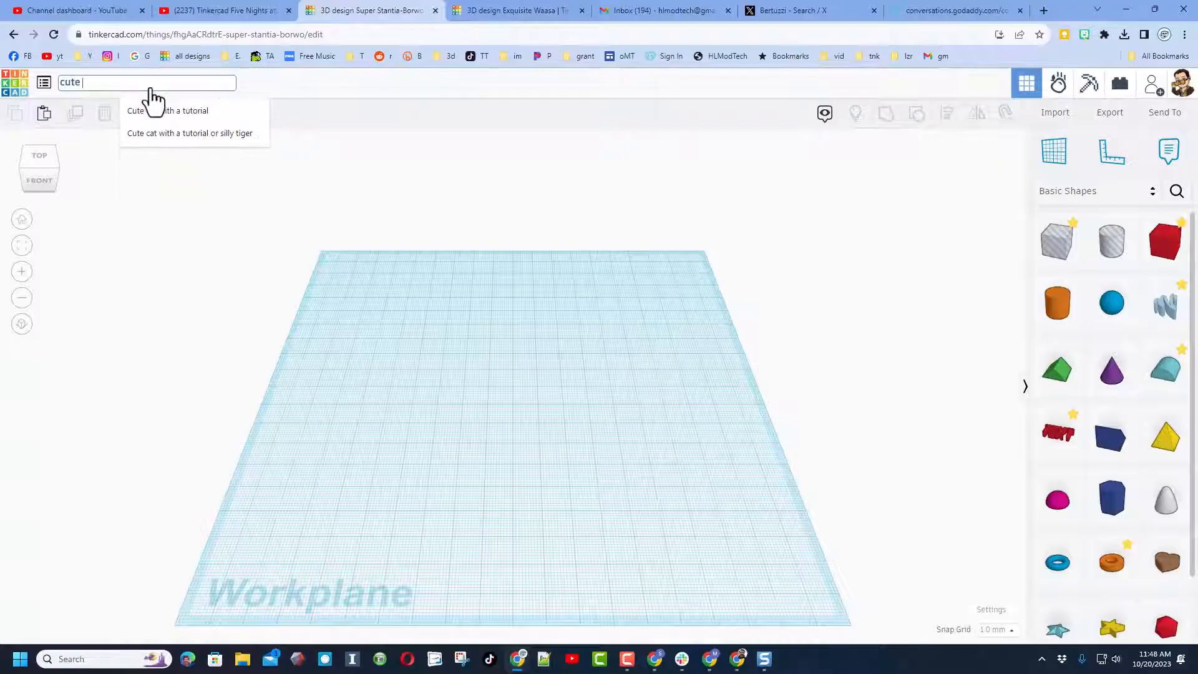
pyautogui.write('dragon')
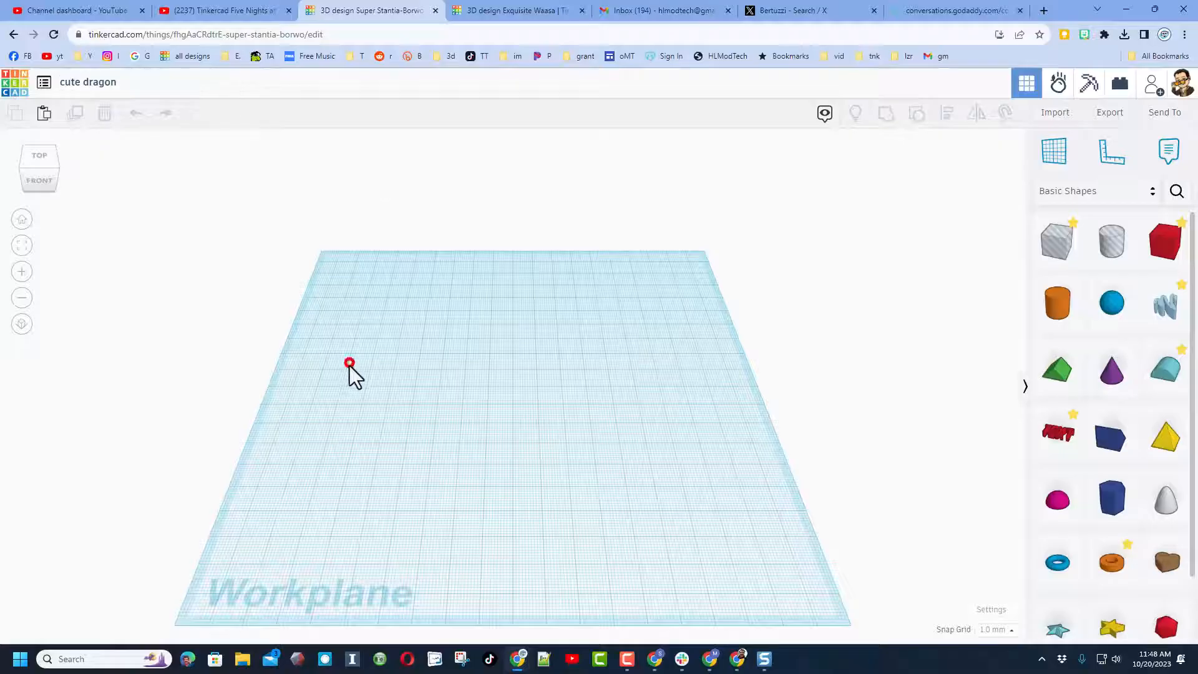
# Place a half sphere near the middle of the workplane.
pyautogui.moveTo(350, 362); pyautogui.dragTo(362, 377, button='right')
pyautogui.moveTo(461, 382); pyautogui.dragTo(577, 425, button='right')
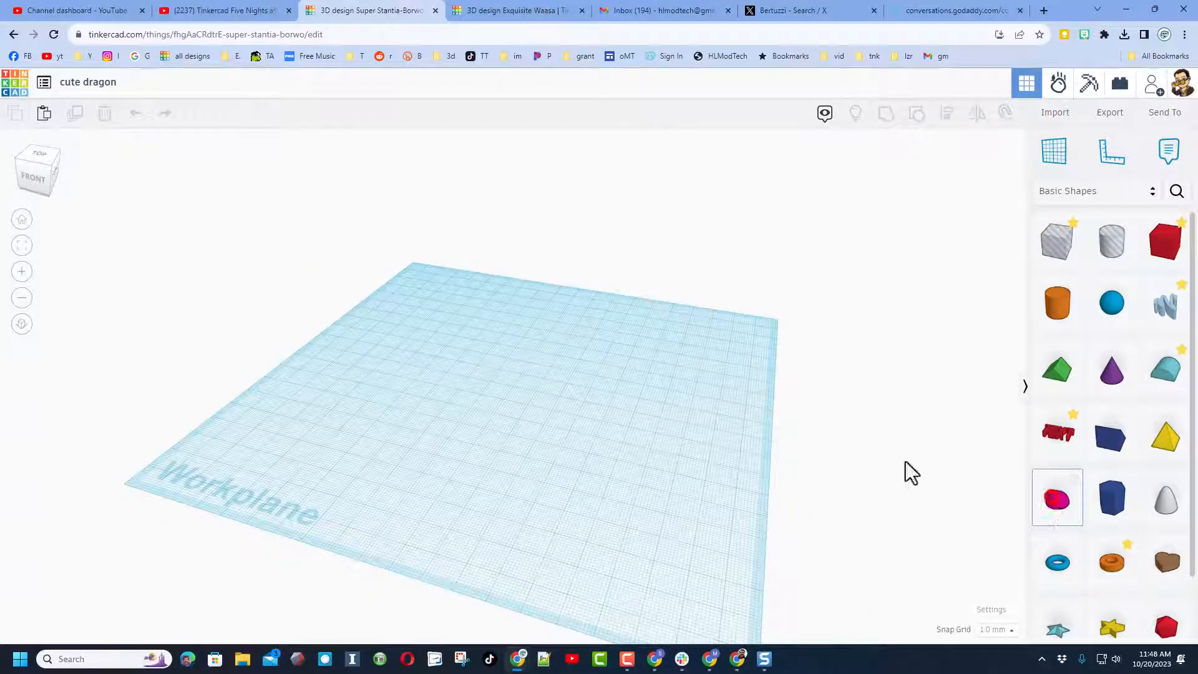
pyautogui.click(547, 426)
pyautogui.scroll(2, 547, 428)
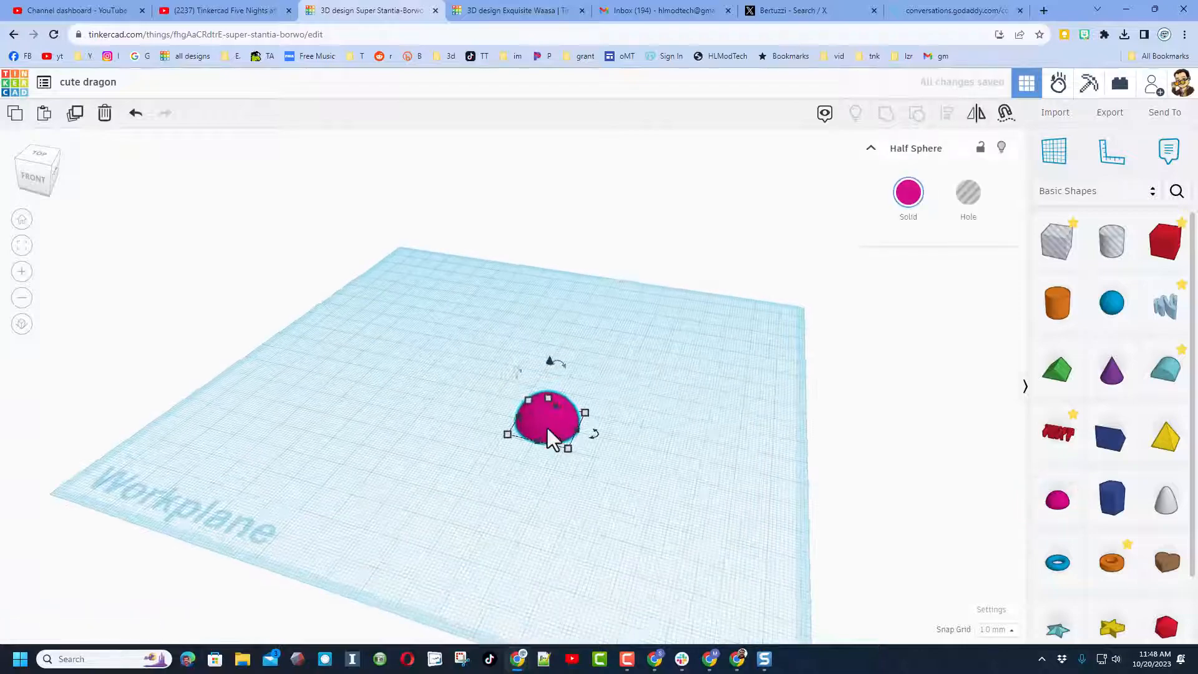
pyautogui.moveTo(547, 428); pyautogui.dragTo(897, 529, button='right')
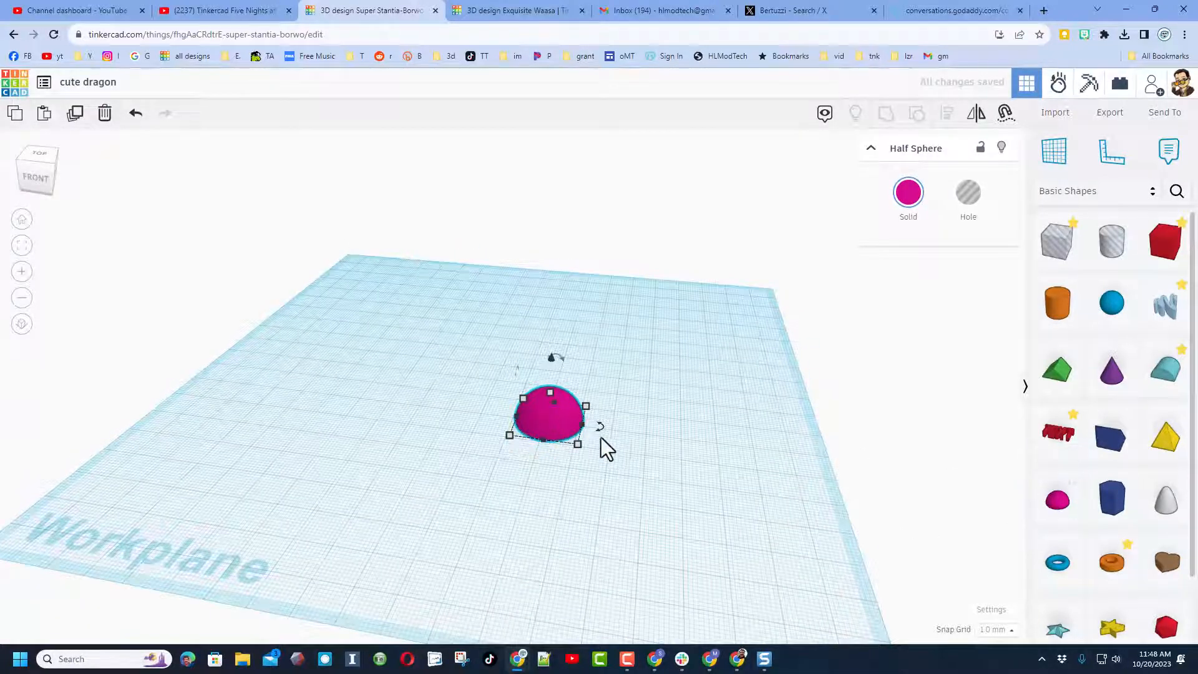
pyautogui.scroll(2, 601, 439)
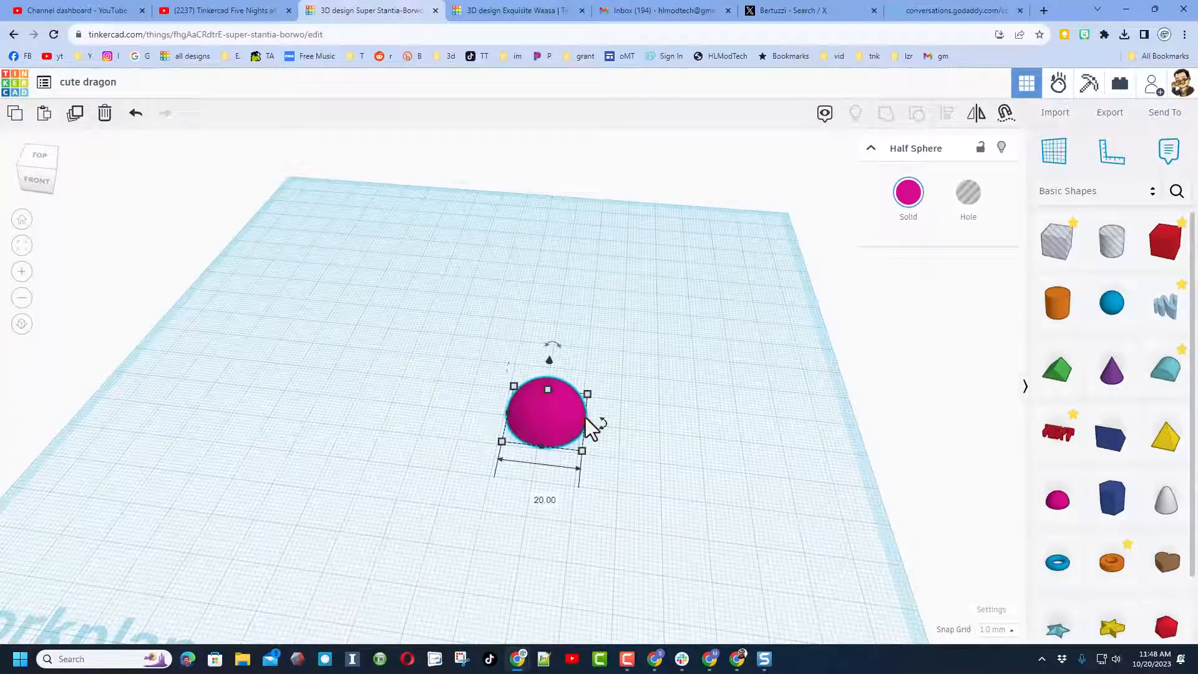
# Resize the half sphere into an oval toe 9 mm wide and 17 mm long.
pyautogui.moveTo(587, 434); pyautogui.dragTo(524, 396, button='right')
pyautogui.moveTo(510, 377); pyautogui.dragTo(489, 427)
pyautogui.click(506, 445)
pyautogui.moveTo(506, 445); pyautogui.dragTo(543, 476, button='right')
pyautogui.click(528, 419)
pyautogui.click(511, 439)
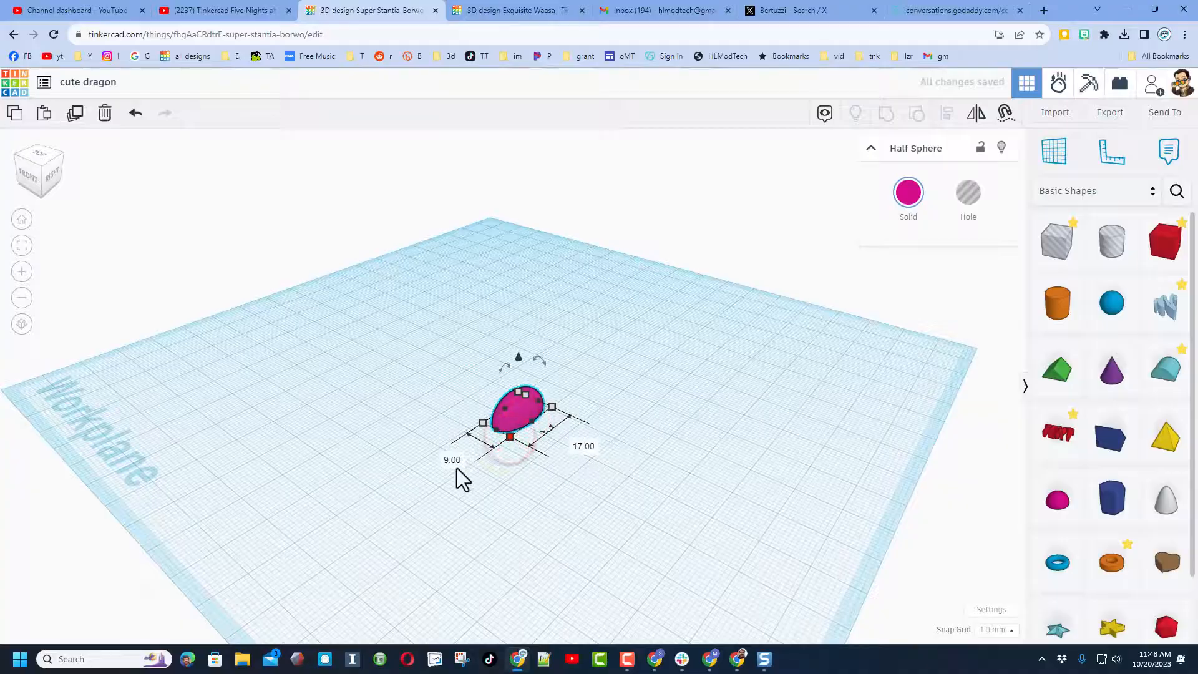
pyautogui.click(517, 393)
pyautogui.click(509, 464)
pyautogui.moveTo(509, 463); pyautogui.dragTo(583, 453, button='right')
pyautogui.scroll(3, 569, 449)
pyautogui.click(507, 417)
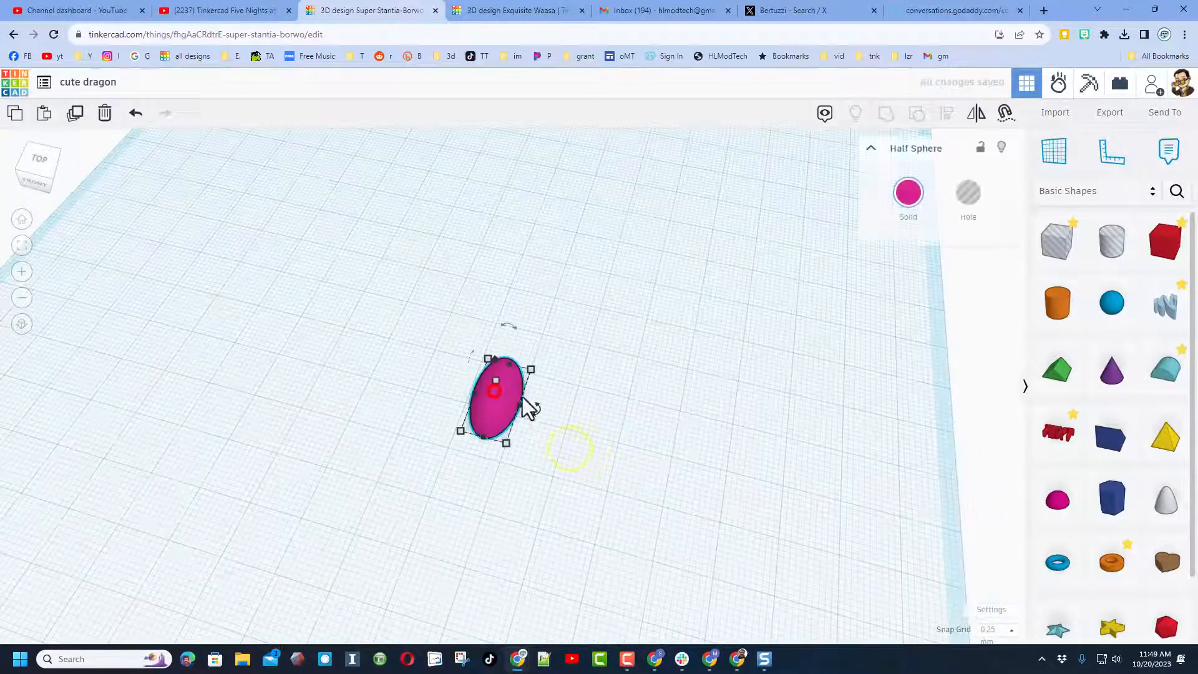
pyautogui.moveTo(530, 406); pyautogui.dragTo(591, 342, button='right')
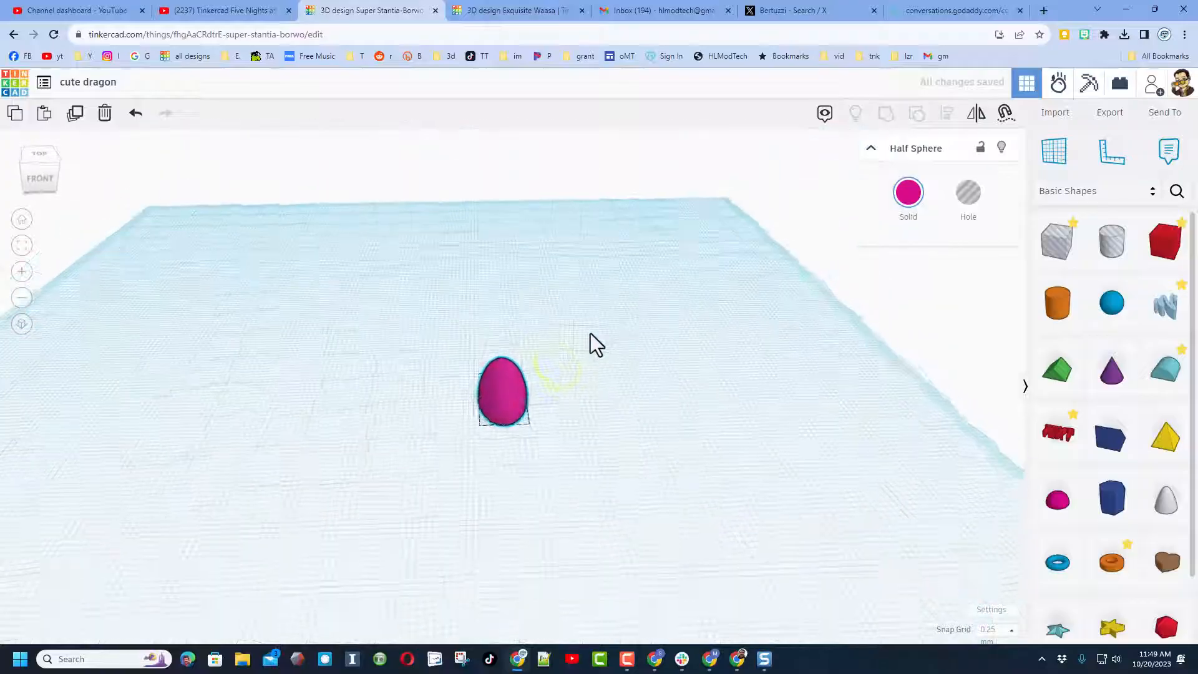
# Recolor the oval toe dark gray.
pyautogui.click(909, 194)
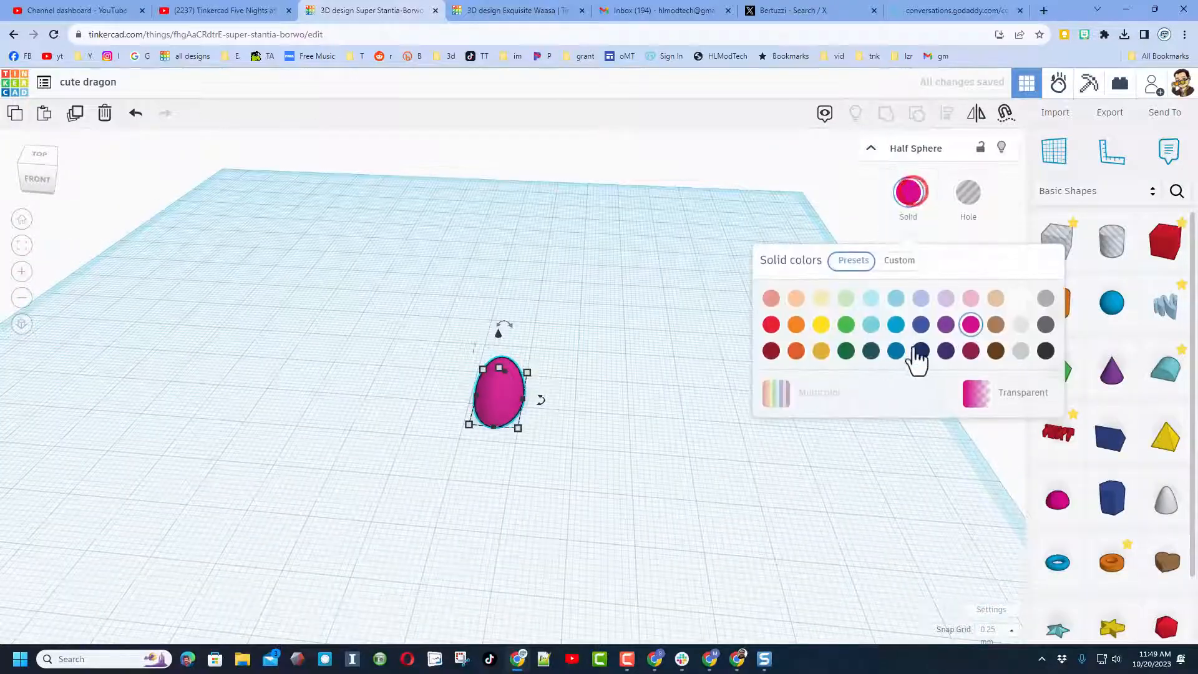
pyautogui.click(1047, 324)
pyautogui.click(449, 439)
pyautogui.click(488, 408)
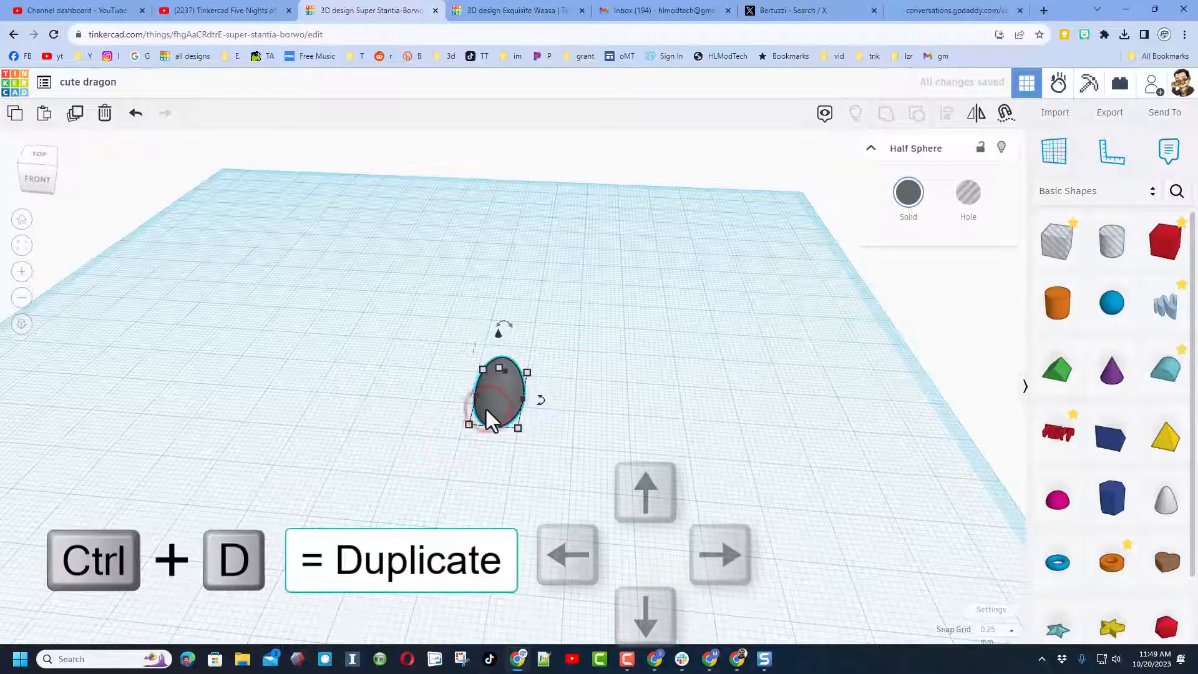
# Duplicate the toe toward its front end and scale the copy proportionally to 14 mm long and about 7.41 mm wide.
pyautogui.hotkey('ctrl', 'd')
pyautogui.click(492, 400)
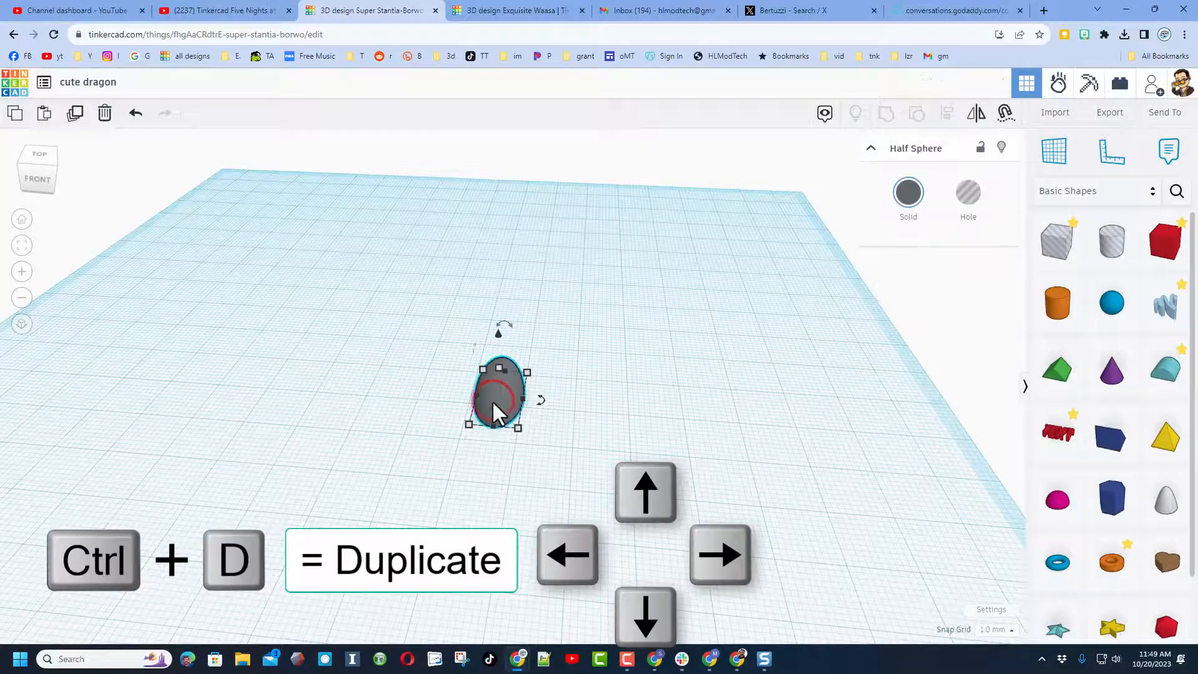
pyautogui.press('Down')
pyautogui.press('Down')
pyautogui.press('Down')
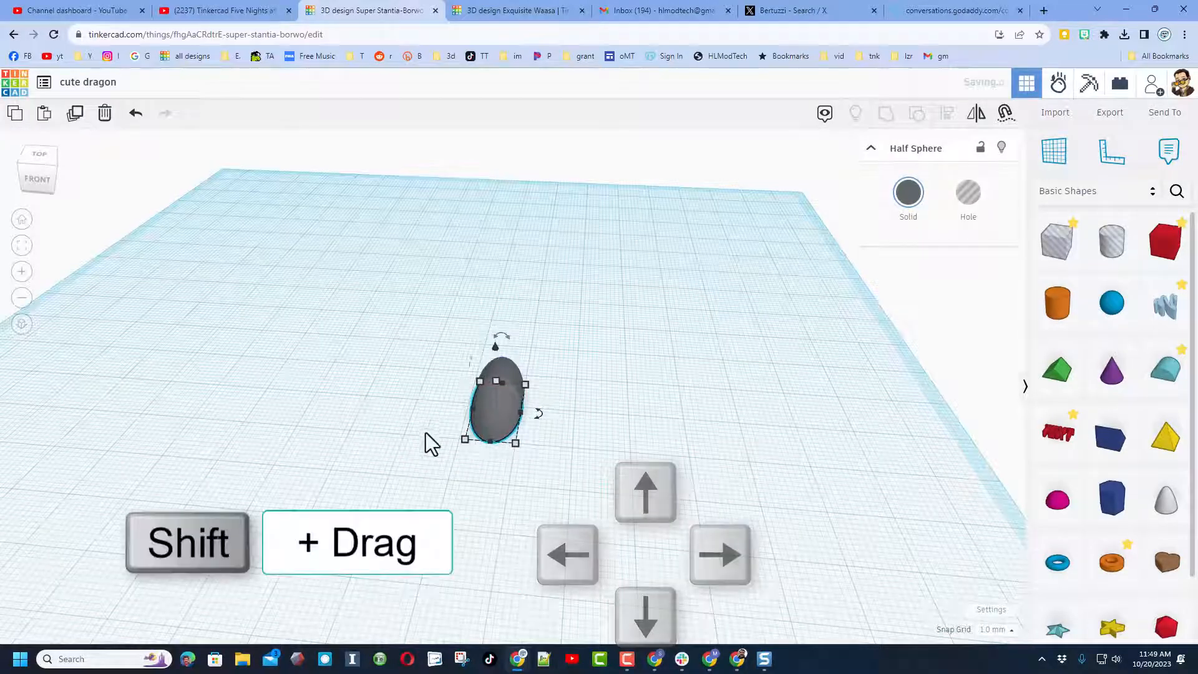
pyautogui.keyDown('shift'); pyautogui.moveTo(512, 442); pyautogui.dragTo(507, 436); pyautogui.keyUp('shift')
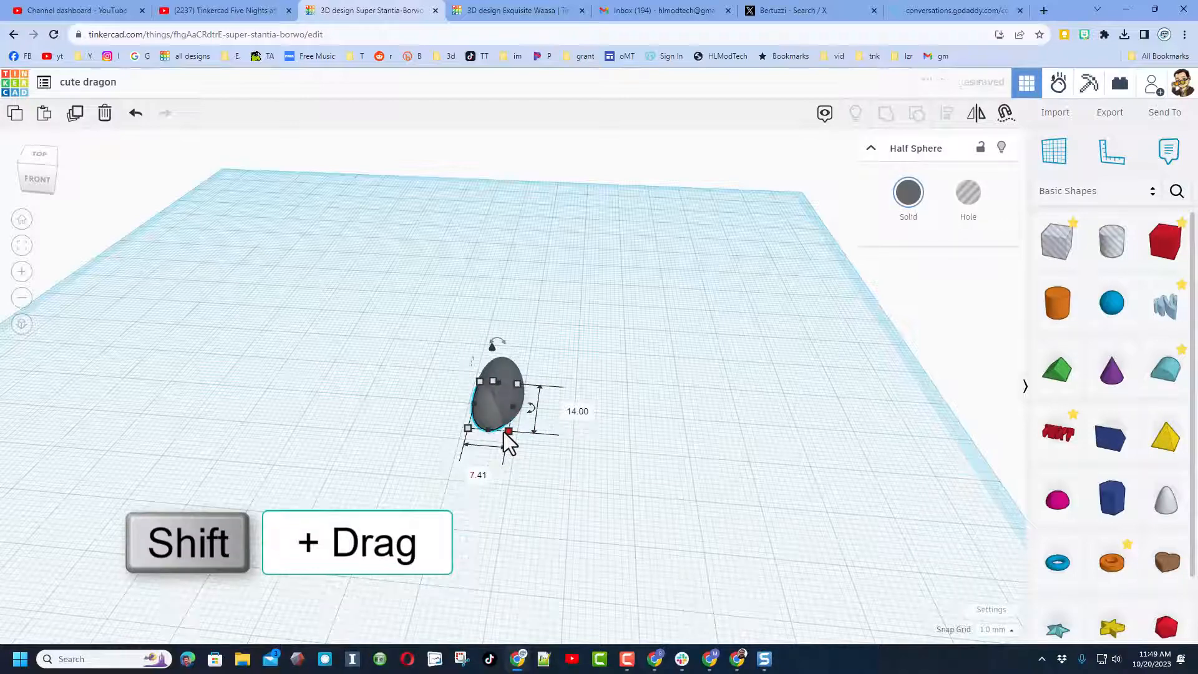
pyautogui.click(496, 493)
pyautogui.click(489, 420)
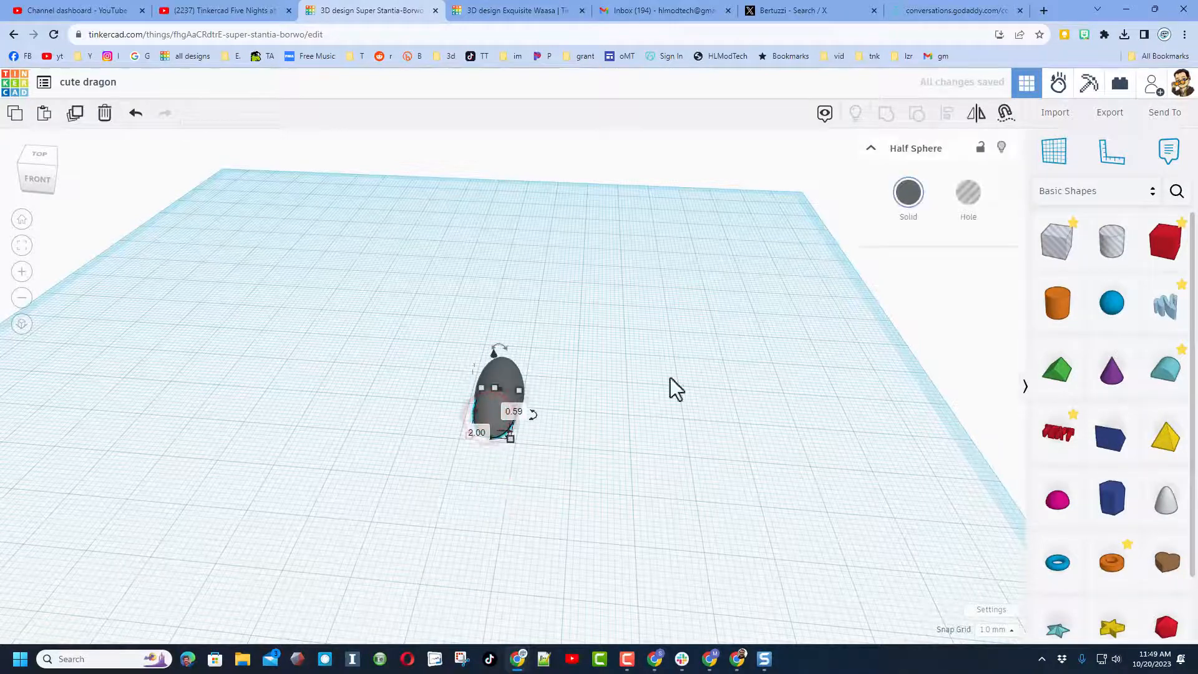
# Recolor the smaller copy black as a claw and shift it to line up with the toe's front end.
pyautogui.click(908, 193)
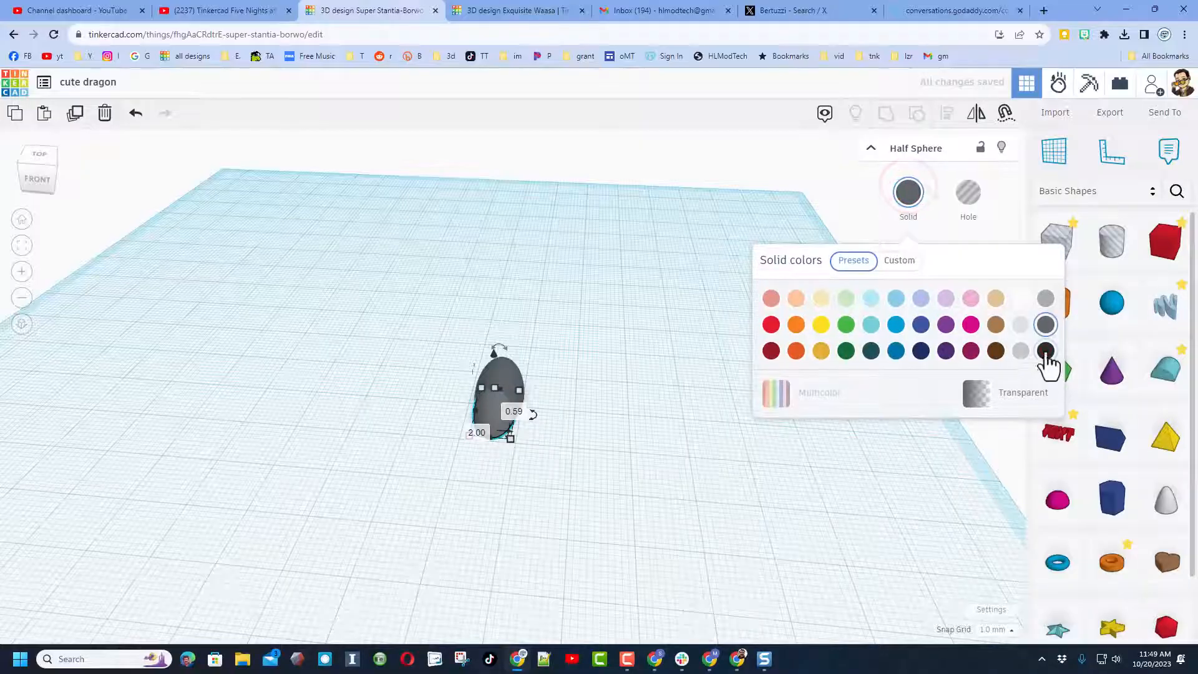
pyautogui.click(1045, 350)
pyautogui.click(629, 437)
pyautogui.moveTo(545, 433)
pyautogui.mouseDown(button='right')
pyautogui.moveTo(597, 466)
pyautogui.moveTo(534, 462)
pyautogui.moveTo(495, 406)
pyautogui.mouseUp(button='right')
pyautogui.click(494, 413)
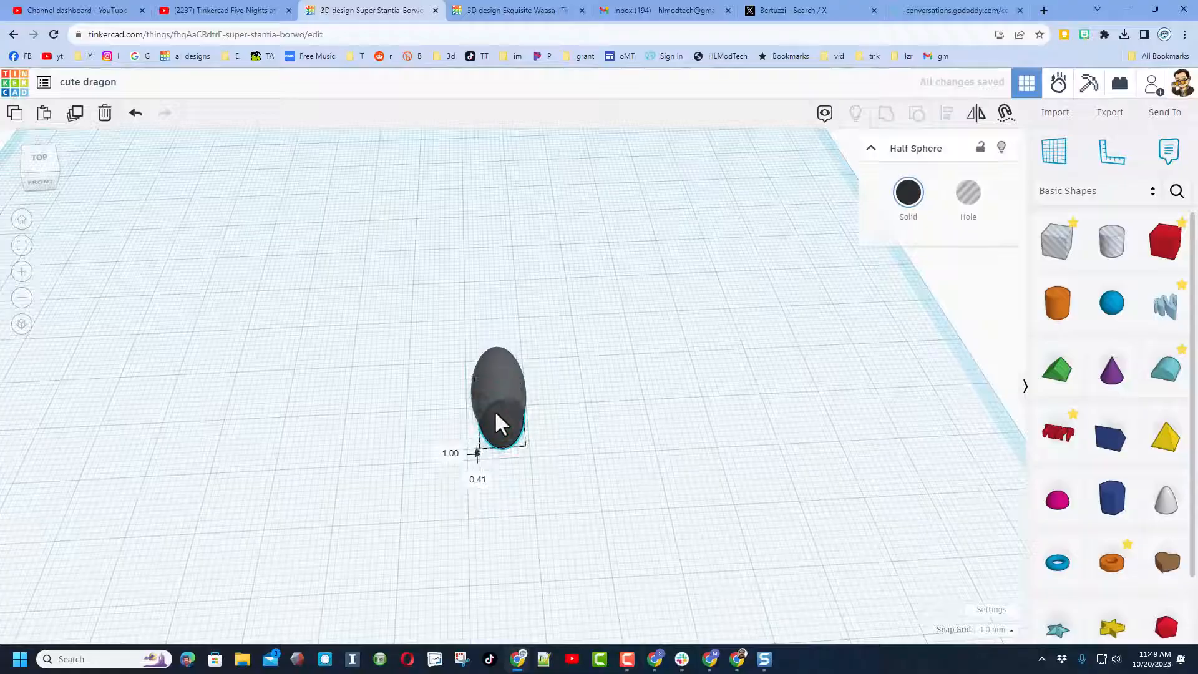
pyautogui.click(704, 493)
# Reduce the black claw to 13 mm long and about 6.88 mm wide, and reposition it at the toe's tip.
pyautogui.click(493, 421)
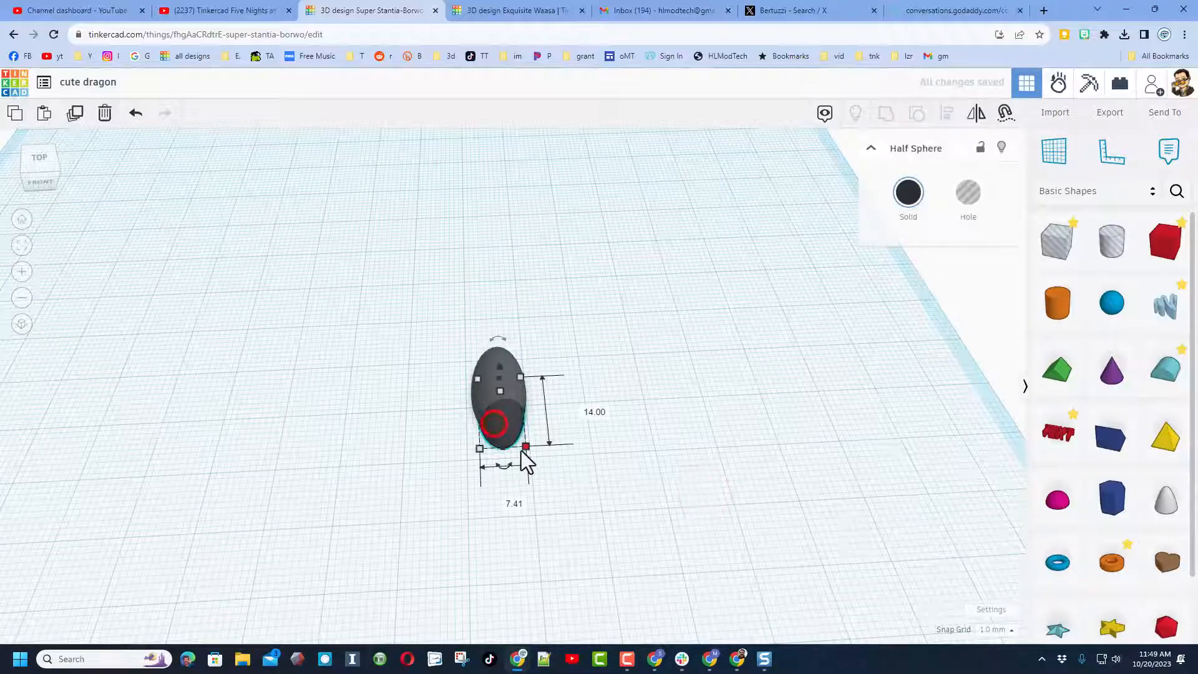
pyautogui.moveTo(525, 450); pyautogui.dragTo(520, 445)
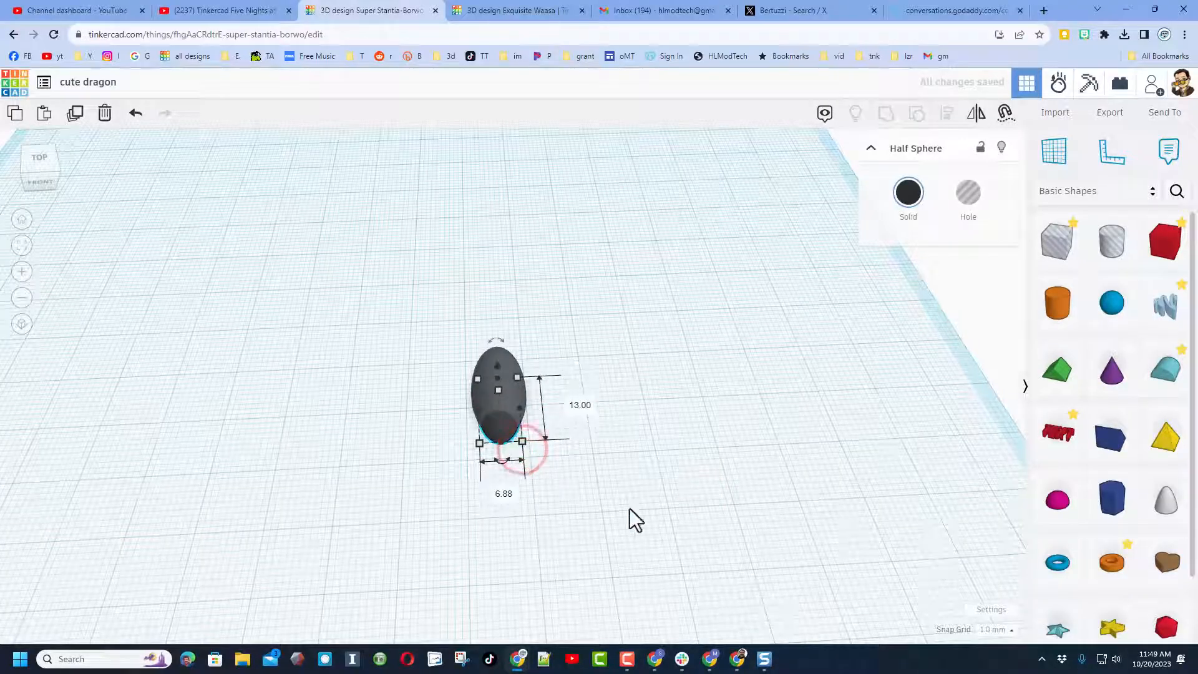
pyautogui.press('Down')
pyautogui.press('Down')
pyautogui.press('Down')
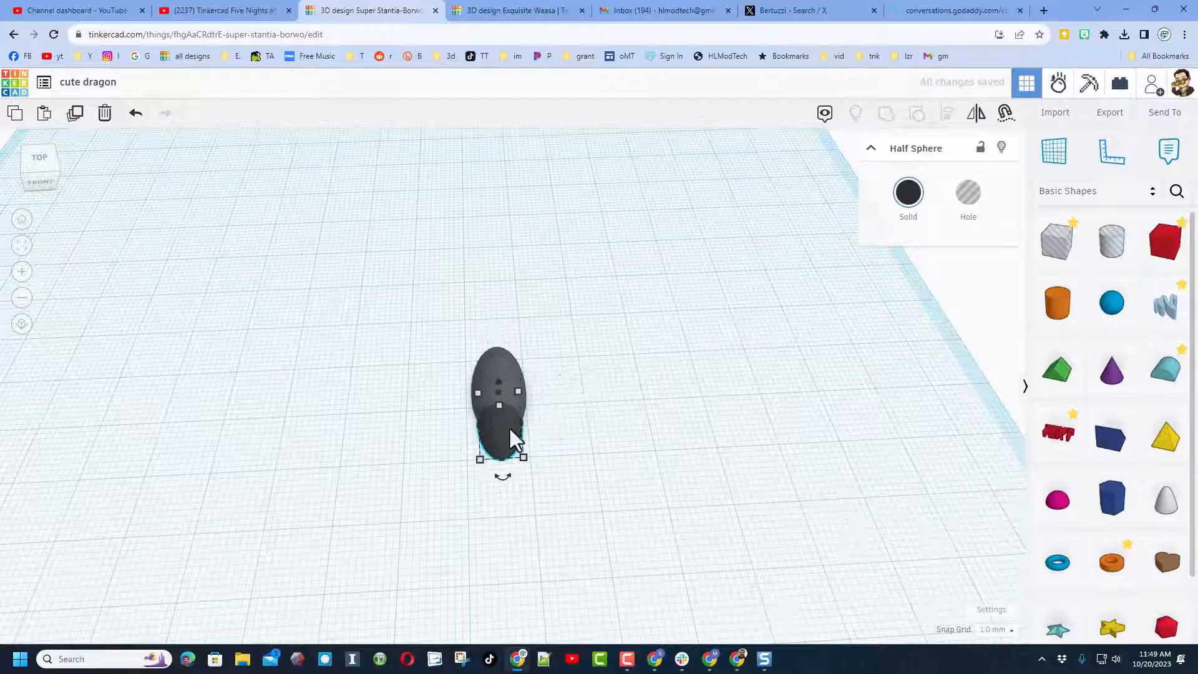
pyautogui.moveTo(514, 422); pyautogui.dragTo(646, 467, button='right')
pyautogui.click(614, 471)
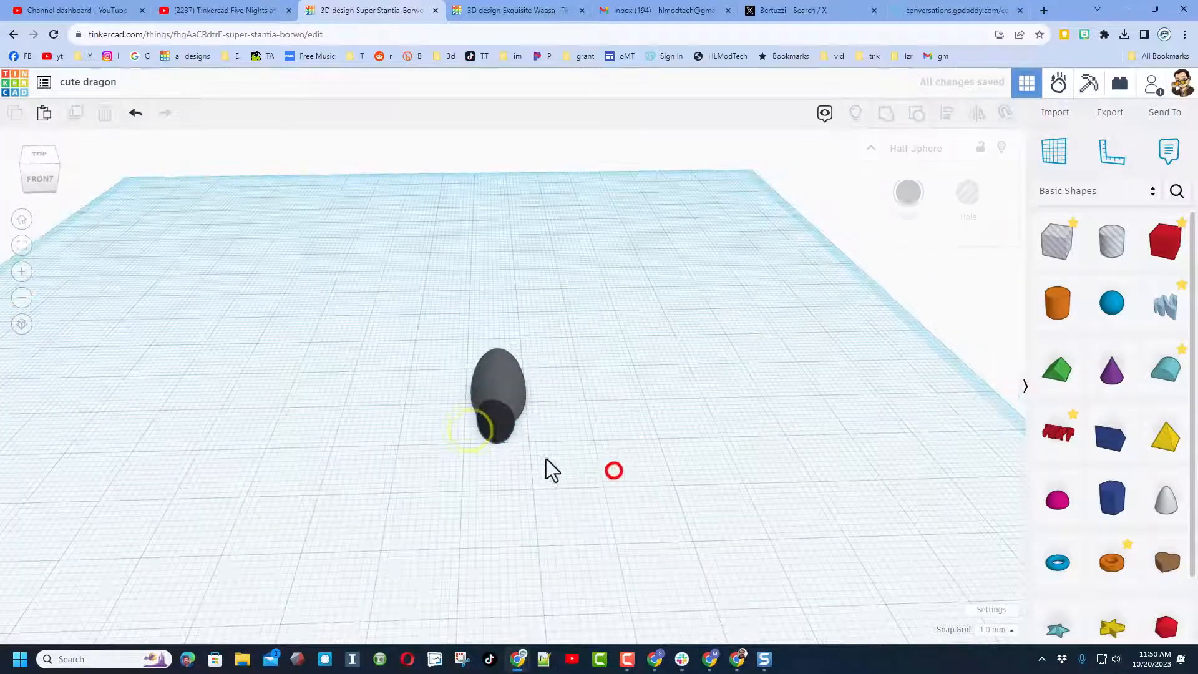
pyautogui.moveTo(491, 415); pyautogui.dragTo(499, 423)
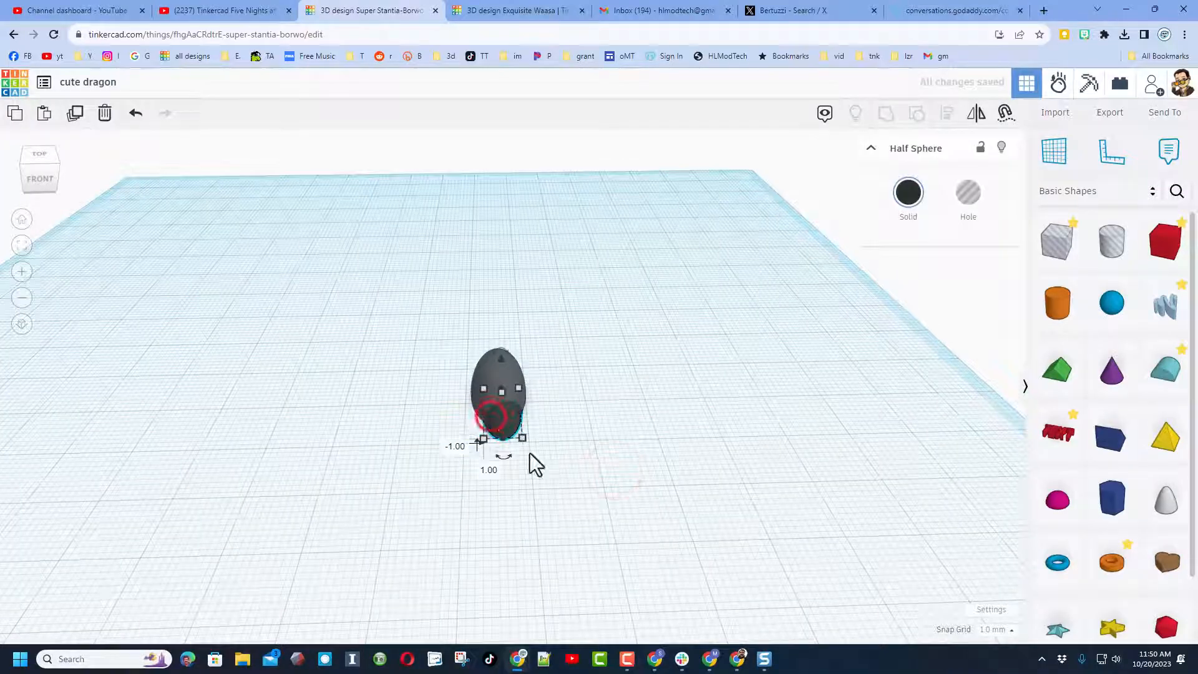
# Set the snap grid to 0.25 mm and nudge the black claw left to center it on the toe.
pyautogui.click(997, 629)
pyautogui.click(991, 521)
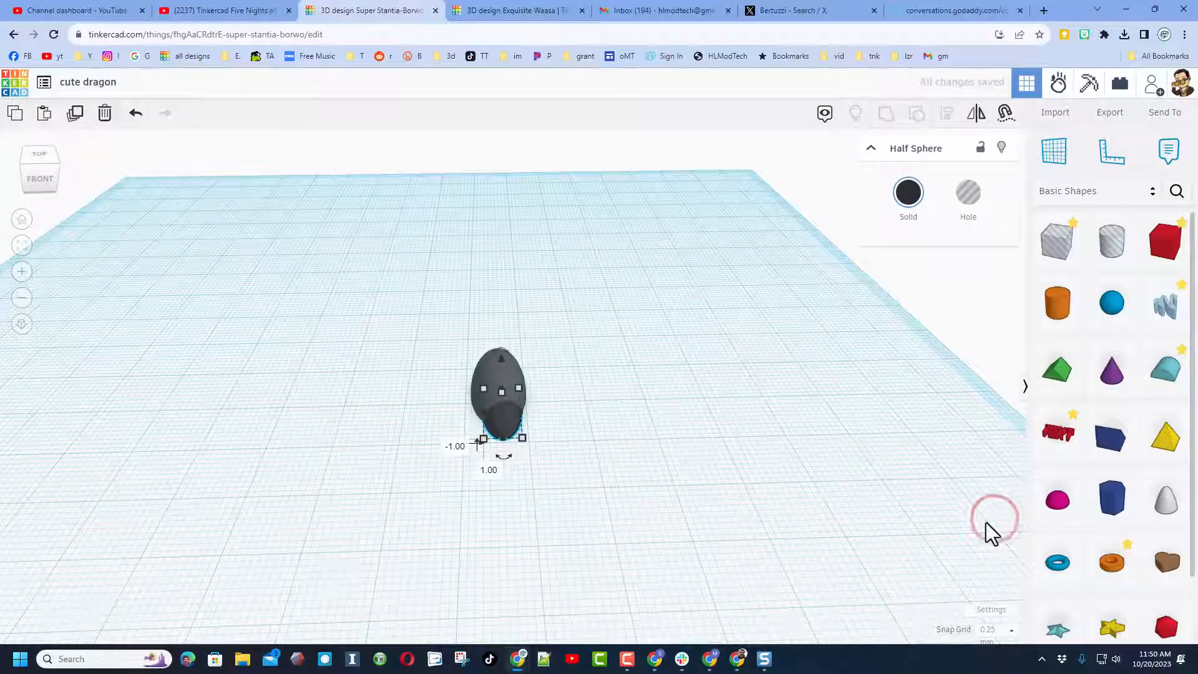
pyautogui.press('Left')
pyautogui.press('Left')
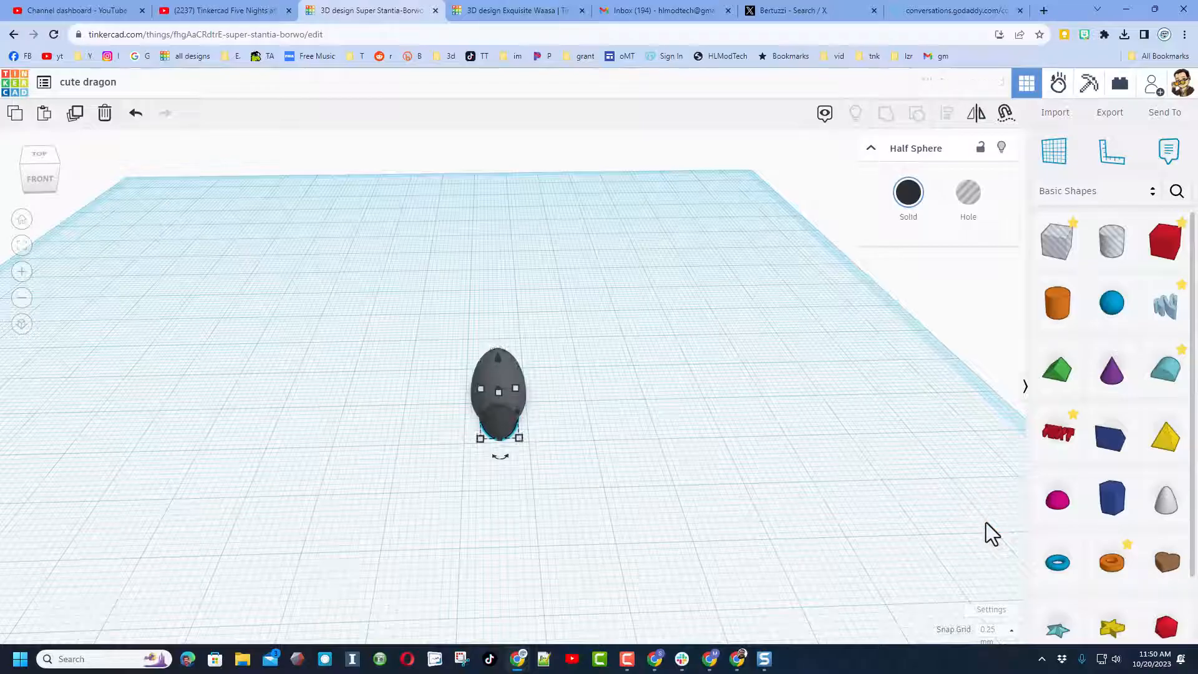
pyautogui.click(828, 508)
# Duplicate the toe and claw together to the right and rotate the copy so its tip angles outward.
pyautogui.moveTo(829, 507); pyautogui.dragTo(548, 384, button='right')
pyautogui.moveTo(543, 361); pyautogui.dragTo(495, 428)
pyautogui.hotkey('ctrl', 'd')
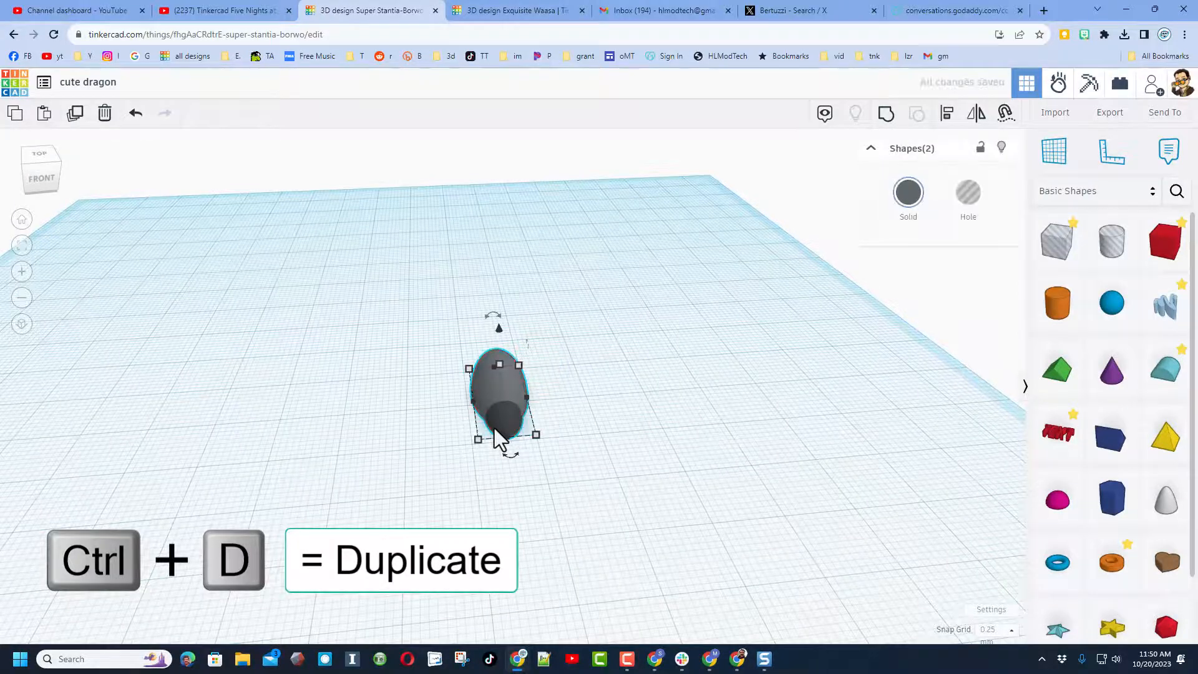
pyautogui.press('Right')
pyautogui.press('Right')
pyautogui.press('Right')
pyautogui.press('Right')
pyautogui.press('Right')
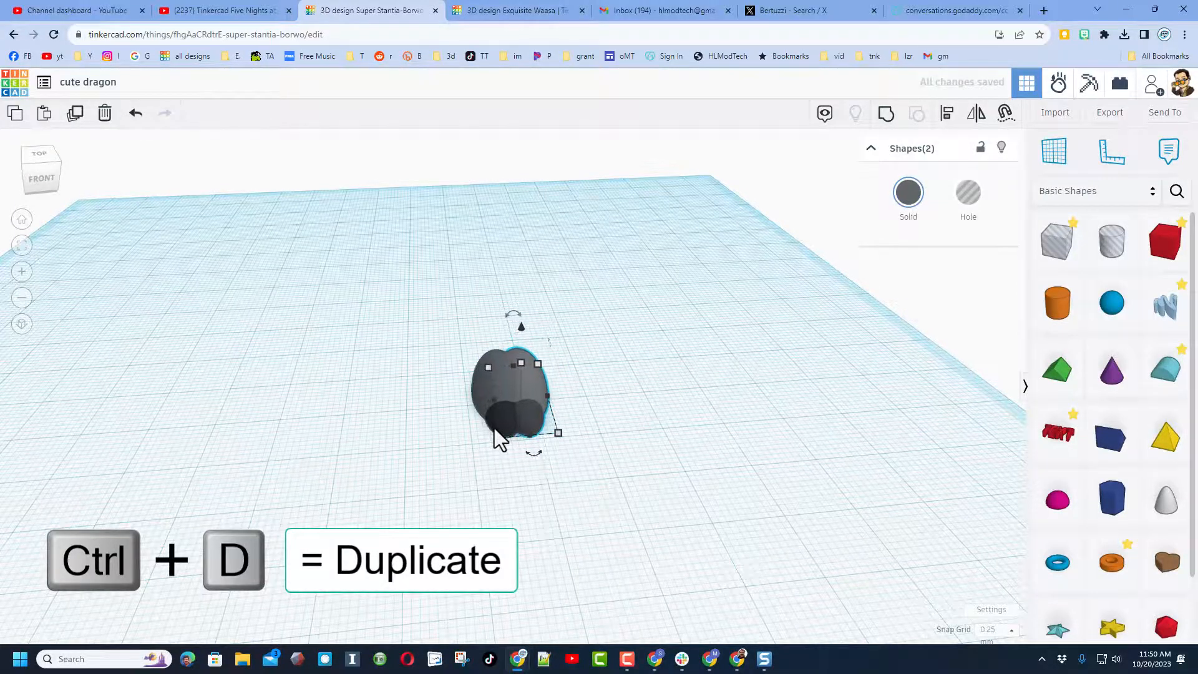
pyautogui.moveTo(537, 453); pyautogui.dragTo(860, 614)
pyautogui.click(782, 466)
# Duplicate the original toe and claw to the left and rotate that copy outward on the opposite side.
pyautogui.click(512, 411)
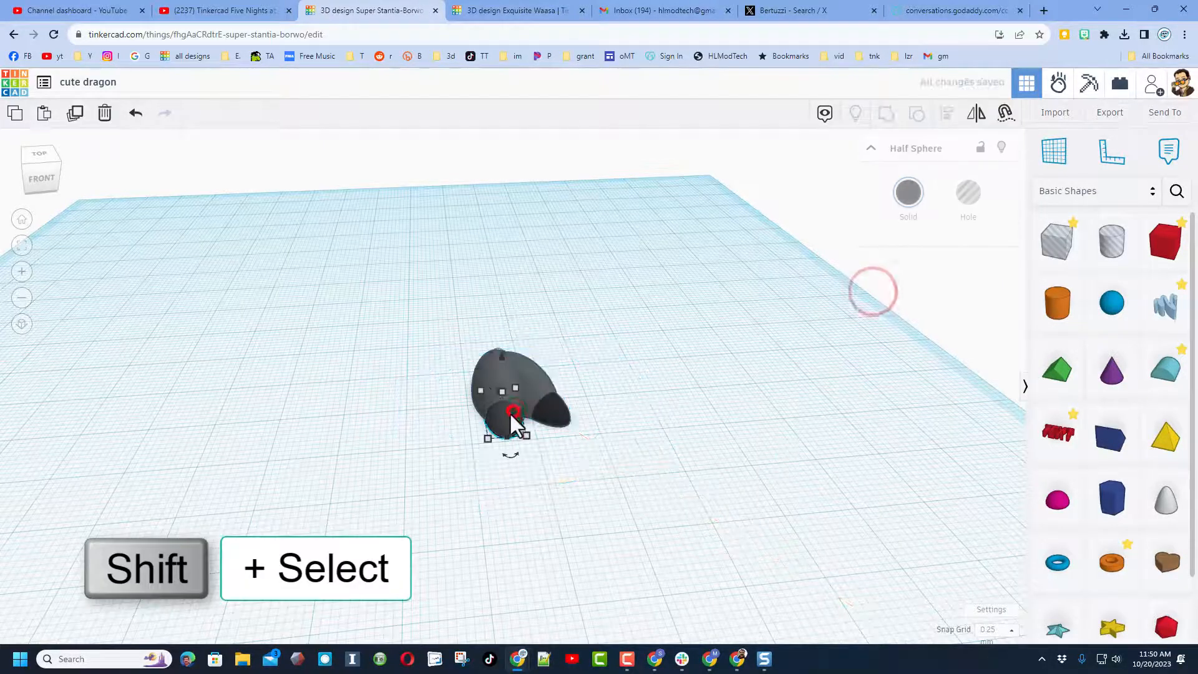
pyautogui.keyDown('shift'); pyautogui.click(485, 368); pyautogui.keyUp('shift')
pyautogui.hotkey('ctrl', 'd')
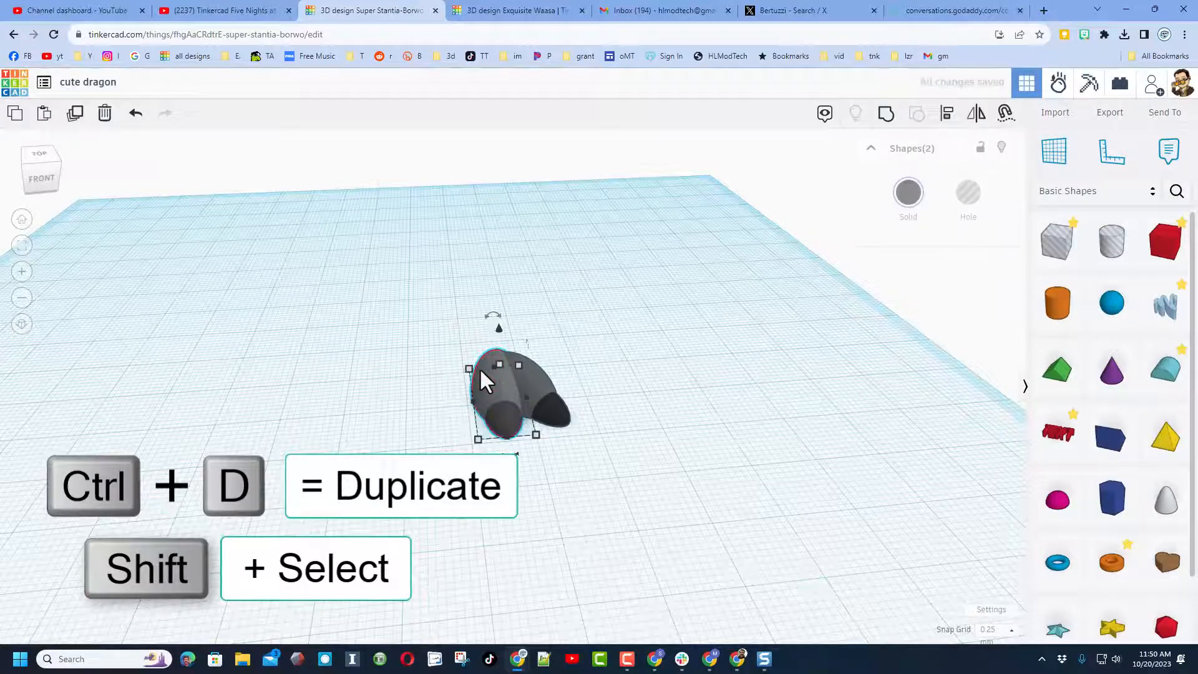
pyautogui.hotkey('shift', 'Left')
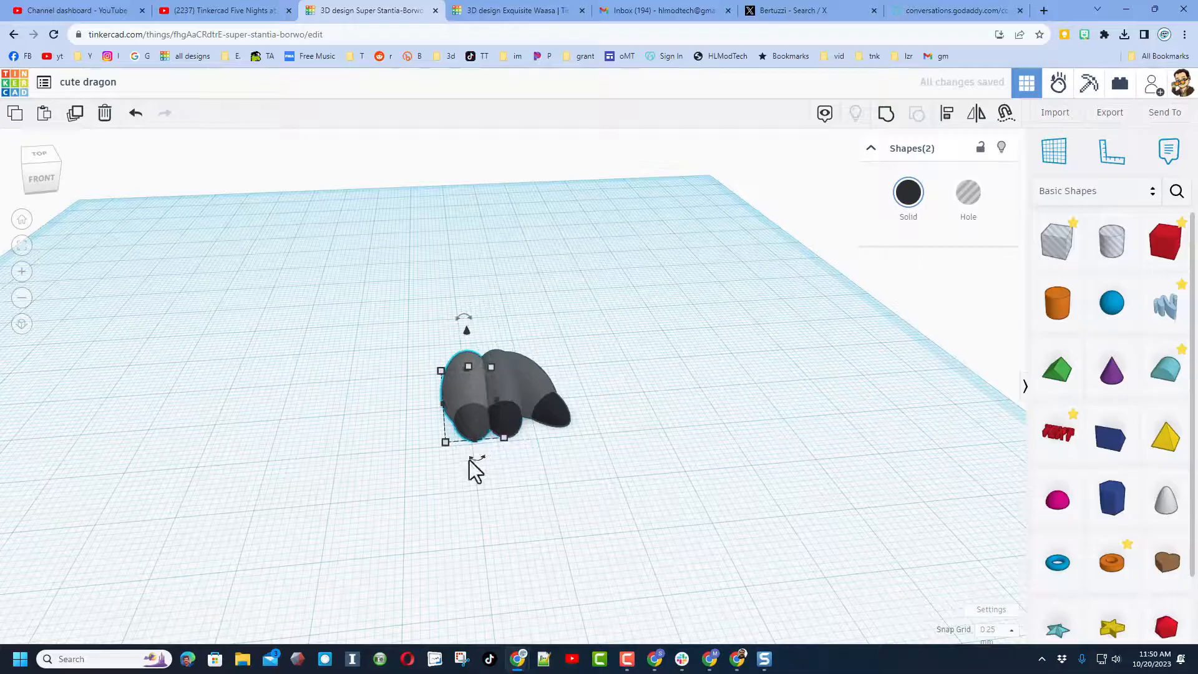
pyautogui.moveTo(473, 462); pyautogui.dragTo(406, 527)
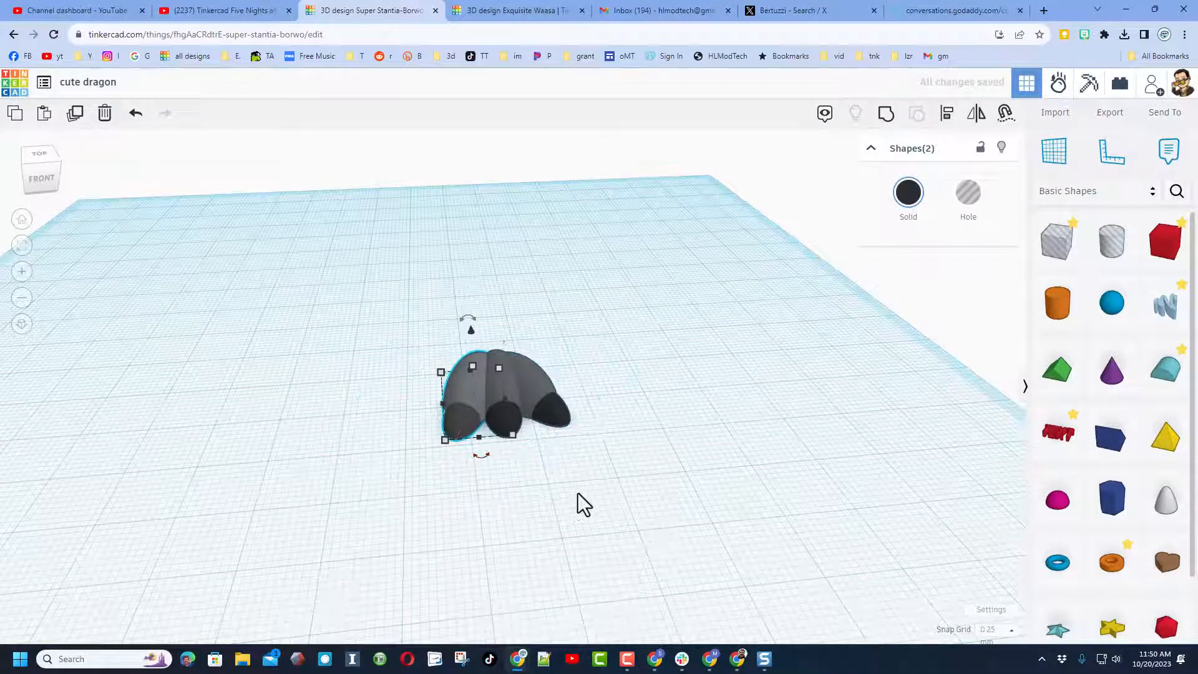
pyautogui.click(578, 463)
# Add a half sphere and place it behind the three toes, overlapping their backs to form the heel.
pyautogui.moveTo(629, 381); pyautogui.dragTo(522, 365, button='right')
pyautogui.click(487, 365)
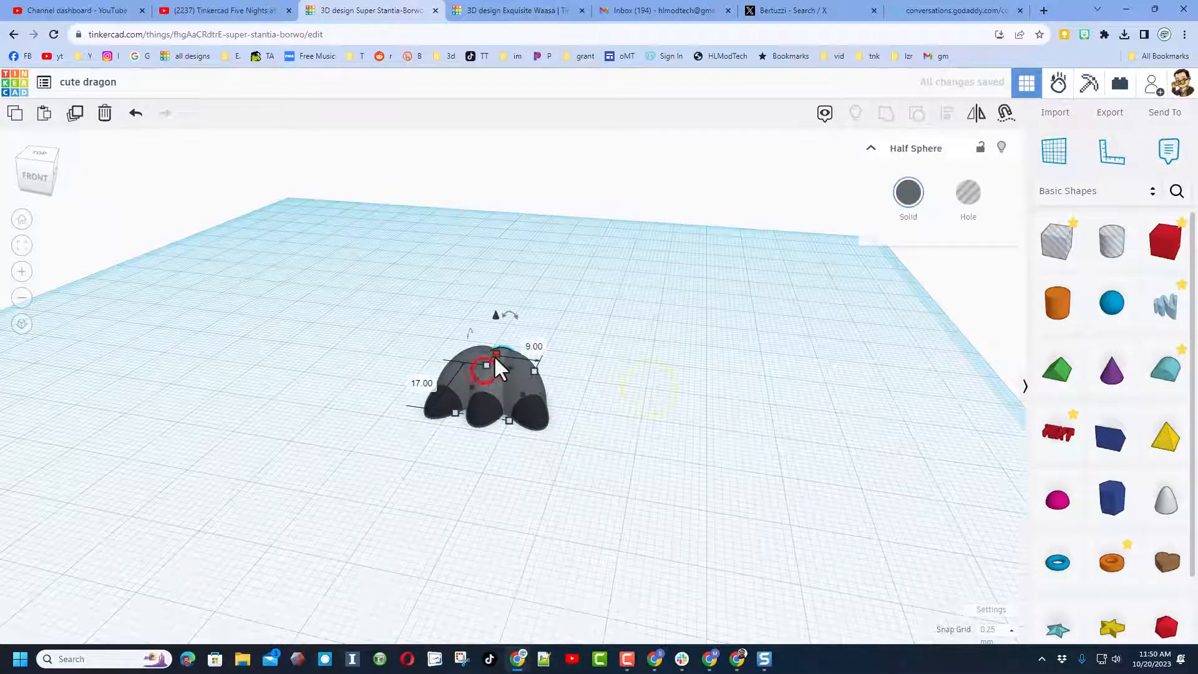
pyautogui.moveTo(589, 415); pyautogui.dragTo(606, 448, button='right')
pyautogui.moveTo(394, 337); pyautogui.dragTo(399, 290)
pyautogui.moveTo(705, 399); pyautogui.dragTo(701, 448, button='right')
pyautogui.click(1054, 502)
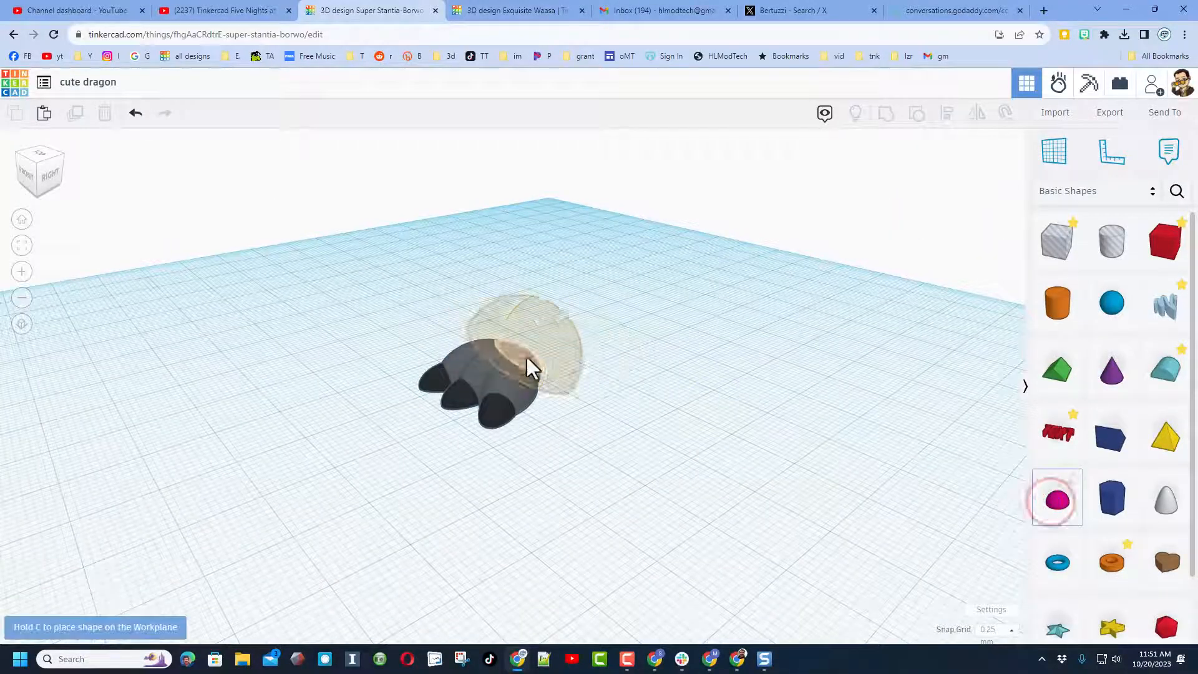
pyautogui.click(598, 372)
pyautogui.moveTo(612, 360); pyautogui.dragTo(524, 372)
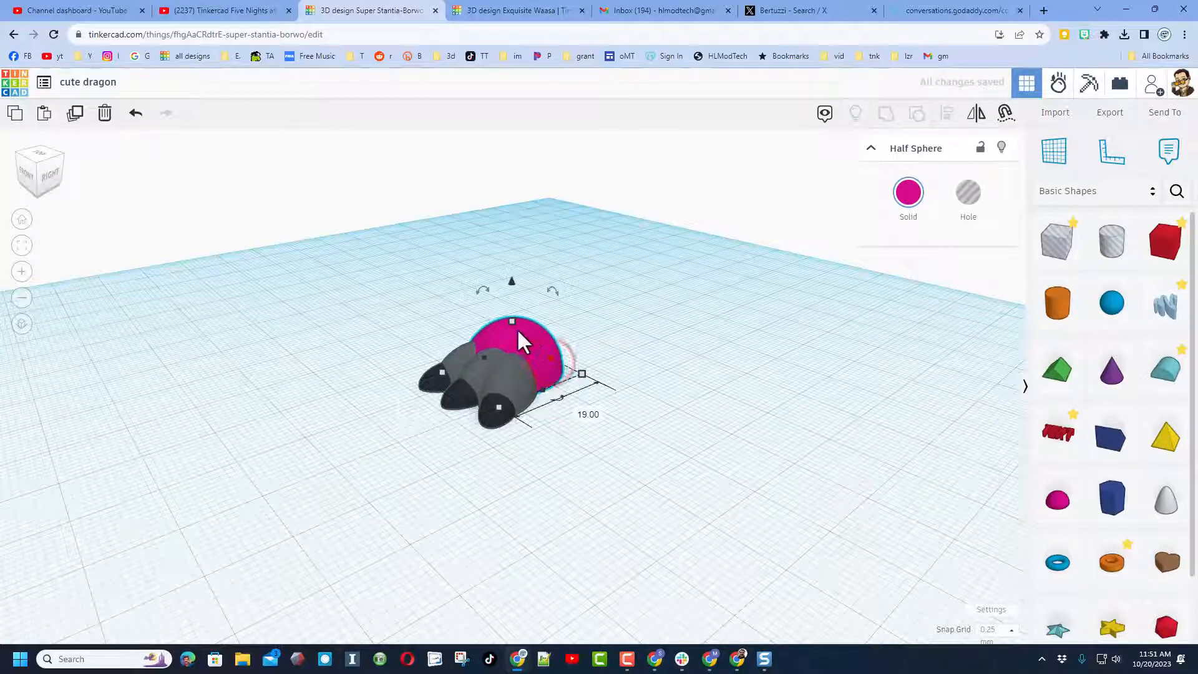
# Colour the heel half sphere dark gray and resize it to about 16.5 mm wide and 19.5 mm deep.
pyautogui.moveTo(512, 321); pyautogui.dragTo(508, 332)
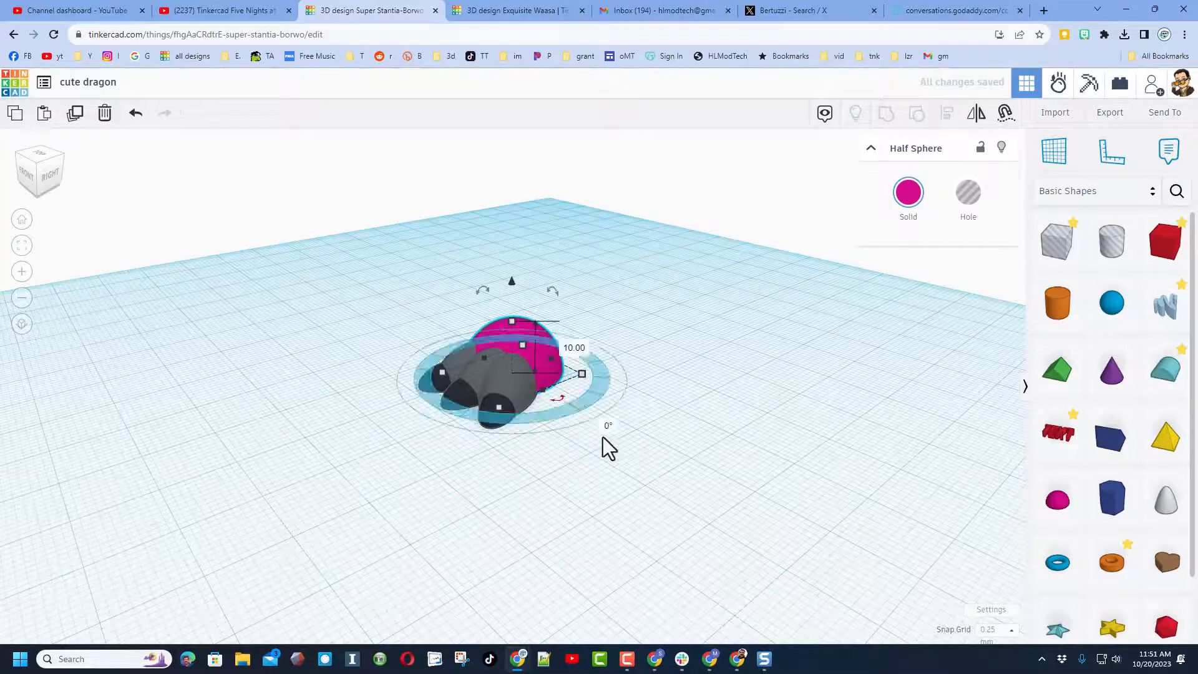
pyautogui.moveTo(604, 447); pyautogui.dragTo(560, 356, button='right')
pyautogui.click(913, 194)
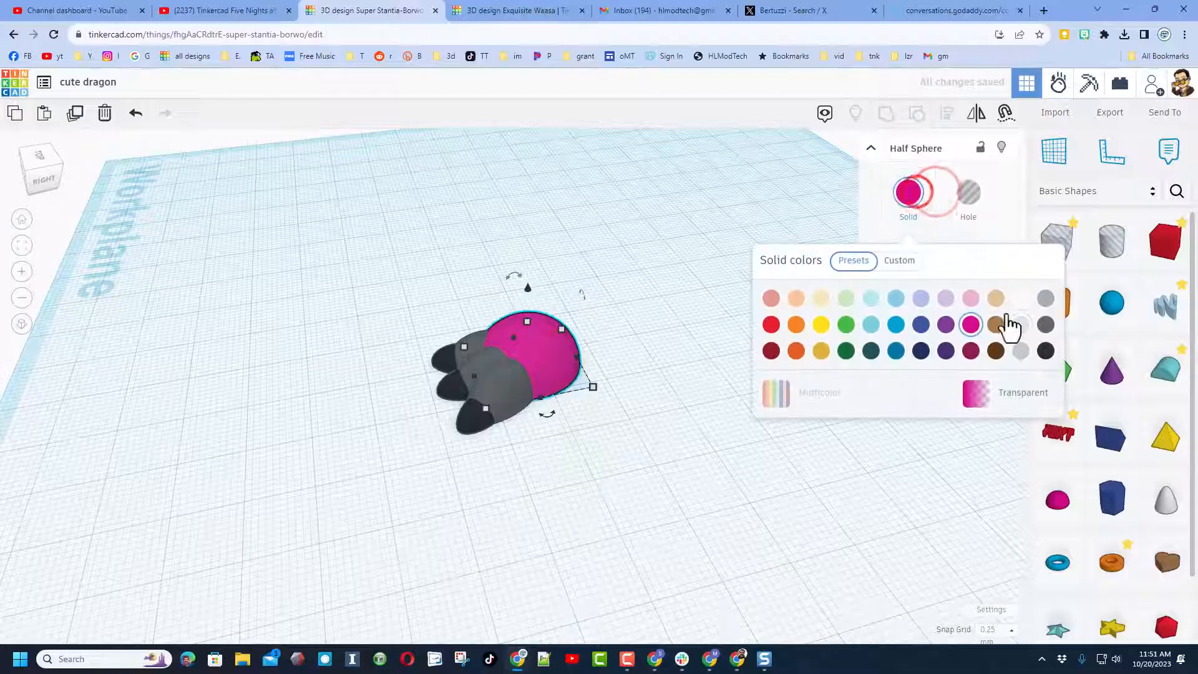
pyautogui.click(1045, 326)
pyautogui.moveTo(570, 423); pyautogui.dragTo(550, 385, button='right')
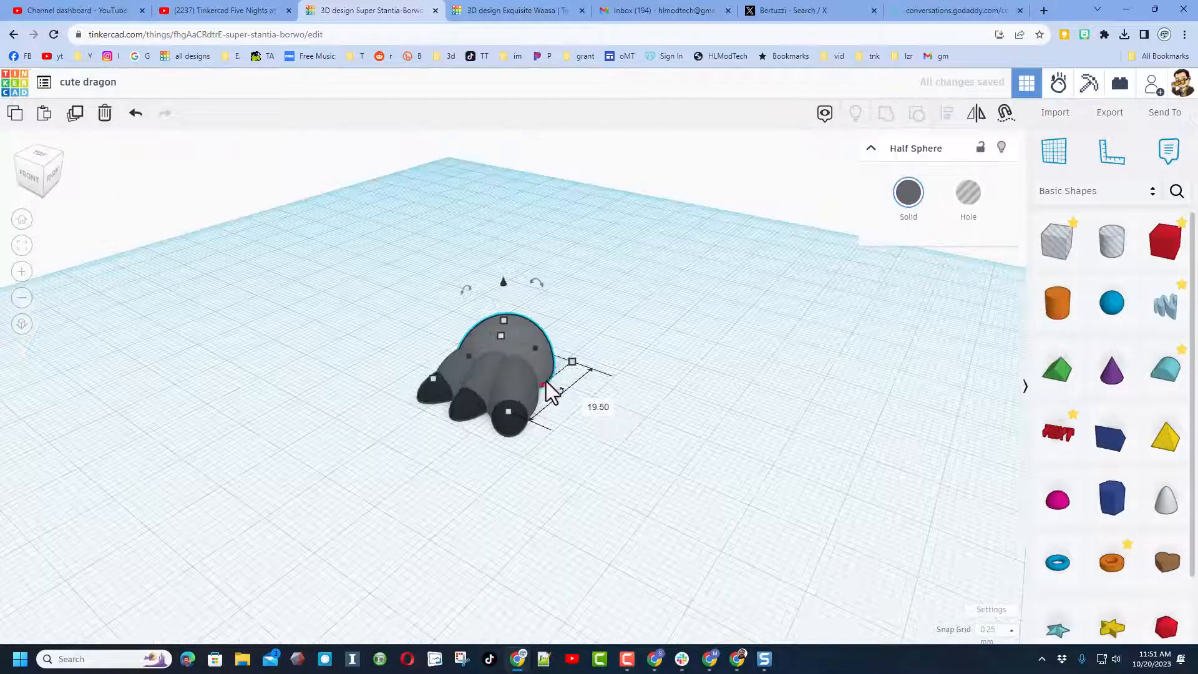
pyautogui.moveTo(544, 381); pyautogui.dragTo(543, 382)
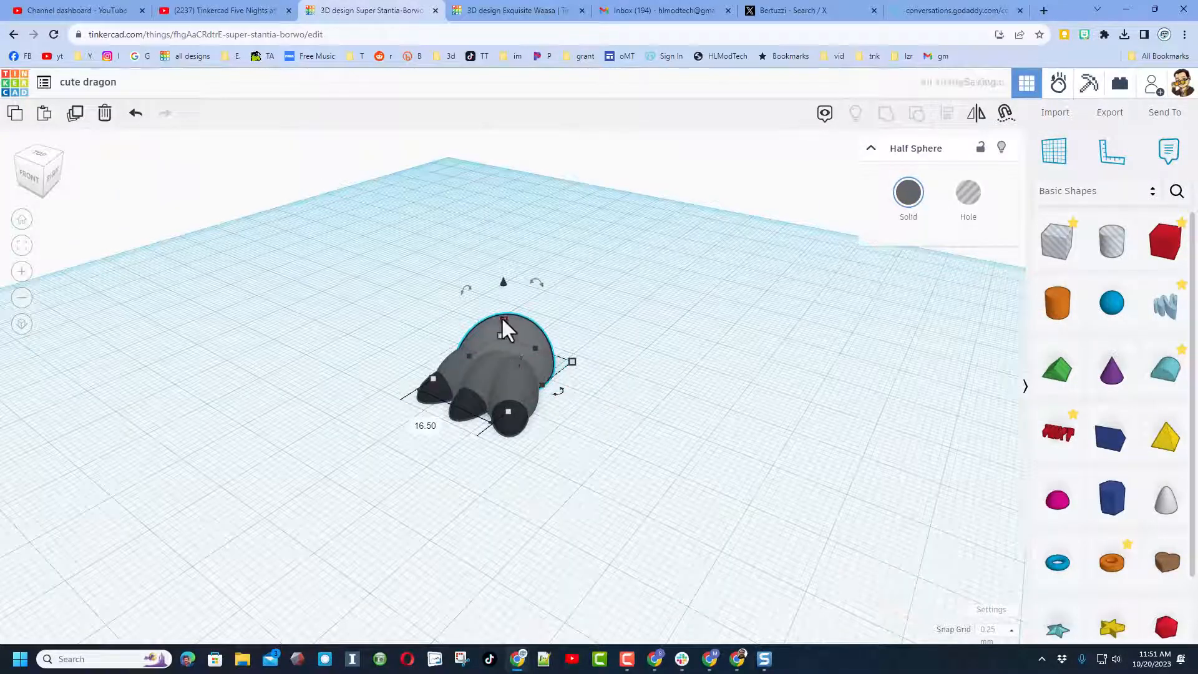
pyautogui.click(504, 320)
pyautogui.click(624, 377)
# Add a sphere behind the foot and colour it dark gray to match the toes.
pyautogui.moveTo(663, 406); pyautogui.dragTo(565, 393, button='right')
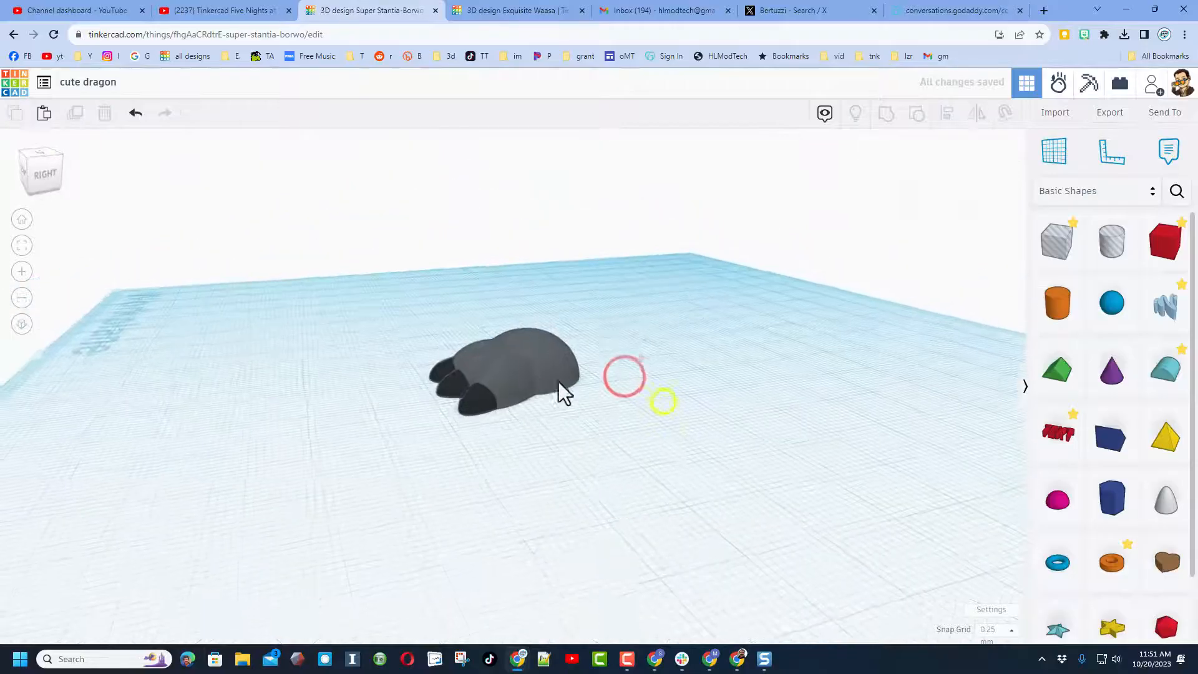
pyautogui.moveTo(1112, 303); pyautogui.dragTo(594, 375)
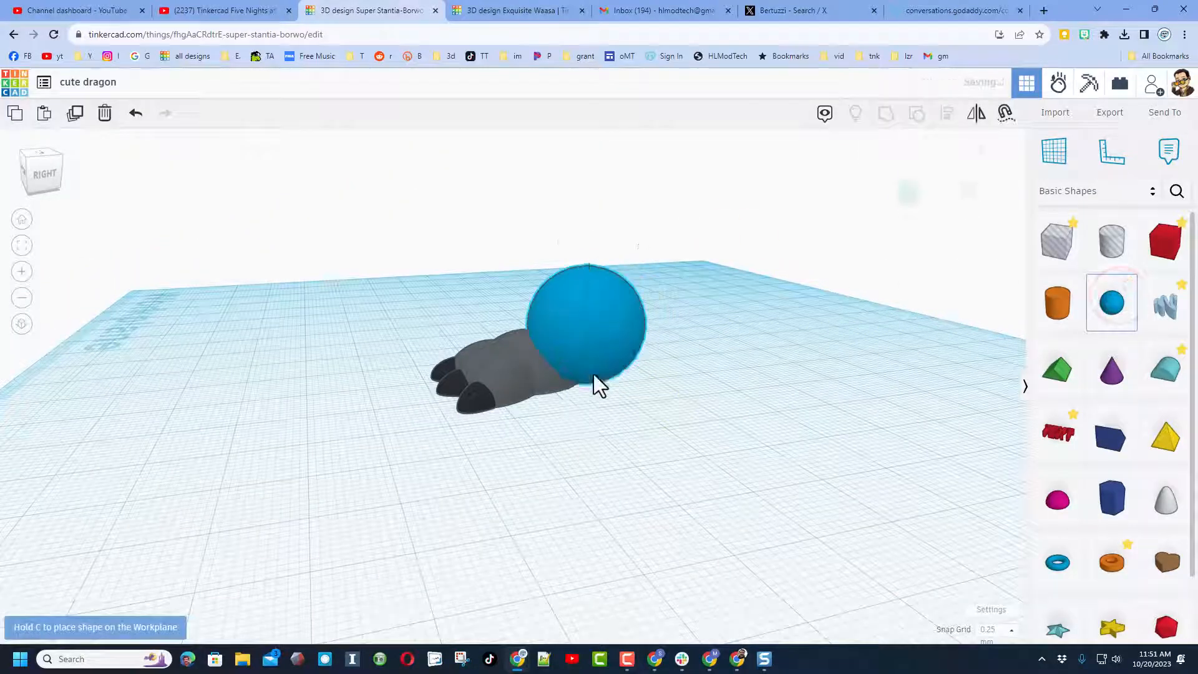
pyautogui.click(910, 195)
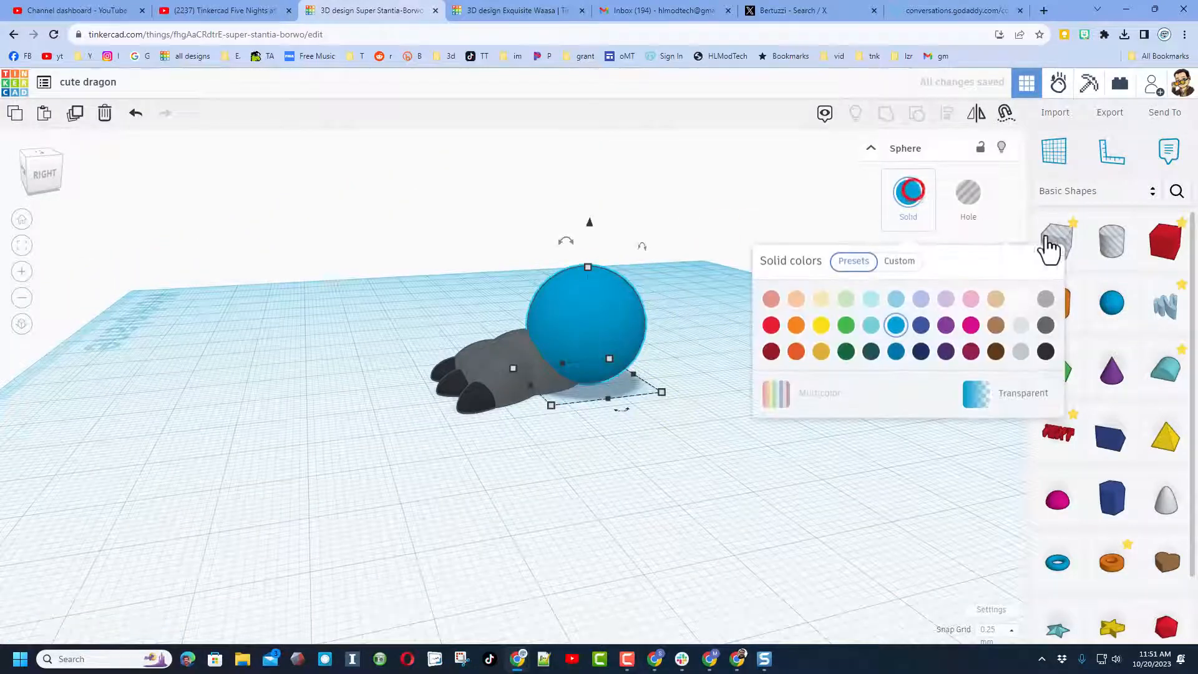
pyautogui.click(1045, 325)
# Scale the gray sphere down to about 12 mm tall and raise it onto the back of the foot as an ankle.
pyautogui.keyDown('shift'); pyautogui.moveTo(591, 264); pyautogui.dragTo(524, 334); pyautogui.keyUp('shift')
pyautogui.hotkey('ctrl', 'Up')
pyautogui.hotkey('ctrl', 'Up')
pyautogui.hotkey('ctrl', 'Up')
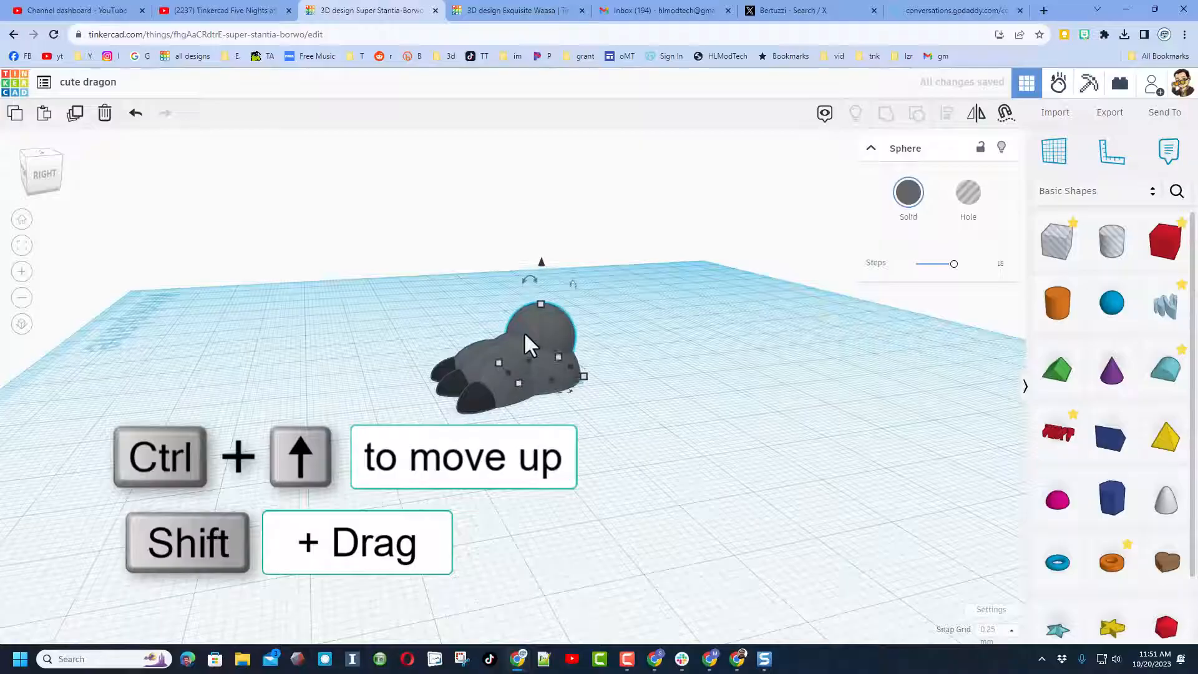
pyautogui.hotkey('ctrl', 'Up')
pyautogui.hotkey('ctrl', 'Up')
# Narrow the ankle sphere to about 10.75 mm wide and adjust its depth to fit the foot.
pyautogui.moveTo(436, 580); pyautogui.dragTo(732, 518, button='right')
pyautogui.moveTo(717, 439); pyautogui.dragTo(553, 387, button='right')
pyautogui.click(554, 382)
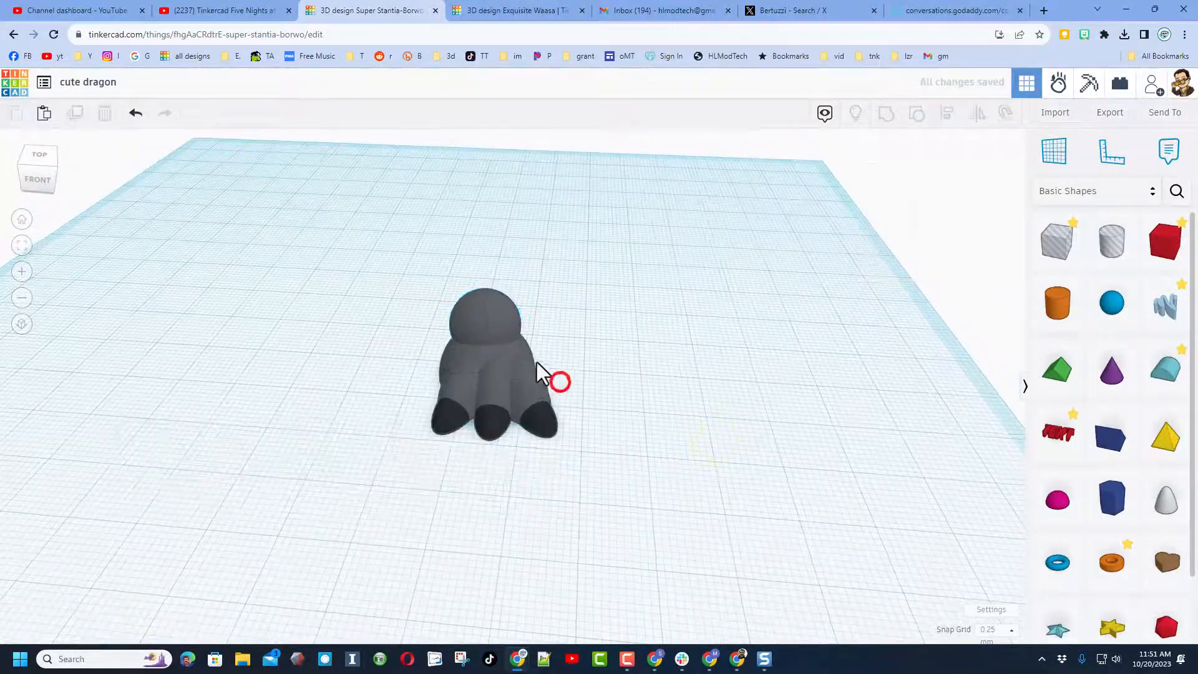
pyautogui.click(508, 322)
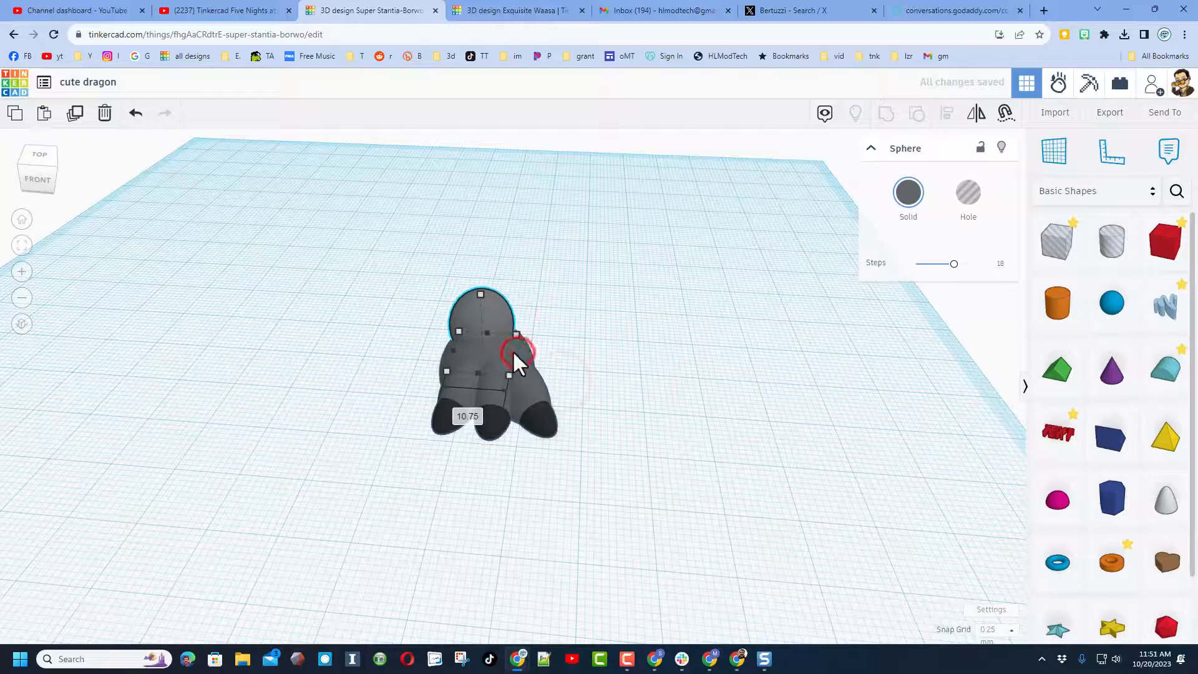
pyautogui.moveTo(514, 351)
pyautogui.mouseDown(button='right')
pyautogui.moveTo(267, 368)
pyautogui.moveTo(503, 356)
pyautogui.mouseUp(button='right')
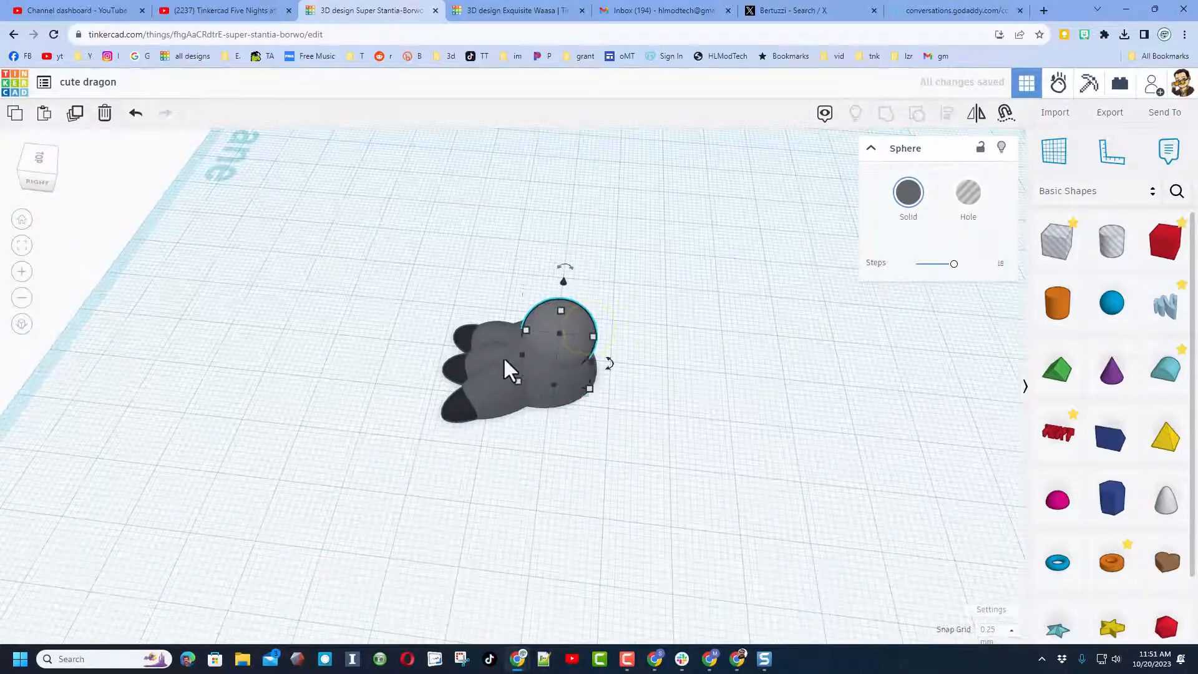
pyautogui.moveTo(590, 362); pyautogui.dragTo(589, 372)
pyautogui.moveTo(589, 373); pyautogui.dragTo(459, 313, button='right')
# Duplicate the ankle sphere and raise the copy so it sits partly above the original.
pyautogui.hotkey('ctrl', 'd')
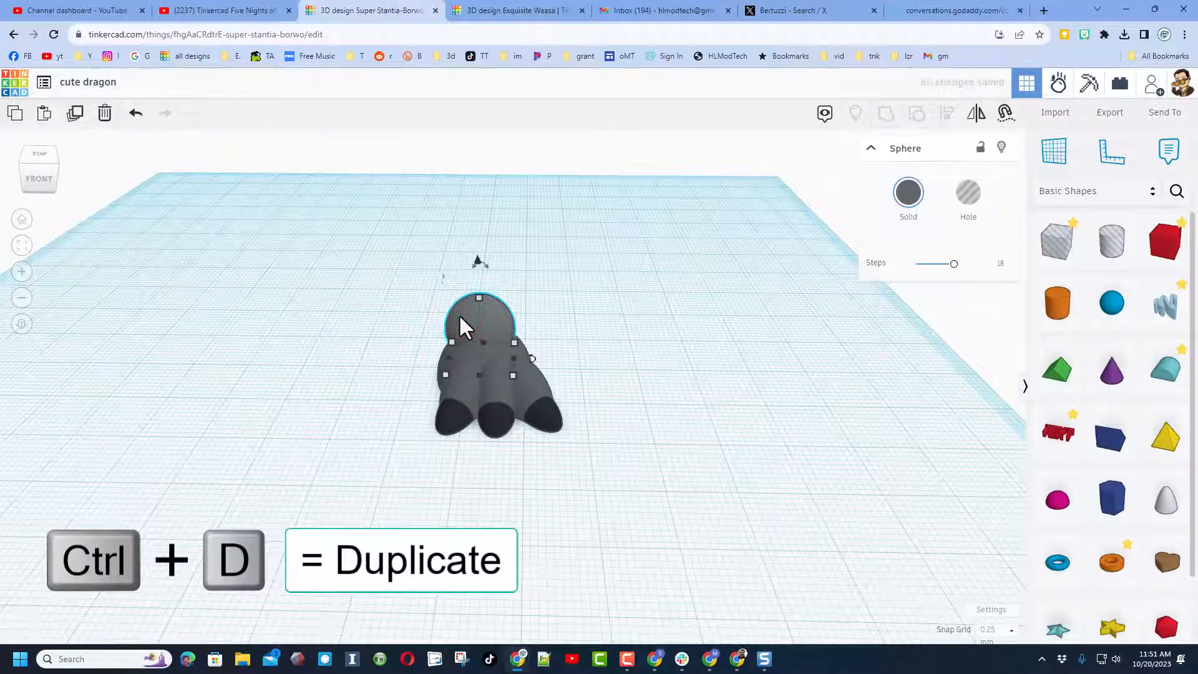
pyautogui.hotkey('ctrl', 'Up')
pyautogui.hotkey('ctrl', 'Up')
pyautogui.hotkey('ctrl', 'Up')
pyautogui.hotkey('ctrl', 'Up')
pyautogui.hotkey('ctrl', 'Up')
pyautogui.hotkey('ctrl', 'Up')
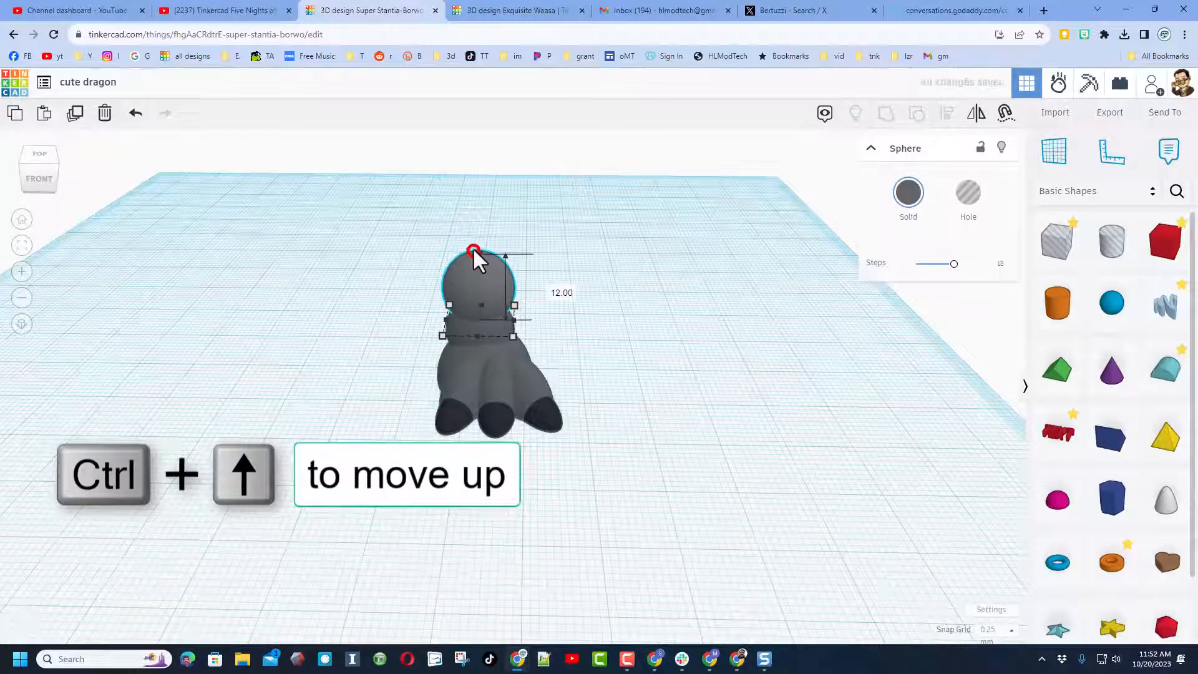
# Enlarge the copied sphere to about 16.5 mm tall and slim it into an oval about 12.25 mm wide and 12.47 mm deep.
pyautogui.keyDown('shift'); pyautogui.moveTo(473, 248); pyautogui.dragTo(474, 222); pyautogui.keyUp('shift')
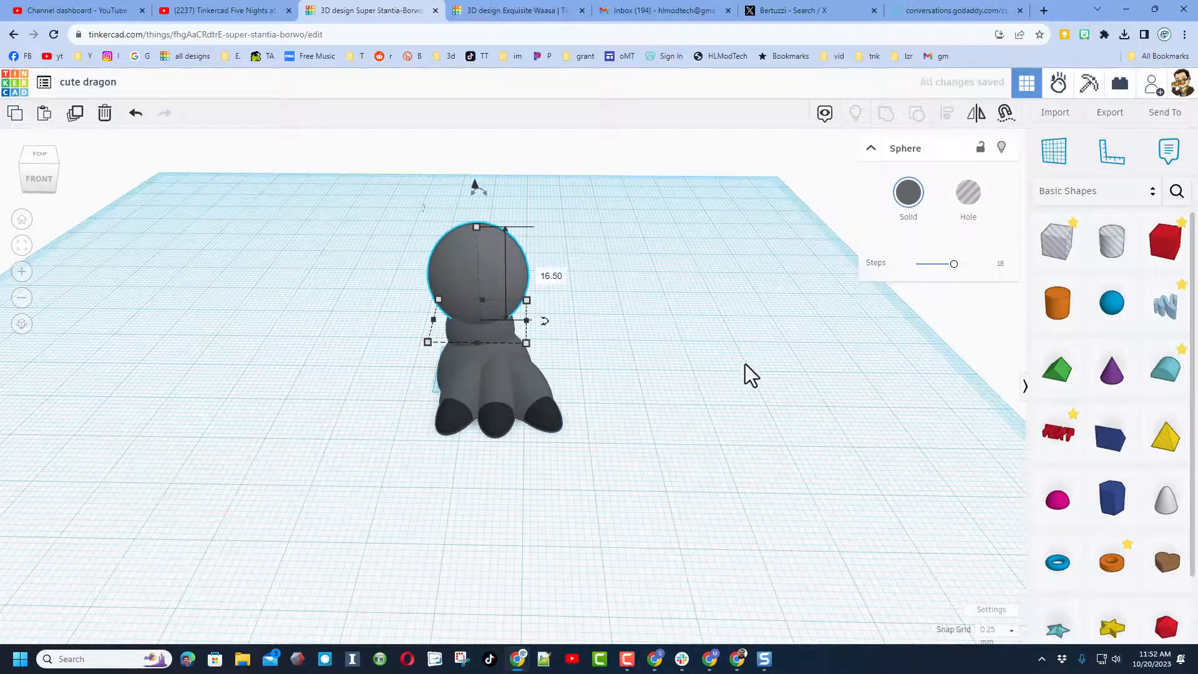
pyautogui.moveTo(744, 363); pyautogui.dragTo(529, 345, button='right')
pyautogui.moveTo(549, 338); pyautogui.dragTo(550, 328)
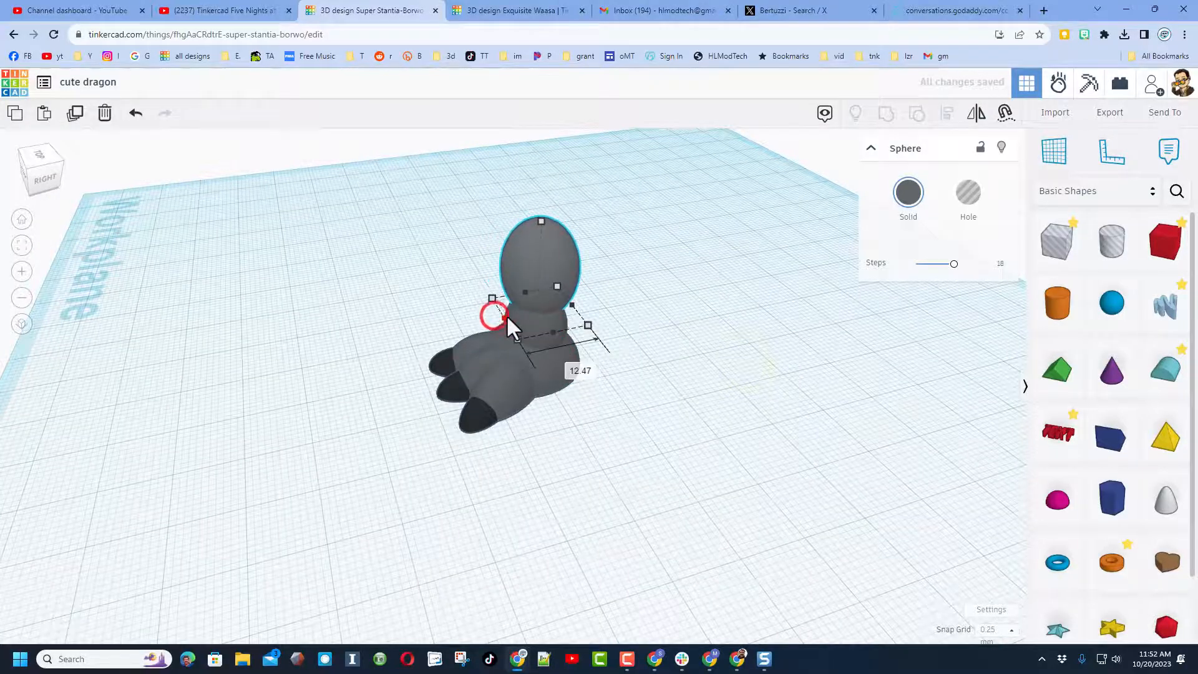
pyautogui.moveTo(484, 331); pyautogui.dragTo(839, 288, button='right')
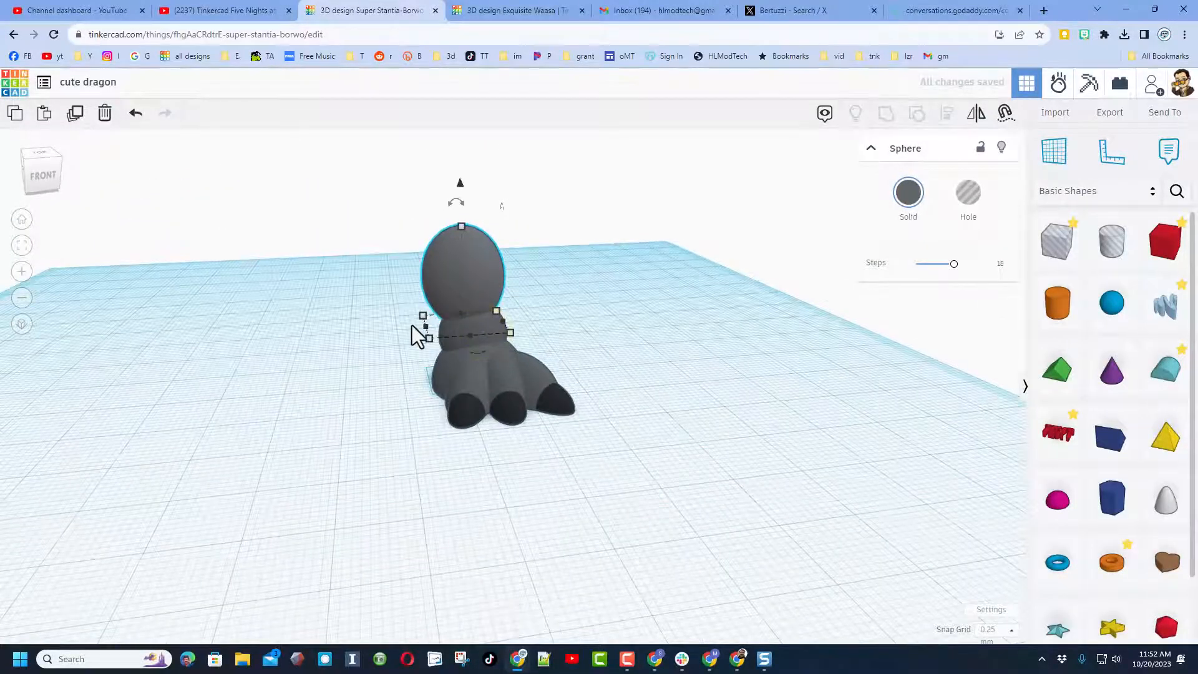
pyautogui.moveTo(424, 322); pyautogui.dragTo(436, 313)
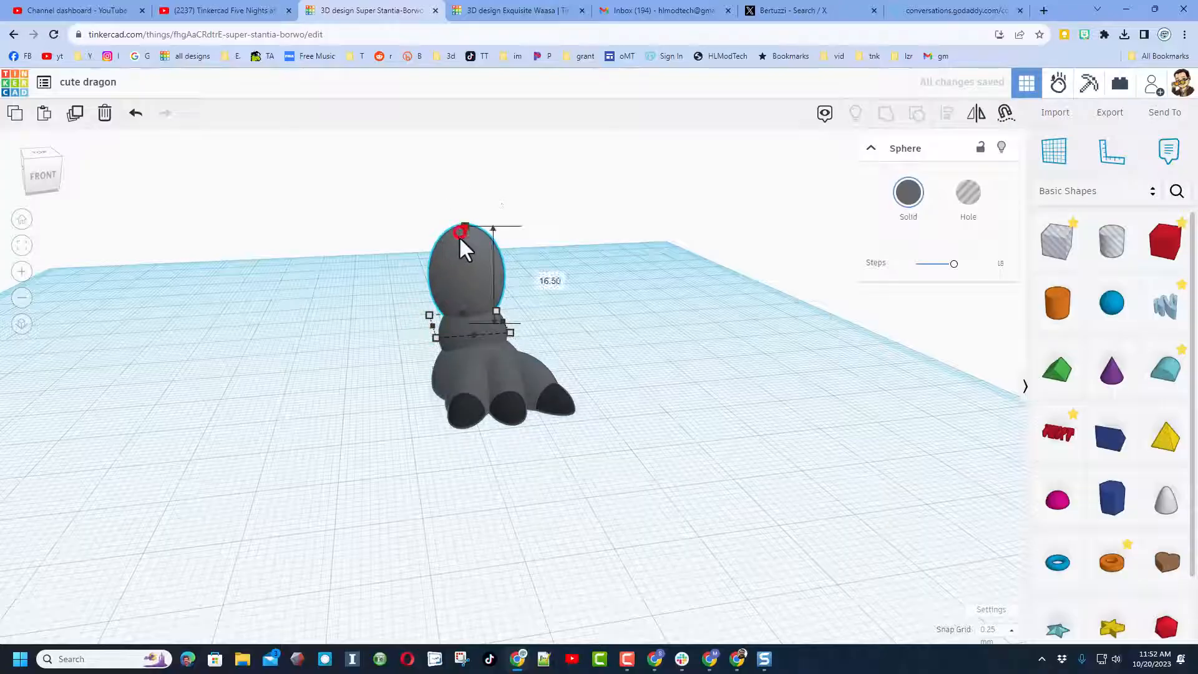
pyautogui.moveTo(462, 232); pyautogui.dragTo(462, 236)
pyautogui.moveTo(461, 239); pyautogui.dragTo(636, 324, button='right')
pyautogui.click(637, 314)
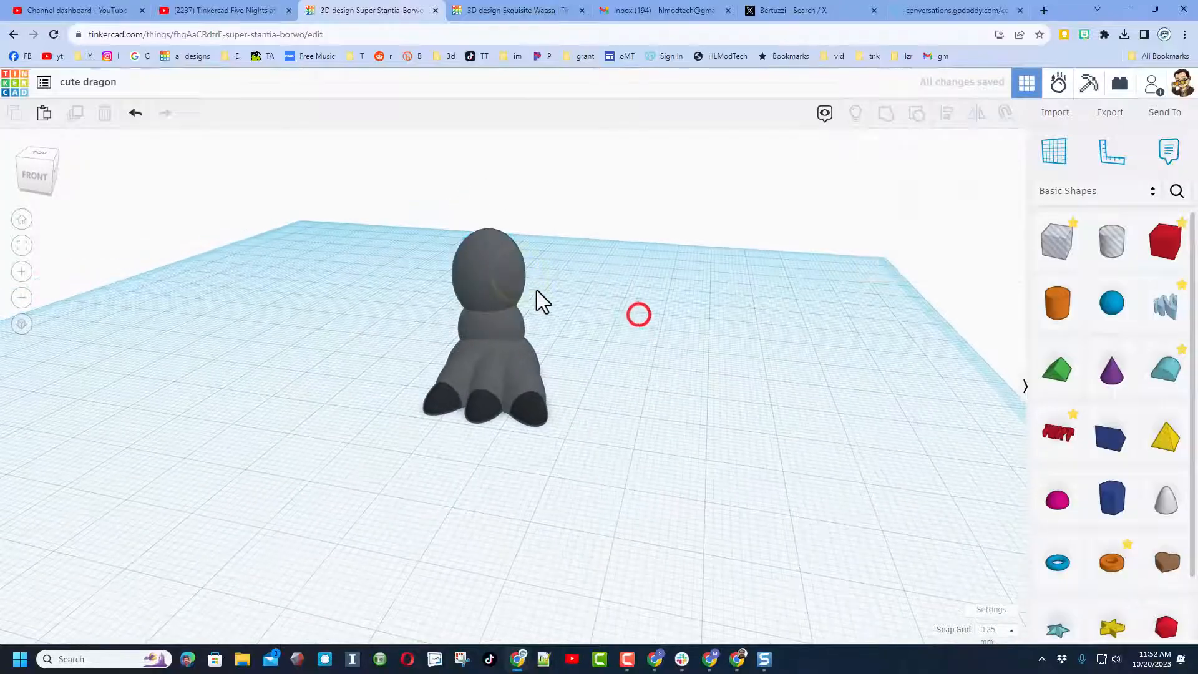
# Duplicate the oval sphere and raise the copy so it overlaps the top of the original.
pyautogui.click(505, 285)
pyautogui.hotkey('ctrl', 'd')
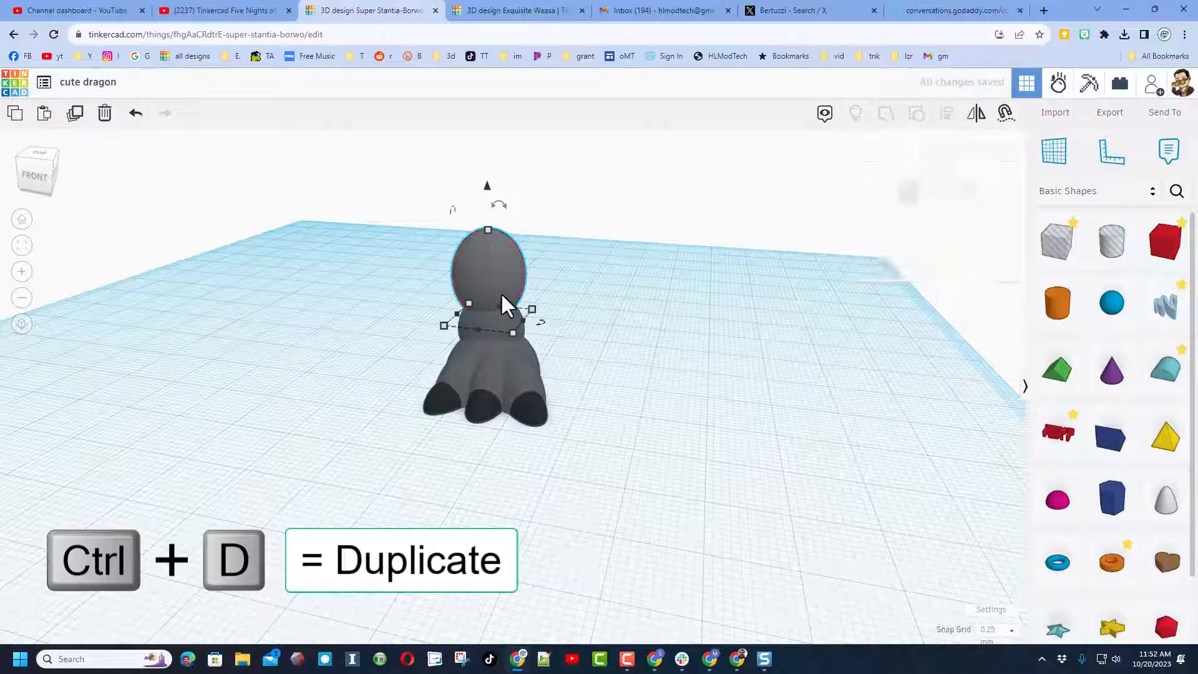
pyautogui.hotkey('ctrl', 'Up')
pyautogui.hotkey('ctrl', 'Up')
pyautogui.hotkey('ctrl', 'Up')
pyautogui.hotkey('ctrl', 'Up')
pyautogui.hotkey('ctrl', 'Up')
pyautogui.hotkey('ctrl', 'Up')
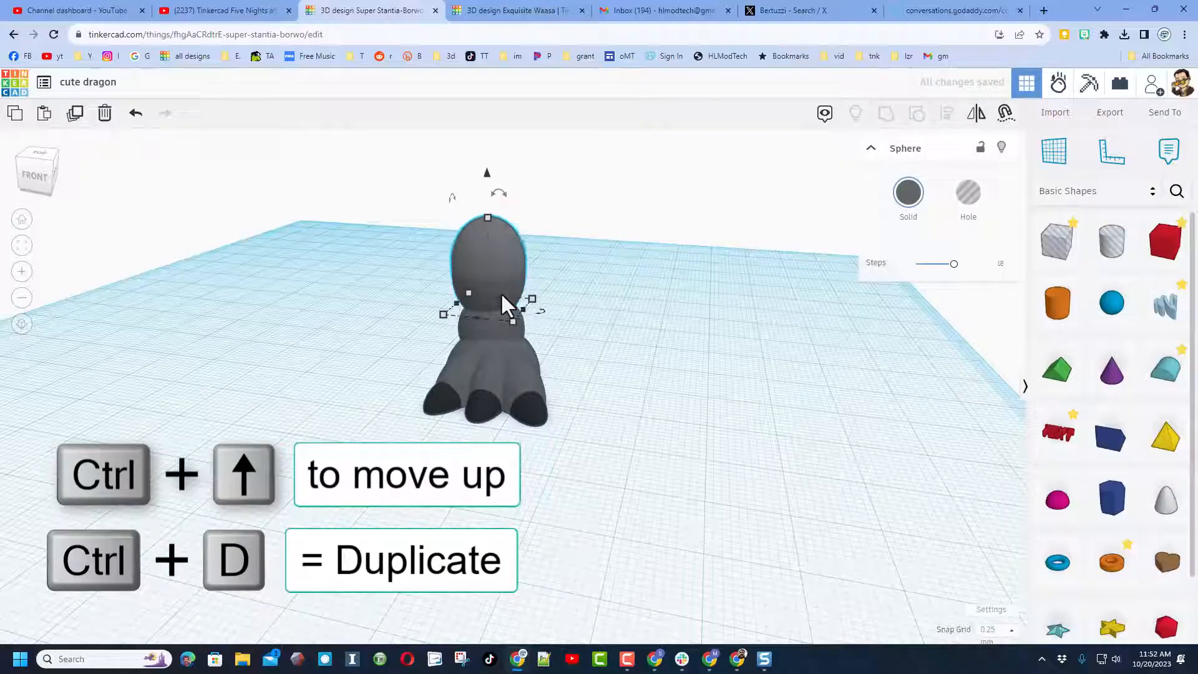
pyautogui.hotkey('ctrl', 'Up')
pyautogui.hotkey('ctrl', 'Down')
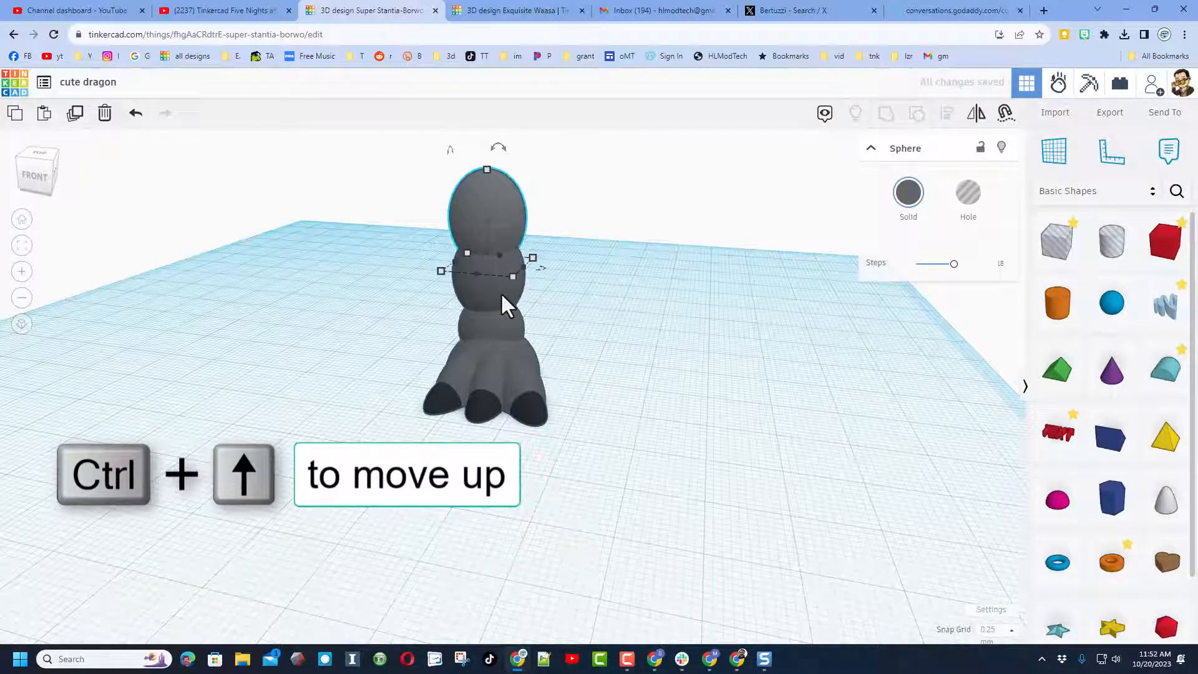
# Enlarge the top sphere in depth and width and tilt it slightly to shape the upper leg.
pyautogui.moveTo(287, 222); pyautogui.dragTo(162, 290, button='right')
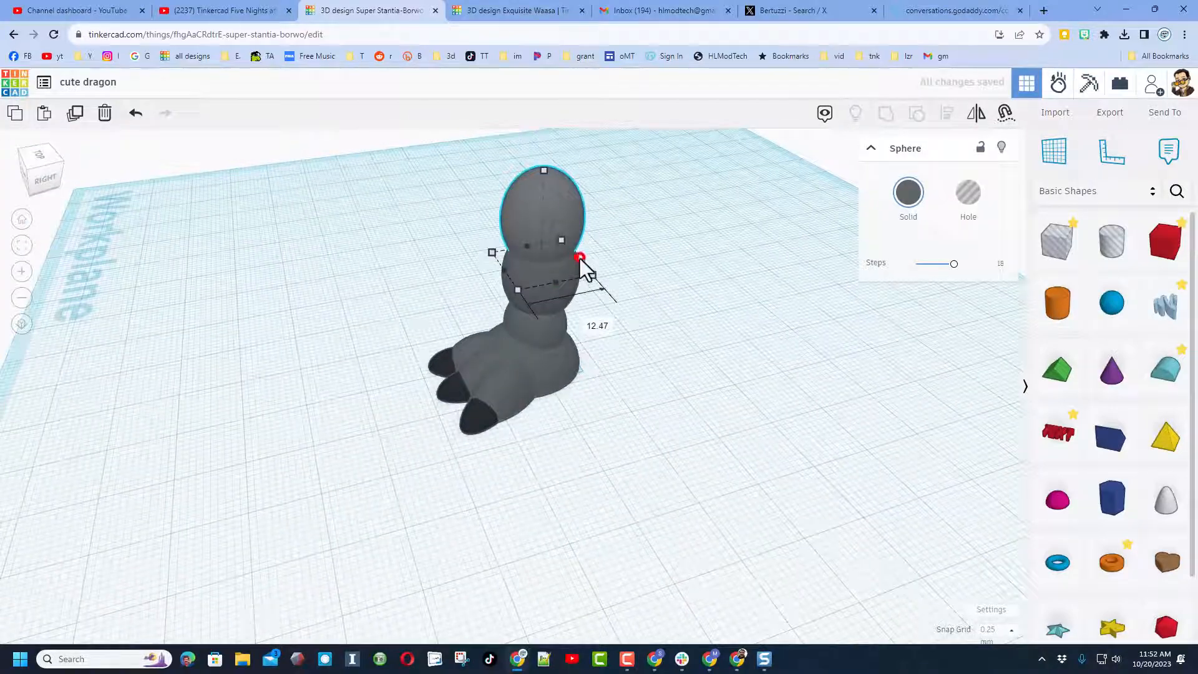
pyautogui.moveTo(580, 257); pyautogui.dragTo(603, 251)
pyautogui.moveTo(516, 262); pyautogui.dragTo(691, 247, button='right')
pyautogui.moveTo(497, 240); pyautogui.dragTo(601, 217, button='right')
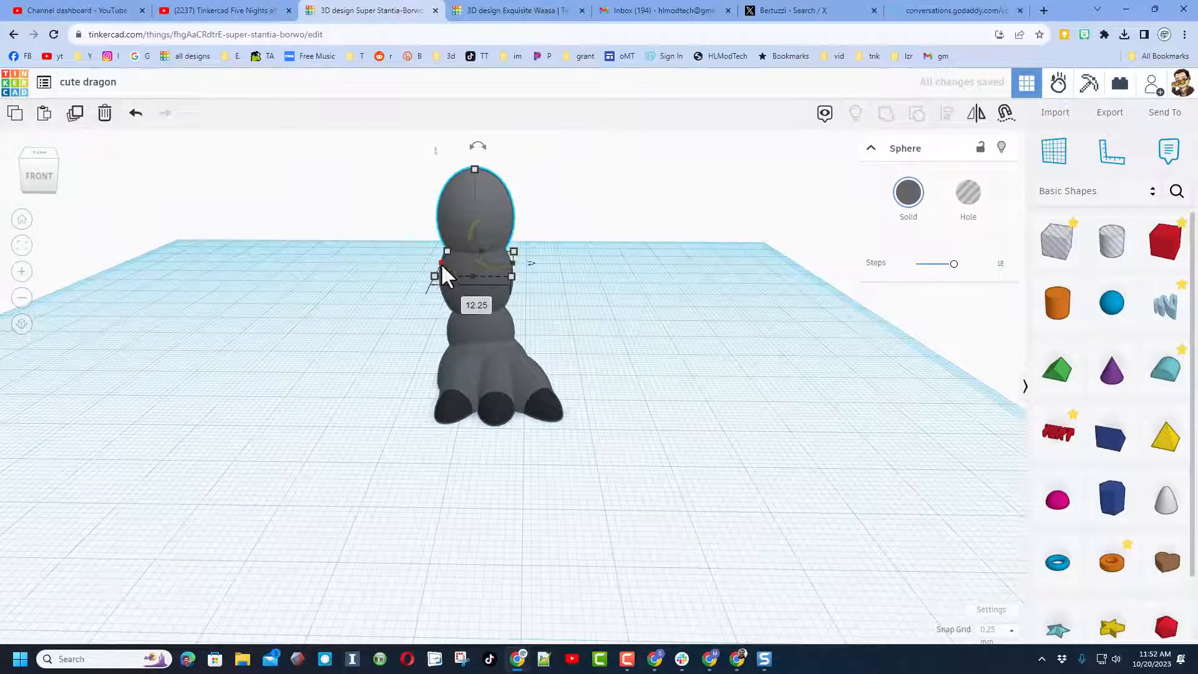
pyautogui.moveTo(467, 263); pyautogui.dragTo(532, 209, button='right')
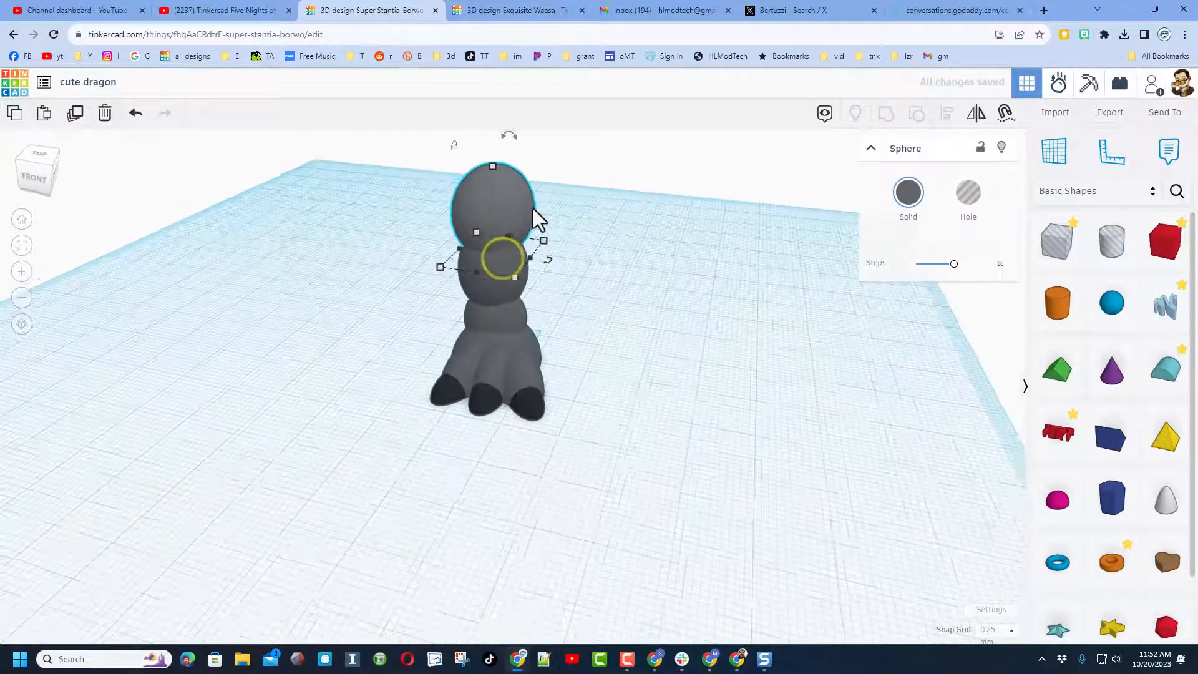
pyautogui.moveTo(510, 136); pyautogui.dragTo(494, 108)
pyautogui.click(661, 277)
# Stretch the top sphere to about 19.25 mm front to back and fine-tune its side.
pyautogui.moveTo(673, 285); pyautogui.dragTo(321, 316, button='right')
pyautogui.click(318, 306)
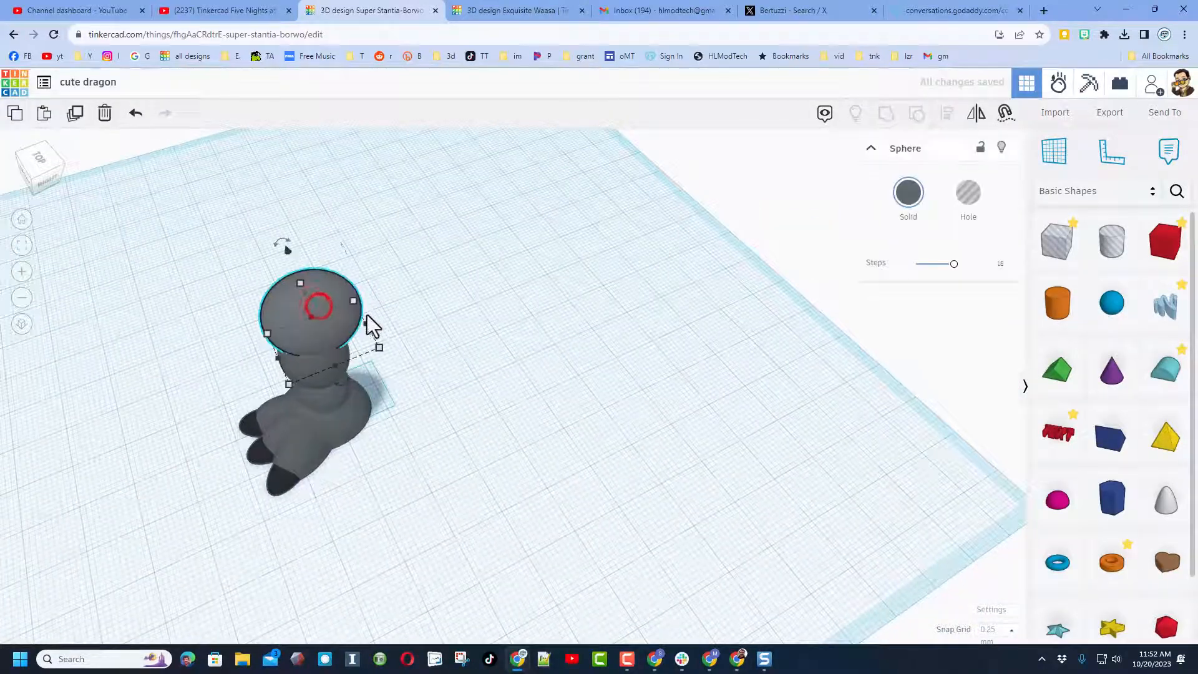
pyautogui.moveTo(367, 324); pyautogui.dragTo(376, 321)
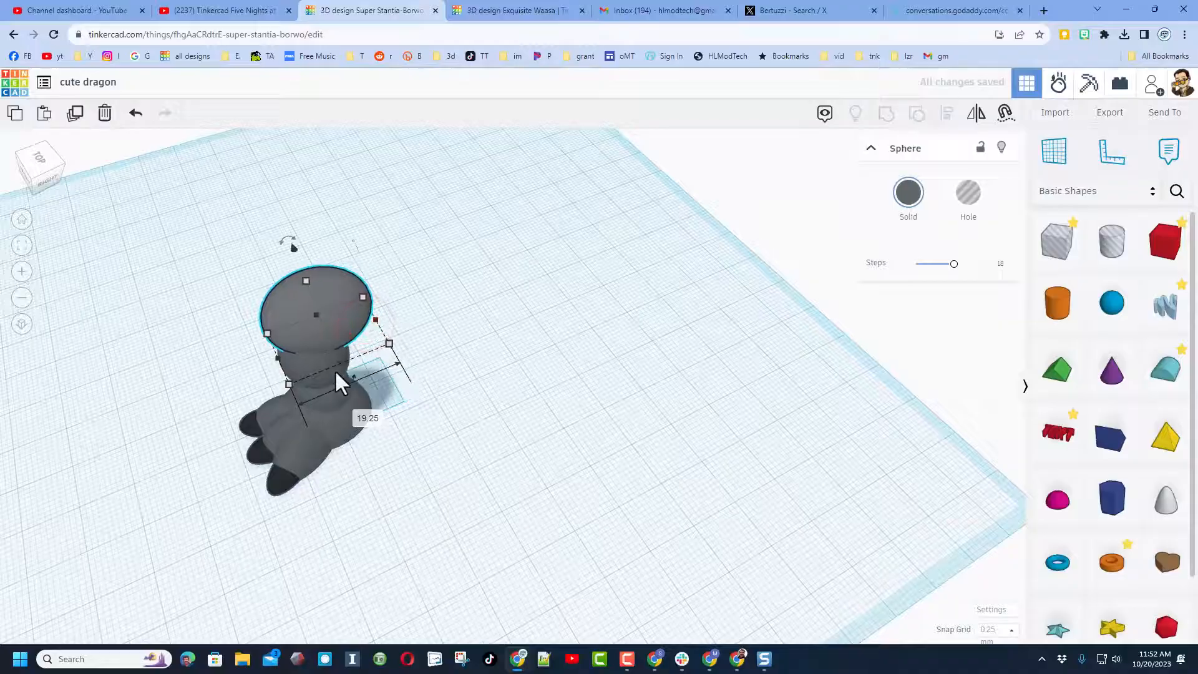
pyautogui.moveTo(338, 358); pyautogui.dragTo(337, 360)
pyautogui.moveTo(335, 373); pyautogui.dragTo(588, 416, button='right')
pyautogui.click(710, 464)
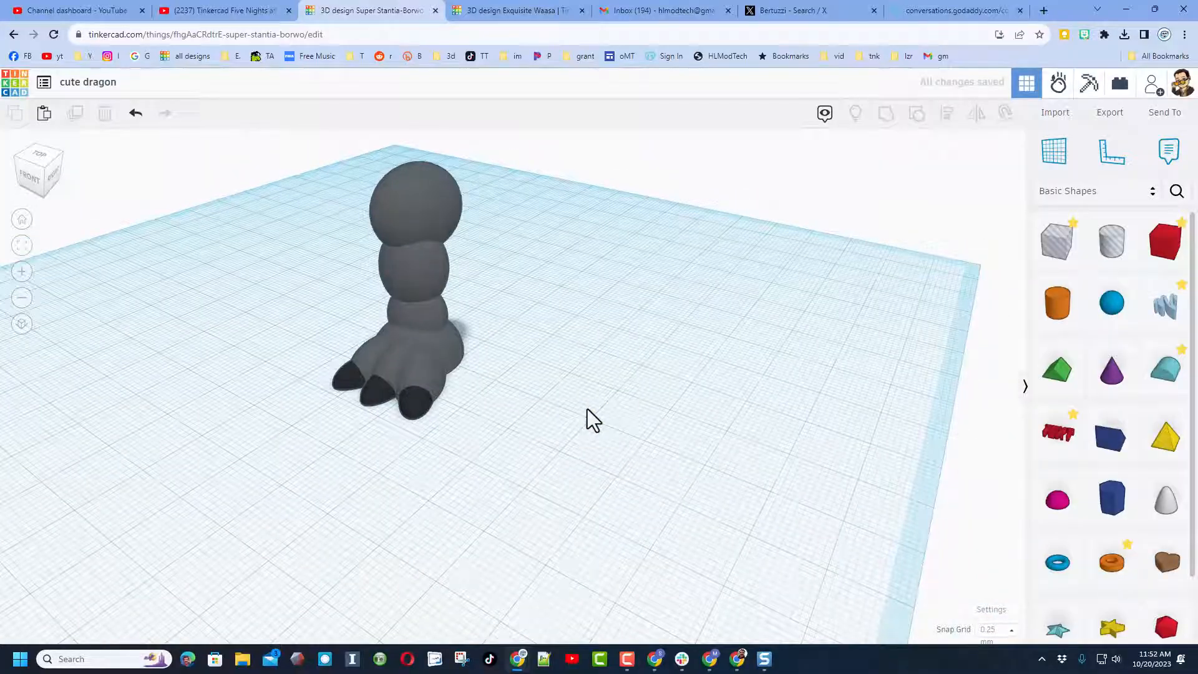
# Group all ten foot and leg shapes into one object and move it toward the workplane's right side.
pyautogui.moveTo(587, 409); pyautogui.dragTo(380, 288, button='right')
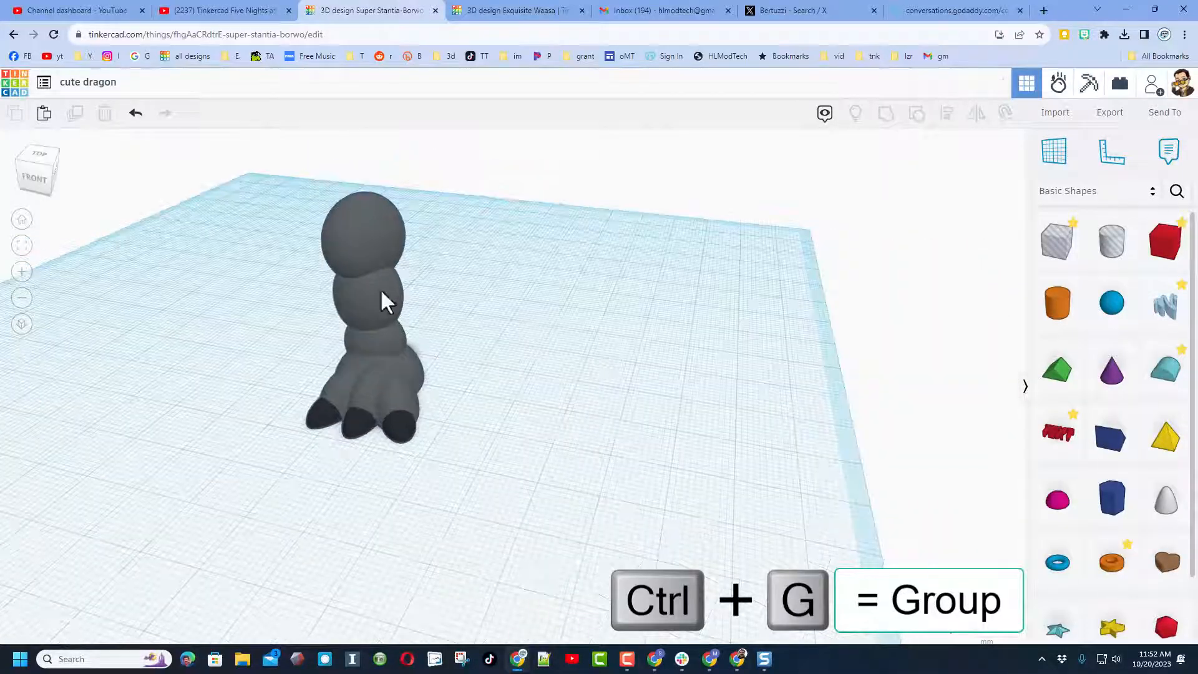
pyautogui.moveTo(332, 347); pyautogui.dragTo(457, 444)
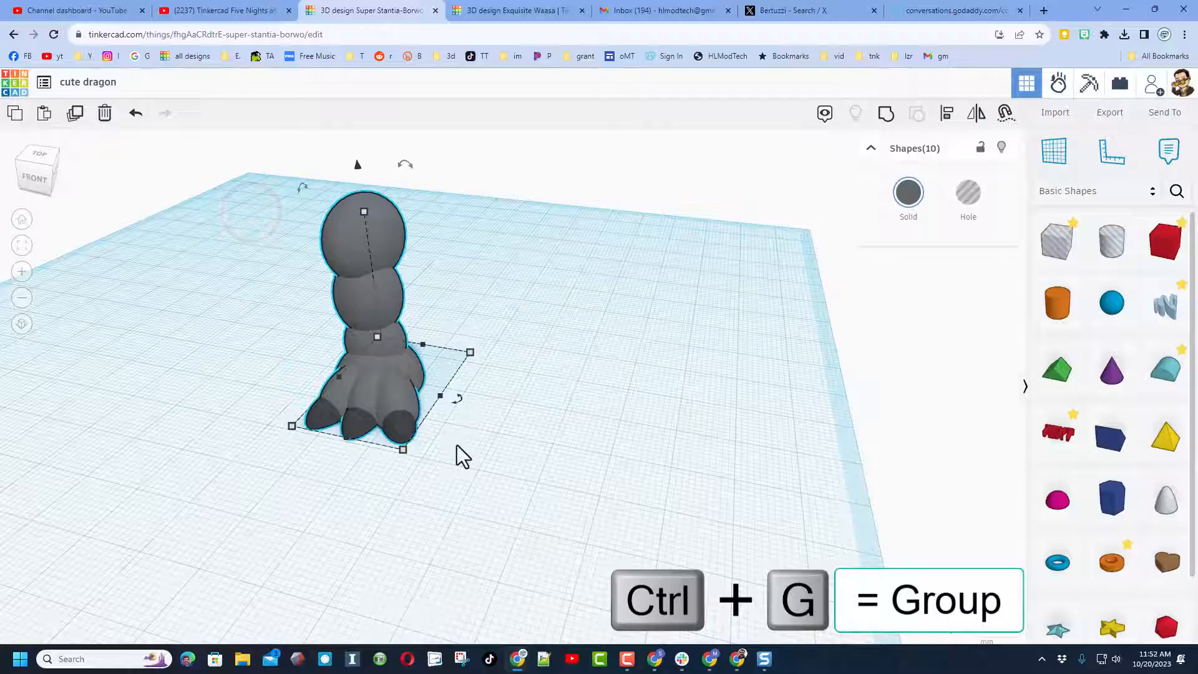
pyautogui.hotkey('ctrl', 'g')
pyautogui.moveTo(394, 396); pyautogui.dragTo(709, 338)
# Turn on Multicolor for the grouped leg to restore the black claws.
pyautogui.click(618, 395)
pyautogui.moveTo(652, 442); pyautogui.dragTo(560, 431, button='right')
pyautogui.click(783, 340)
pyautogui.click(905, 195)
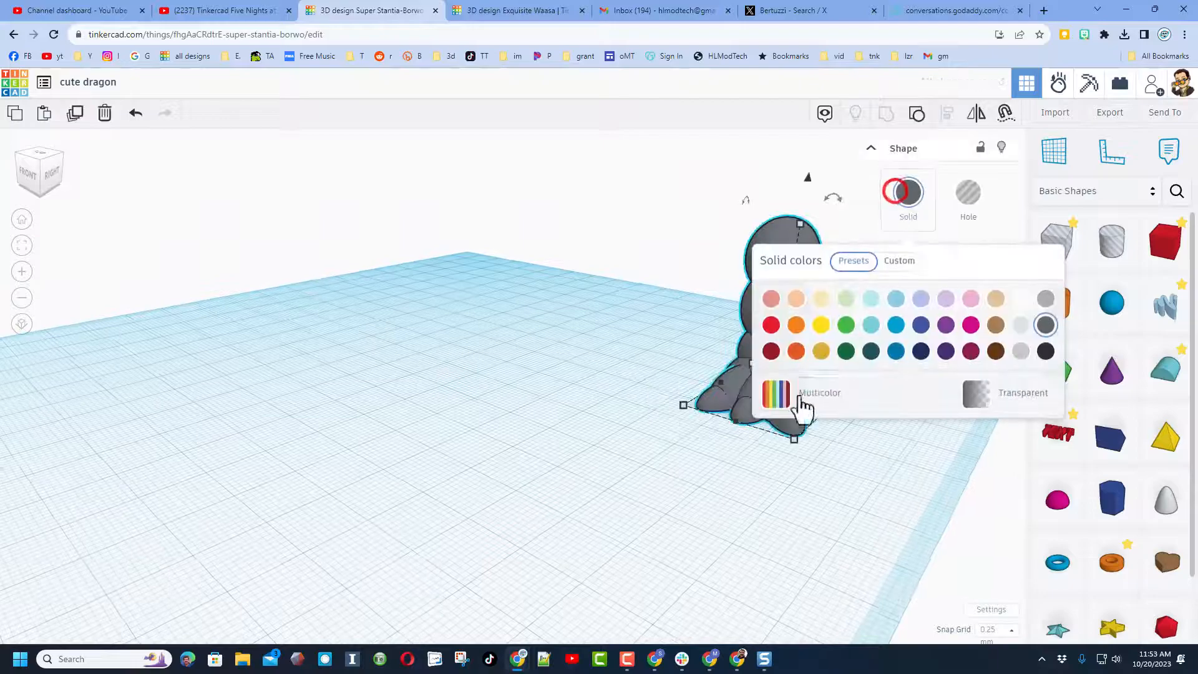
pyautogui.click(634, 481)
pyautogui.moveTo(634, 481); pyautogui.dragTo(680, 438, button='right')
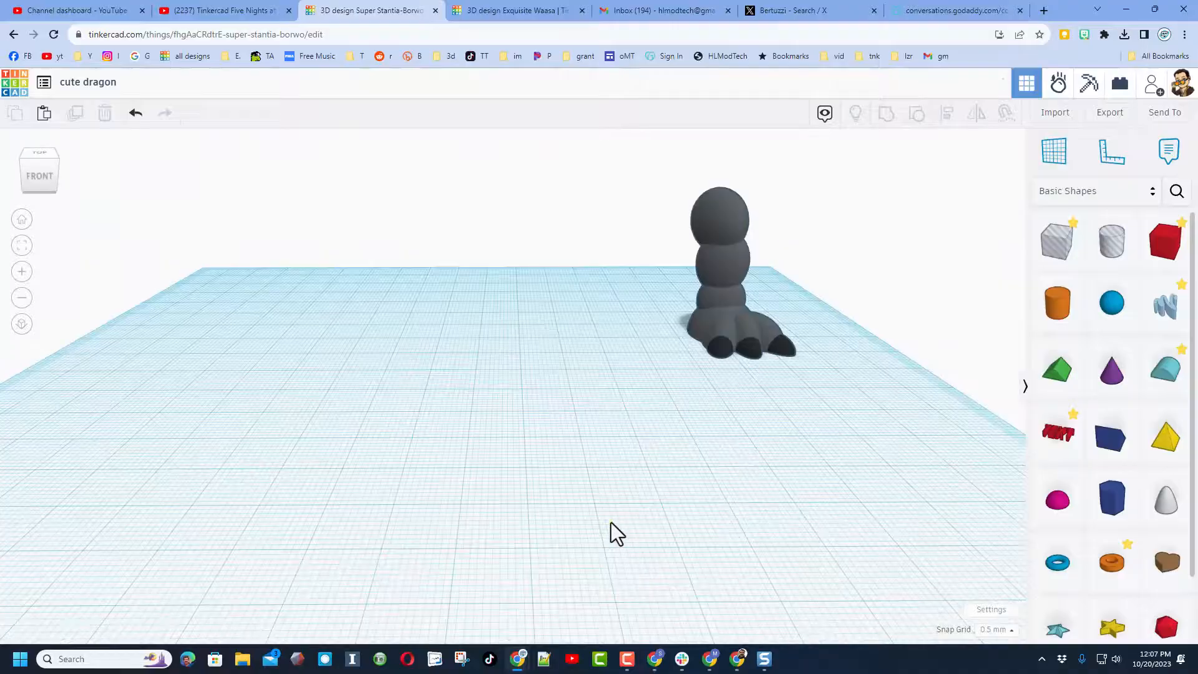
pyautogui.moveTo(611, 524); pyautogui.dragTo(660, 528, button='right')
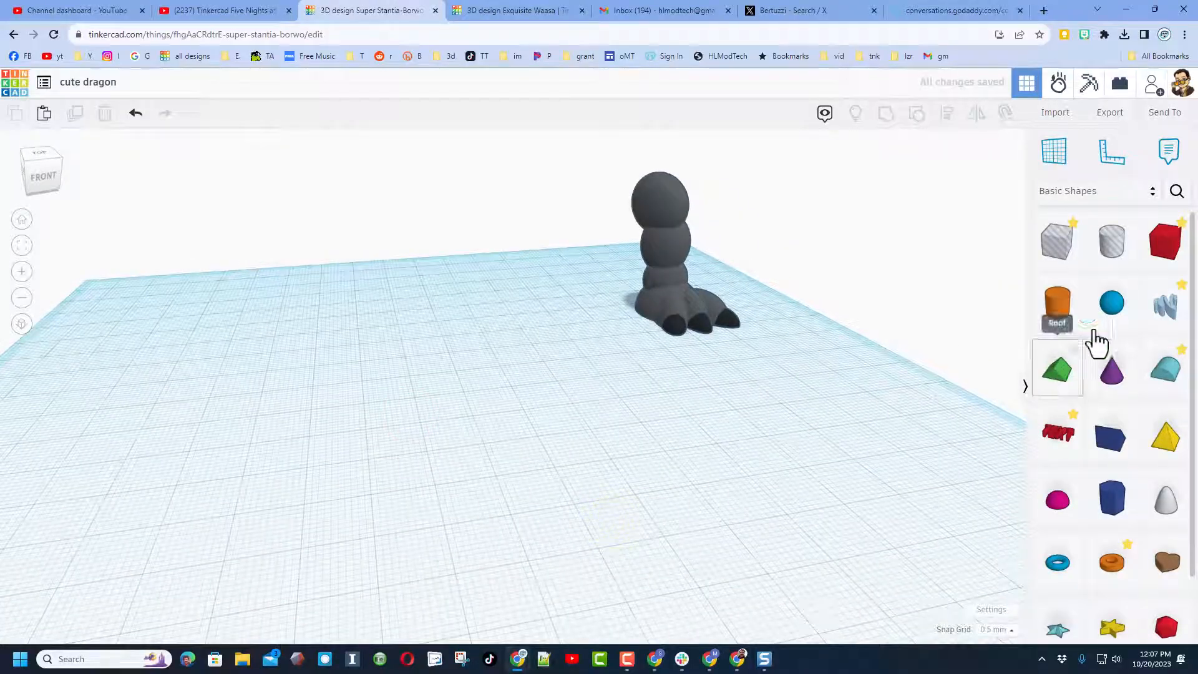
# Place a sphere on the workplane away from the leg, scale it uniformly to 8 mm, and keep the snap grid at 0.5 mm.
pyautogui.keyDown('shift'); pyautogui.moveTo(1128, 326); pyautogui.dragTo(335, 442); pyautogui.keyUp('shift')
pyautogui.keyDown('shift'); pyautogui.moveTo(319, 340); pyautogui.dragTo(386, 416); pyautogui.keyUp('shift')
pyautogui.write('8')
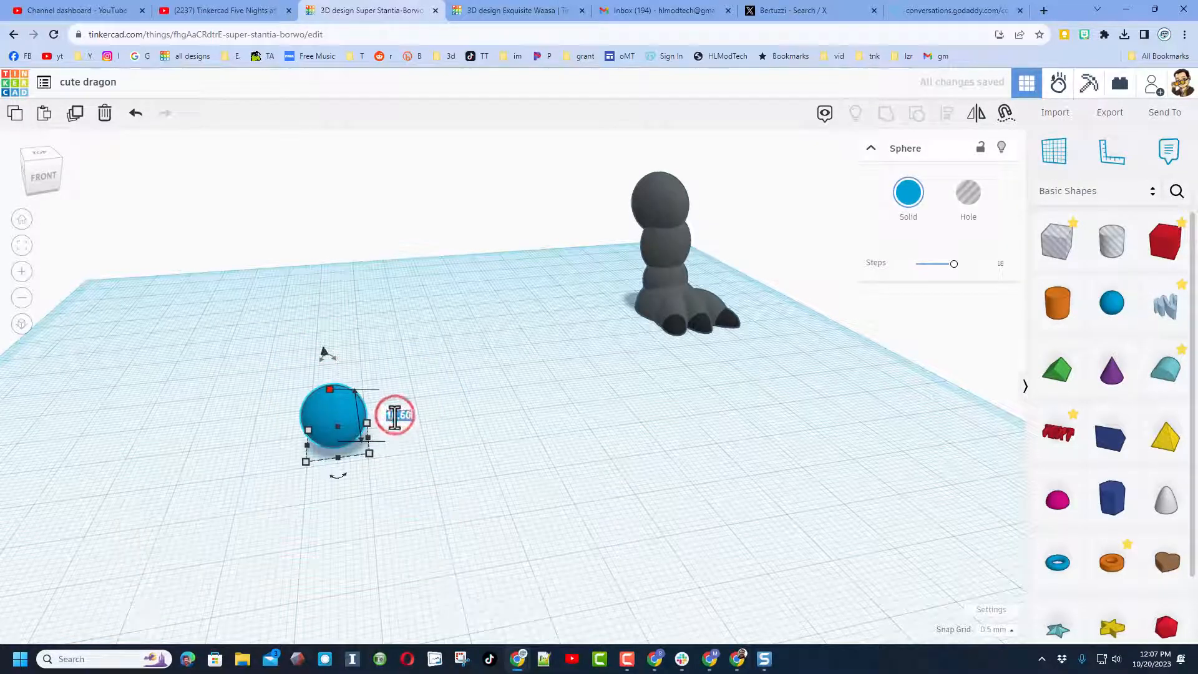
pyautogui.press('Return')
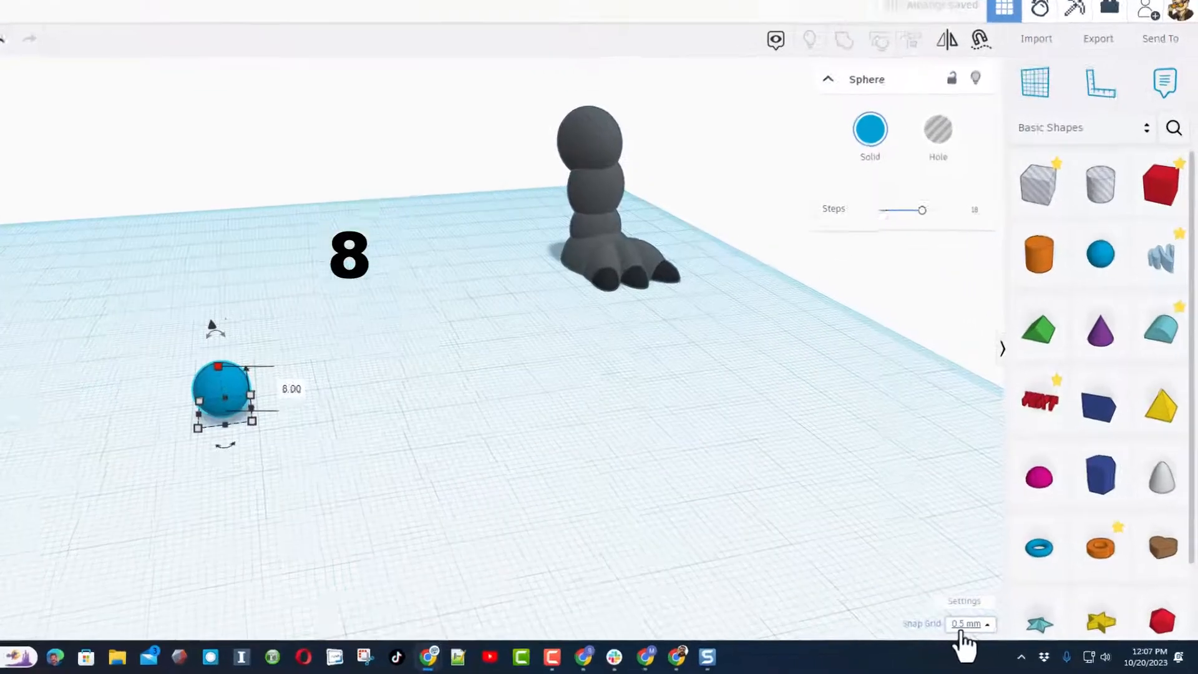
pyautogui.click(993, 630)
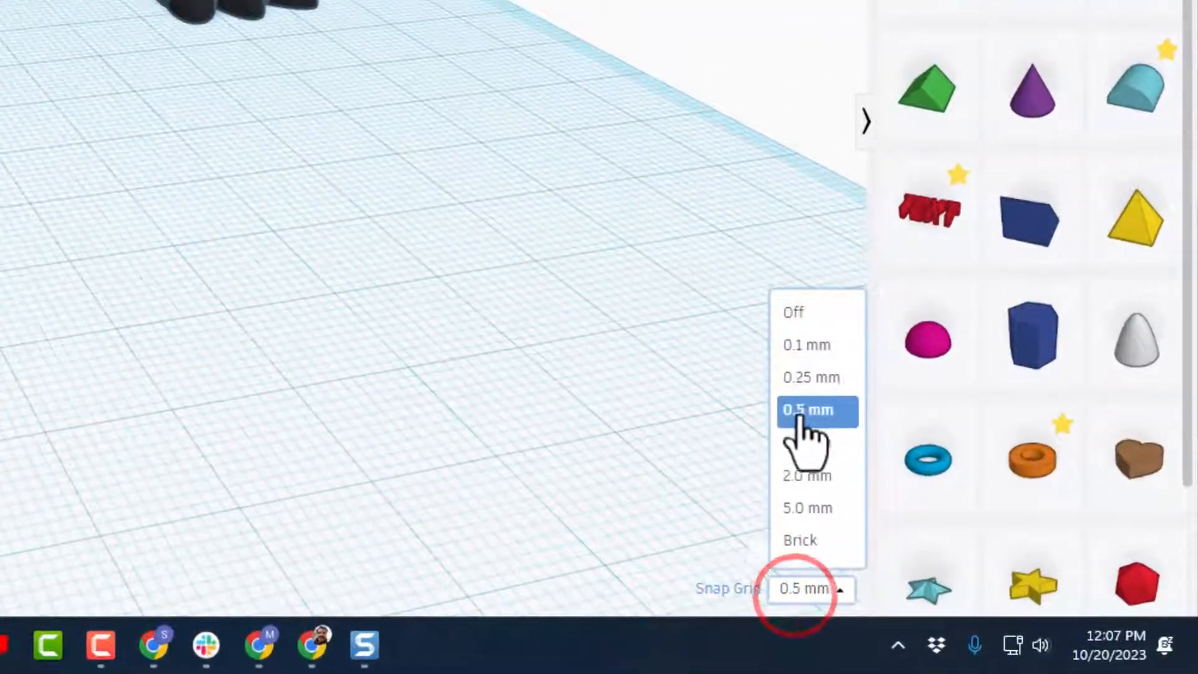
pyautogui.click(809, 410)
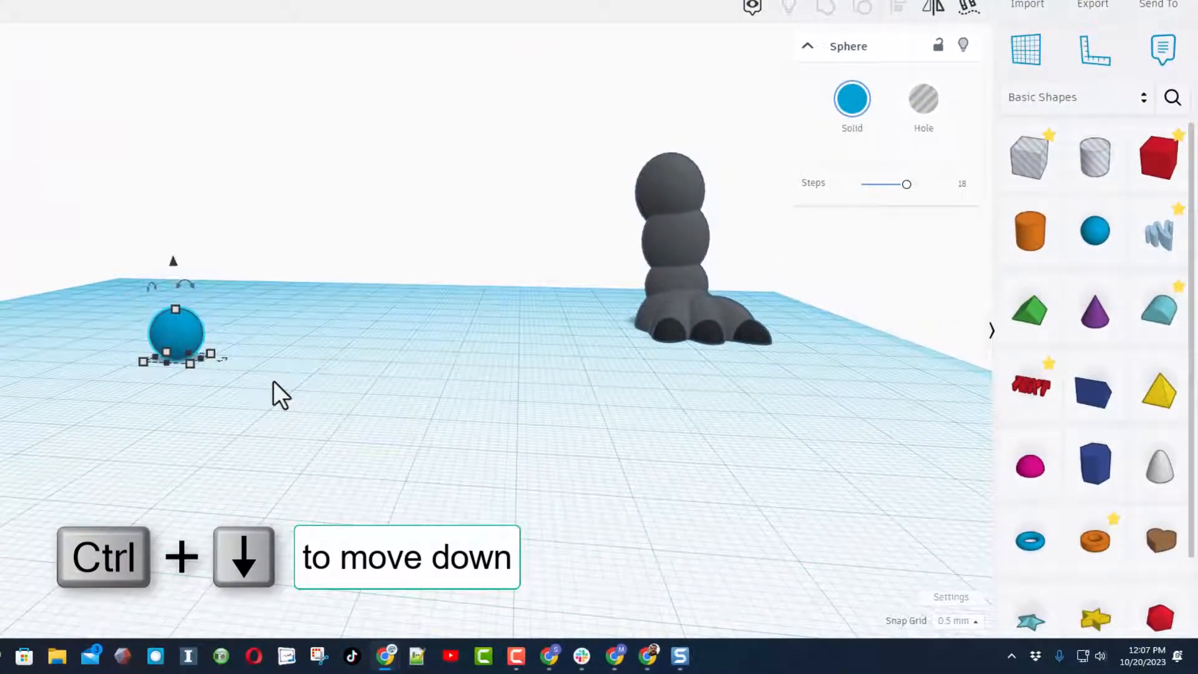
# Sink the 8 mm sphere slightly below the workplane surface, then deselect it.
pyautogui.hotkey('ctrl', 'Down')
pyautogui.hotkey('ctrl', 'Down')
pyautogui.hotkey('ctrl', 'Down')
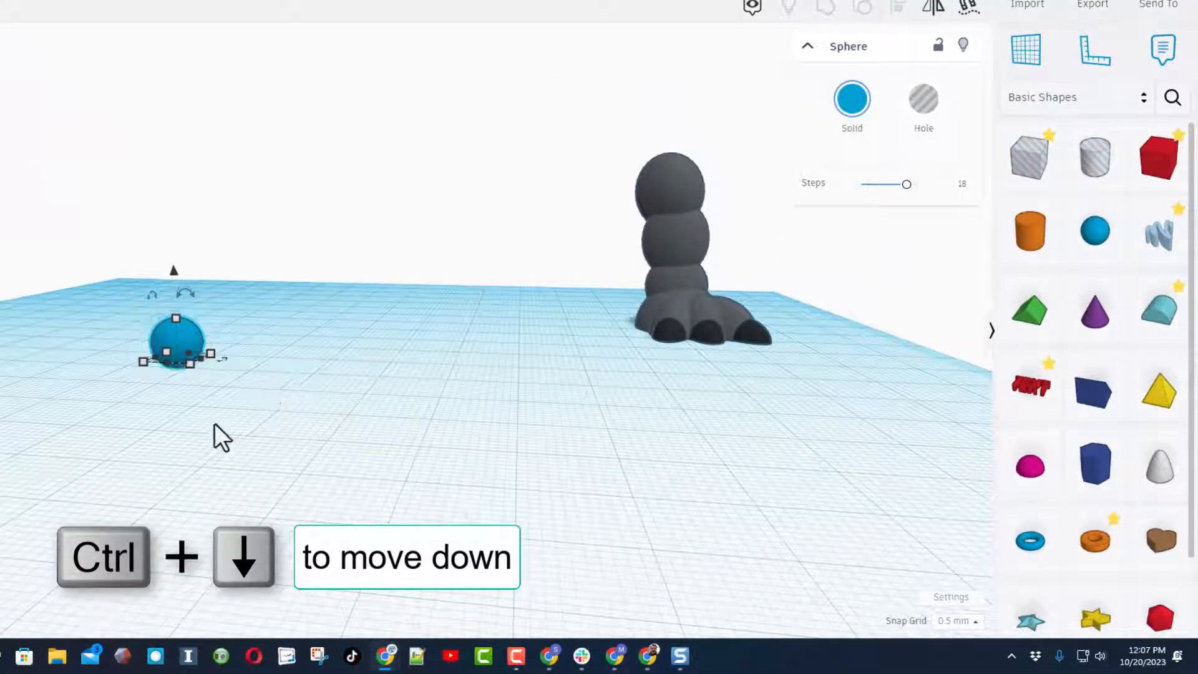
pyautogui.click(182, 424)
pyautogui.moveTo(183, 424); pyautogui.dragTo(179, 382, button='right')
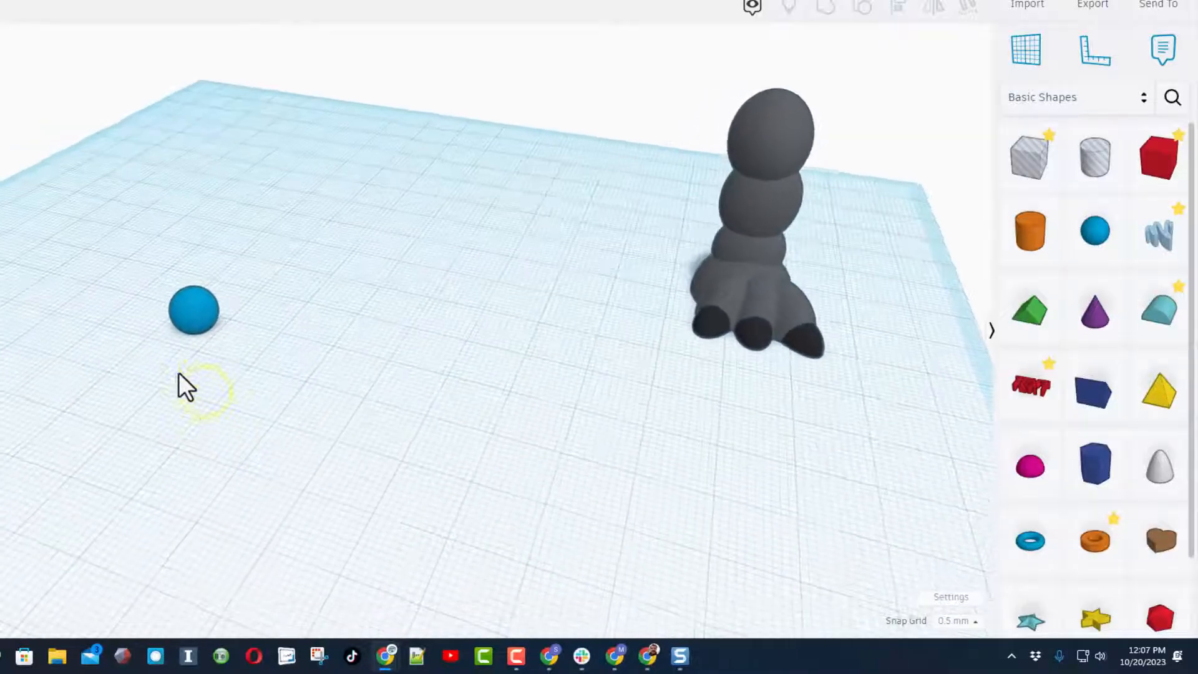
# Duplicate the small sphere and nudge the copy slightly toward the back of the workplane.
pyautogui.click(194, 323)
pyautogui.hotkey('ctrl', 'd')
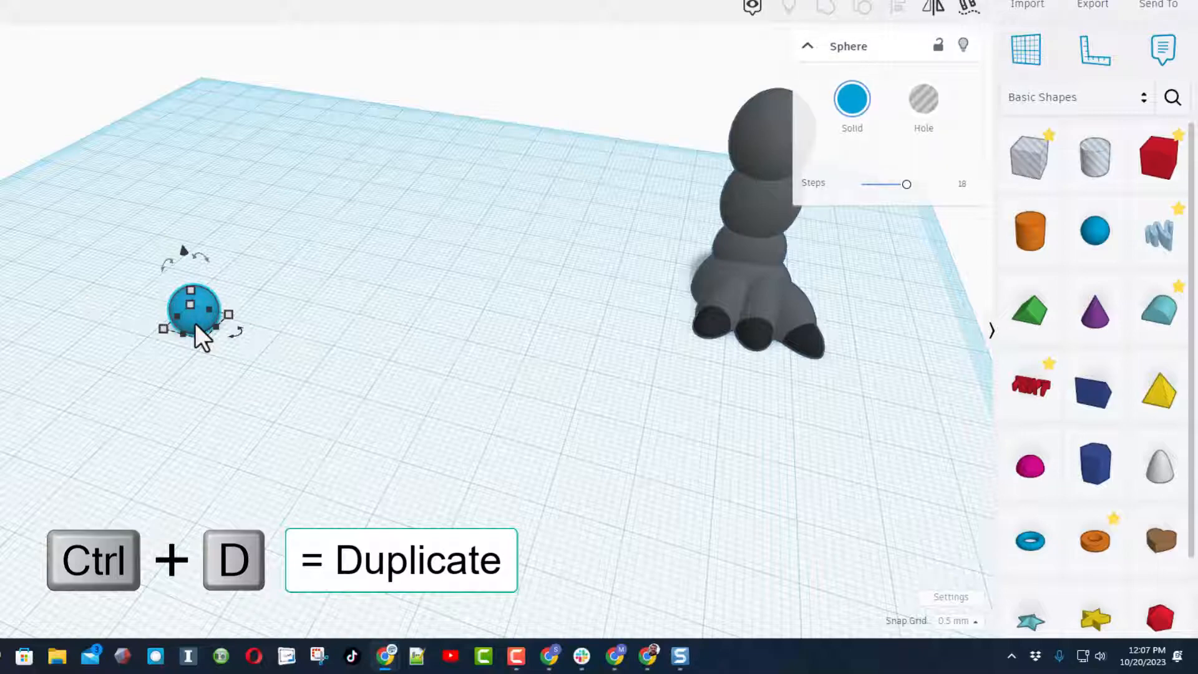
pyautogui.press('Up')
pyautogui.press('Up')
pyautogui.press('Up')
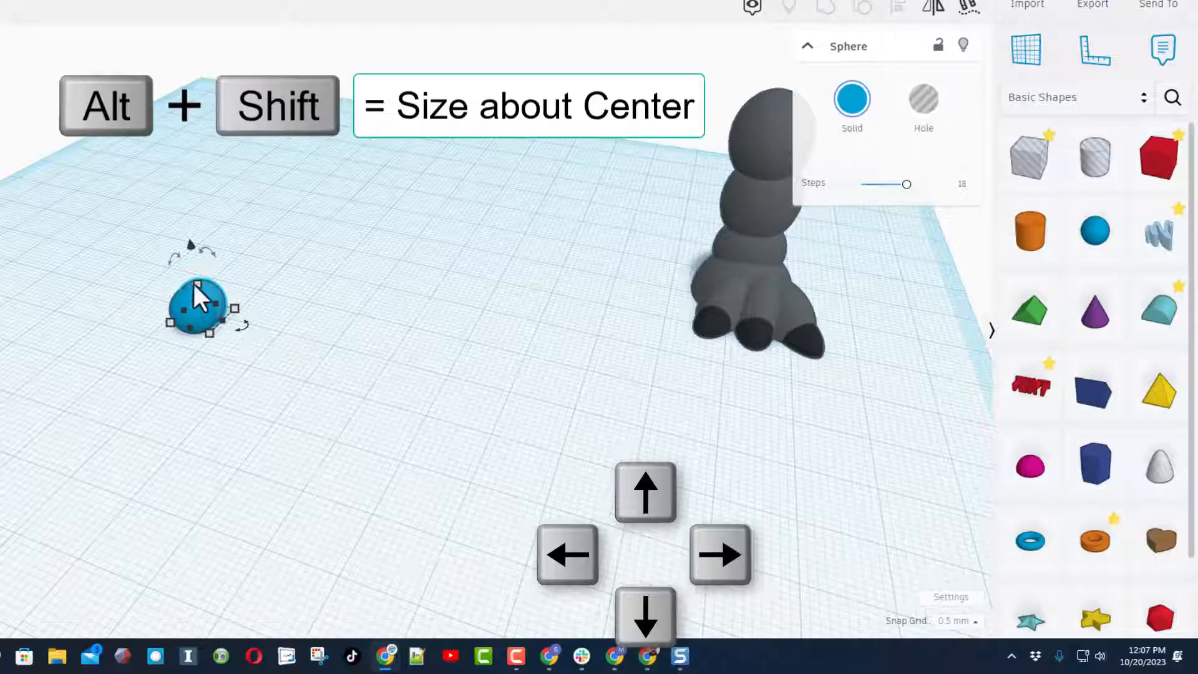
# Scale the duplicated sphere uniformly about its center to 8.3 mm.
pyautogui.keyDown('alt'); pyautogui.keyDown('shift'); pyautogui.moveTo(196, 285); pyautogui.dragTo(200, 257); pyautogui.keyUp('shift'); pyautogui.keyUp('alt')
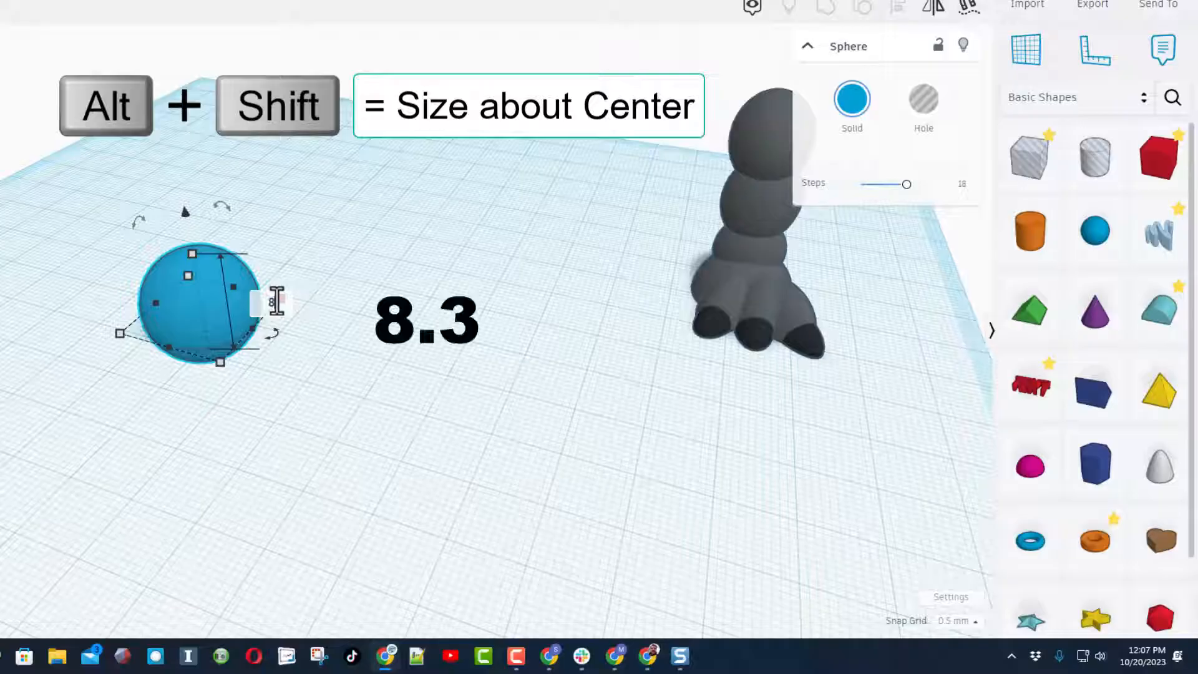
pyautogui.write('.3')
pyautogui.press('Return')
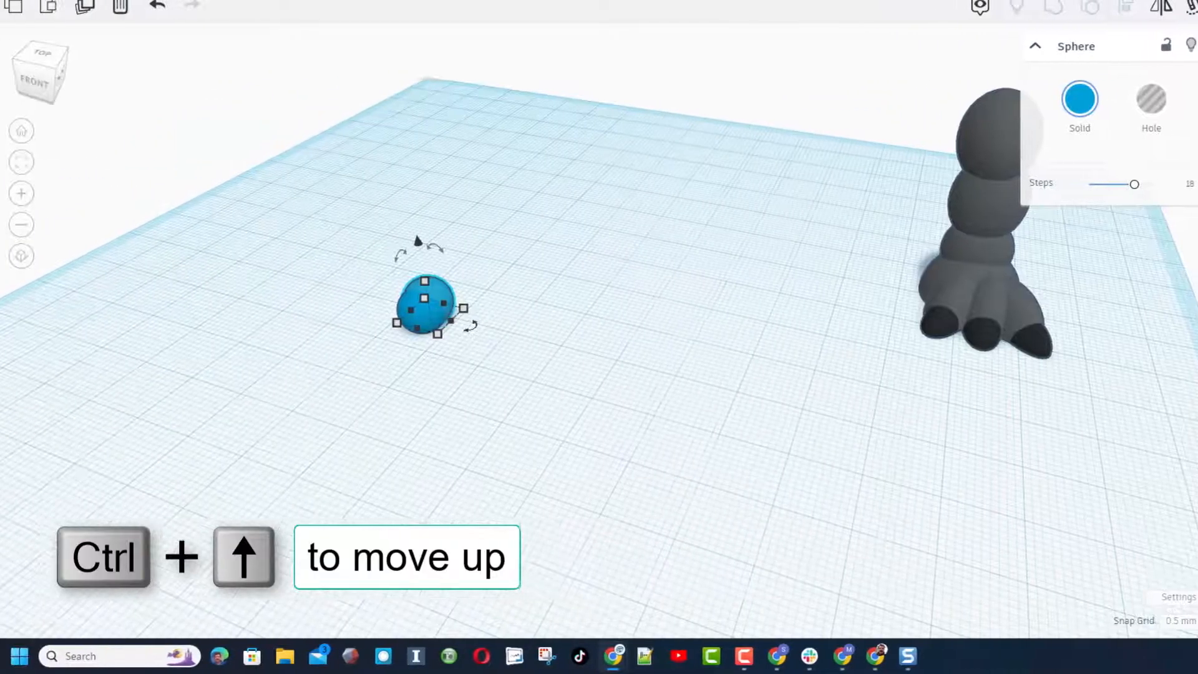
# Rotate the enlarged sphere copy -10° around the vertical axis without deselecting it.
pyautogui.click(56, 68)
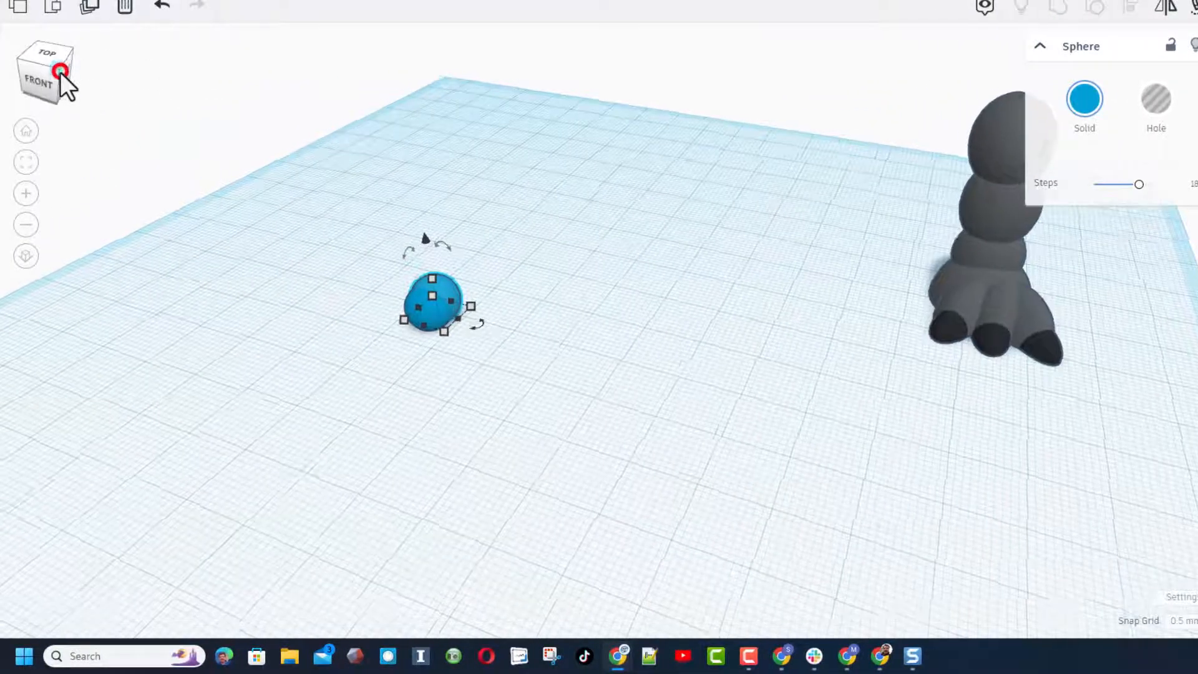
pyautogui.moveTo(510, 304); pyautogui.dragTo(622, 401)
pyautogui.moveTo(640, 449); pyautogui.dragTo(636, 456)
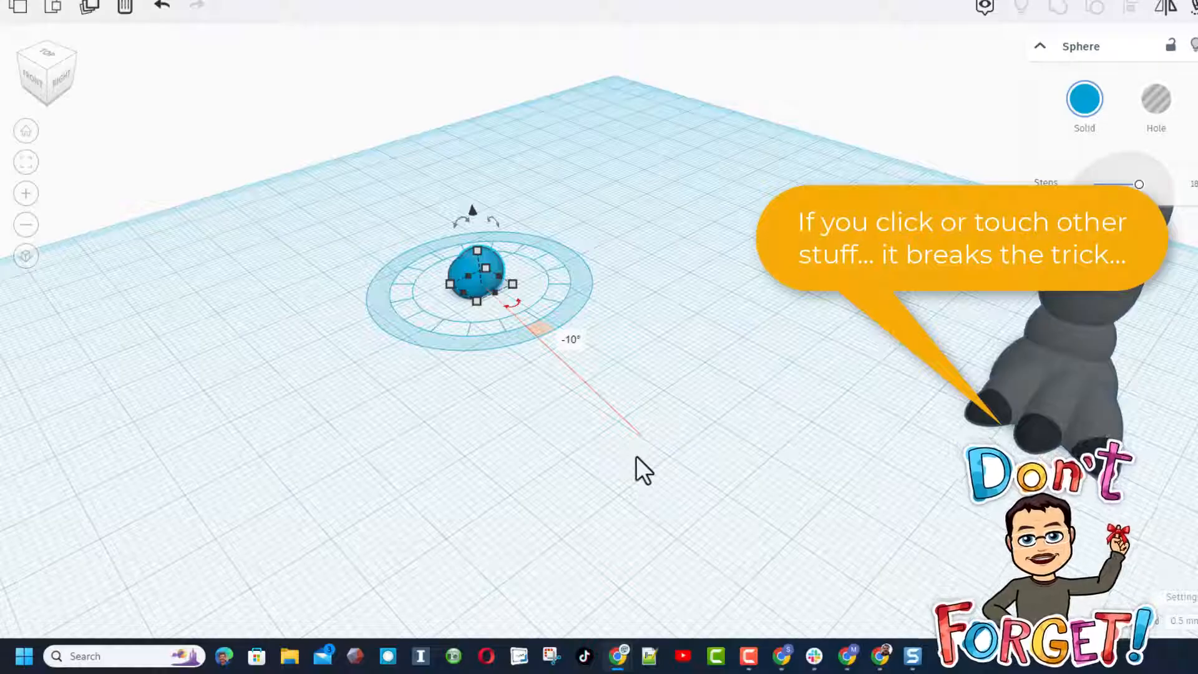
# Repeat the smart duplication of the sphere copy until a curved, steadily thickening tail is formed.
pyautogui.hotkey('ctrl', 'd')
pyautogui.hotkey('ctrl', 'd')
pyautogui.hotkey('ctrl', 'd')
pyautogui.hotkey('ctrl', 'd')
pyautogui.hotkey('ctrl', 'd')
pyautogui.hotkey('ctrl', 'd')
pyautogui.hotkey('ctrl', 'd')
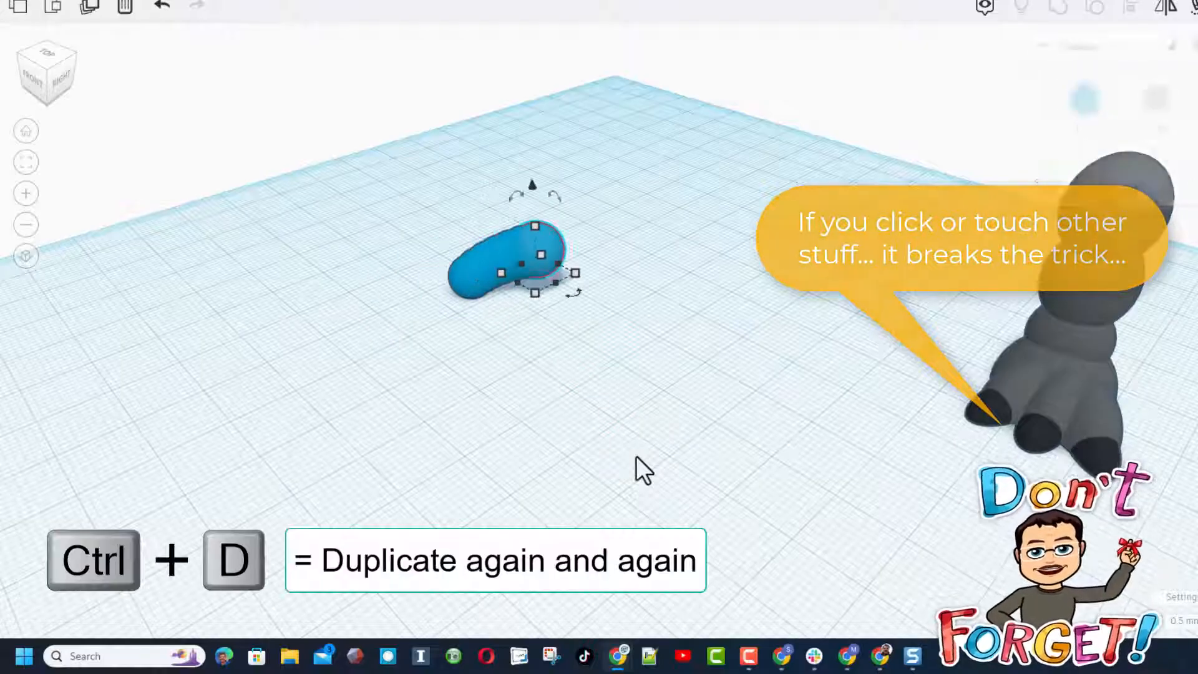
pyautogui.hotkey('ctrl', 'd')
pyautogui.hotkey('ctrl', 'd')
pyautogui.hotkey('ctrl', 'd')
pyautogui.hotkey('ctrl', 'd')
pyautogui.hotkey('ctrl', 'd')
pyautogui.hotkey('ctrl', 'd')
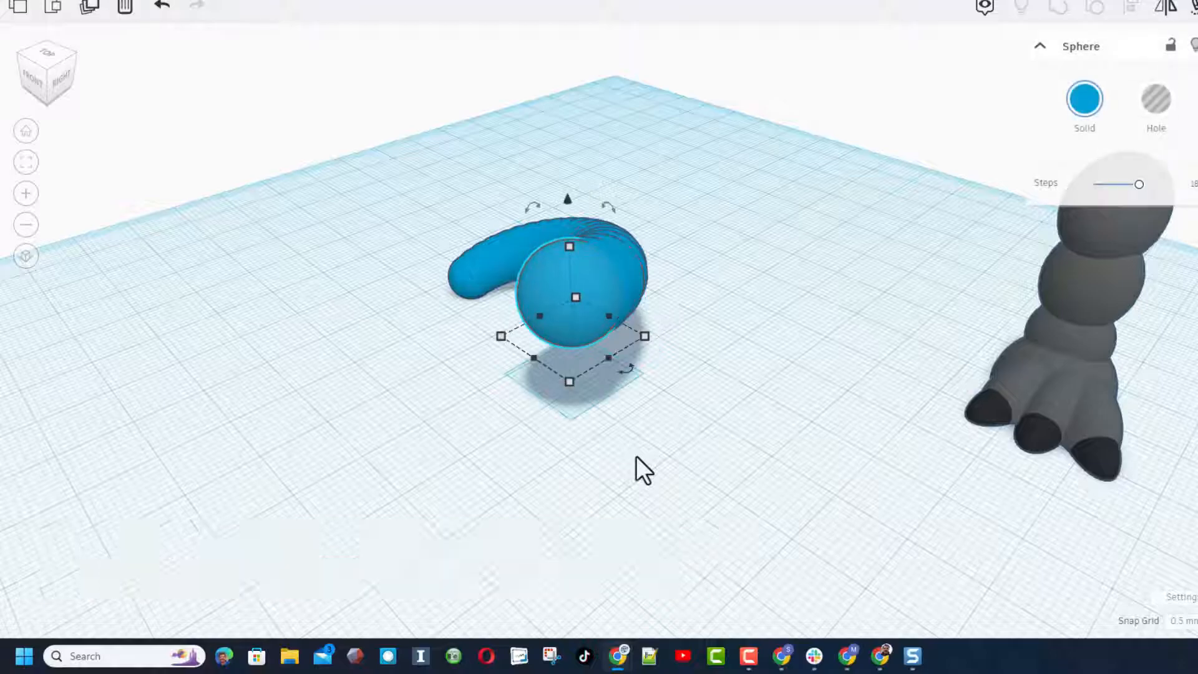
pyautogui.moveTo(556, 447); pyautogui.dragTo(784, 406, button='right')
pyautogui.moveTo(374, 360); pyautogui.dragTo(420, 478, button='right')
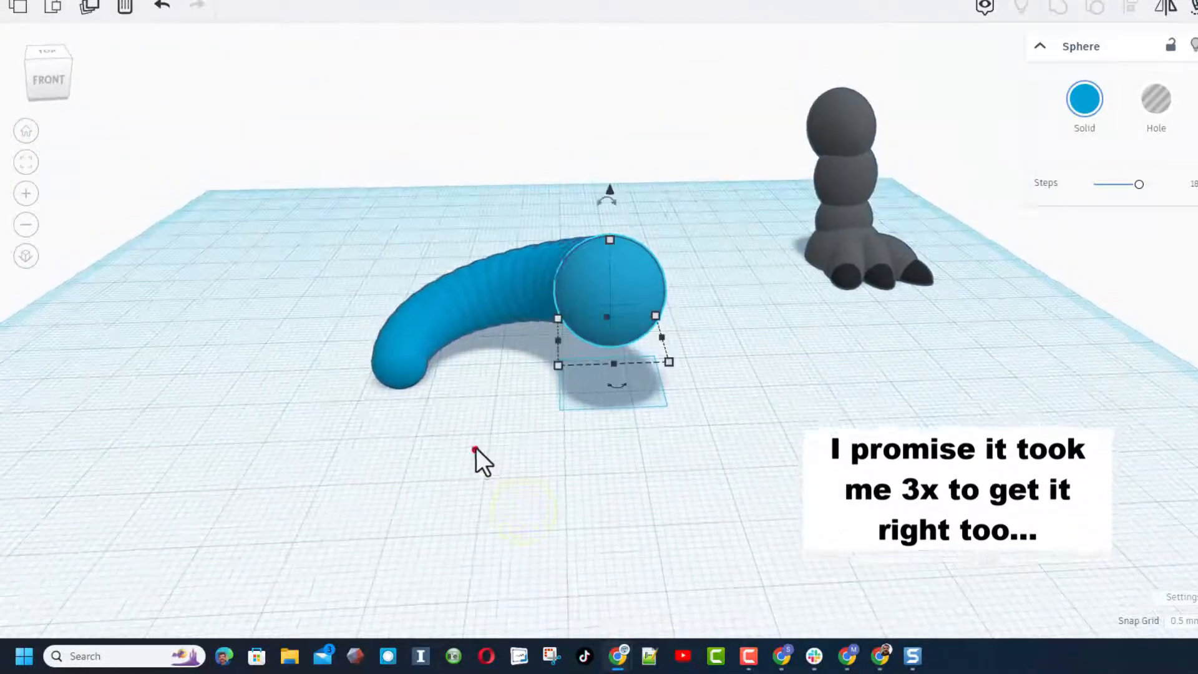
pyautogui.click(475, 449)
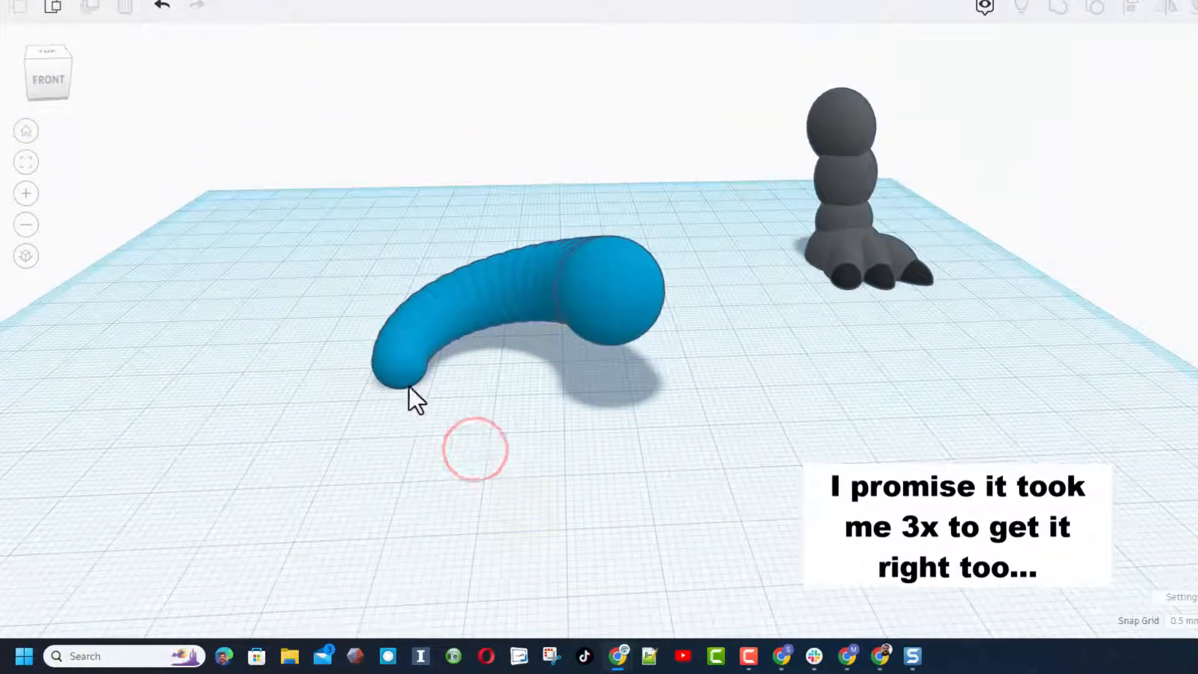
pyautogui.click(676, 520)
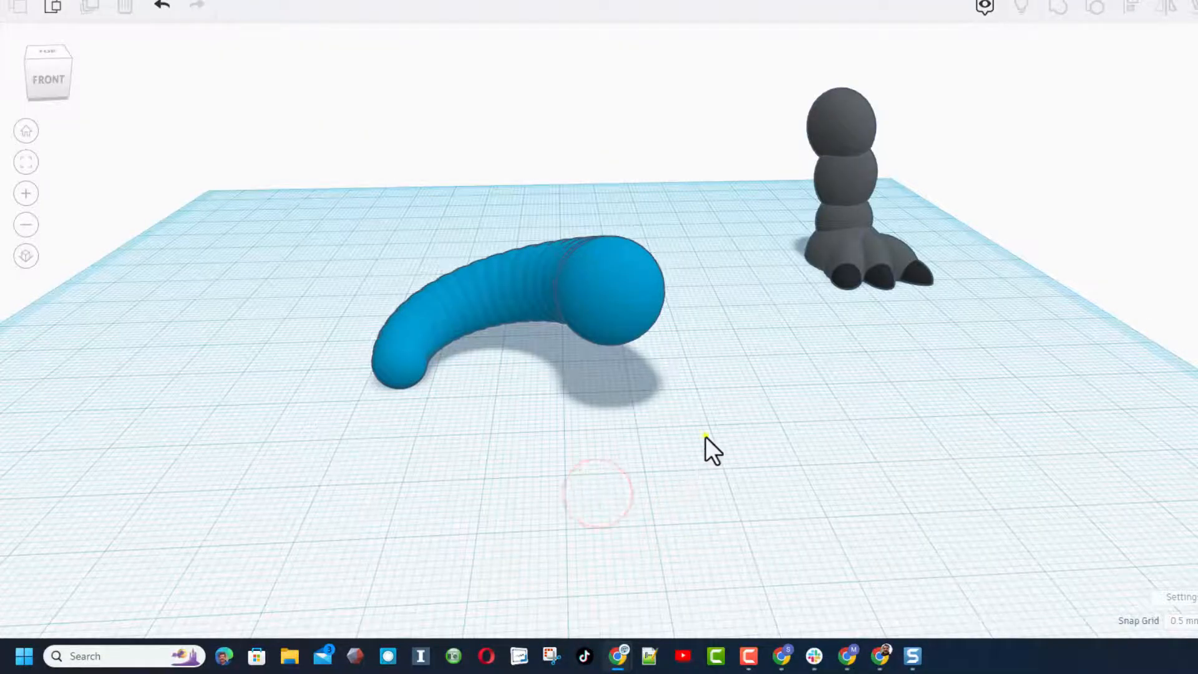
pyautogui.moveTo(705, 437); pyautogui.dragTo(608, 462, button='right')
pyautogui.moveTo(647, 527); pyautogui.dragTo(673, 523, button='right')
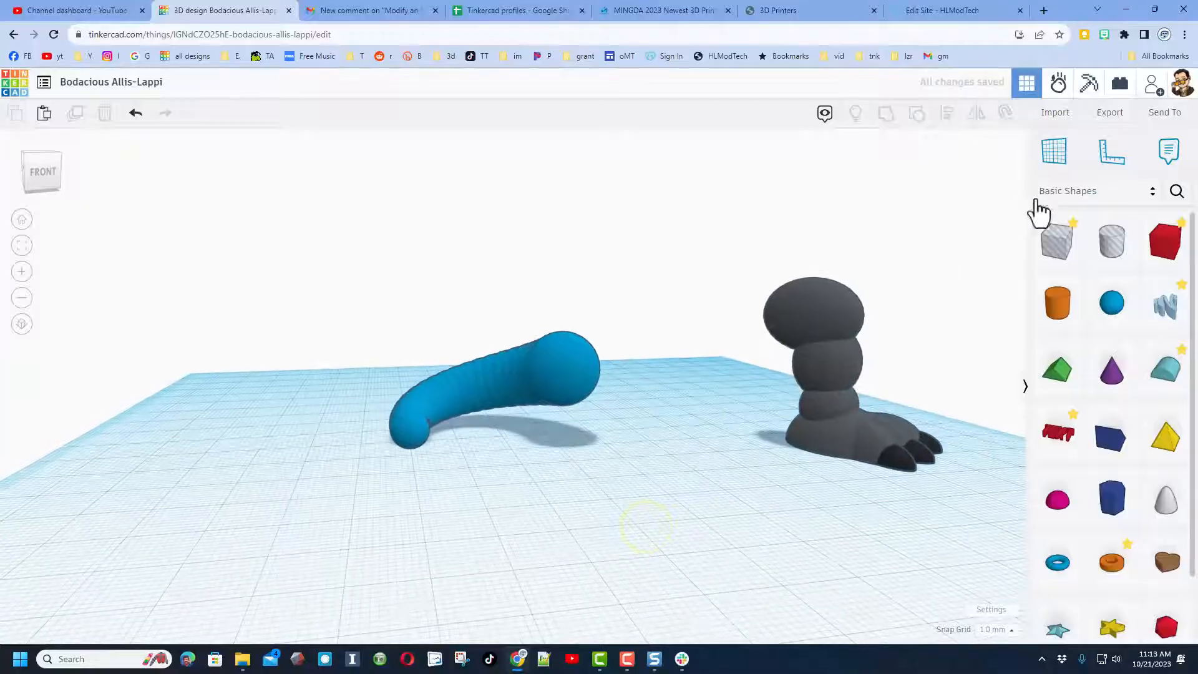
# Place a hole box beside the thick end of the tail and set its height to 2 mm.
pyautogui.moveTo(1054, 245); pyautogui.dragTo(586, 457)
pyautogui.click(586, 350)
pyautogui.click(645, 398)
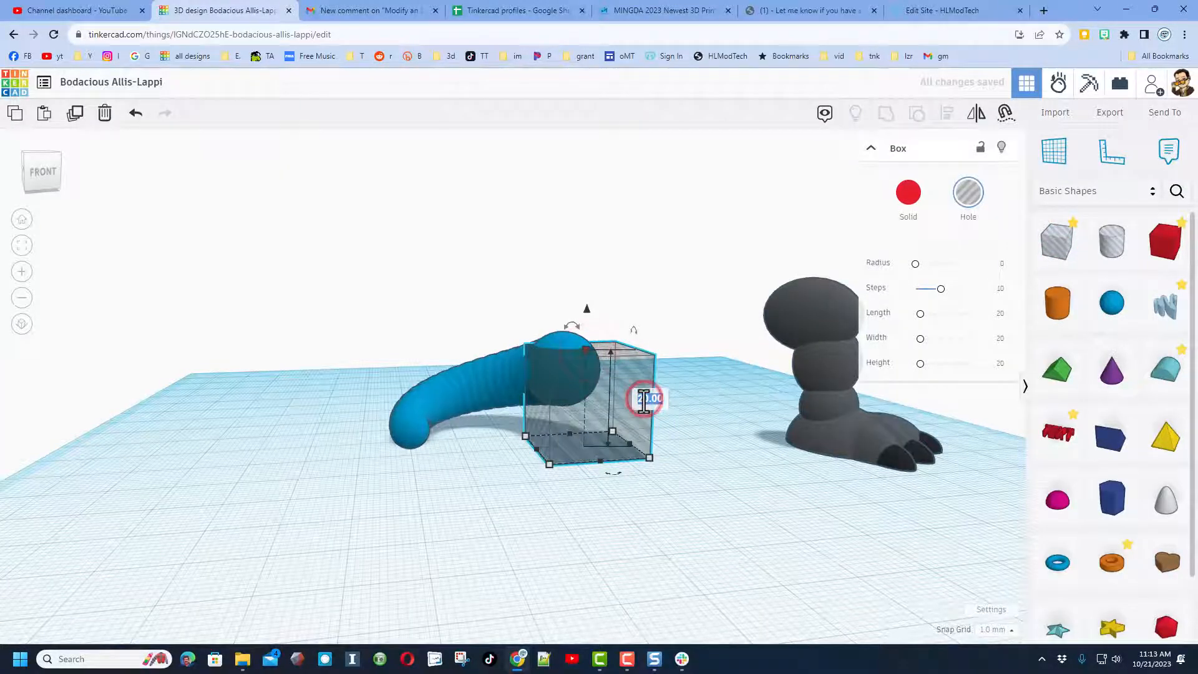
pyautogui.write('2')
pyautogui.press('Return')
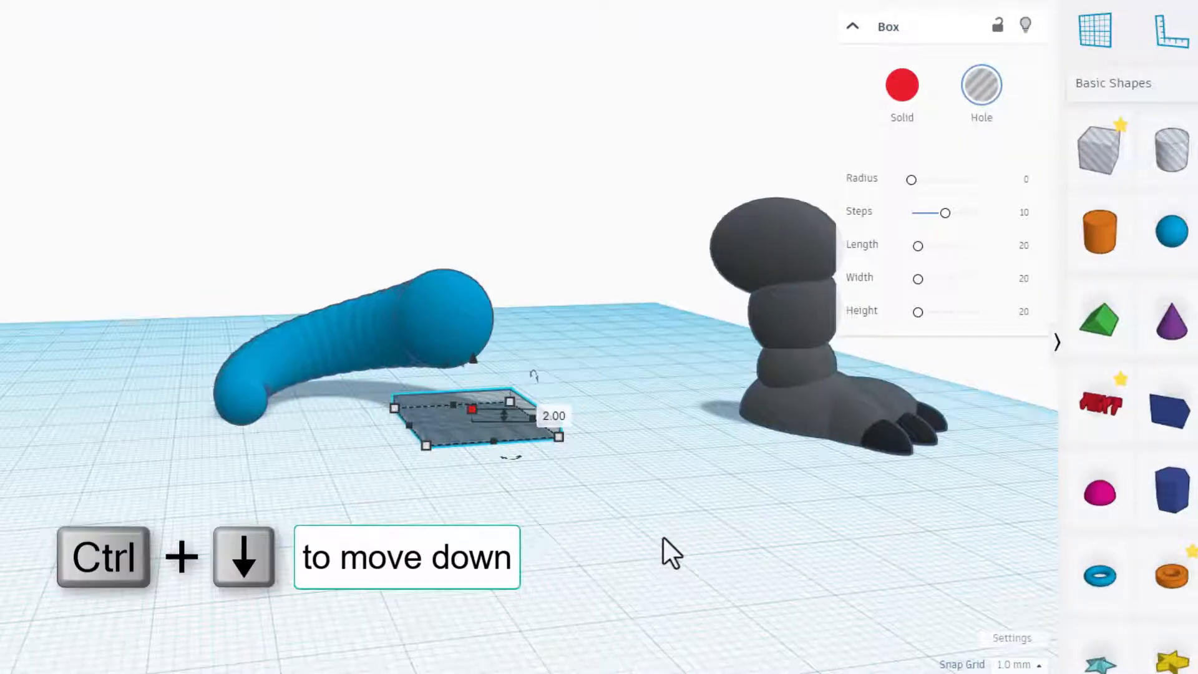
# Lower the hole box beneath the workplane and stretch it to about 53 mm wide and 60 mm deep under the whole tail.
pyautogui.hotkey('ctrl', 'Down')
pyautogui.hotkey('ctrl', 'Down')
pyautogui.hotkey('ctrl', 'Down')
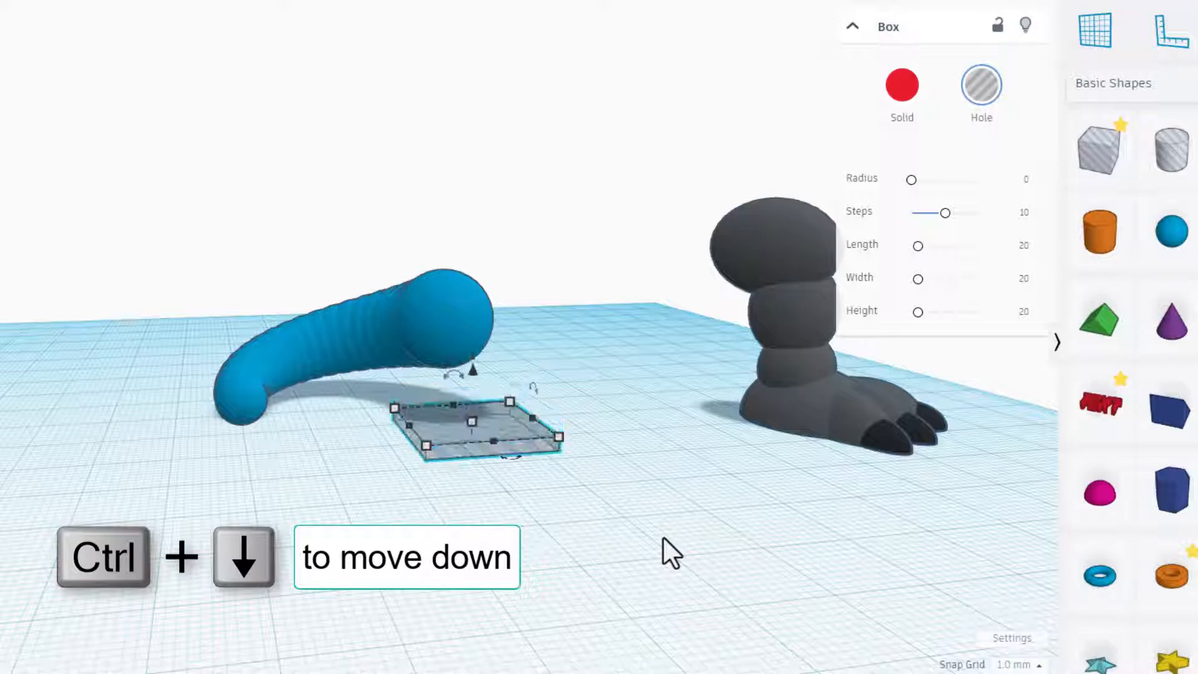
pyautogui.moveTo(444, 530); pyautogui.dragTo(378, 627, button='right')
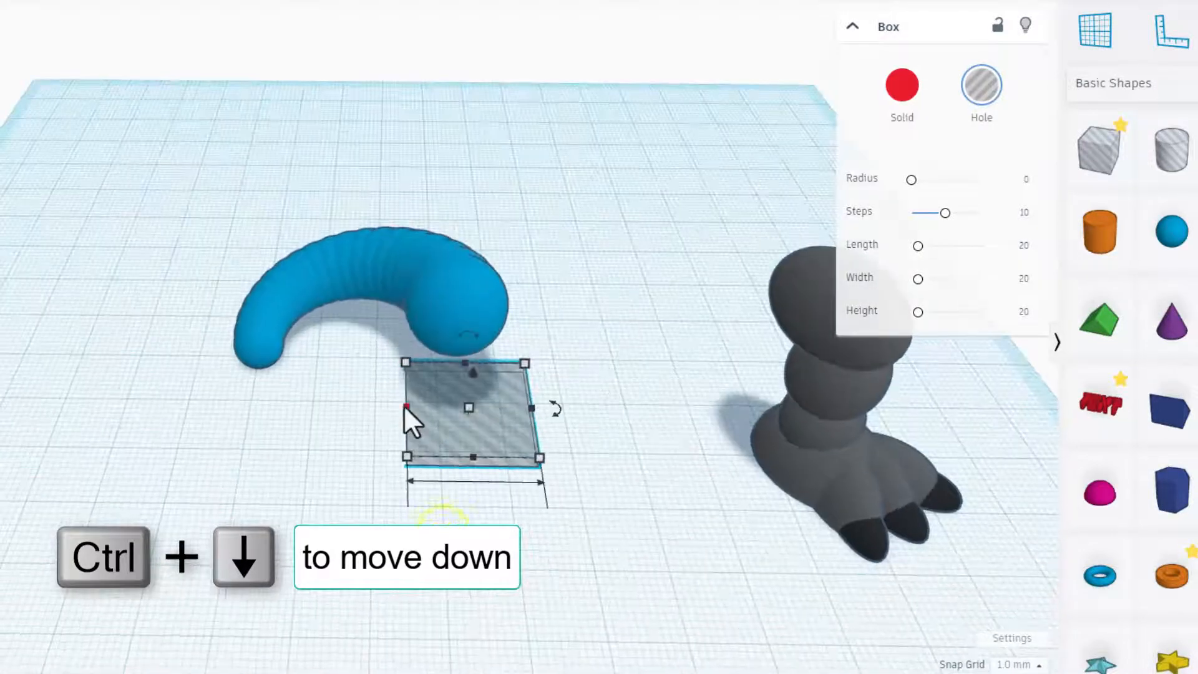
pyautogui.moveTo(405, 406); pyautogui.dragTo(200, 399)
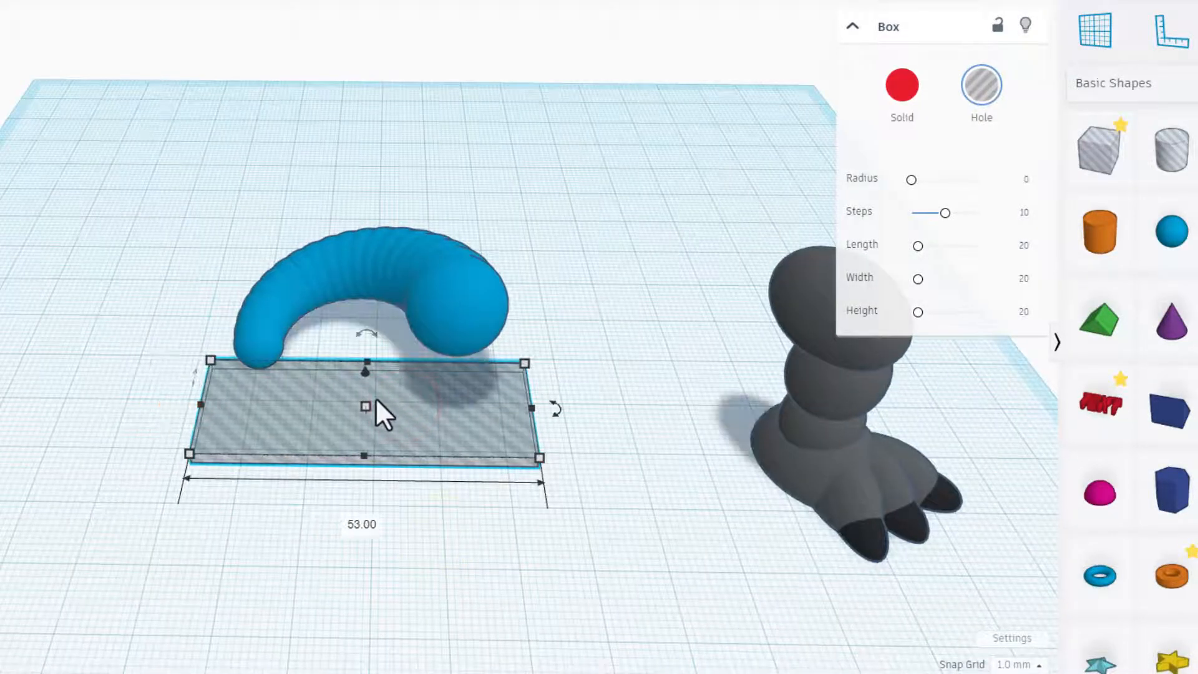
pyautogui.moveTo(367, 364); pyautogui.dragTo(335, 235)
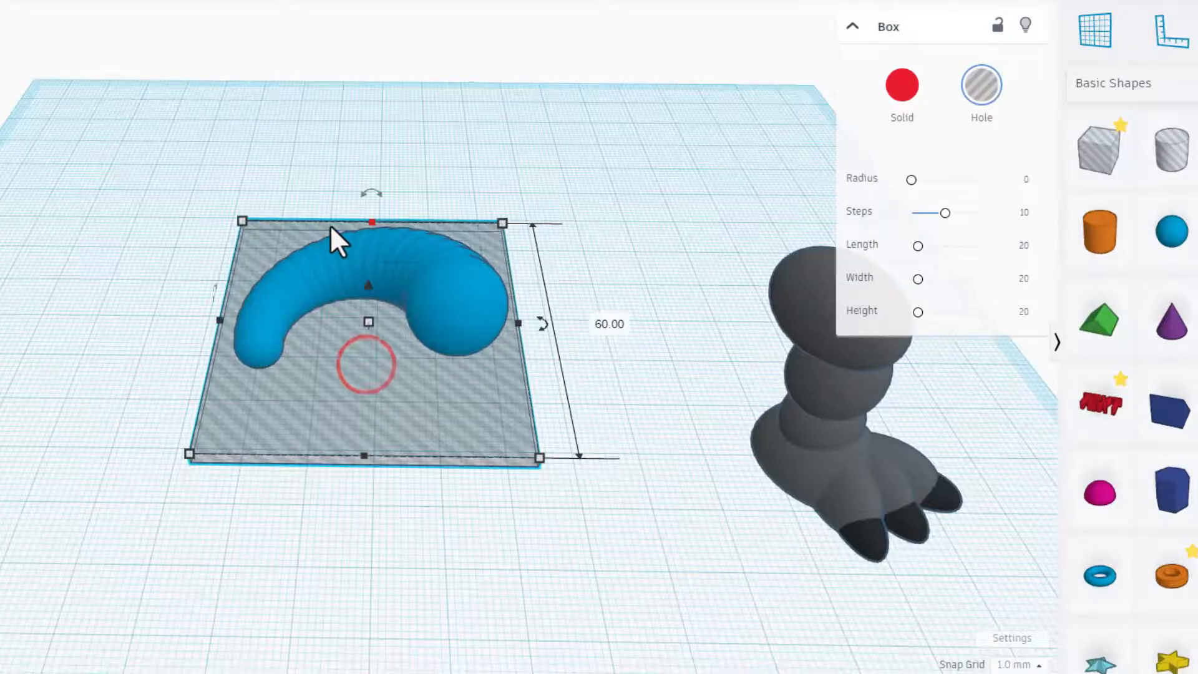
# Group the tail-tip spheres with the hole box to cut the tail's underside flat, and check the cut from below.
pyautogui.moveTo(335, 235); pyautogui.dragTo(109, 338, button='right')
pyautogui.moveTo(334, 594); pyautogui.dragTo(279, 552, button='right')
pyautogui.moveTo(118, 206); pyautogui.dragTo(353, 559)
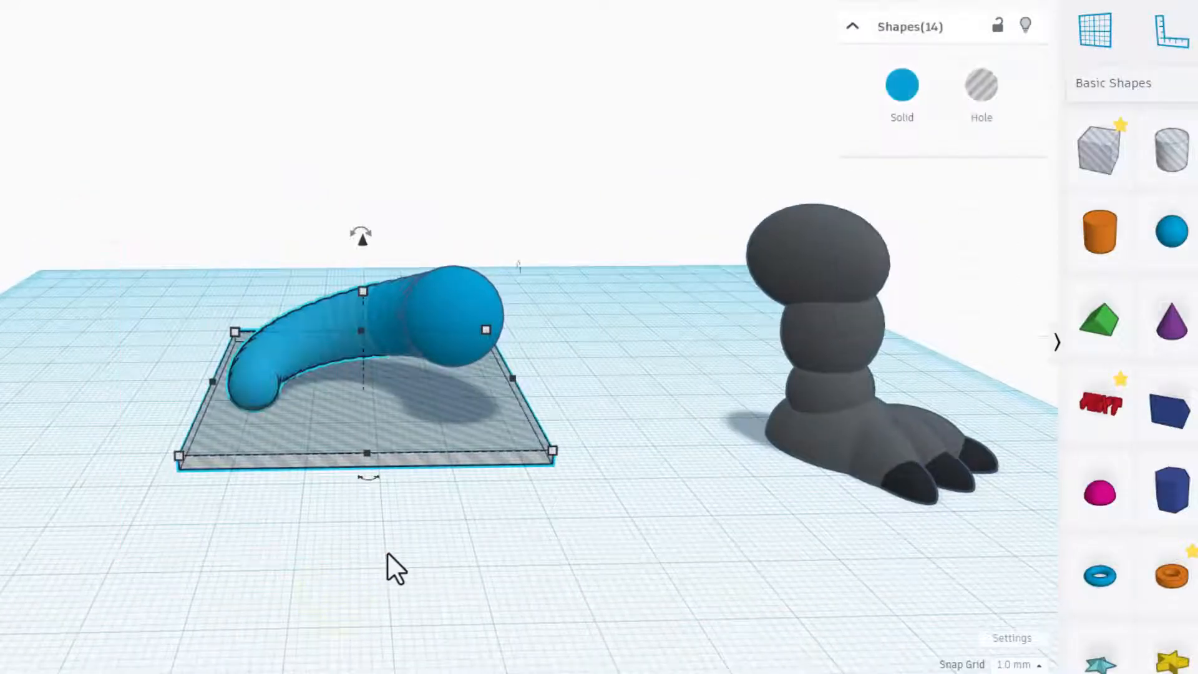
pyautogui.moveTo(387, 551); pyautogui.dragTo(359, 420, button='right')
pyautogui.moveTo(305, 523); pyautogui.dragTo(294, 597, button='right')
pyautogui.hotkey('ctrl', 'g')
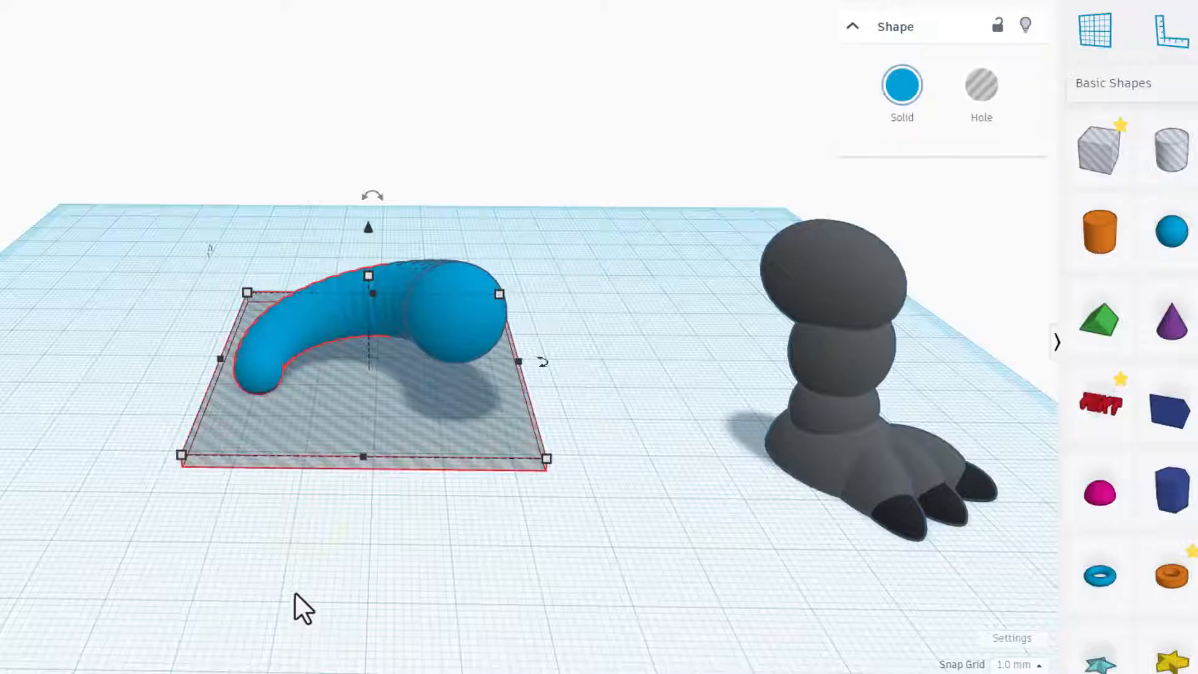
pyautogui.scroll(2, 343, 432)
pyautogui.scroll(2, 344, 435)
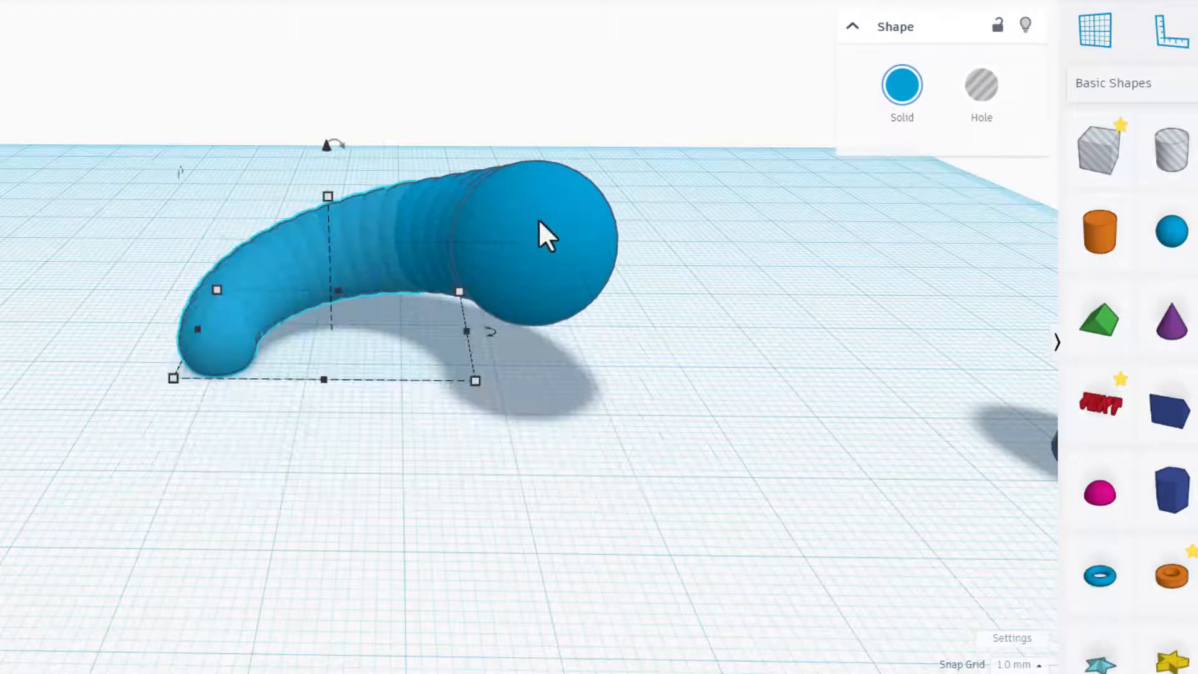
pyautogui.moveTo(493, 397); pyautogui.dragTo(499, 322, button='right')
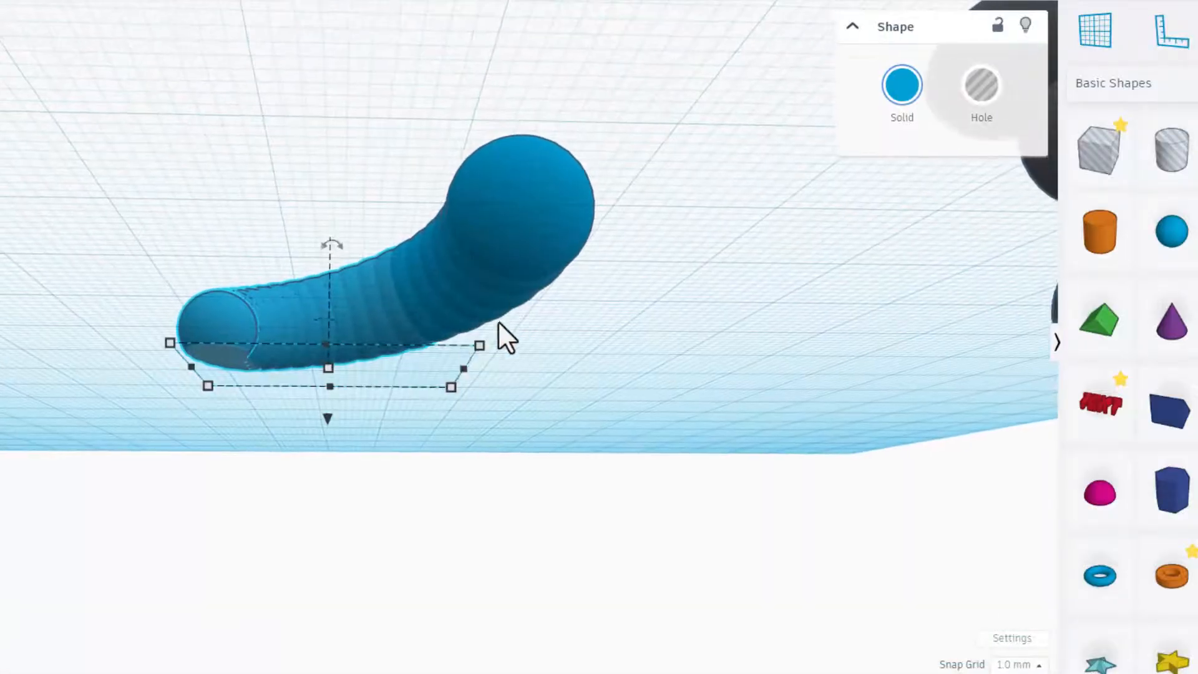
pyautogui.moveTo(253, 355); pyautogui.dragTo(299, 476, button='right')
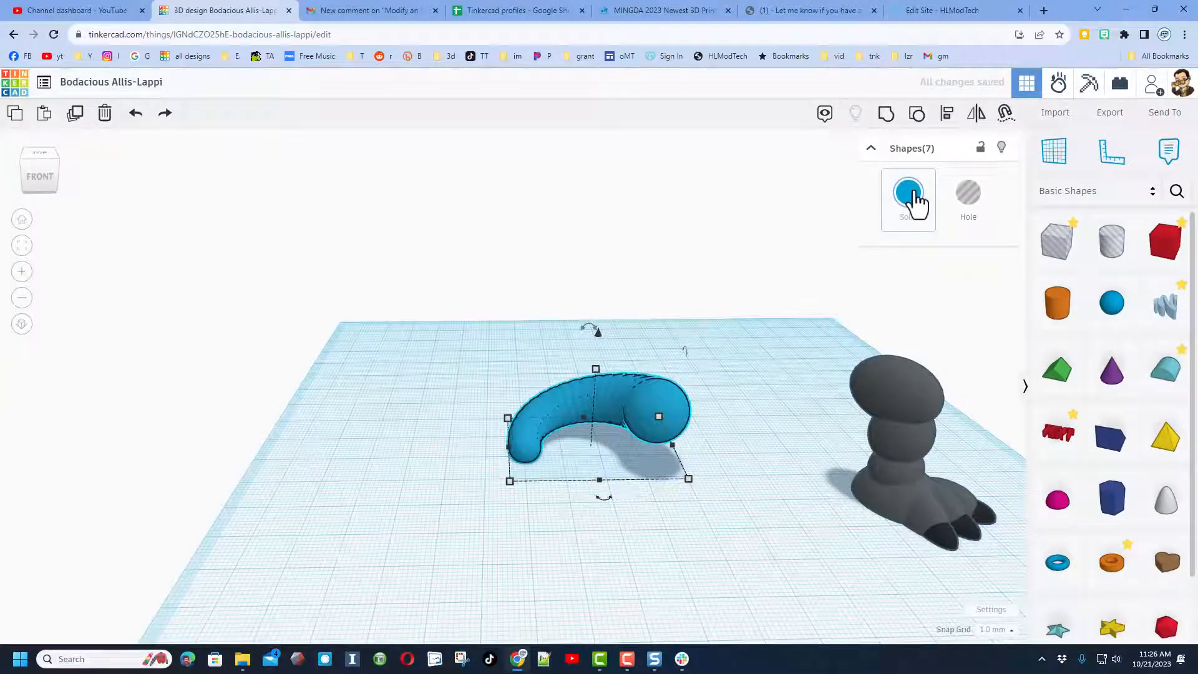
# Recolor all the selected tail shapes with the light gray preset.
pyautogui.click(910, 195)
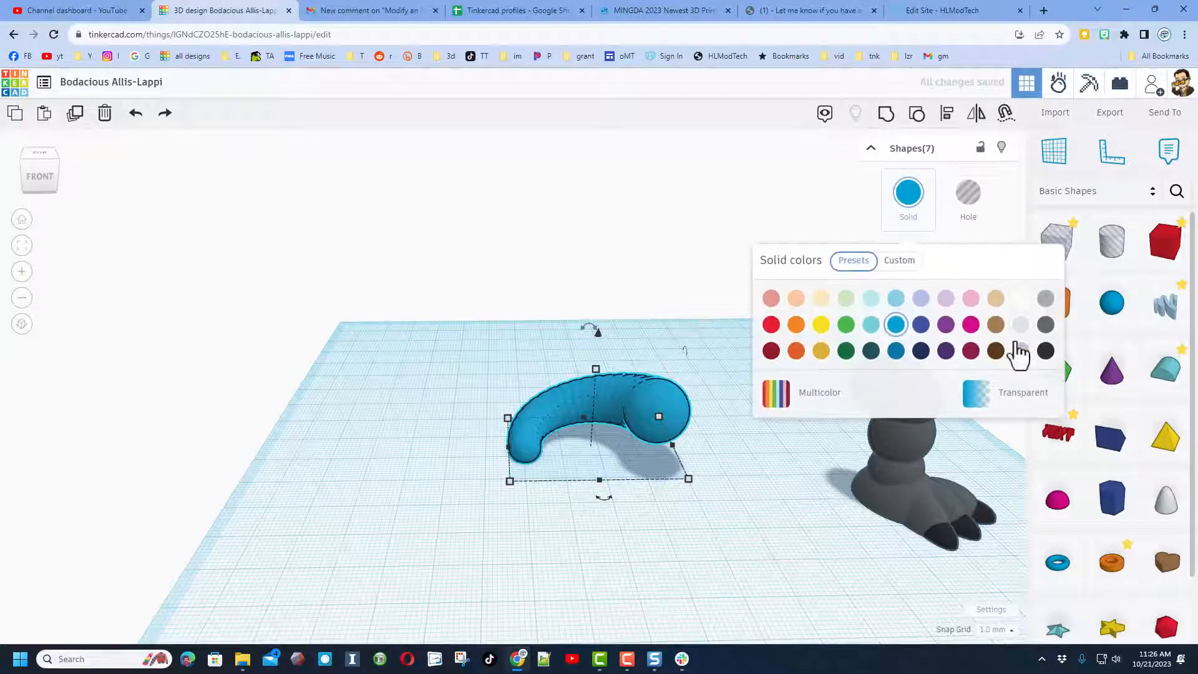
pyautogui.click(1045, 299)
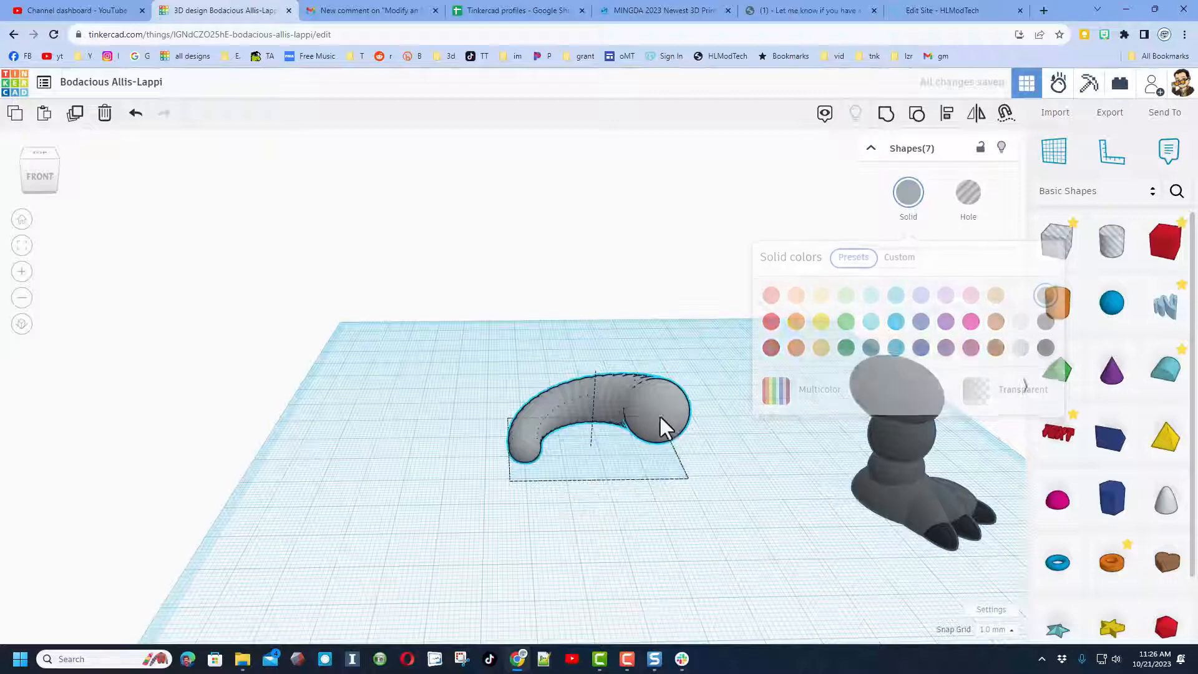
pyautogui.moveTo(660, 422); pyautogui.dragTo(690, 476)
pyautogui.click(693, 390)
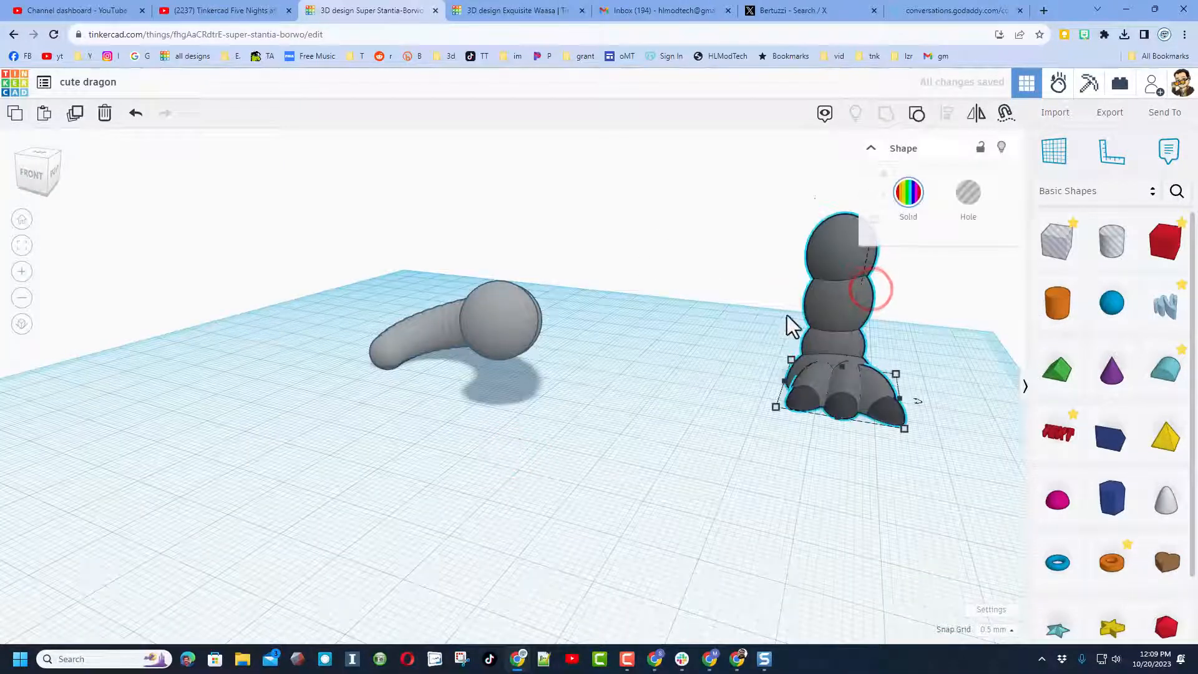
# Move the grouped leg next to the thick end of the gray tail and deselect it.
pyautogui.moveTo(788, 315); pyautogui.dragTo(569, 334)
pyautogui.moveTo(567, 331); pyautogui.dragTo(662, 330, button='right')
pyautogui.moveTo(583, 316); pyautogui.dragTo(590, 342)
pyautogui.click(483, 431)
# Duplicate the largest sphere at the tail's thick end and scale the copy up uniformly.
pyautogui.click(471, 341)
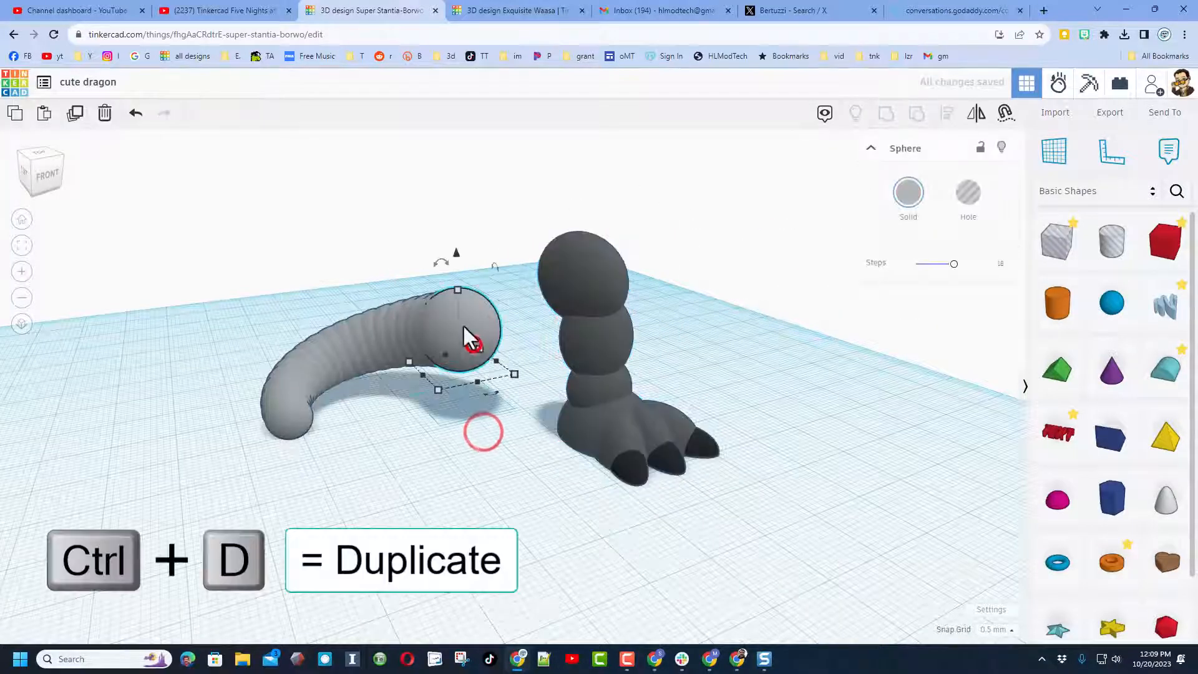
pyautogui.hotkey('ctrl', 'd')
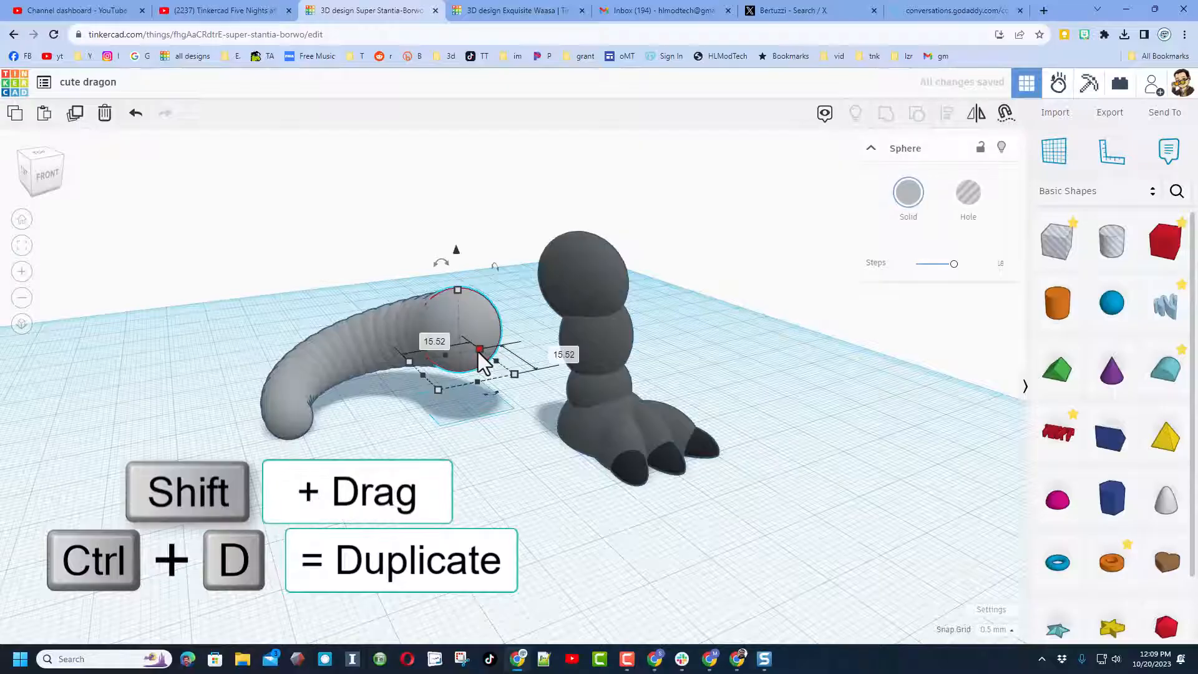
pyautogui.keyDown('shift'); pyautogui.moveTo(459, 293); pyautogui.dragTo(465, 279); pyautogui.keyUp('shift')
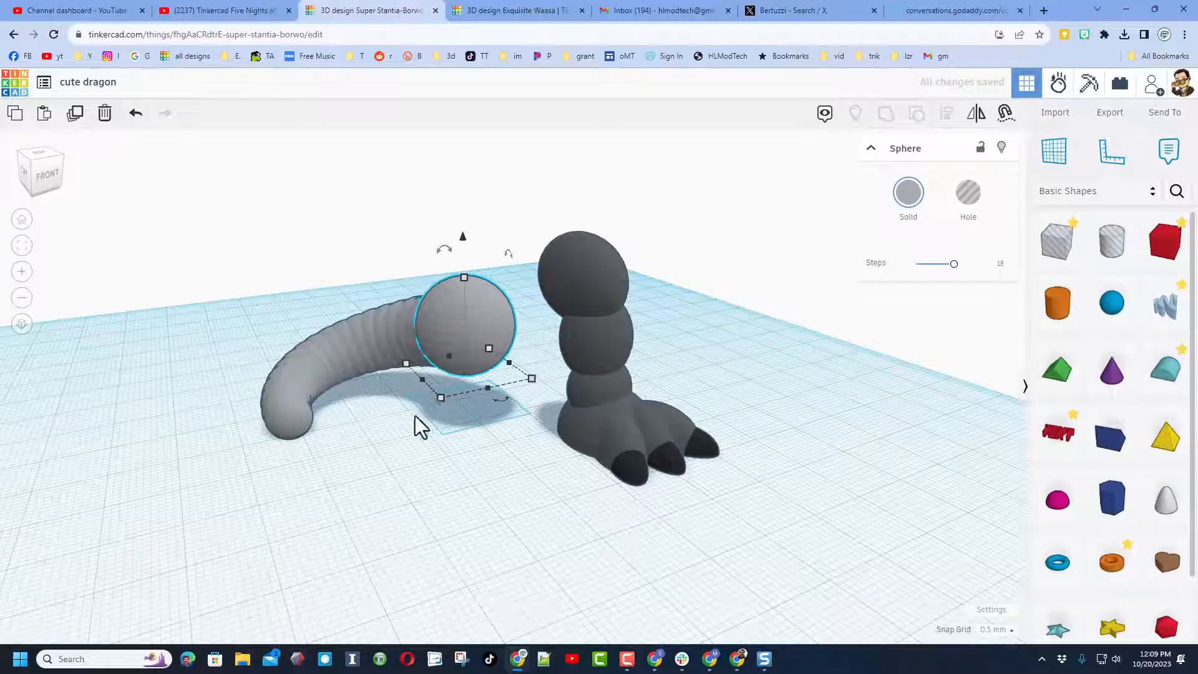
# Duplicate the large sphere at the tail's thick end, nudge the copy forward, and repeat the duplication to build a growing body.
pyautogui.moveTo(414, 422); pyautogui.dragTo(529, 358, button='right')
pyautogui.click(527, 358)
pyautogui.hotkey('ctrl', 'd')
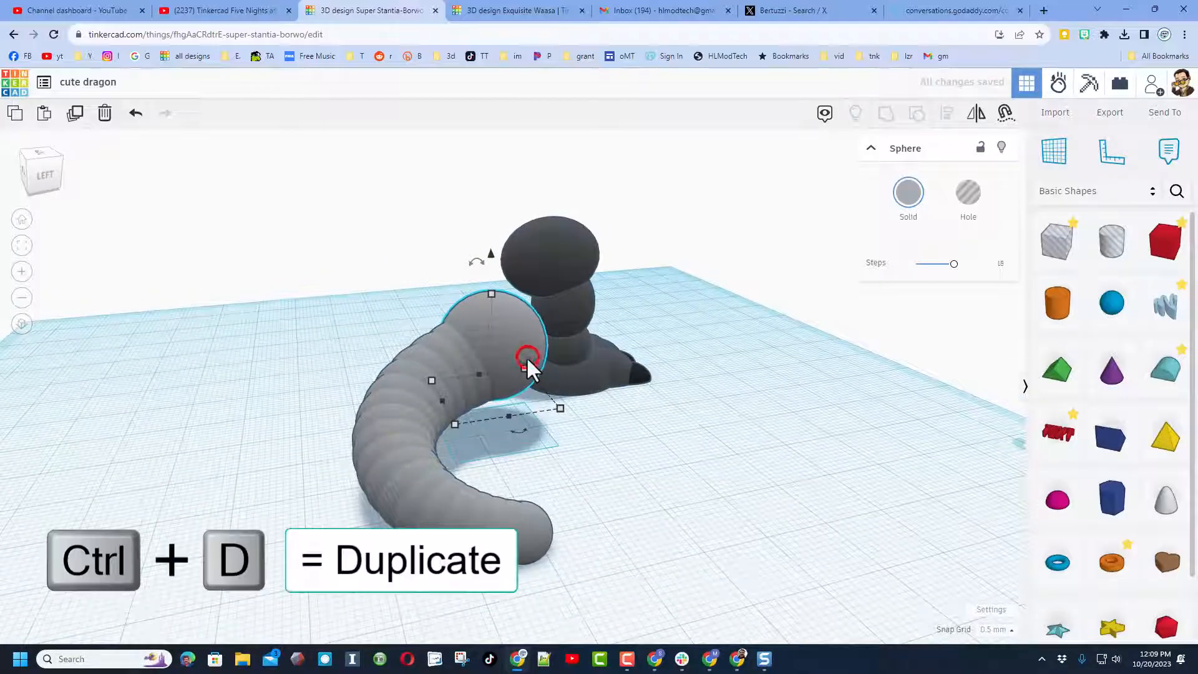
pyautogui.hotkey('ctrl', 'd')
pyautogui.press('Right')
pyautogui.press('Right')
pyautogui.press('Right')
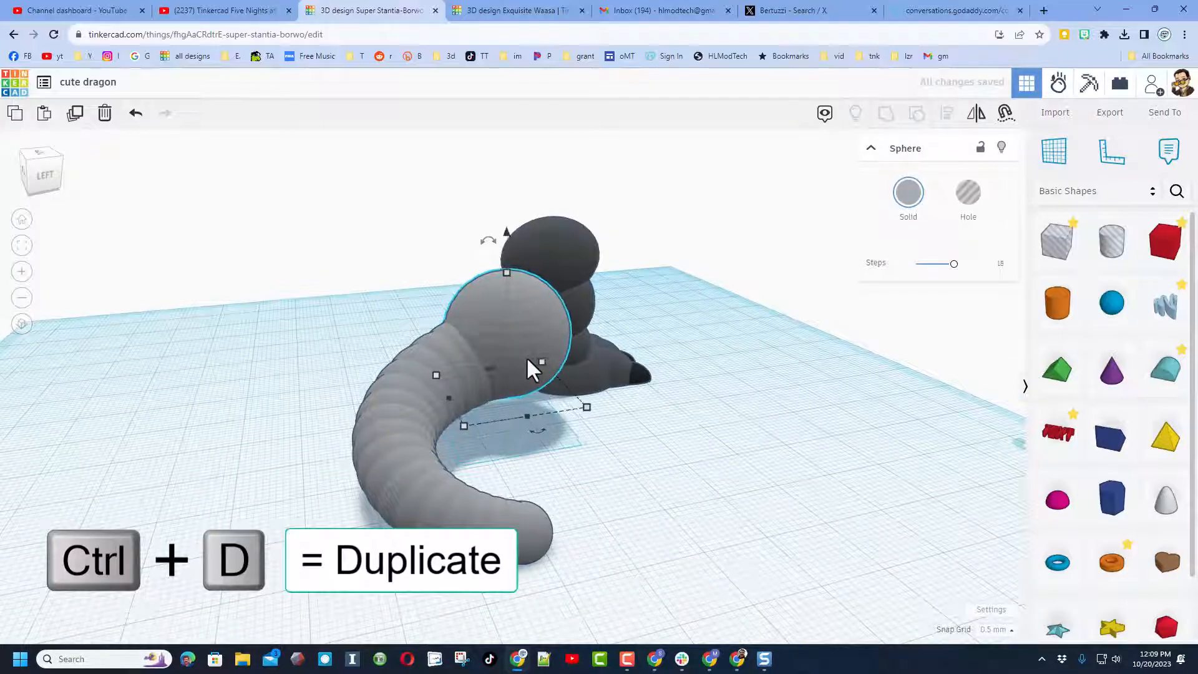
pyautogui.press('Right')
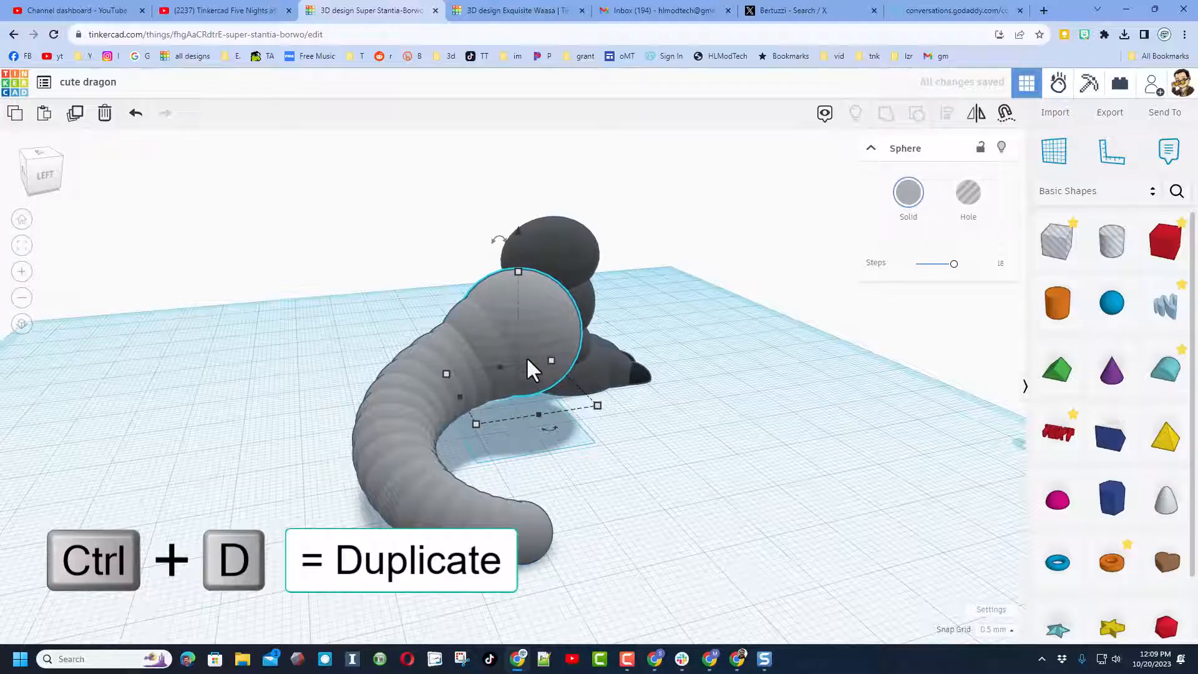
pyautogui.hotkey('ctrl', 'd')
pyautogui.hotkey('ctrl', 'd')
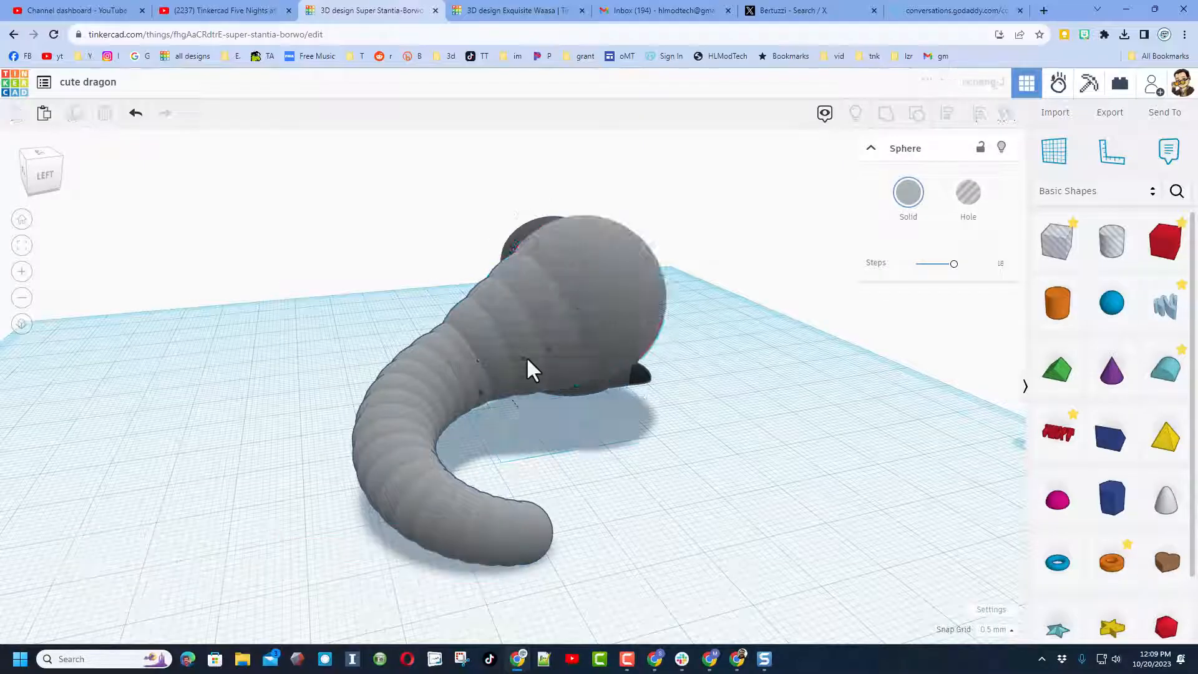
# Slightly flatten the largest body sphere and the sphere behind it, and raise them to even out the underside.
pyautogui.moveTo(740, 466); pyautogui.dragTo(643, 361, button='right')
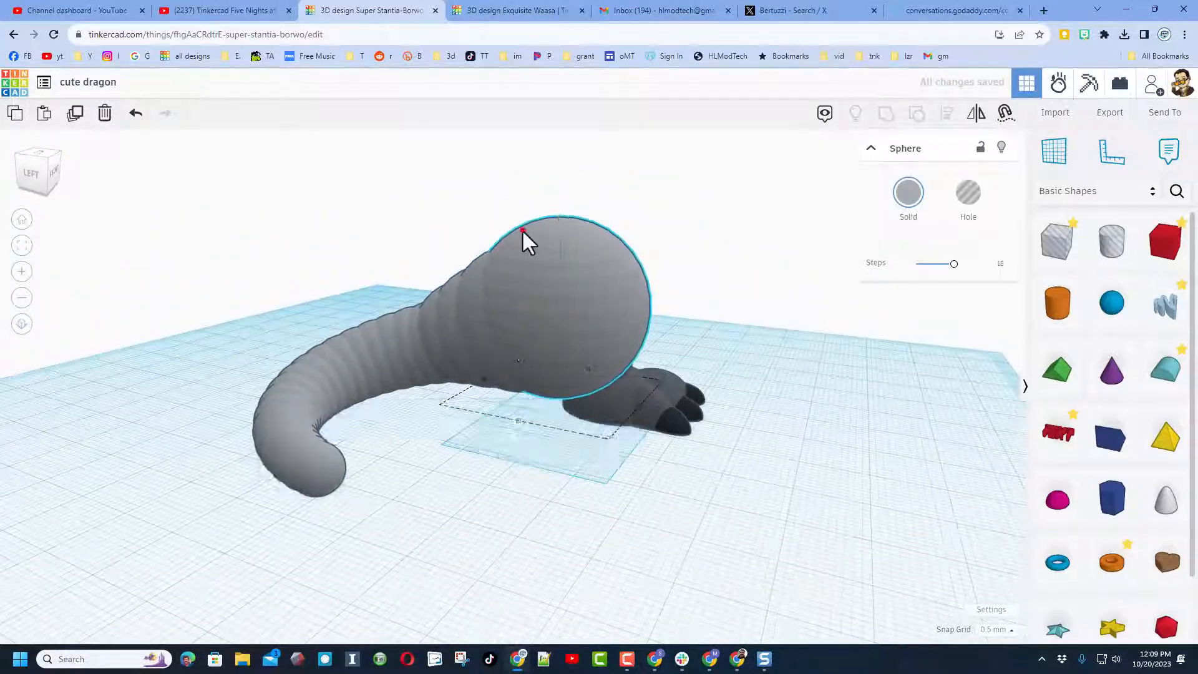
pyautogui.moveTo(561, 219); pyautogui.dragTo(561, 226)
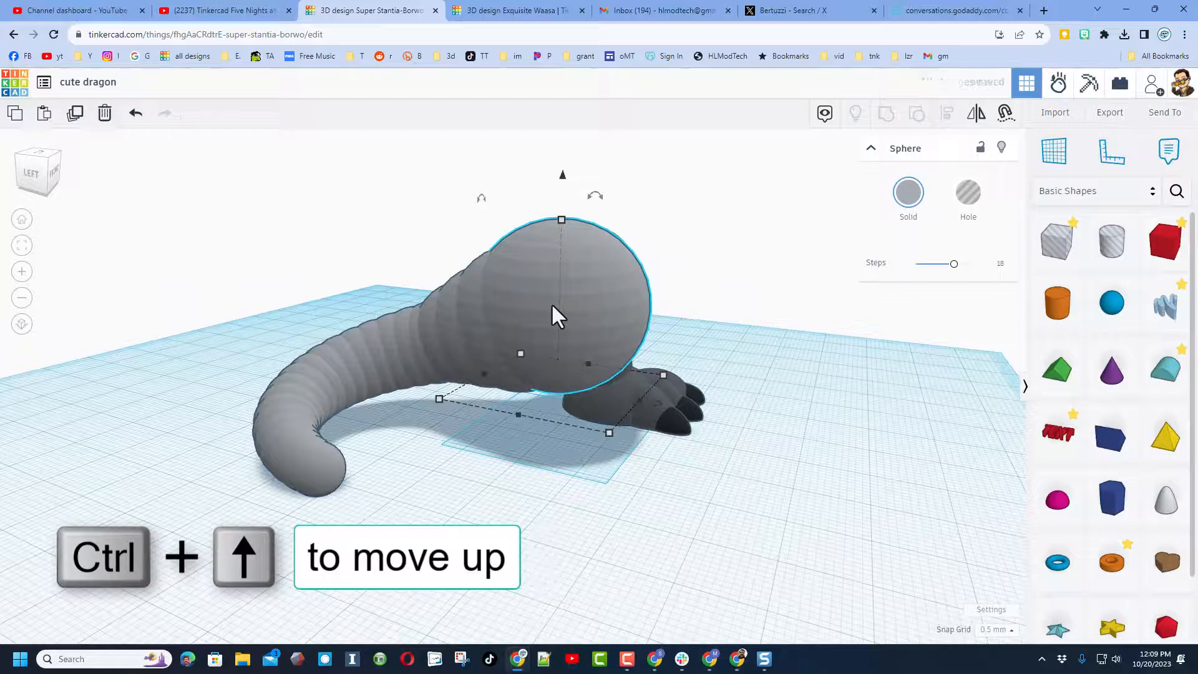
pyautogui.click(500, 380)
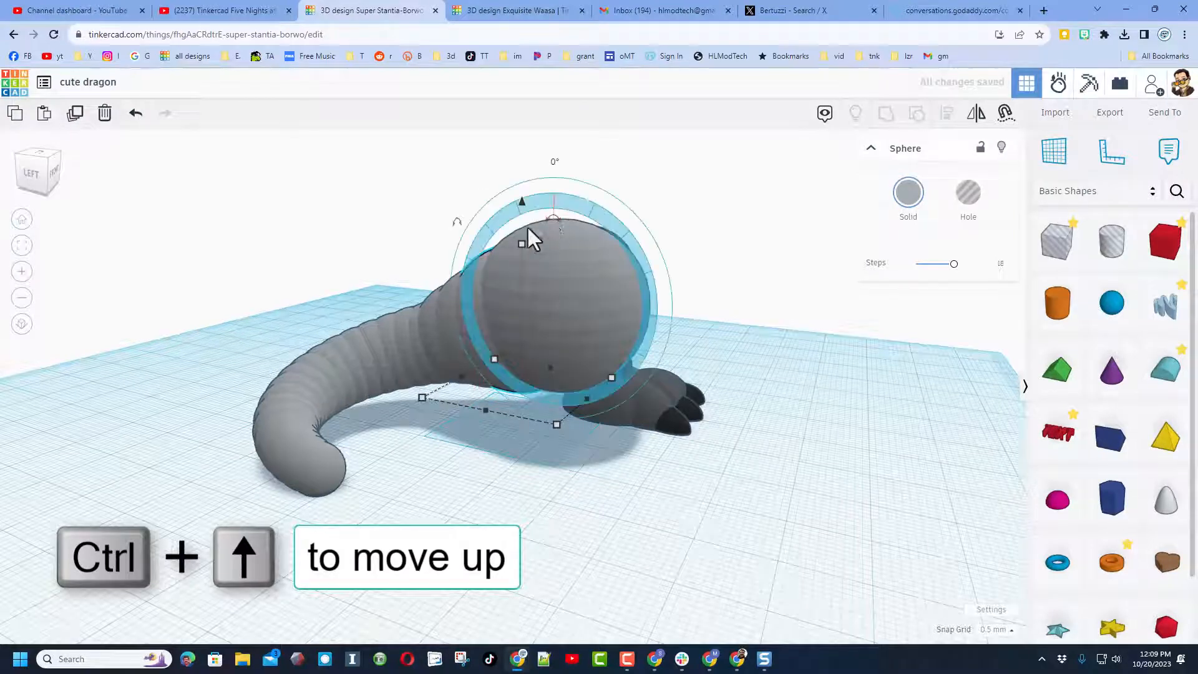
pyautogui.moveTo(520, 243); pyautogui.dragTo(514, 253)
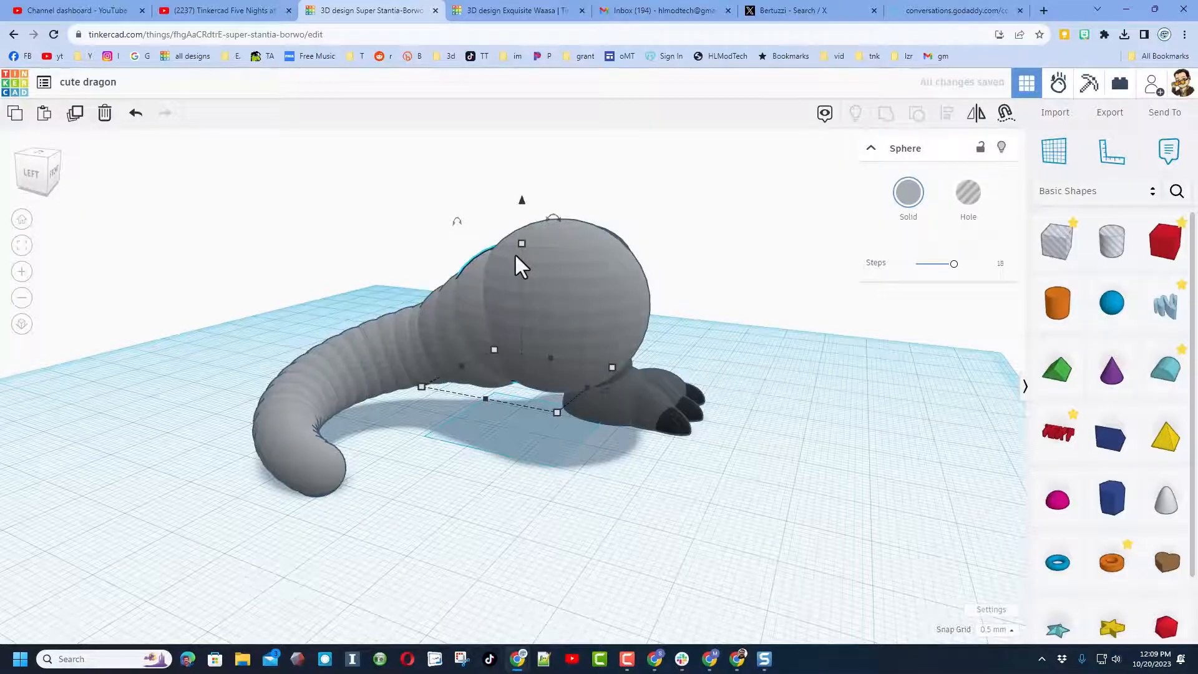
# Duplicate the clawed leg, move the copy across to the opposite side of the body, and mirror it.
pyautogui.moveTo(514, 253); pyautogui.dragTo(369, 461, button='right')
pyautogui.hotkey('ctrl', 'd')
pyautogui.click(645, 508)
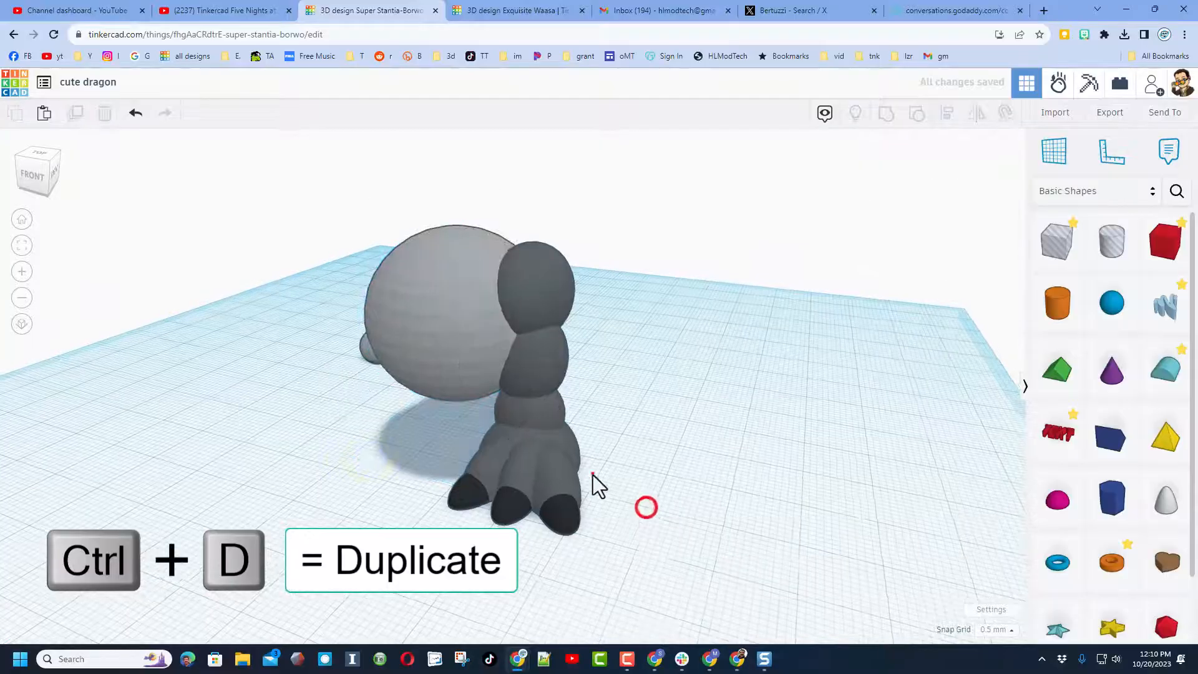
pyautogui.click(560, 473)
pyautogui.hotkey('ctrl', 'd')
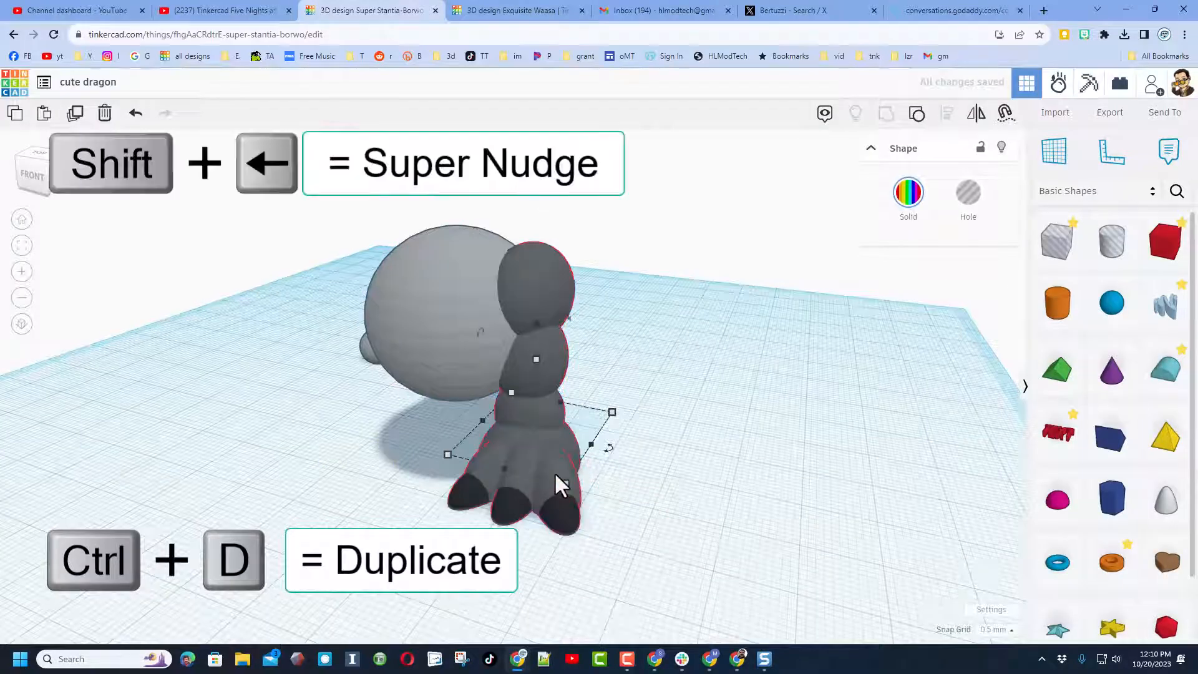
pyautogui.hotkey('shift', 'Left')
pyautogui.hotkey('shift', 'Left')
pyautogui.hotkey('shift', 'Left')
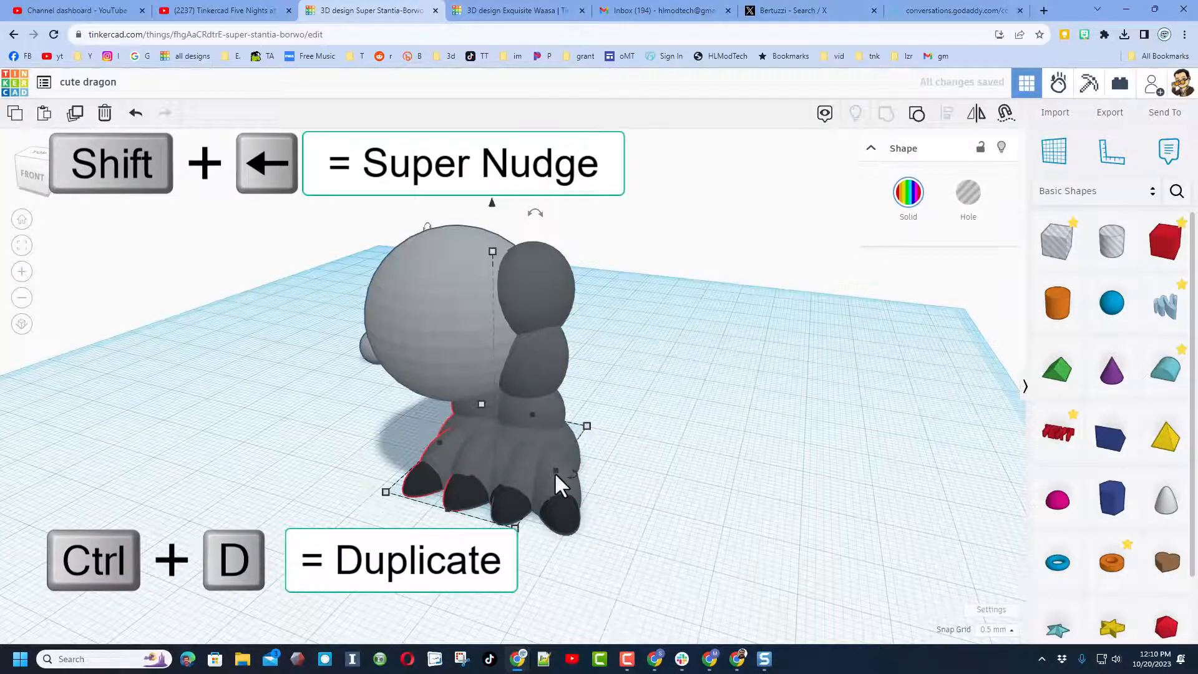
pyautogui.hotkey('shift', 'Left')
pyautogui.hotkey('shift', 'Left')
pyautogui.hotkey('shift', 'Left')
pyautogui.moveTo(512, 561); pyautogui.dragTo(716, 414, button='right')
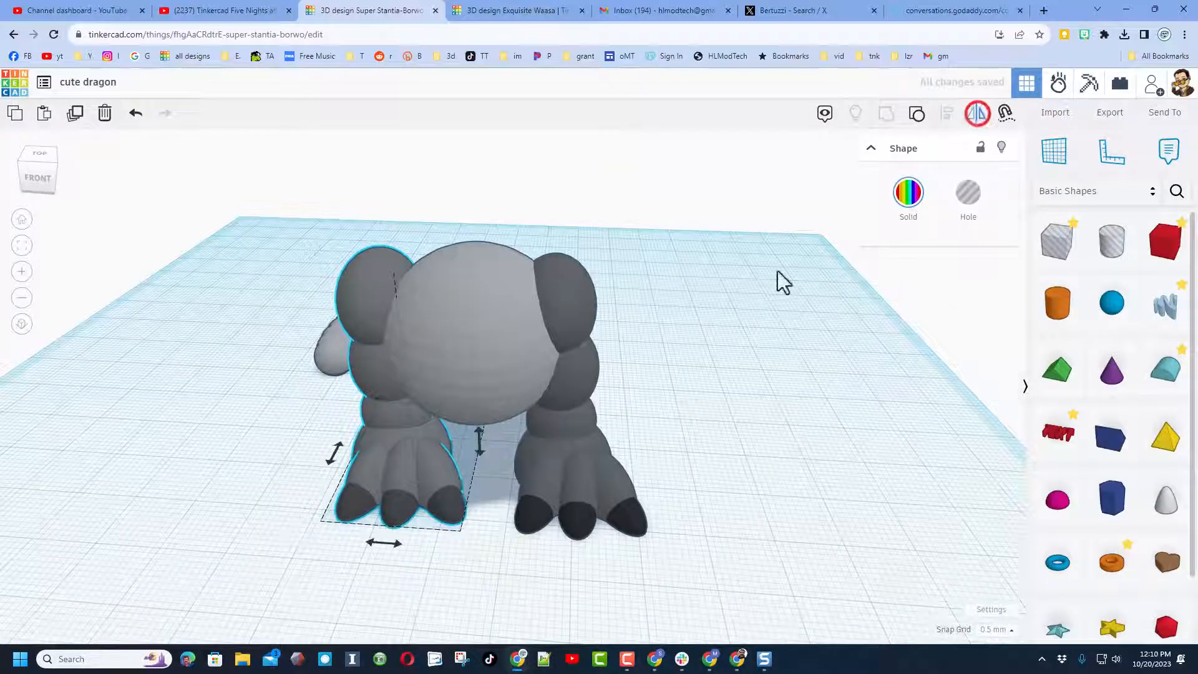
pyautogui.moveTo(393, 549); pyautogui.dragTo(594, 512, button='right')
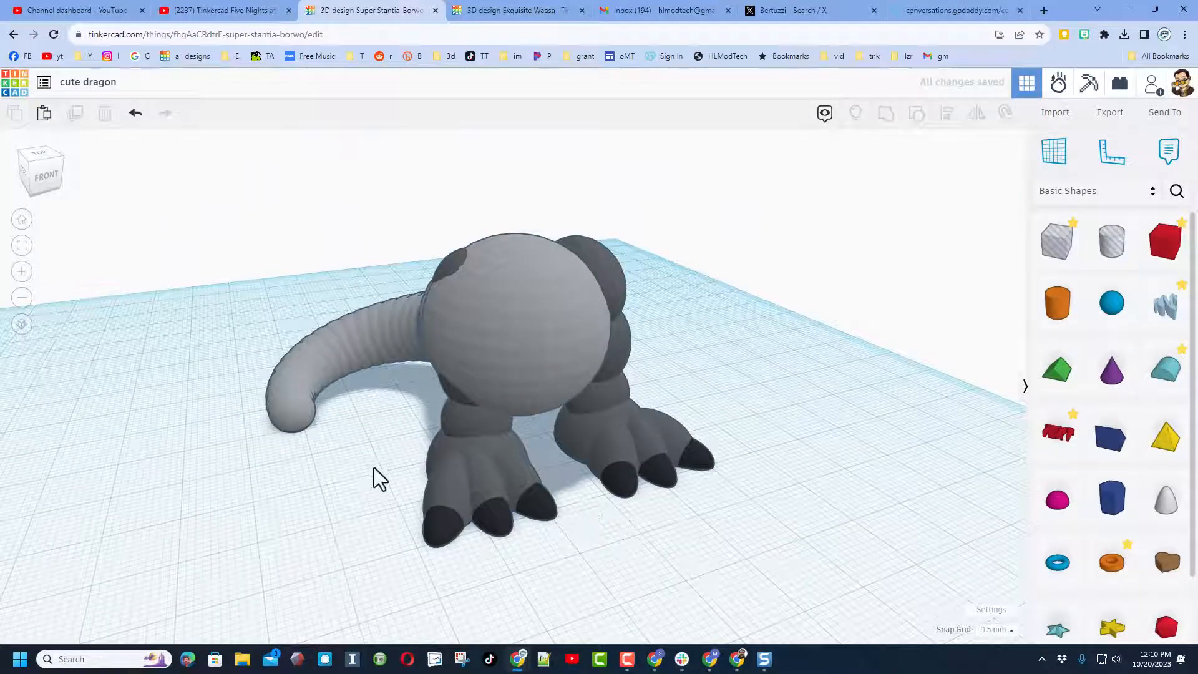
# Nudge the mirrored leg outward so its thigh stands out from the side of the body.
pyautogui.click(465, 480)
pyautogui.press('Left')
pyautogui.press('Left')
pyautogui.press('Left')
pyautogui.press('Left')
pyautogui.press('Left')
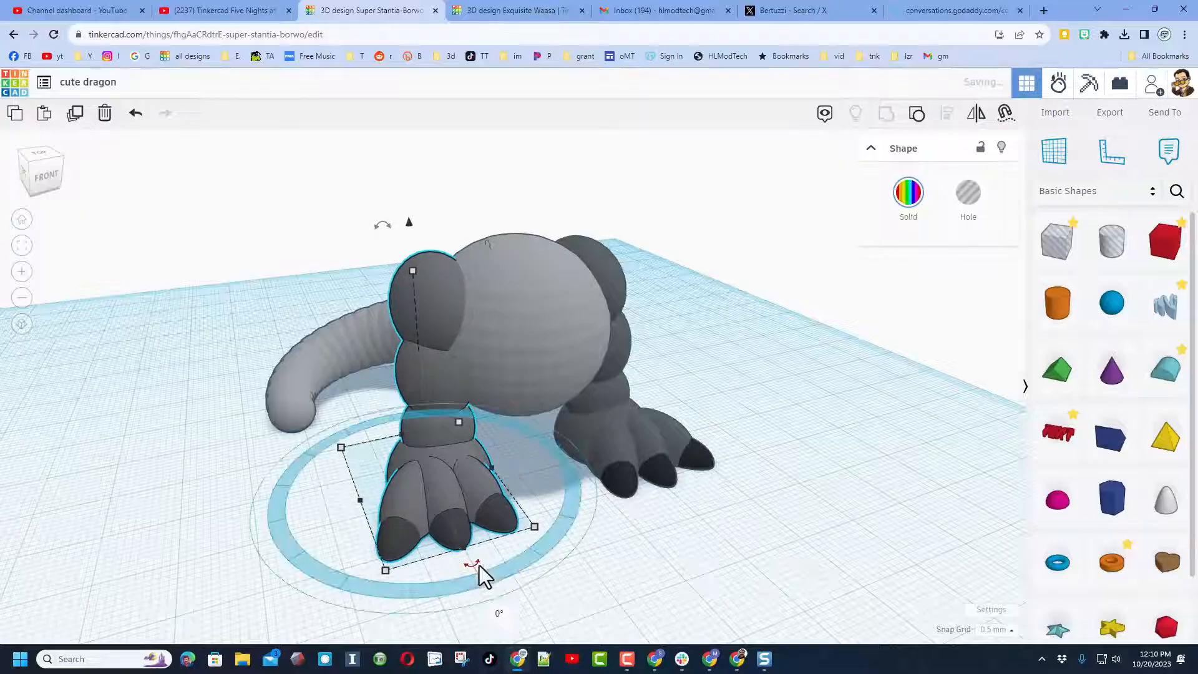
# Rotate the mirrored leg 9° on the workplane and reduce its width to 22.83 mm and its height slightly.
pyautogui.moveTo(472, 564); pyautogui.dragTo(477, 654)
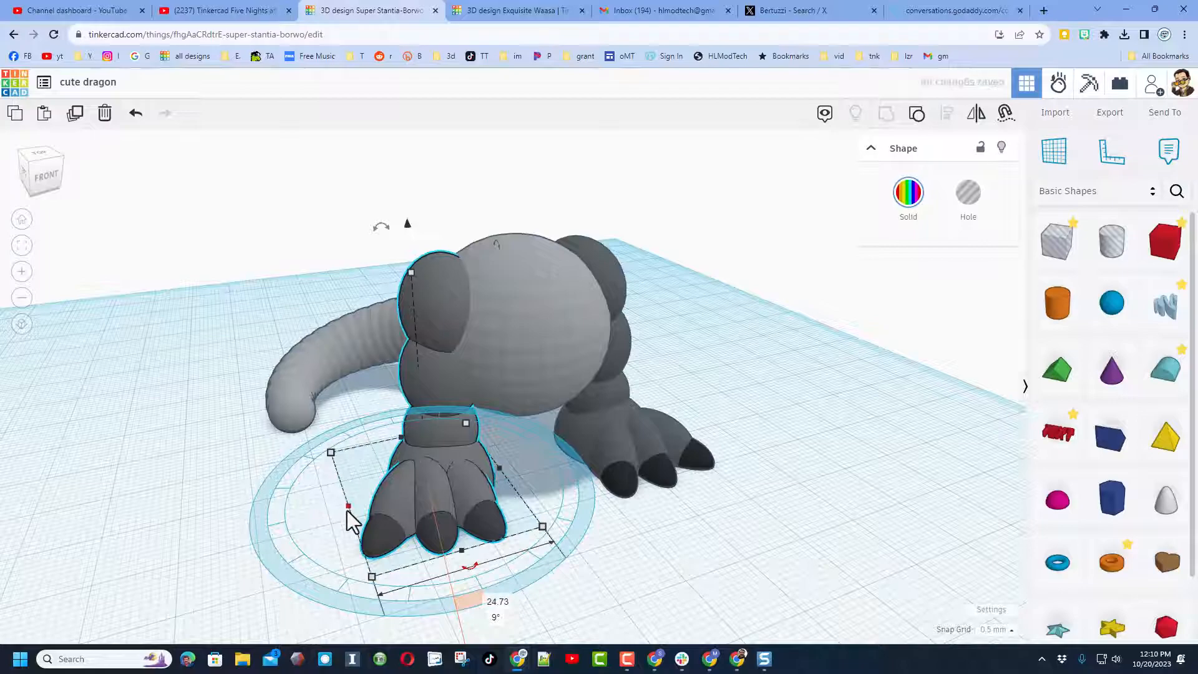
pyautogui.moveTo(348, 507); pyautogui.dragTo(361, 504)
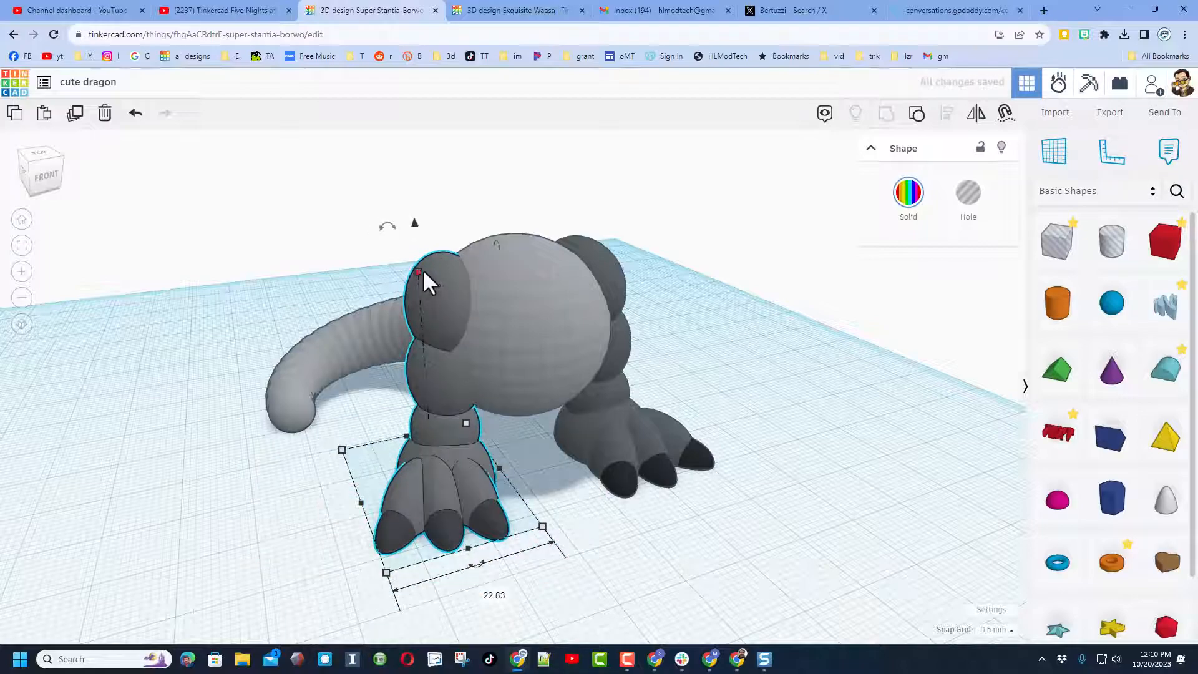
pyautogui.moveTo(419, 271); pyautogui.dragTo(422, 285)
# Turn the mirrored leg slightly further on the workplane and deselect it.
pyautogui.moveTo(361, 451); pyautogui.dragTo(353, 574, button='right')
pyautogui.click(449, 575)
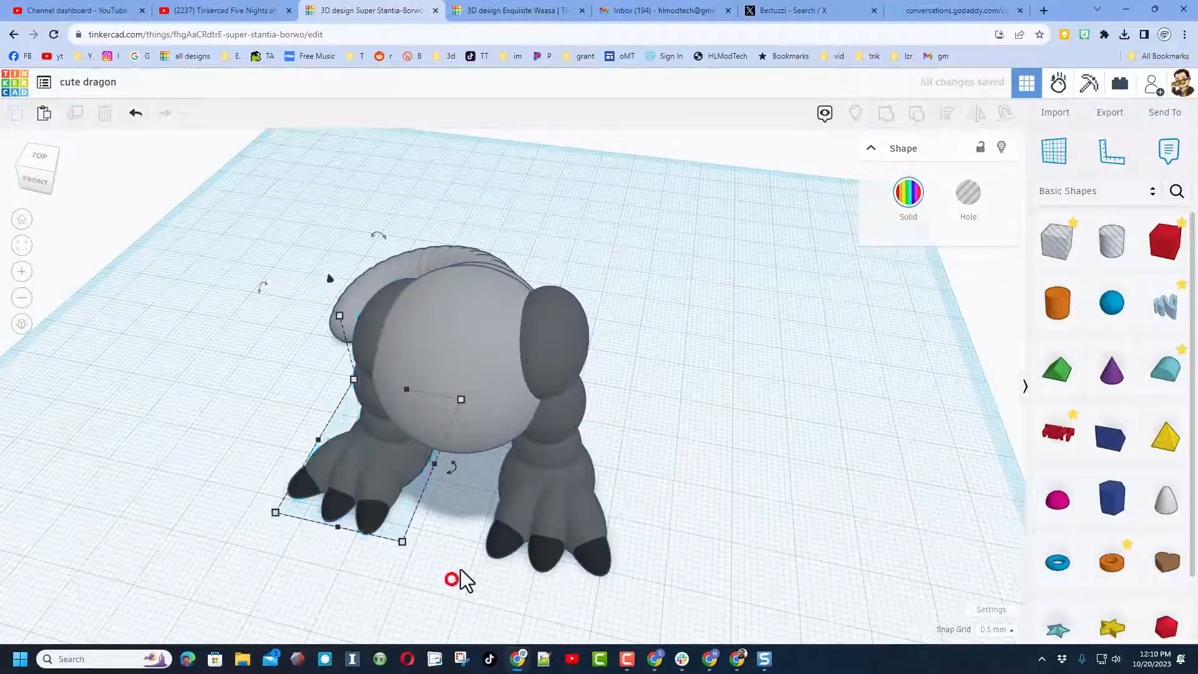
pyautogui.click(406, 462)
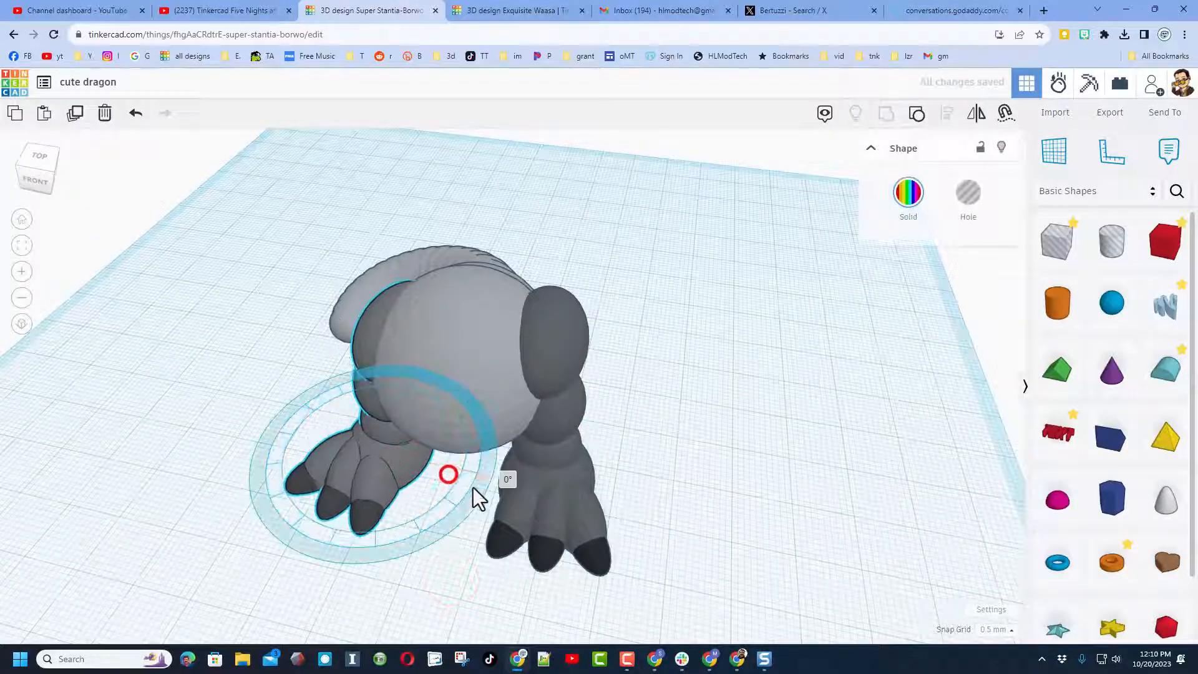
pyautogui.moveTo(393, 537); pyautogui.dragTo(562, 514, button='right')
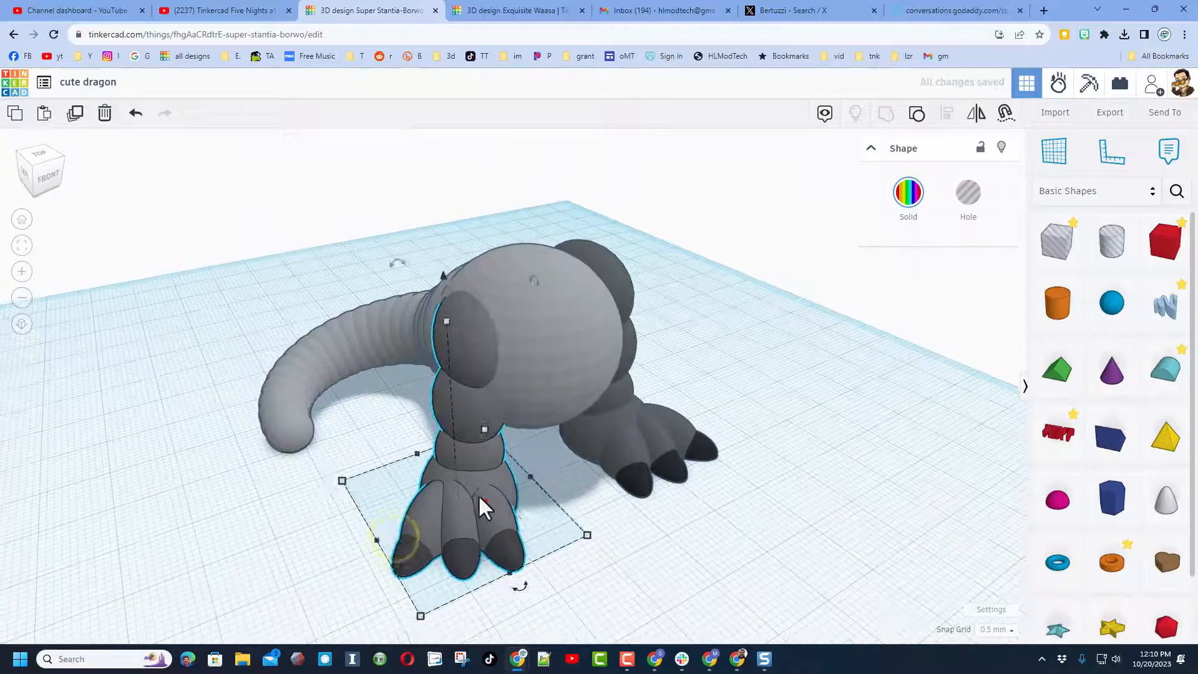
pyautogui.click(664, 541)
# Duplicate the large front body sphere and nudge the copy forward so it overlaps the original.
pyautogui.moveTo(735, 545); pyautogui.dragTo(338, 545, button='right')
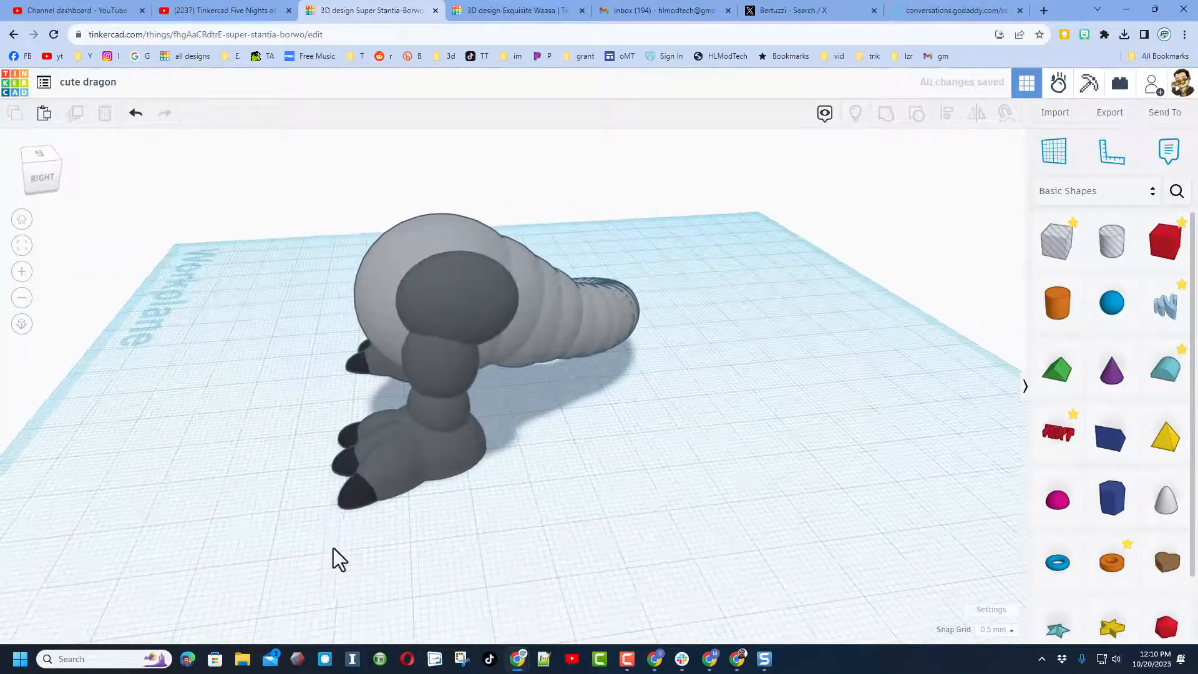
pyautogui.moveTo(506, 550); pyautogui.dragTo(597, 387, button='right')
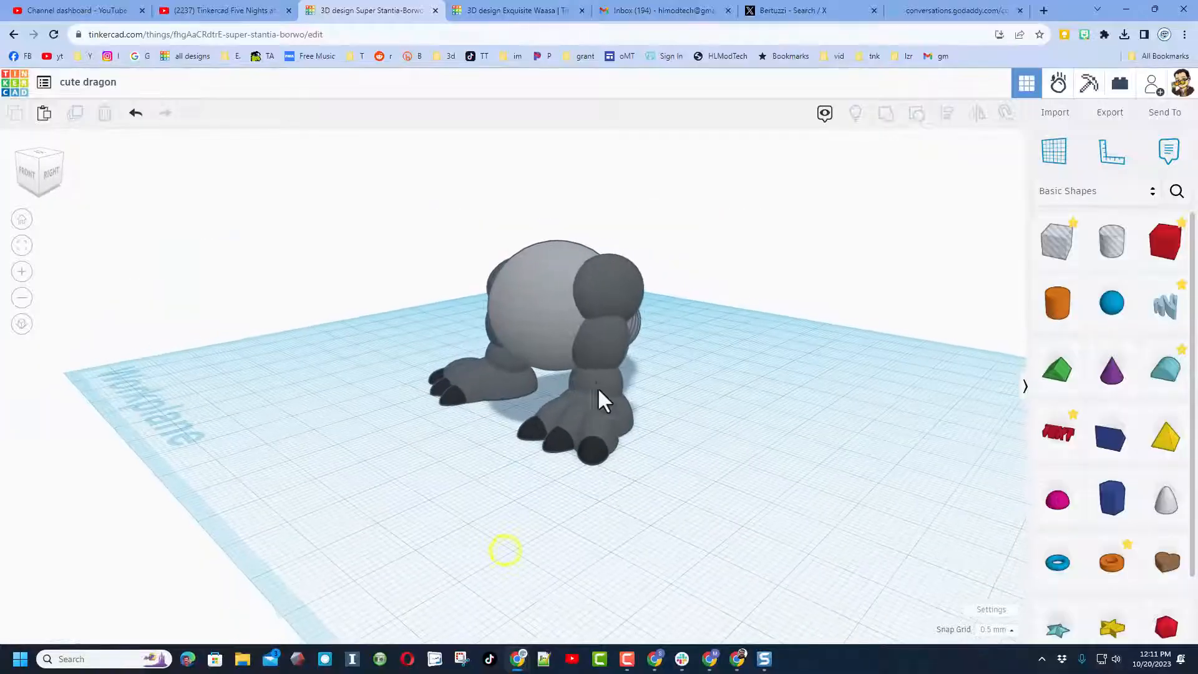
pyautogui.click(541, 337)
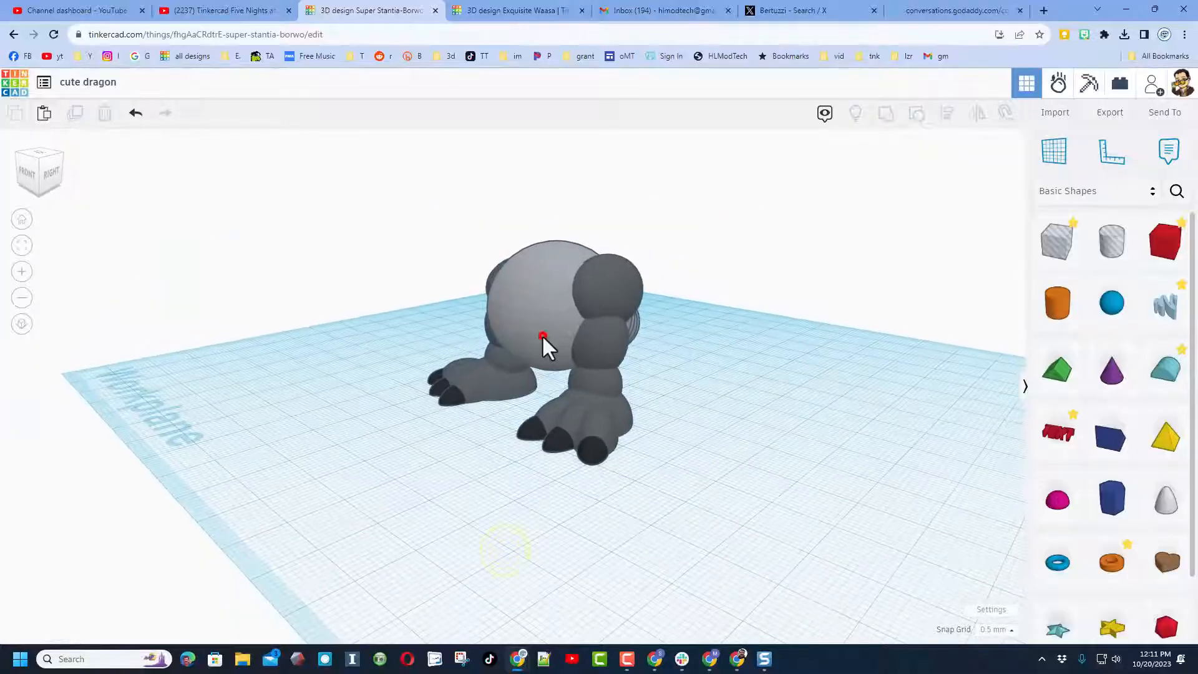
pyautogui.hotkey('ctrl', 'd')
pyautogui.hotkey('ctrl', 'd')
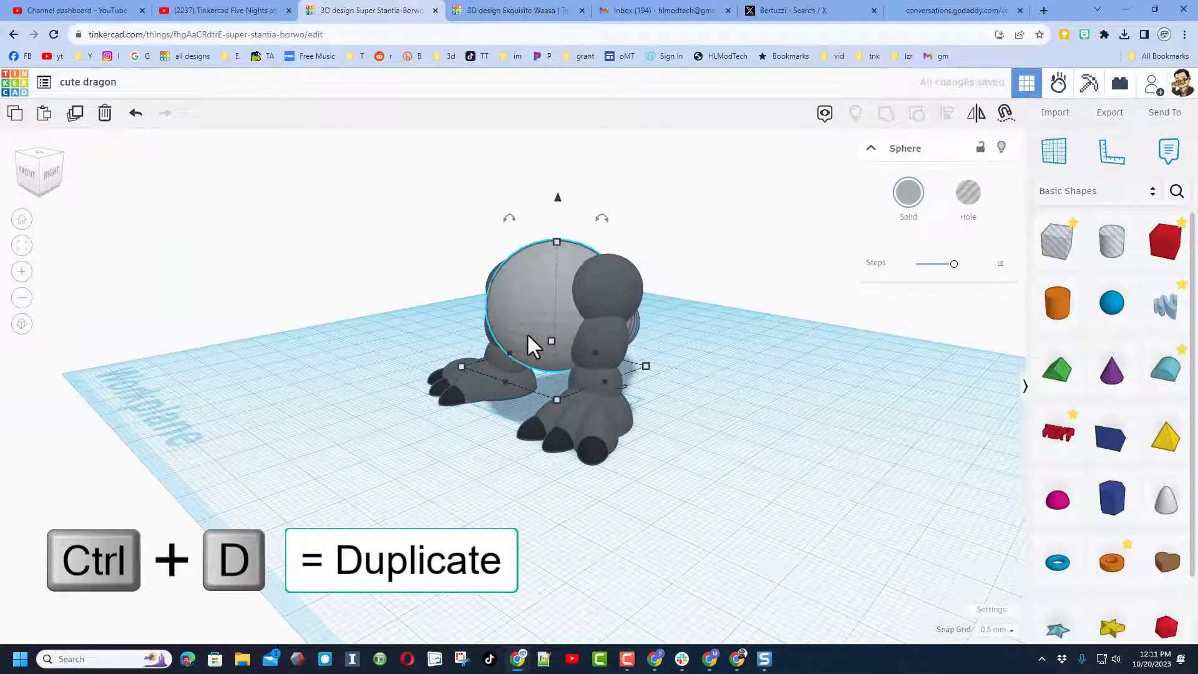
pyautogui.press('Left')
pyautogui.press('Left')
pyautogui.press('Left')
pyautogui.press('Left')
pyautogui.press('Left')
pyautogui.press('Left')
pyautogui.press('Left')
pyautogui.press('Left')
pyautogui.press('Left')
pyautogui.press('Left')
pyautogui.press('Left')
pyautogui.press('Left')
pyautogui.press('Left')
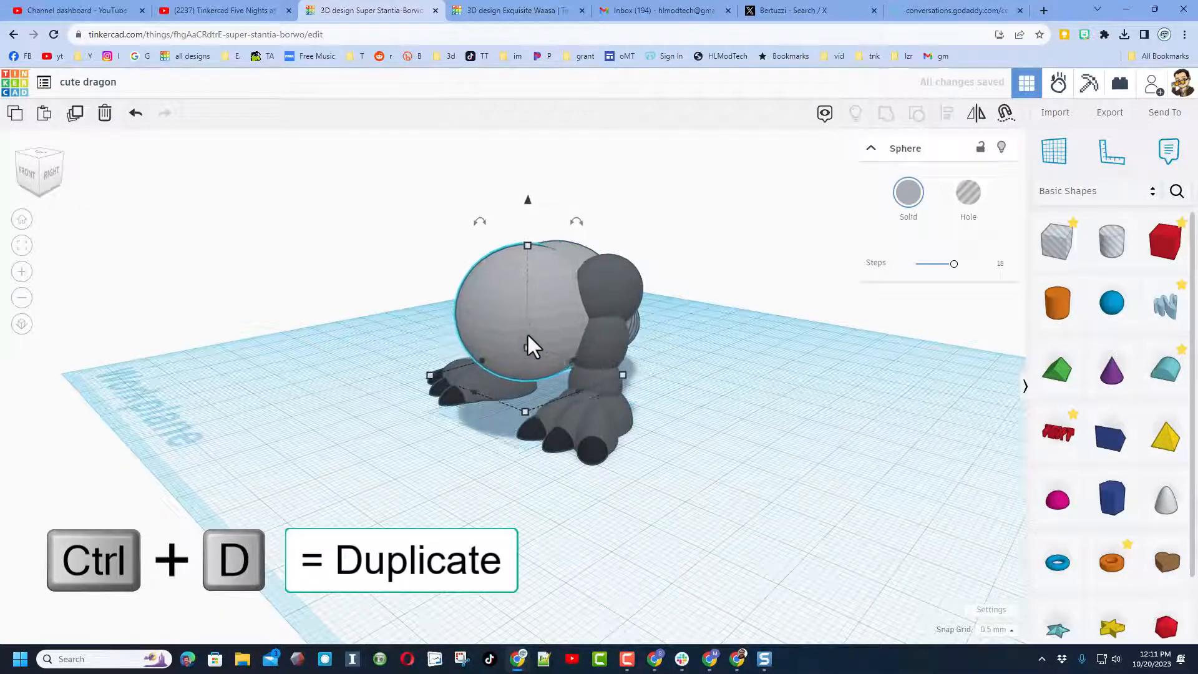
# Raise the copied body sphere, nudge it a little further forward, and scale it down uniformly.
pyautogui.hotkey('ctrl', 'Up')
pyautogui.hotkey('ctrl', 'Up')
pyautogui.hotkey('ctrl', 'Up')
pyautogui.hotkey('ctrl', 'Up')
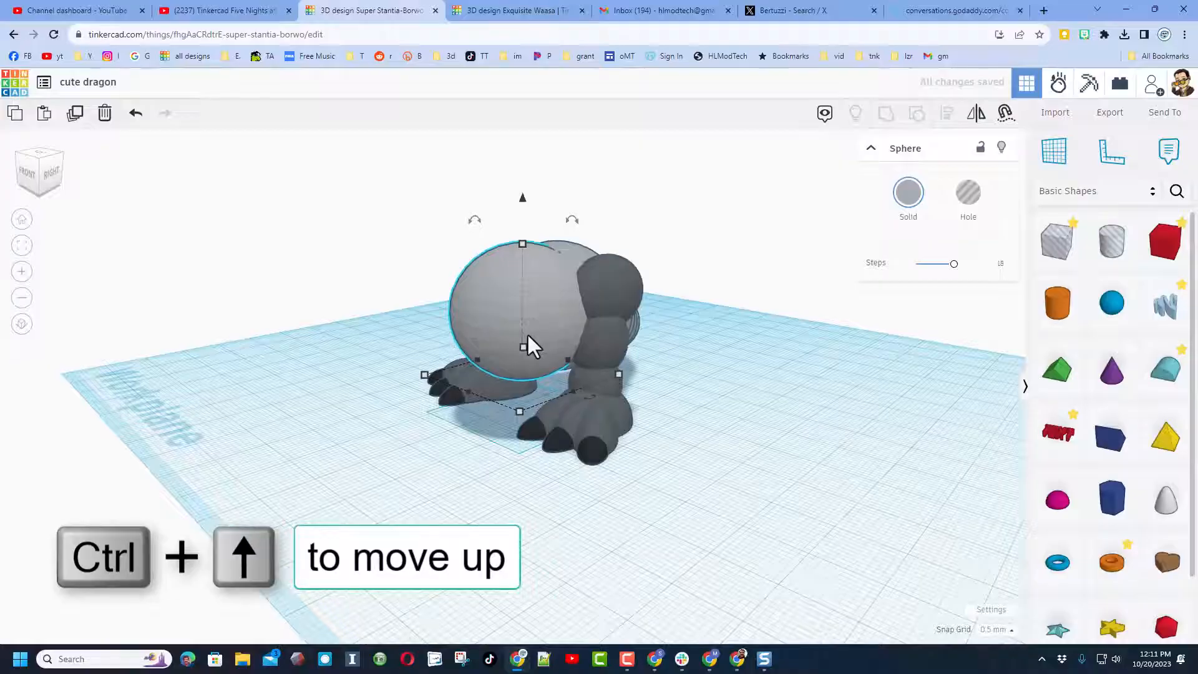
pyautogui.press('Left')
pyautogui.press('Left')
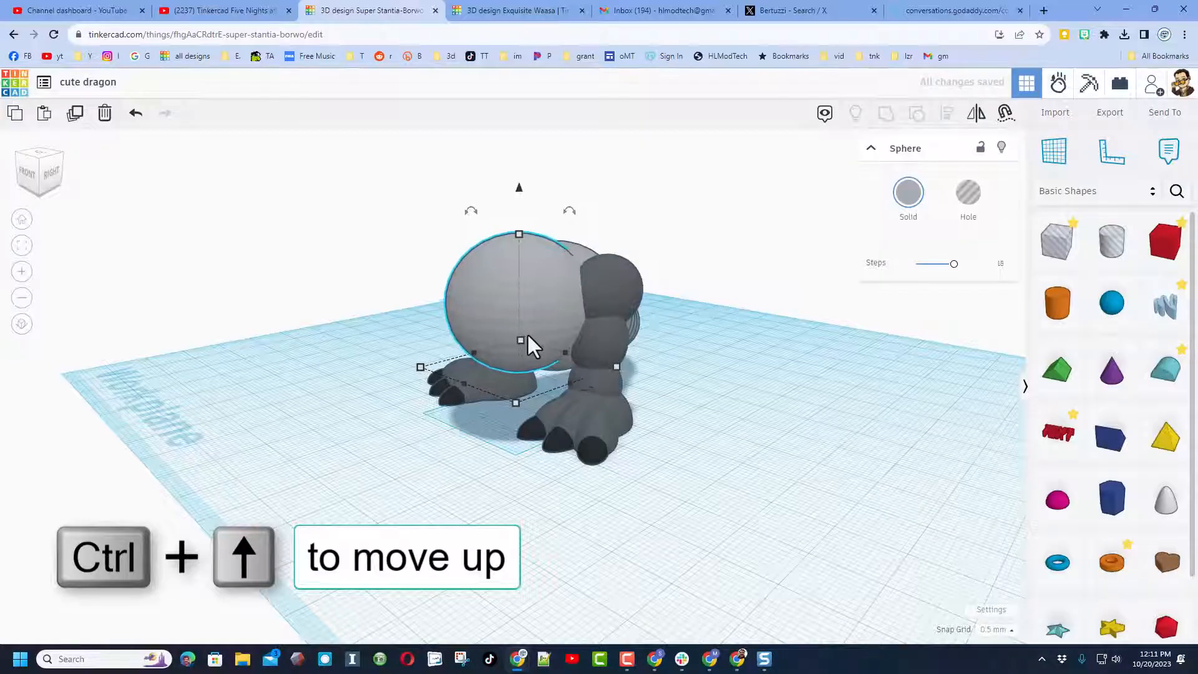
pyautogui.keyDown('shift'); pyautogui.moveTo(520, 235); pyautogui.dragTo(514, 264); pyautogui.keyUp('shift')
# Duplicate the reduced body sphere to extend the chest forward, and raise the new copy above the shoulders.
pyautogui.hotkey('ctrl', 'd')
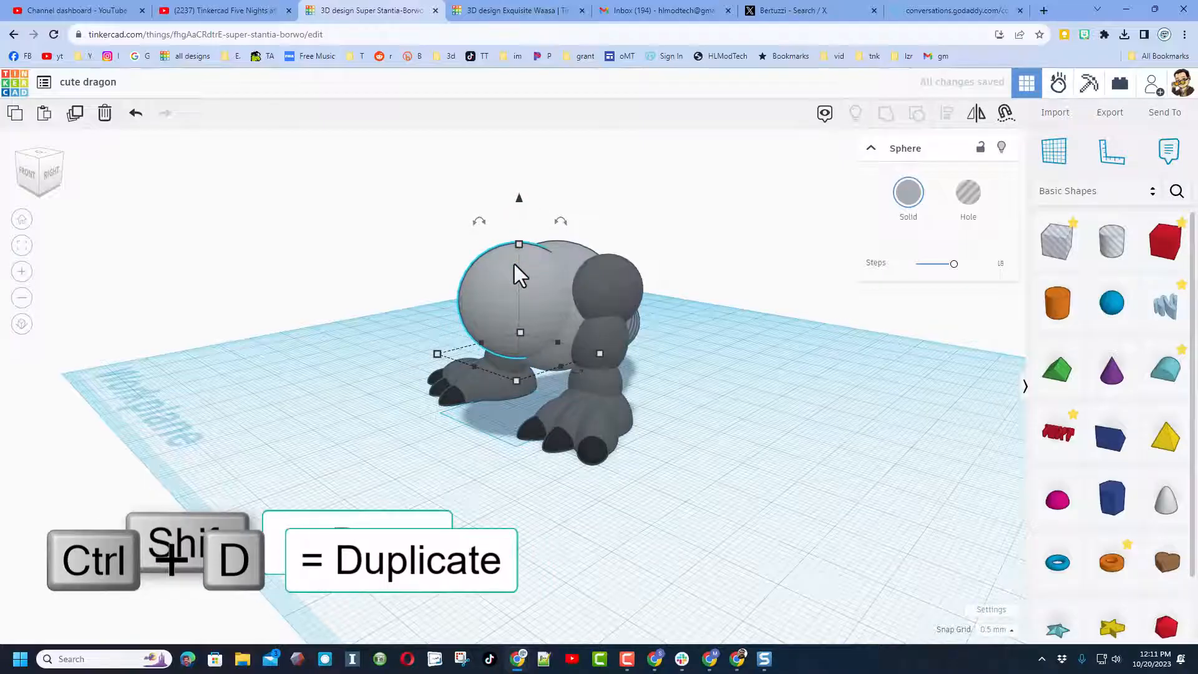
pyautogui.press('Left')
pyautogui.press('Left')
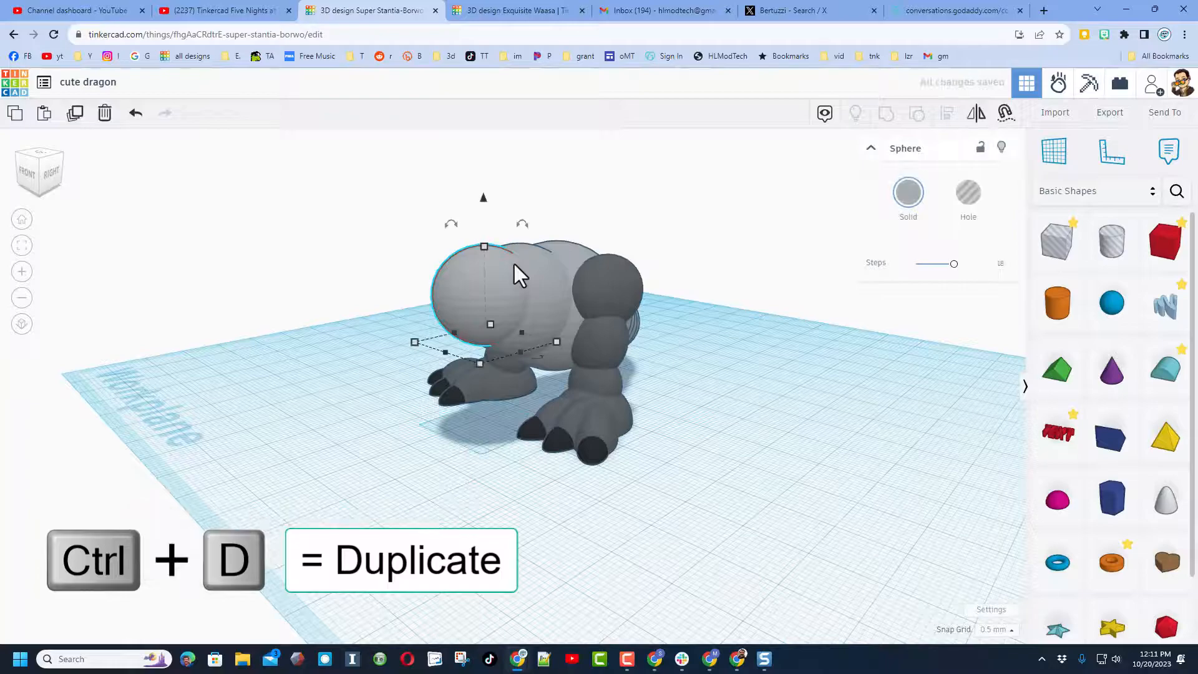
pyautogui.hotkey('ctrl', 'Up')
pyautogui.hotkey('ctrl', 'Up')
pyautogui.hotkey('ctrl', 'Up')
pyautogui.hotkey('ctrl', 'Up')
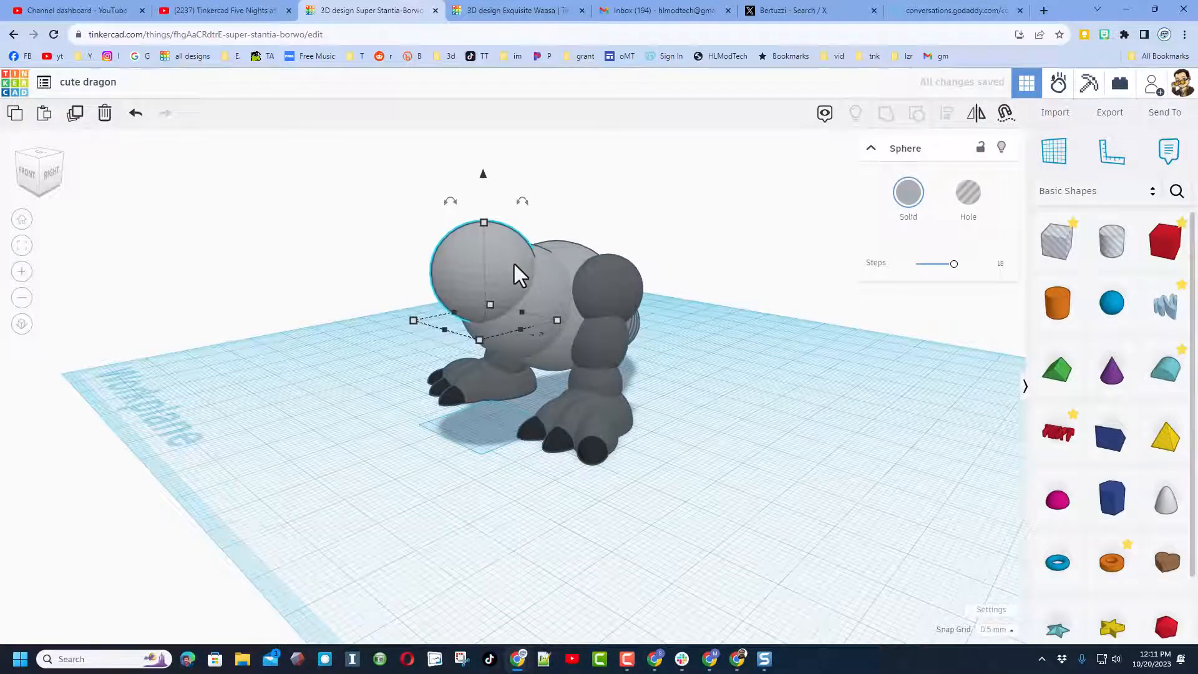
# Duplicate the original clawed leg and move the copy forward to serve as a front leg.
pyautogui.moveTo(977, 524); pyautogui.dragTo(645, 332, button='right')
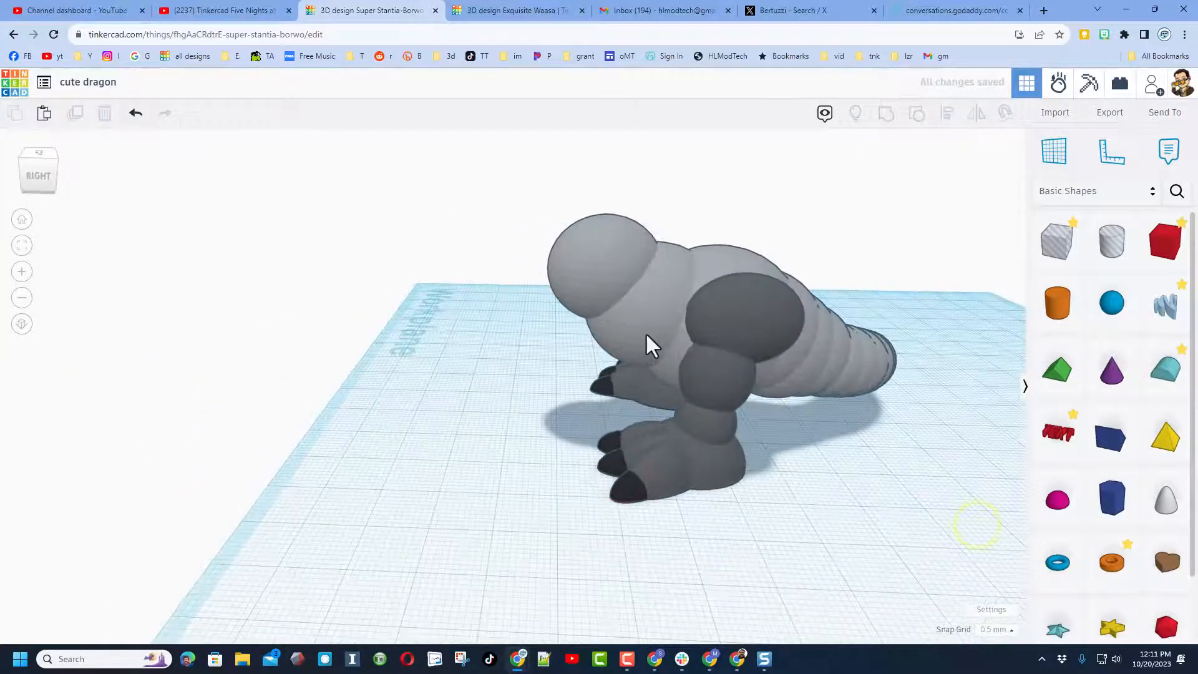
pyautogui.click(595, 269)
pyautogui.moveTo(589, 286); pyautogui.dragTo(366, 495, button='right')
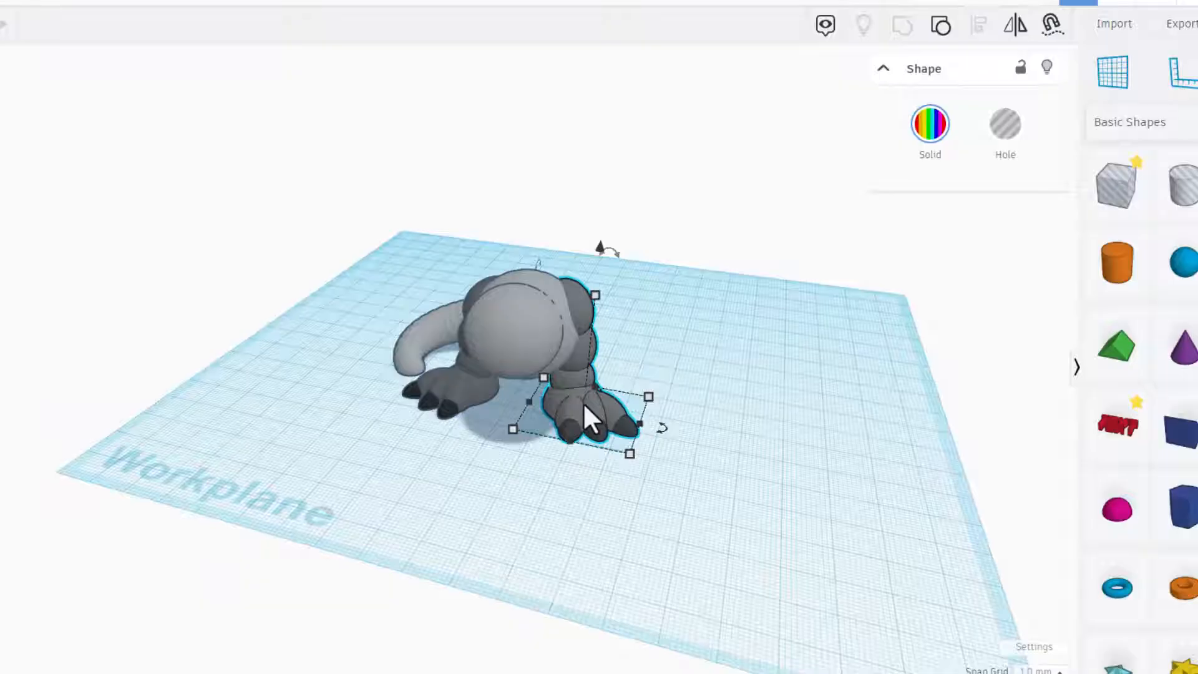
pyautogui.hotkey('ctrl', 'd')
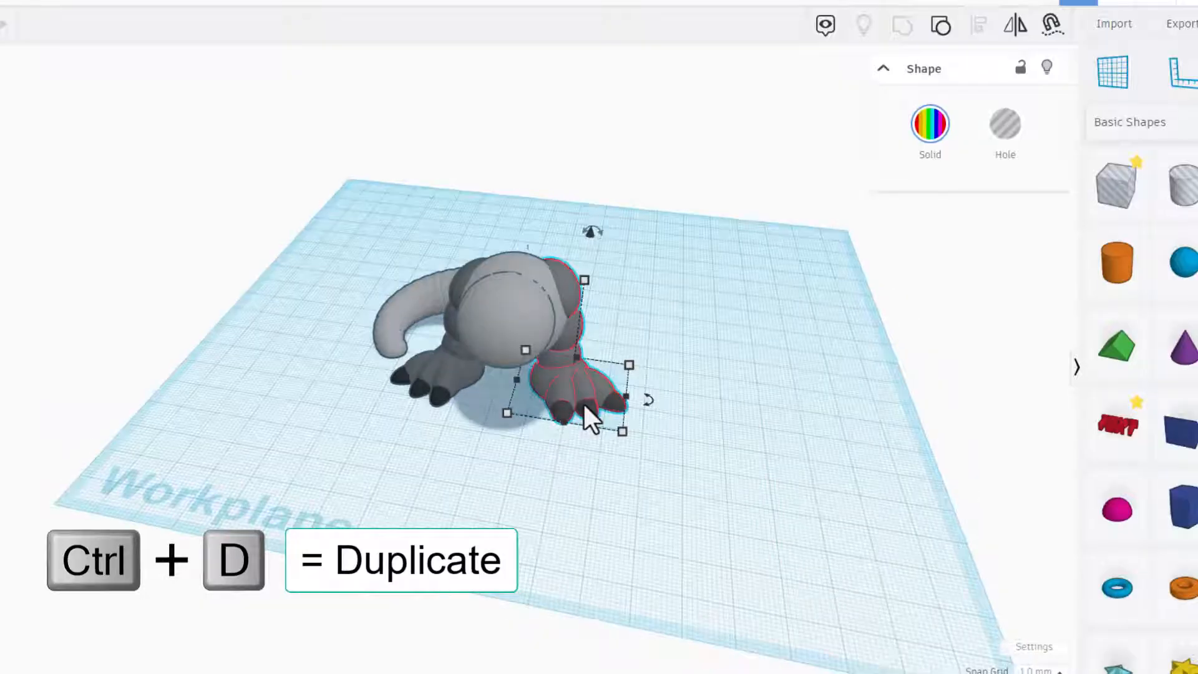
pyautogui.hotkey('shift', 'Down')
pyautogui.hotkey('shift', 'Down')
pyautogui.hotkey('shift', 'Down')
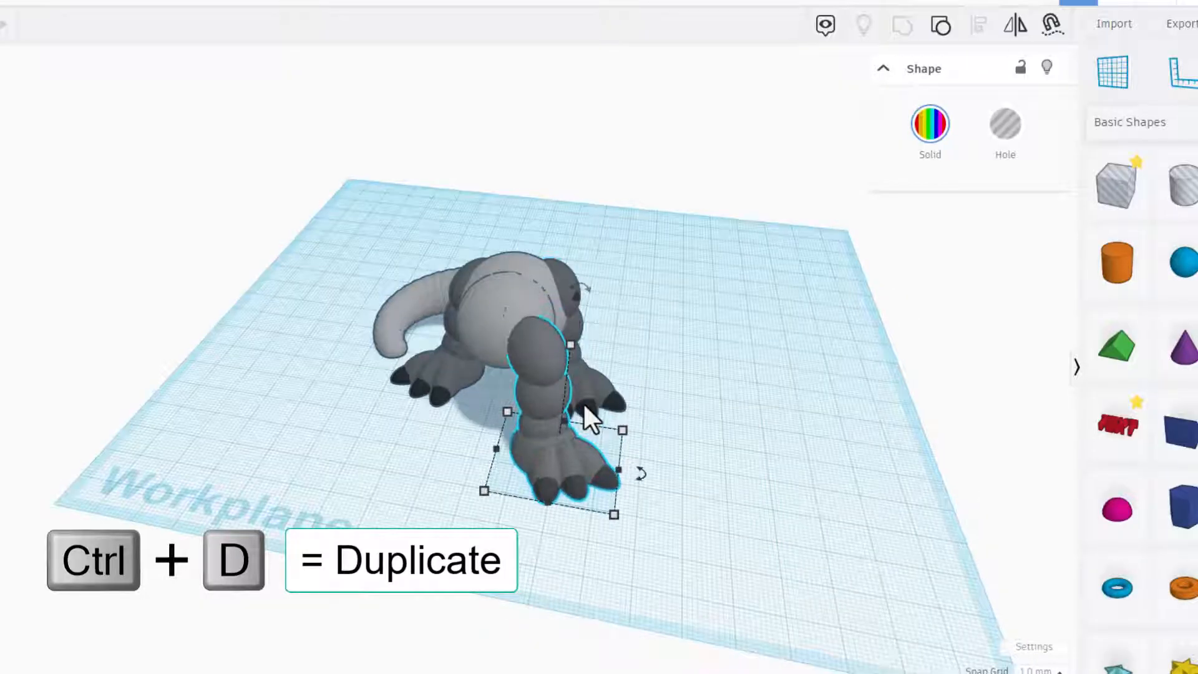
# Turn the front leg copy about 2° and slightly reduce its width and footprint to make it smaller than the hind leg.
pyautogui.moveTo(643, 476); pyautogui.dragTo(714, 498)
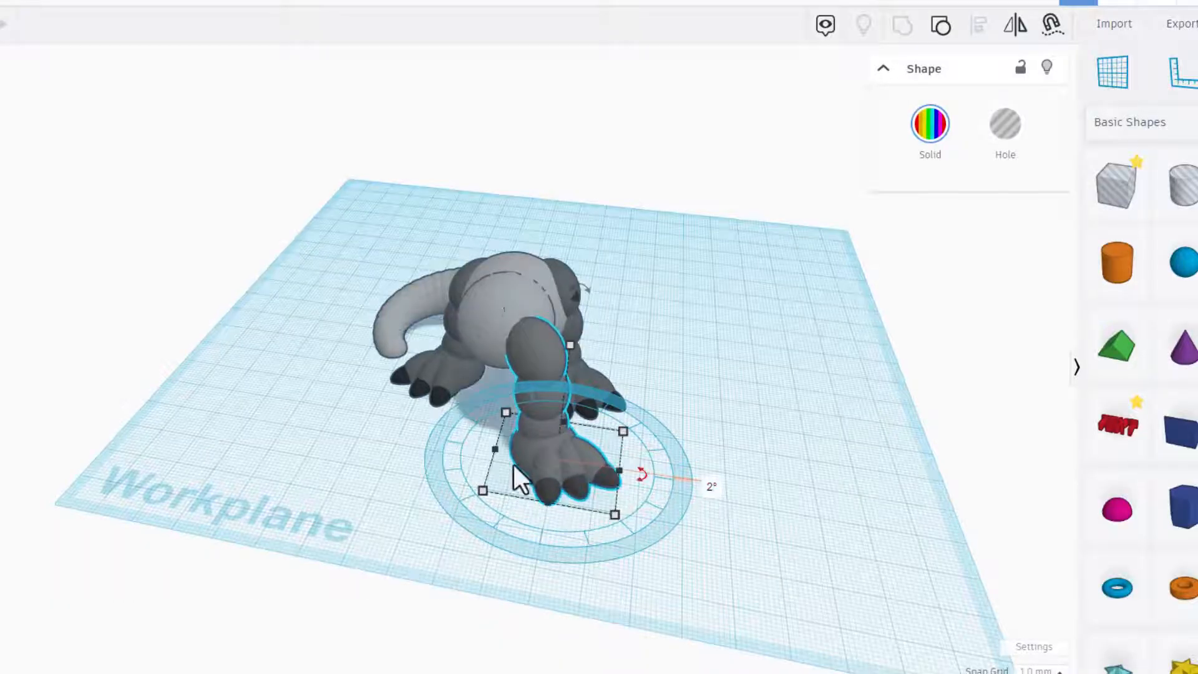
pyautogui.moveTo(495, 449); pyautogui.dragTo(504, 451)
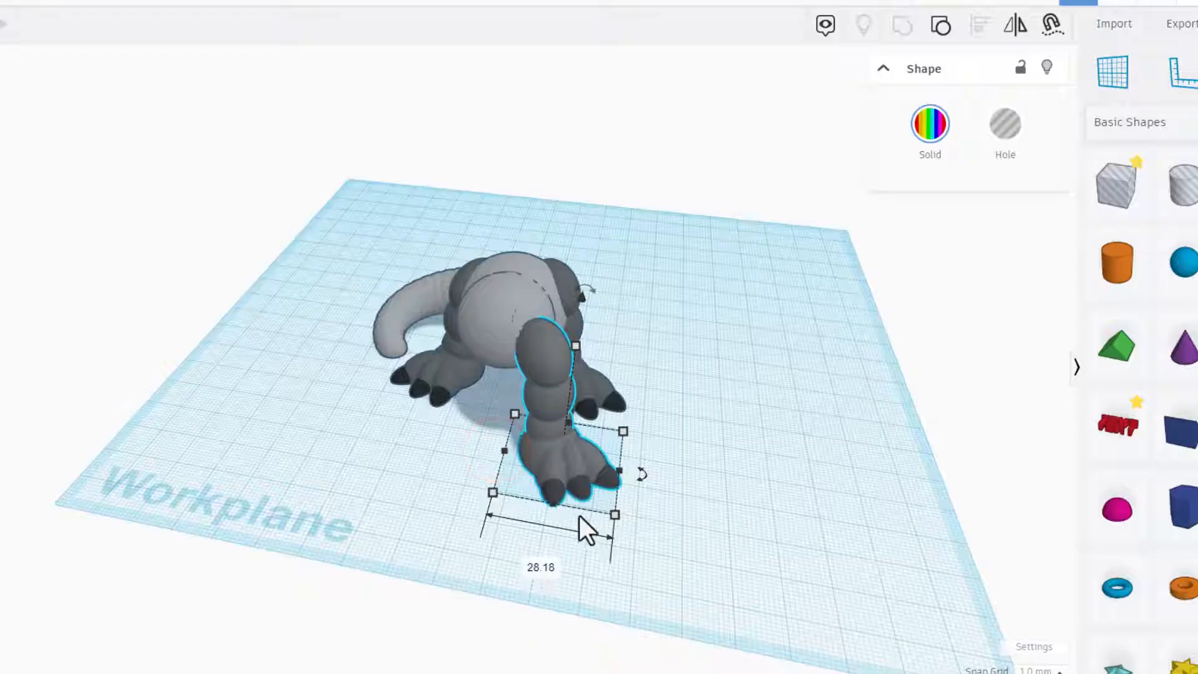
pyautogui.moveTo(613, 516); pyautogui.dragTo(608, 504)
pyautogui.click(682, 534)
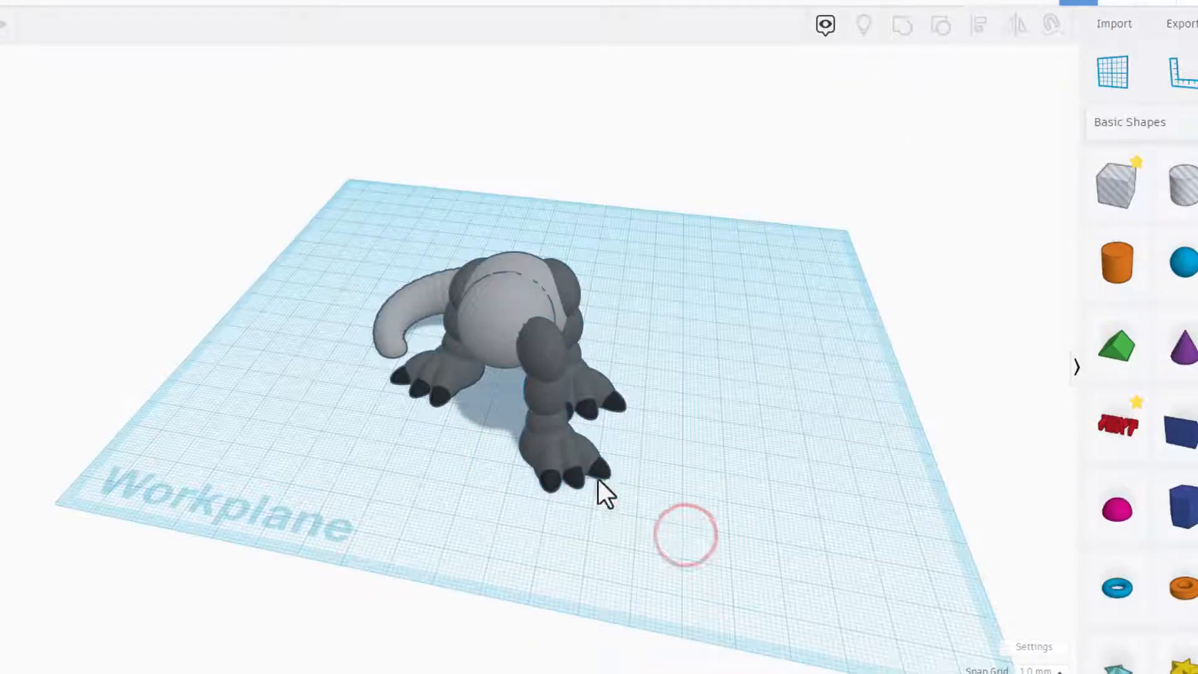
# Duplicate the front leg, mirror the copy side to side, and shift it to the opposite side of the chest.
pyautogui.moveTo(604, 489); pyautogui.dragTo(531, 400, button='right')
pyautogui.click(534, 393)
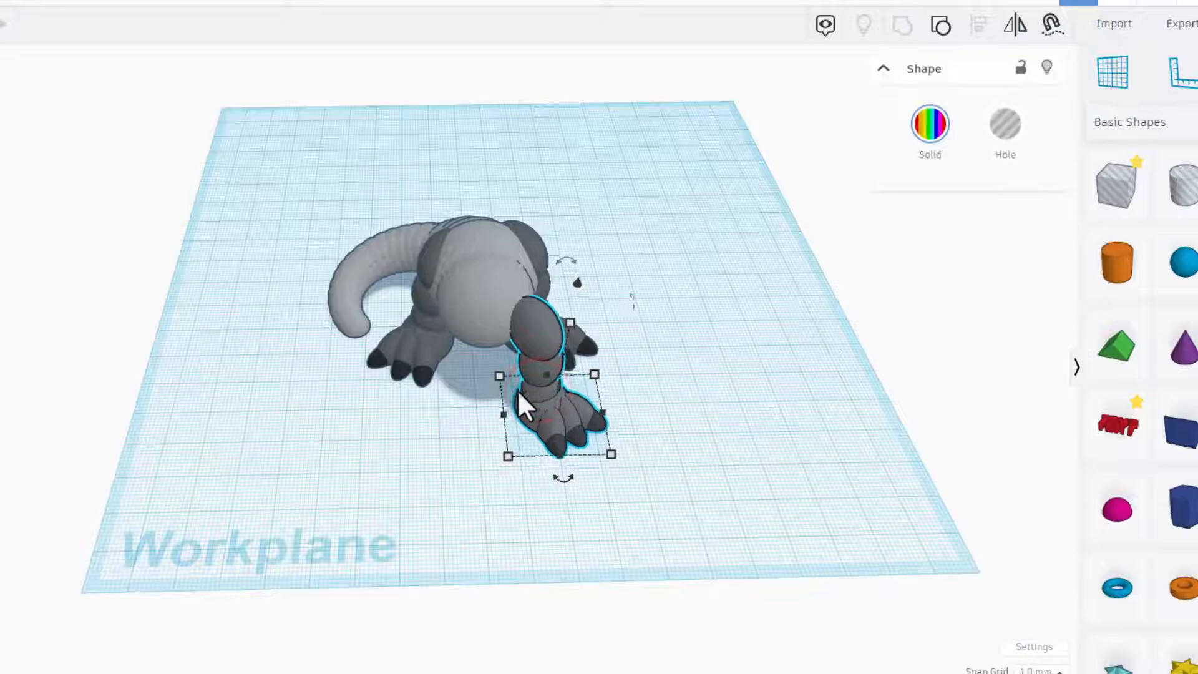
pyautogui.hotkey('ctrl', 'd')
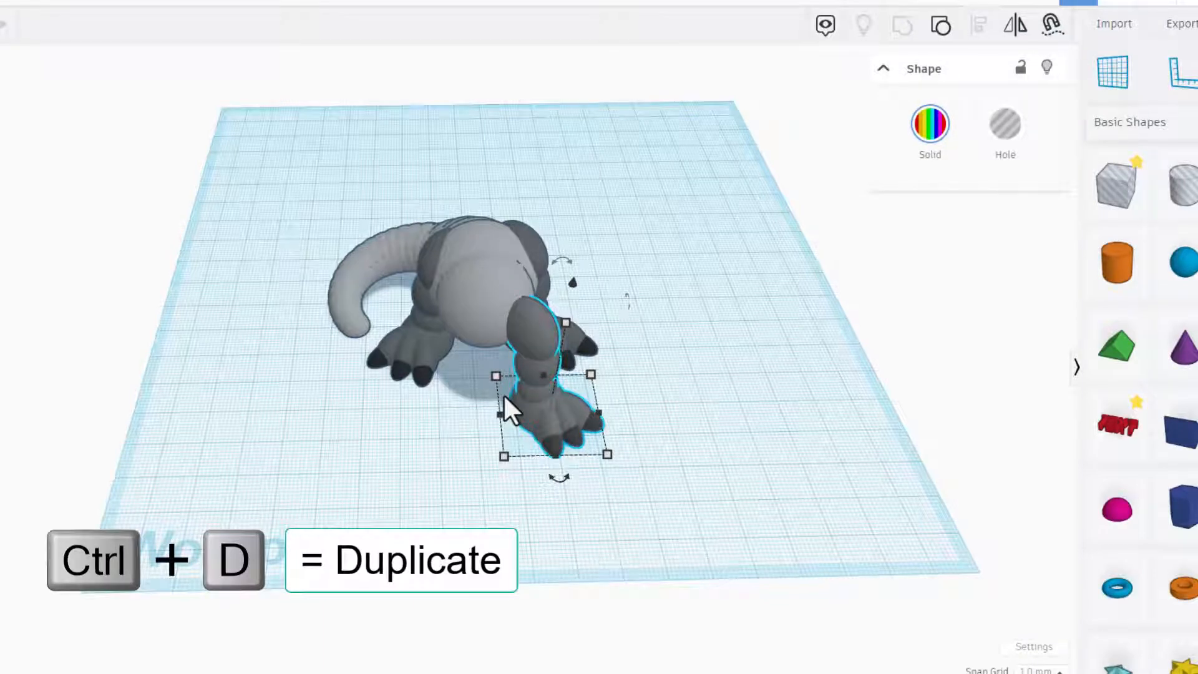
pyautogui.hotkey('shift', 'Left')
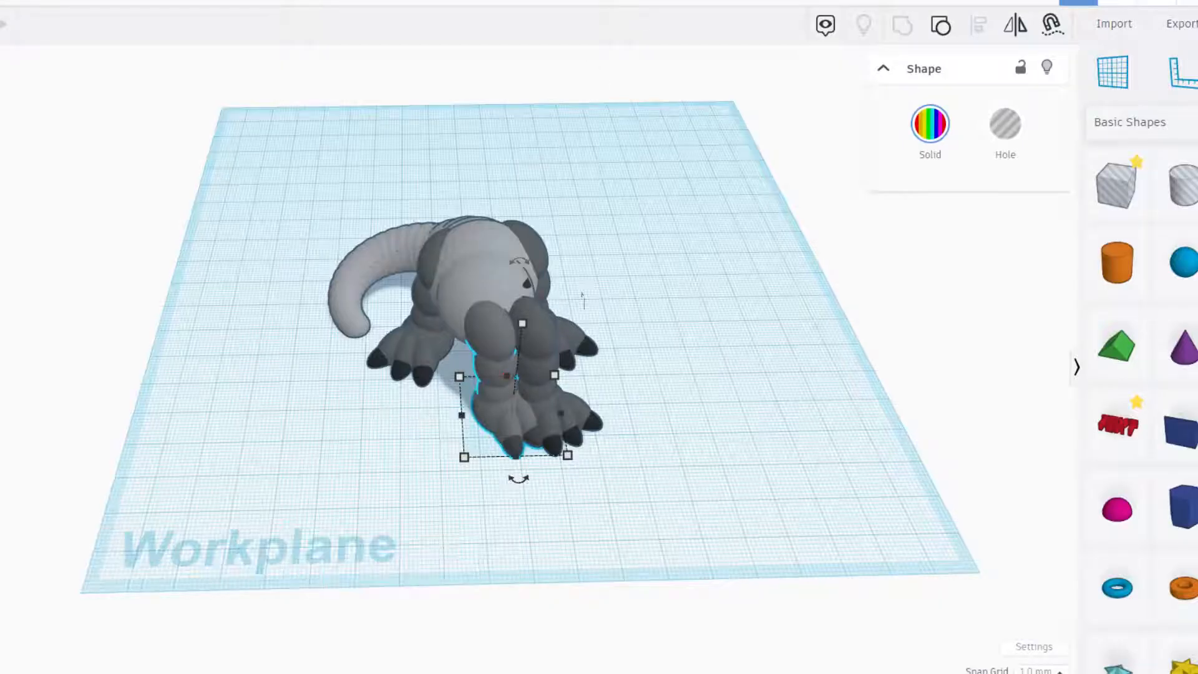
pyautogui.click(1015, 25)
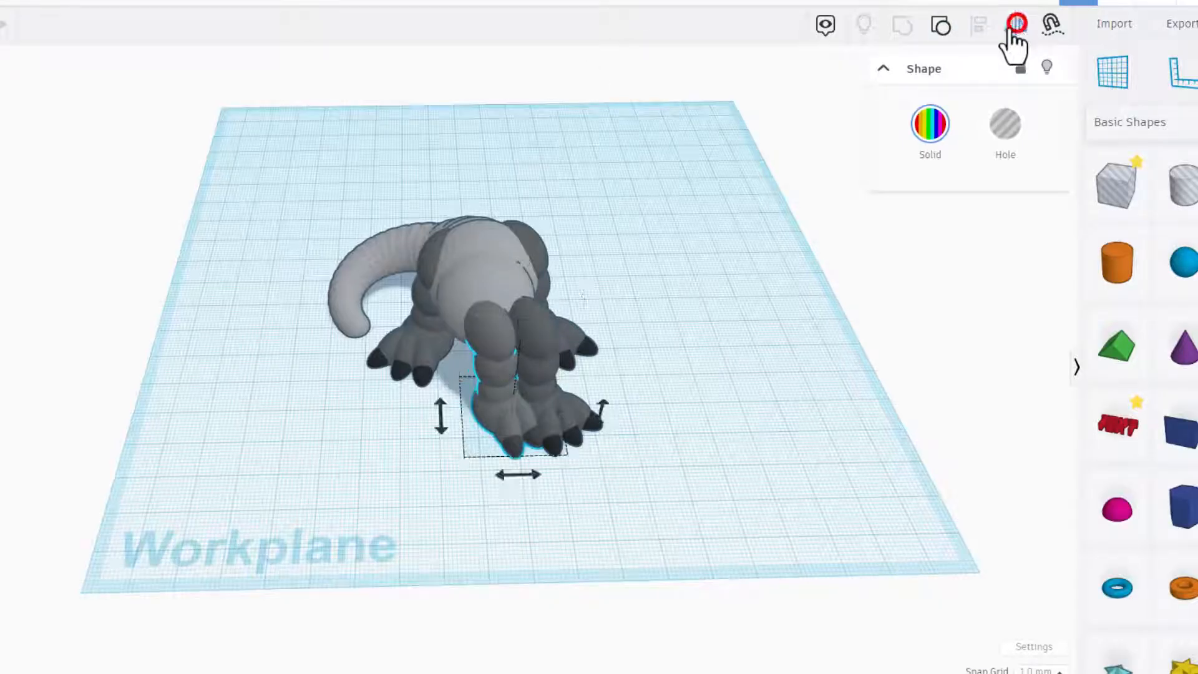
pyautogui.click(522, 474)
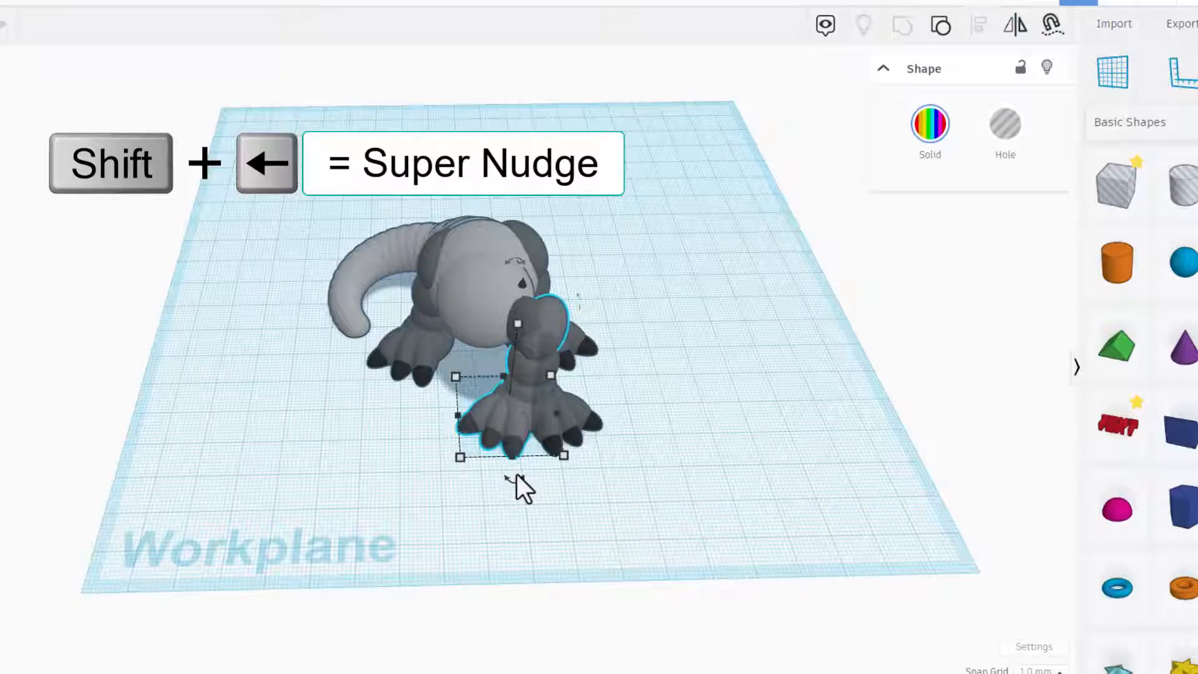
pyautogui.hotkey('shift', 'Left')
pyautogui.hotkey('shift', 'Left')
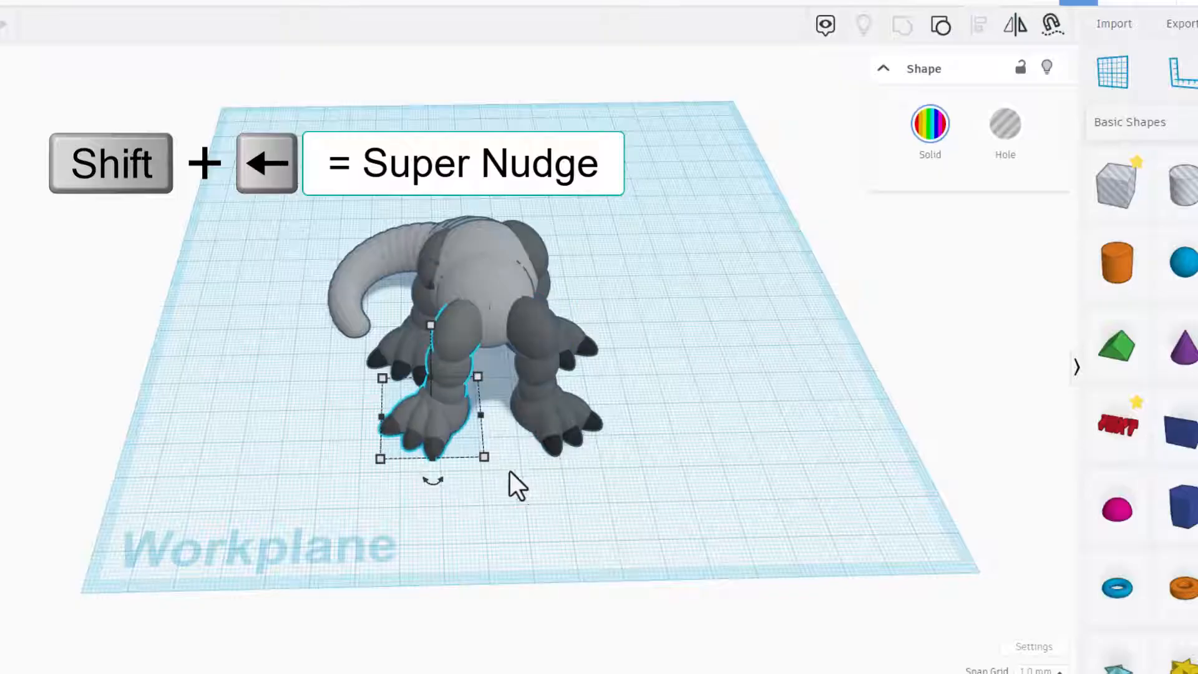
# Rotate the mirrored front leg about 19° so its foot points more forward, and nudge it closer to the chest.
pyautogui.moveTo(425, 482)
pyautogui.moveTo(432, 481); pyautogui.dragTo(487, 542)
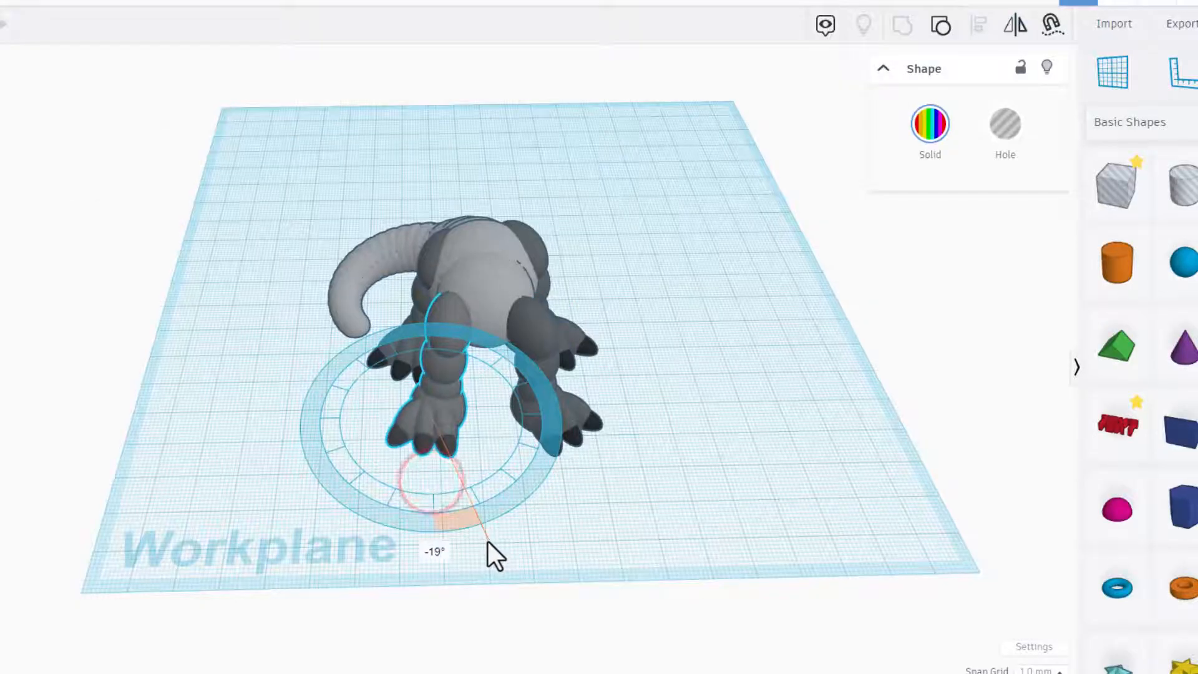
pyautogui.moveTo(459, 523); pyautogui.dragTo(310, 456, button='right')
pyautogui.click(490, 398)
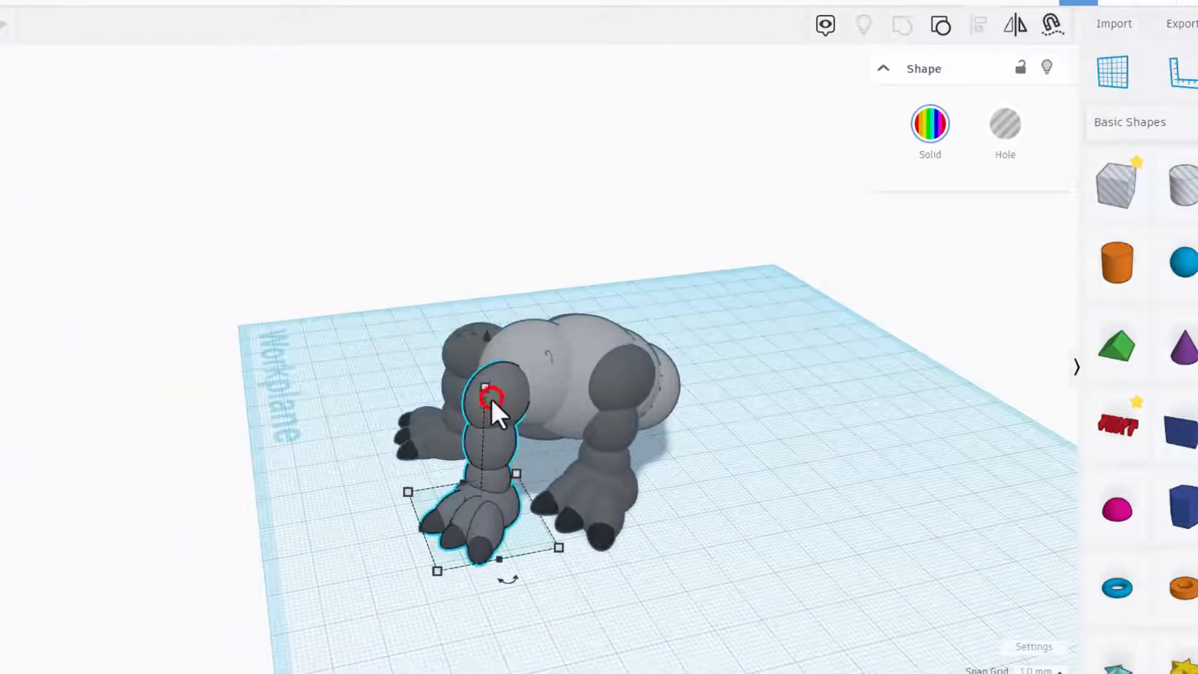
pyautogui.press('Up')
pyautogui.press('Right')
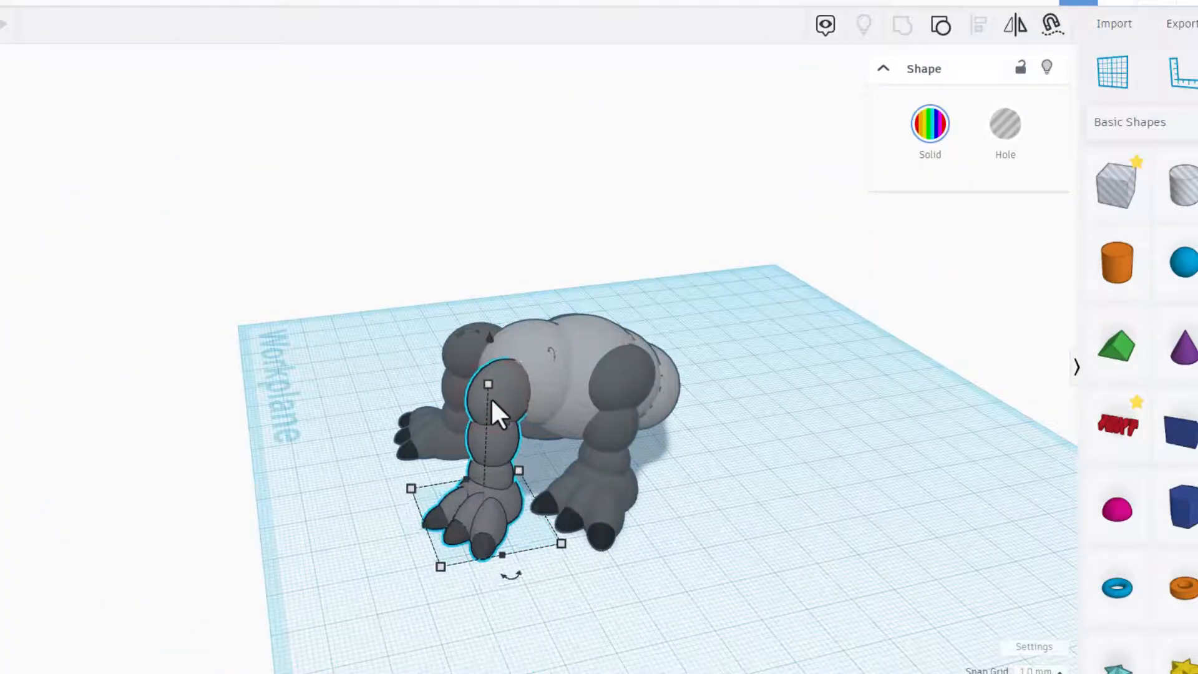
pyautogui.click(691, 477)
# Search the community shapes for "meta" and place a MetaCapsule on the workplane beside the dragon.
pyautogui.moveTo(765, 481); pyautogui.dragTo(913, 478, button='right')
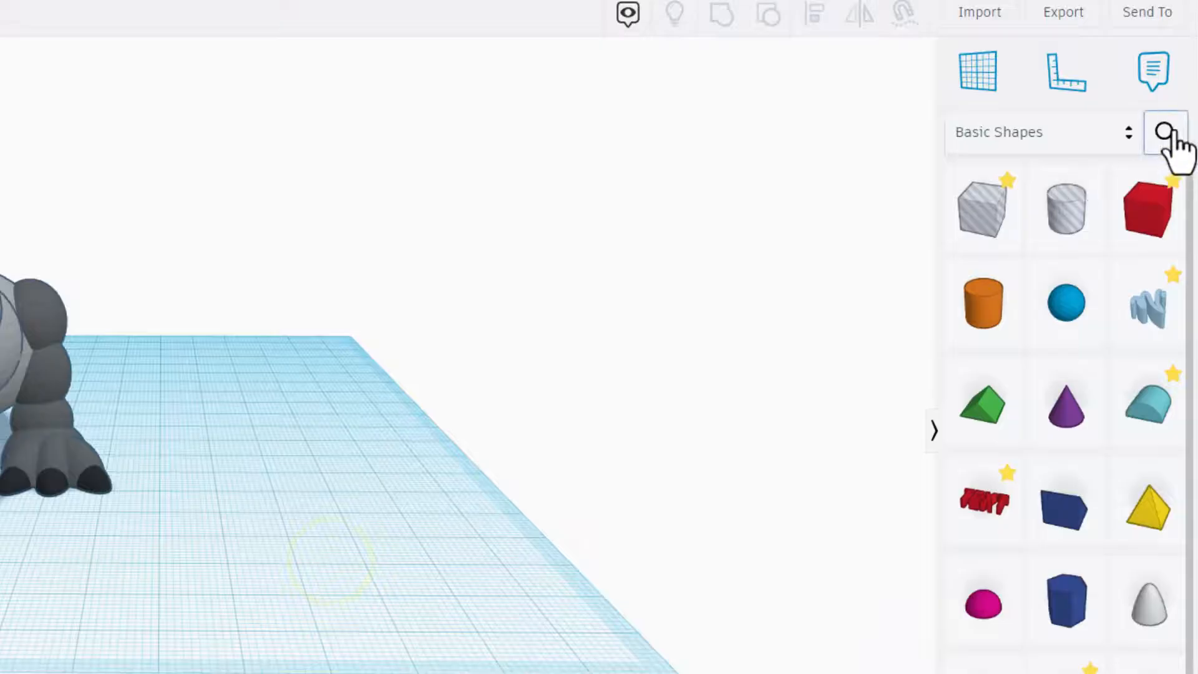
pyautogui.click(1166, 129)
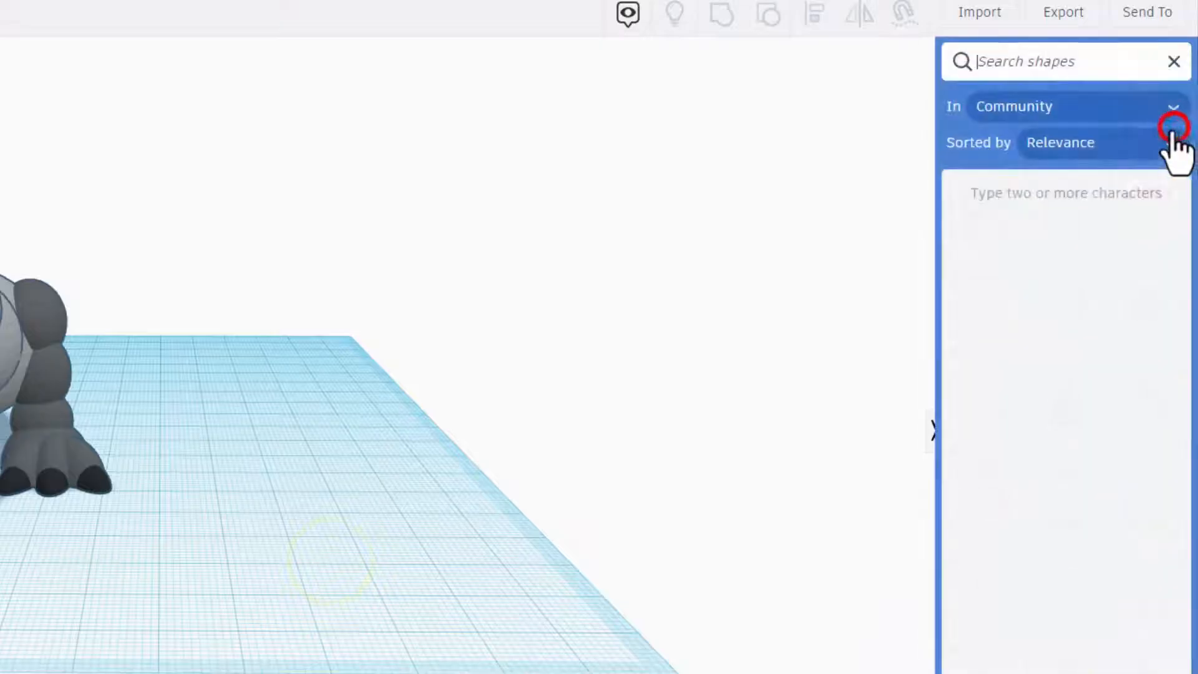
pyautogui.click(1055, 68)
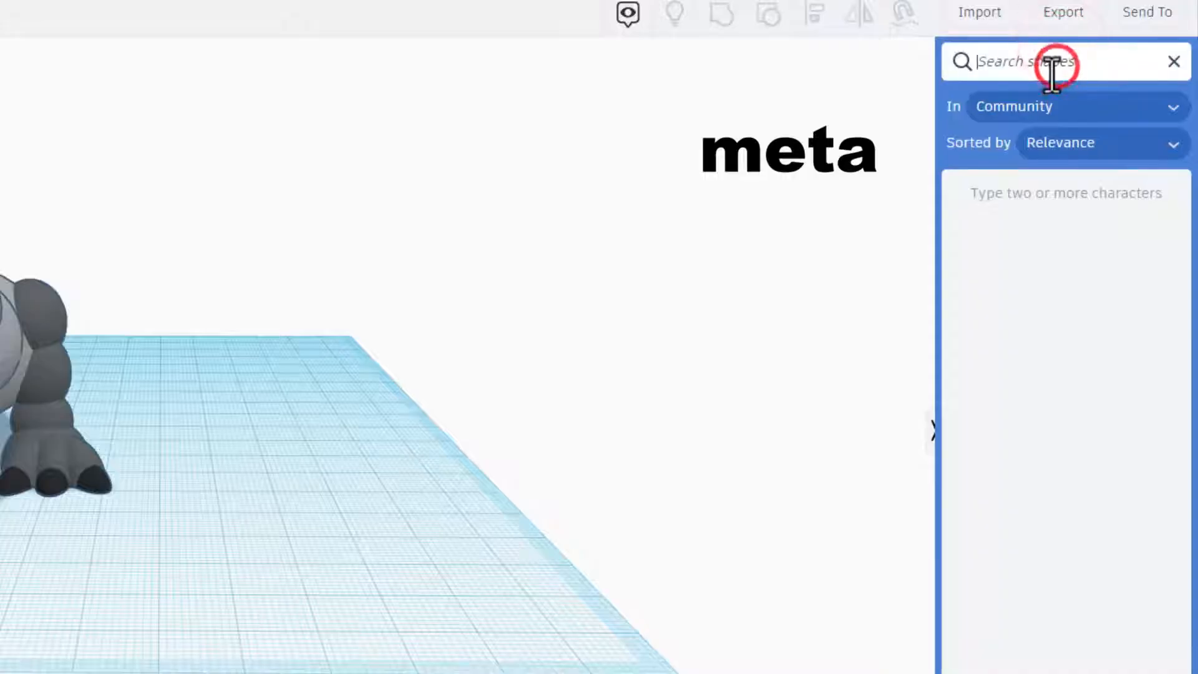
pyautogui.write('meta')
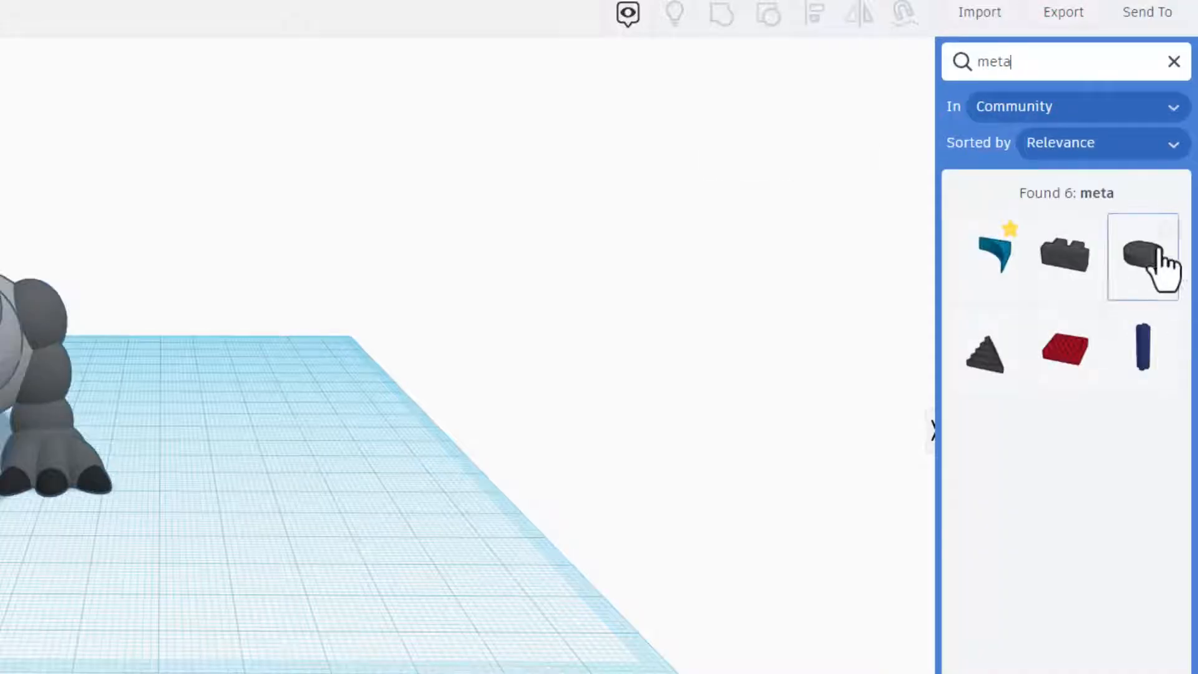
pyautogui.moveTo(1150, 256); pyautogui.dragTo(249, 479)
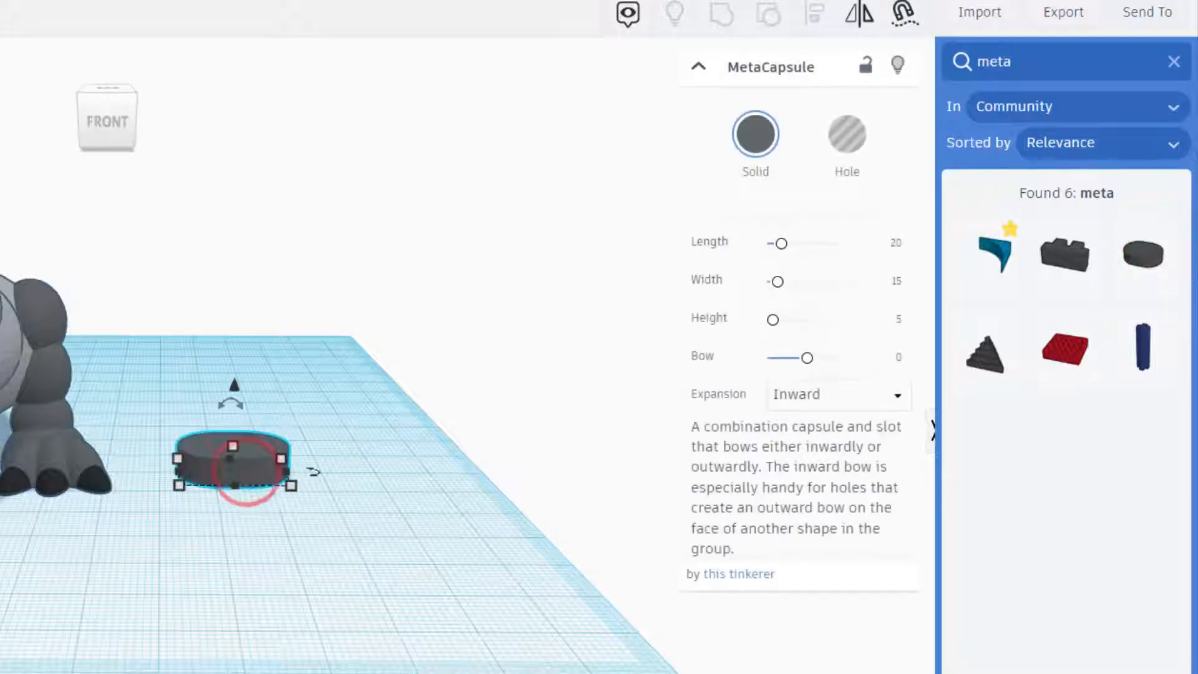
# Rotate the MetaCapsule 90° to stand it on edge and drop it onto the workplane.
pyautogui.click(134, 106)
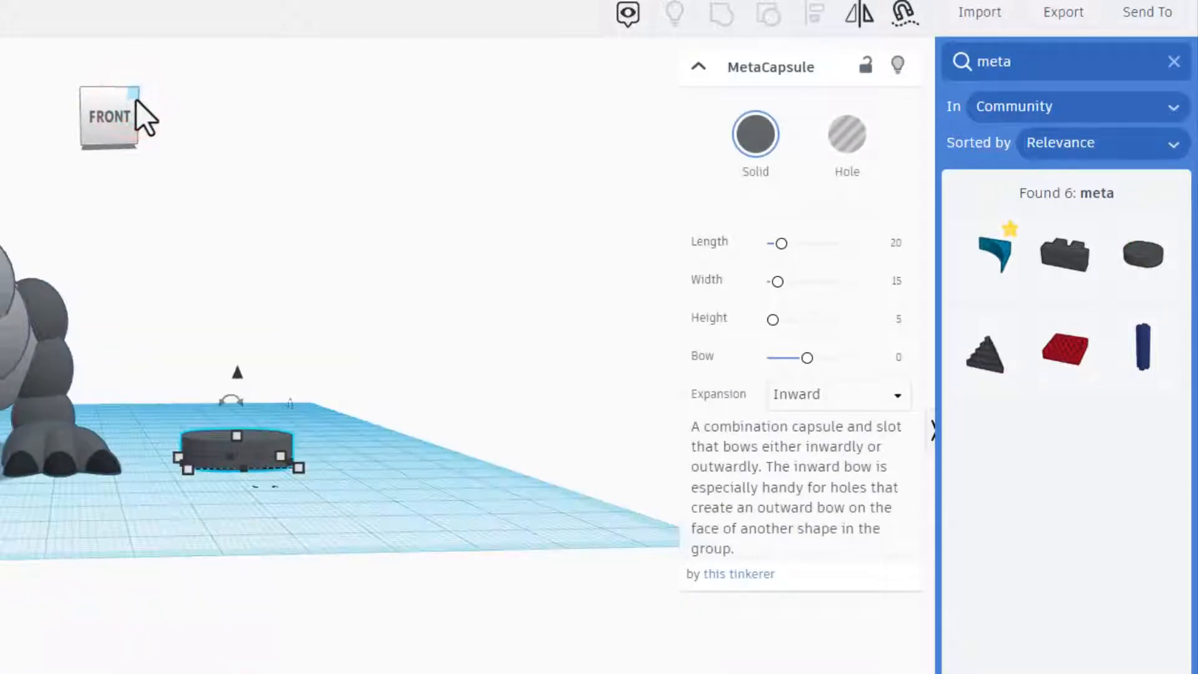
pyautogui.click(137, 100)
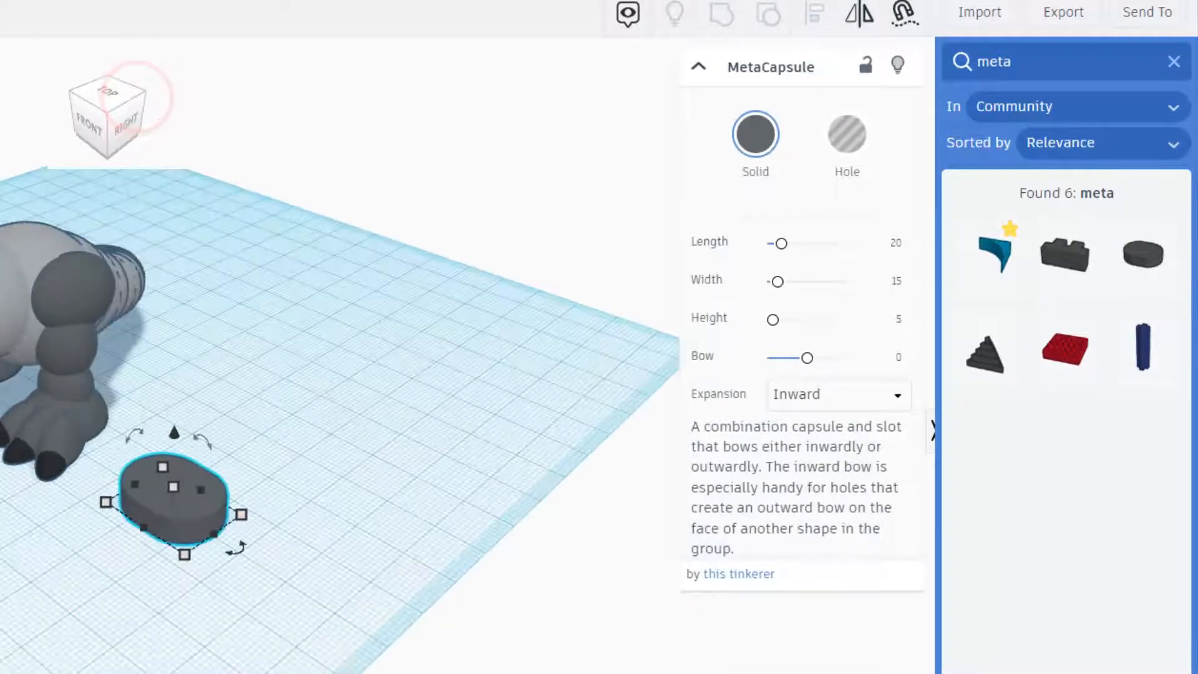
pyautogui.moveTo(134, 434); pyautogui.dragTo(77, 509)
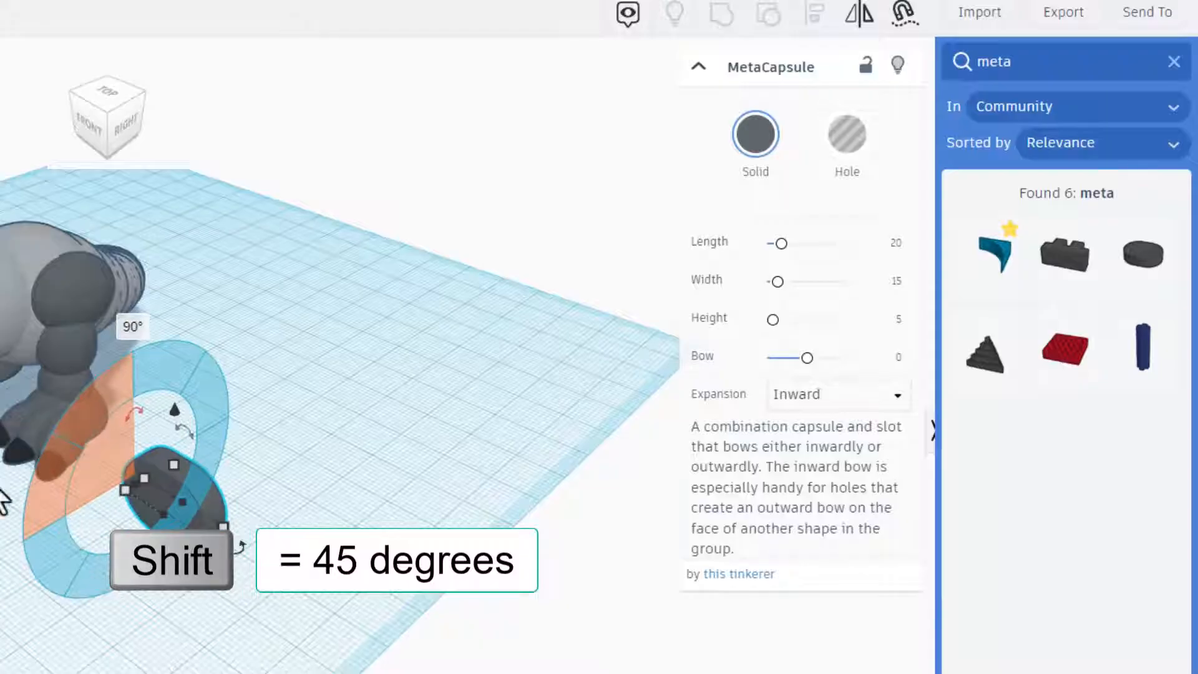
pyautogui.click(113, 620)
pyautogui.moveTo(113, 620); pyautogui.dragTo(126, 615, button='right')
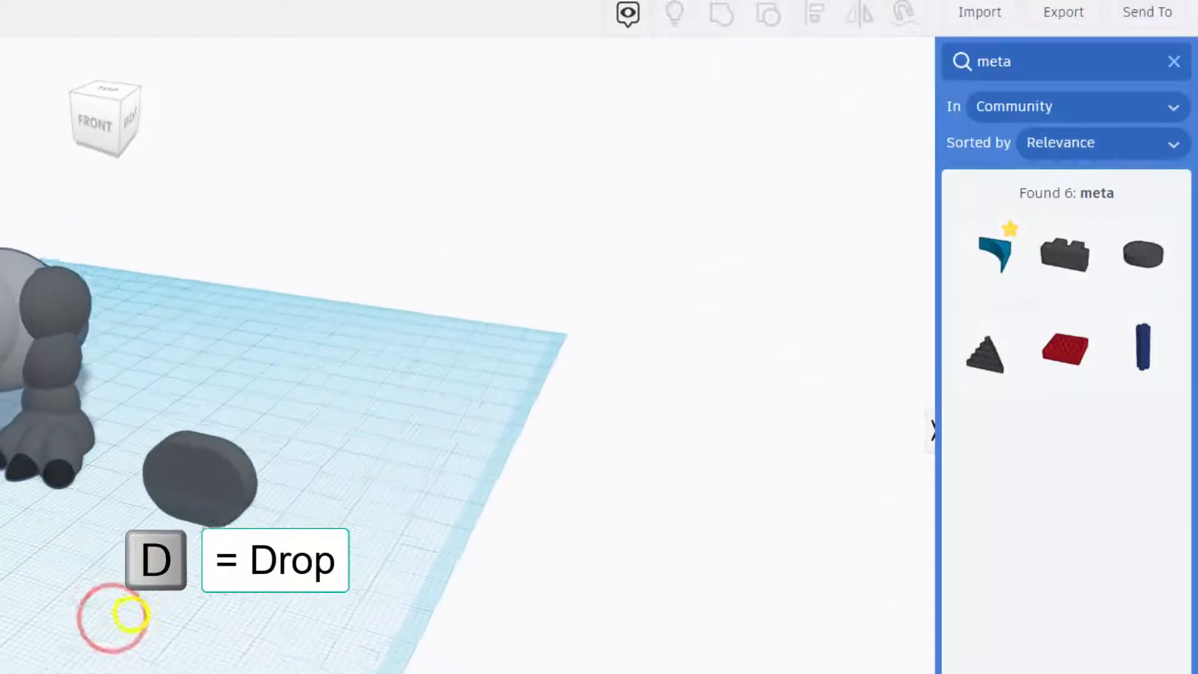
pyautogui.click(211, 488)
pyautogui.press('d')
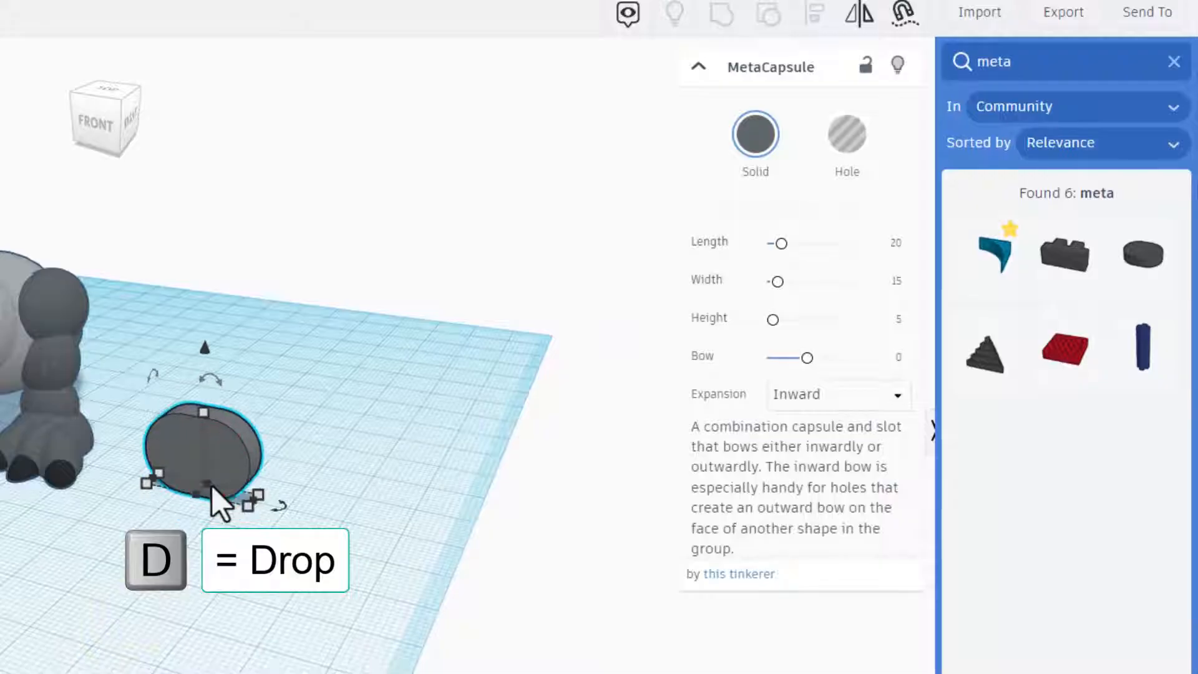
# Give the upright MetaCapsule a bow of 1.61 and set the snap grid to 1.0 mm.
pyautogui.moveTo(354, 514); pyautogui.dragTo(188, 554, button='right')
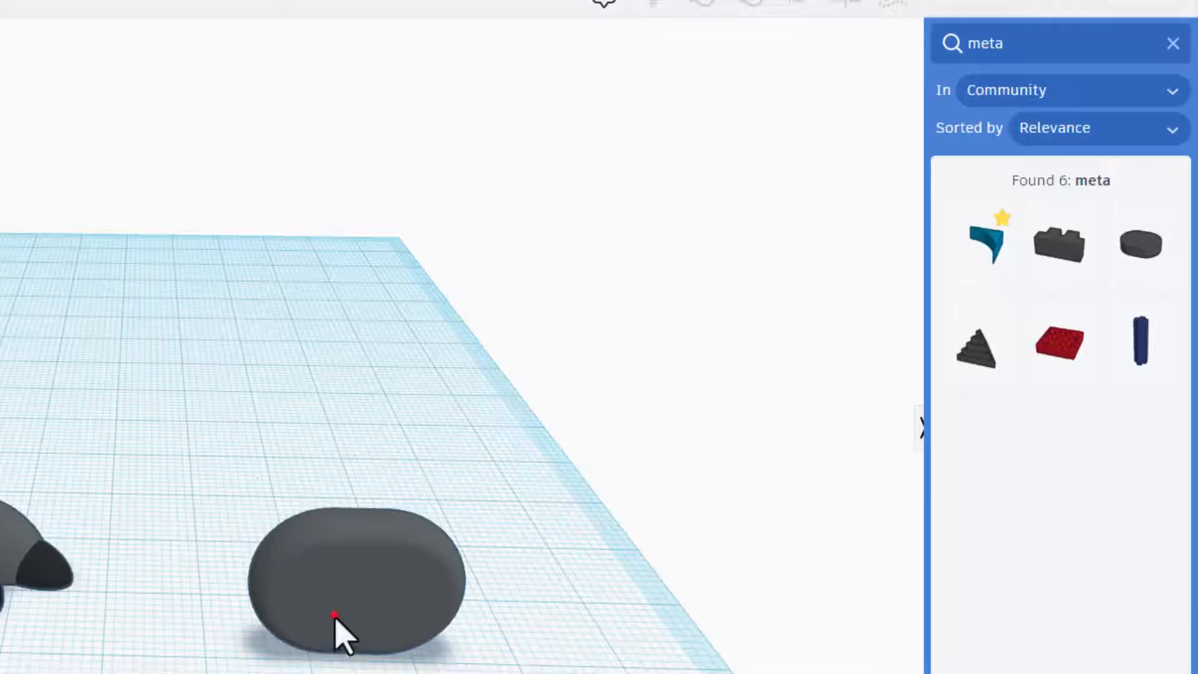
pyautogui.click(335, 616)
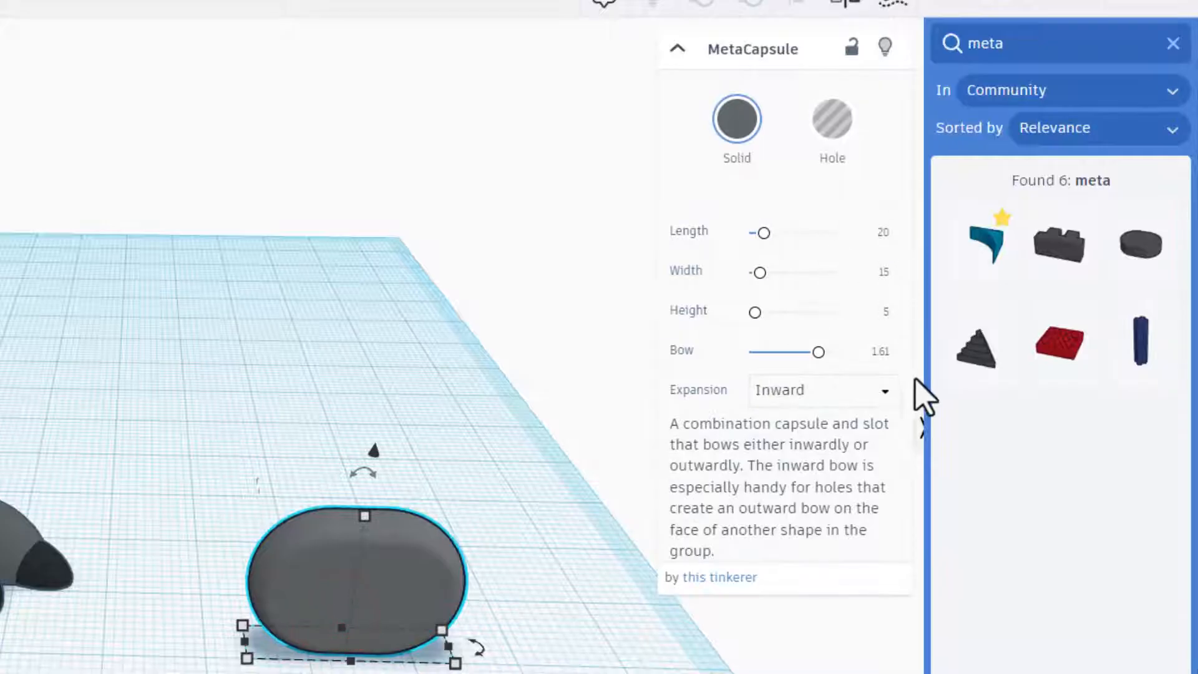
pyautogui.click(941, 642)
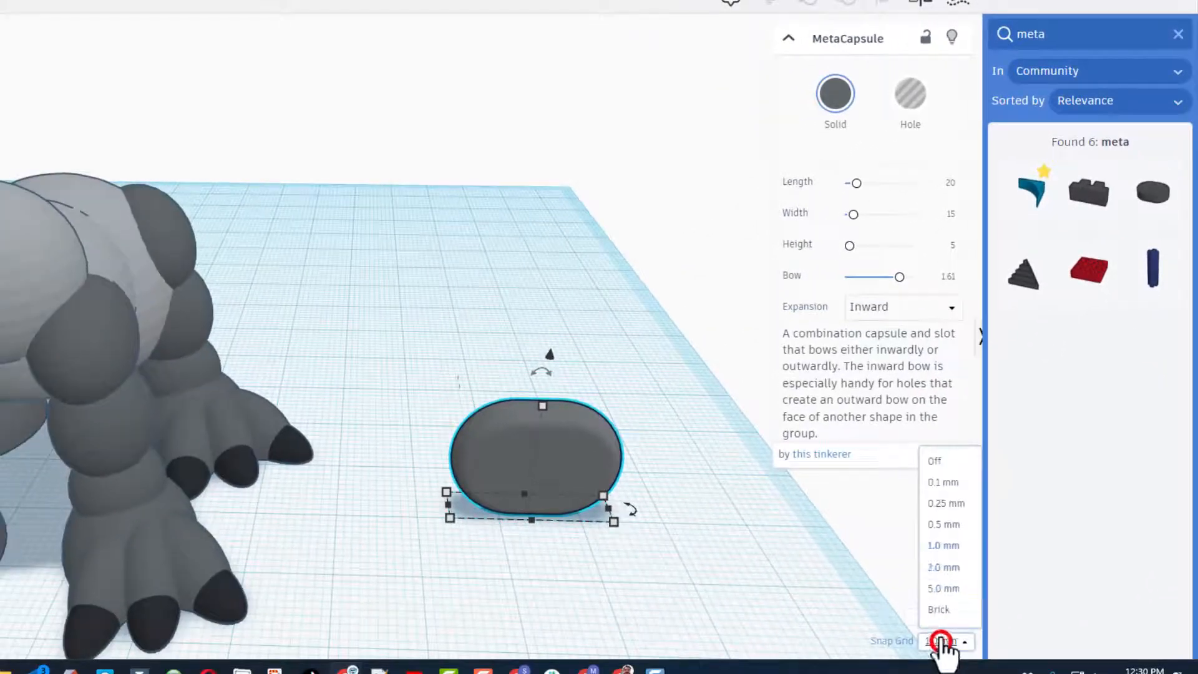
pyautogui.click(955, 549)
# Duplicate the MetaCapsule, nudge the copy back one grid unit, and scale it uniformly about its center to 15.6 mm high.
pyautogui.click(571, 467)
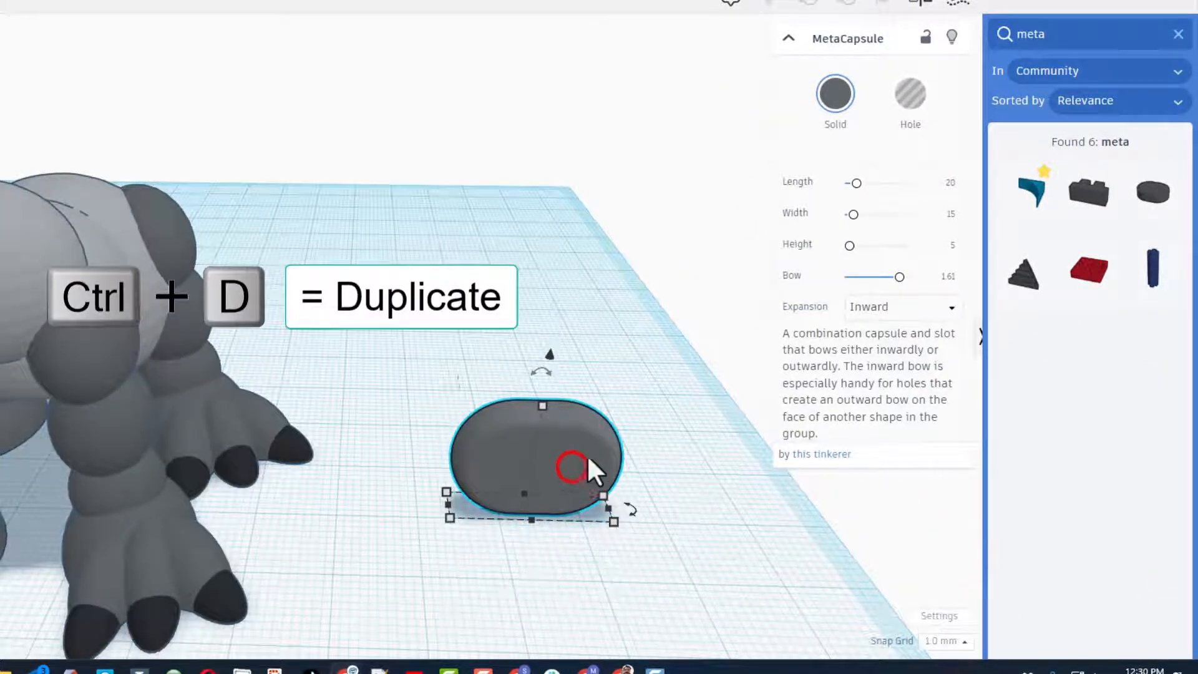
pyautogui.moveTo(588, 453); pyautogui.dragTo(581, 473, button='right')
pyautogui.hotkey('ctrl', 'd')
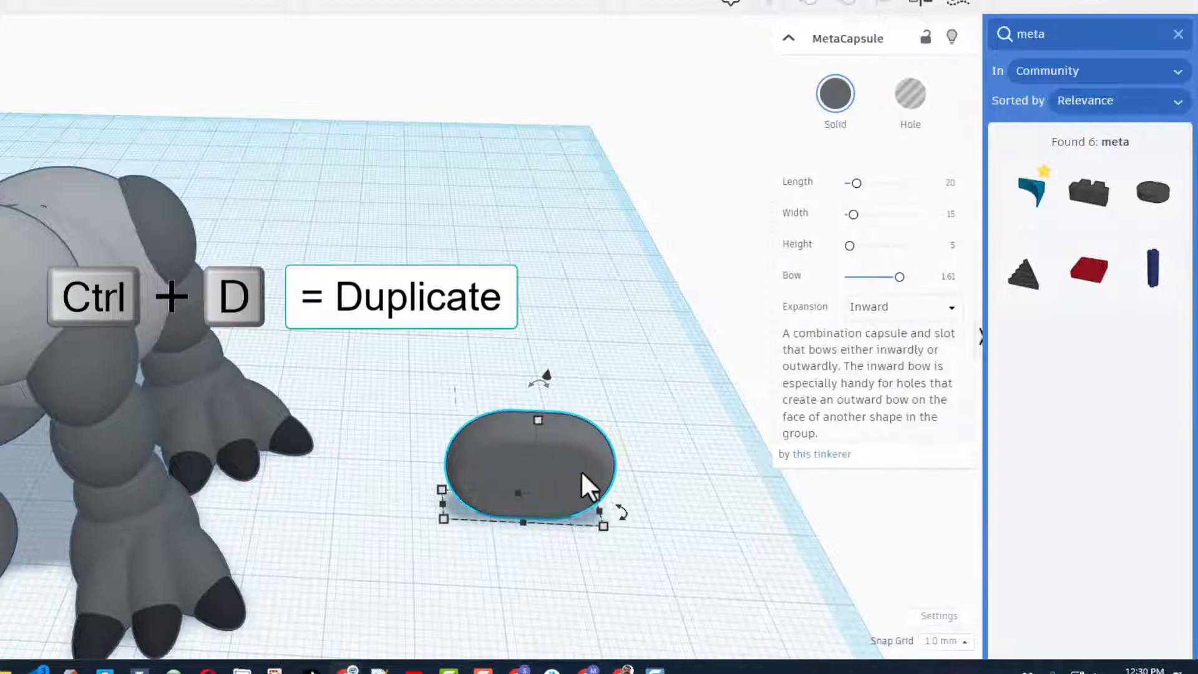
pyautogui.press('Up')
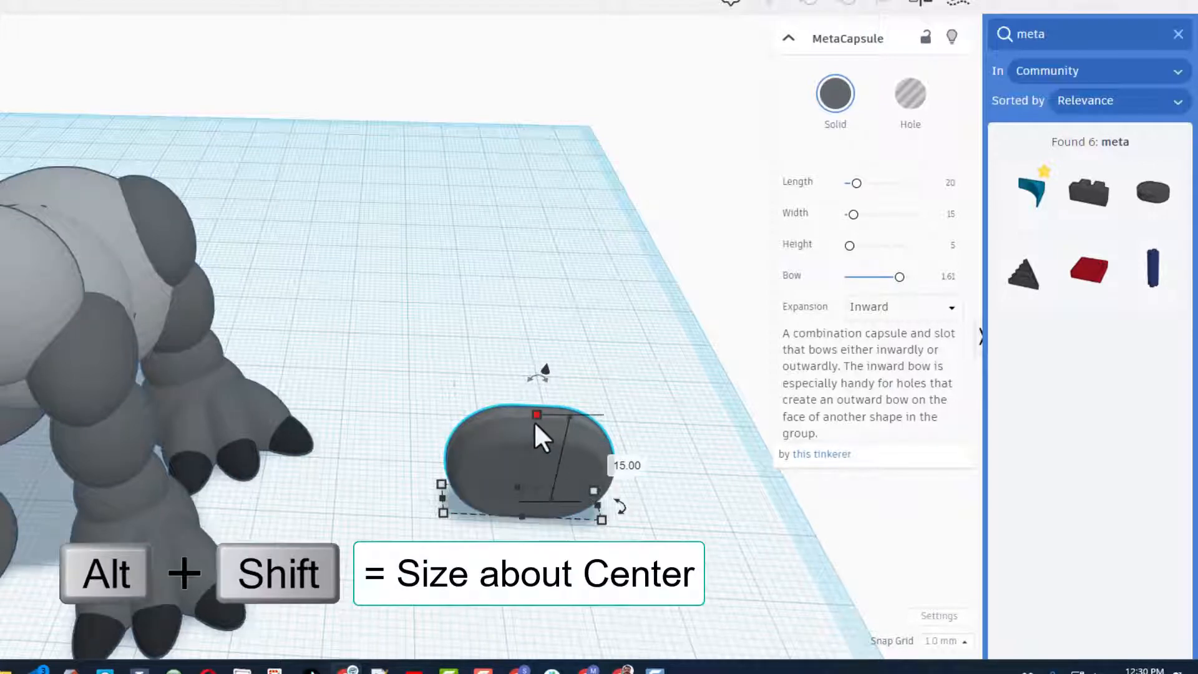
pyautogui.keyDown('alt'); pyautogui.keyDown('shift'); pyautogui.moveTo(533, 415); pyautogui.dragTo(537, 401); pyautogui.keyUp('shift'); pyautogui.keyUp('alt')
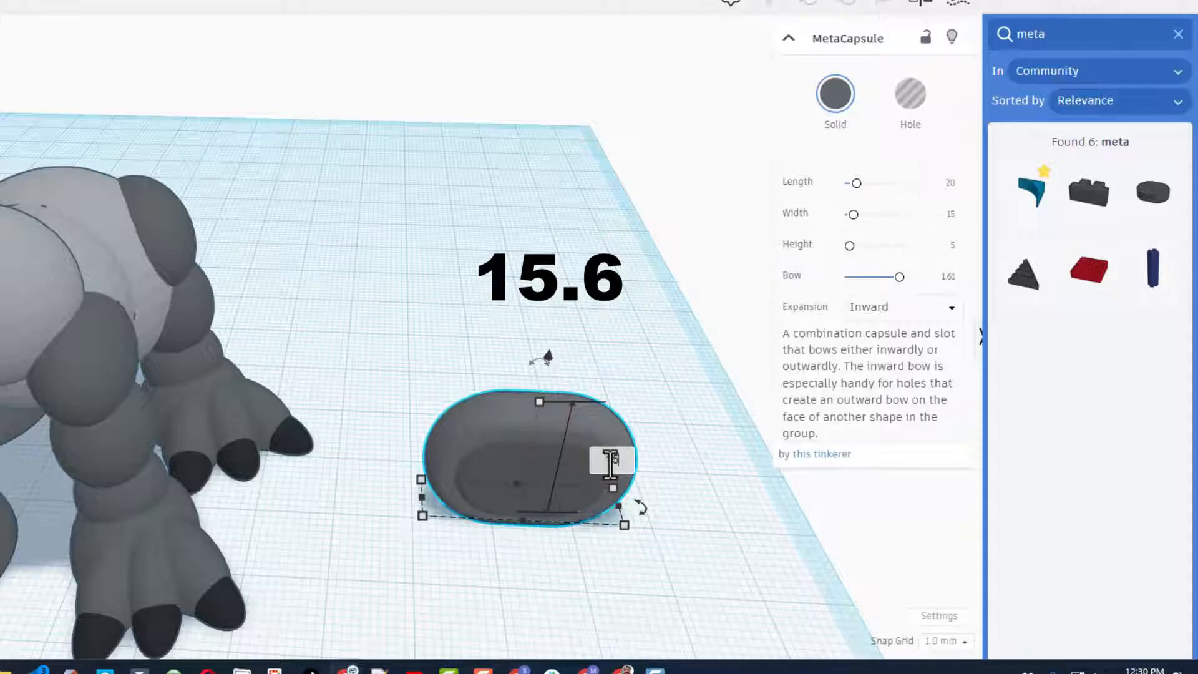
pyautogui.press('Return')
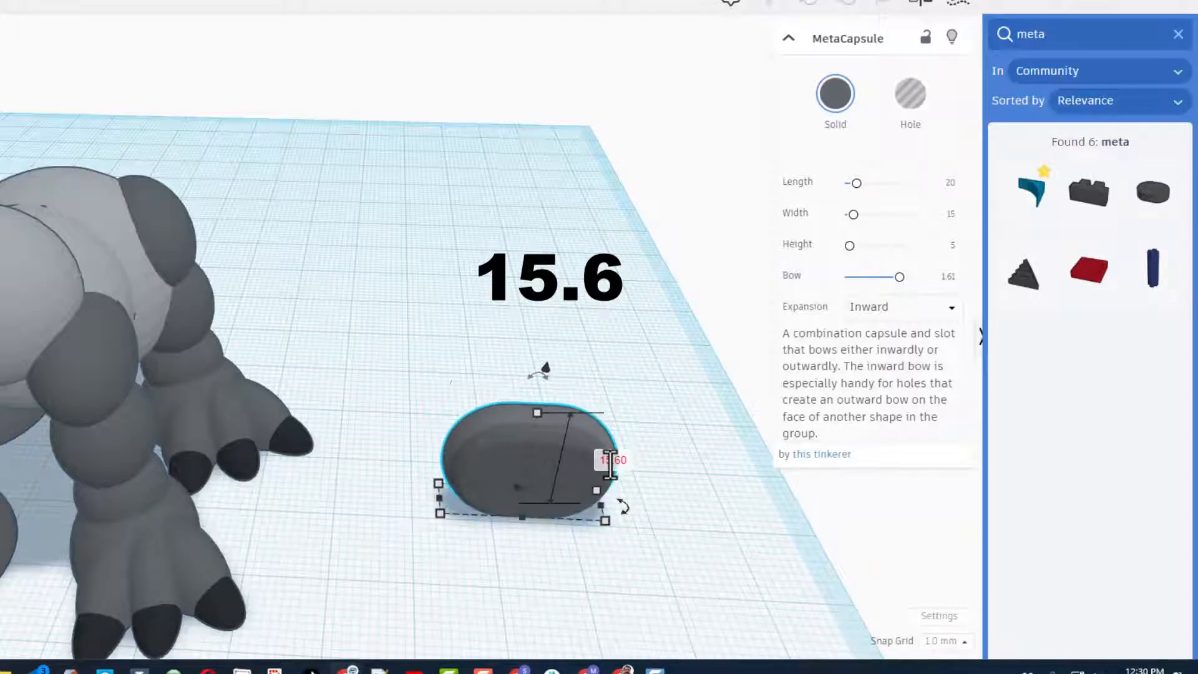
# Repeat the smart duplication of the offset, enlarged MetaCapsule to build a continuous stack that widens toward the back for the head.
pyautogui.hotkey('ctrl', 'd')
pyautogui.hotkey('ctrl', 'd')
pyautogui.hotkey('ctrl', 'd')
pyautogui.hotkey('ctrl', 'd')
pyautogui.hotkey('ctrl', 'd')
pyautogui.hotkey('ctrl', 'd')
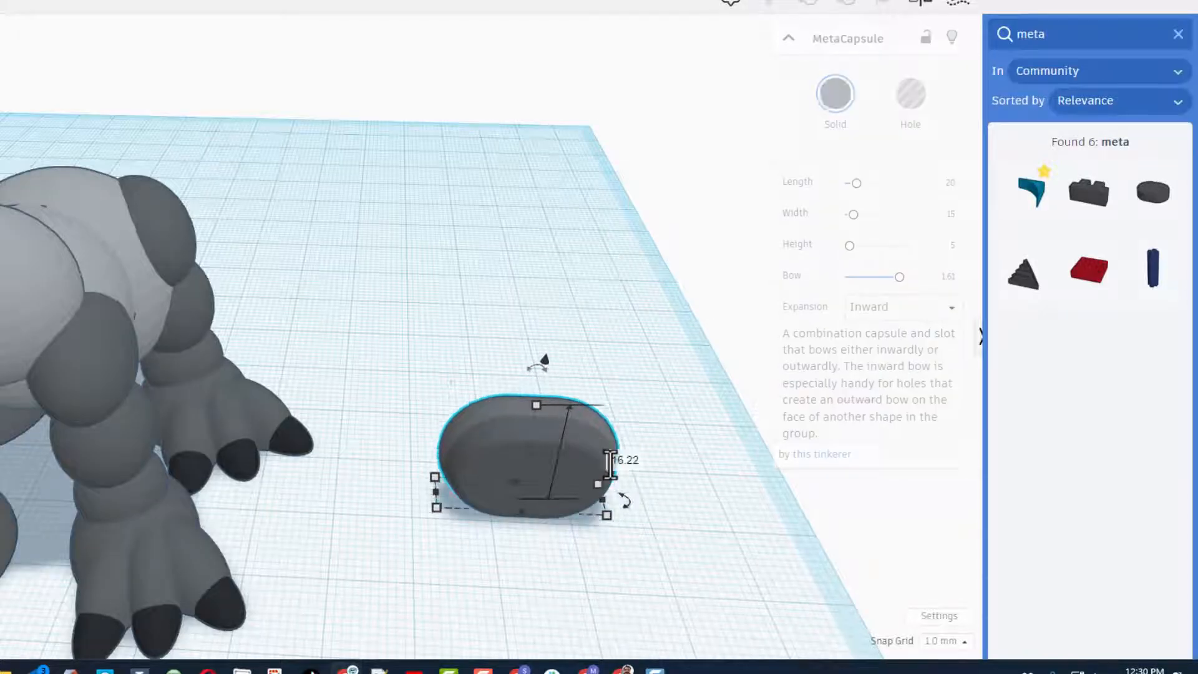
pyautogui.hotkey('ctrl', 'd')
pyautogui.hotkey('ctrl', 'd')
pyautogui.hotkey('ctrl', 'd')
pyautogui.hotkey('ctrl', 'd')
pyautogui.hotkey('ctrl', 'd')
pyautogui.hotkey('ctrl', 'd')
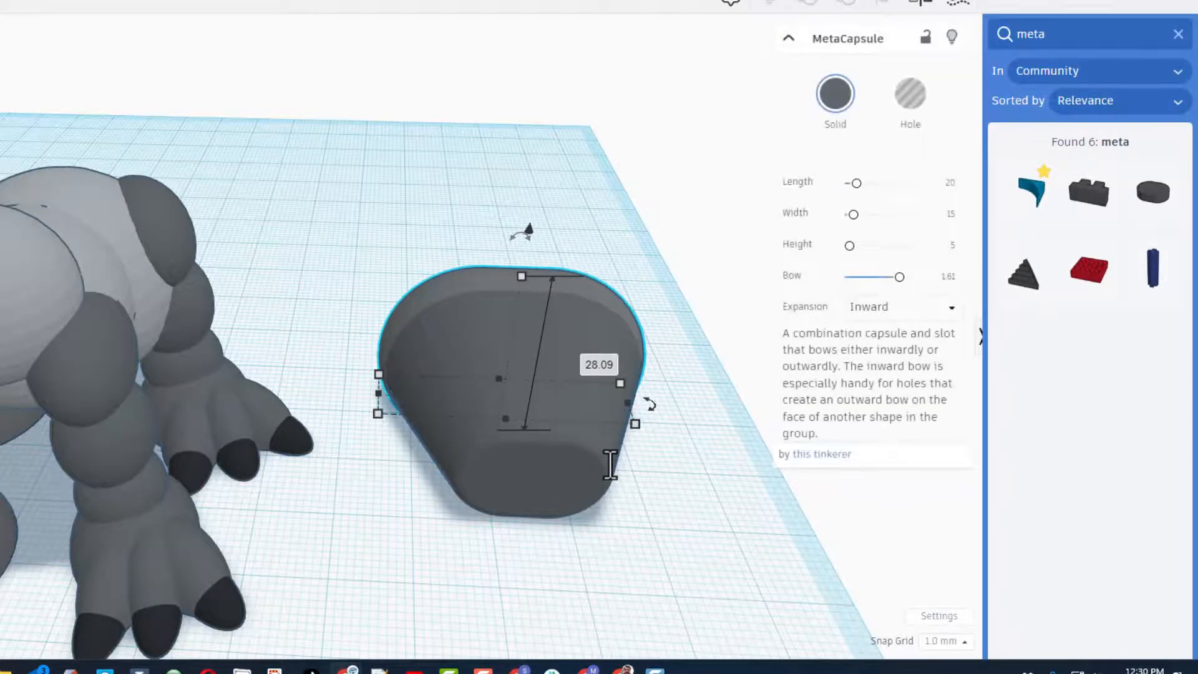
# Flatten the whole stack of 17 MetaCapsules to a height of about 24.55 mm, and close the shape search.
pyautogui.moveTo(630, 524); pyautogui.dragTo(588, 500, button='right')
pyautogui.moveTo(365, 254); pyautogui.dragTo(685, 571)
pyautogui.moveTo(605, 575); pyautogui.dragTo(514, 382, button='right')
pyautogui.click(658, 450)
pyautogui.moveTo(508, 342); pyautogui.dragTo(512, 370)
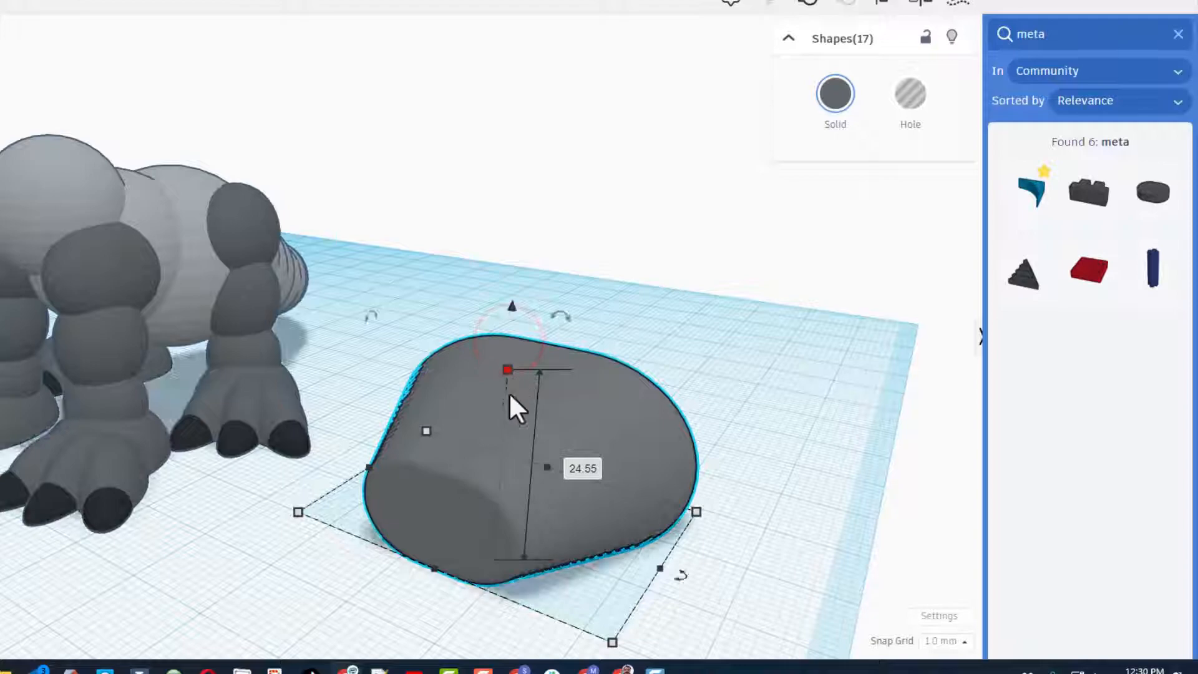
pyautogui.click(326, 550)
pyautogui.moveTo(358, 564); pyautogui.dragTo(493, 503, button='right')
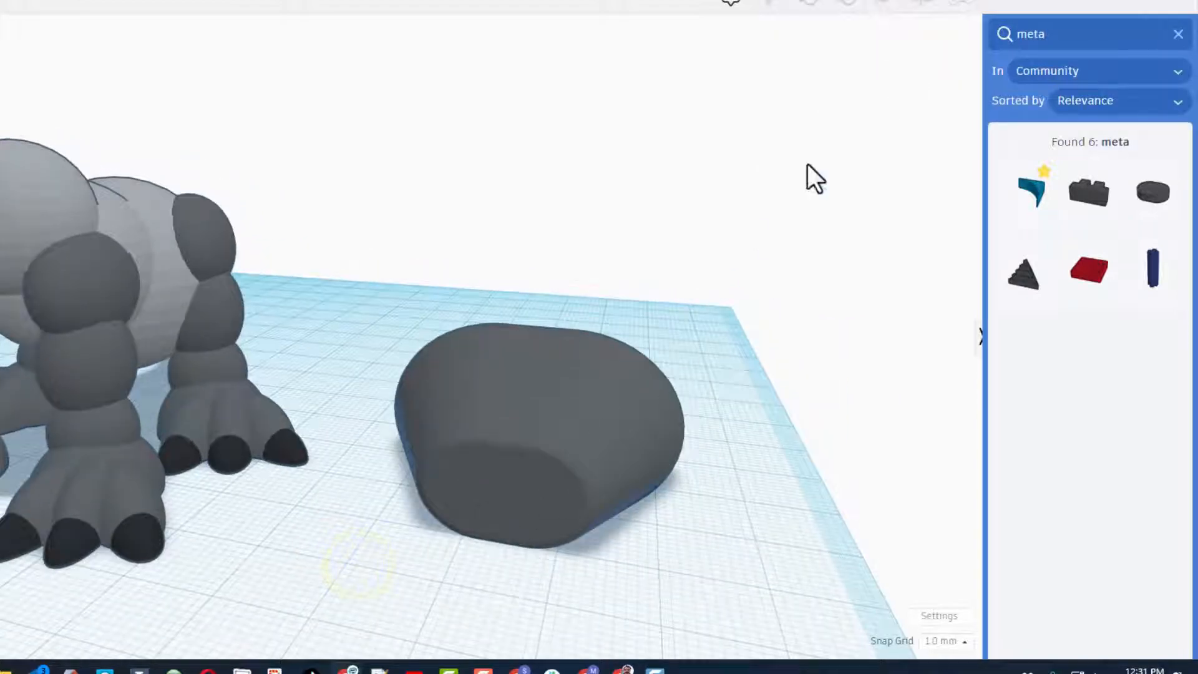
pyautogui.click(1181, 33)
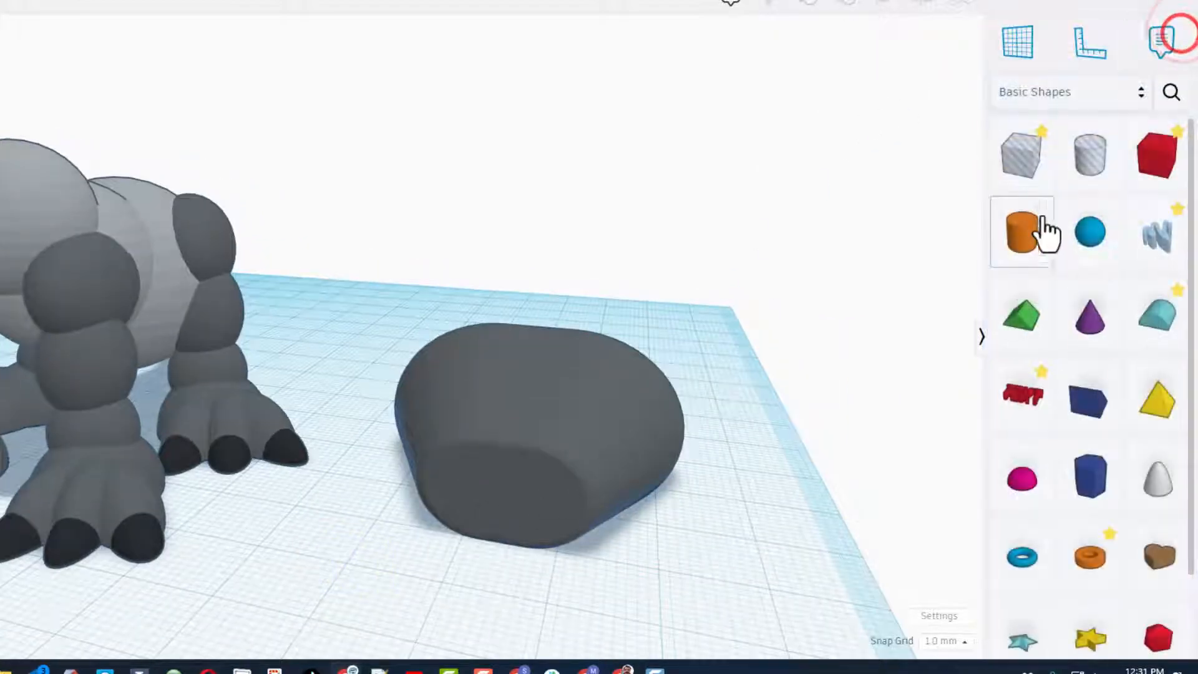
# Place a sphere on the narrow front face of the head, sunk into the stack, and return to the base workplane.
pyautogui.moveTo(1089, 235); pyautogui.dragTo(492, 499)
pyautogui.moveTo(493, 499); pyautogui.dragTo(365, 493, button='right')
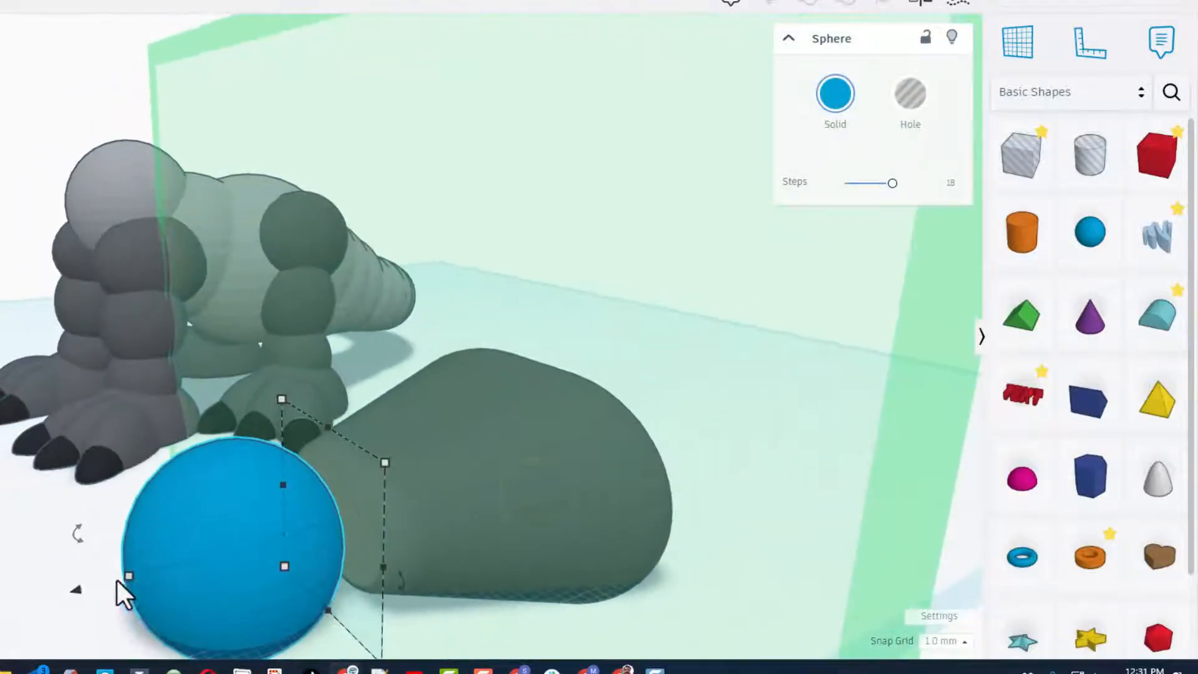
pyautogui.moveTo(79, 585); pyautogui.dragTo(280, 578)
pyautogui.moveTo(280, 577); pyautogui.dragTo(581, 525, button='right')
pyautogui.click(588, 523)
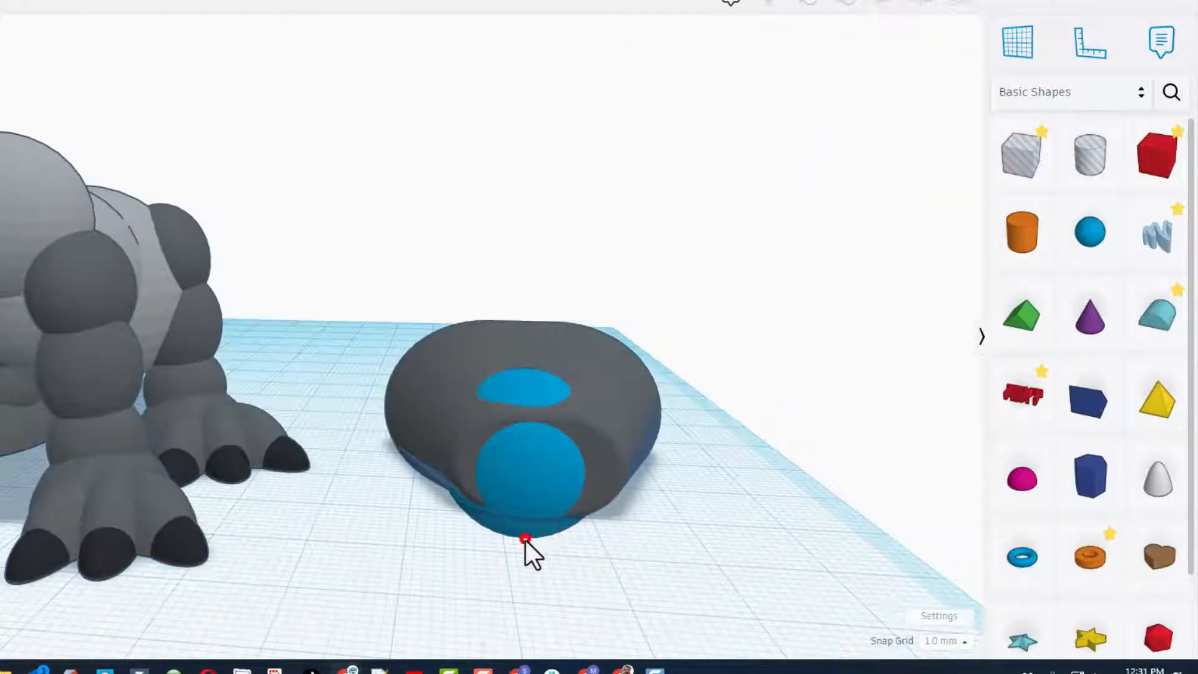
# Reduce the front sphere's height slightly and nudge it so it sits centered in the narrow end of the head.
pyautogui.click(538, 392)
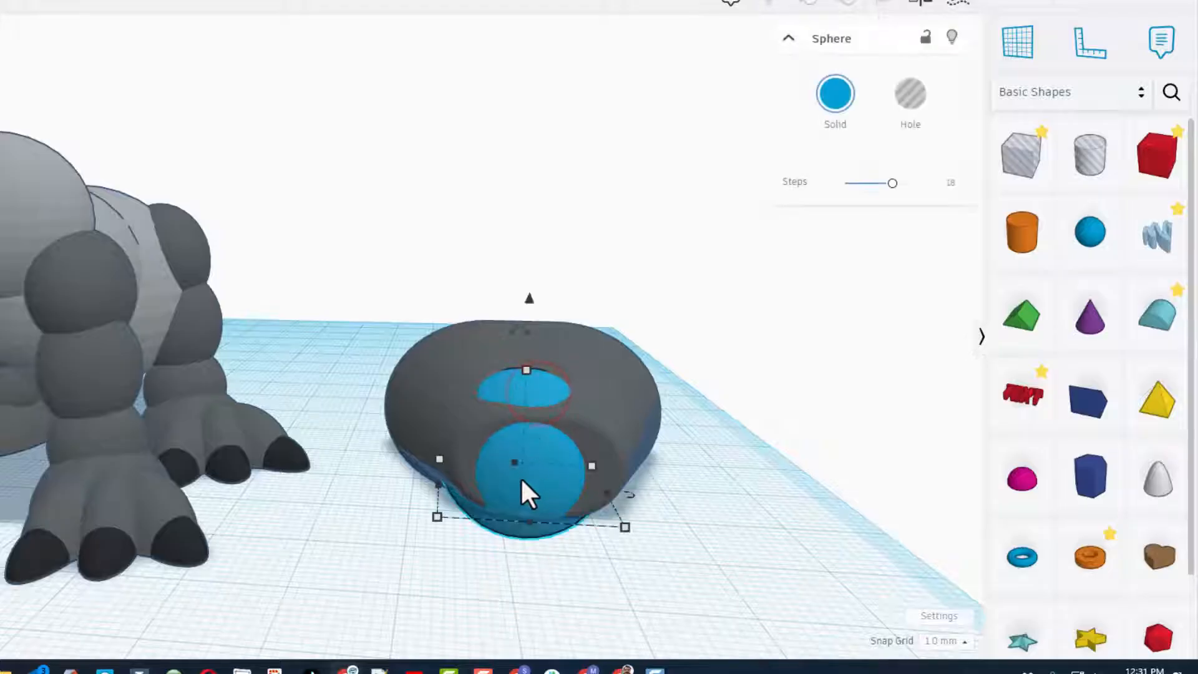
pyautogui.moveTo(526, 371); pyautogui.dragTo(521, 400)
pyautogui.press('Right')
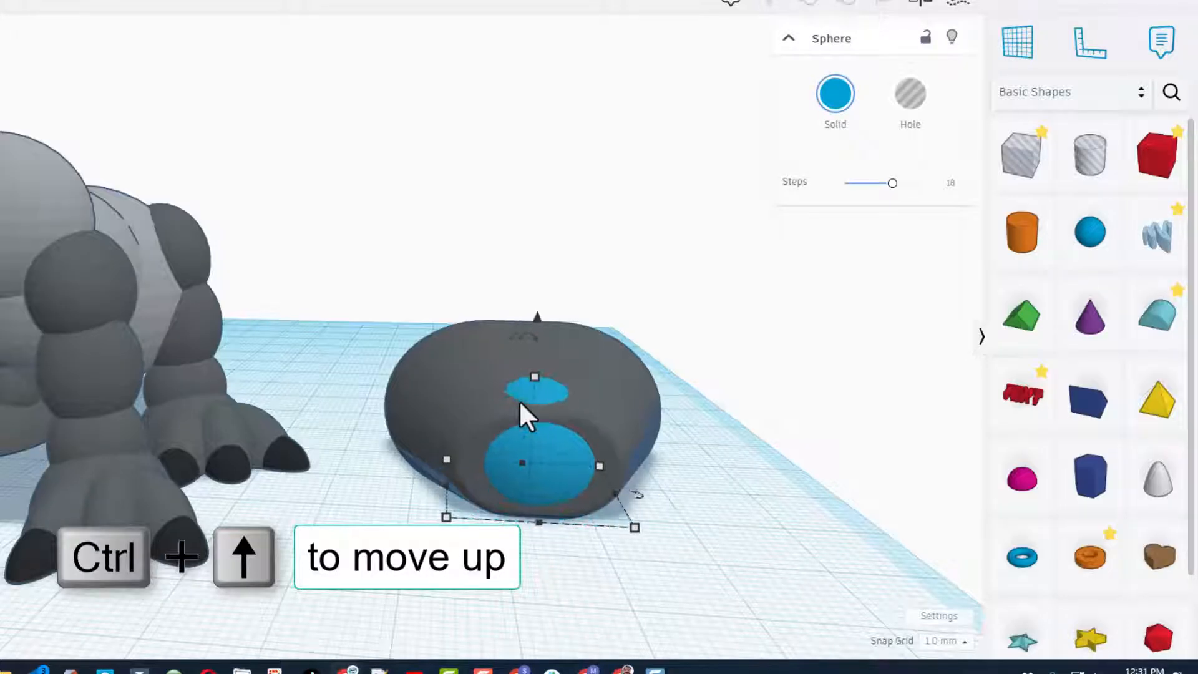
pyautogui.press('Right')
pyautogui.press('Left')
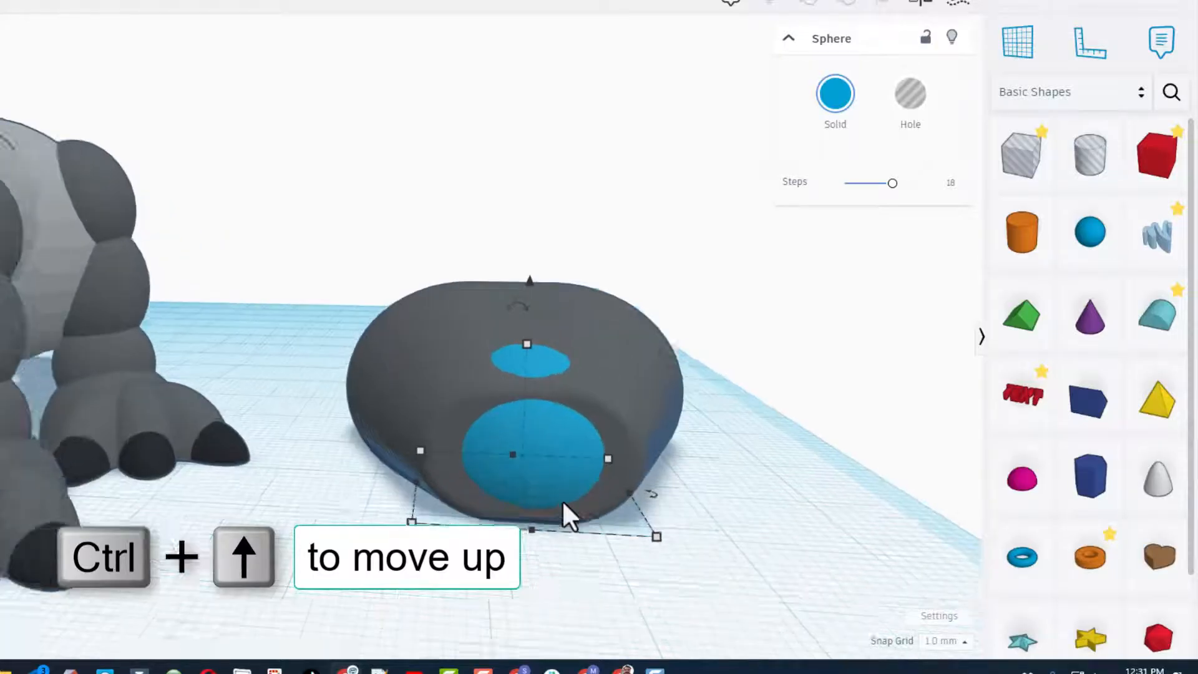
pyautogui.moveTo(562, 505)
pyautogui.mouseDown(button='right')
pyautogui.moveTo(134, 543)
pyautogui.moveTo(377, 499)
pyautogui.moveTo(428, 514)
pyautogui.moveTo(402, 512)
pyautogui.mouseUp(button='right')
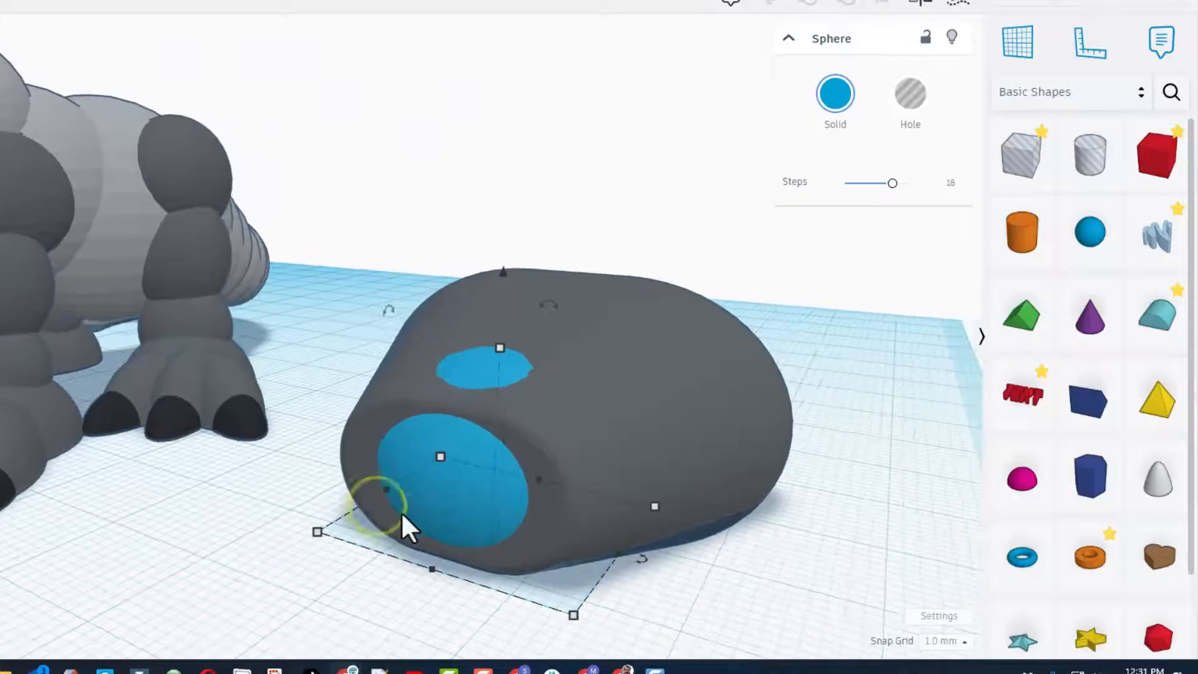
# Move the sphere forward out of the narrow end, then flatten and raise it to form a rounded snout.
pyautogui.press('Down')
pyautogui.press('Down')
pyautogui.press('Down')
pyautogui.press('Down')
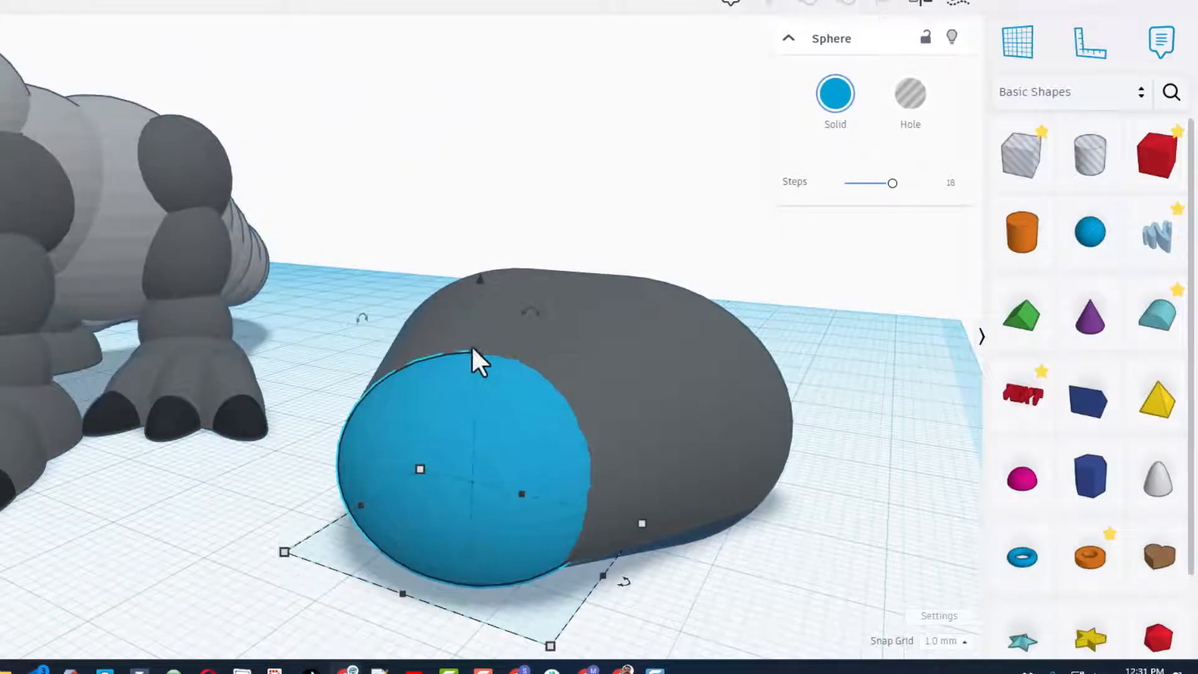
pyautogui.moveTo(472, 349); pyautogui.dragTo(443, 462)
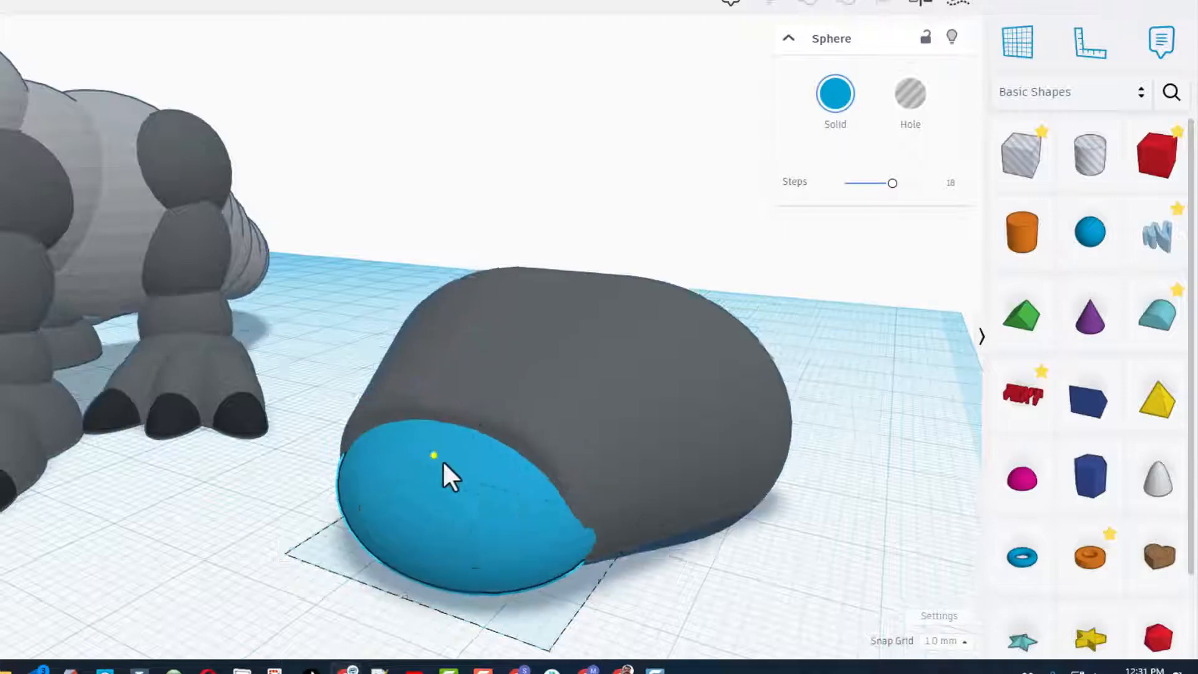
pyautogui.moveTo(443, 461); pyautogui.dragTo(555, 450, button='right')
pyautogui.hotkey('ctrl', 'Up')
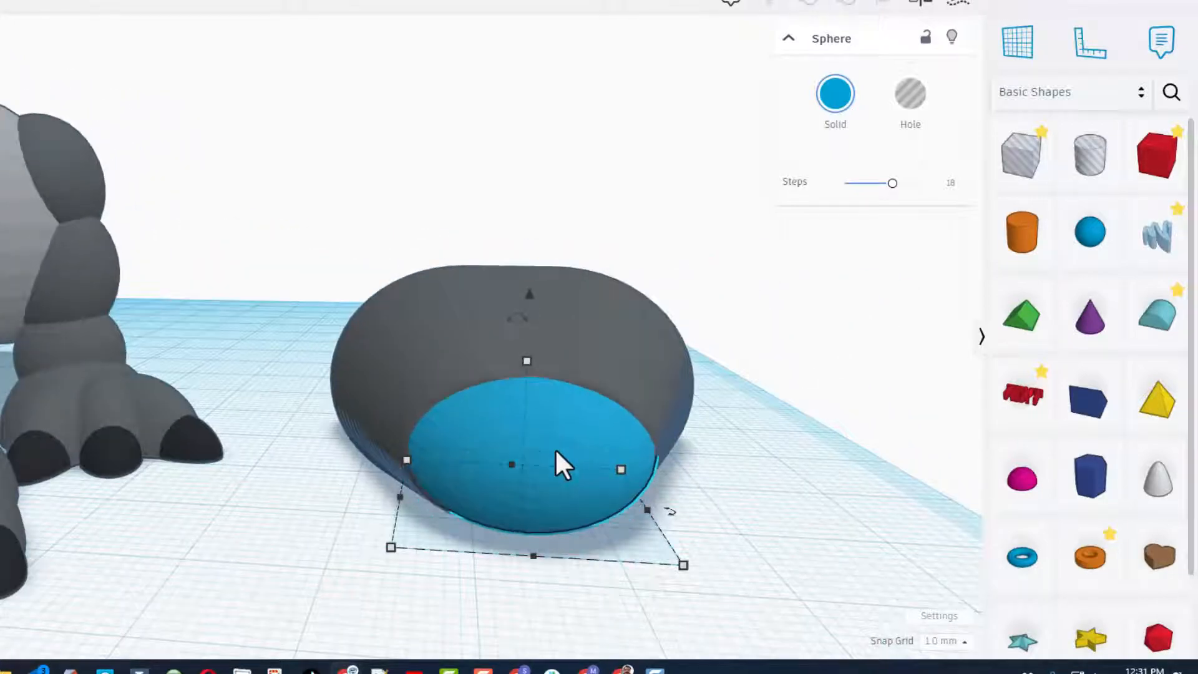
# Set the snap grid to 0.1 mm, nudge the snout sphere slightly, and narrow it to 19.95 mm.
pyautogui.click(937, 642)
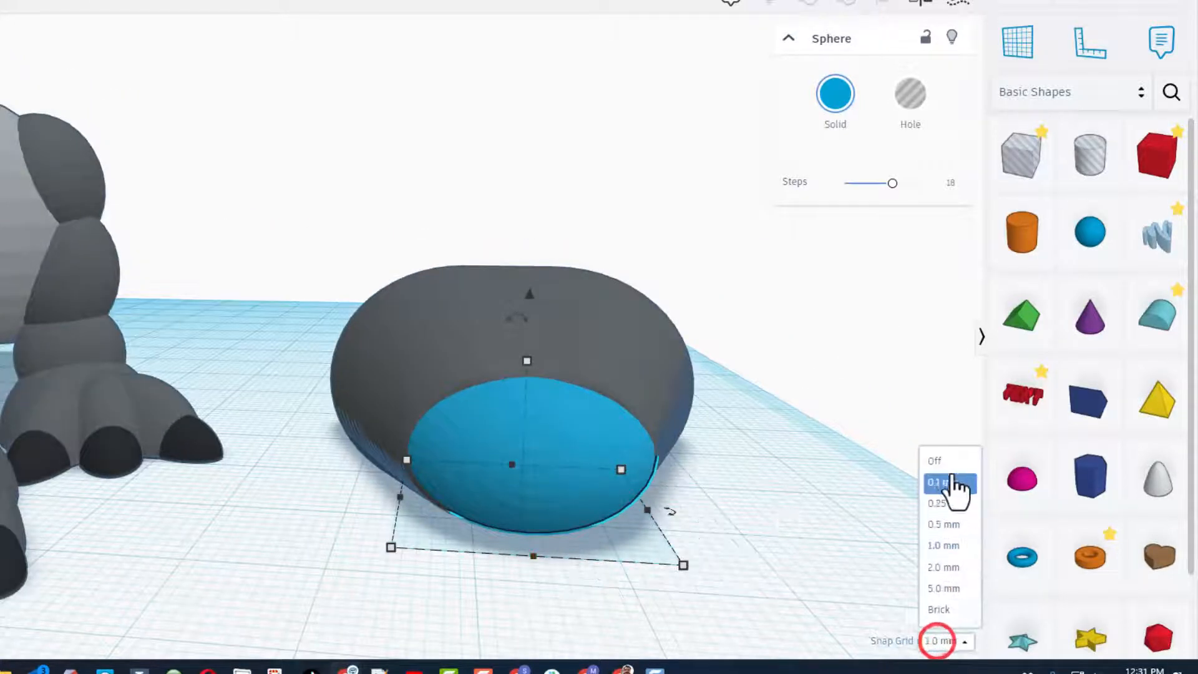
pyautogui.click(949, 487)
pyautogui.hotkey('ctrl', 'Up')
pyautogui.hotkey('ctrl', 'Up')
pyautogui.hotkey('ctrl', 'Up')
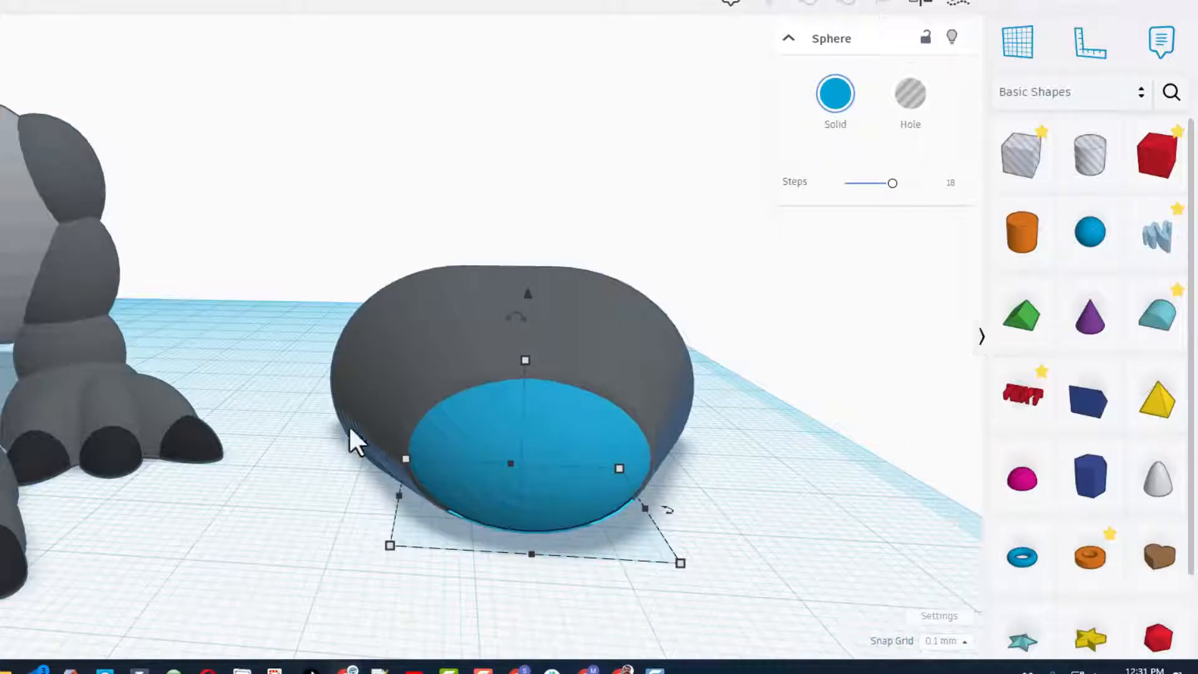
pyautogui.click(643, 518)
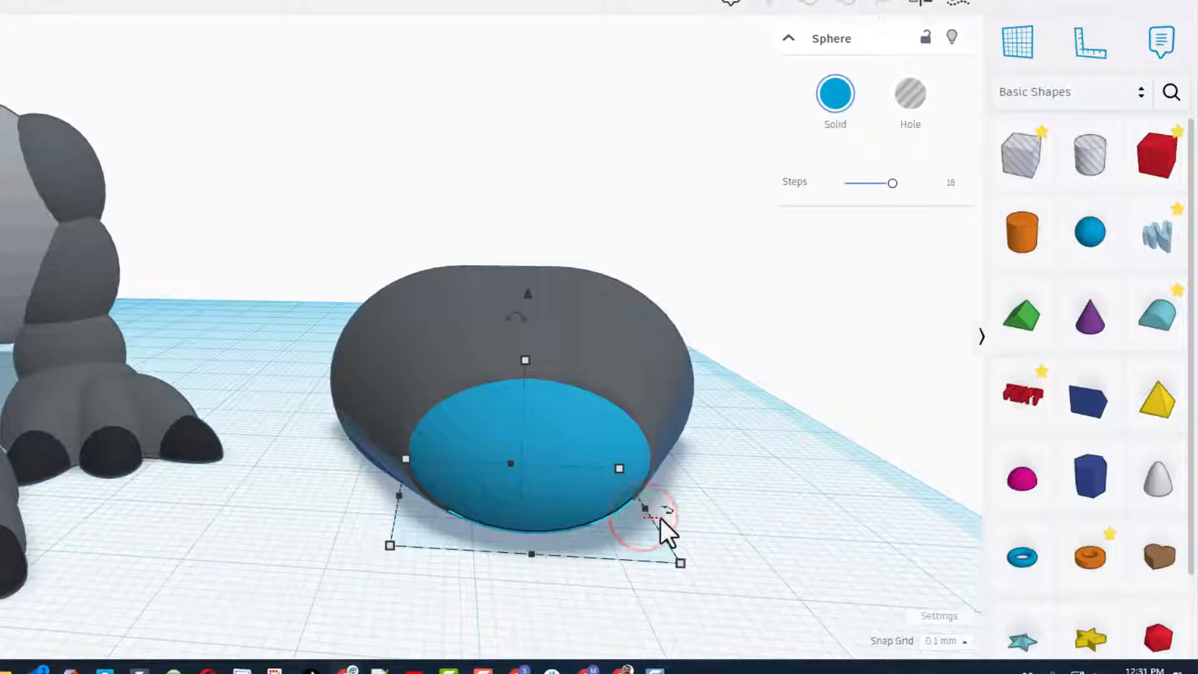
pyautogui.click(592, 488)
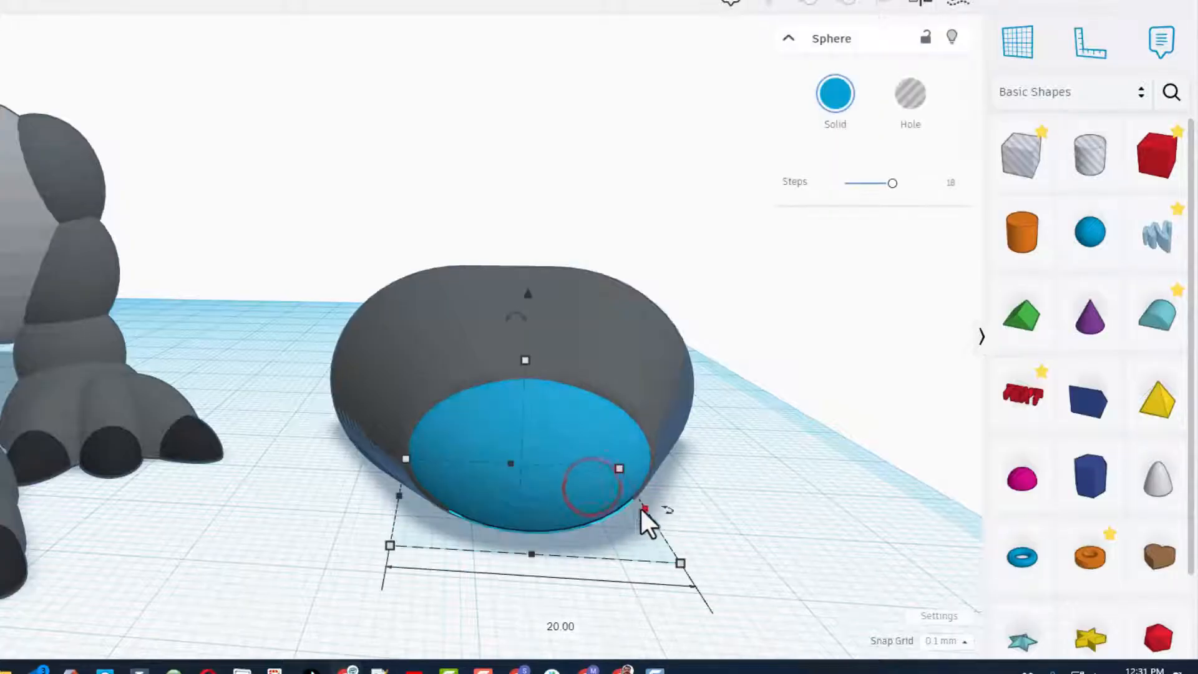
pyautogui.moveTo(641, 507); pyautogui.dragTo(623, 482)
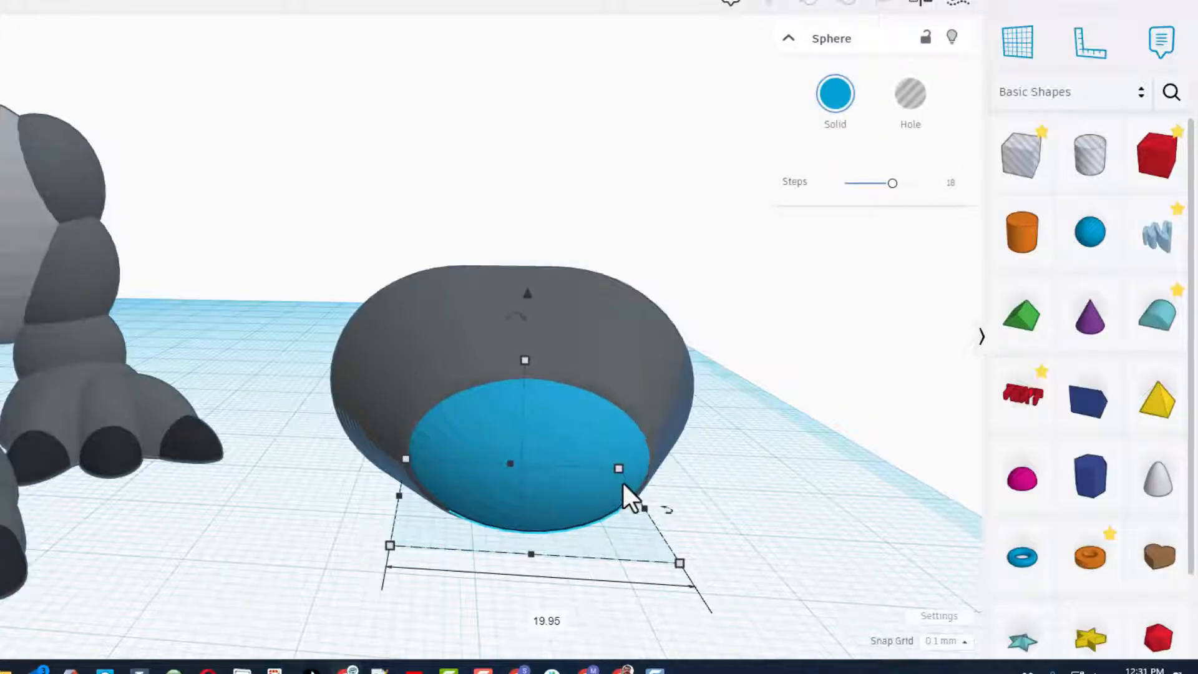
# Fine-tune the snout sphere's height and depth to blend with the head, and bring its width to 19.80 mm.
pyautogui.moveTo(526, 358); pyautogui.dragTo(529, 353)
pyautogui.moveTo(551, 444); pyautogui.dragTo(637, 546, button='right')
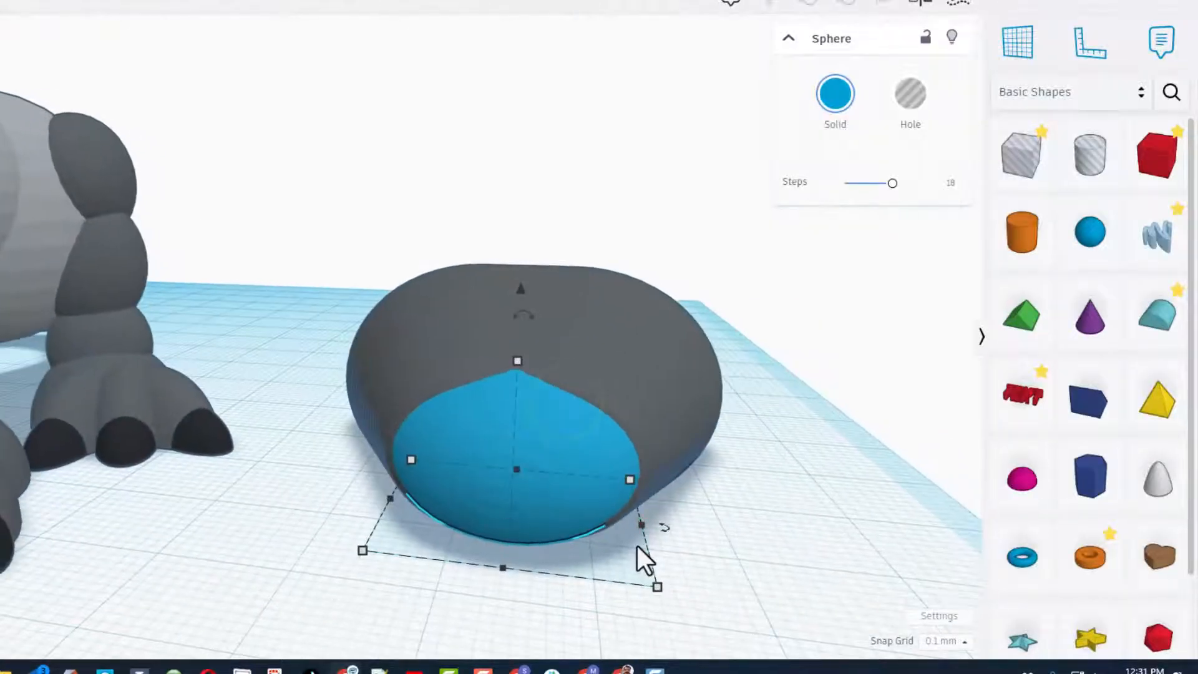
pyautogui.moveTo(639, 529); pyautogui.dragTo(634, 513)
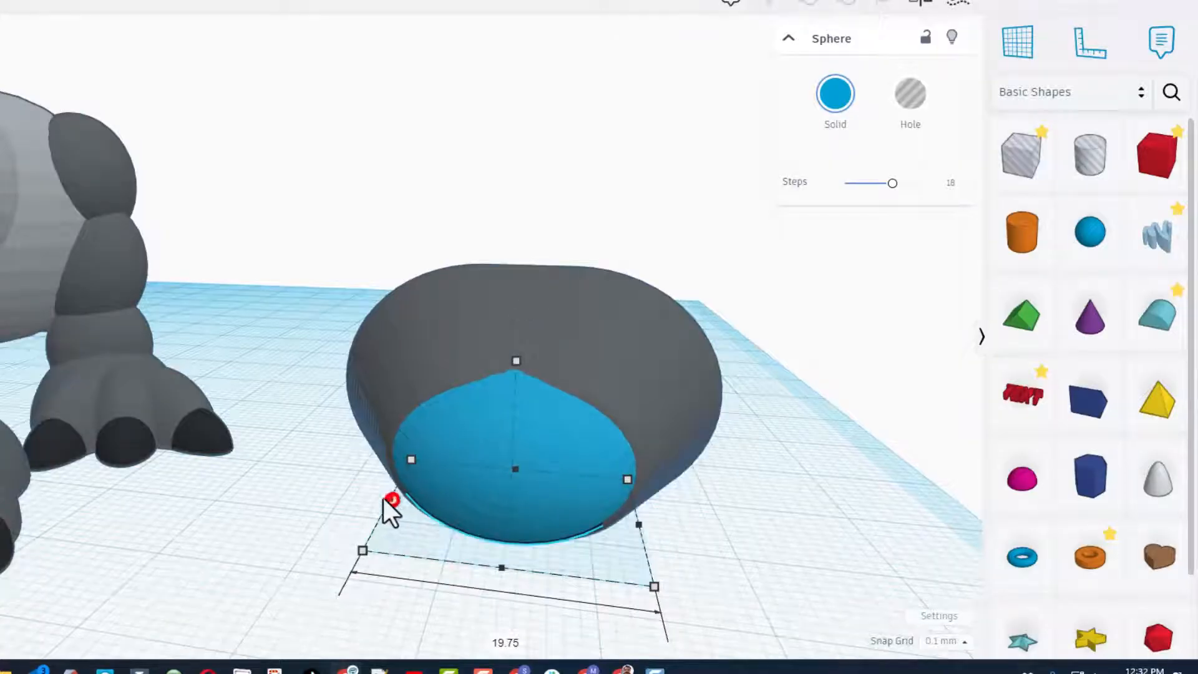
pyautogui.moveTo(390, 498); pyautogui.dragTo(394, 499)
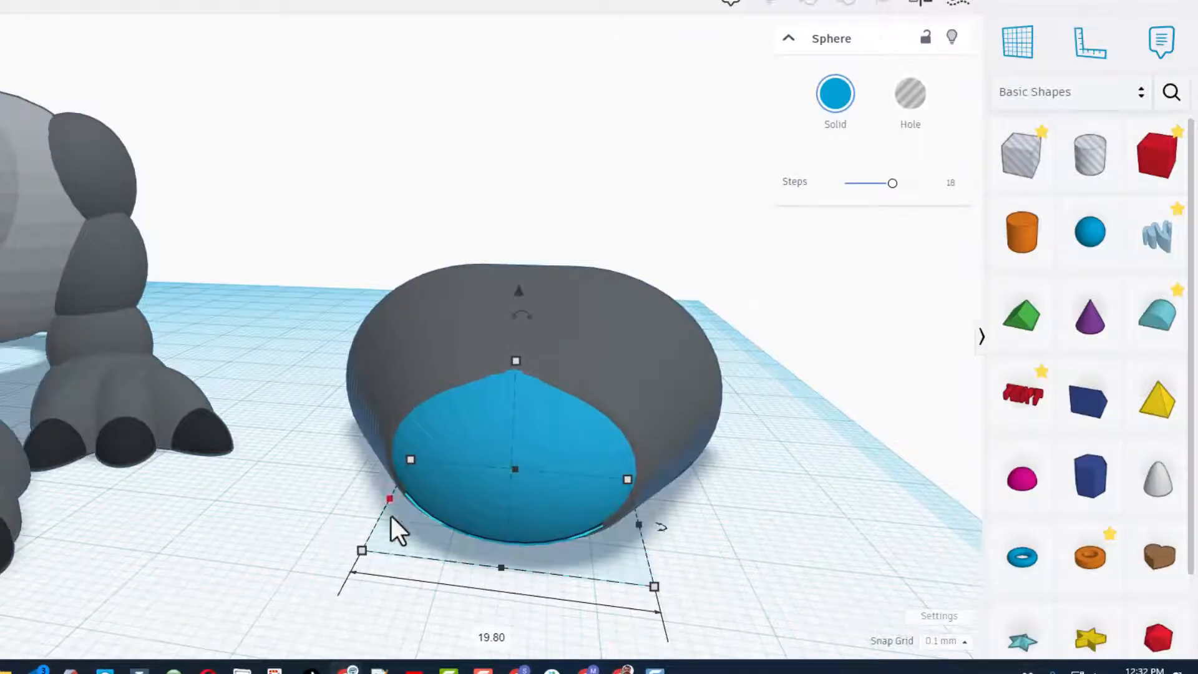
pyautogui.moveTo(391, 516)
pyautogui.mouseDown(button='right')
pyautogui.moveTo(271, 582)
pyautogui.moveTo(259, 572)
pyautogui.moveTo(293, 549)
pyautogui.moveTo(419, 575)
pyautogui.moveTo(402, 534)
pyautogui.mouseUp(button='right')
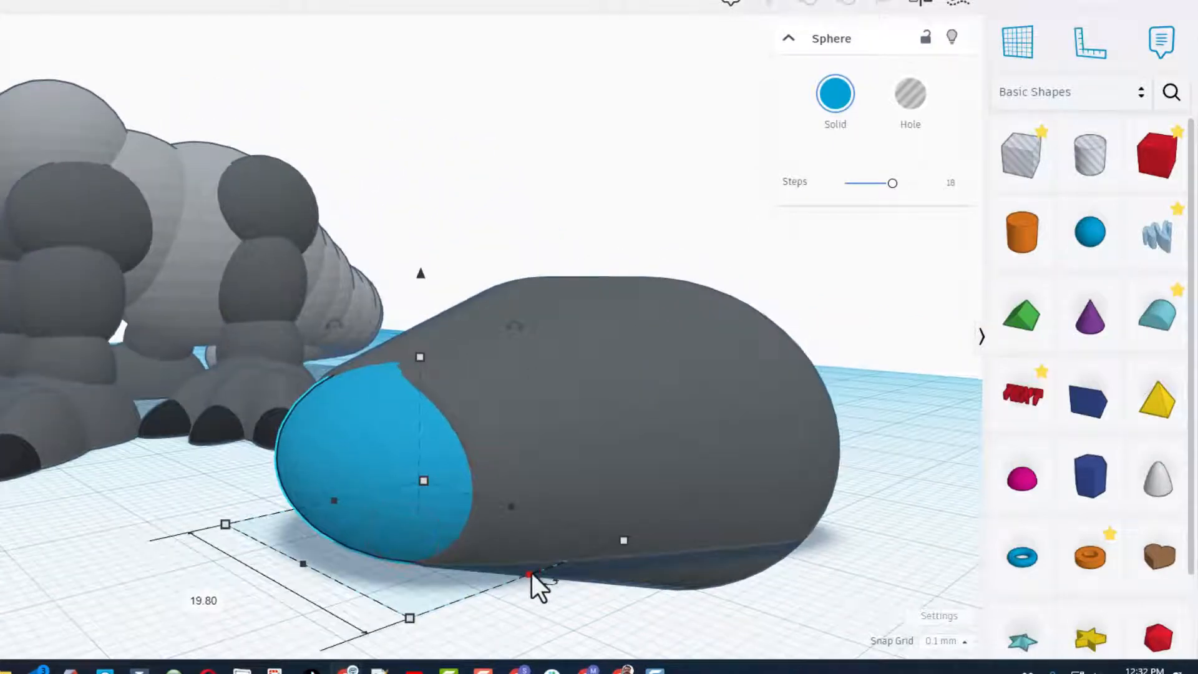
pyautogui.moveTo(532, 572); pyautogui.dragTo(527, 593)
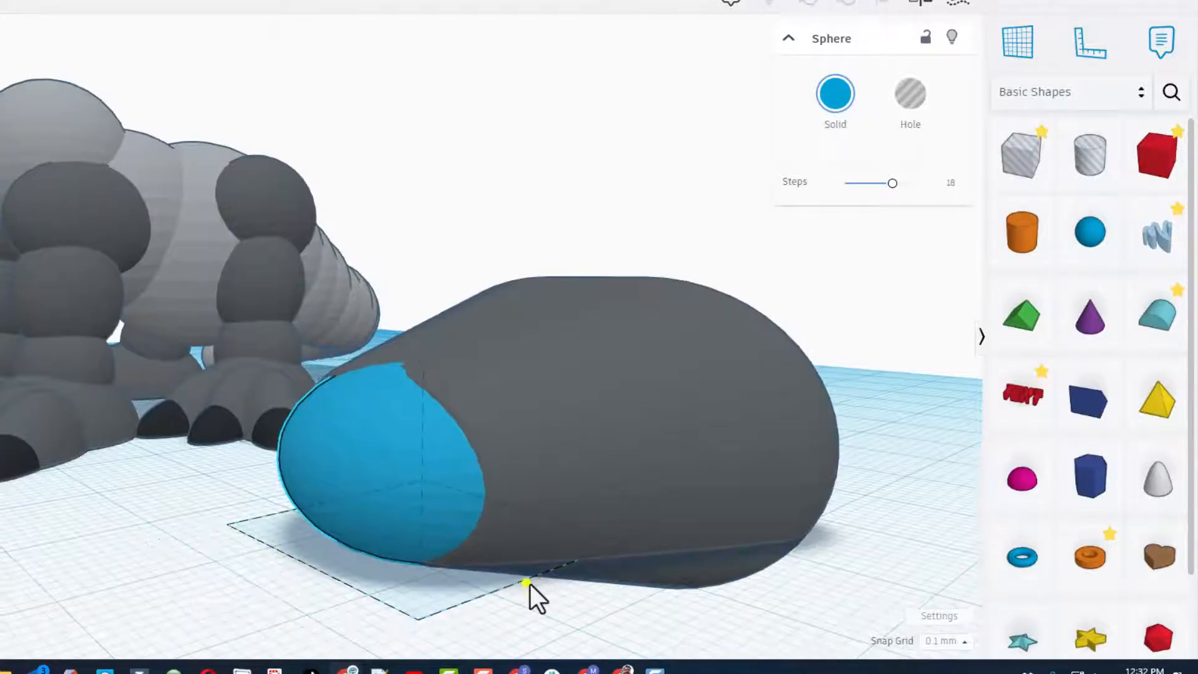
# Place another sphere on the wide back face of the head and push it partly into the stack.
pyautogui.moveTo(524, 577)
pyautogui.mouseDown(button='right')
pyautogui.moveTo(396, 644)
pyautogui.moveTo(417, 620)
pyautogui.moveTo(323, 578)
pyautogui.mouseUp(button='right')
pyautogui.moveTo(757, 441); pyautogui.dragTo(709, 458, button='right')
pyautogui.moveTo(726, 538); pyautogui.dragTo(287, 473, button='middle')
pyautogui.moveTo(466, 515); pyautogui.dragTo(327, 511, button='right')
pyautogui.moveTo(1069, 256); pyautogui.dragTo(212, 391)
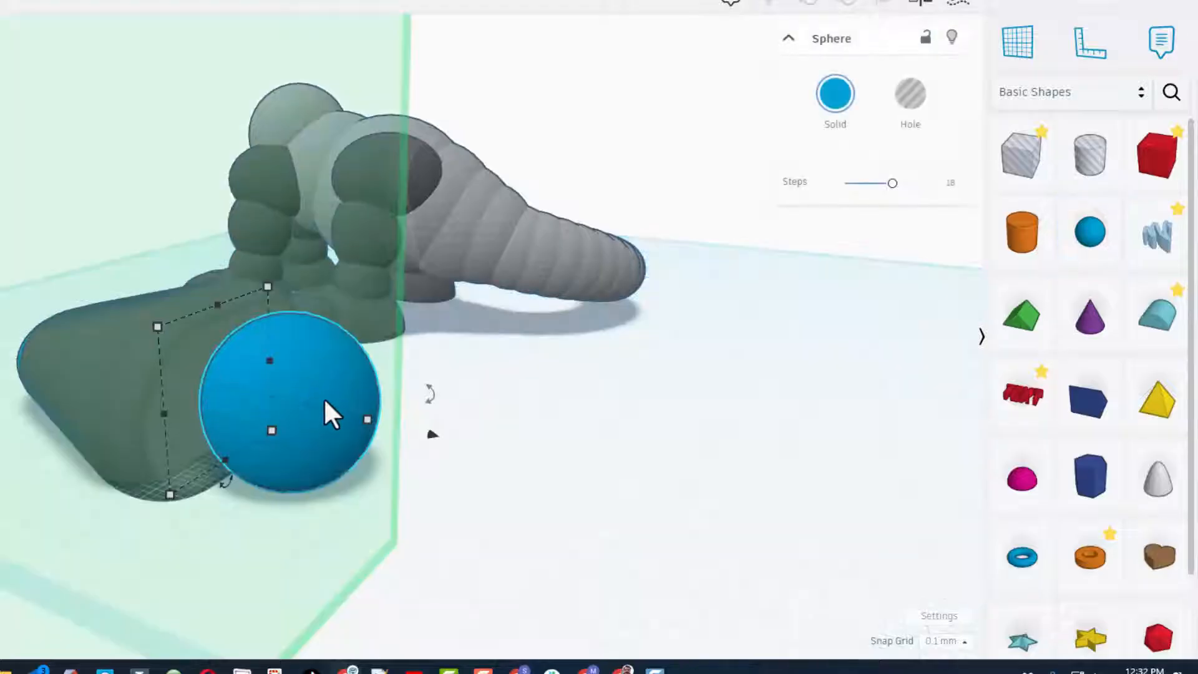
pyautogui.moveTo(433, 435); pyautogui.dragTo(343, 428)
pyautogui.moveTo(341, 425); pyautogui.dragTo(141, 386, button='right')
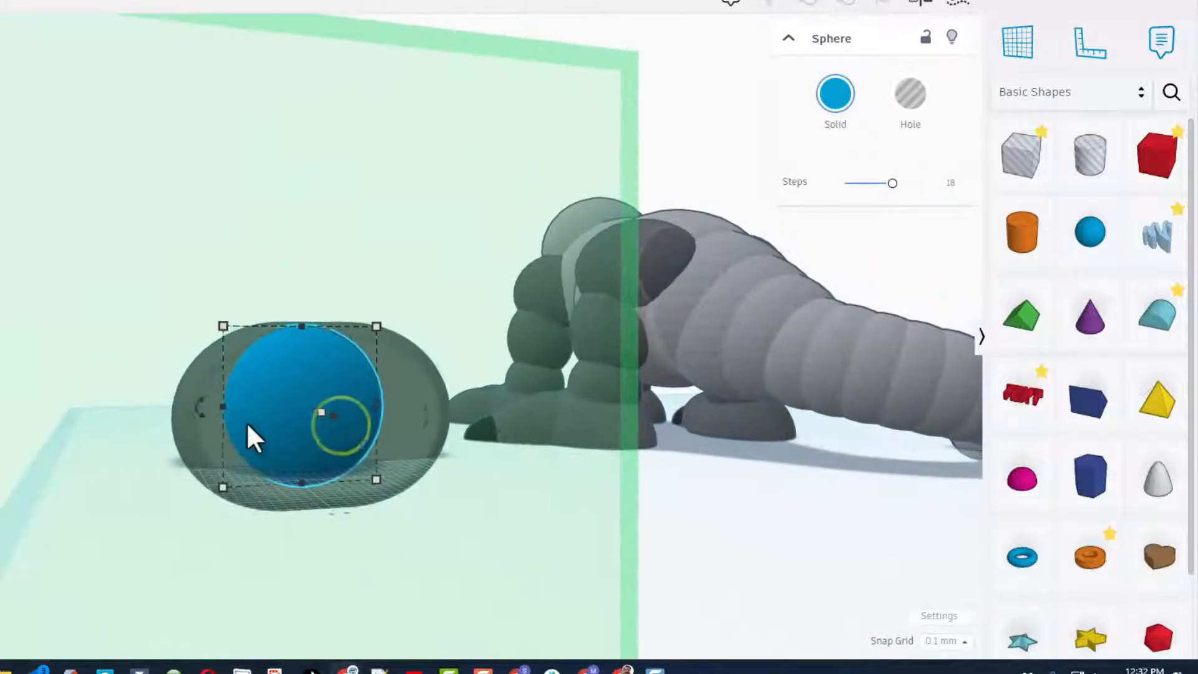
# Stretch the rear sphere to span the width and height of the head's back and flatten its depth to about 14.80 mm.
pyautogui.moveTo(207, 409); pyautogui.dragTo(181, 408)
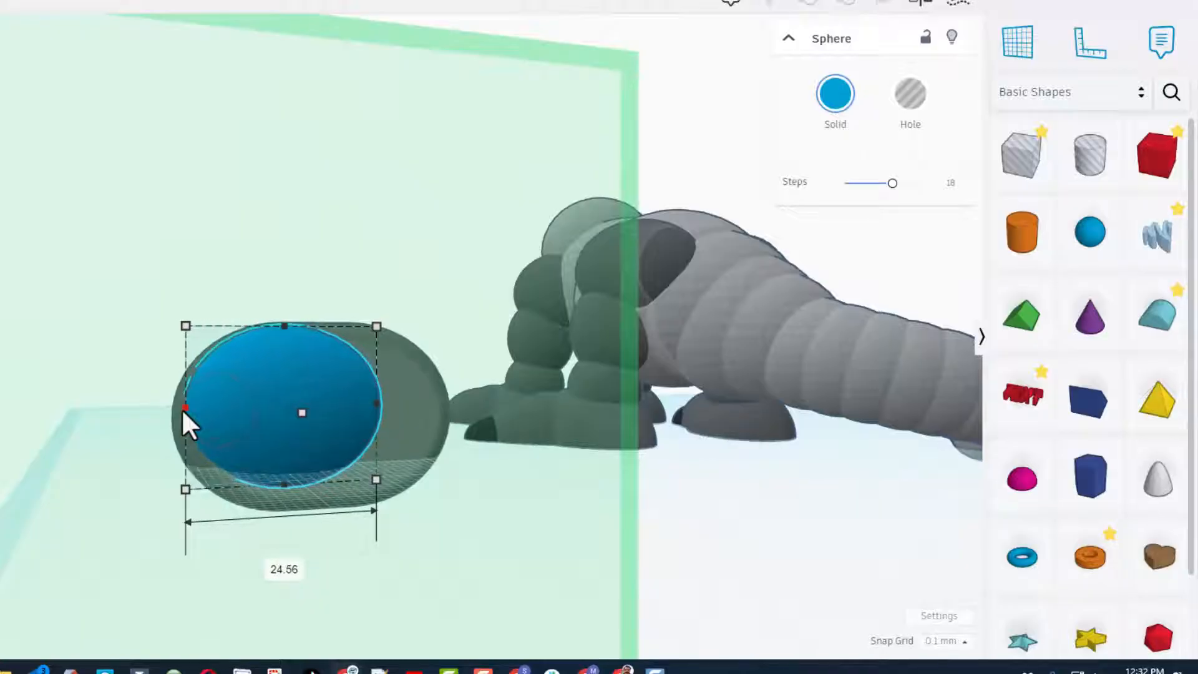
pyautogui.moveTo(427, 419); pyautogui.dragTo(277, 493, button='right')
pyautogui.moveTo(449, 342); pyautogui.dragTo(529, 348)
pyautogui.moveTo(489, 426); pyautogui.dragTo(428, 521, button='right')
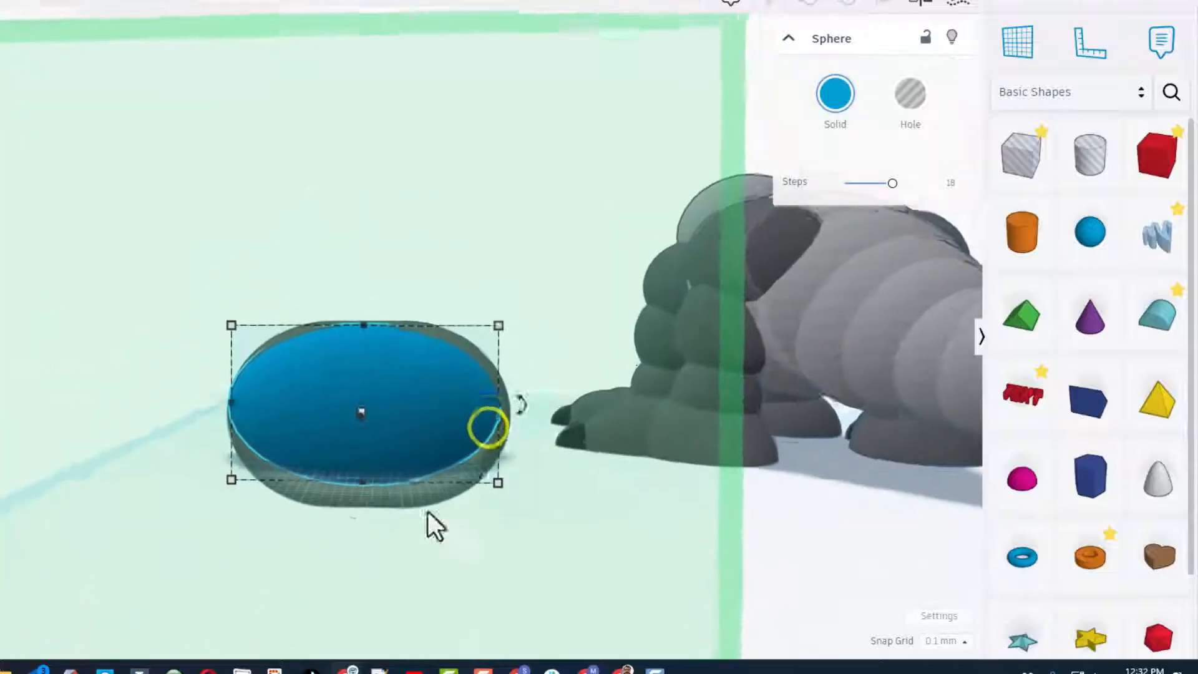
pyautogui.moveTo(360, 488); pyautogui.dragTo(354, 514)
pyautogui.moveTo(354, 515); pyautogui.dragTo(452, 524, button='right')
pyautogui.moveTo(288, 426); pyautogui.dragTo(244, 421)
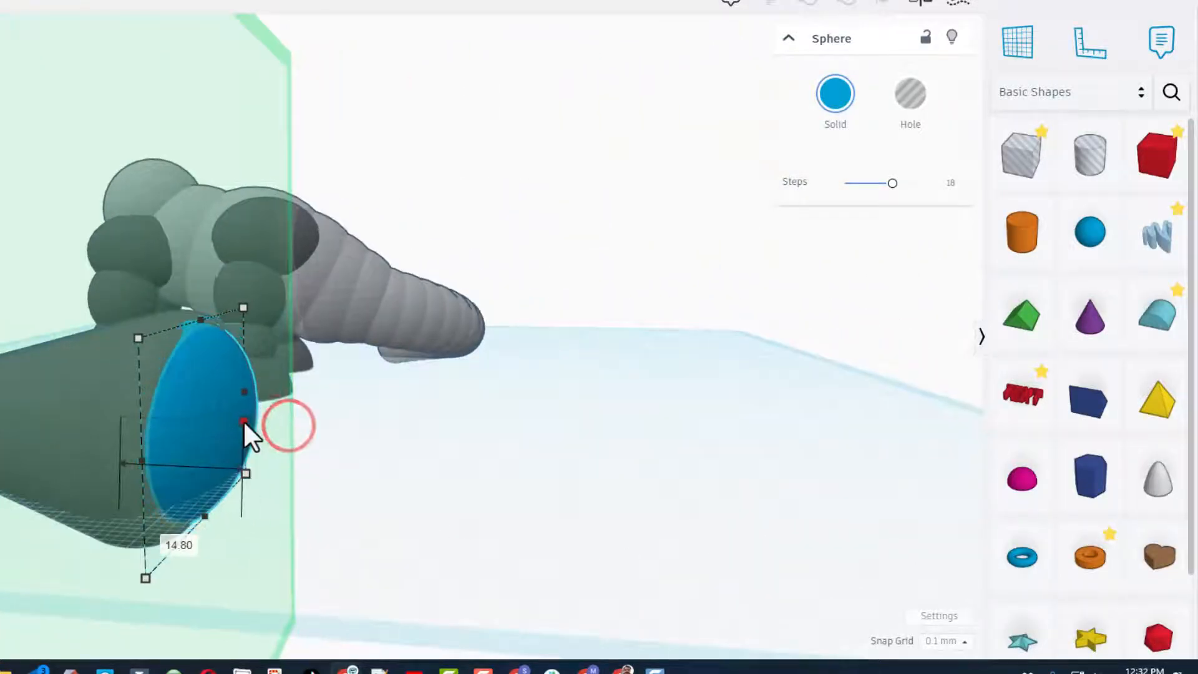
# Nudge the flattened rear sphere upward and sideways to line it up with one side of the head's back.
pyautogui.moveTo(273, 464); pyautogui.dragTo(187, 423, button='right')
pyautogui.click(191, 402)
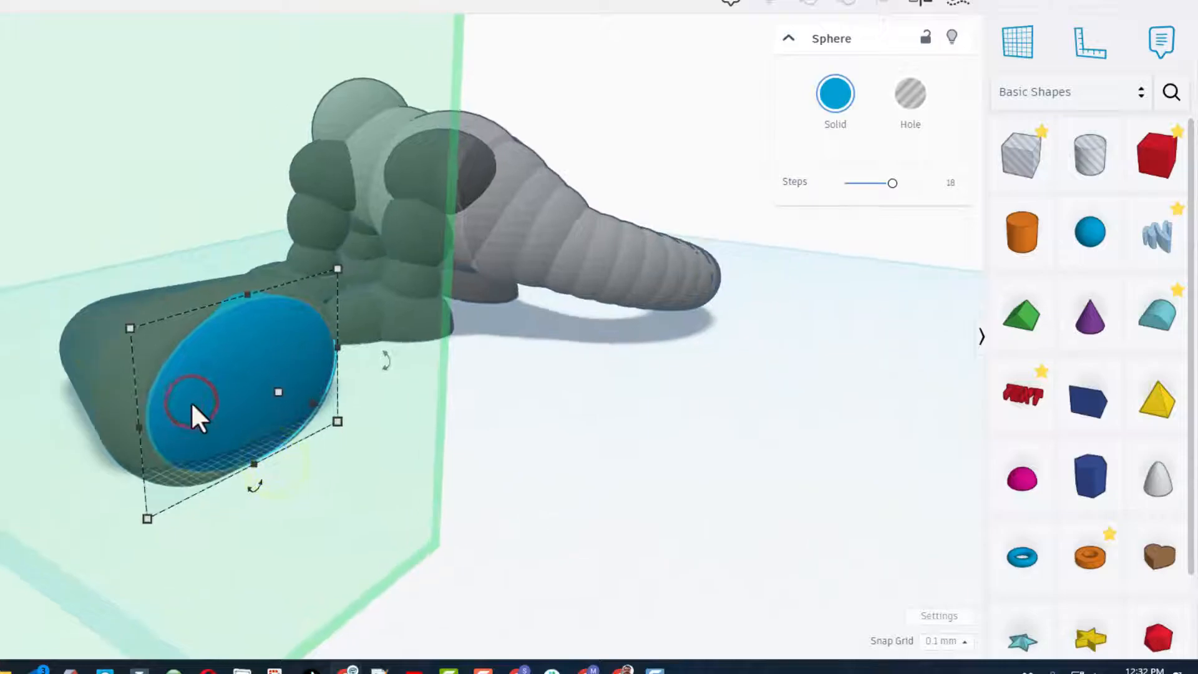
pyautogui.press('Up')
pyautogui.press('Up')
pyautogui.press('Up')
pyautogui.press('Right')
pyautogui.press('Right')
pyautogui.press('Right')
pyautogui.press('Right')
pyautogui.press('Right')
pyautogui.press('Right')
pyautogui.press('Right')
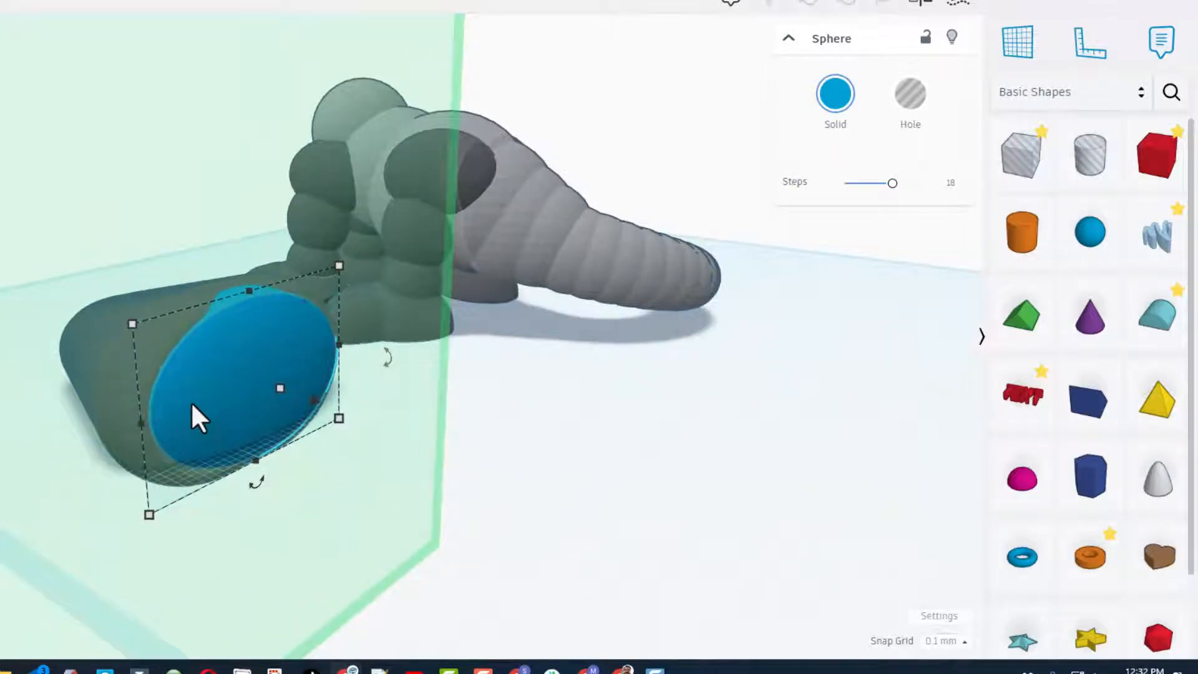
pyautogui.press('Right')
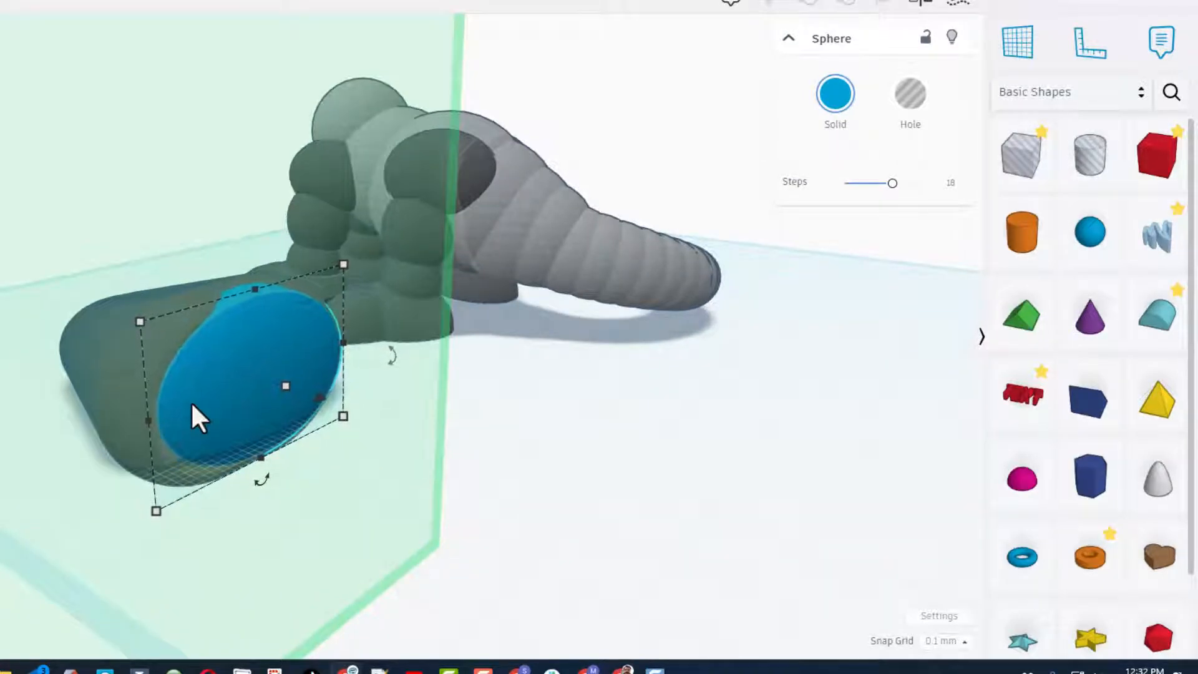
# Return the workplane from the back face of the head to the base plane.
pyautogui.moveTo(415, 539); pyautogui.dragTo(311, 417, button='right')
pyautogui.press('w')
pyautogui.click(323, 518)
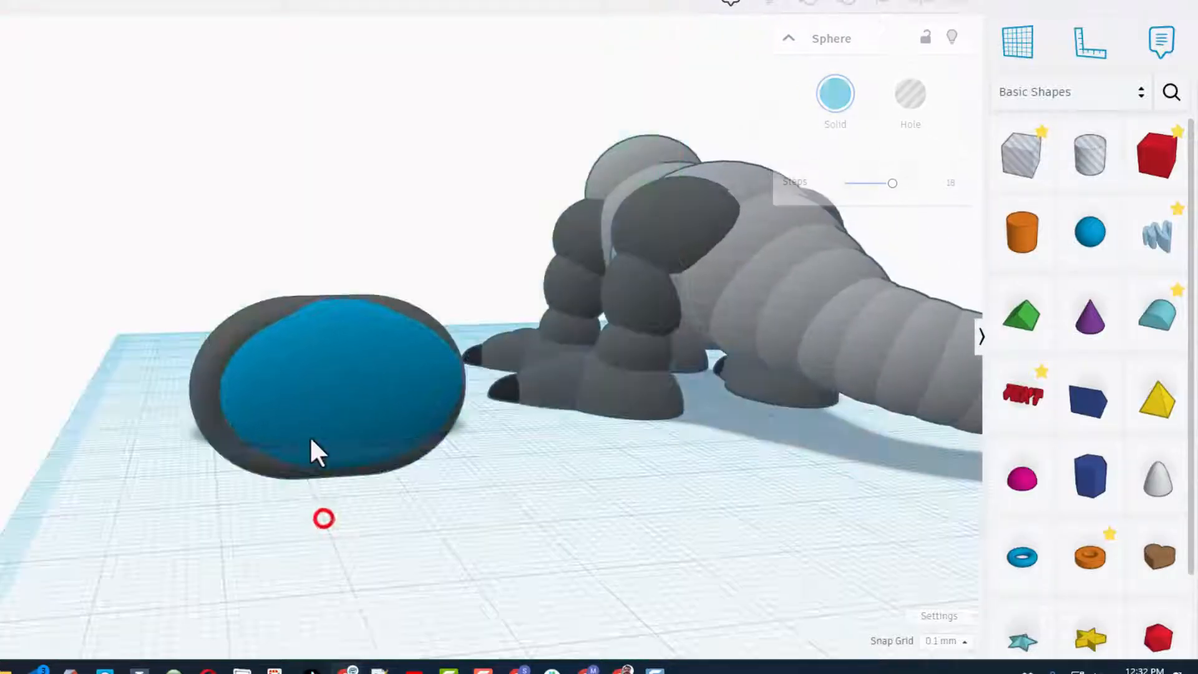
# Duplicate the rear sphere and shift the copy sideways to cover the opposite side of the head's back.
pyautogui.click(310, 409)
pyautogui.hotkey('ctrl', 'd')
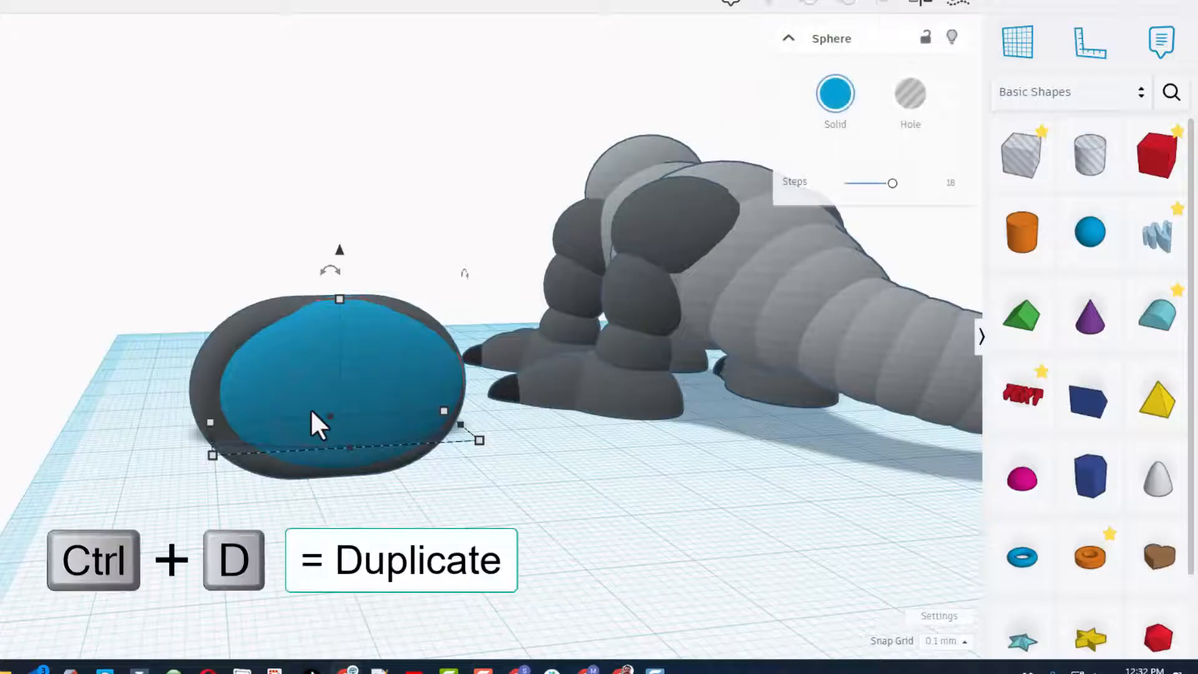
pyautogui.press('Left')
pyautogui.press('Left')
pyautogui.press('Left')
pyautogui.press('Left')
pyautogui.press('Left')
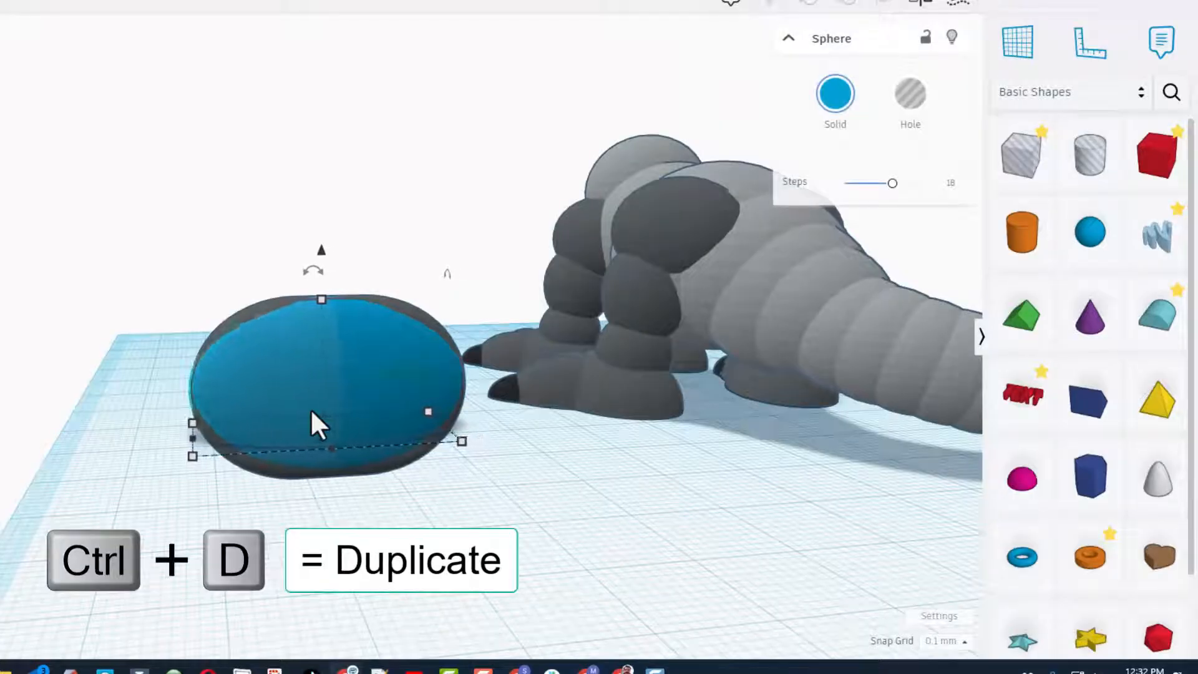
pyautogui.press('Right')
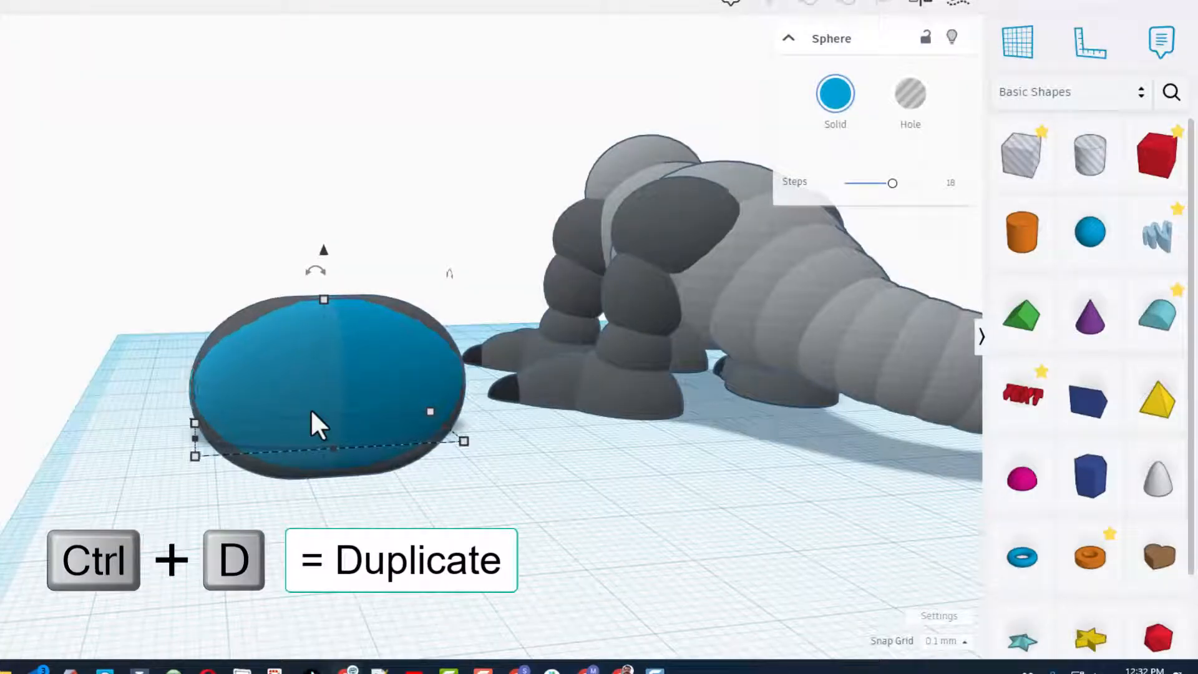
# Duplicate the shifted rear sphere and lower the copy to fill the bottom of the head's back.
pyautogui.moveTo(339, 508); pyautogui.dragTo(439, 445, button='right')
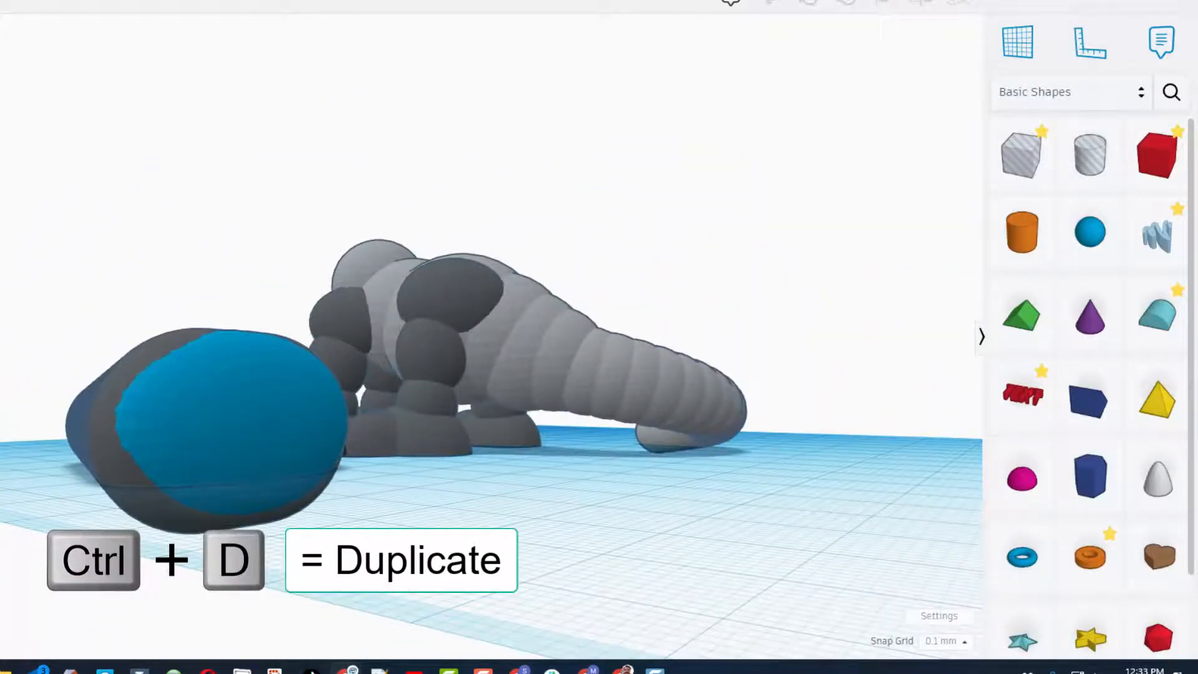
pyautogui.moveTo(399, 574); pyautogui.dragTo(343, 559, button='right')
pyautogui.click(207, 436)
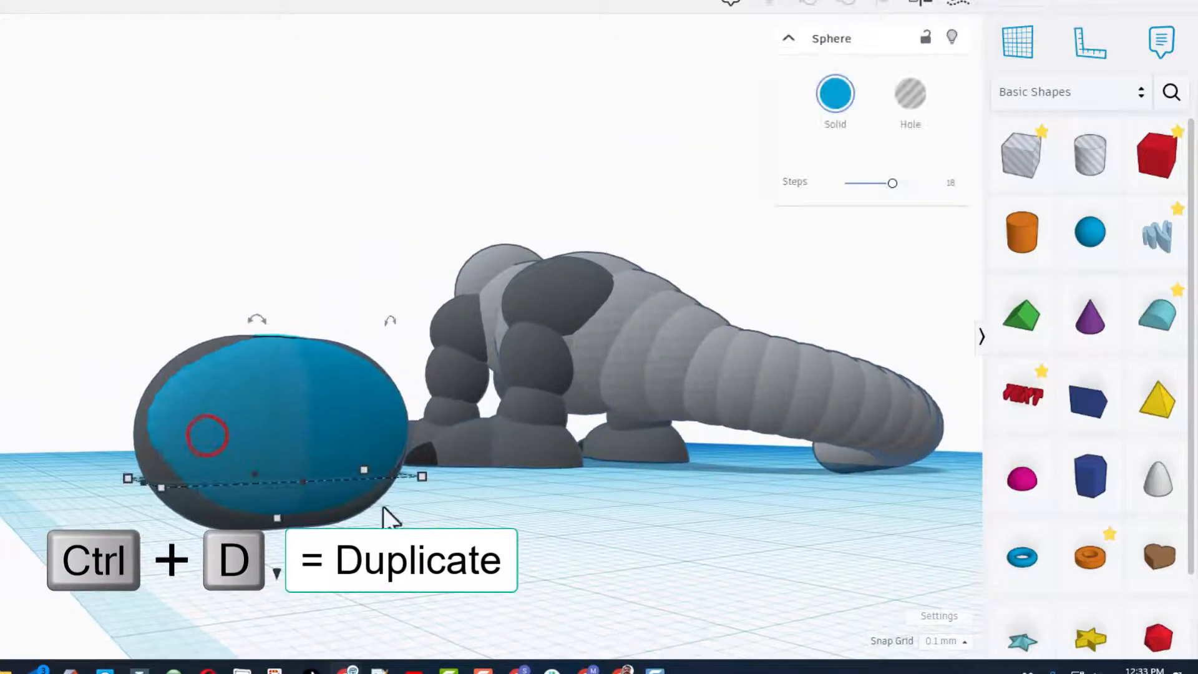
pyautogui.hotkey('ctrl', 'd')
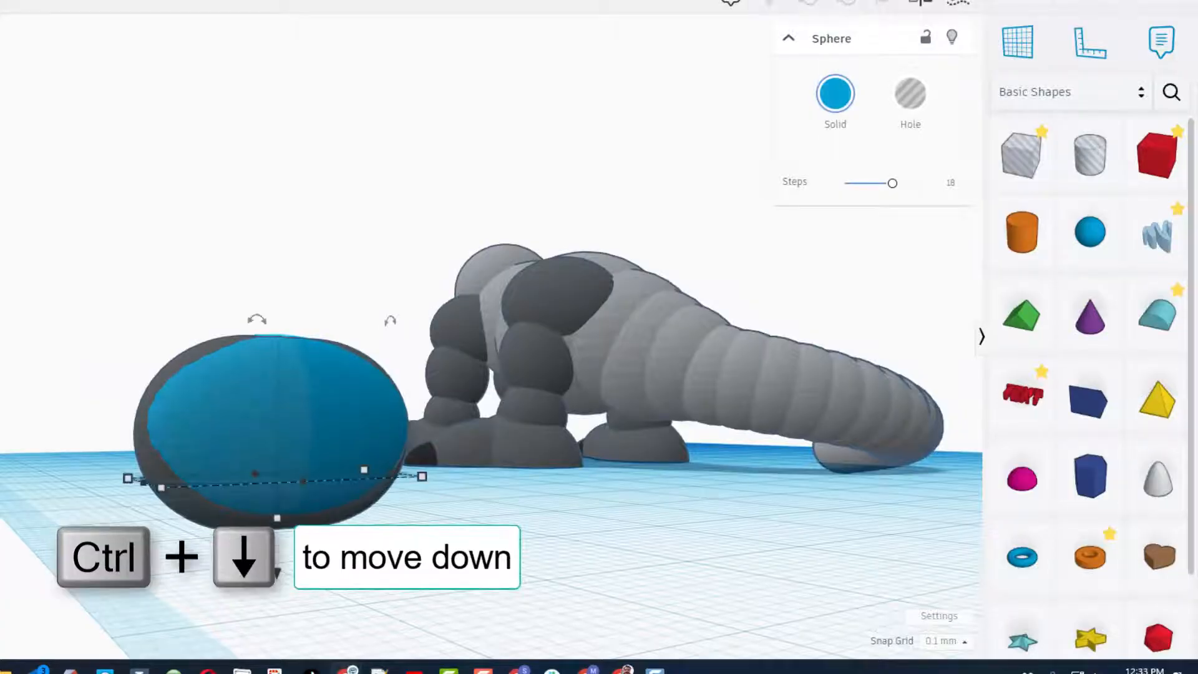
pyautogui.hotkey('ctrl', 'Down')
pyautogui.hotkey('ctrl', 'Down')
pyautogui.hotkey('ctrl', 'Down')
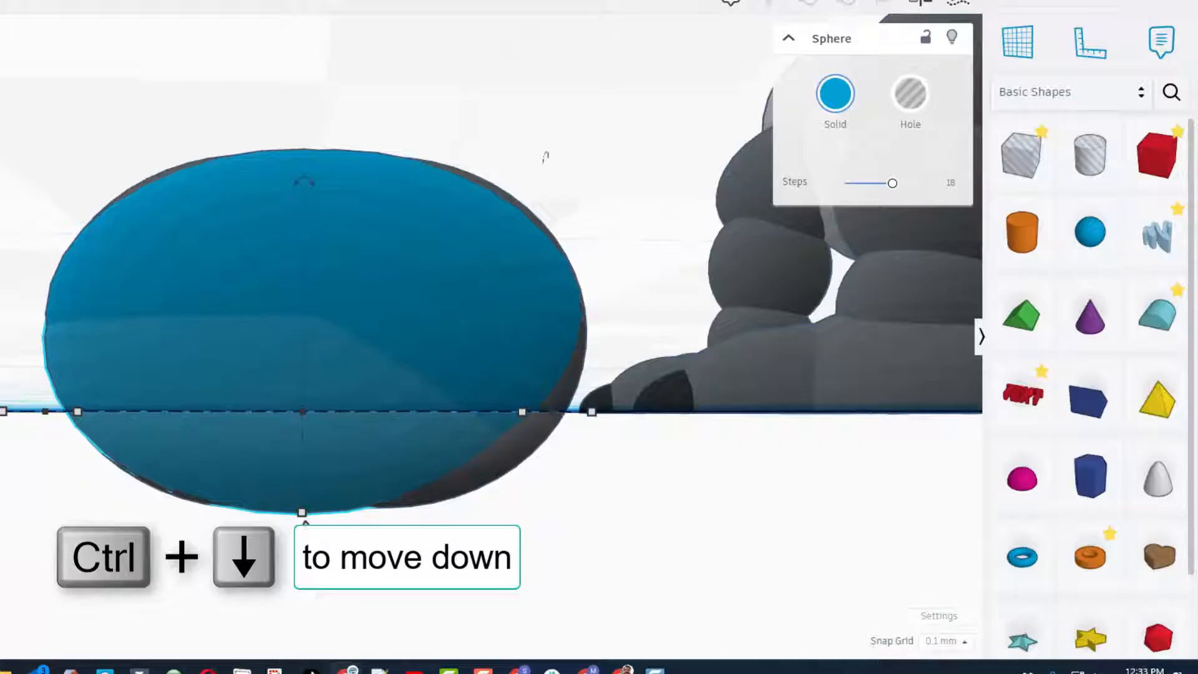
# Resize the lowered rear sphere to about 22.6 mm high and shift it sideways to fill the head's back.
pyautogui.click(303, 513)
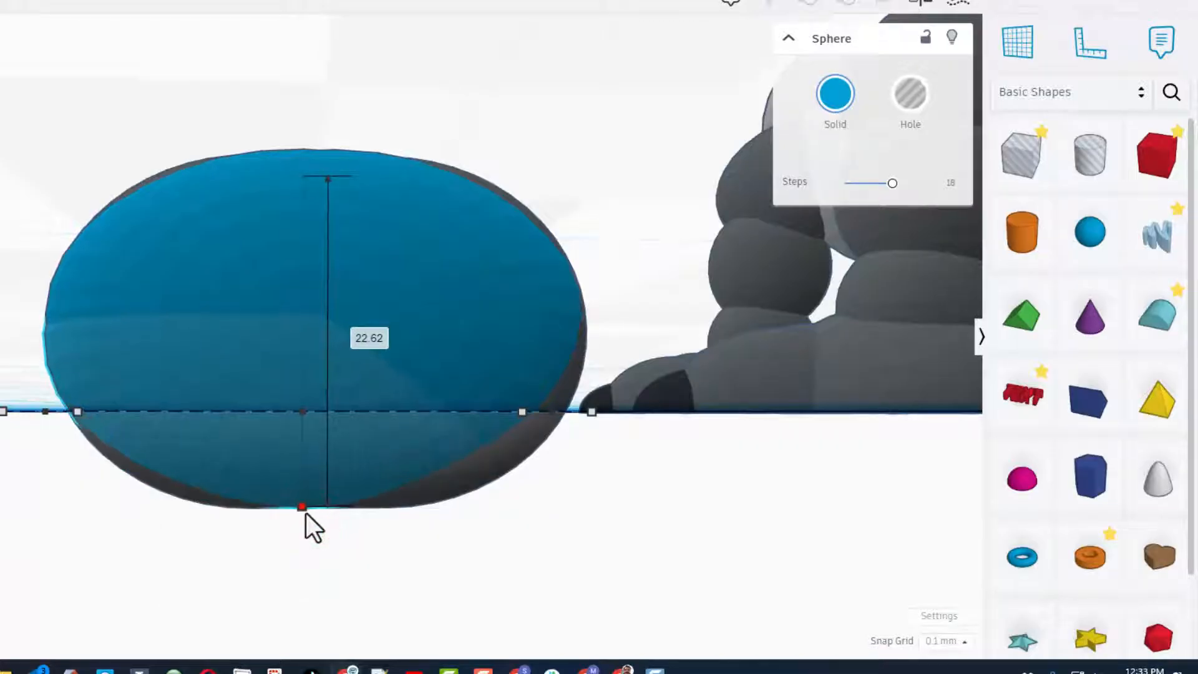
pyautogui.moveTo(323, 513); pyautogui.dragTo(250, 381, button='right')
pyautogui.click(230, 365)
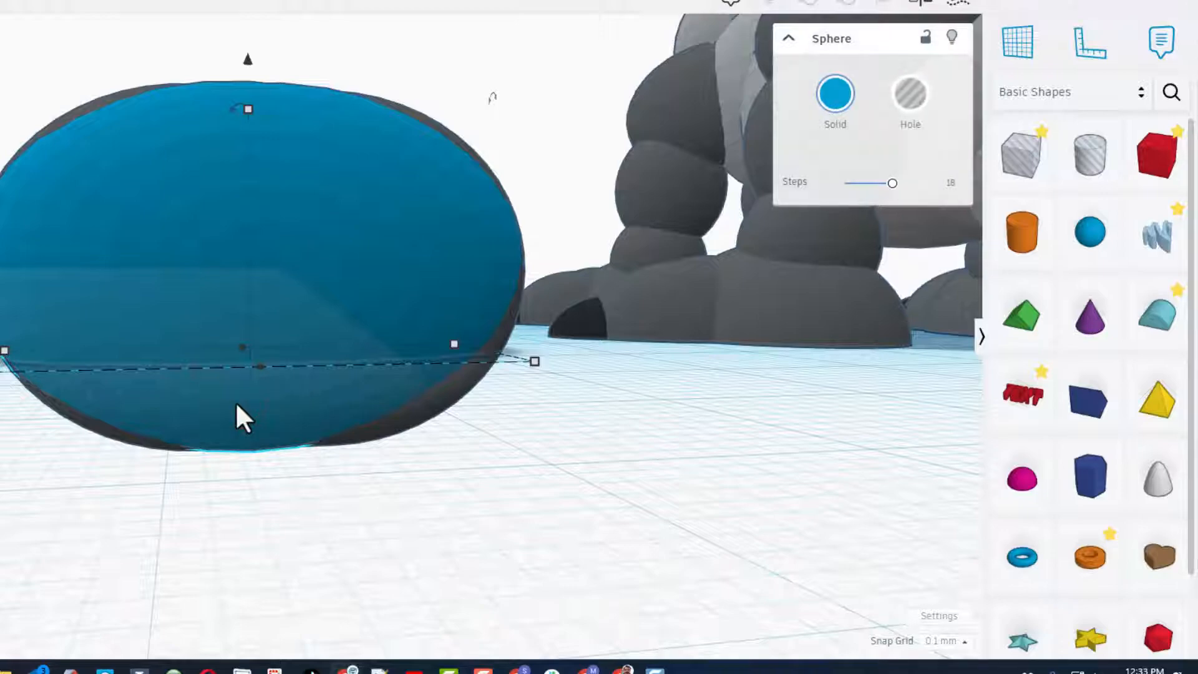
pyautogui.press('Right')
pyautogui.press('Right')
pyautogui.press('Right')
pyautogui.press('Right')
pyautogui.press('Right')
pyautogui.press('Right')
pyautogui.press('Right')
pyautogui.press('Right')
pyautogui.press('Right')
pyautogui.press('Right')
pyautogui.press('Right')
pyautogui.press('Right')
pyautogui.press('Left')
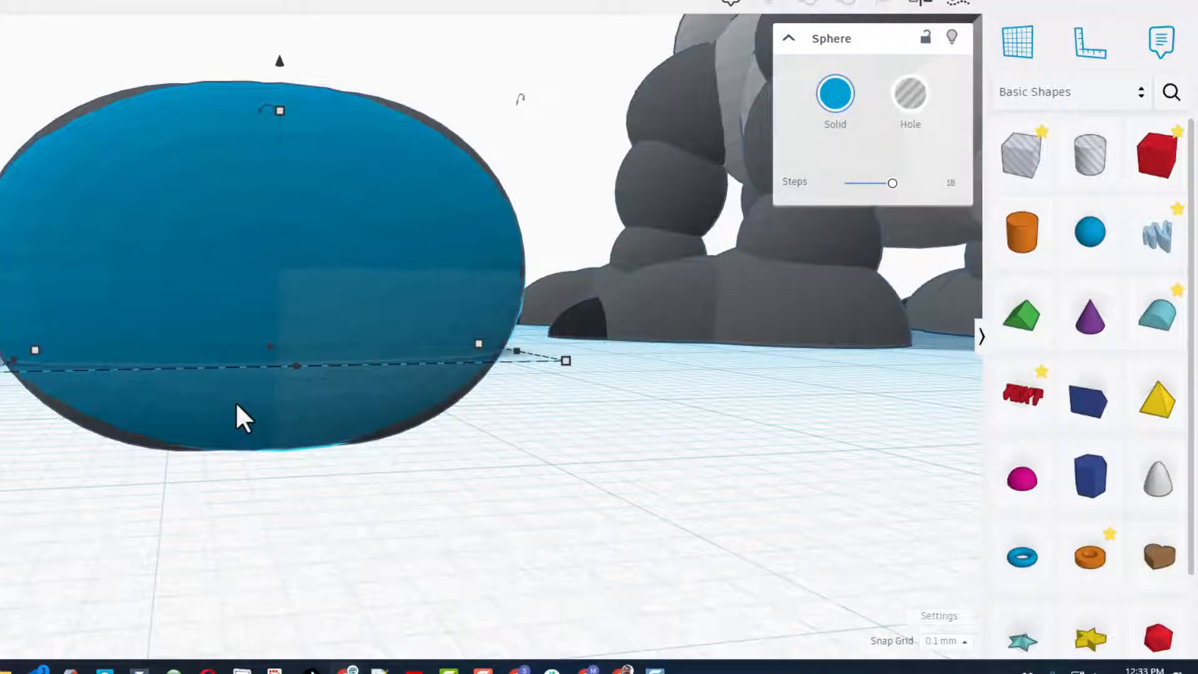
# Group all the head shapes, including the snout sphere and the flattened rear spheres, into one shape.
pyautogui.moveTo(364, 388); pyautogui.dragTo(668, 425, button='right')
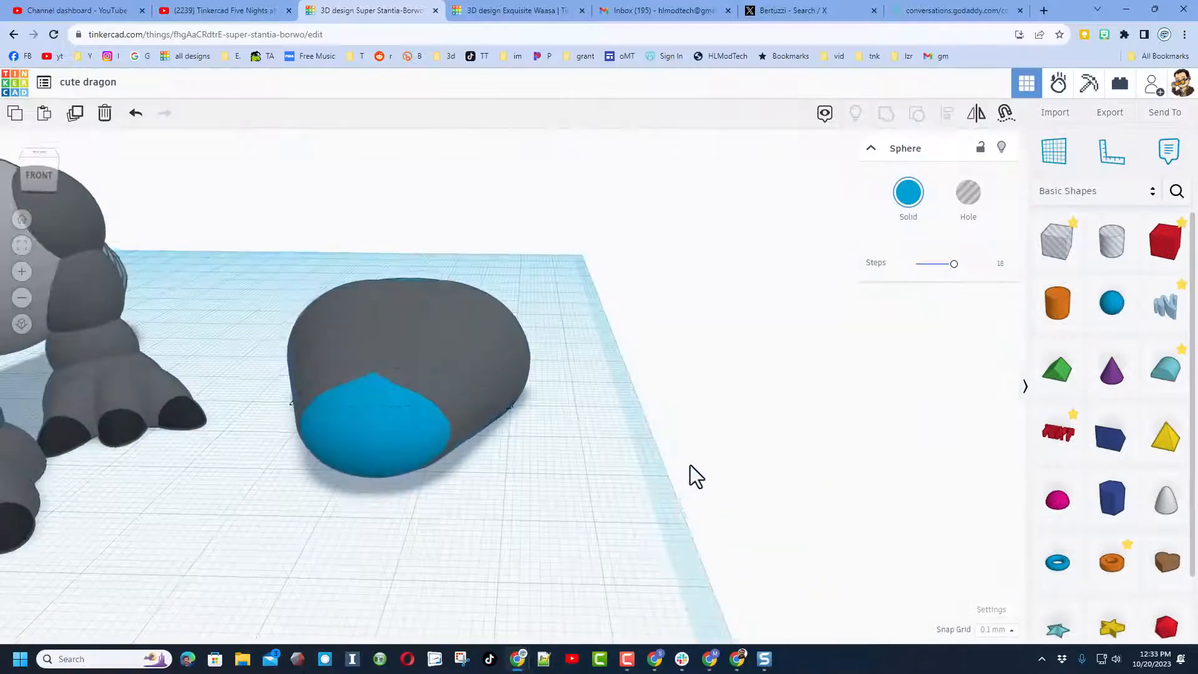
pyautogui.click(444, 97)
pyautogui.moveTo(551, 229); pyautogui.dragTo(253, 541)
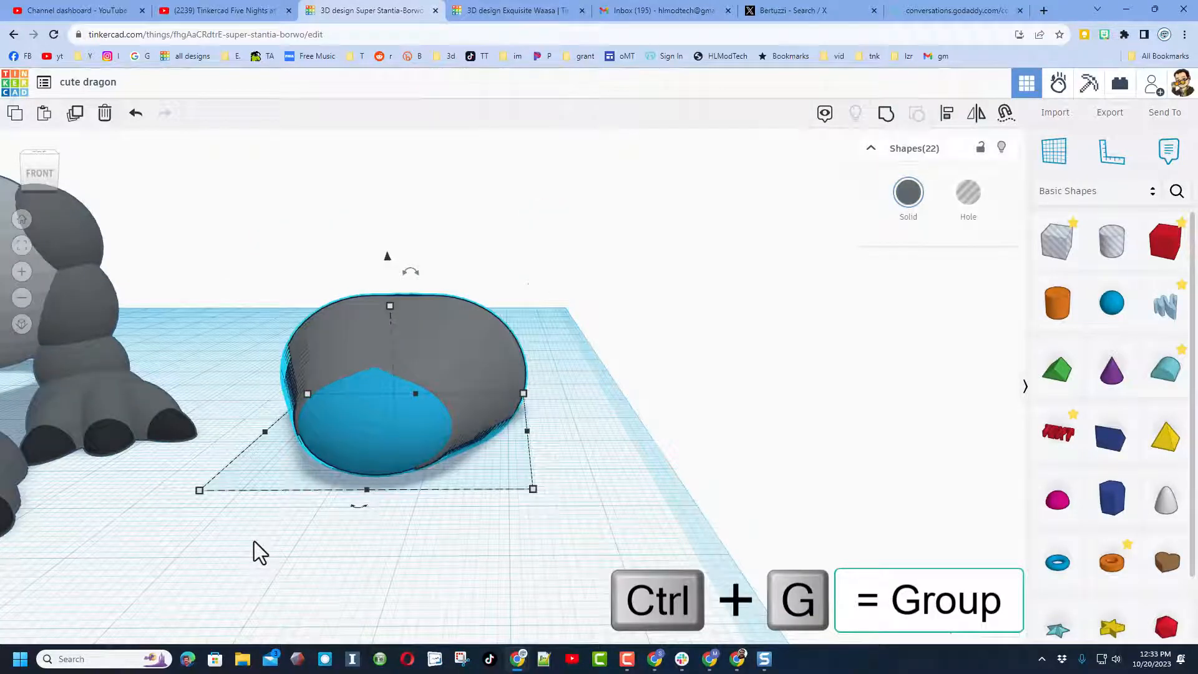
pyautogui.hotkey('ctrl', 'g')
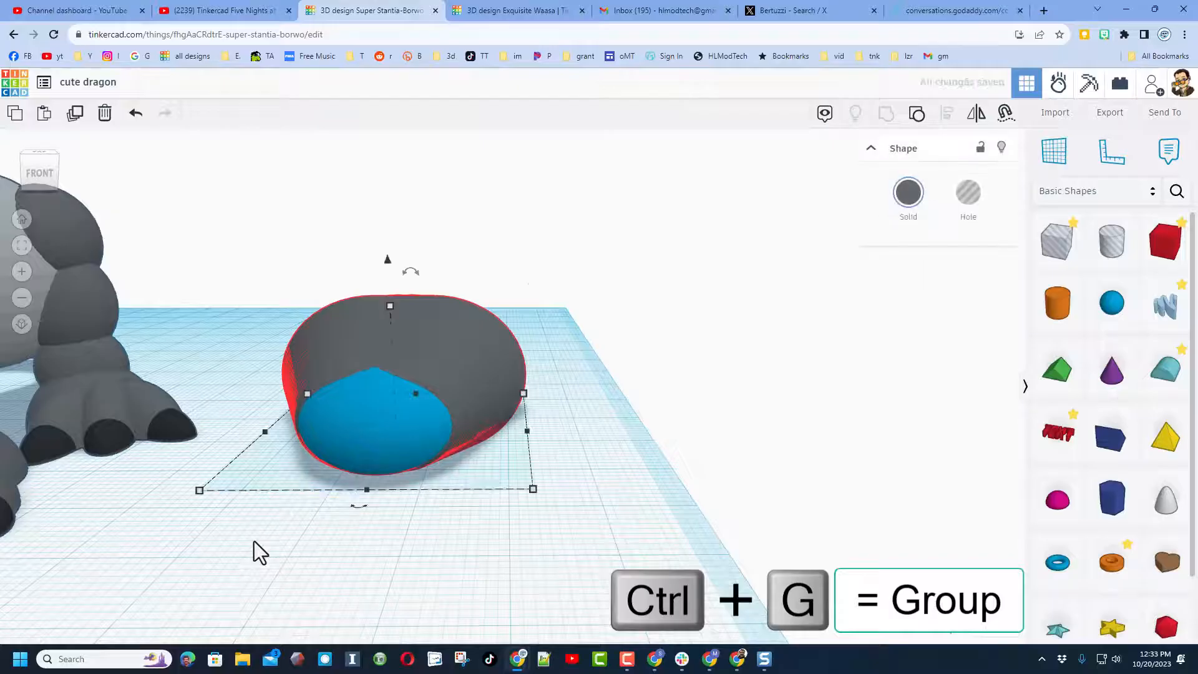
pyautogui.moveTo(444, 539); pyautogui.dragTo(541, 477, button='right')
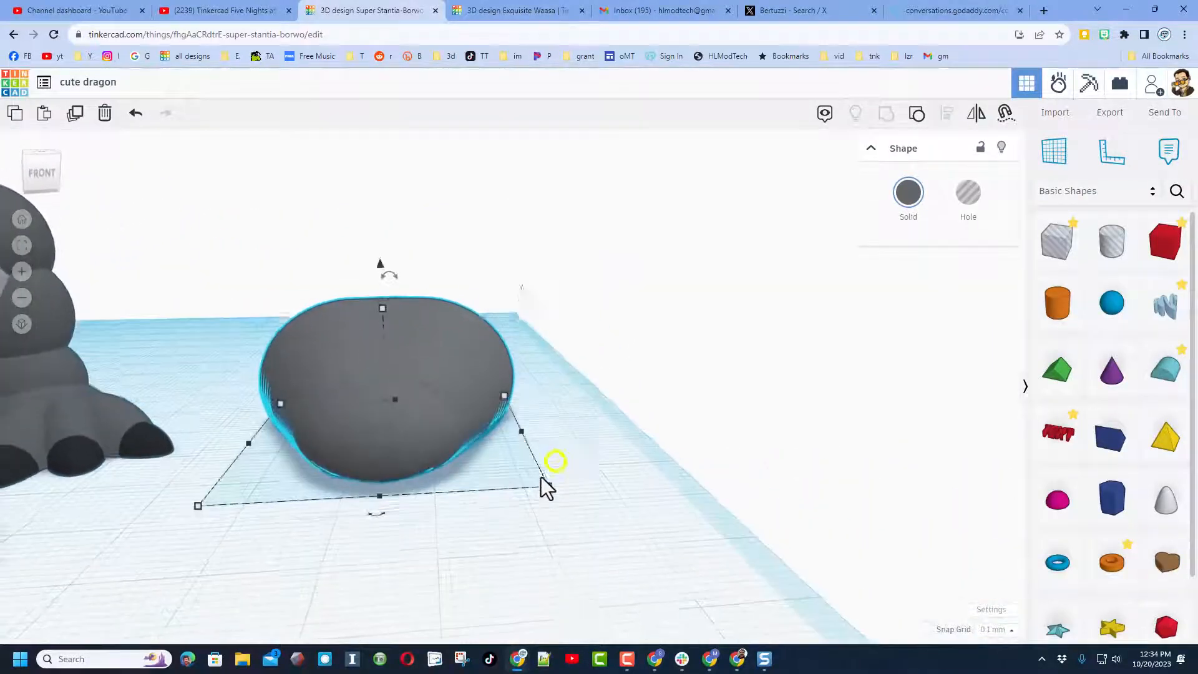
# Edit the snout sphere inside the head group, stretching its height to about 13.9 mm, and leave the group.
pyautogui.scroll(5, 427, 363)
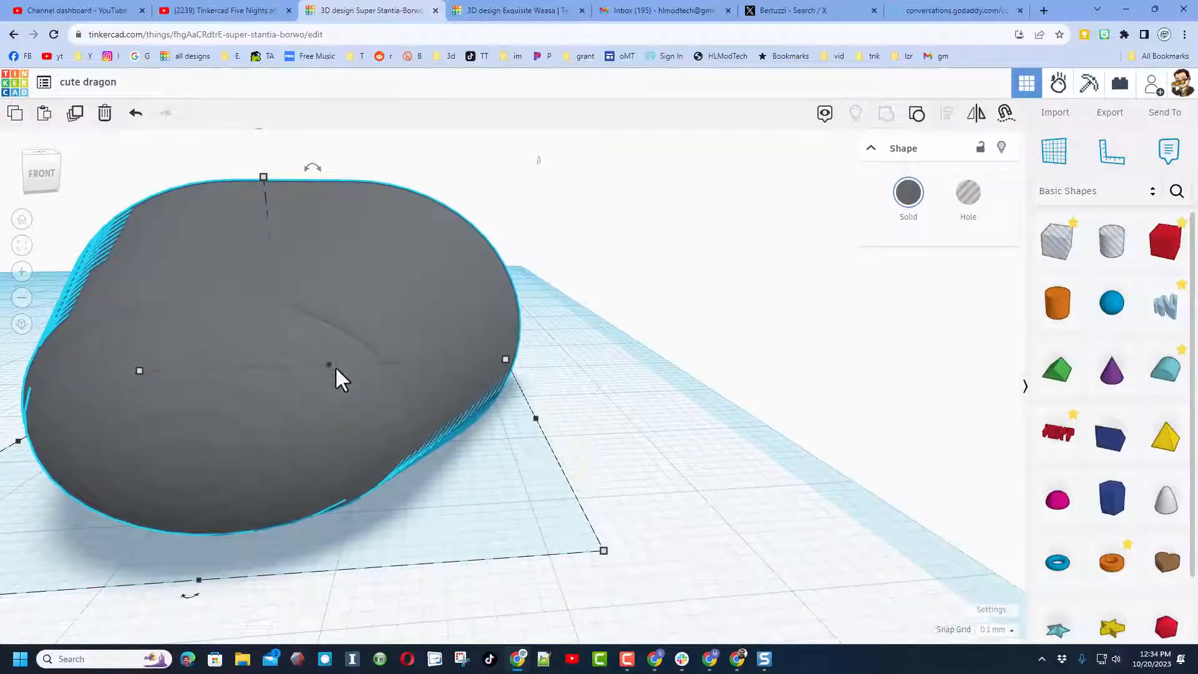
pyautogui.scroll(-5, 335, 365)
pyautogui.click(335, 363)
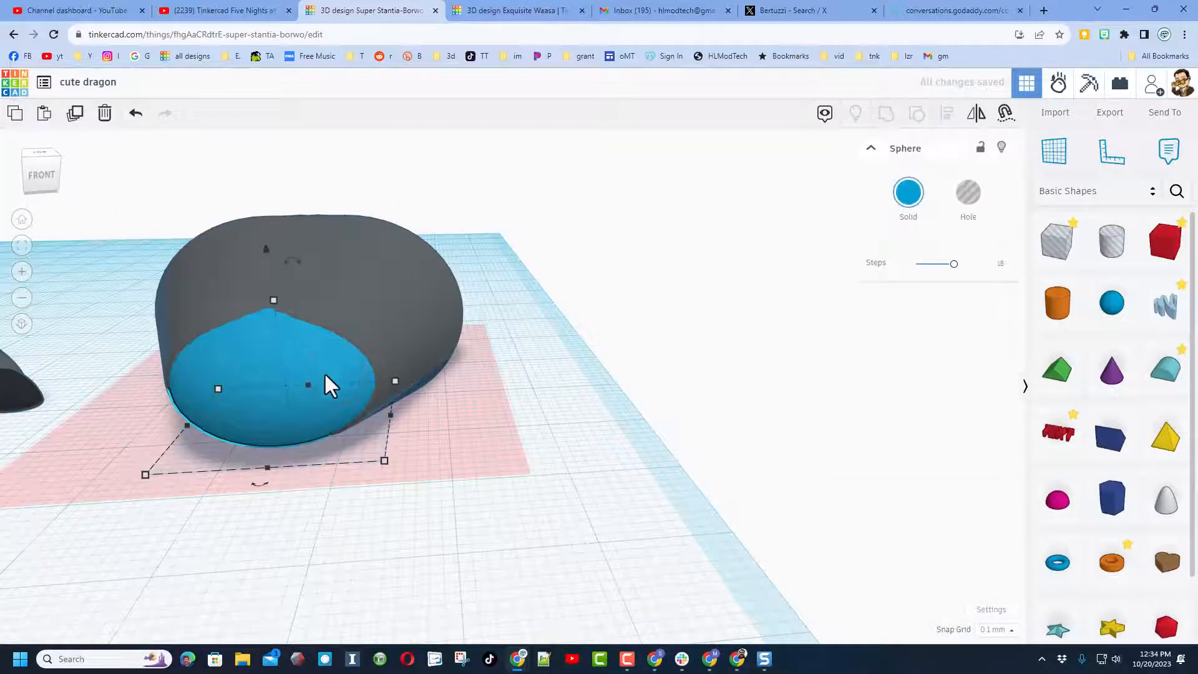
pyautogui.moveTo(270, 300); pyautogui.dragTo(271, 297)
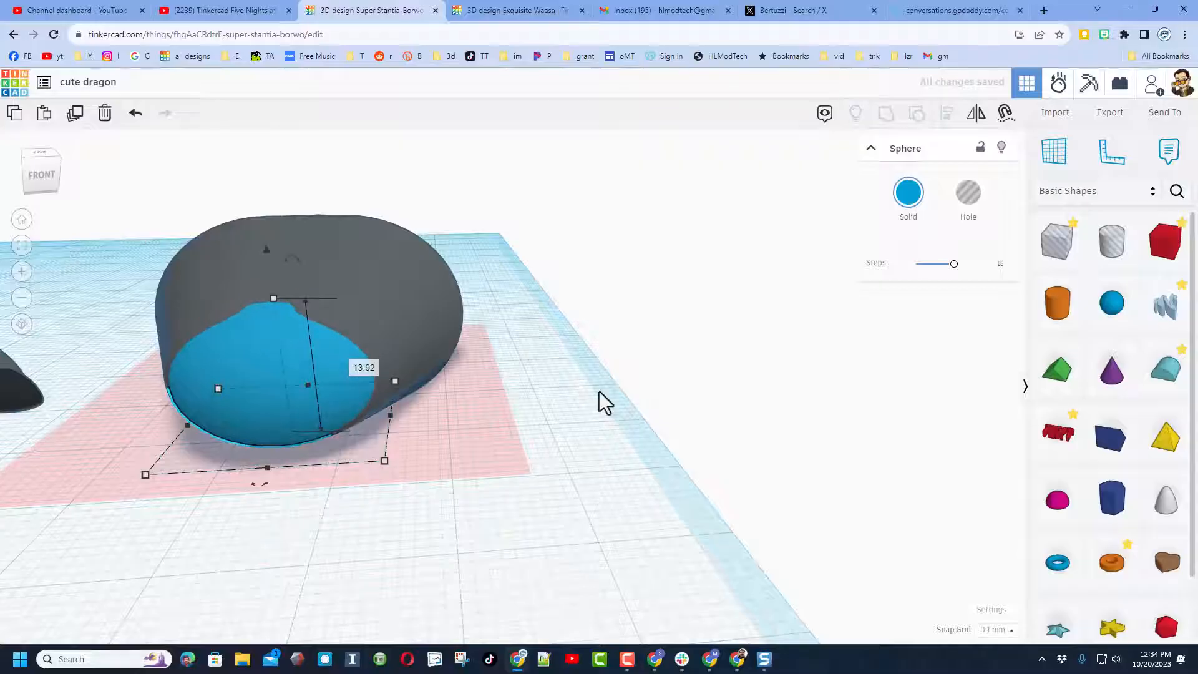
pyautogui.click(598, 438)
pyautogui.moveTo(596, 439); pyautogui.dragTo(425, 452, button='right')
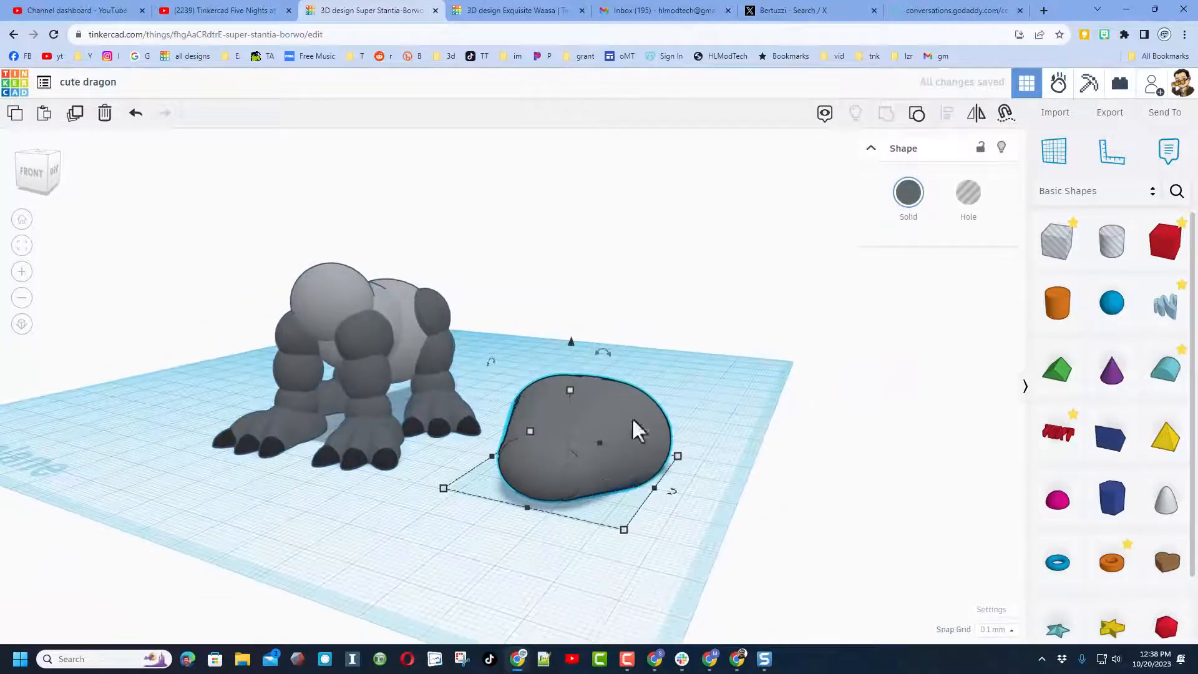
pyautogui.click(729, 415)
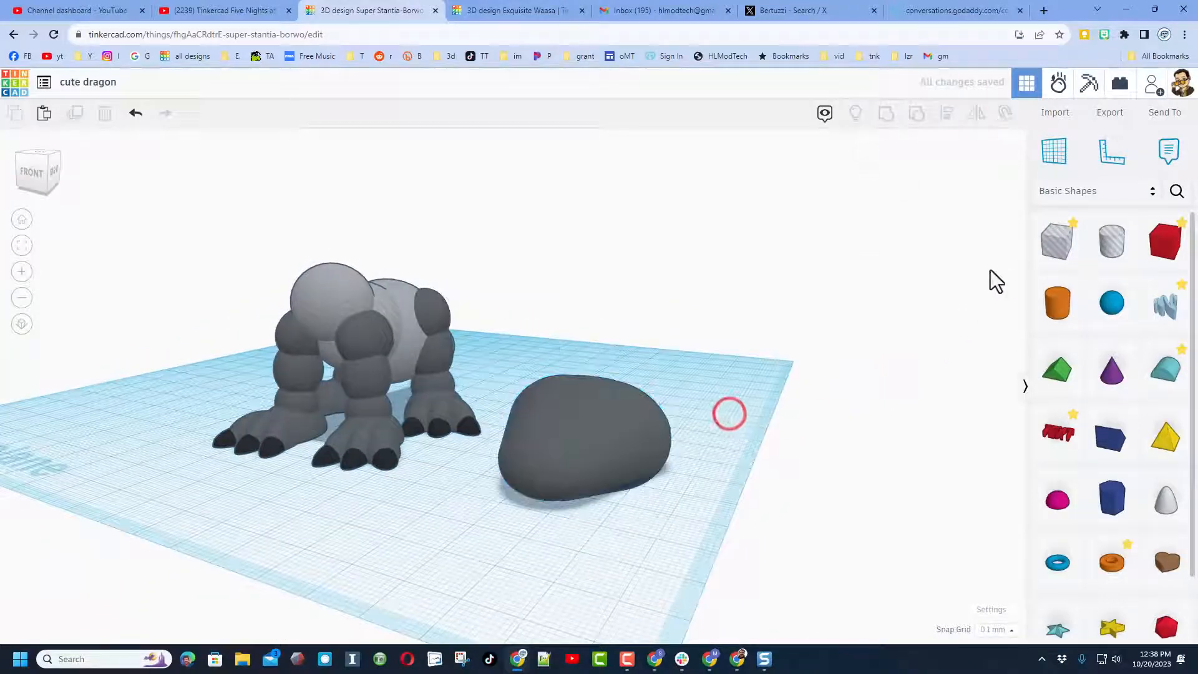
# Place a sphere on the workplane in front of the head and scale it uniformly to 7 mm.
pyautogui.moveTo(1113, 315); pyautogui.dragTo(431, 566)
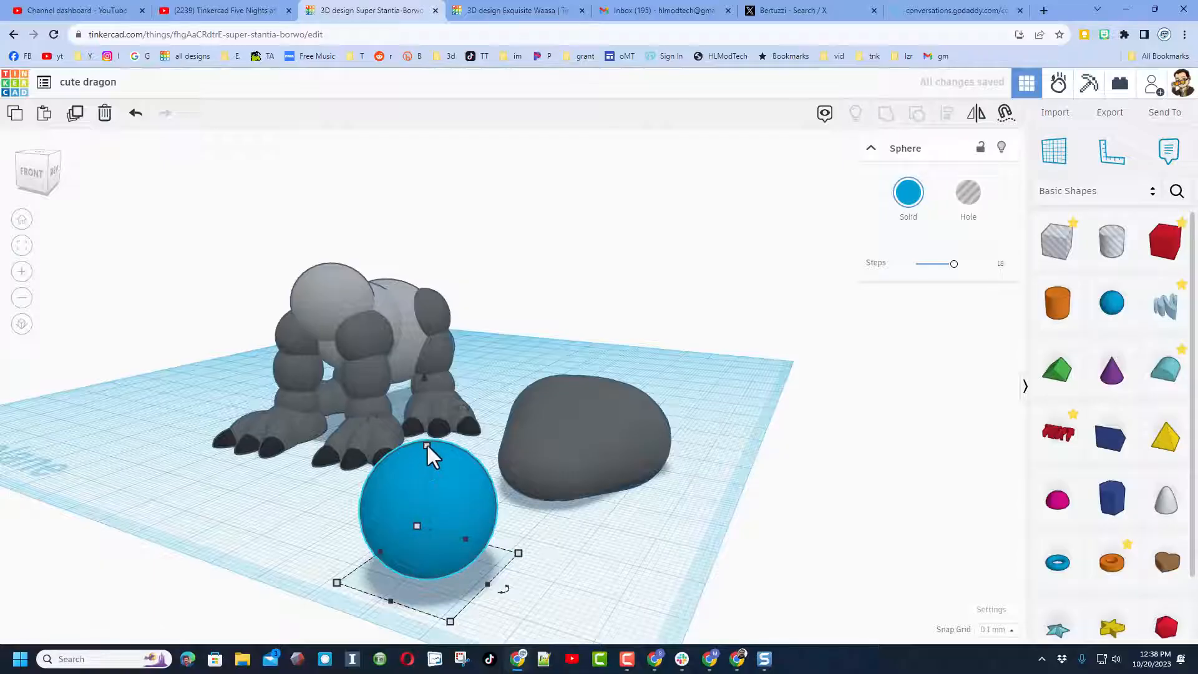
pyautogui.keyDown('shift'); pyautogui.moveTo(426, 446); pyautogui.dragTo(435, 523); pyautogui.keyUp('shift')
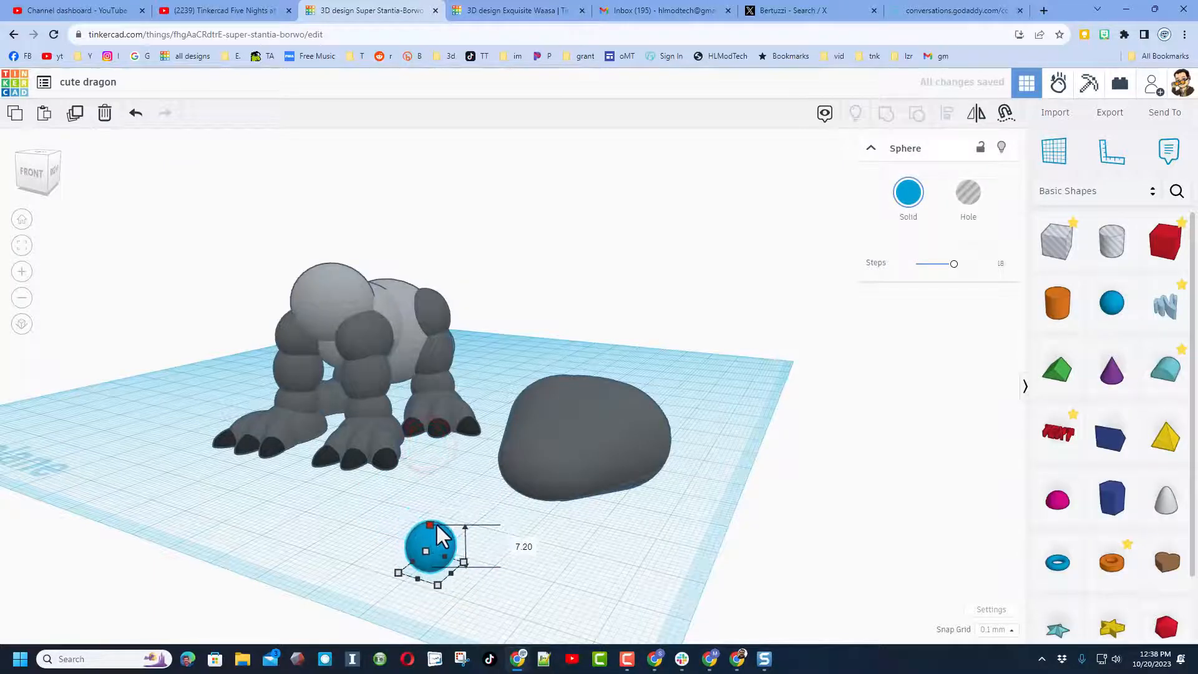
pyautogui.click(518, 544)
pyautogui.write('700')
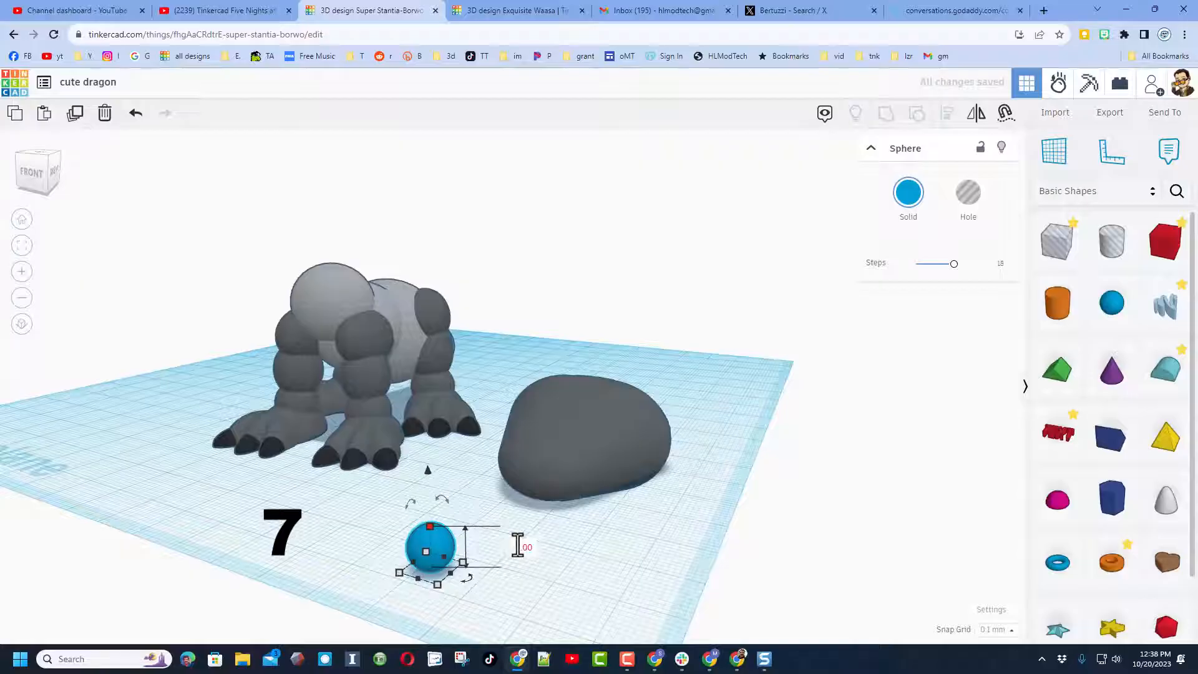
pyautogui.click(488, 621)
# Color the 7 mm sphere white and set the snap grid to 0.5 mm.
pyautogui.click(429, 548)
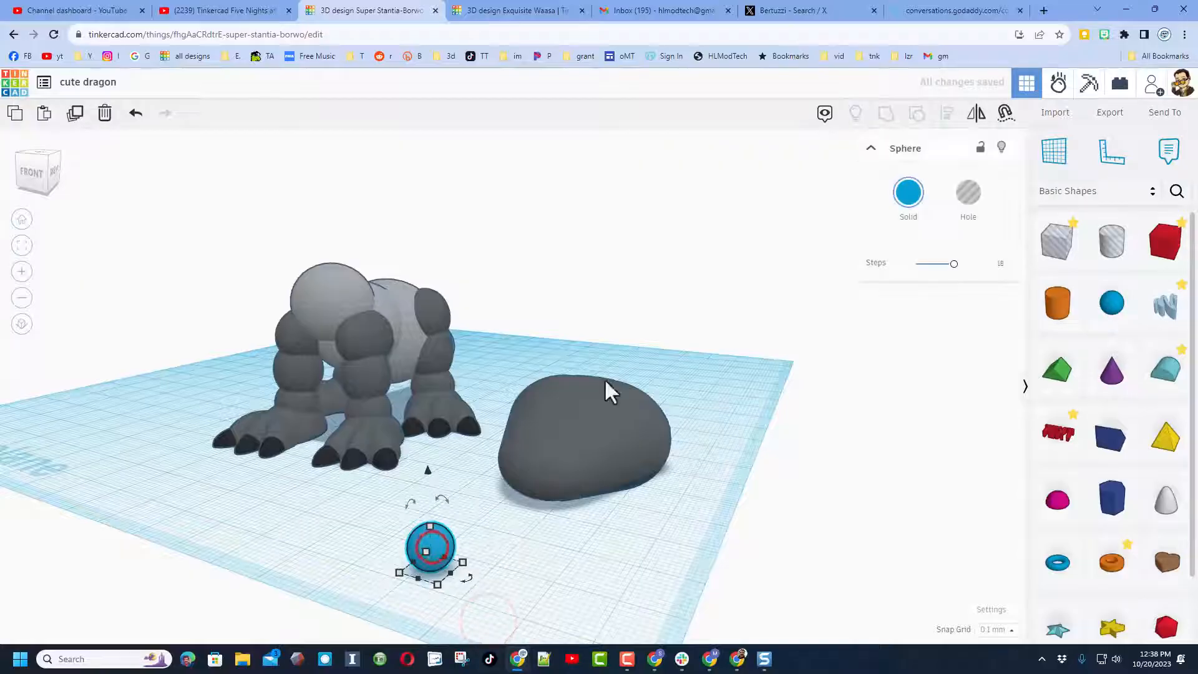
pyautogui.click(908, 192)
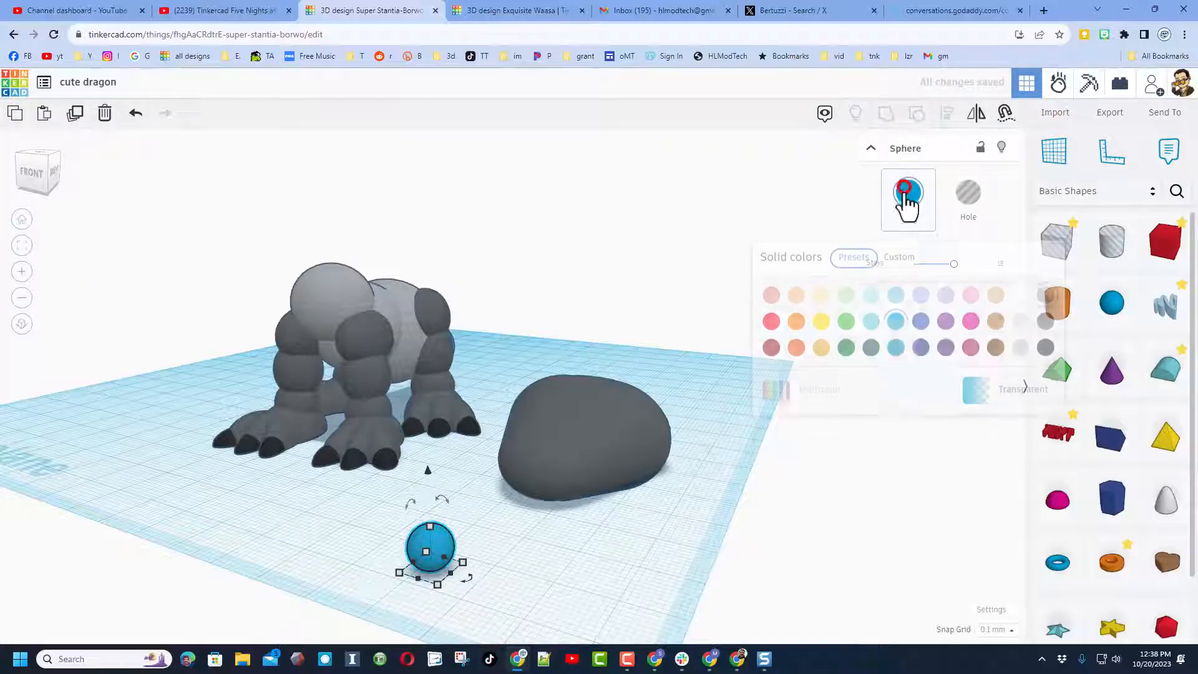
pyautogui.click(1010, 320)
pyautogui.click(420, 540)
pyautogui.click(992, 630)
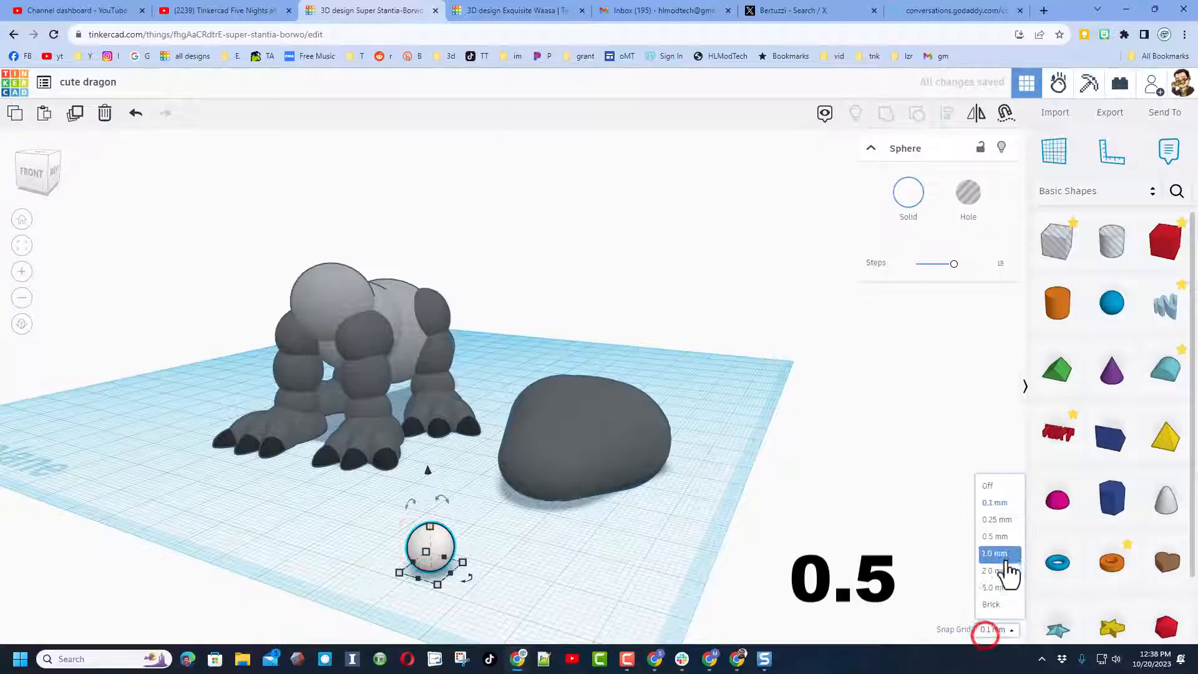
pyautogui.click(996, 537)
pyautogui.click(498, 560)
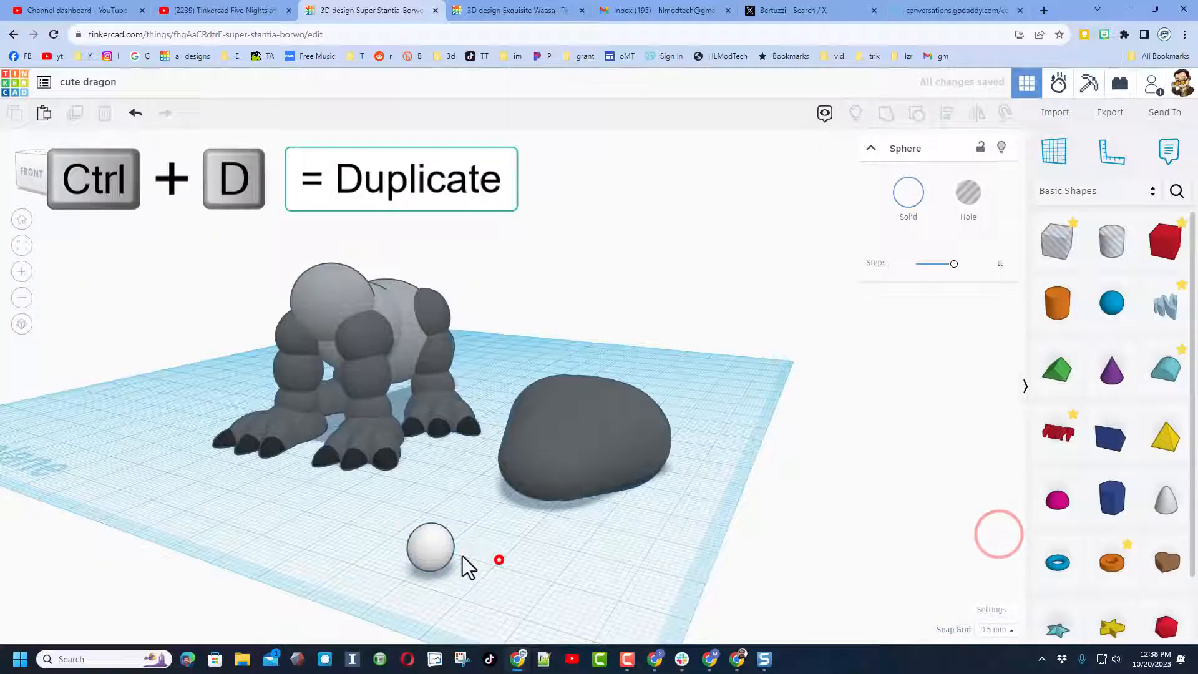
# Duplicate the white sphere, raise the copy 1.5 mm and color it black.
pyautogui.click(419, 549)
pyautogui.hotkey('ctrl', 'd')
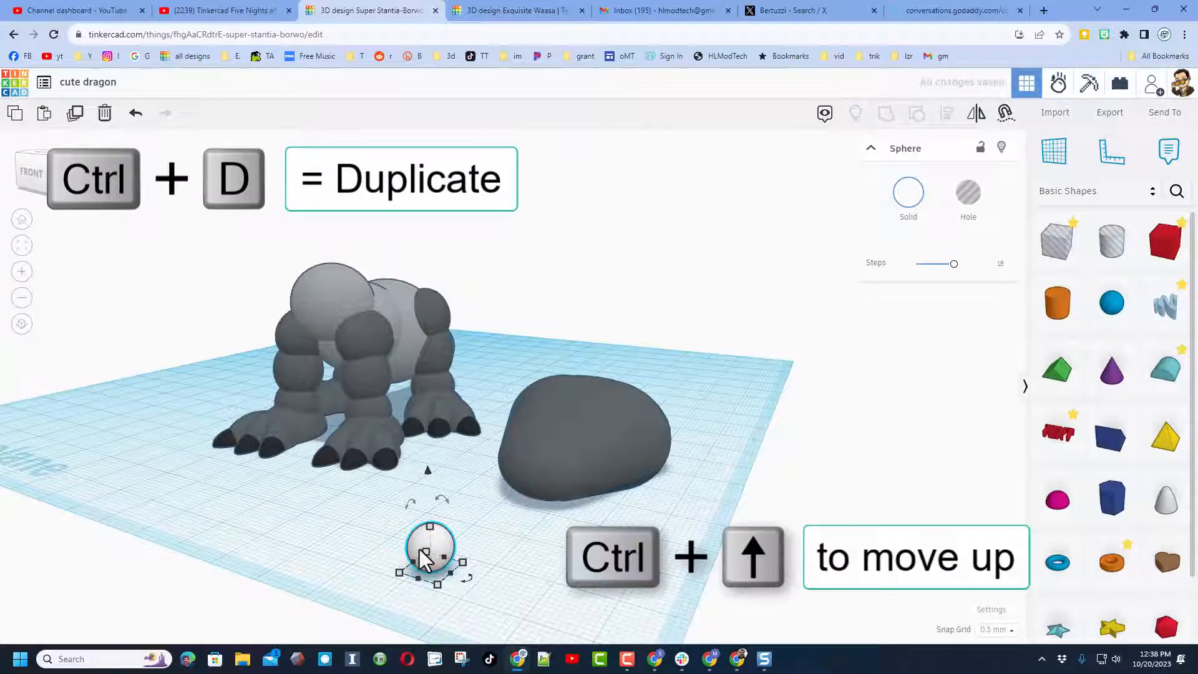
pyautogui.hotkey('ctrl', 'Up')
pyautogui.hotkey('ctrl', 'Up')
pyautogui.hotkey('ctrl', 'Up')
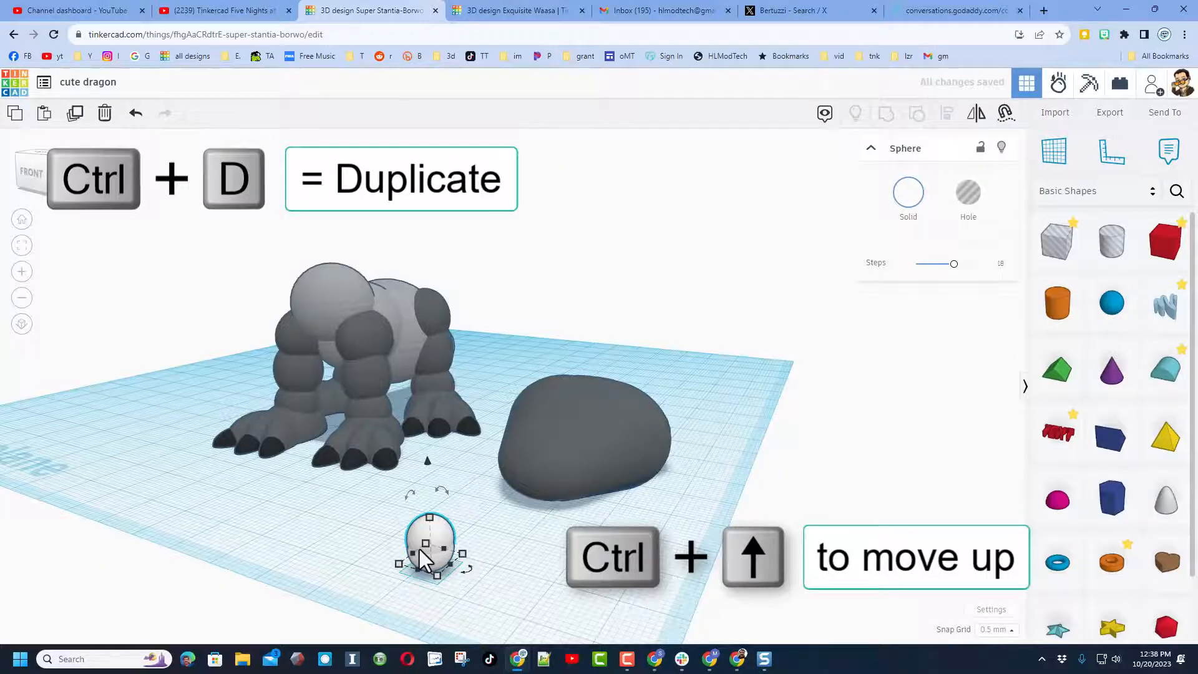
pyautogui.click(908, 198)
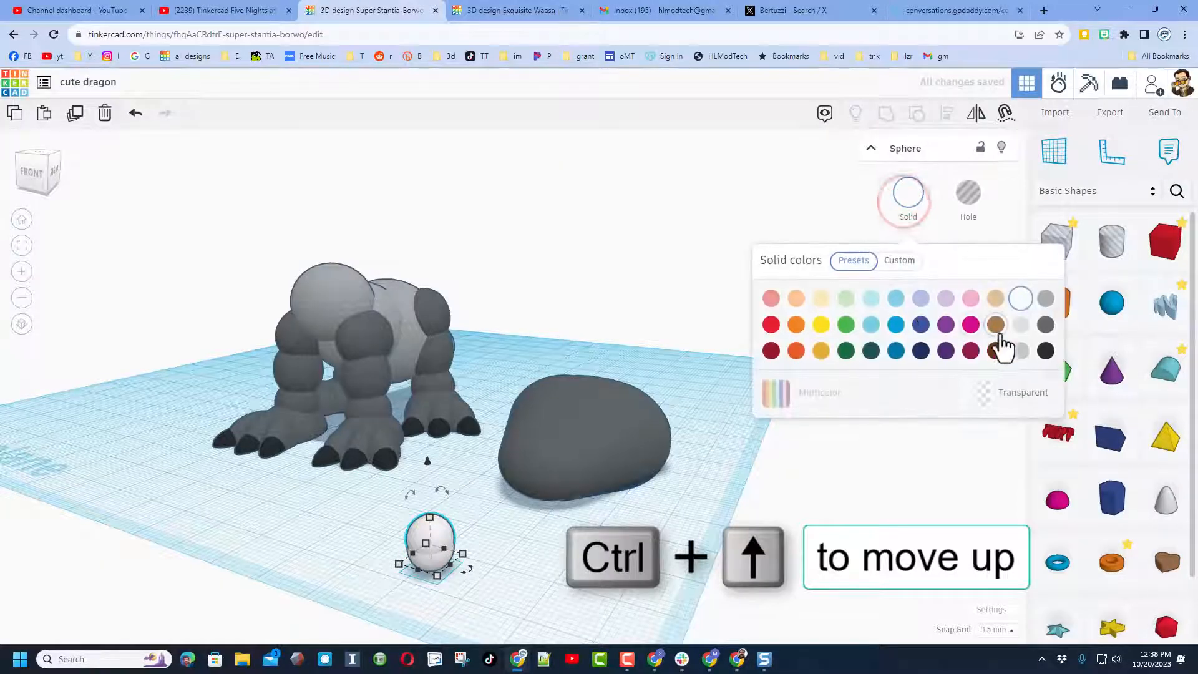
pyautogui.click(1045, 350)
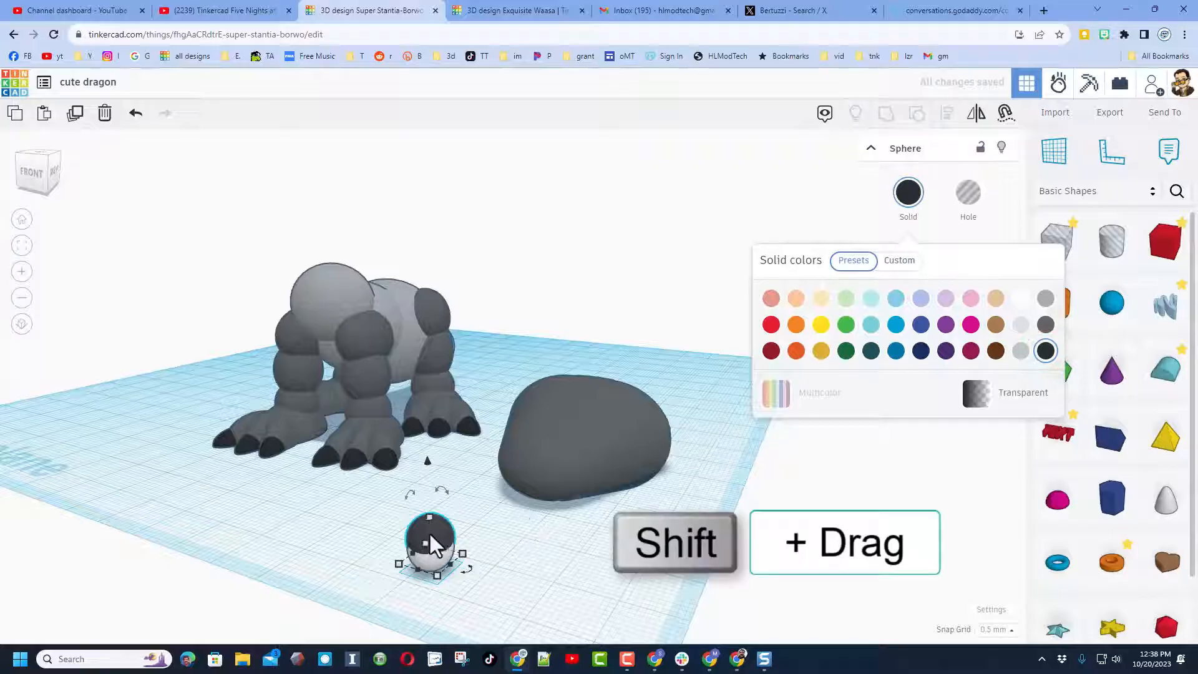
# Scale the black sphere uniformly to 5.5 mm and nudge it up to cap the white sphere as a pupil.
pyautogui.keyDown('shift'); pyautogui.moveTo(428, 519); pyautogui.dragTo(440, 467); pyautogui.keyUp('shift')
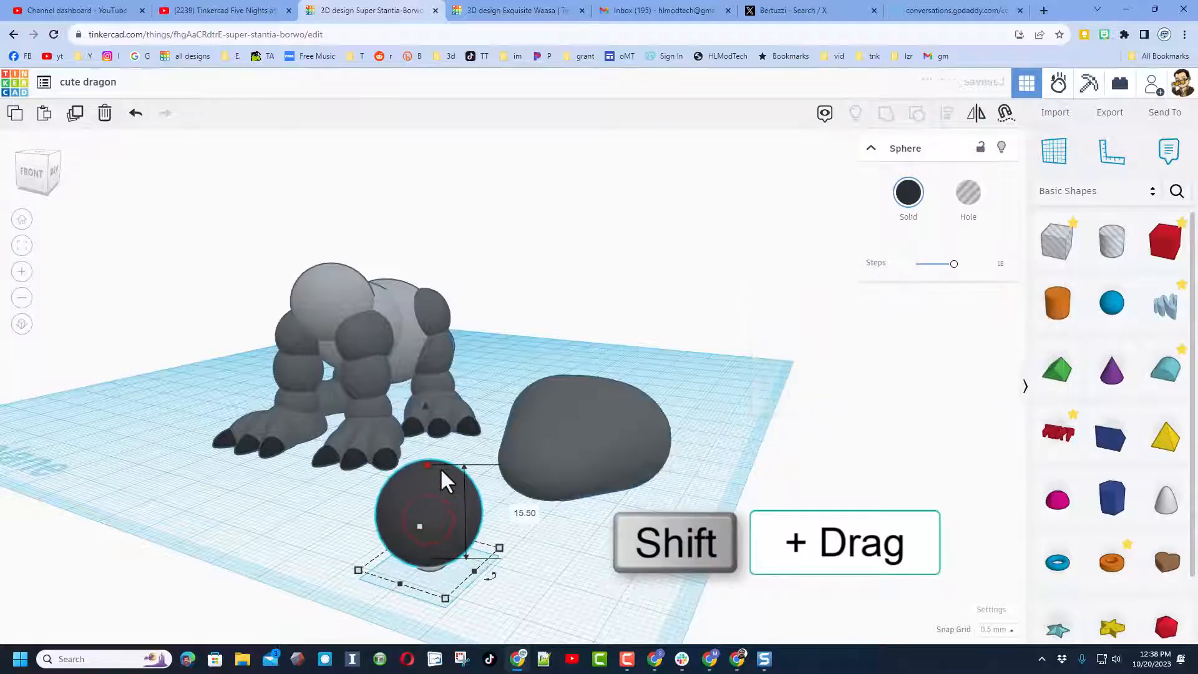
pyautogui.click(525, 512)
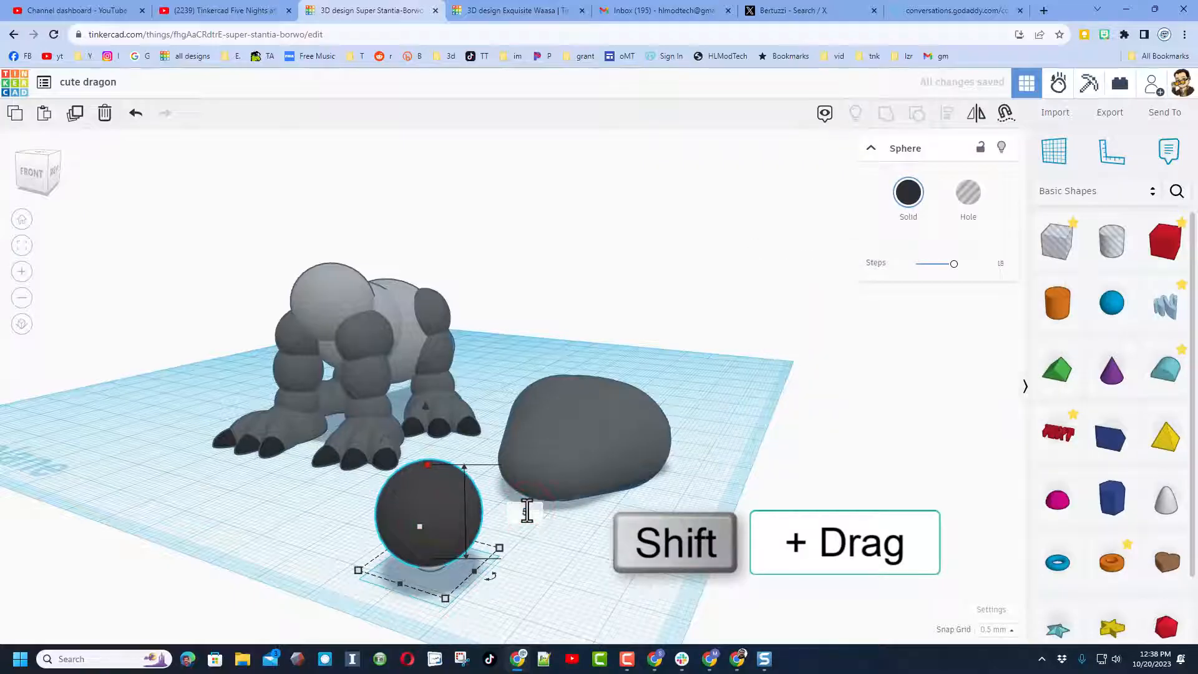
pyautogui.write('5.5')
pyautogui.press('Return')
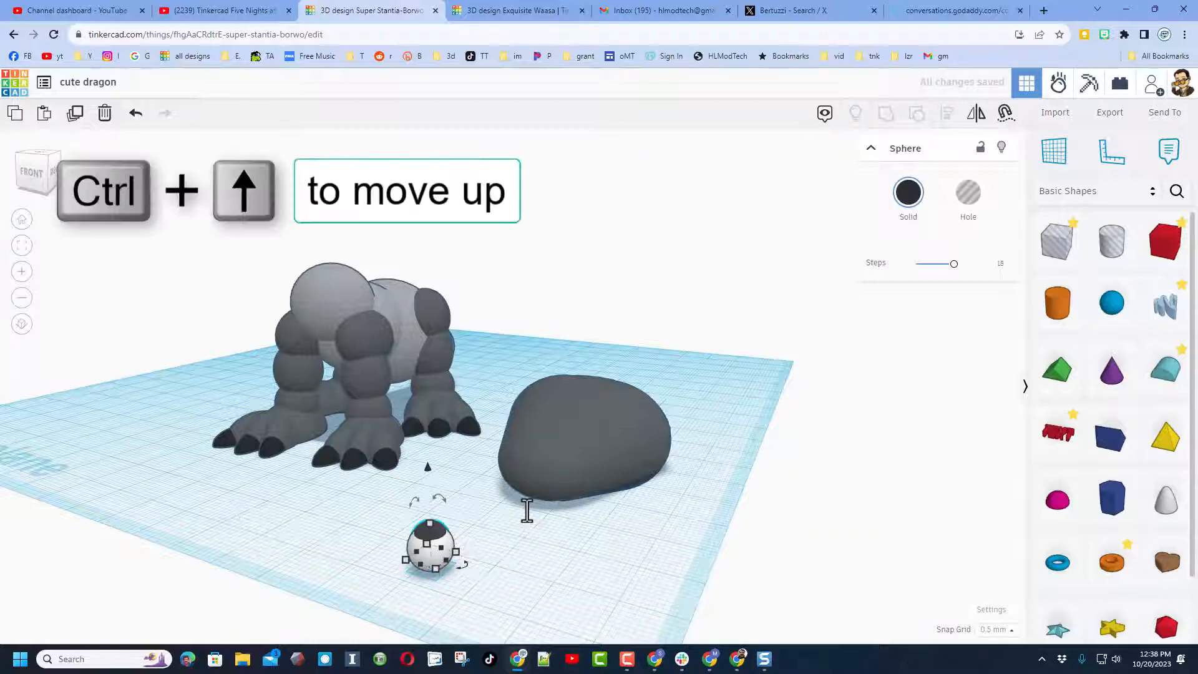
pyautogui.hotkey('ctrl', 'Up')
pyautogui.click(335, 572)
# Place a cylinder hole beside the eye and scale it uniformly to a height of 1.9 mm.
pyautogui.moveTo(336, 573); pyautogui.dragTo(379, 566, button='right')
pyautogui.click(1104, 247)
pyautogui.click(703, 562)
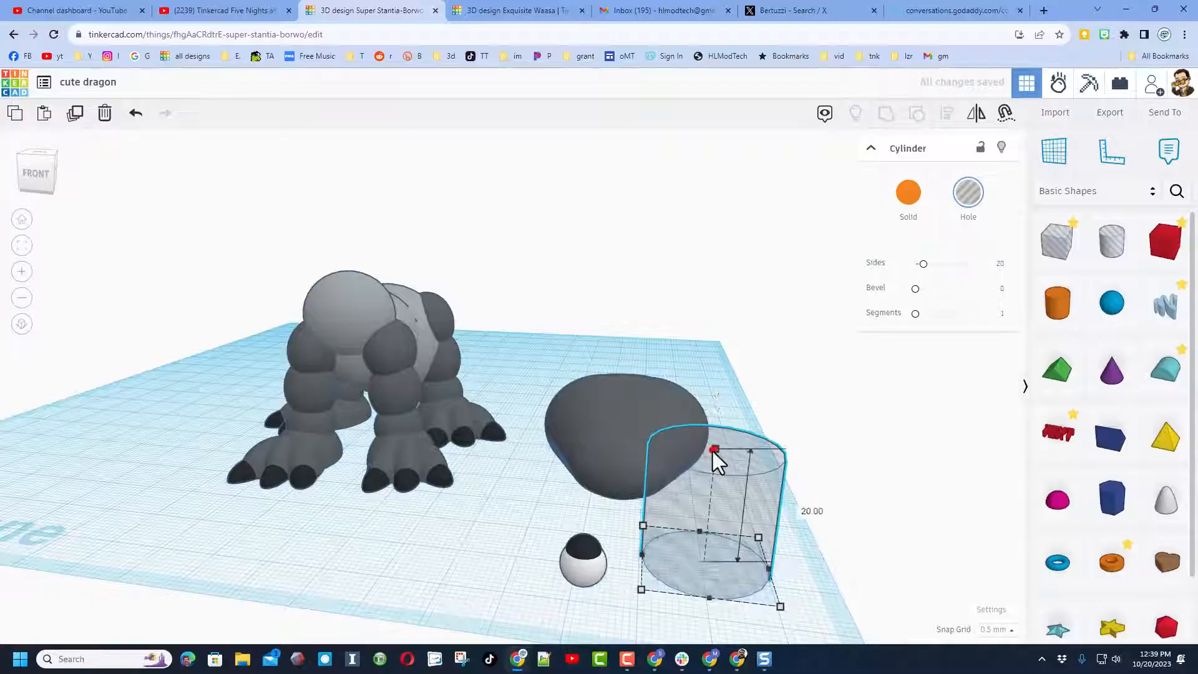
pyautogui.keyDown('shift'); pyautogui.moveTo(713, 451); pyautogui.dragTo(795, 478); pyautogui.keyUp('shift')
pyautogui.click(802, 474)
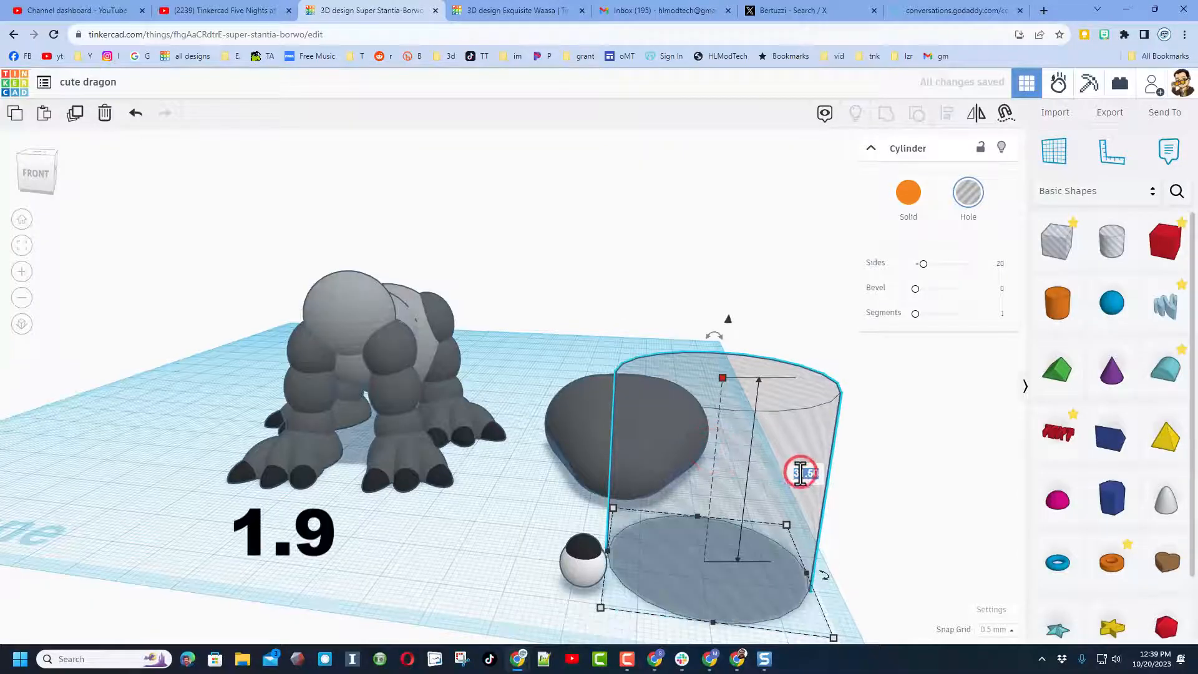
pyautogui.press('Return')
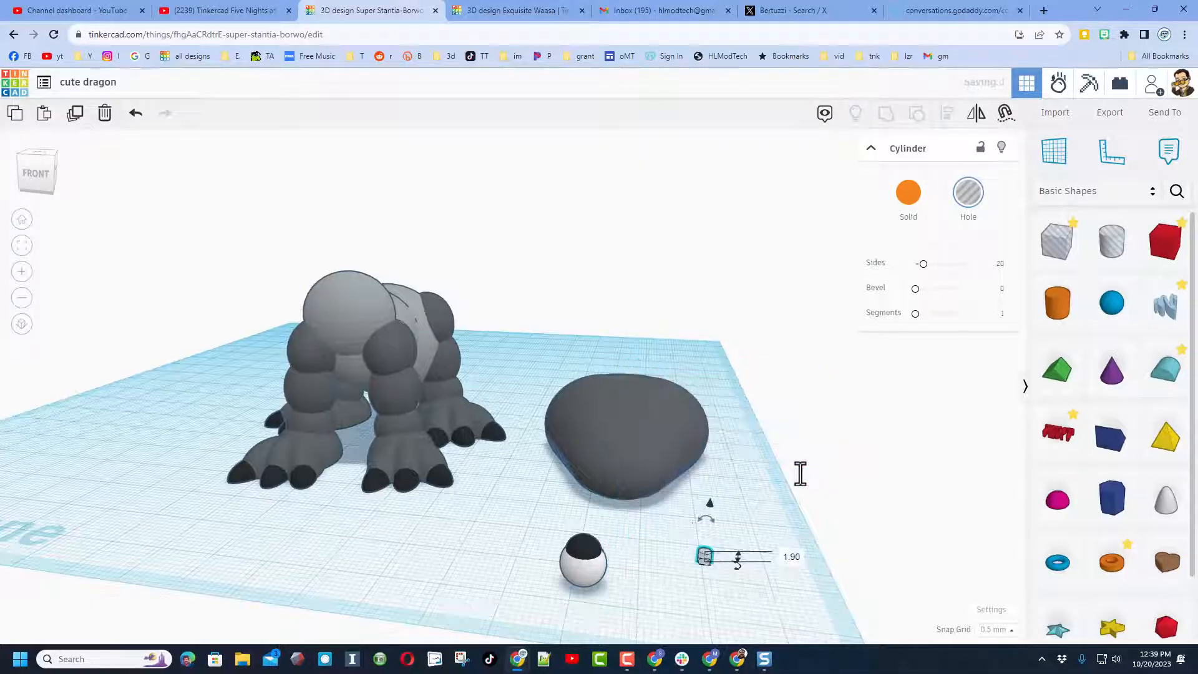
pyautogui.click(700, 598)
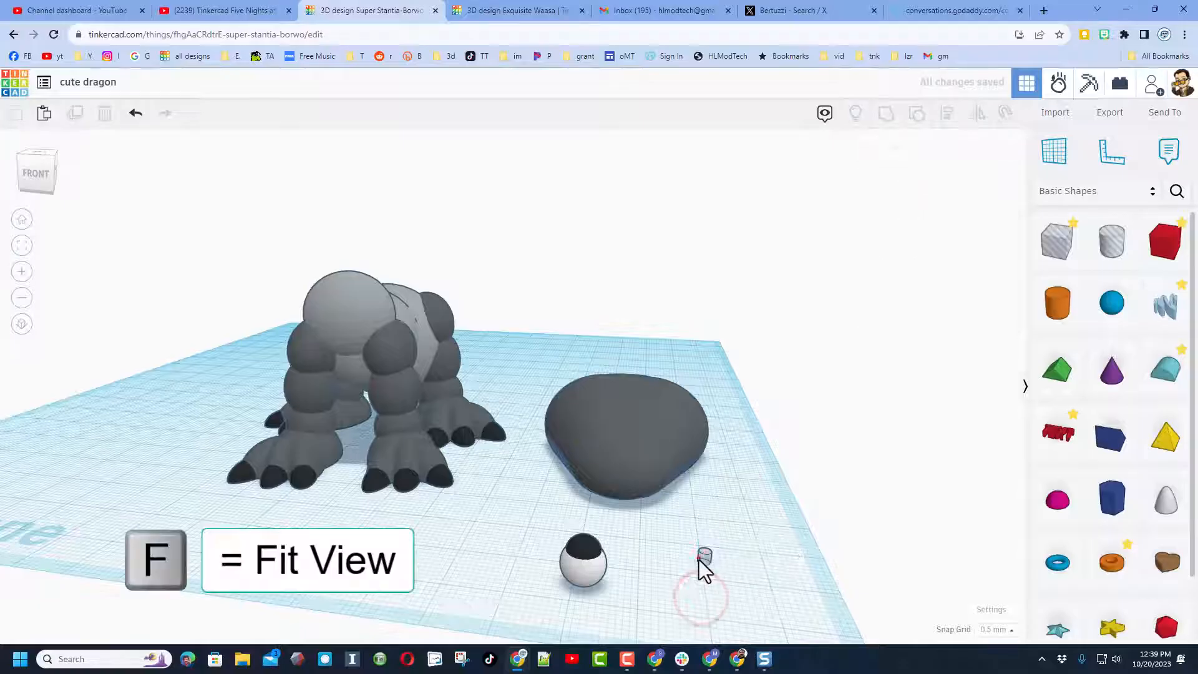
# Set only the small cylinder hole's height to 6 mm, keeping its diameter.
pyautogui.click(701, 556)
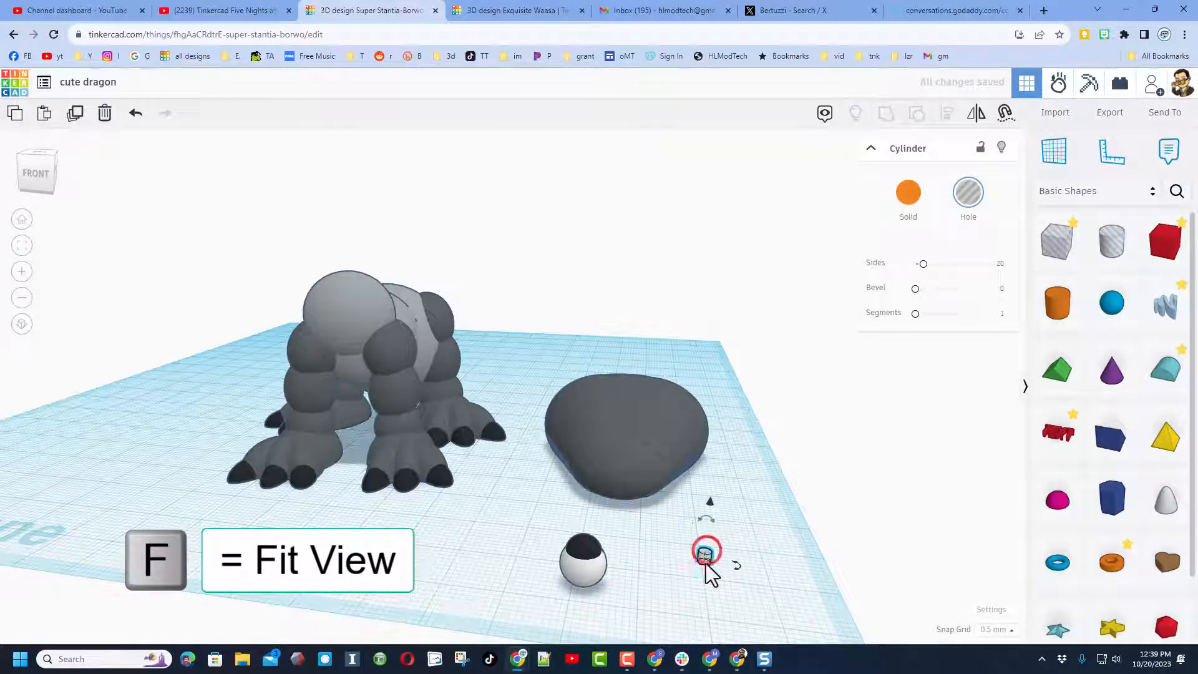
pyautogui.press('f')
pyautogui.click(637, 342)
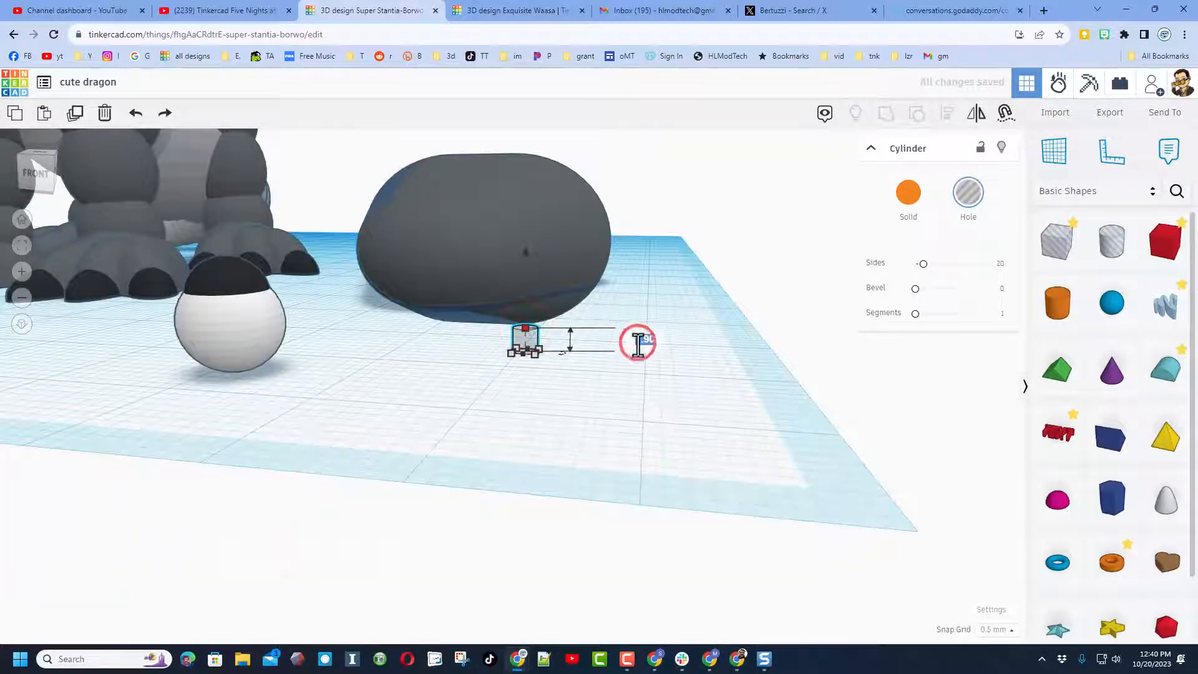
pyautogui.write('6')
pyautogui.moveTo(511, 430); pyautogui.dragTo(541, 386, button='right')
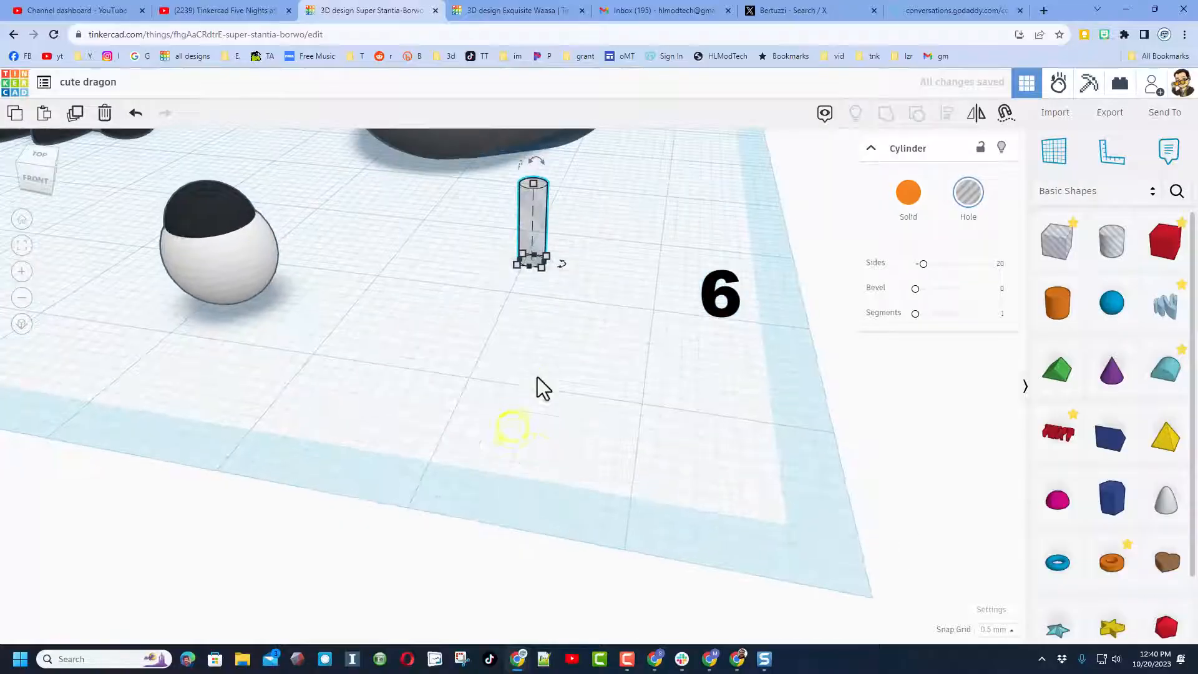
# Select the black pupil sphere together with the cylinder hole and start aligning them.
pyautogui.keyDown('shift'); pyautogui.click(196, 208); pyautogui.keyUp('shift')
pyautogui.press('l')
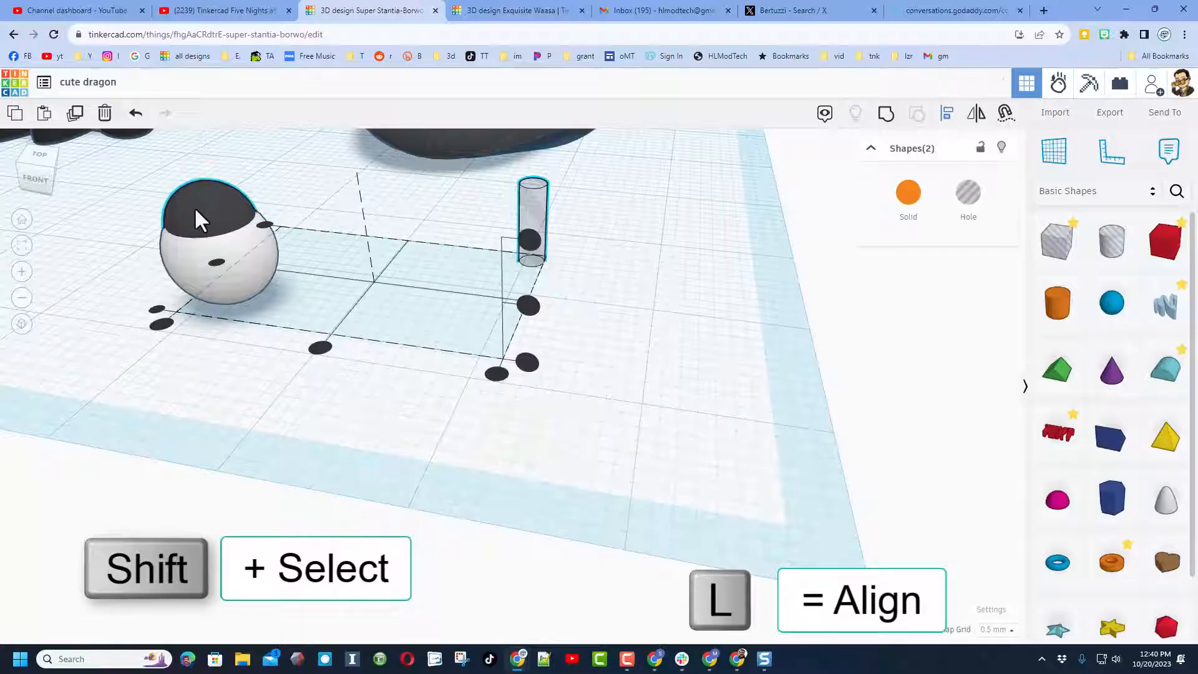
# Align the cylinder hole to the dark pupil as the anchor, centred in both horizontal directions and level with its top.
pyautogui.click(209, 204)
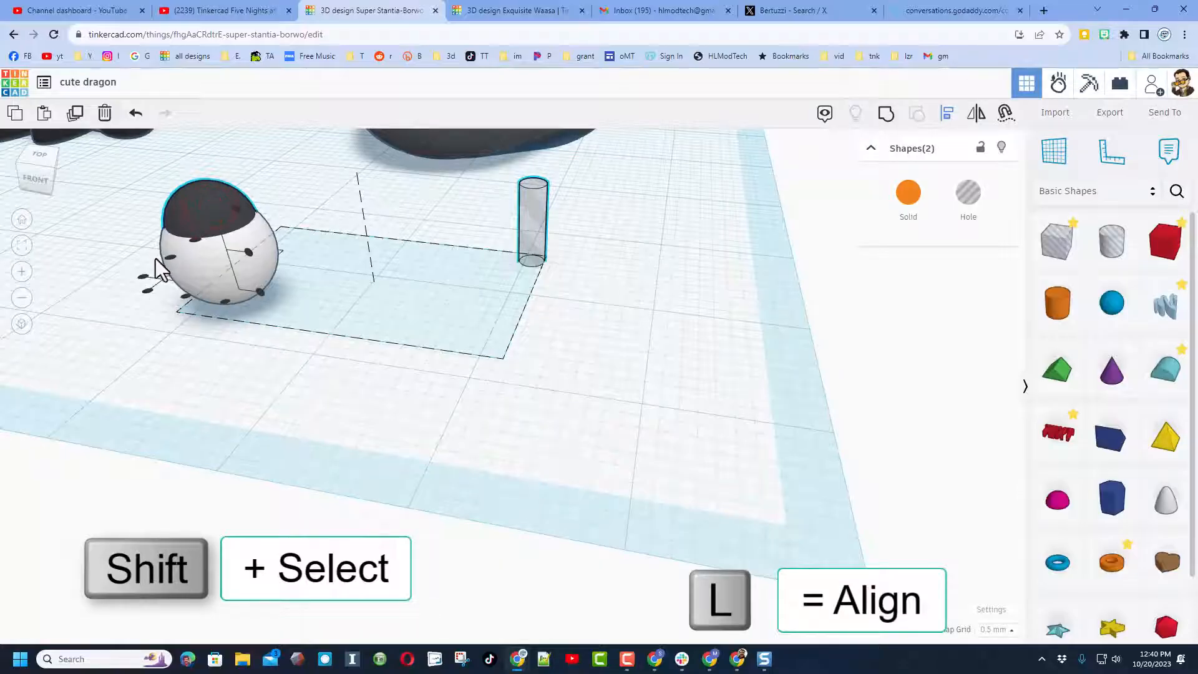
pyautogui.click(53, 168)
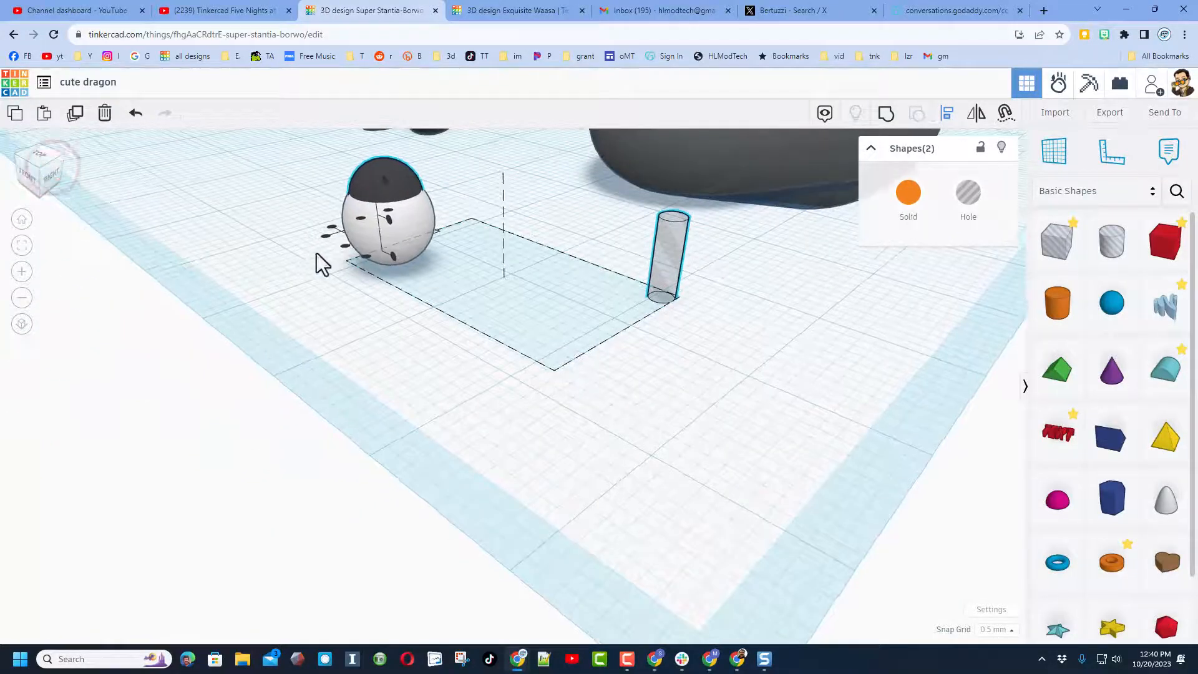
pyautogui.click(344, 245)
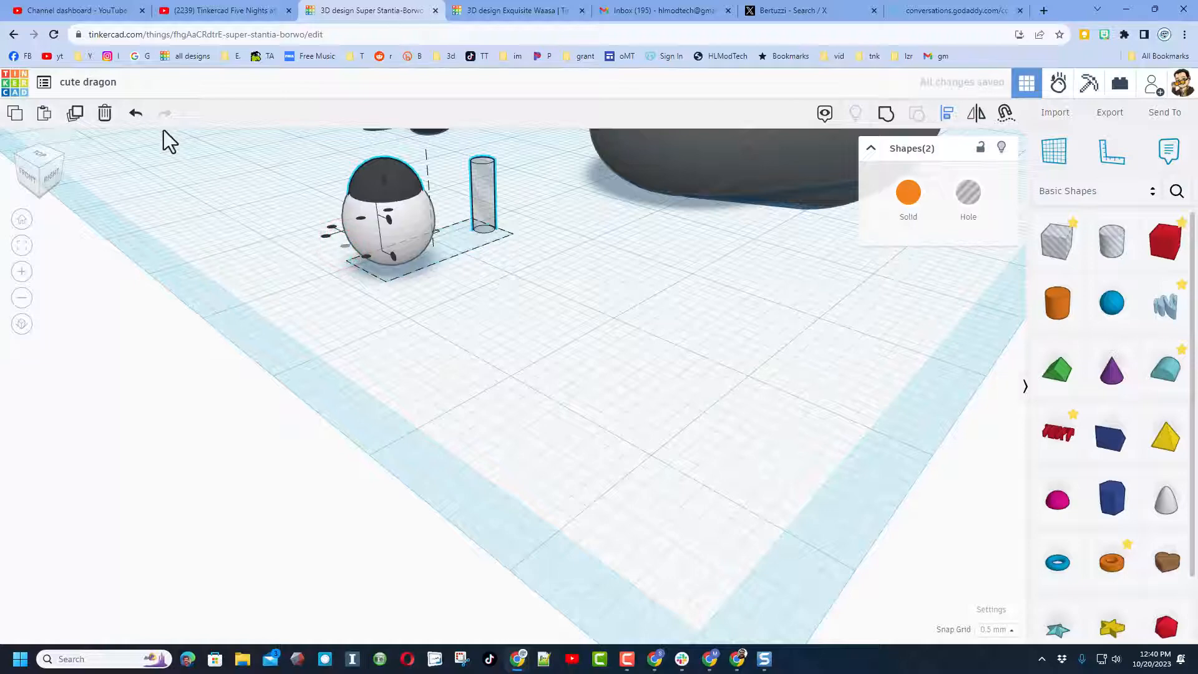
pyautogui.click(18, 157)
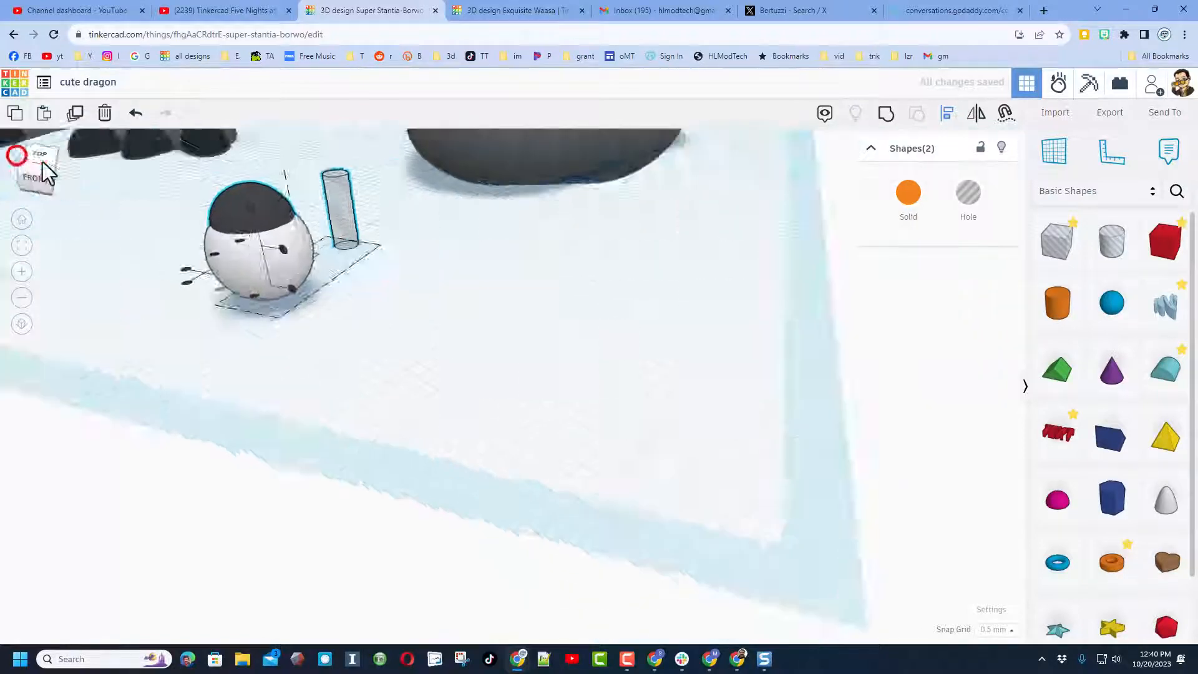
pyautogui.press('f')
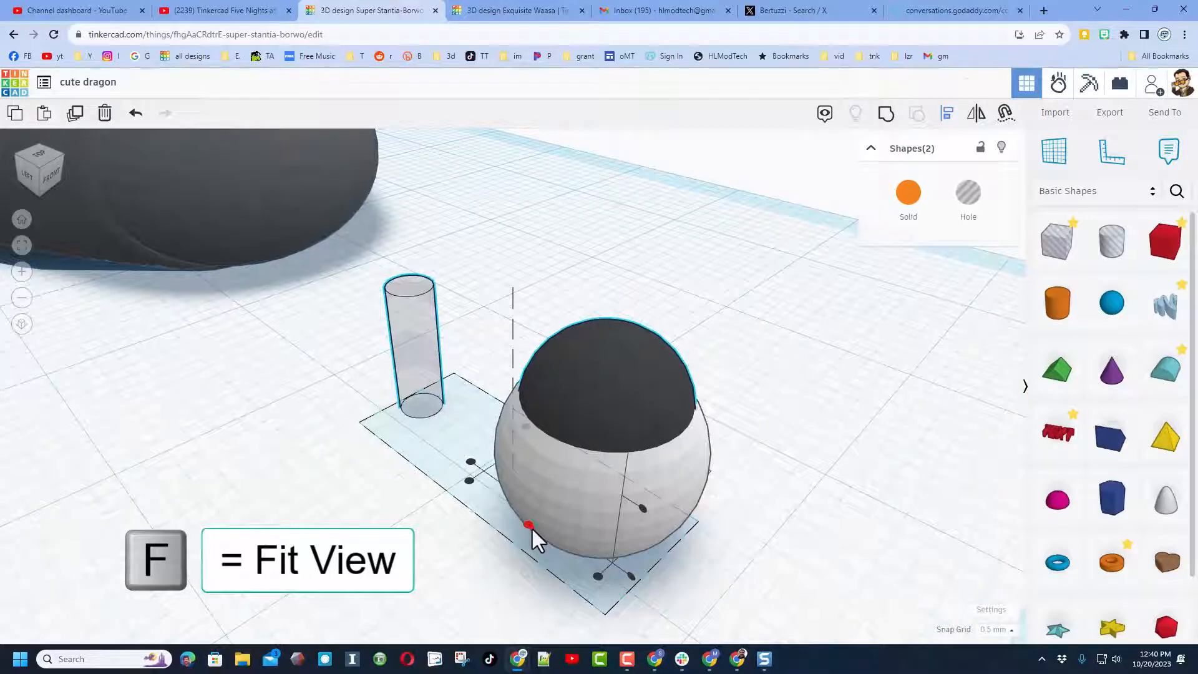
pyautogui.click(530, 527)
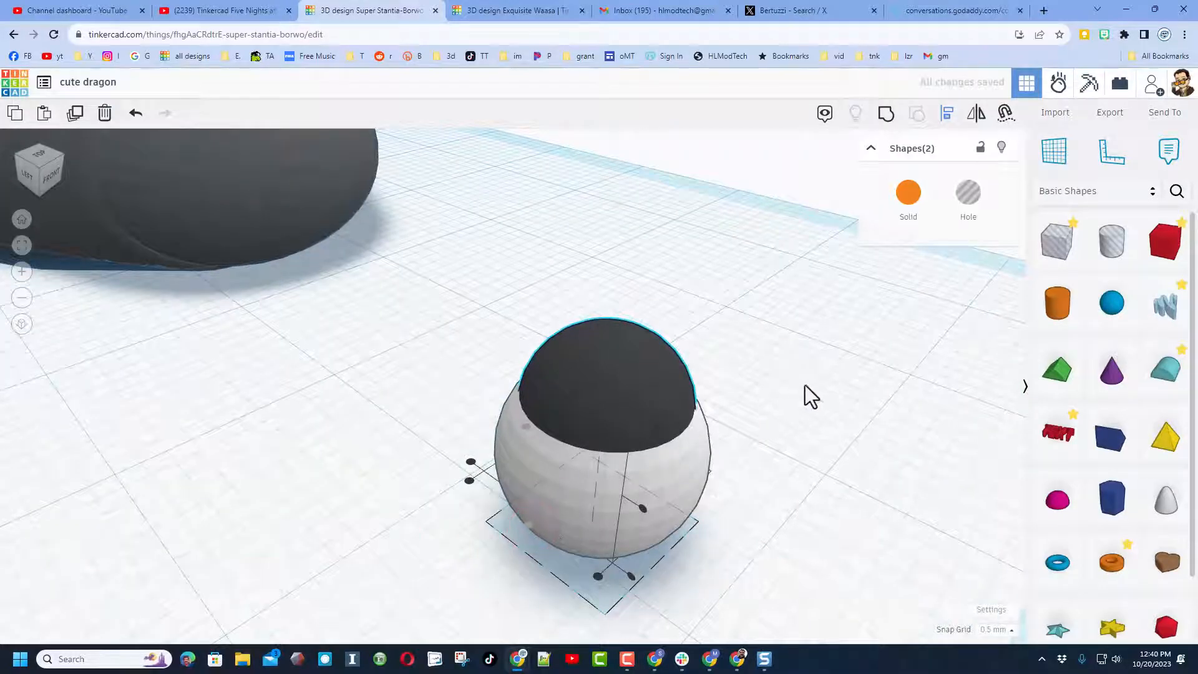
pyautogui.click(656, 423)
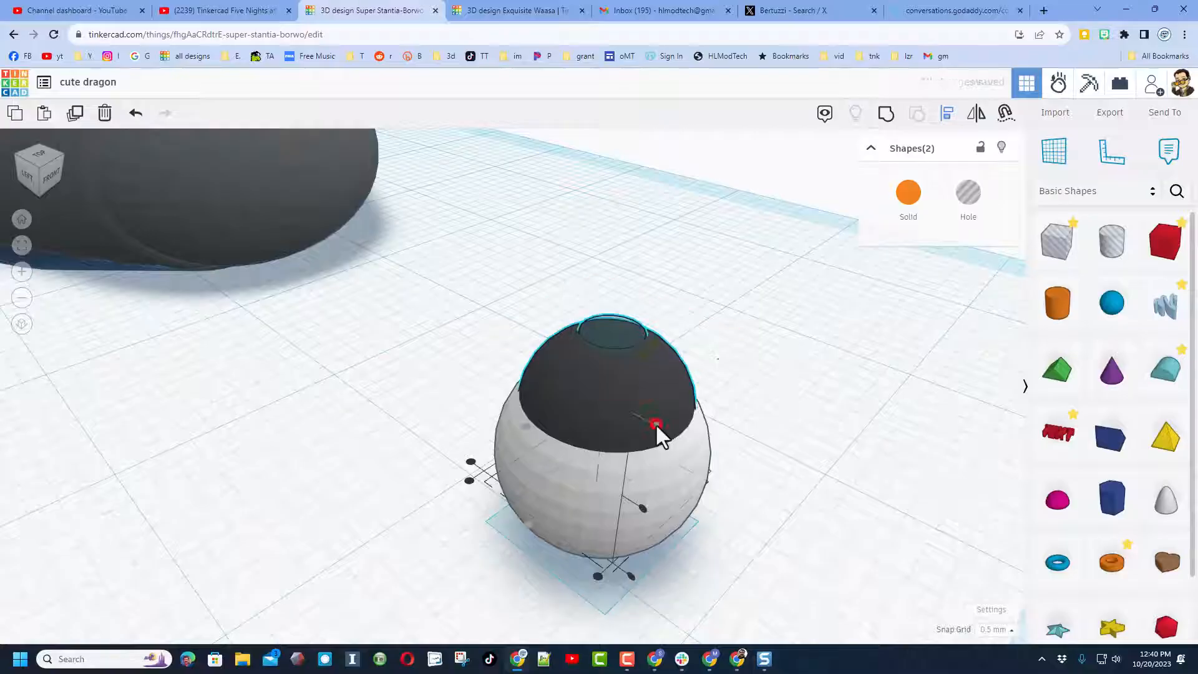
# Raise the cylinder hole slightly so it sticks out above the top of the pupil.
pyautogui.click(741, 342)
pyautogui.click(649, 342)
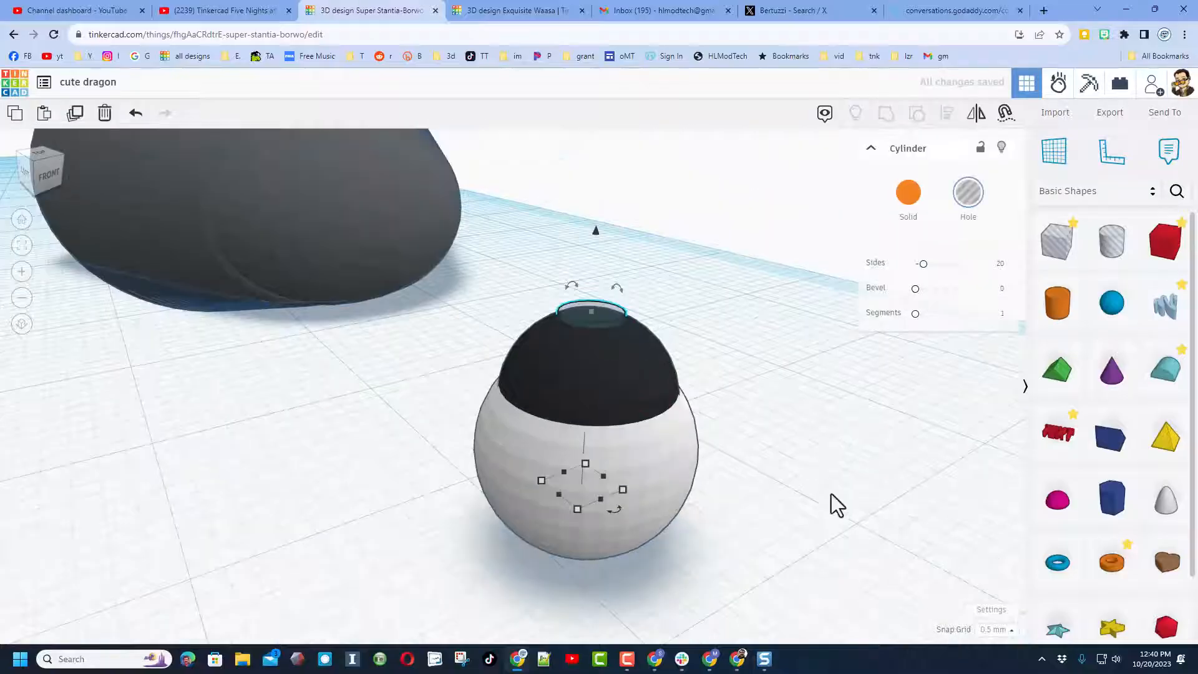
pyautogui.hotkey('ctrl', 'Up')
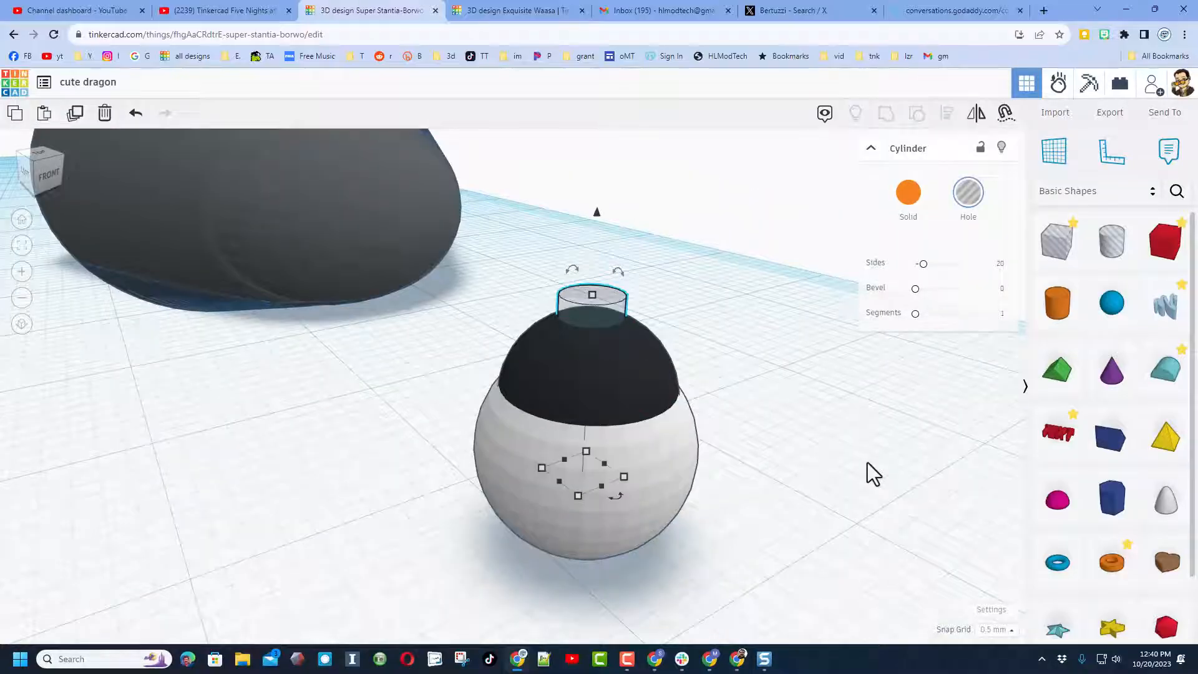
# Group the eyeball, pupil and cylinder hole into one shape and turn on Multicolor for it.
pyautogui.click(867, 463)
pyautogui.moveTo(737, 319); pyautogui.dragTo(552, 547)
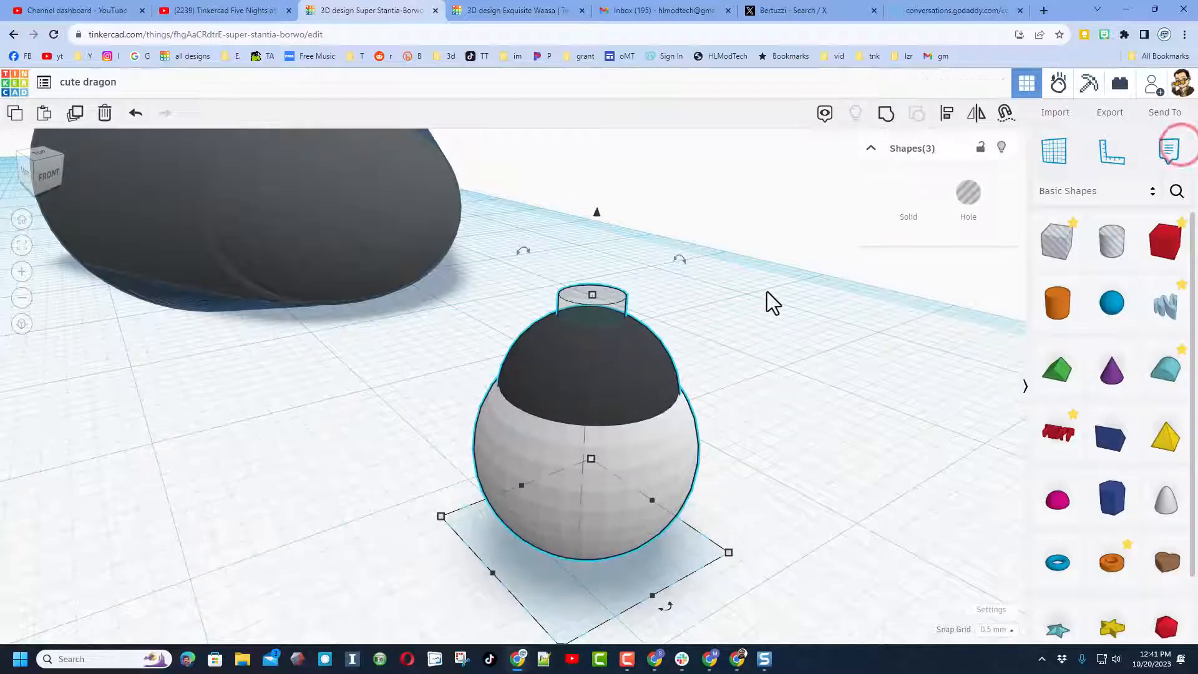
pyautogui.hotkey('ctrl', 'g')
pyautogui.moveTo(742, 303); pyautogui.dragTo(635, 403, button='right')
pyautogui.click(908, 190)
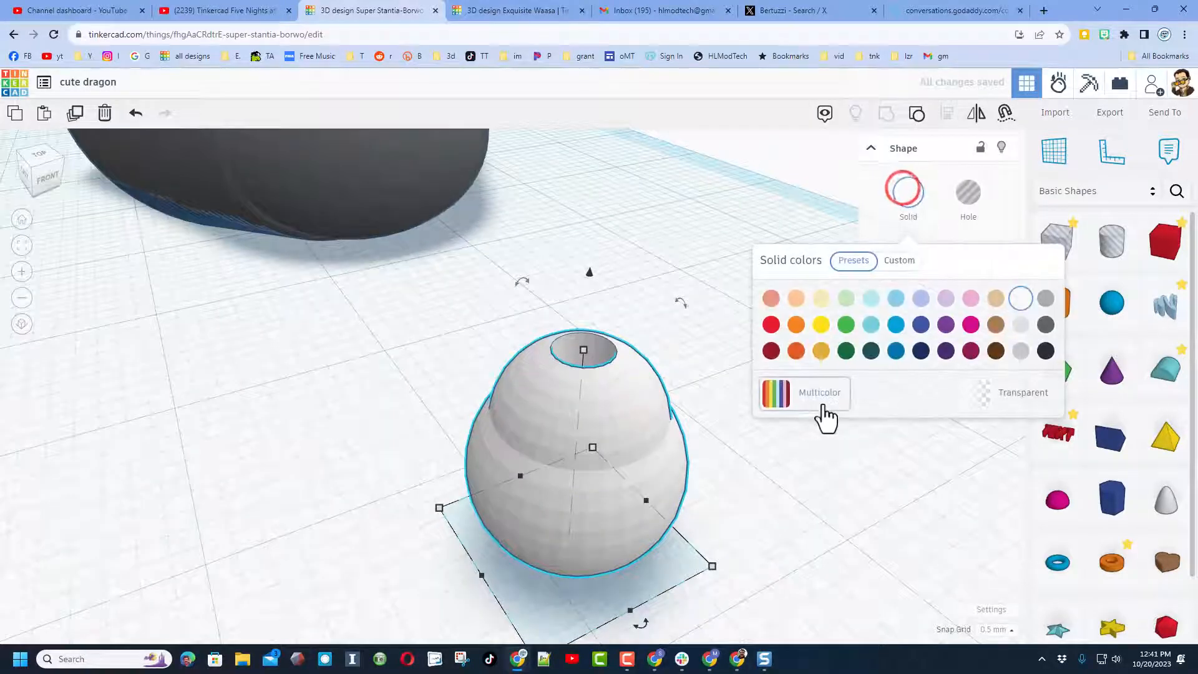
pyautogui.click(821, 393)
# Place the eye on top of the dragon's head with Cruise and lower it slightly into the surface.
pyautogui.scroll(-5, 680, 429)
pyautogui.moveTo(680, 429); pyautogui.dragTo(476, 429, button='right')
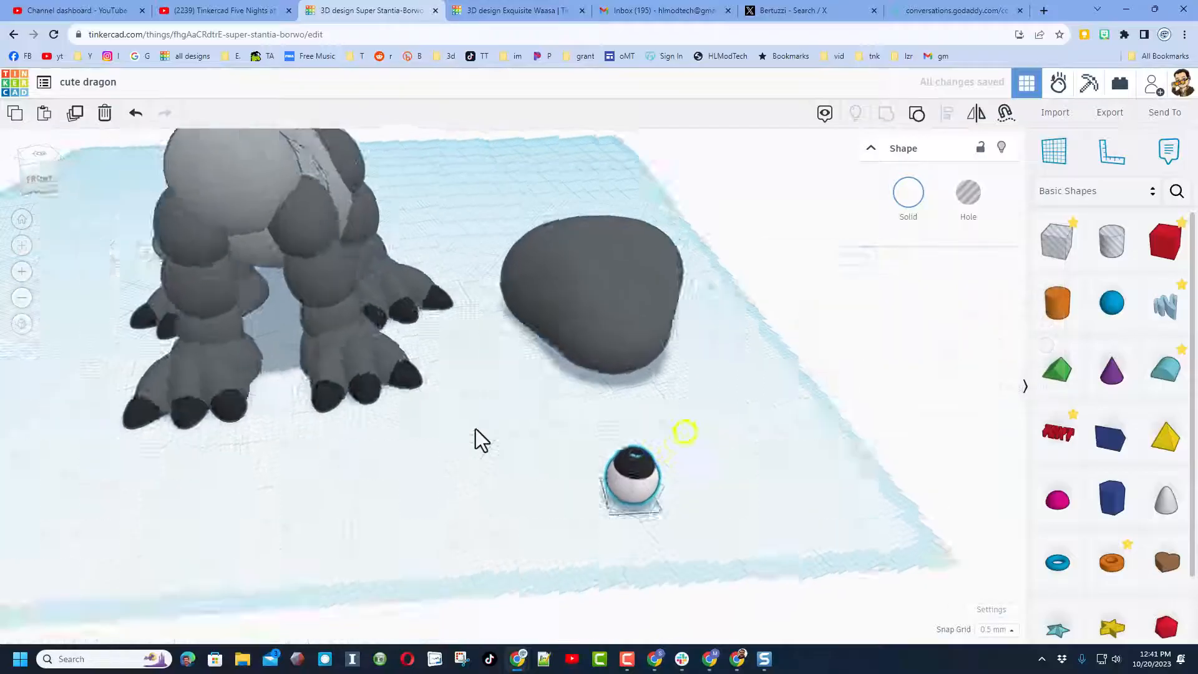
pyautogui.scroll(5, 540, 430)
pyautogui.click(687, 507)
pyautogui.moveTo(571, 526); pyautogui.dragTo(720, 274)
pyautogui.press('c')
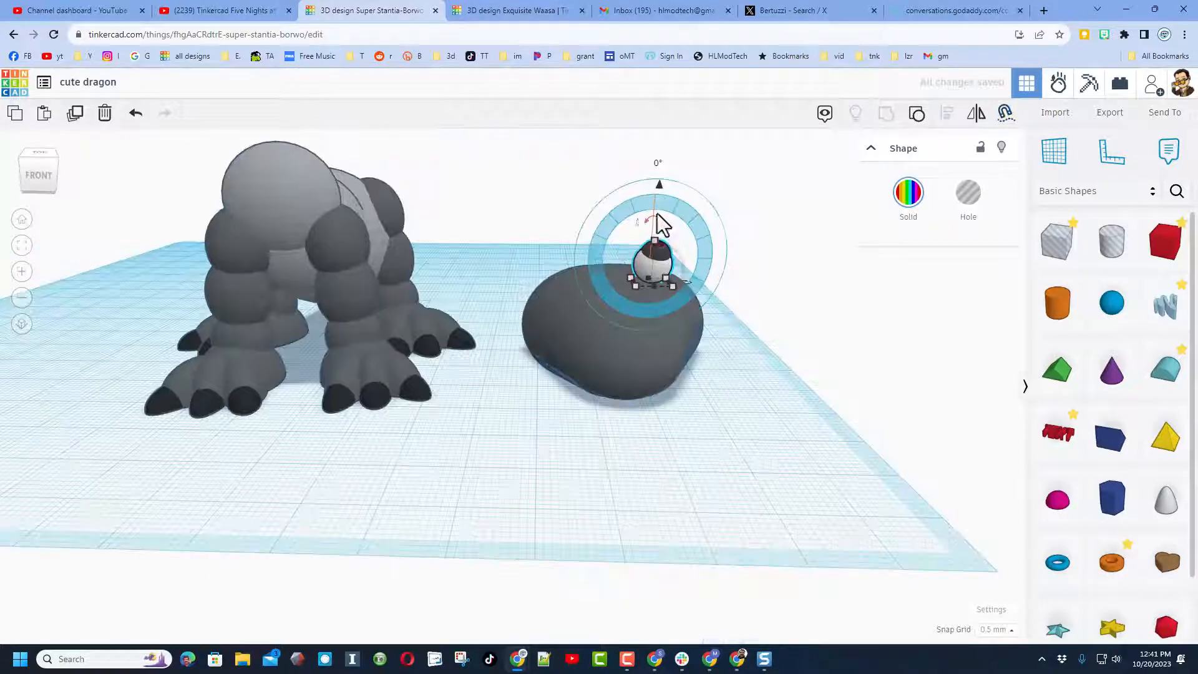
pyautogui.moveTo(660, 185); pyautogui.dragTo(658, 204)
# Duplicate the eye and move the copy sideways to the other side of the head.
pyautogui.hotkey('ctrl', 'd')
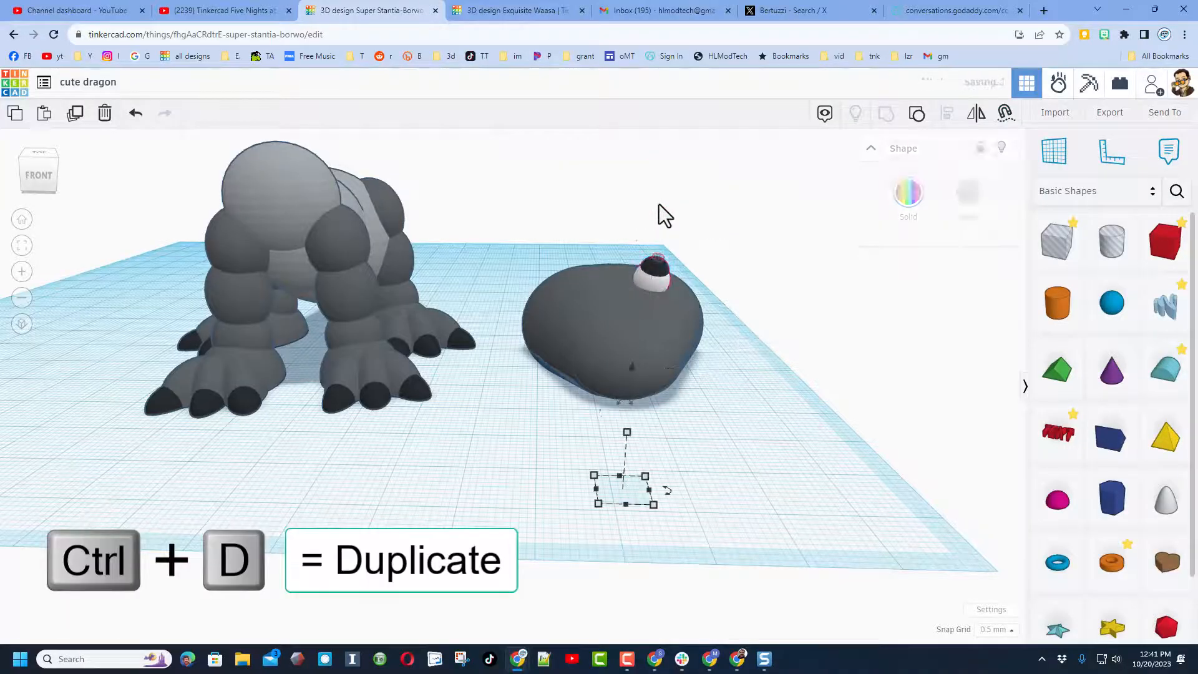
pyautogui.press('Left')
pyautogui.press('Left')
pyautogui.press('Left')
pyautogui.press('Left')
pyautogui.press('Left')
pyautogui.press('Left')
pyautogui.press('Left')
pyautogui.press('Left')
pyautogui.press('Left')
pyautogui.press('Left')
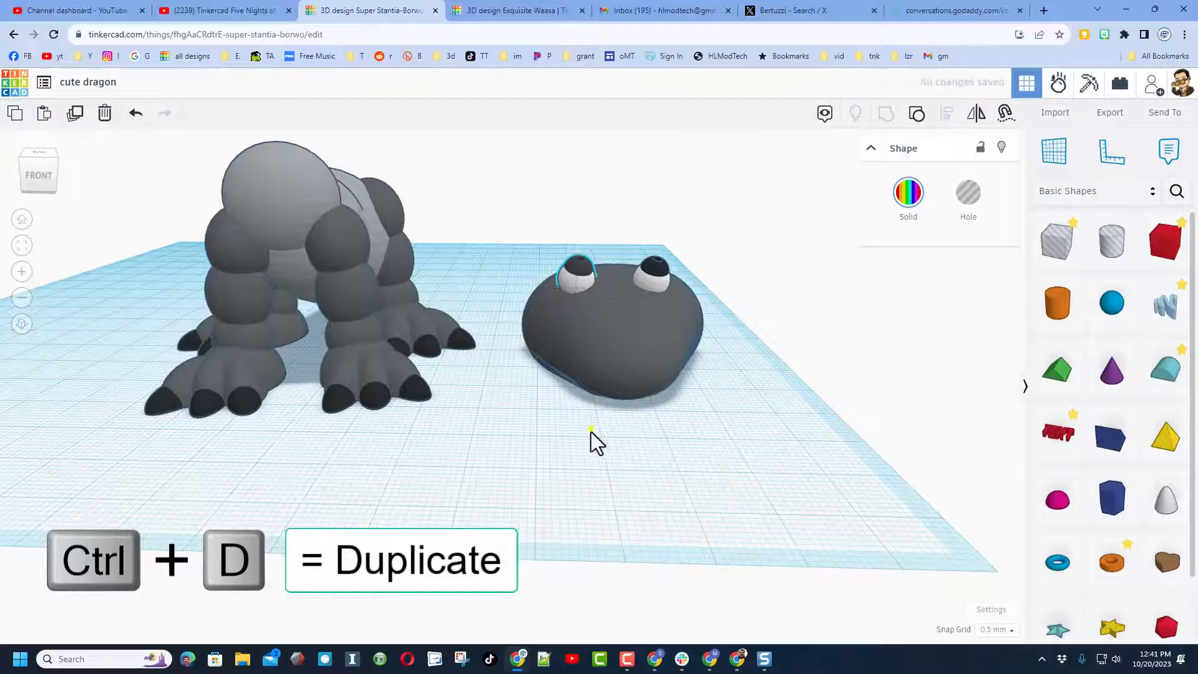
# Rotate the duplicated eye so its pupil points forward and outward from the head.
pyautogui.moveTo(590, 432); pyautogui.dragTo(579, 463, button='right')
pyautogui.moveTo(627, 246); pyautogui.dragTo(585, 299)
pyautogui.moveTo(529, 260); pyautogui.dragTo(609, 235, button='right')
pyautogui.moveTo(488, 247); pyautogui.dragTo(466, 409)
pyautogui.moveTo(466, 411); pyautogui.dragTo(478, 471, button='right')
pyautogui.moveTo(527, 223); pyautogui.dragTo(708, 284)
pyautogui.moveTo(708, 284); pyautogui.dragTo(631, 271, button='right')
# Rotate the original eye about several axes so its pupil looks forward from the head.
pyautogui.click(726, 243)
pyautogui.moveTo(759, 266); pyautogui.dragTo(771, 407)
pyautogui.moveTo(771, 407); pyautogui.dragTo(699, 399, button='right')
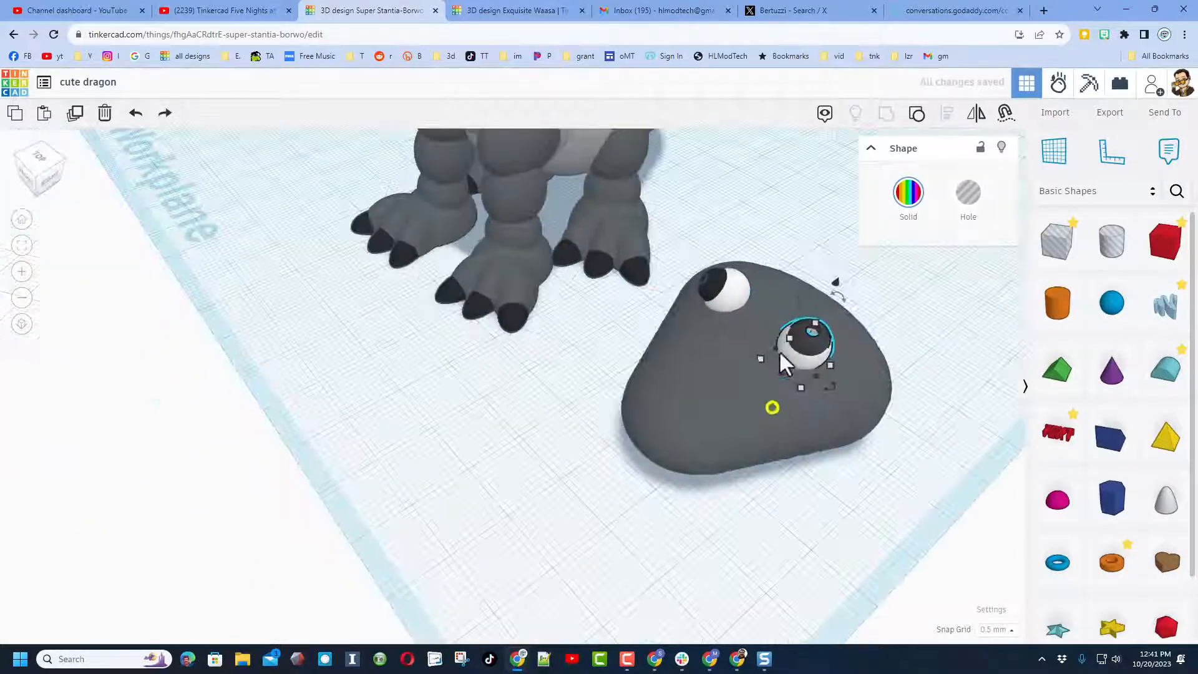
pyautogui.moveTo(797, 293); pyautogui.dragTo(762, 487)
pyautogui.moveTo(762, 487); pyautogui.dragTo(858, 368, button='right')
pyautogui.moveTo(861, 362); pyautogui.dragTo(818, 340, button='right')
pyautogui.moveTo(805, 335); pyautogui.dragTo(987, 406)
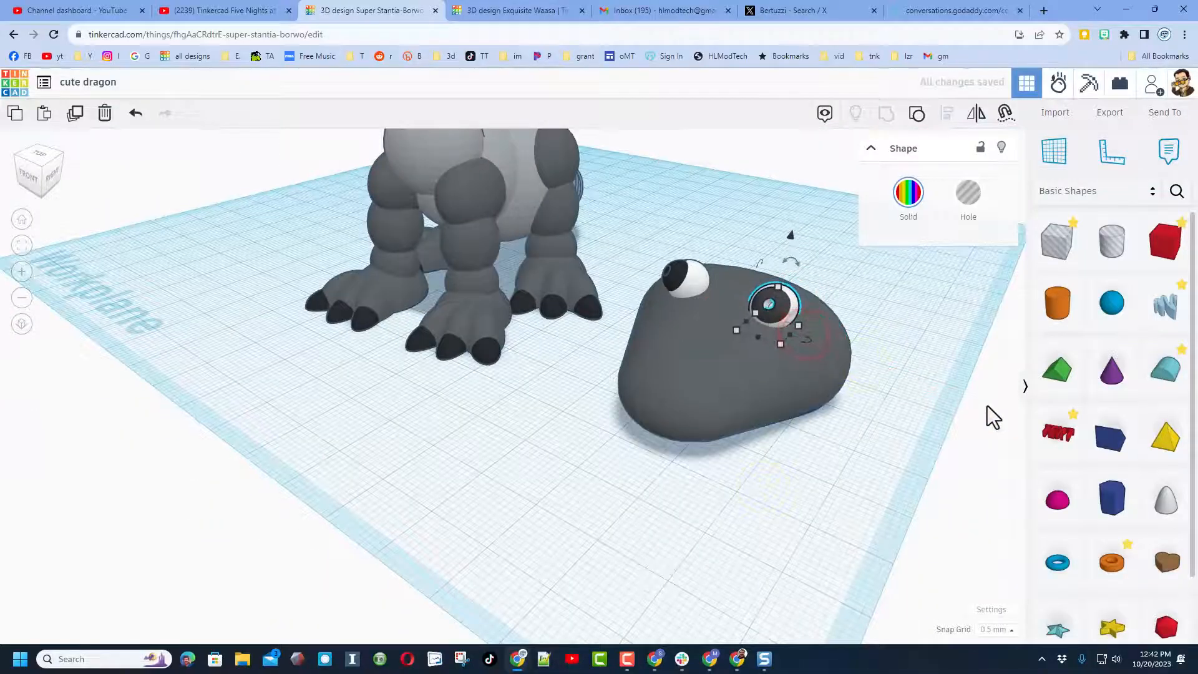
pyautogui.moveTo(815, 463); pyautogui.dragTo(842, 436, button='right')
pyautogui.click(785, 441)
pyautogui.moveTo(813, 474); pyautogui.dragTo(997, 484)
pyautogui.click(466, 492)
pyautogui.moveTo(456, 497); pyautogui.dragTo(664, 417, button='right')
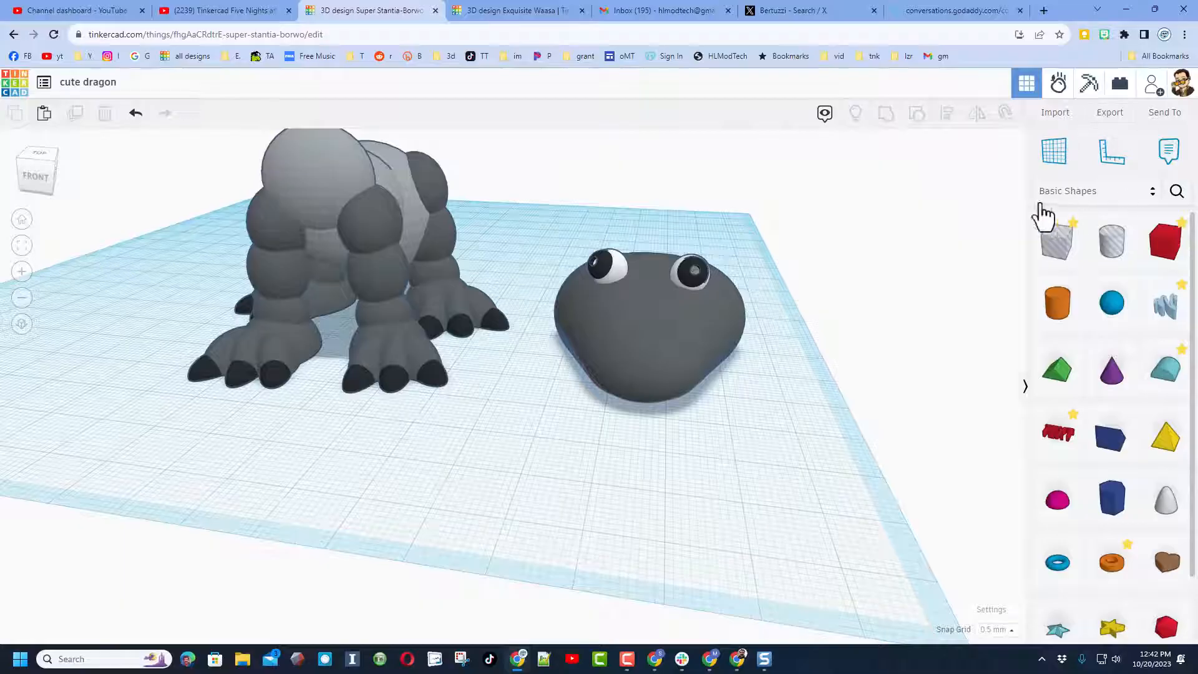
# Search the community shapes for "bent" and place a Bent Pipe on the workplane in front of the head.
pyautogui.click(1176, 193)
pyautogui.click(1069, 144)
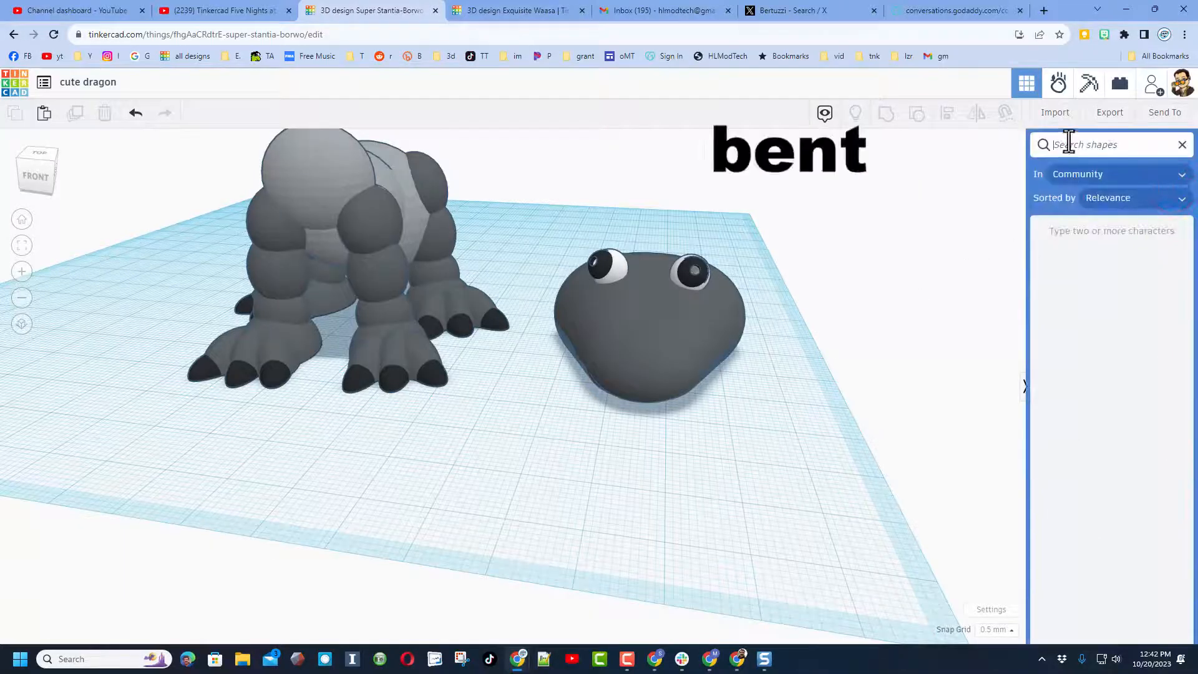
pyautogui.write('bent')
pyautogui.moveTo(1100, 289); pyautogui.dragTo(475, 469)
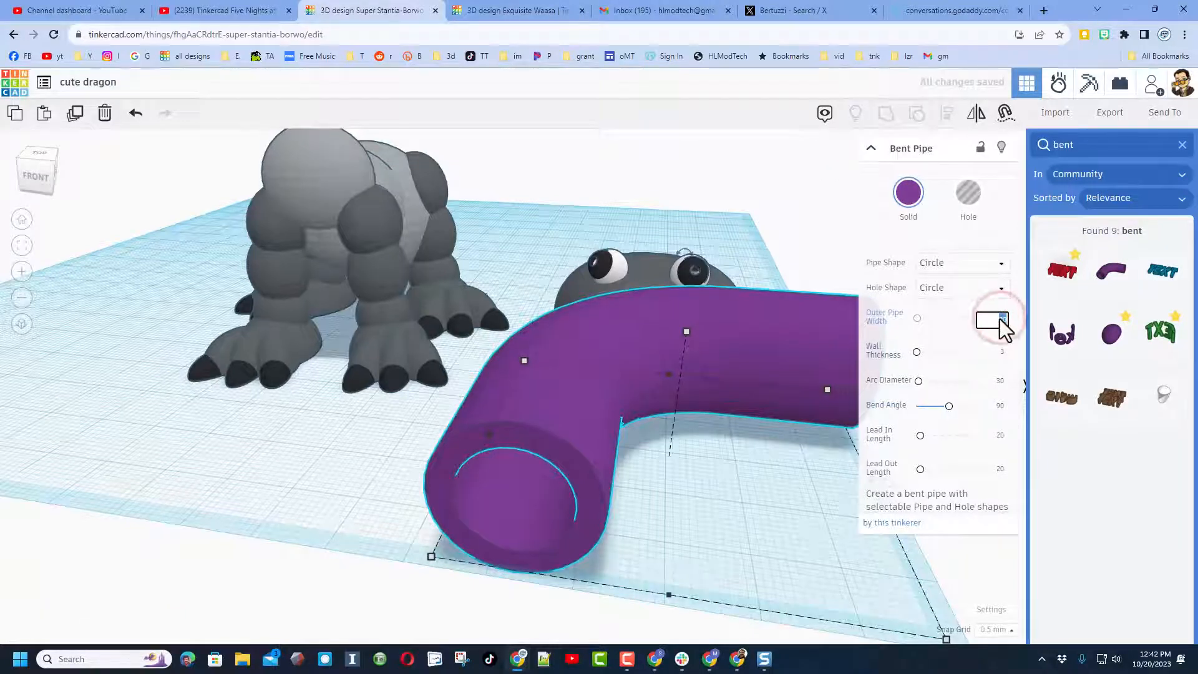
# Set the bent pipe's outer pipe width to 2, wall thickness to 1 and arc diameter to 20.
pyautogui.write('2')
pyautogui.press('Return')
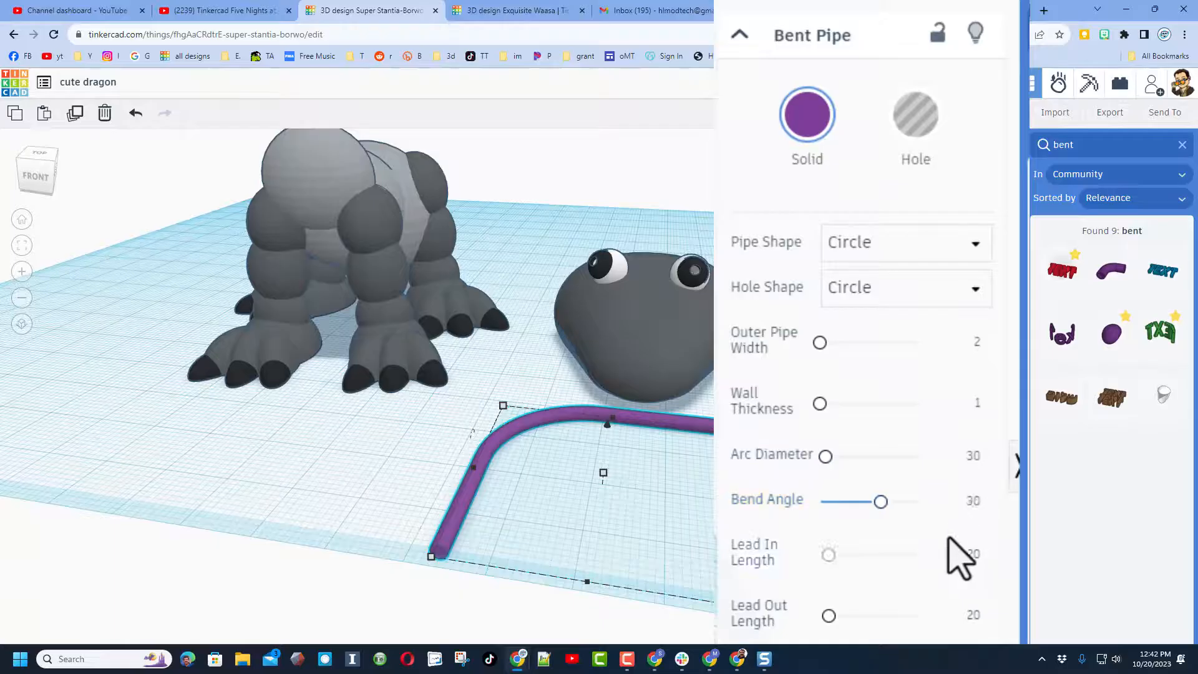
pyautogui.click(975, 459)
pyautogui.write('20')
pyautogui.press('Return')
# Set the bent pipe's bend angle to 170 and its lead-in and lead-out lengths to 15.
pyautogui.click(981, 498)
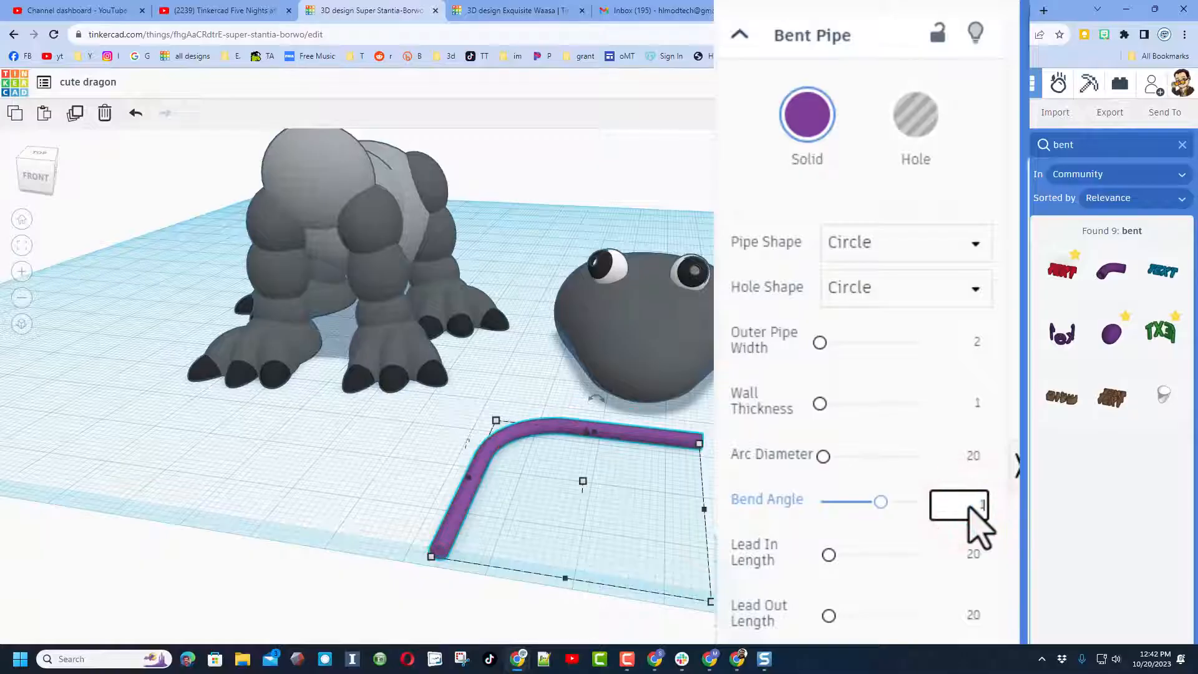
pyautogui.click(971, 563)
pyautogui.write('10')
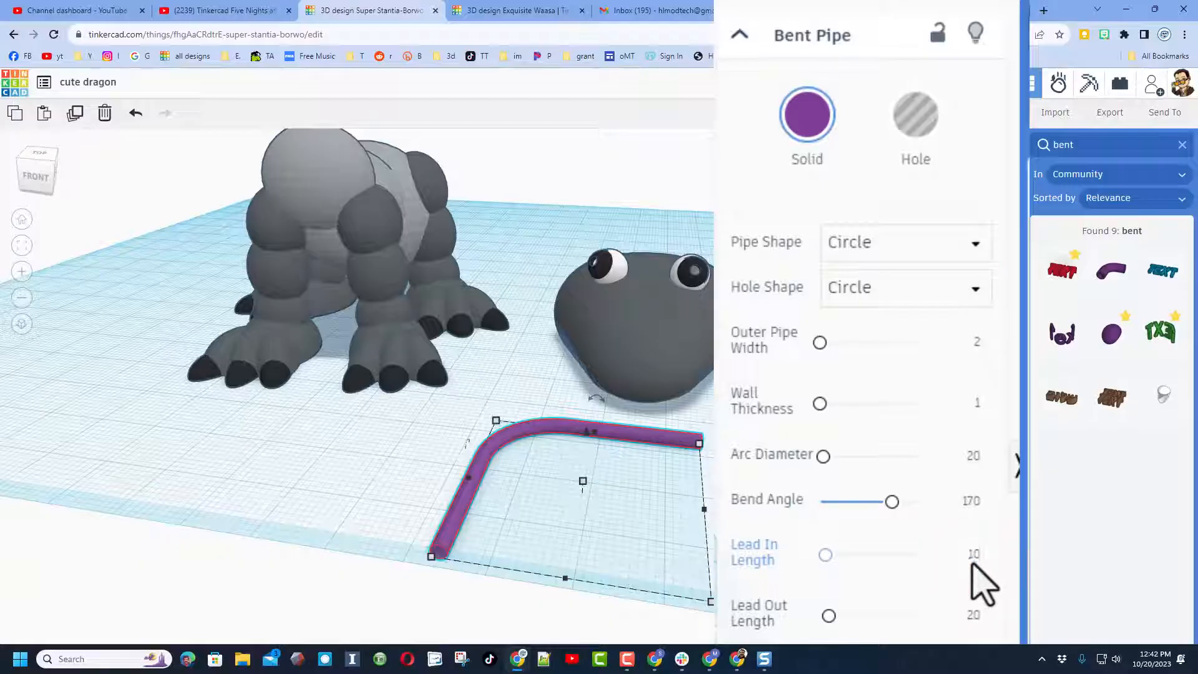
pyautogui.click(974, 610)
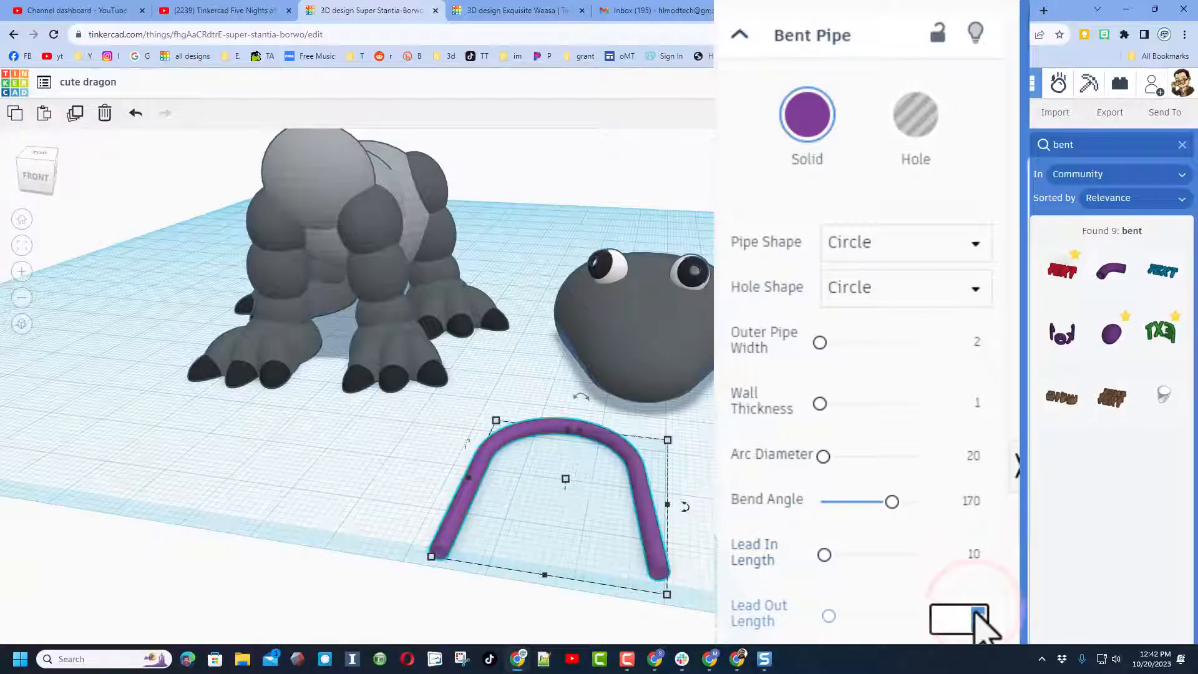
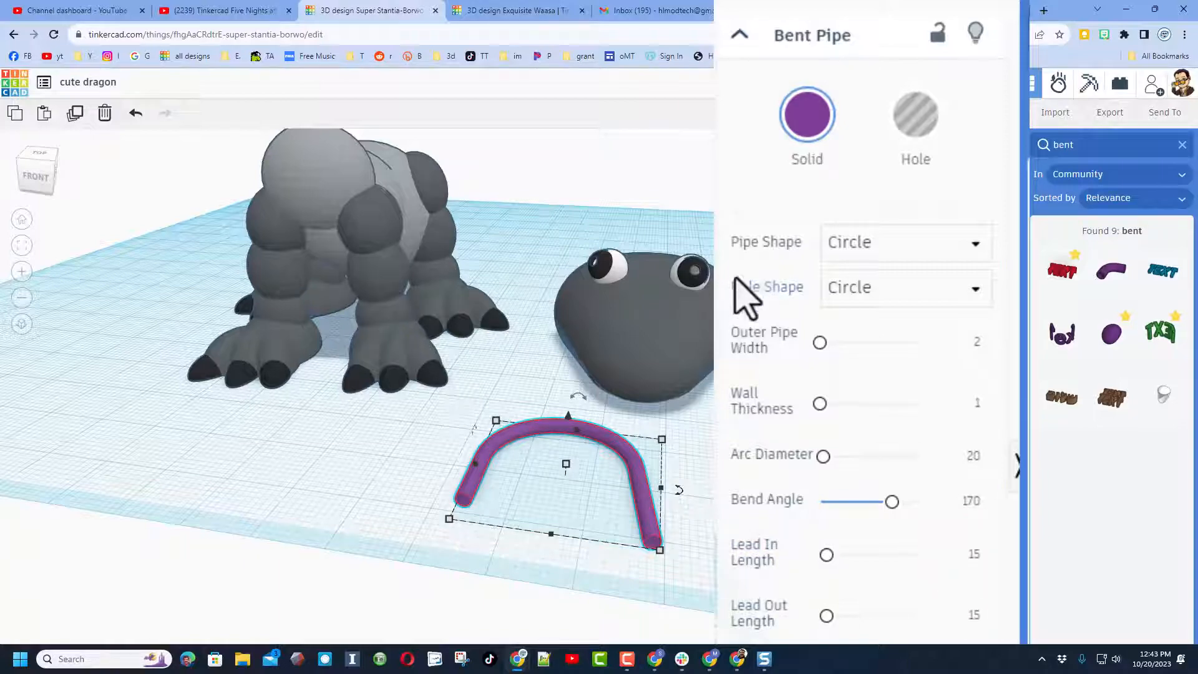
# Turn the bent pipe into a hole and mirror it front to back so its curve faces forward.
pyautogui.click(915, 120)
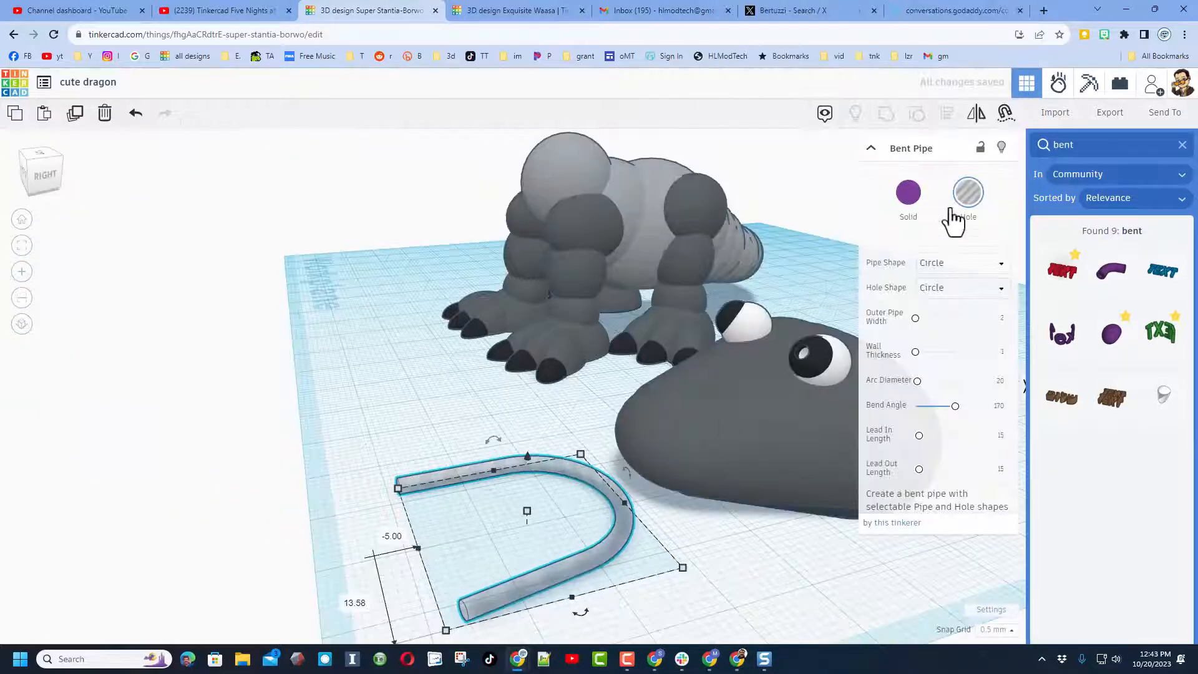
pyautogui.click(977, 123)
pyautogui.click(486, 471)
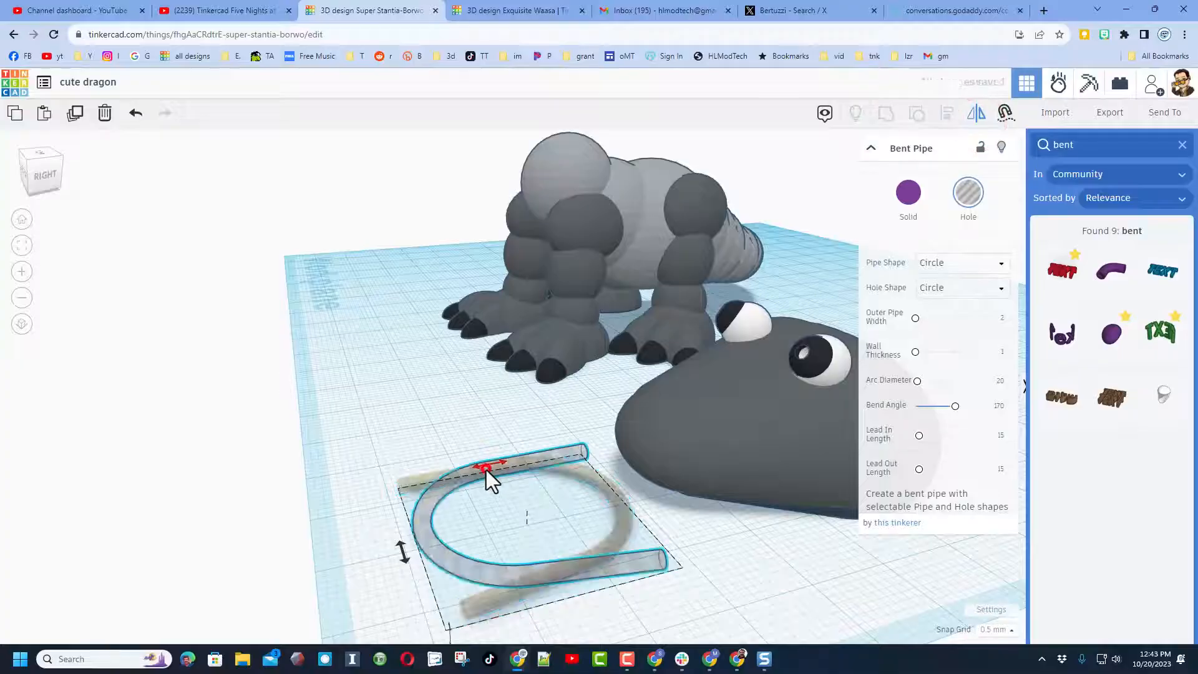
# Move the bent pipe hole onto the front of the head and raise it to form the mouth line.
pyautogui.moveTo(487, 475); pyautogui.dragTo(680, 496, button='right')
pyautogui.moveTo(679, 496); pyautogui.dragTo(658, 426)
pyautogui.moveTo(752, 460); pyautogui.dragTo(680, 399, button='right')
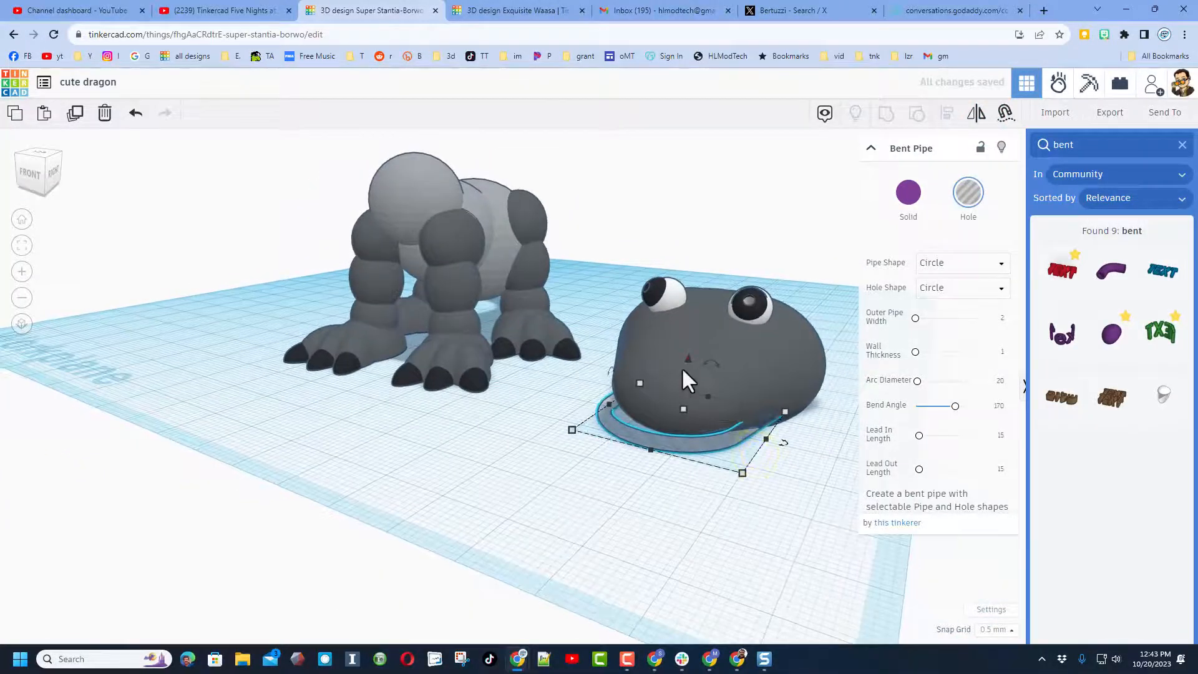
pyautogui.moveTo(681, 367)
pyautogui.mouseDown()
pyautogui.moveTo(694, 332)
pyautogui.moveTo(690, 361)
pyautogui.mouseUp()
pyautogui.moveTo(692, 363); pyautogui.dragTo(689, 435, button='right')
pyautogui.moveTo(687, 430); pyautogui.dragTo(705, 439)
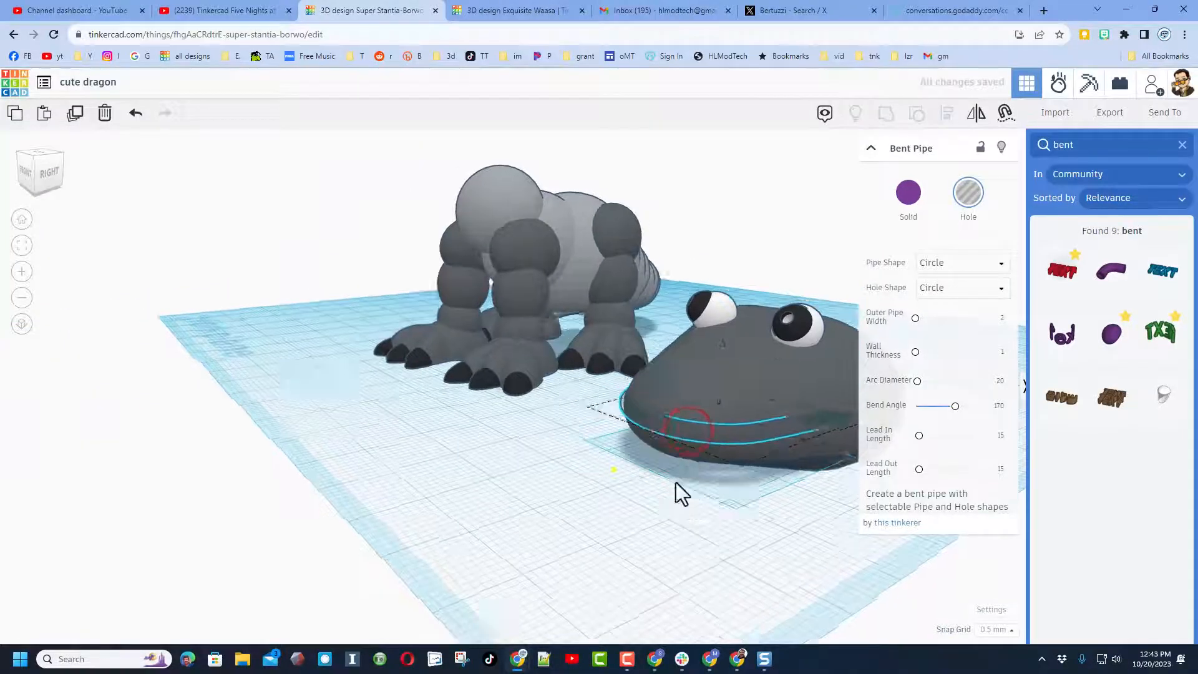
# Shift the bent pipe hole sideways to centre the mouth on the snout.
pyautogui.moveTo(615, 468); pyautogui.dragTo(781, 464, button='right')
pyautogui.scroll(2, 769, 466)
pyautogui.moveTo(733, 432); pyautogui.dragTo(748, 469, button='right')
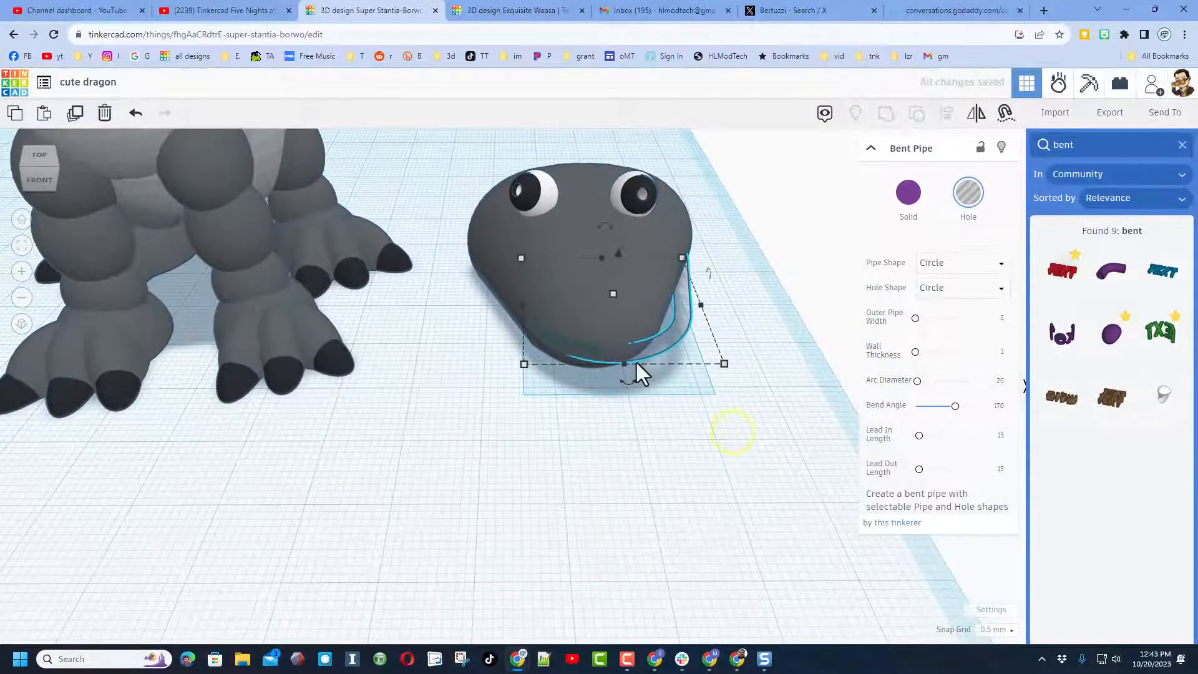
pyautogui.moveTo(629, 385); pyautogui.dragTo(695, 400)
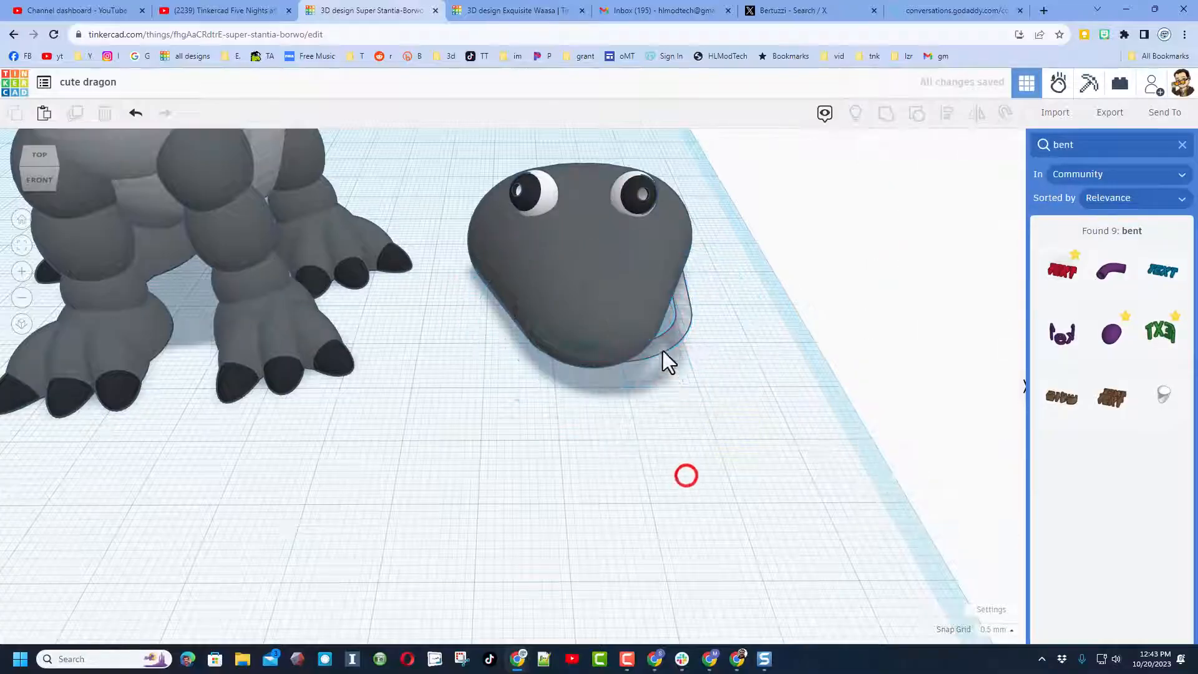
pyautogui.moveTo(663, 350)
pyautogui.mouseDown()
pyautogui.moveTo(601, 349)
pyautogui.moveTo(646, 346)
pyautogui.mouseUp()
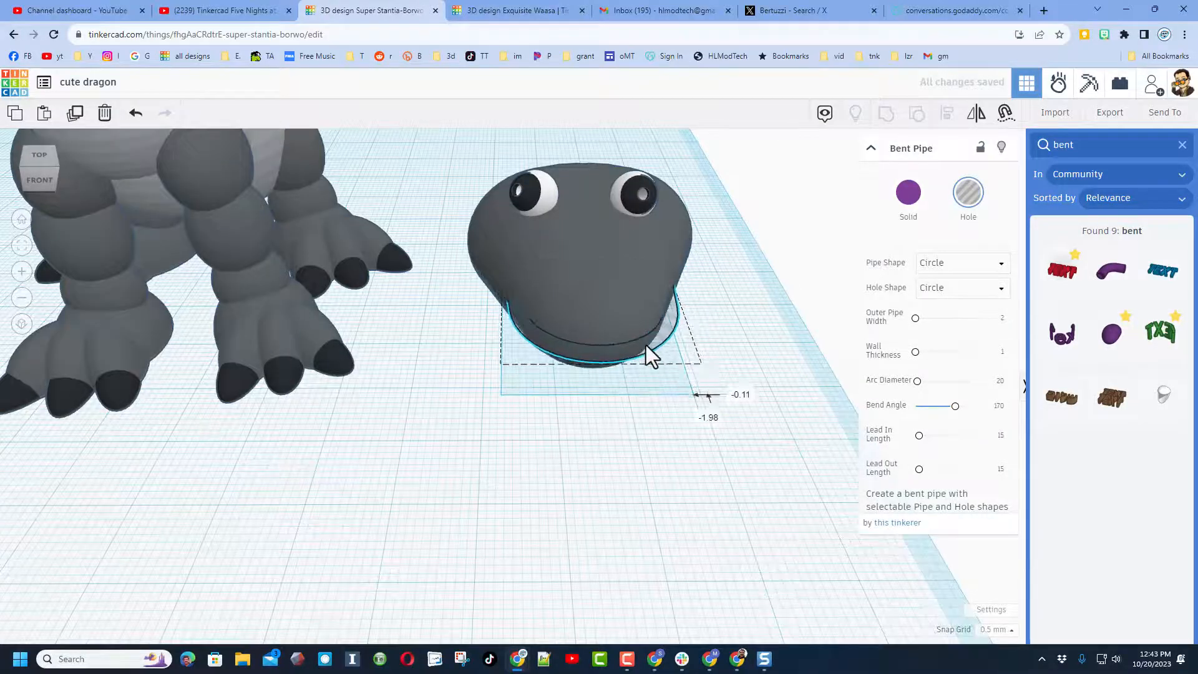
# Set the mouth pipe's bend angle to 160.
pyautogui.moveTo(685, 416); pyautogui.dragTo(684, 391, button='right')
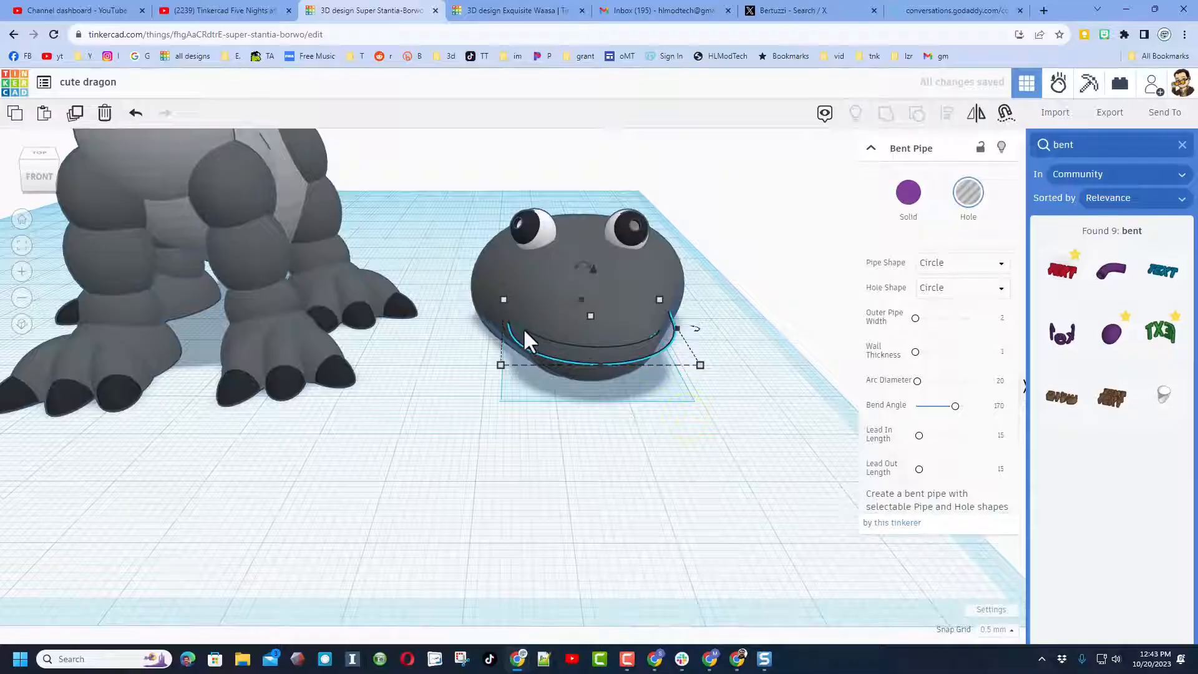
pyautogui.moveTo(608, 347); pyautogui.dragTo(757, 368, button='right')
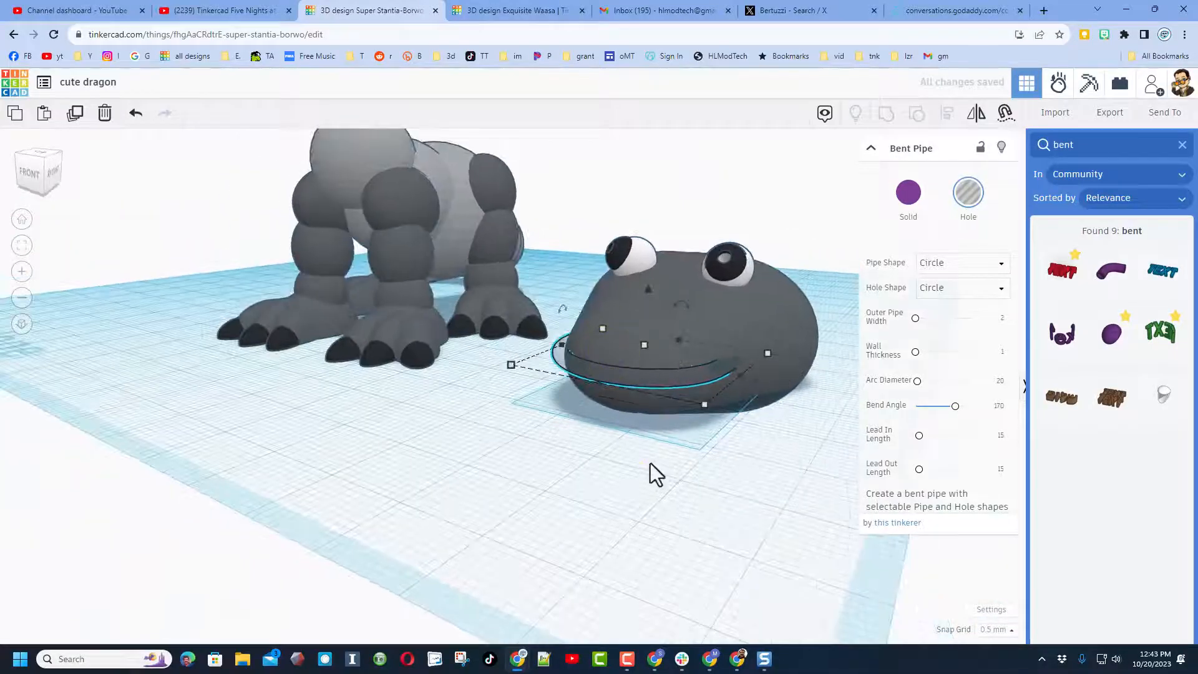
pyautogui.moveTo(655, 474); pyautogui.dragTo(1005, 441, button='right')
pyautogui.click(1000, 407)
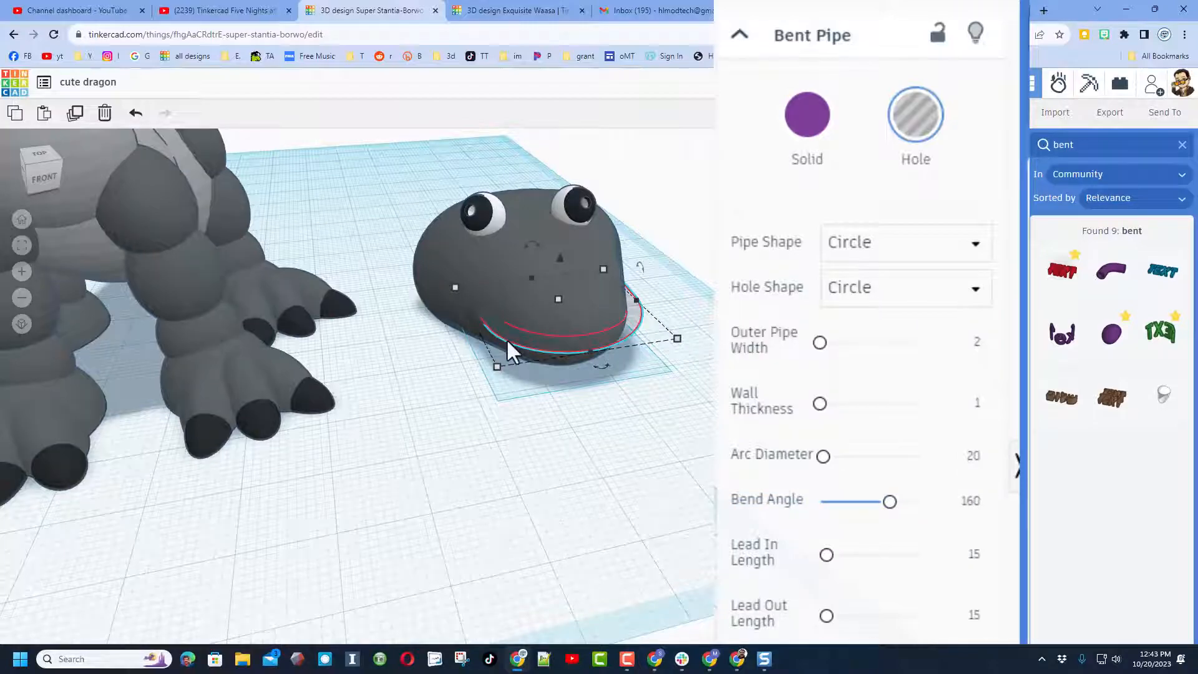
# Tilt the mouth's bent pipe hole so its two ends curve upward along the sides of the head like a smile.
pyautogui.moveTo(742, 403); pyautogui.dragTo(491, 362, button='right')
pyautogui.scroll(2, 683, 400)
pyautogui.moveTo(501, 333); pyautogui.dragTo(507, 329)
pyautogui.moveTo(503, 342); pyautogui.dragTo(454, 332, button='right')
pyautogui.moveTo(594, 326); pyautogui.dragTo(554, 246, button='right')
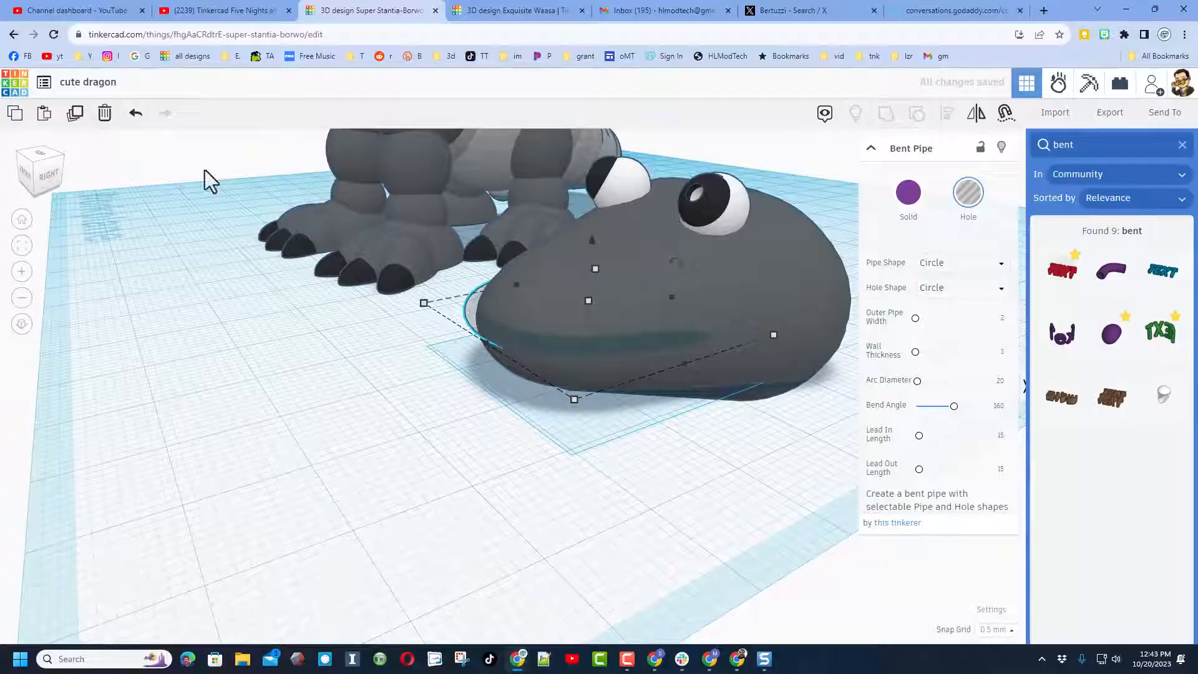
pyautogui.click(37, 167)
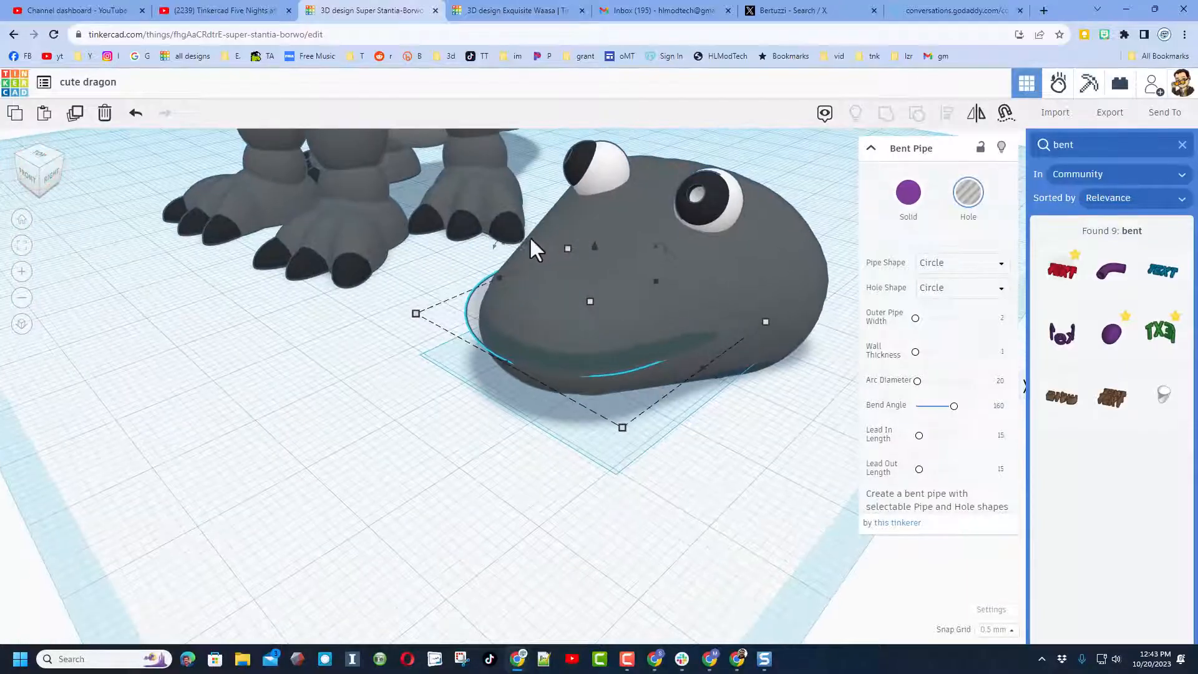
pyautogui.moveTo(496, 244); pyautogui.dragTo(476, 128)
# Align the mouth pipe hole with the head on their side-to-side centre.
pyautogui.moveTo(409, 448); pyautogui.dragTo(608, 486, button='right')
pyautogui.click(610, 486)
pyautogui.moveTo(572, 465); pyautogui.dragTo(567, 286)
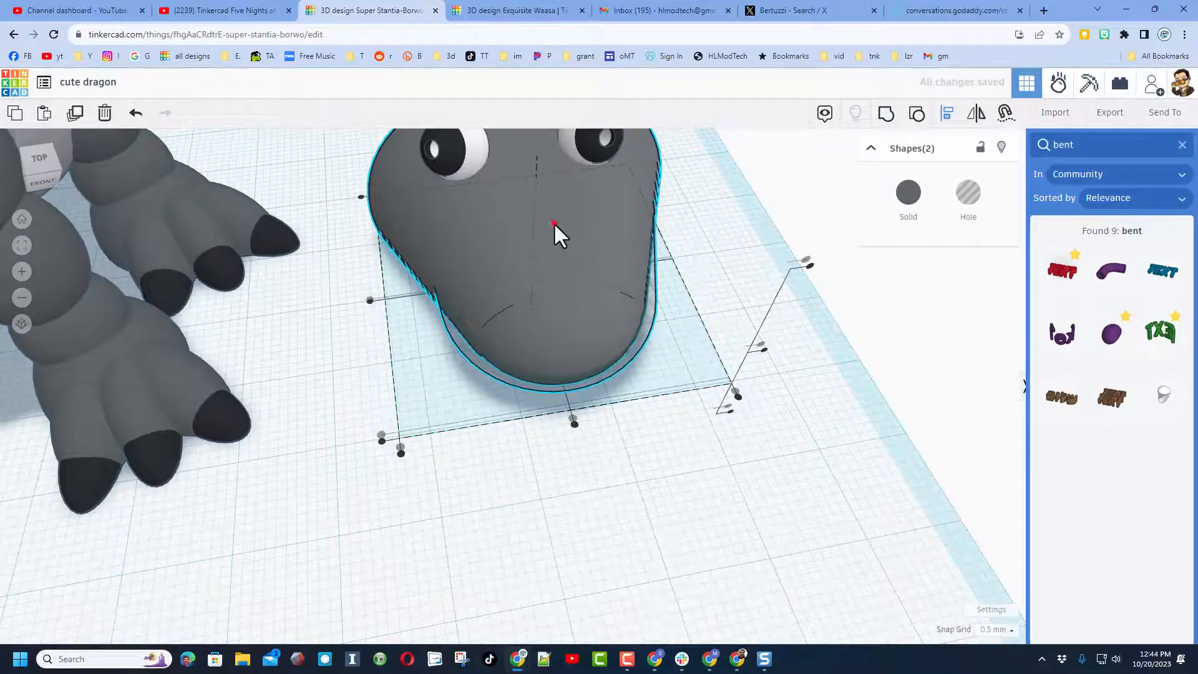
pyautogui.moveTo(553, 222); pyautogui.dragTo(553, 230)
pyautogui.click(571, 418)
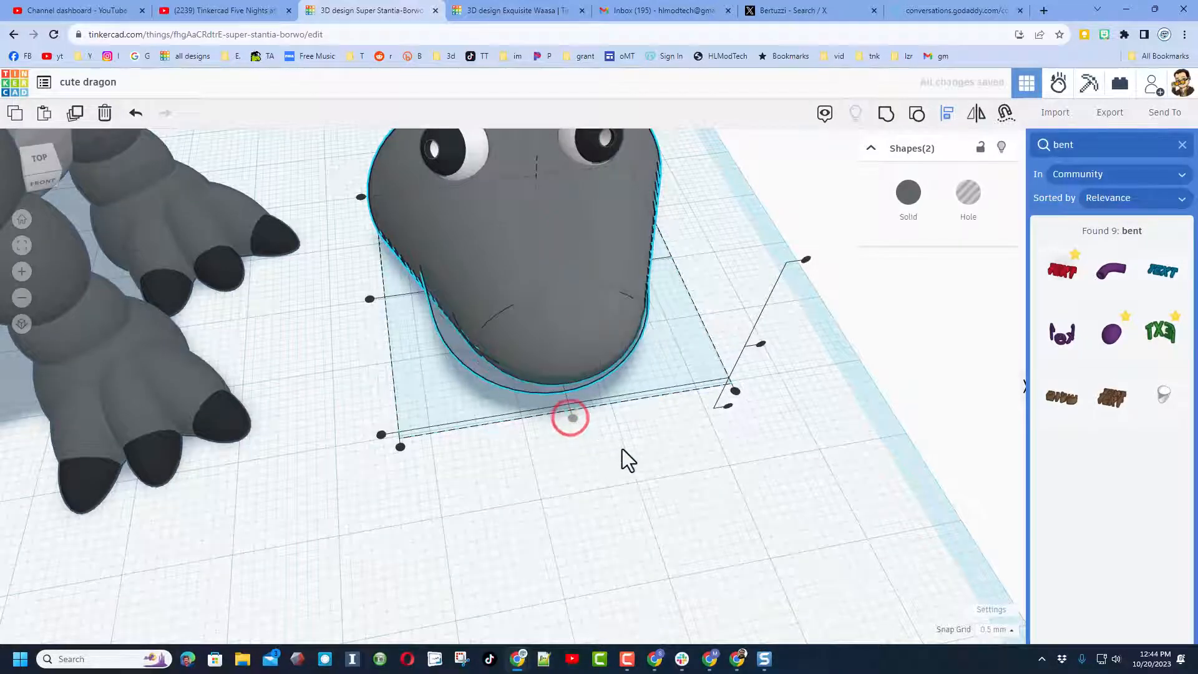
pyautogui.moveTo(623, 447); pyautogui.dragTo(471, 375, button='right')
pyautogui.click(755, 496)
# Shift the mouth pipe hole sideways and rotate it slightly so it wraps evenly around the snout.
pyautogui.moveTo(399, 345); pyautogui.dragTo(504, 347, button='right')
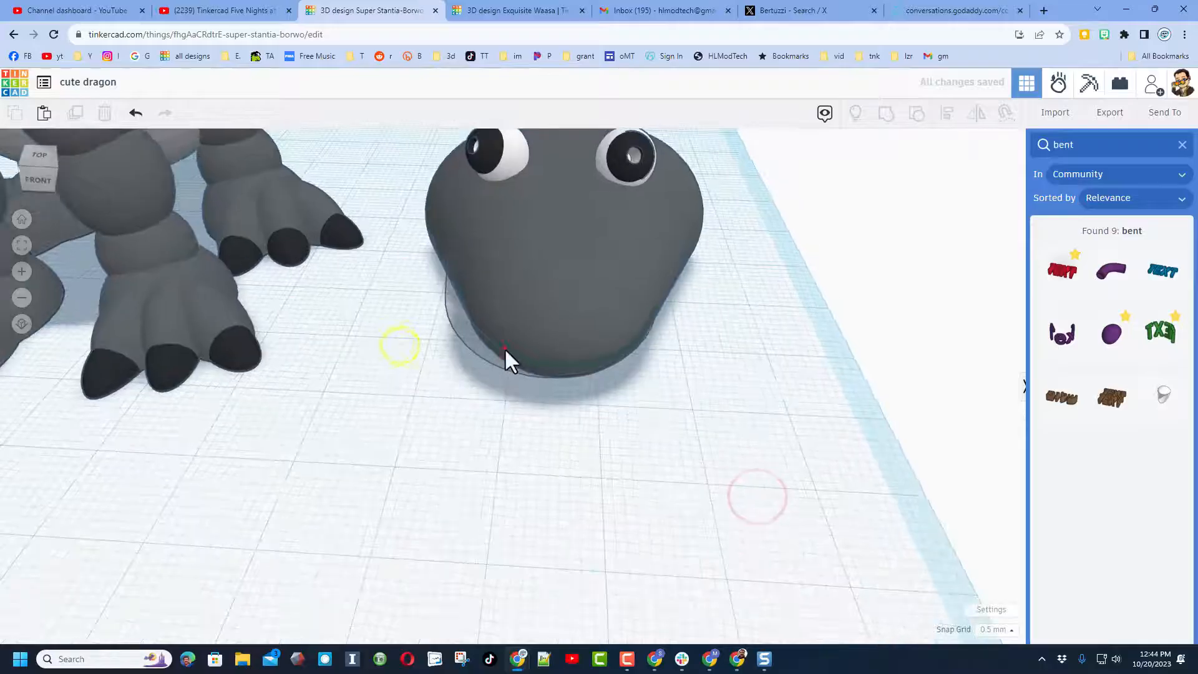
pyautogui.click(504, 348)
pyautogui.click(468, 345)
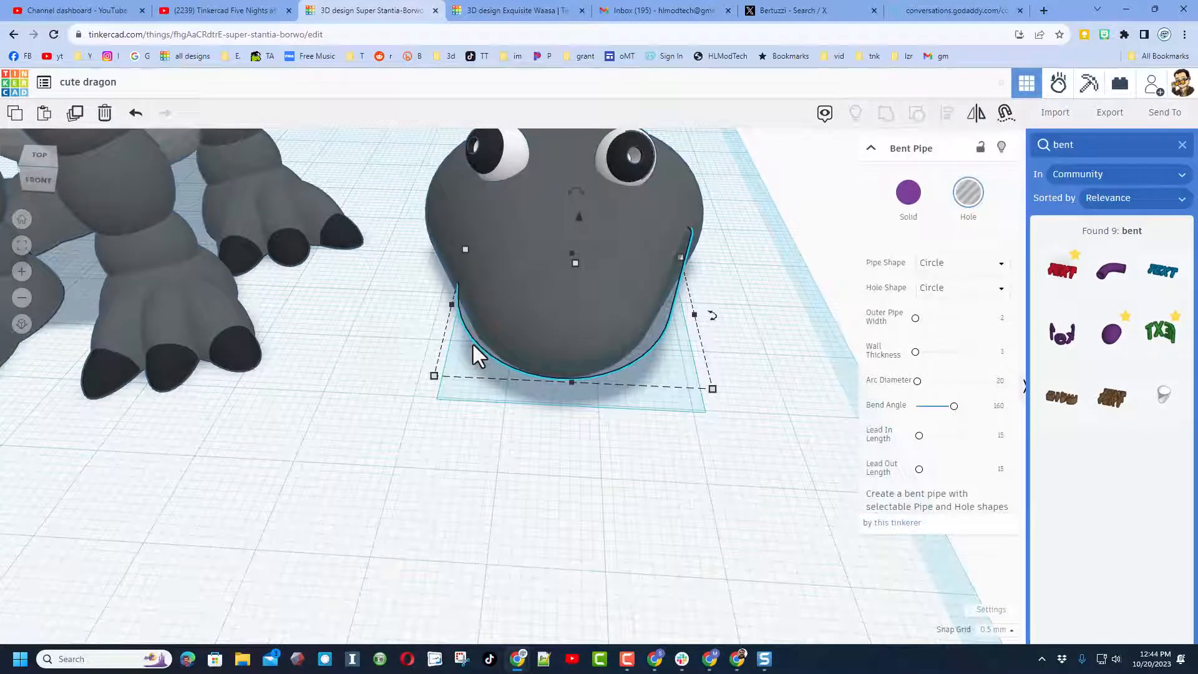
pyautogui.moveTo(542, 296); pyautogui.dragTo(558, 292, button='right')
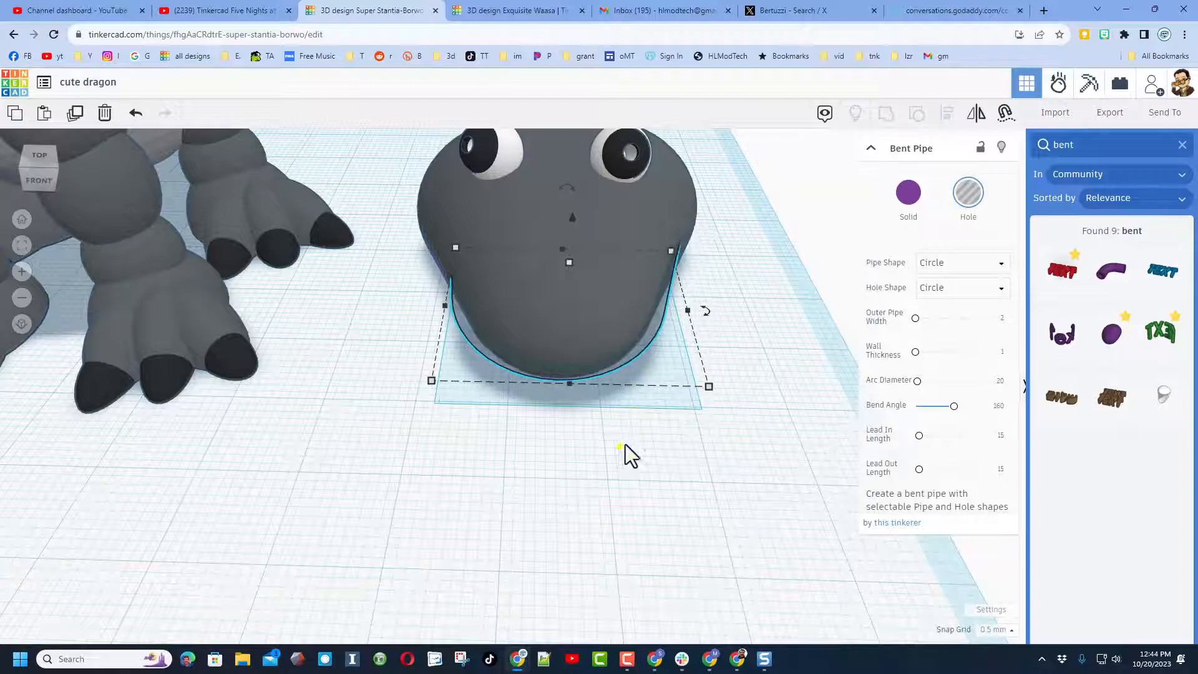
pyautogui.moveTo(625, 444); pyautogui.dragTo(641, 414, button='right')
pyautogui.moveTo(703, 310); pyautogui.dragTo(912, 298)
pyautogui.click(751, 465)
# Group the head with the bent pipe hole to cut the mouth line into the snout.
pyautogui.moveTo(575, 460); pyautogui.dragTo(446, 398, button='right')
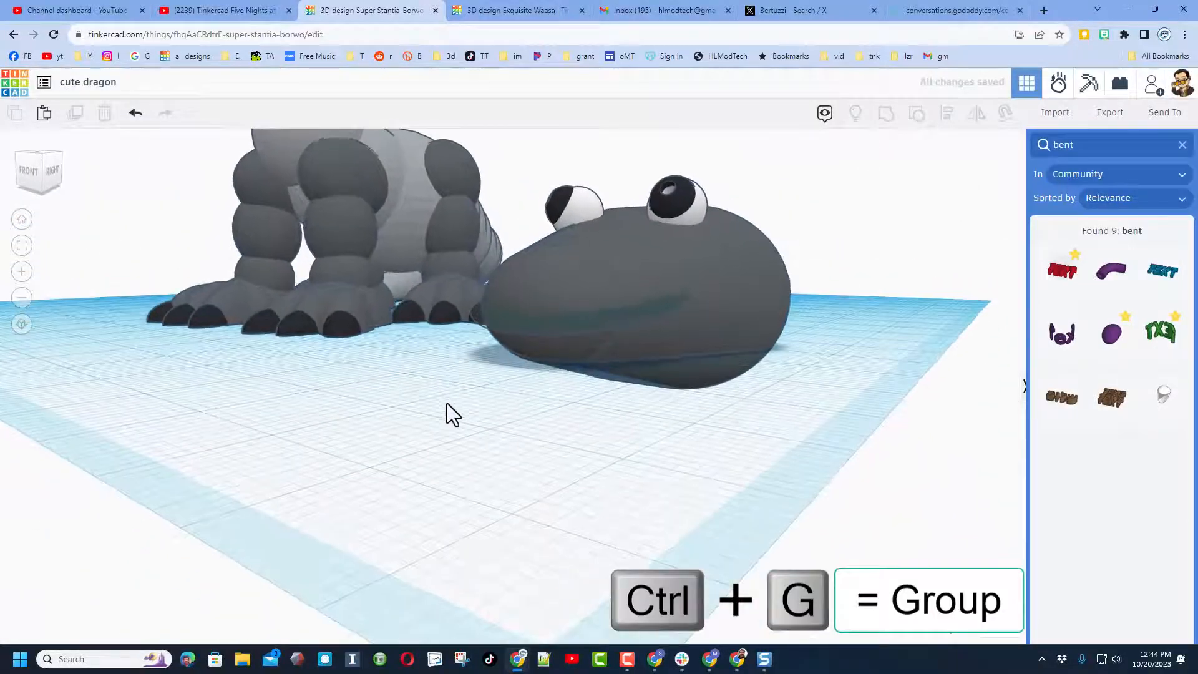
pyautogui.moveTo(503, 436); pyautogui.dragTo(555, 349)
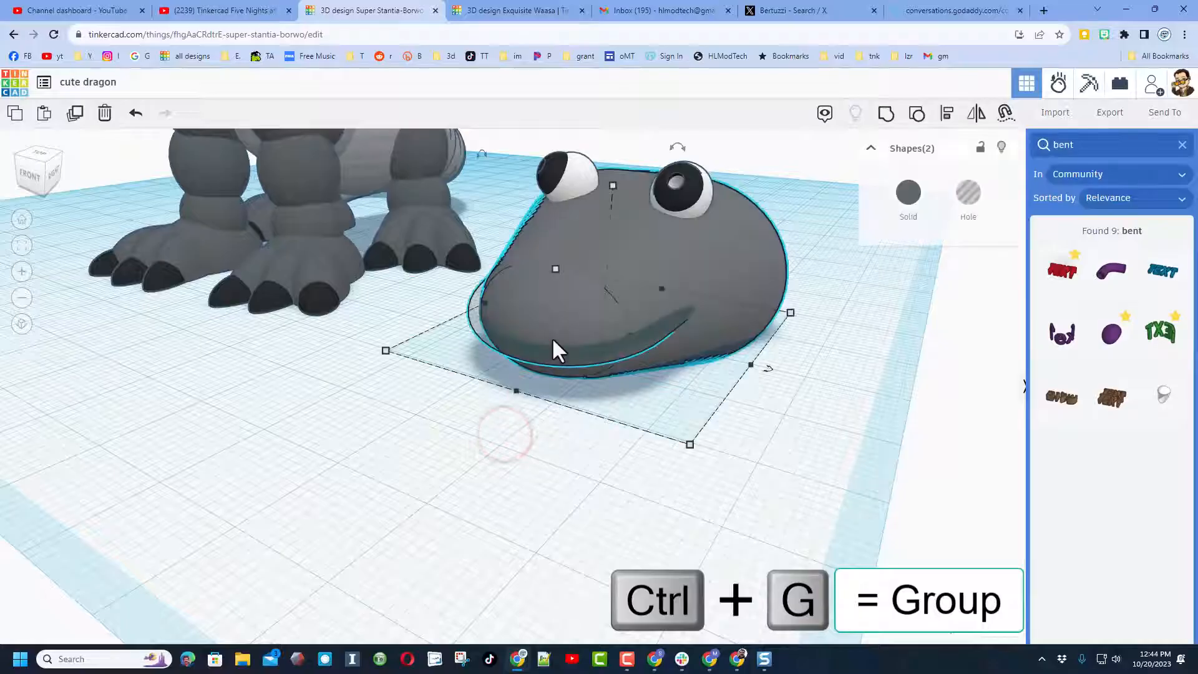
pyautogui.hotkey('ctrl', 'g')
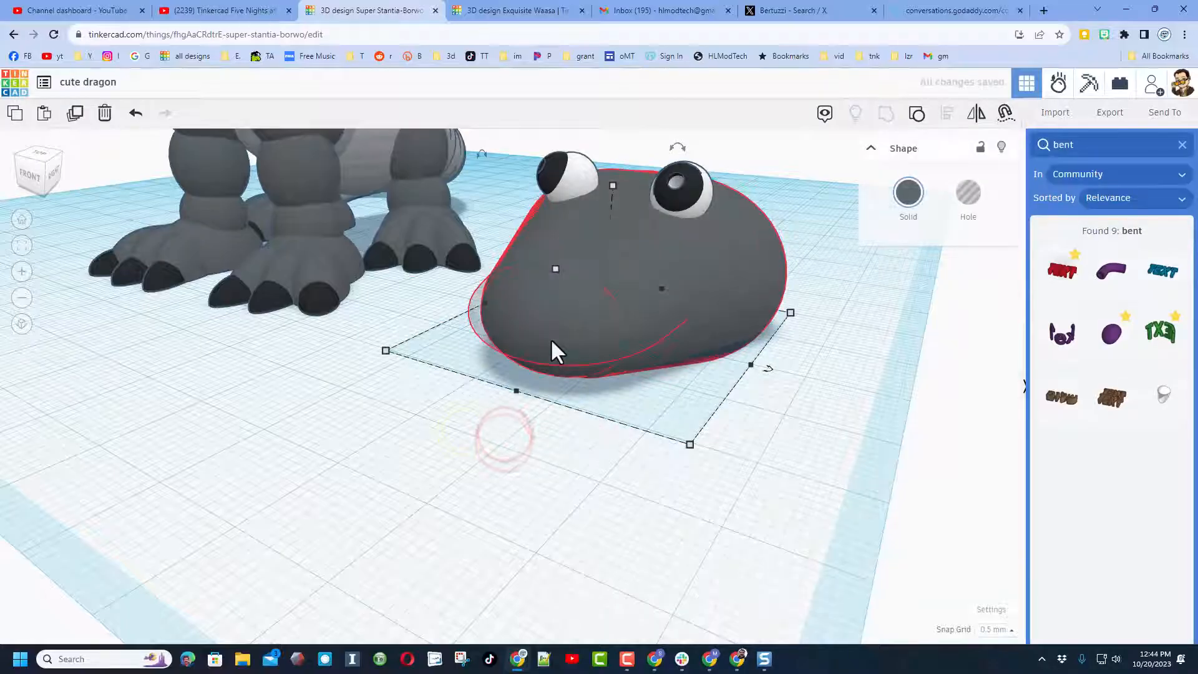
pyautogui.moveTo(490, 405); pyautogui.dragTo(553, 429, button='right')
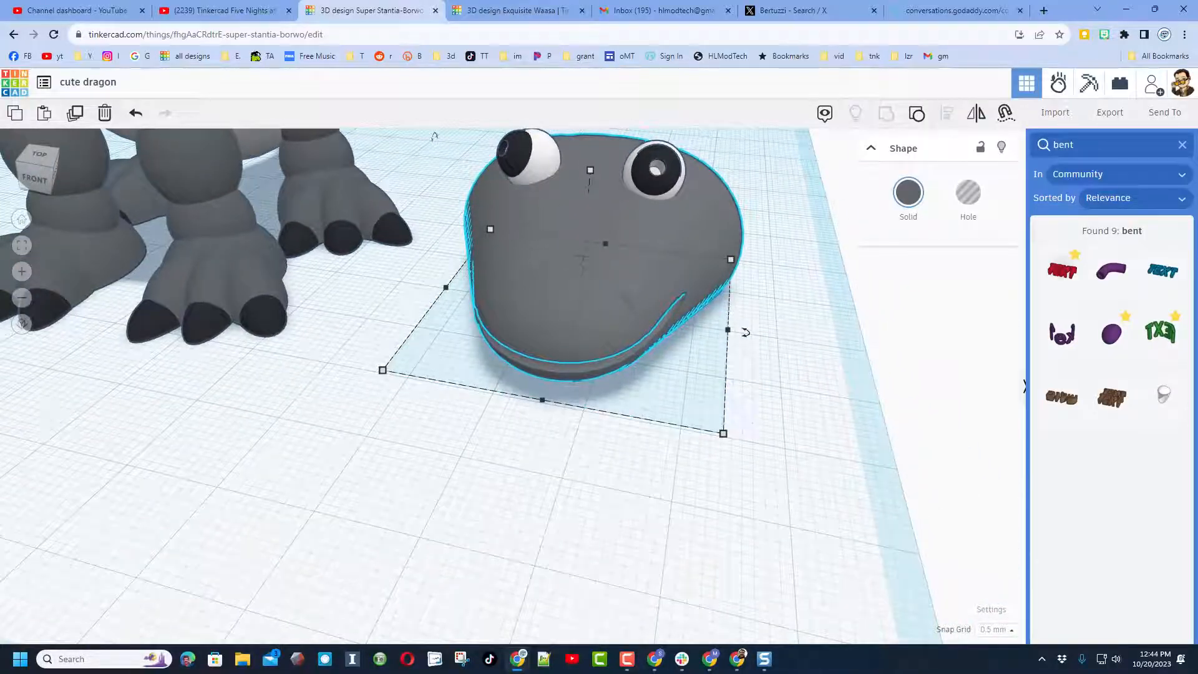
# Add a paraboloid hole in front of the head and scale it down proportionally to about 3 mm for a nostril.
pyautogui.click(1181, 147)
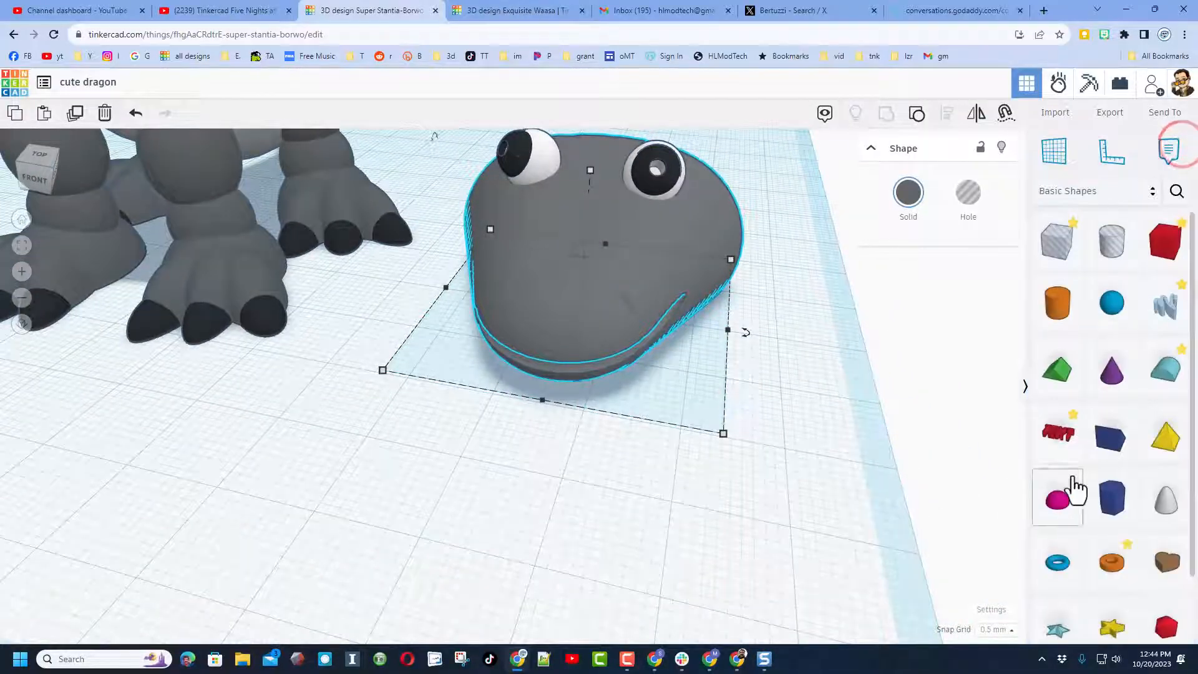
pyautogui.moveTo(1159, 497); pyautogui.dragTo(440, 480)
pyautogui.click(967, 195)
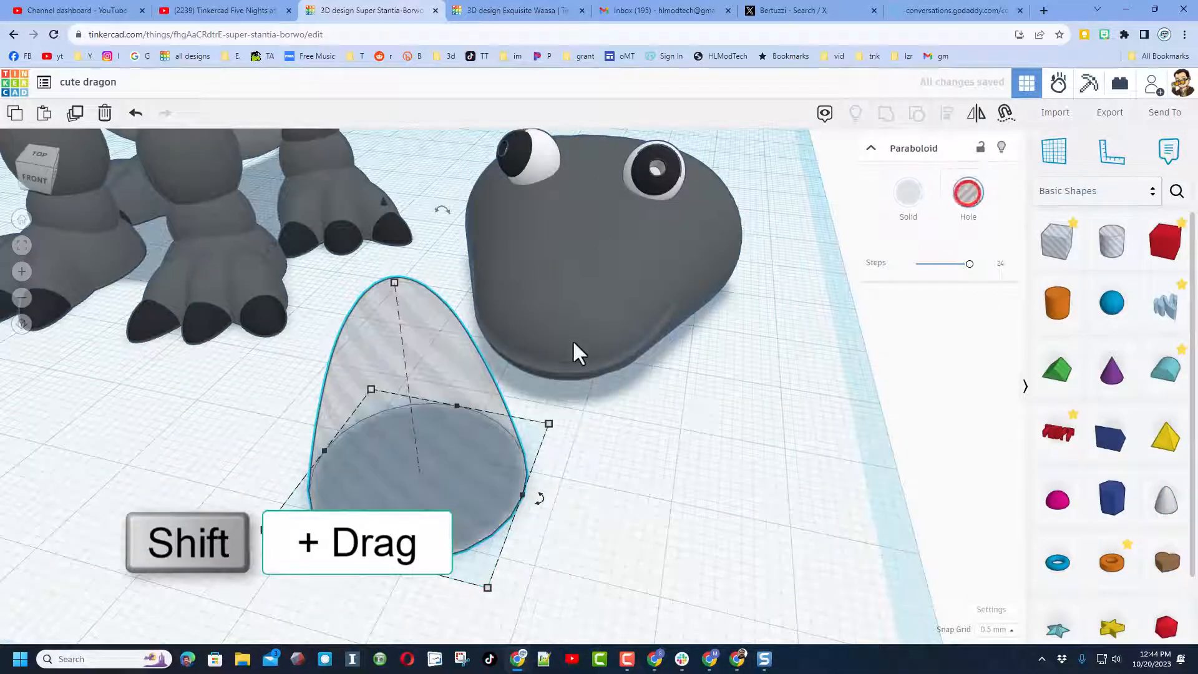
pyautogui.keyDown('shift'); pyautogui.moveTo(404, 285); pyautogui.dragTo(478, 458); pyautogui.keyUp('shift')
pyautogui.click(443, 504)
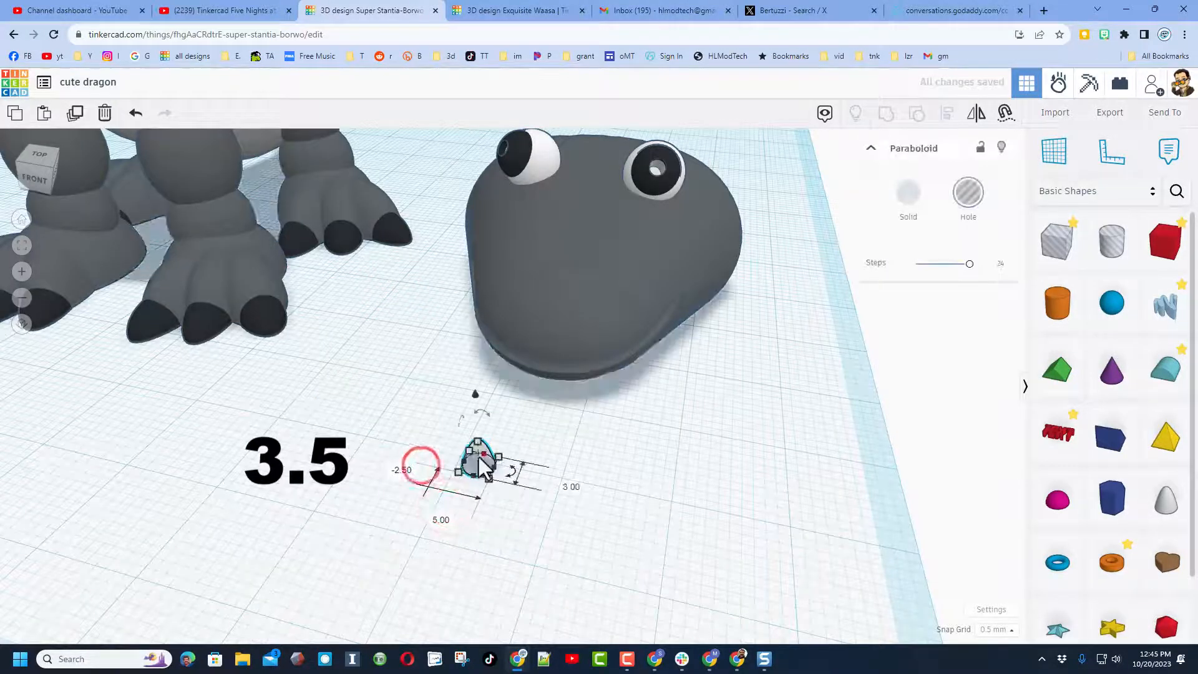
pyautogui.click(540, 506)
pyautogui.click(488, 468)
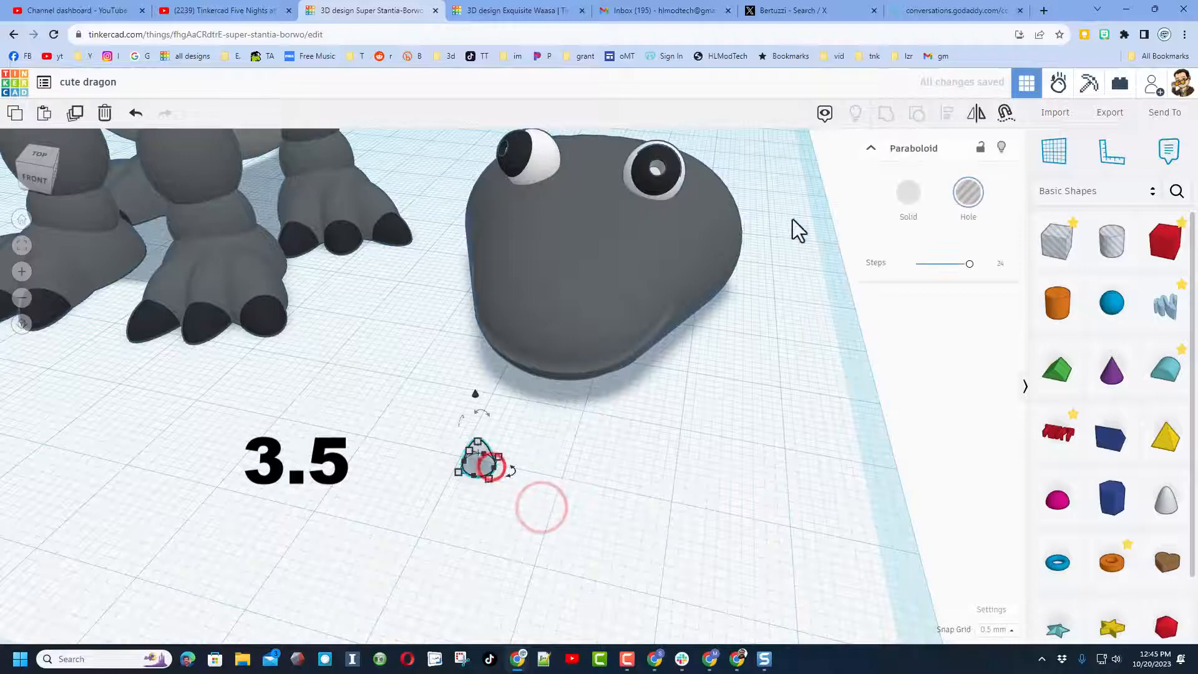
# Flip the small paraboloid hole upside down so its tip points toward the workplane.
pyautogui.click(976, 113)
pyautogui.click(505, 479)
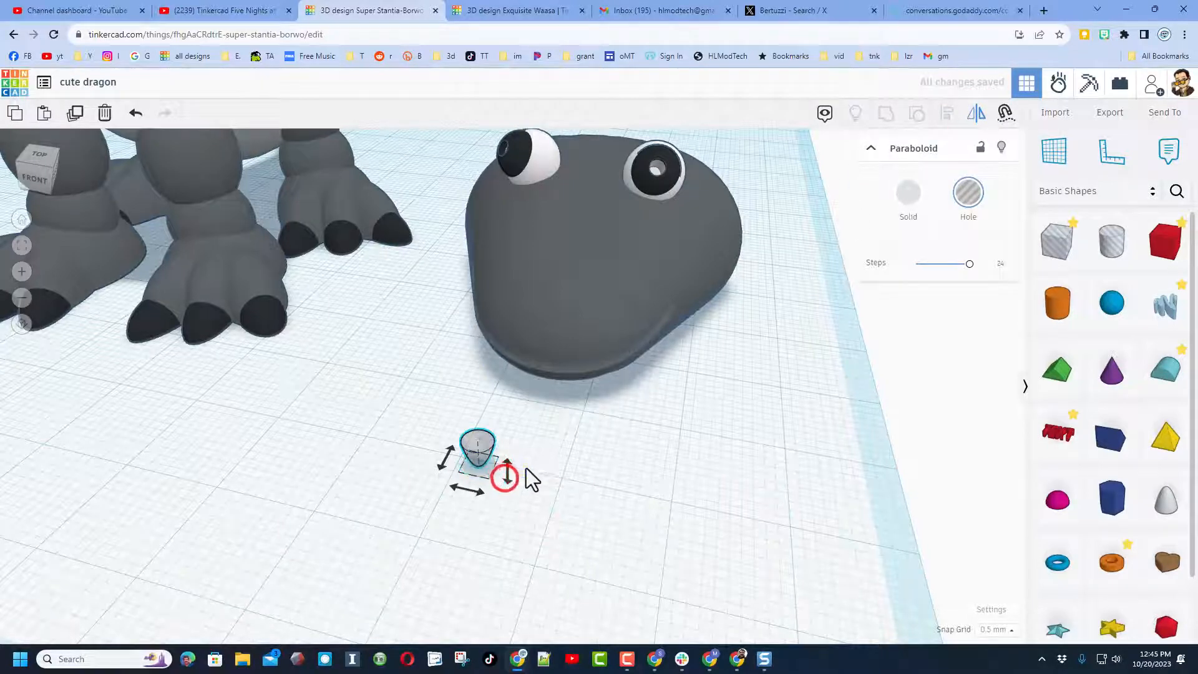
pyautogui.moveTo(526, 468); pyautogui.dragTo(568, 446, button='right')
pyautogui.click(529, 426)
pyautogui.click(635, 463)
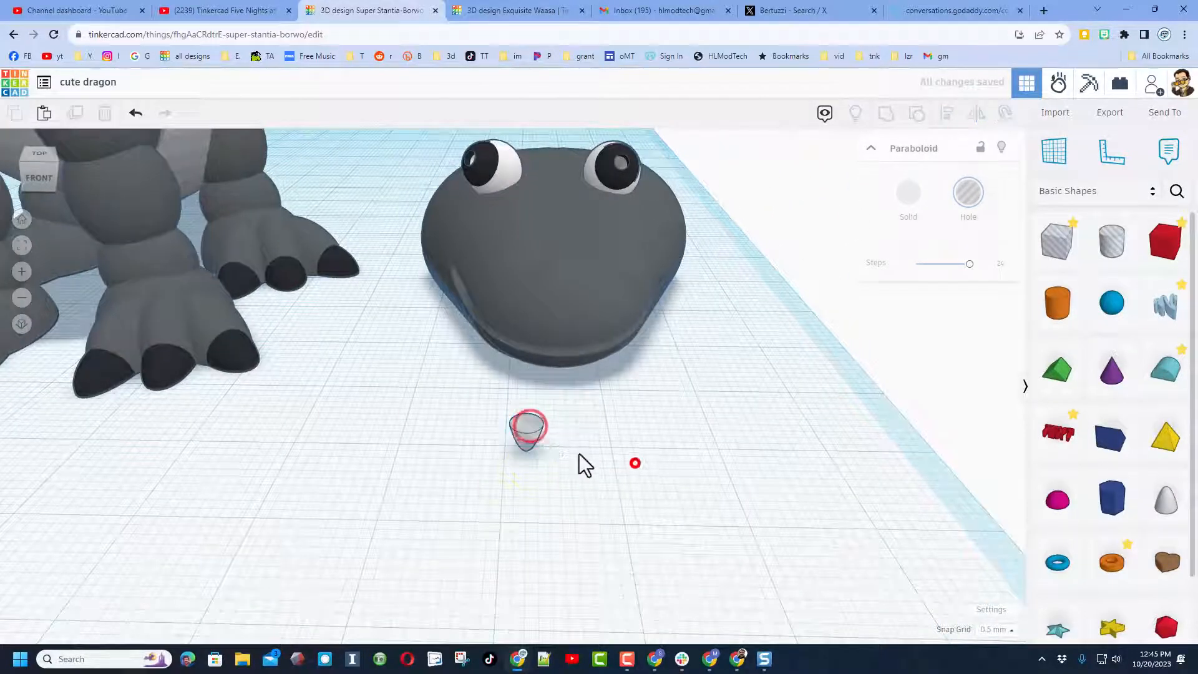
# Move the paraboloid hole over one side of the snout and raise it to the top surface of the head.
pyautogui.click(529, 429)
pyautogui.hotkey('ctrl', 'Up')
pyautogui.hotkey('ctrl', 'Up')
pyautogui.hotkey('ctrl', 'Up')
pyautogui.hotkey('ctrl', 'Up')
pyautogui.hotkey('ctrl', 'Up')
pyautogui.hotkey('ctrl', 'Up')
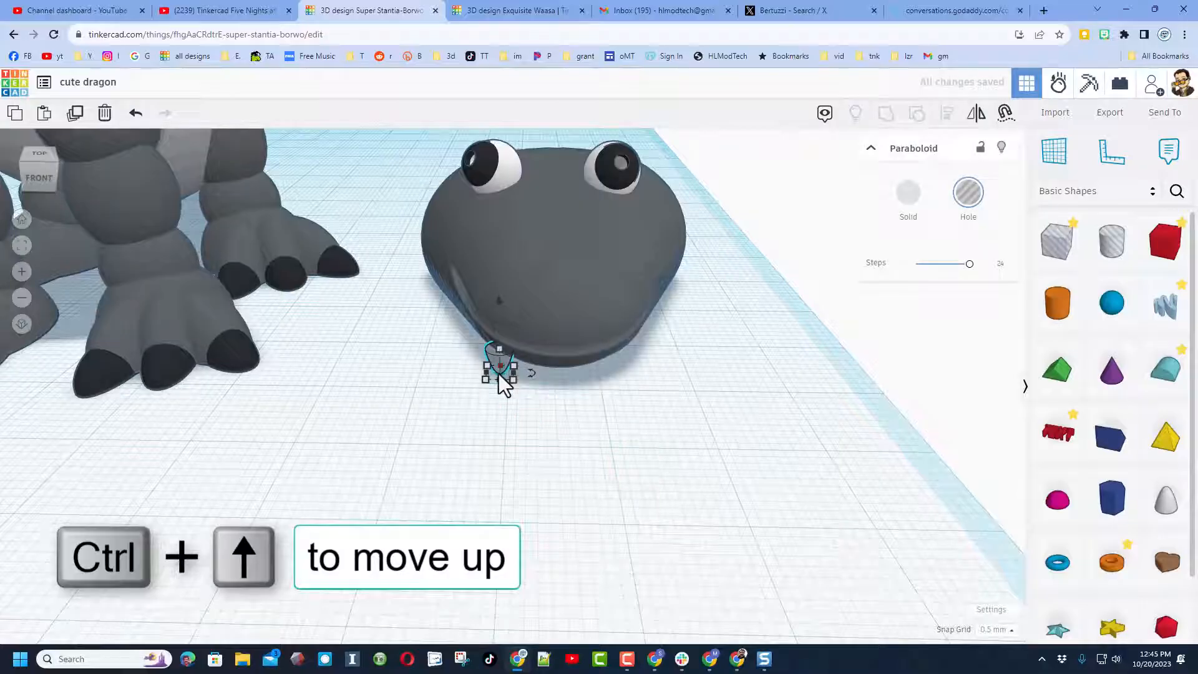
pyautogui.hotkey('ctrl', 'Up')
pyautogui.hotkey('ctrl', 'Up')
pyautogui.hotkey('ctrl', 'Up')
pyautogui.hotkey('ctrl', 'Up')
pyautogui.hotkey('ctrl', 'Up')
pyautogui.hotkey('ctrl', 'Up')
pyautogui.hotkey('ctrl', 'Up')
pyautogui.hotkey('ctrl', 'Up')
pyautogui.hotkey('ctrl', 'Up')
pyautogui.hotkey('ctrl', 'Up')
pyautogui.hotkey('ctrl', 'Up')
pyautogui.hotkey('ctrl', 'Up')
pyautogui.hotkey('ctrl', 'Up')
pyautogui.hotkey('ctrl', 'Up')
pyautogui.hotkey('ctrl', 'Up')
pyautogui.hotkey('ctrl', 'Up')
pyautogui.hotkey('ctrl', 'Up')
pyautogui.hotkey('ctrl', 'Up')
pyautogui.hotkey('ctrl', 'Up')
pyautogui.hotkey('ctrl', 'Up')
pyautogui.hotkey('ctrl', 'Up')
pyautogui.hotkey('ctrl', 'Up')
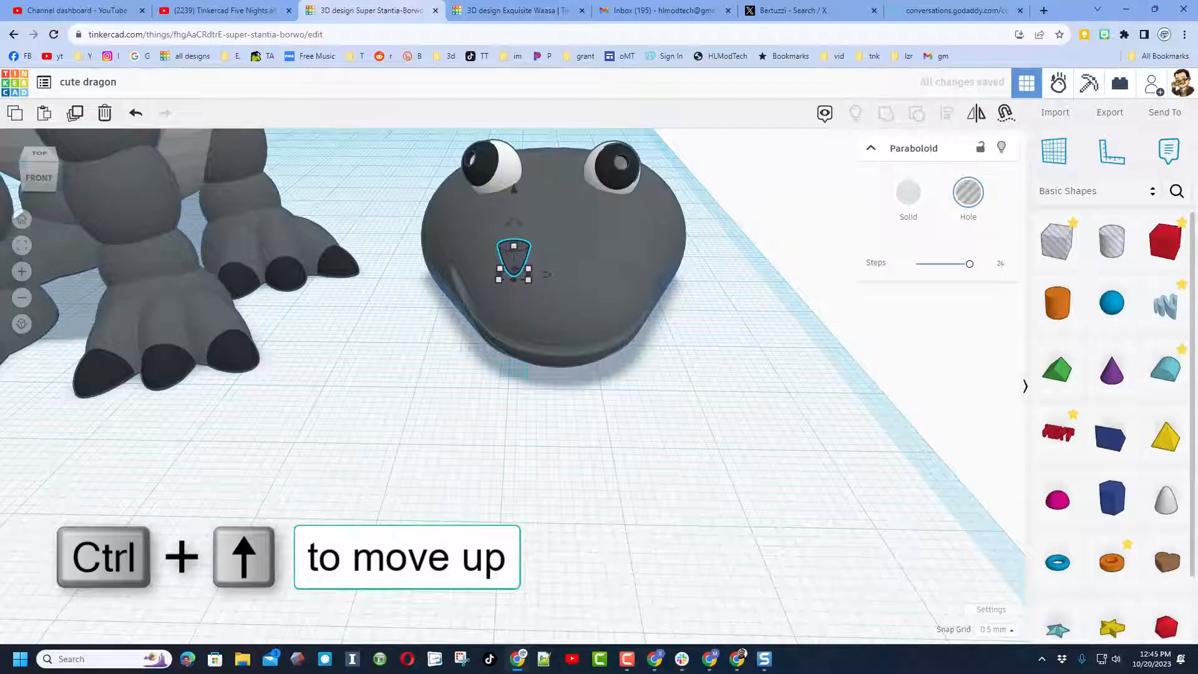
# Tilt the nostril hole to follow the snout's slope and turn it about 38° in the horizontal plane.
pyautogui.press('f')
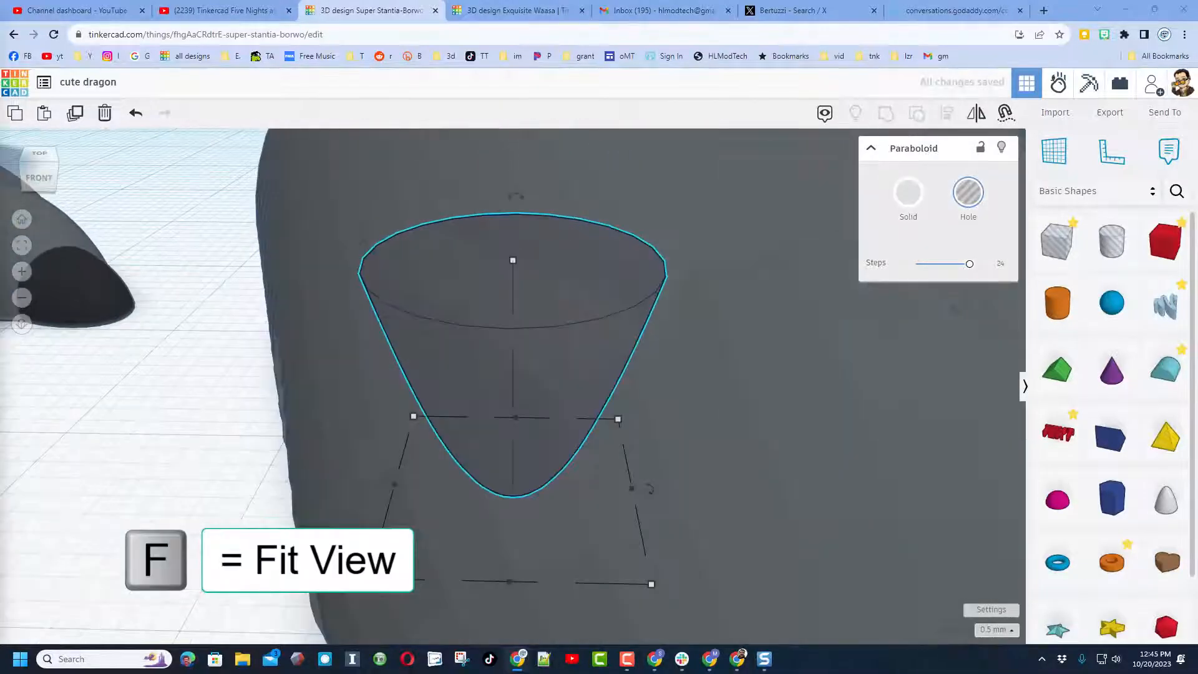
pyautogui.scroll(-7, 100, 278)
pyautogui.moveTo(117, 327); pyautogui.dragTo(87, 300, button='right')
pyautogui.moveTo(340, 341); pyautogui.dragTo(564, 395, button='right')
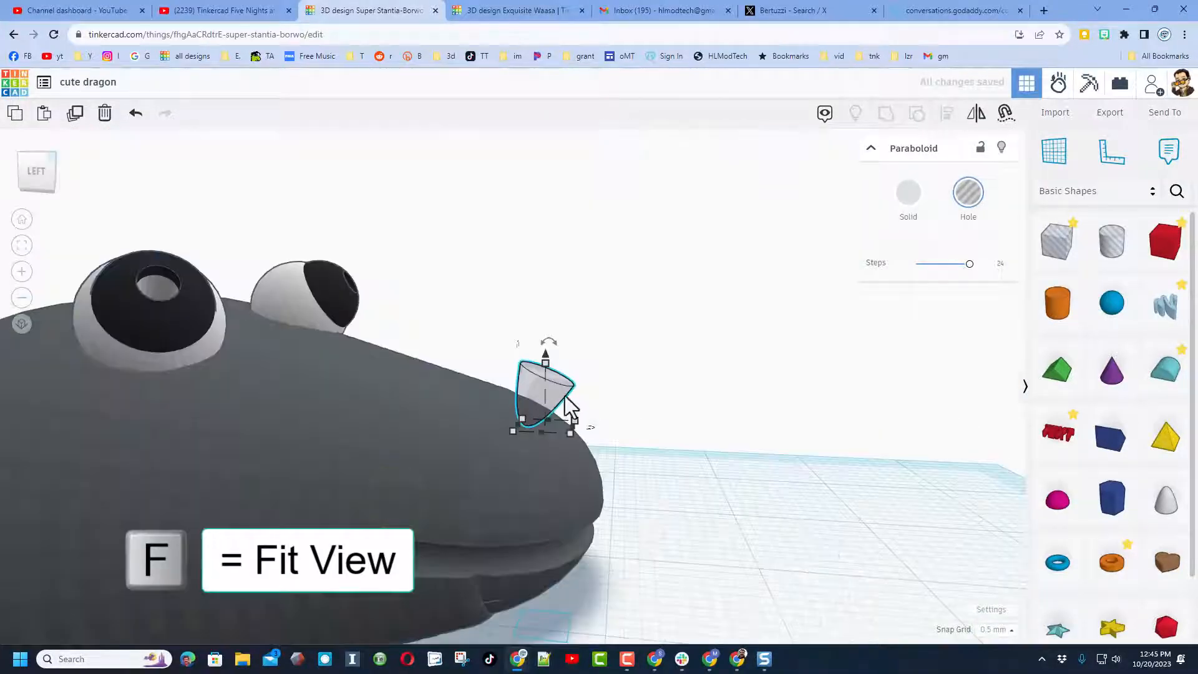
pyautogui.moveTo(548, 345); pyautogui.dragTo(608, 197)
pyautogui.moveTo(865, 494); pyautogui.dragTo(770, 549, button='right')
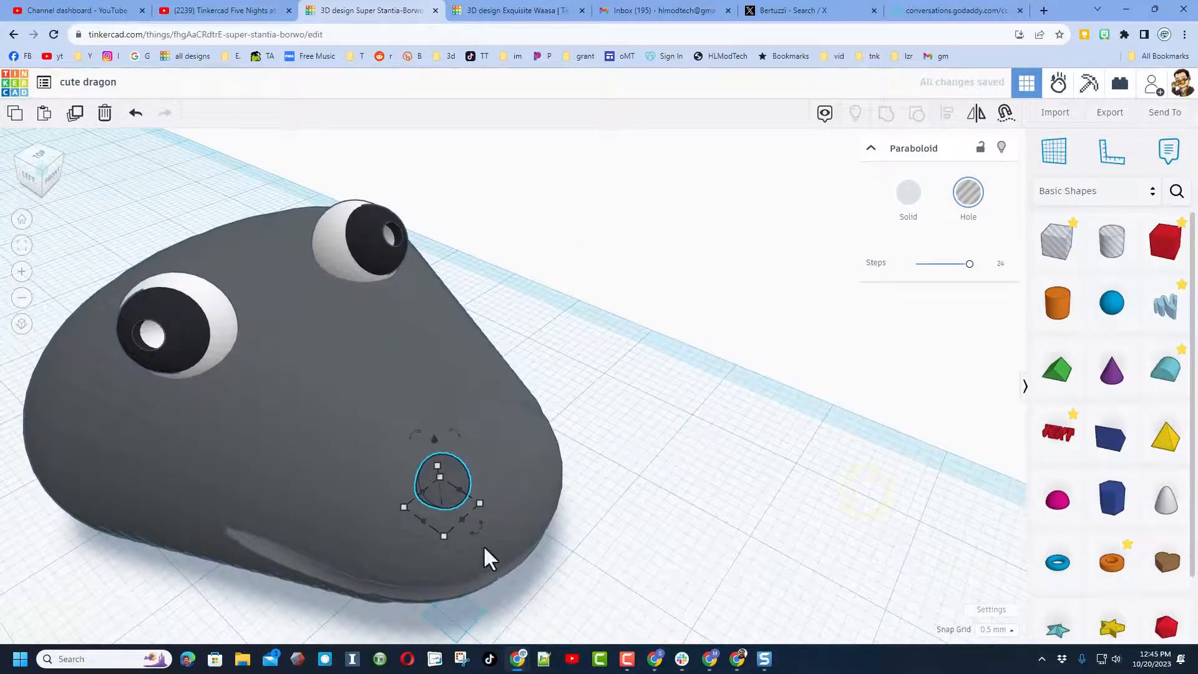
pyautogui.moveTo(476, 530); pyautogui.dragTo(455, 590)
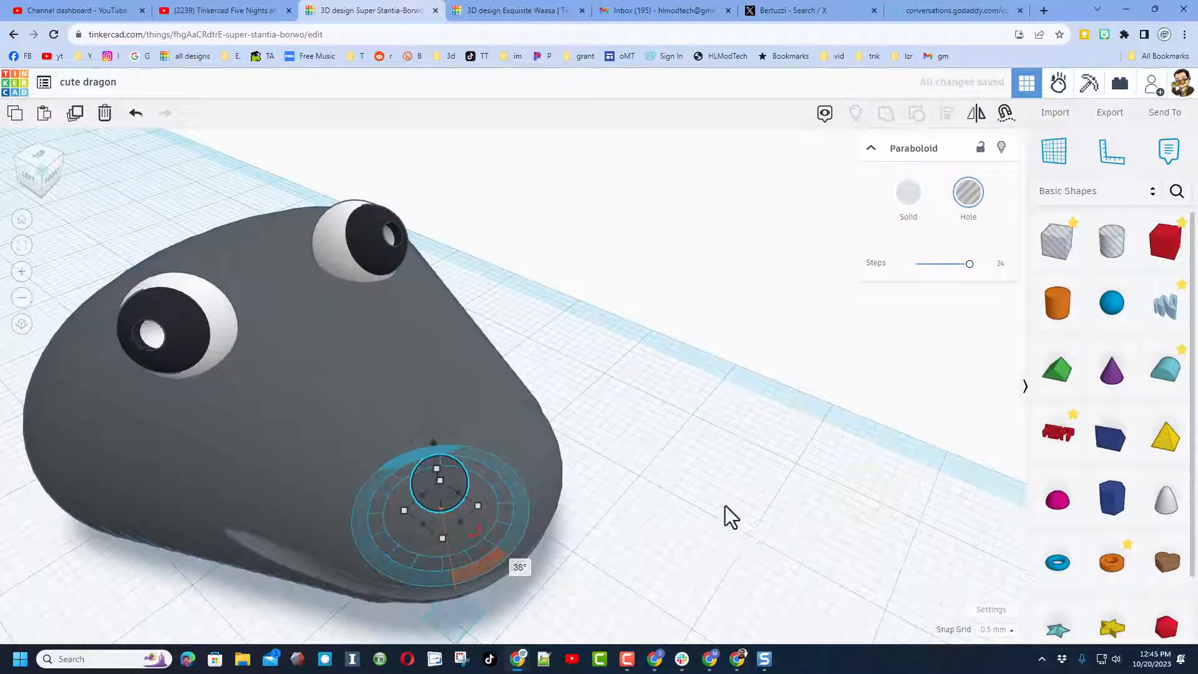
# Lower the nostril hole so it sinks into the snout's surface and nudge it slightly toward the centre.
pyautogui.moveTo(723, 503); pyautogui.dragTo(584, 509, button='right')
pyautogui.moveTo(615, 540); pyautogui.dragTo(611, 476, button='right')
pyautogui.click(610, 476)
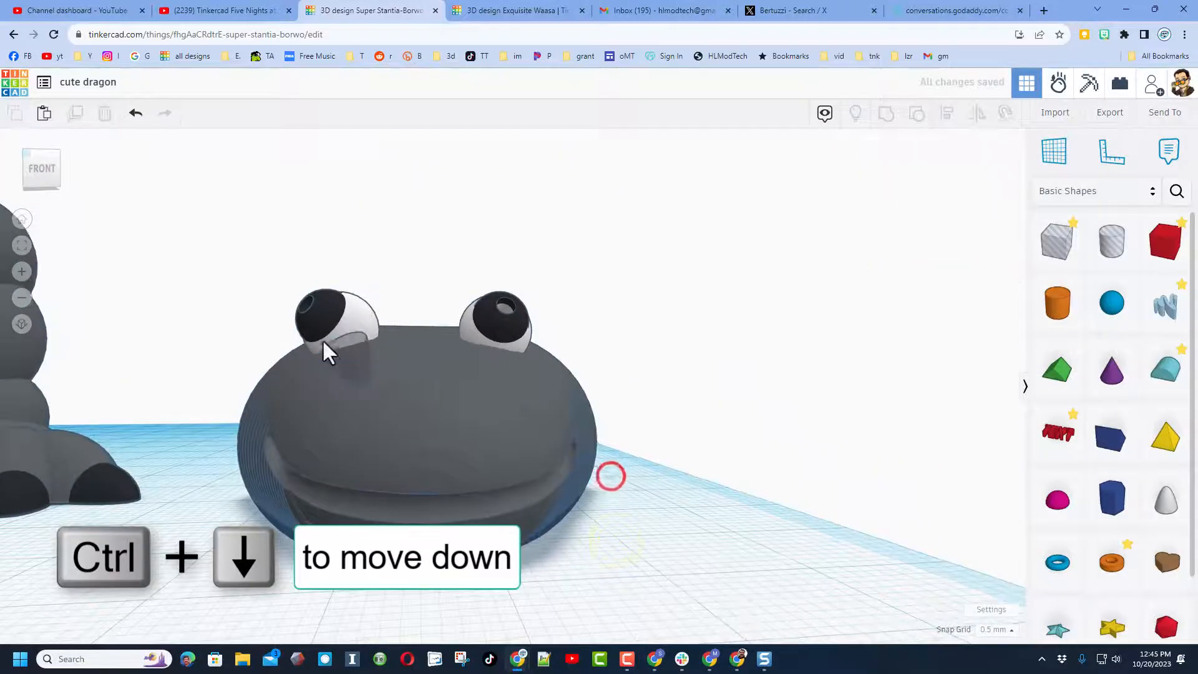
pyautogui.click(350, 355)
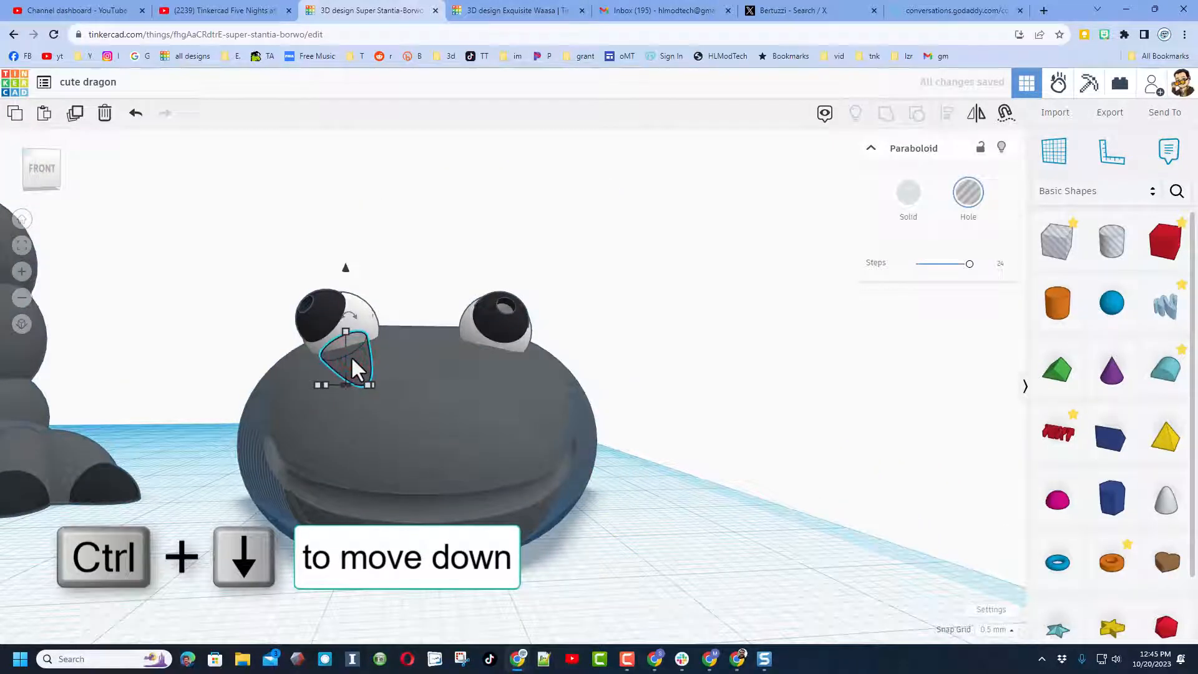
pyautogui.hotkey('ctrl', 'Down')
pyautogui.hotkey('ctrl', 'Down')
pyautogui.hotkey('ctrl', 'Down')
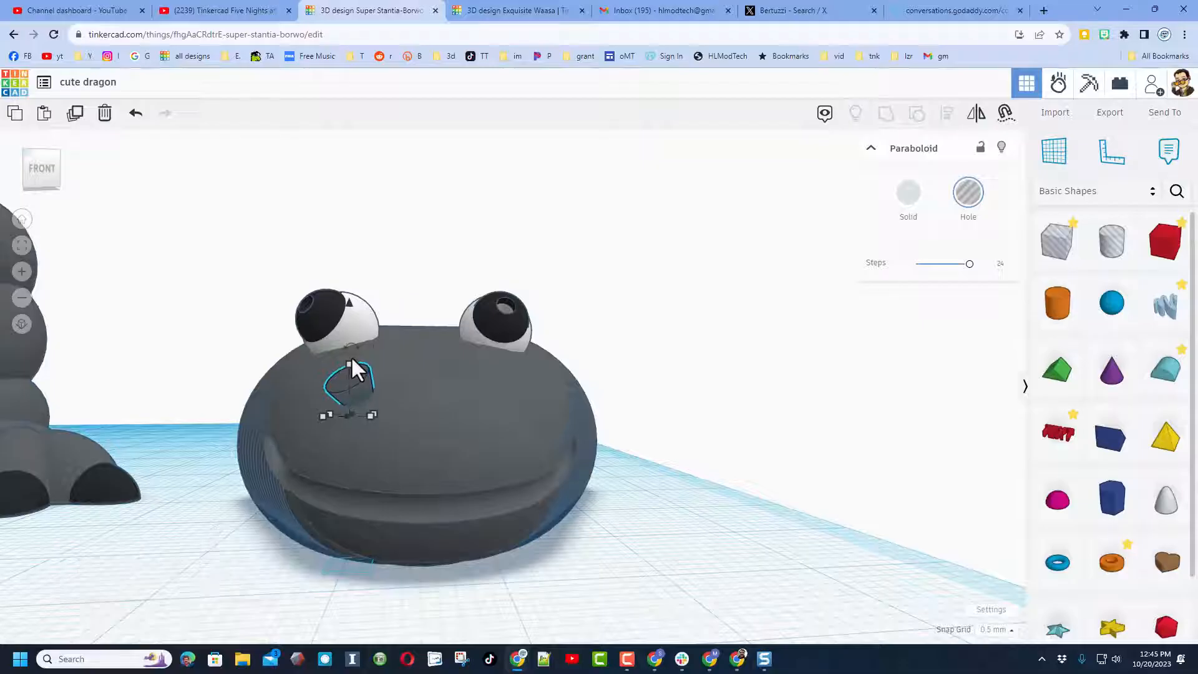
pyautogui.hotkey('ctrl', 'Up')
pyautogui.hotkey('ctrl', 'Up')
pyautogui.hotkey('ctrl', 'Up')
pyautogui.hotkey('ctrl', 'Down')
pyautogui.hotkey('ctrl', 'Down')
pyautogui.hotkey('ctrl', 'Down')
pyautogui.hotkey('ctrl', 'Down')
pyautogui.hotkey('ctrl', 'Down')
pyautogui.hotkey('ctrl', 'Down')
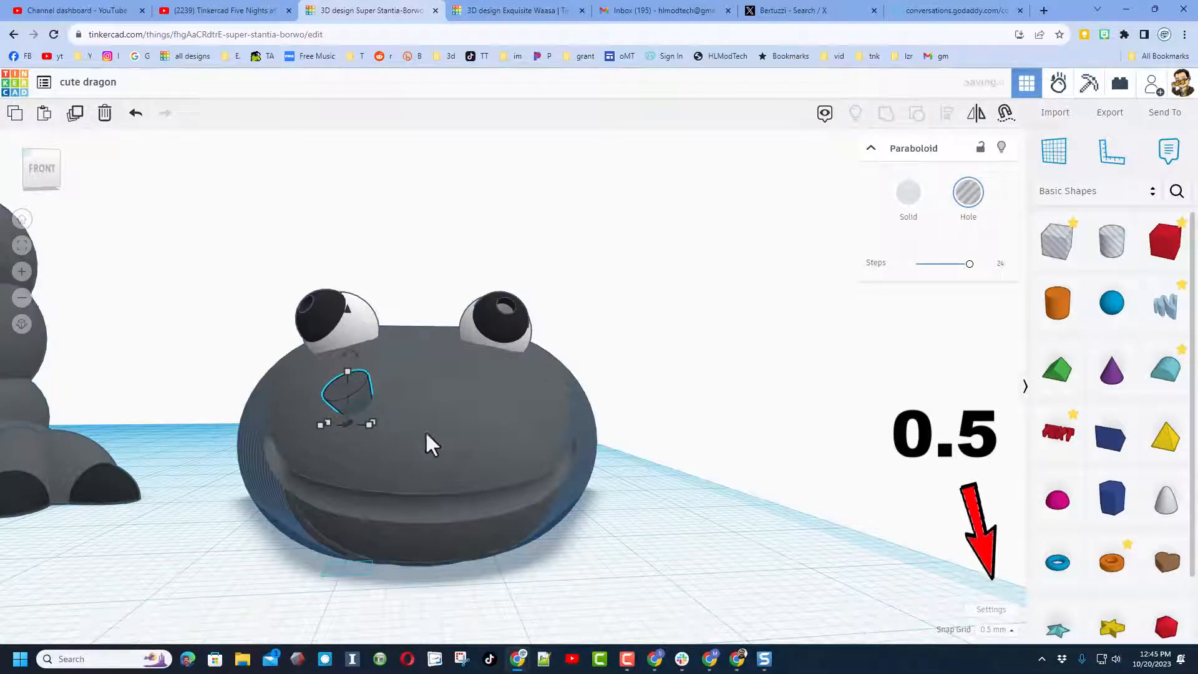
pyautogui.press('Up')
pyautogui.press('Up')
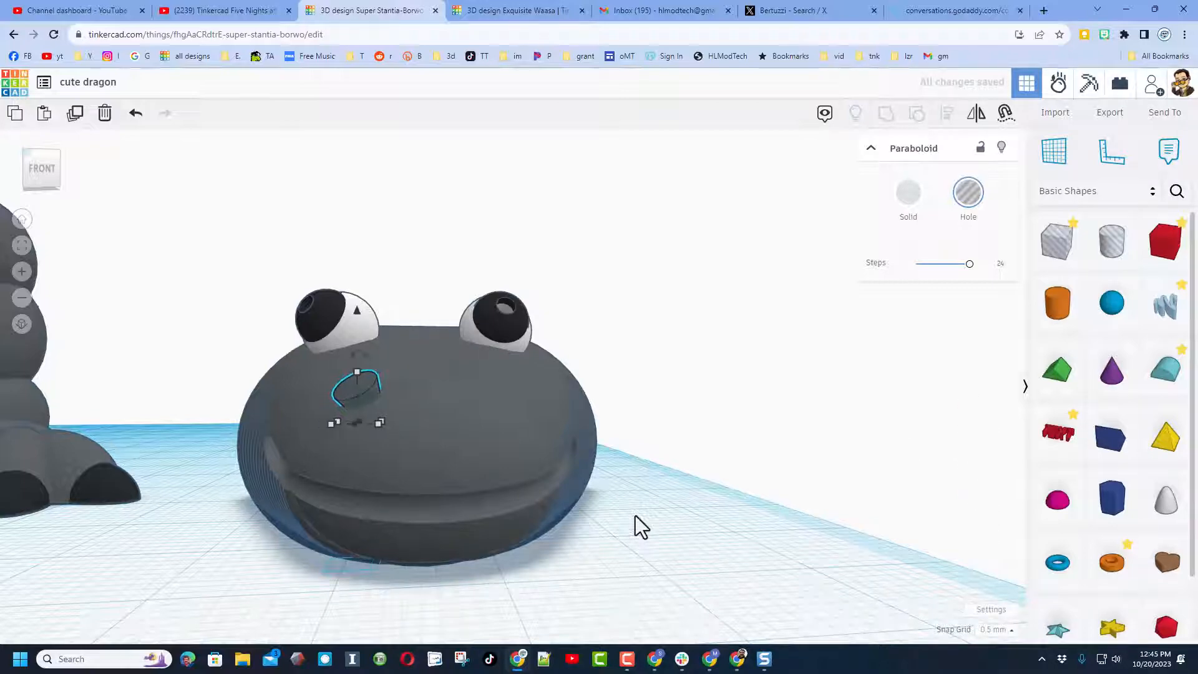
# Duplicate the nostril hole and shift the copy across to the other side of the snout.
pyautogui.moveTo(655, 524); pyautogui.dragTo(597, 579, button='right')
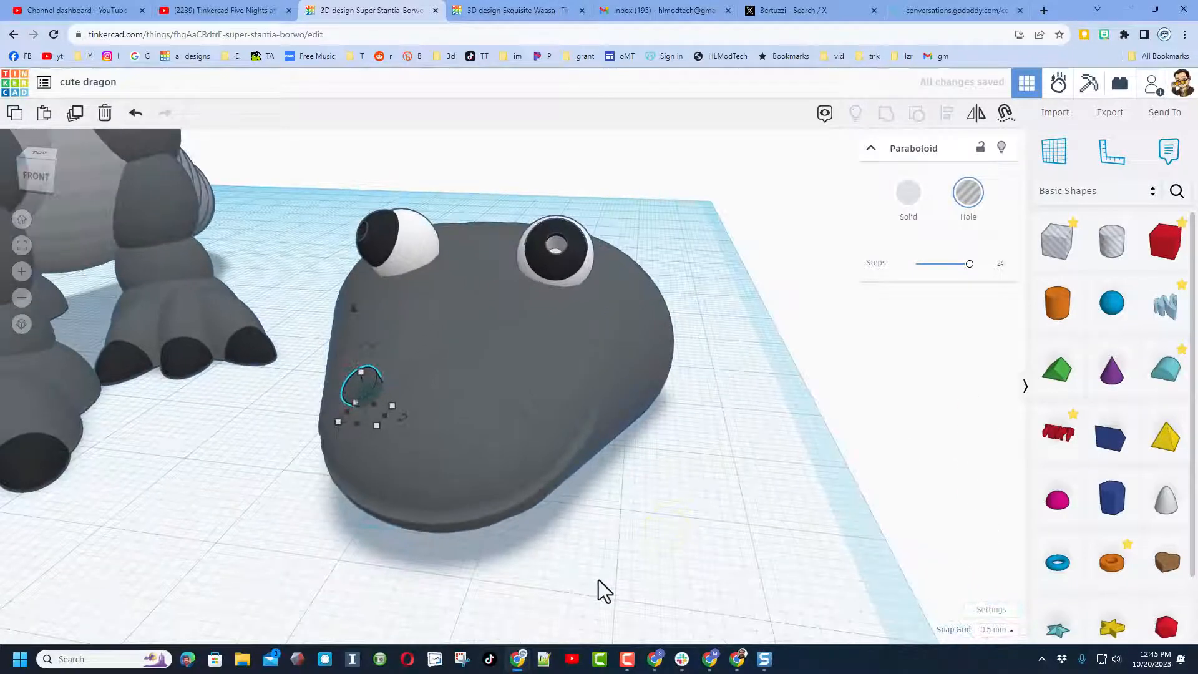
pyautogui.press('Up')
pyautogui.press('Up')
pyautogui.press('Up')
pyautogui.press('Up')
pyautogui.press('Up')
pyautogui.press('Up')
pyautogui.press('Up')
pyautogui.press('Up')
pyautogui.press('Up')
pyautogui.press('Up')
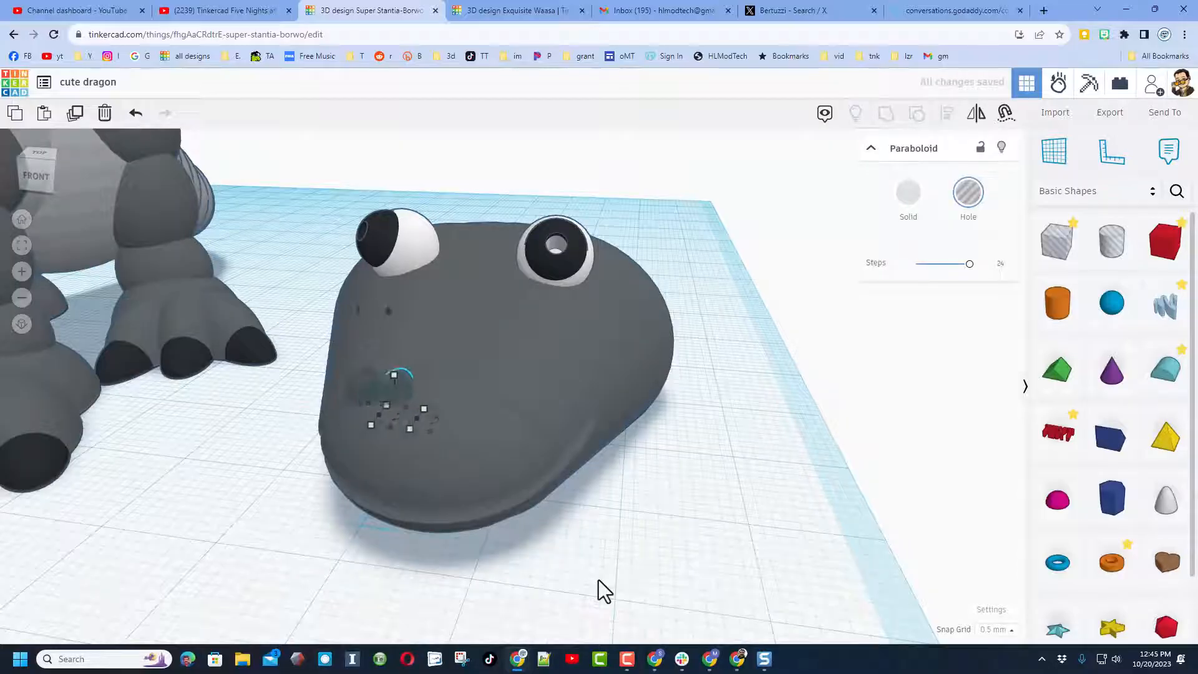
# Mirror the copied nostril hole left to right so it matches the first one.
pyautogui.click(975, 115)
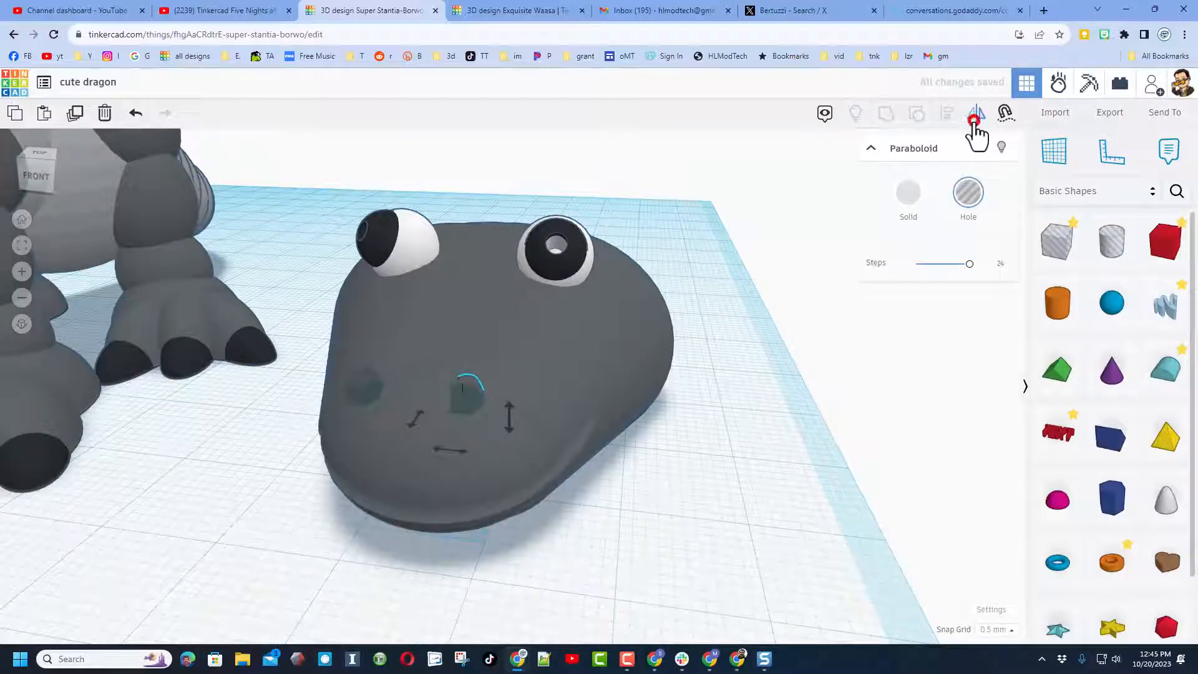
pyautogui.click(449, 450)
pyautogui.click(635, 394)
# Group the head with both paraboloid holes to cut the two nostrils into the snout.
pyautogui.moveTo(697, 423); pyautogui.dragTo(330, 147, button='right')
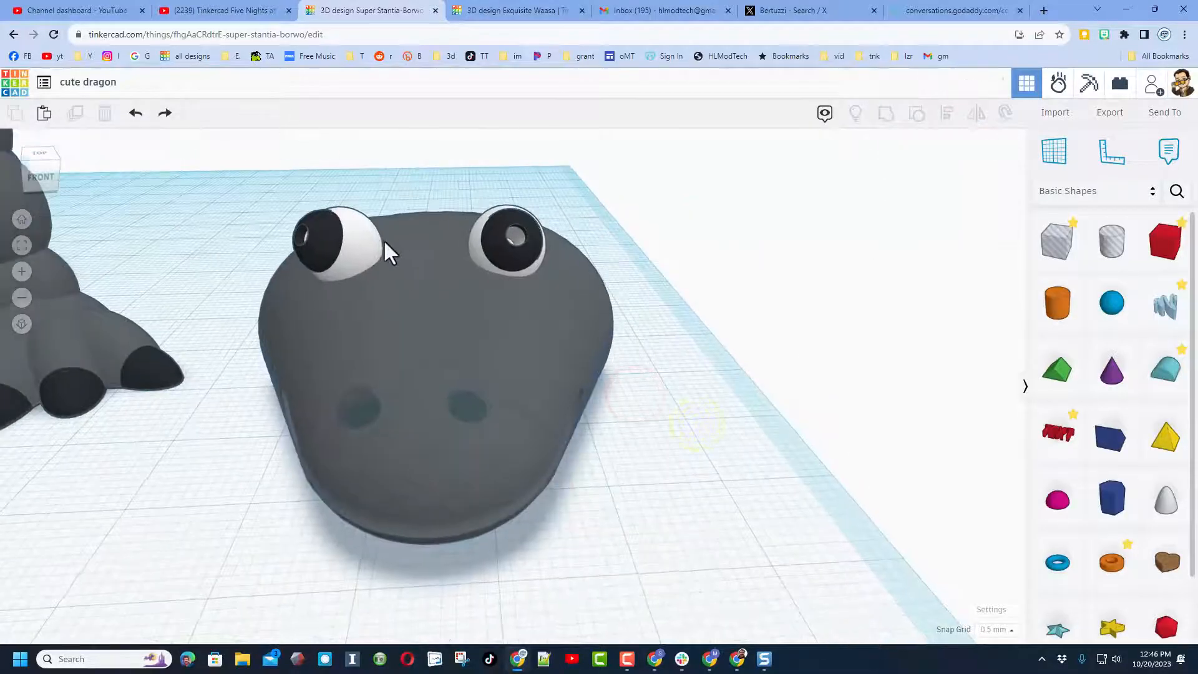
pyautogui.moveTo(685, 381); pyautogui.dragTo(298, 566)
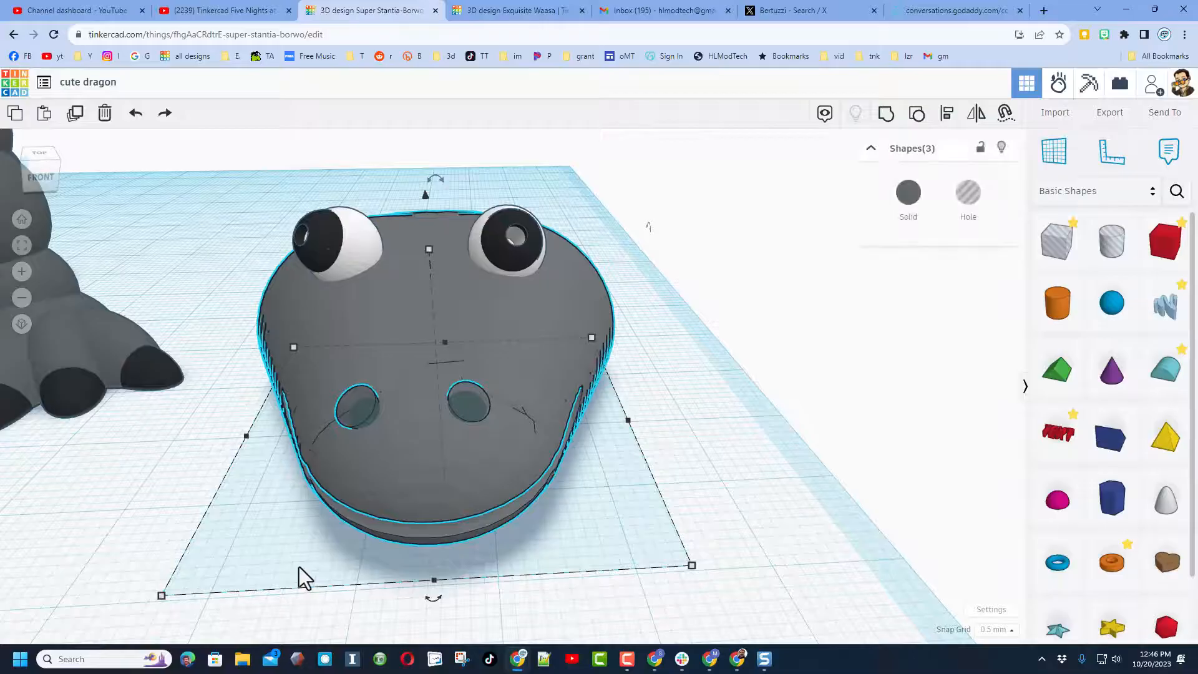
pyautogui.hotkey('ctrl', 'g')
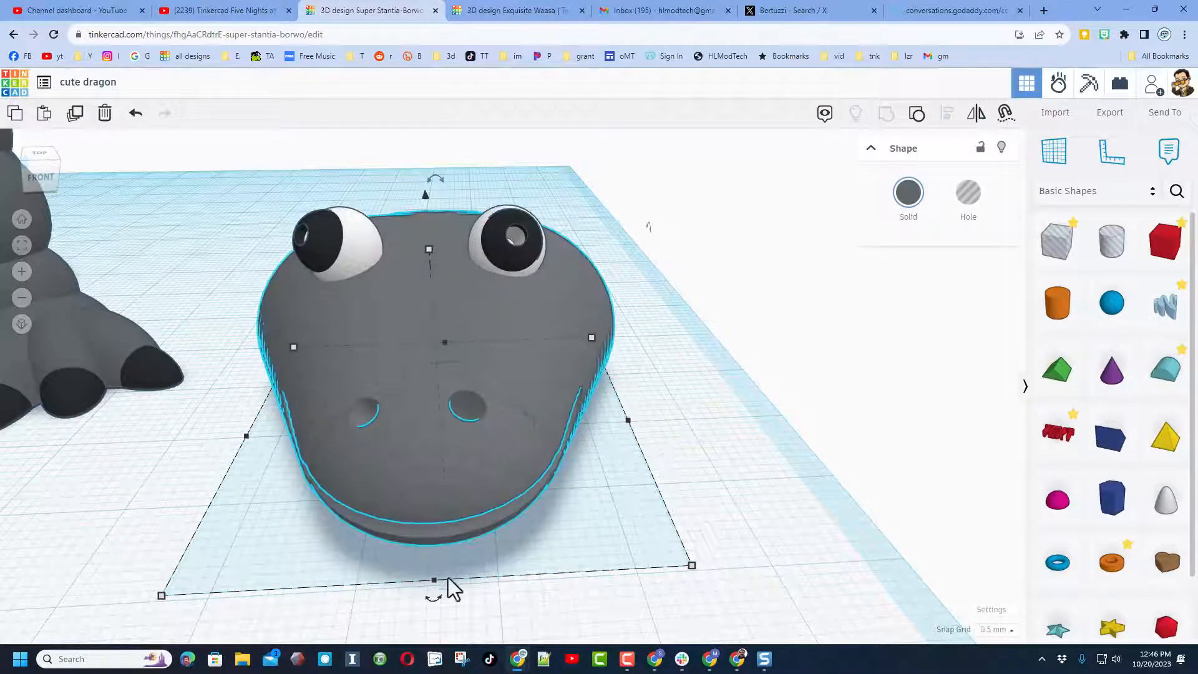
pyautogui.moveTo(591, 578); pyautogui.dragTo(632, 427, button='right')
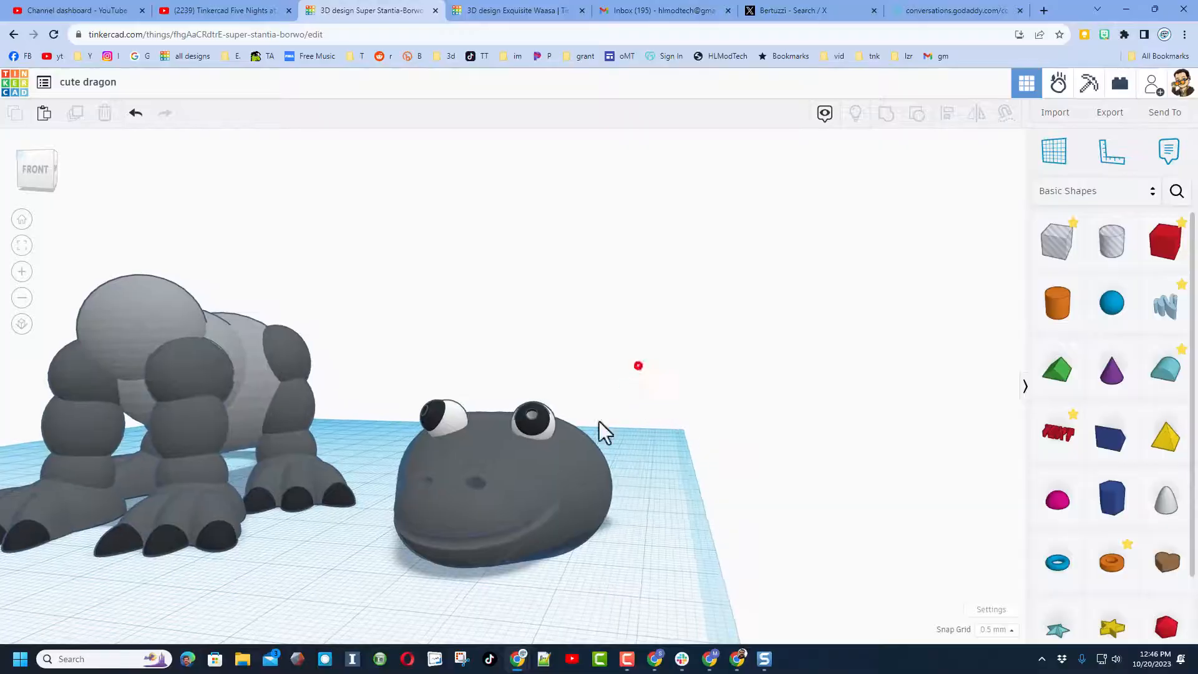
# Select the head together with both eyes and tilt the snout upward by 20°.
pyautogui.moveTo(638, 365); pyautogui.dragTo(410, 585)
pyautogui.moveTo(488, 607); pyautogui.dragTo(483, 633, button='right')
pyautogui.moveTo(33, 154); pyautogui.dragTo(37, 156)
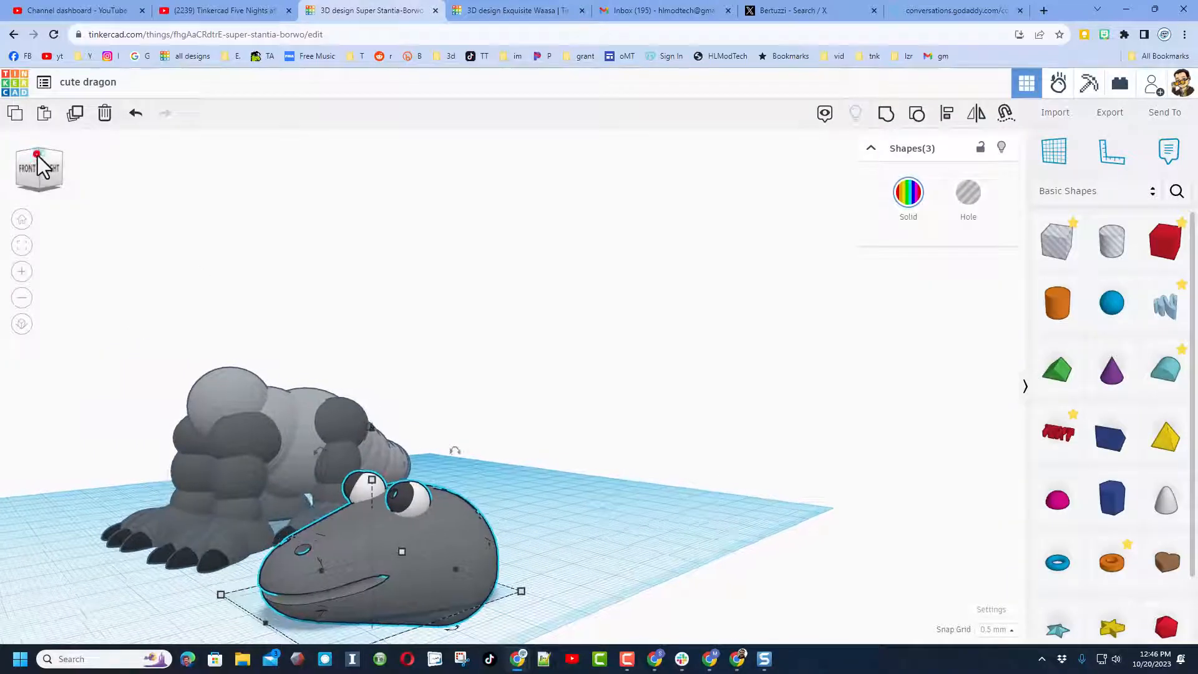
pyautogui.moveTo(327, 455); pyautogui.dragTo(380, 357)
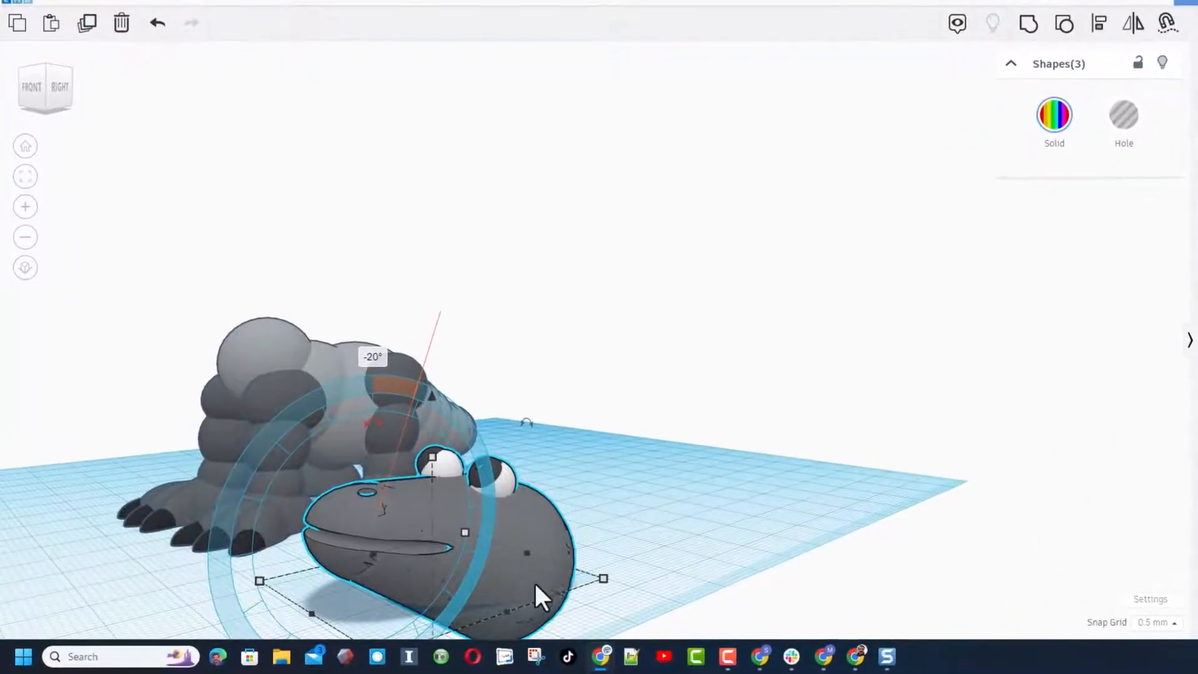
pyautogui.moveTo(636, 515); pyautogui.dragTo(544, 522, button='right')
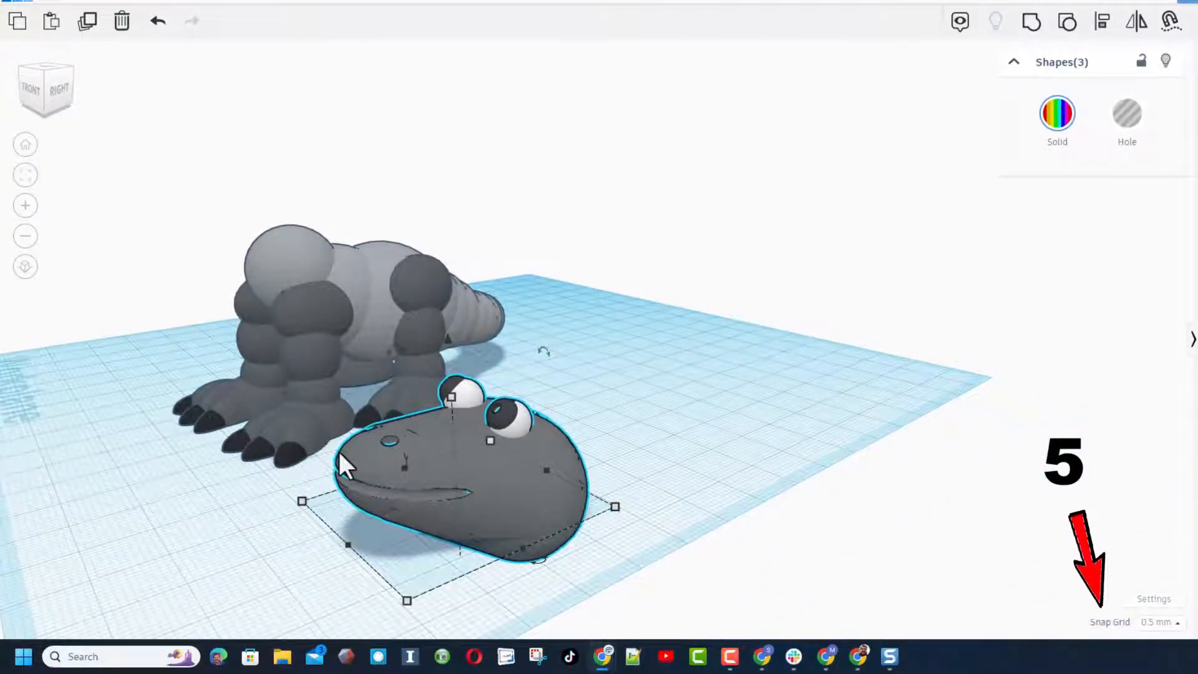
# Set the snap grid to 5.0 mm, then move the head in front of the body and raise it to neck height.
pyautogui.click(1156, 622)
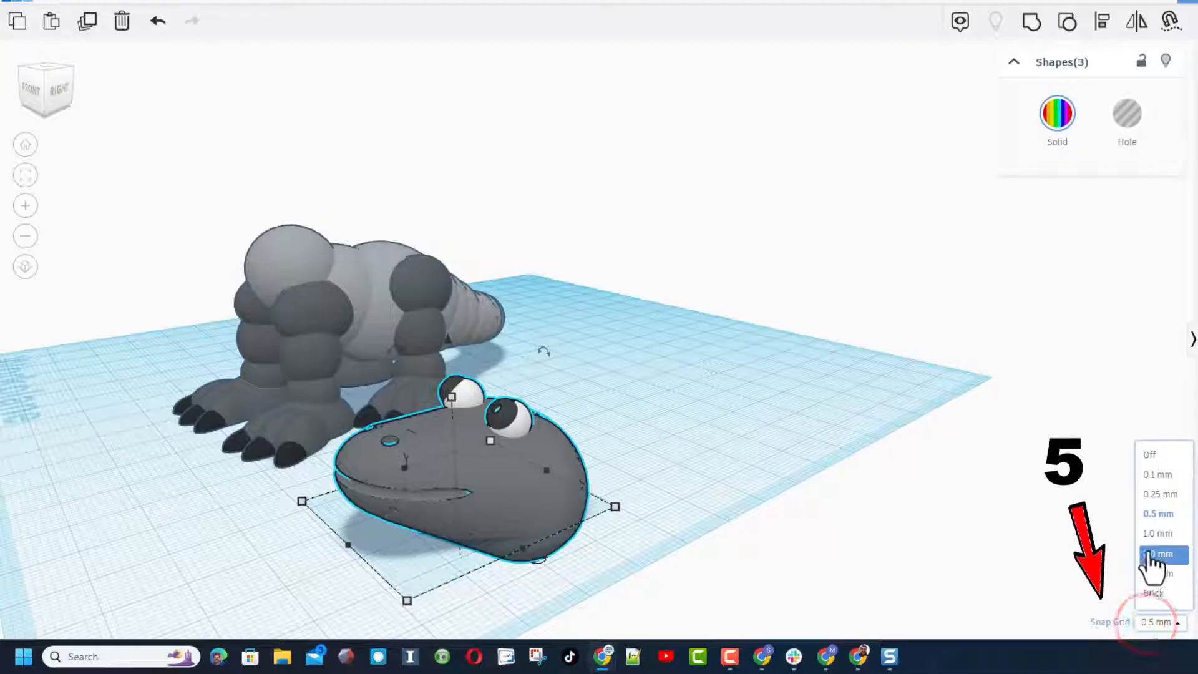
pyautogui.click(1153, 573)
pyautogui.moveTo(291, 593); pyautogui.dragTo(264, 537, button='right')
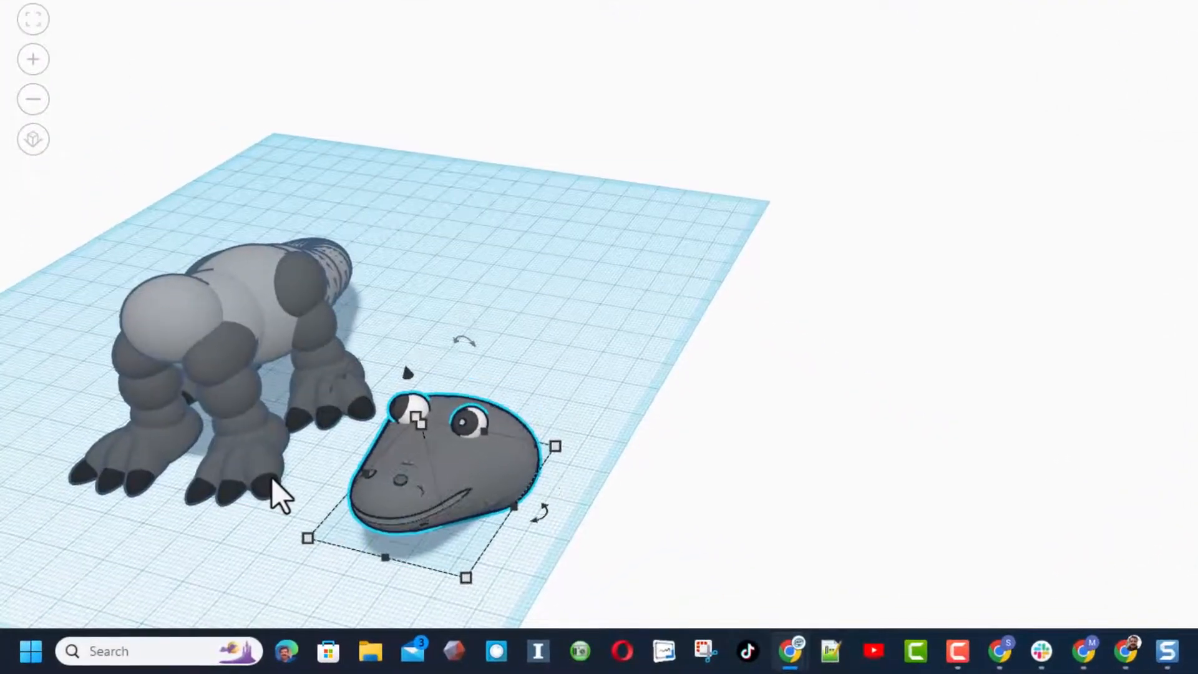
pyautogui.press('Left')
pyautogui.press('Left')
pyautogui.press('Left')
pyautogui.press('Left')
pyautogui.press('Left')
pyautogui.press('Left')
pyautogui.press('Left')
pyautogui.press('Left')
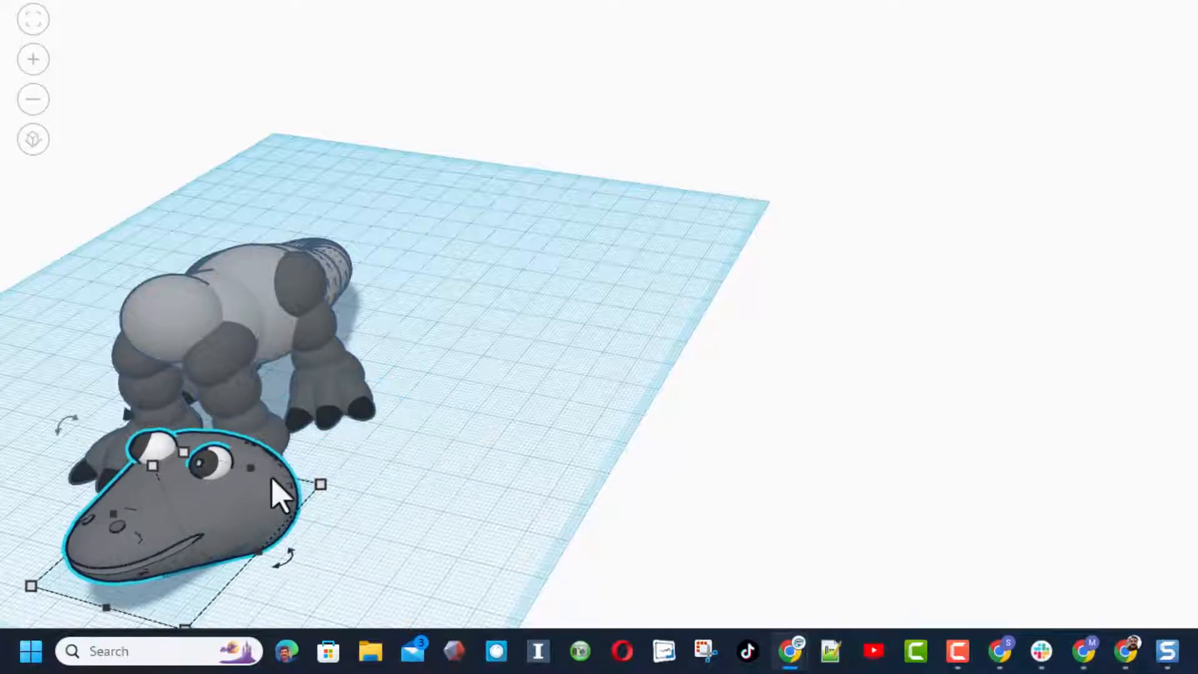
pyautogui.press('Left')
pyautogui.press('Left')
pyautogui.press('Left')
pyautogui.press('Left')
pyautogui.press('Left')
pyautogui.press('Left')
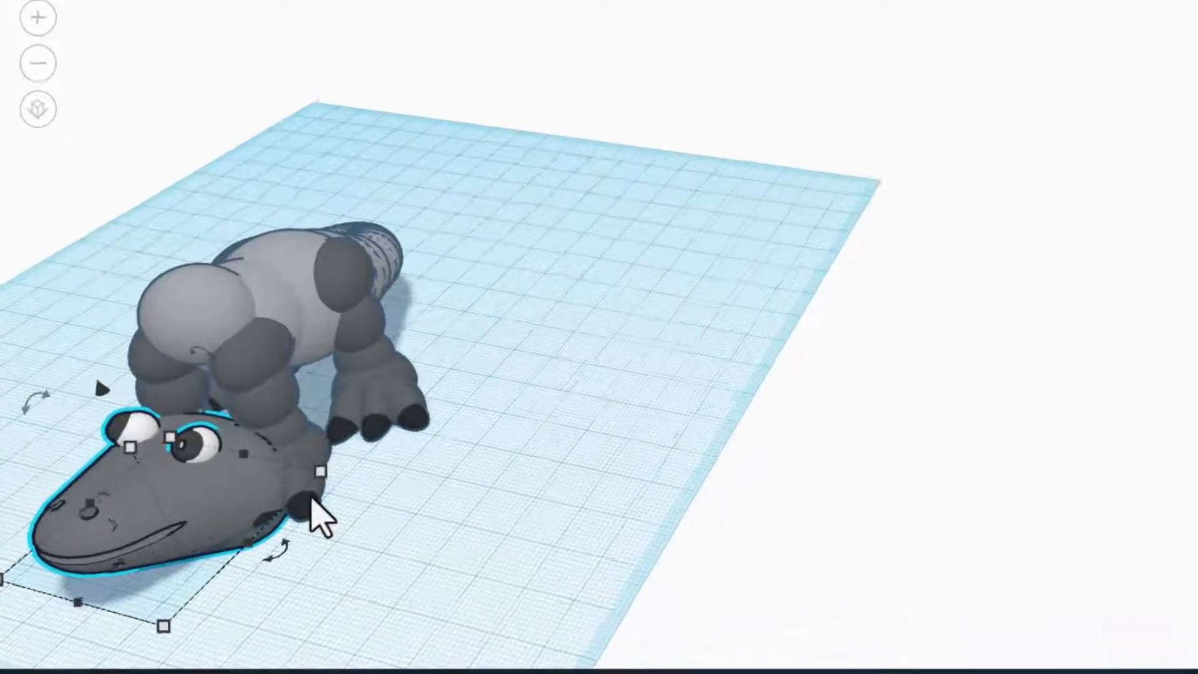
pyautogui.press('Left')
pyautogui.press('Left')
pyautogui.press('Left')
pyautogui.press('Left')
pyautogui.press('Left')
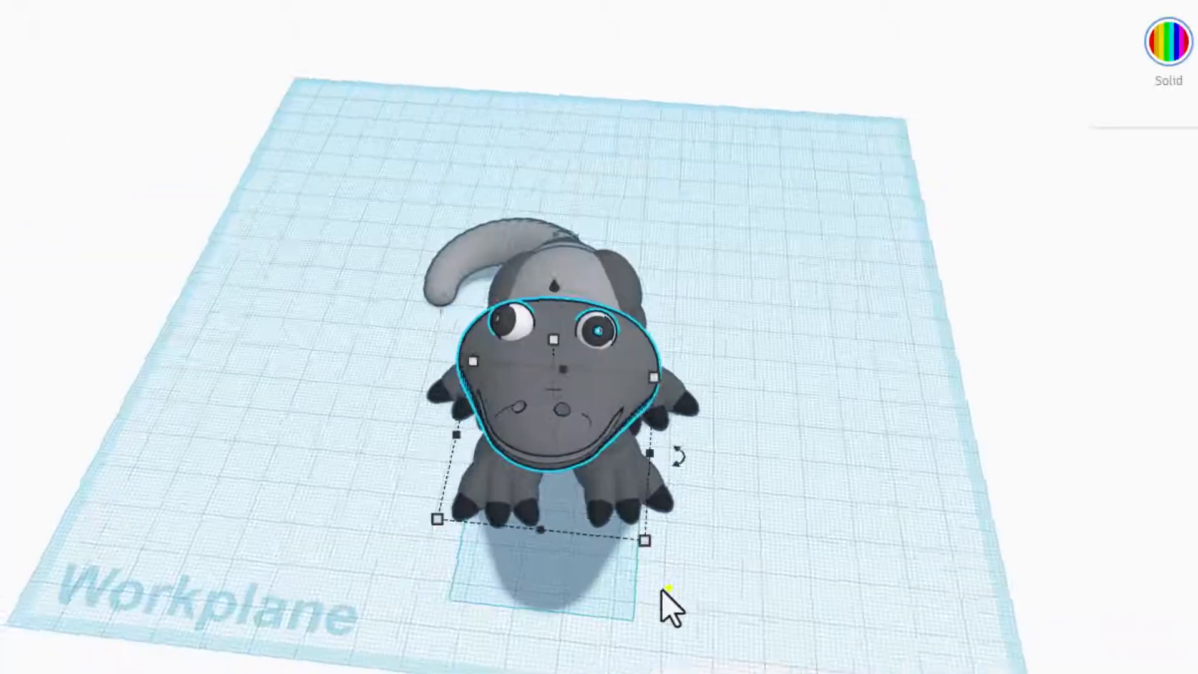
# Nudge the raised head back along the body until it overlaps the front of the neck.
pyautogui.moveTo(664, 590); pyautogui.dragTo(134, 514, button='right')
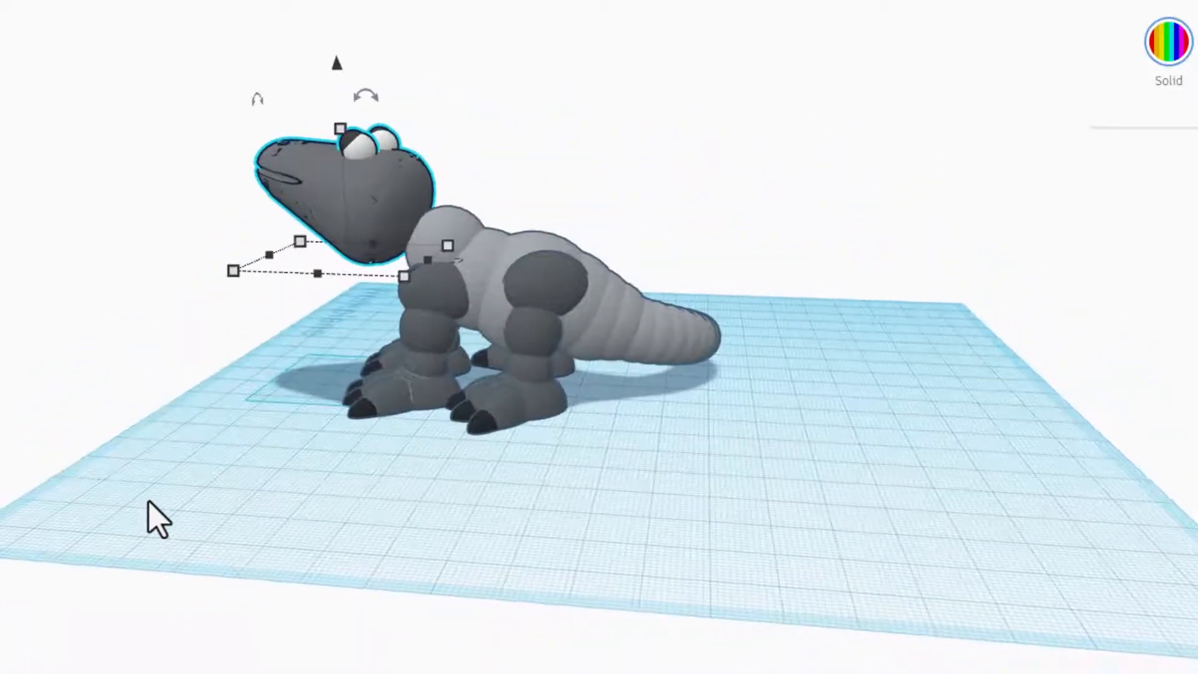
pyautogui.press('Right')
pyautogui.press('Left')
pyautogui.press('Right')
pyautogui.press('Right')
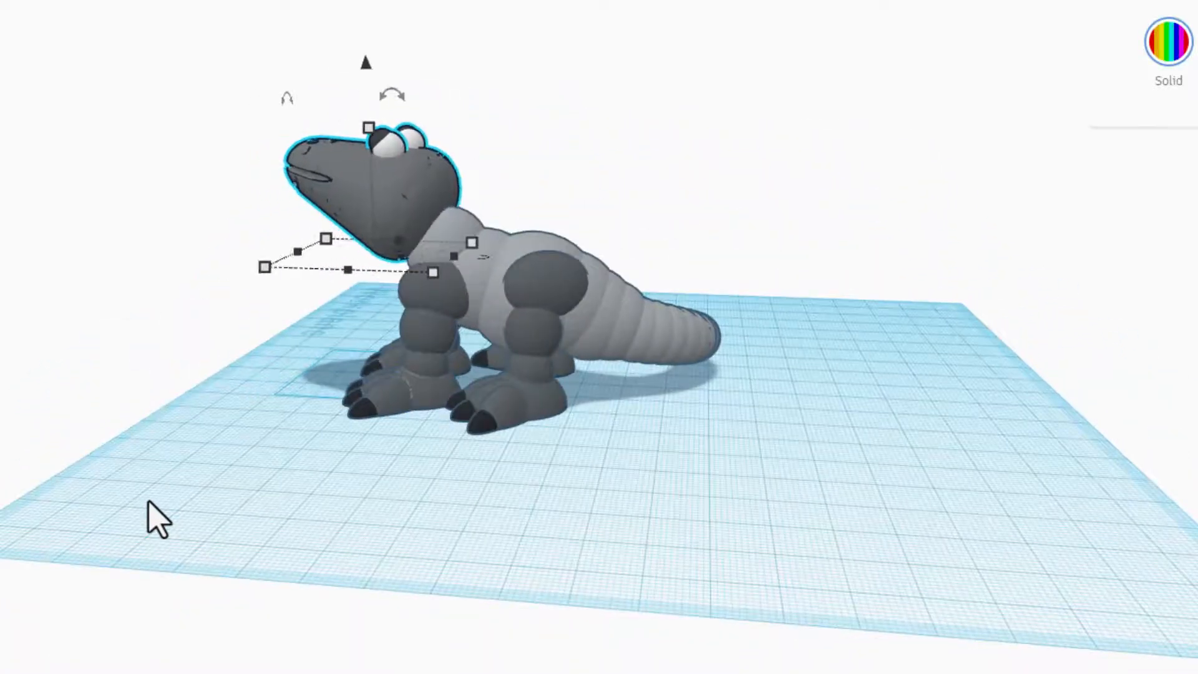
# Turn the head slightly sideways on the neck, then deselect it.
pyautogui.moveTo(845, 152); pyautogui.dragTo(701, 315)
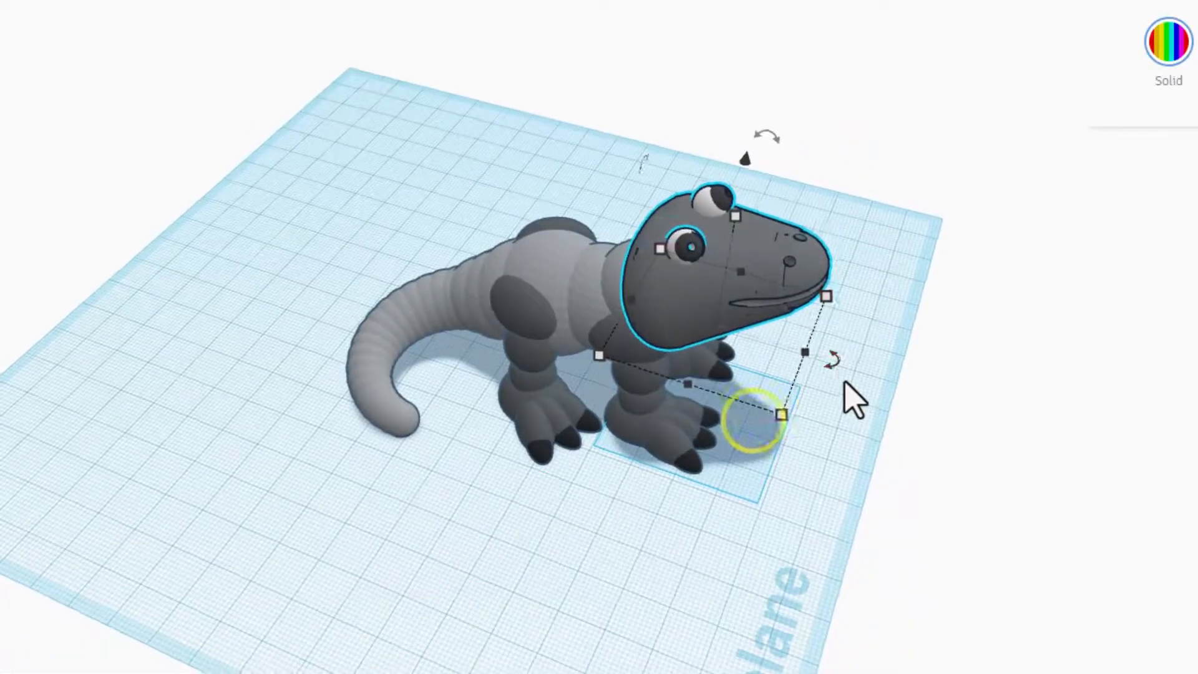
pyautogui.moveTo(833, 358); pyautogui.dragTo(950, 352)
pyautogui.moveTo(604, 505); pyautogui.dragTo(131, 460, button='right')
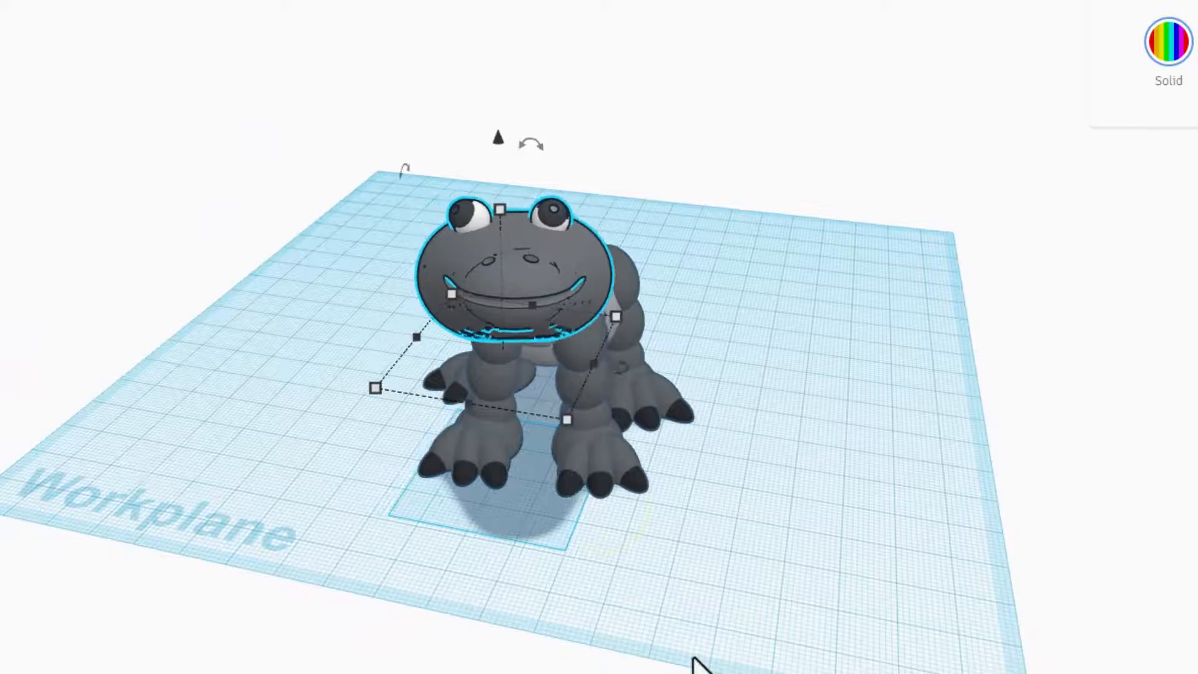
pyautogui.click(692, 604)
pyautogui.moveTo(986, 501); pyautogui.dragTo(541, 494, button='right')
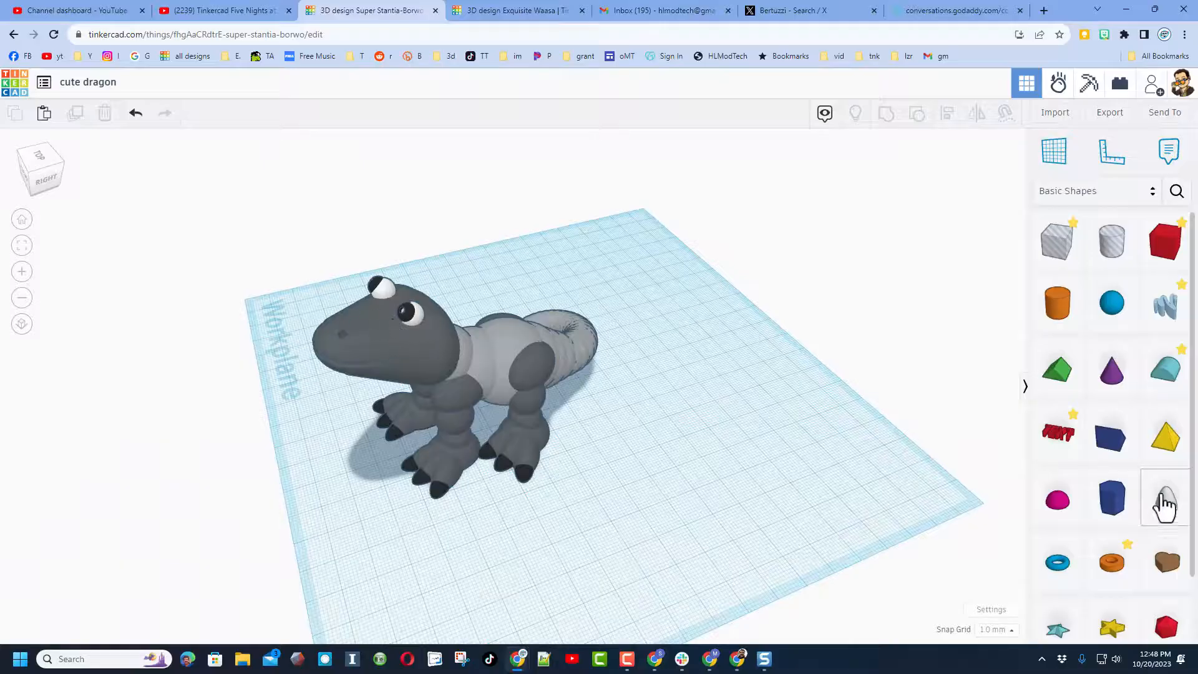
# Place a paraboloid on top of the head, scale it down proportionally and nudge it between the eyes as a spike.
pyautogui.moveTo(1164, 500); pyautogui.dragTo(380, 314)
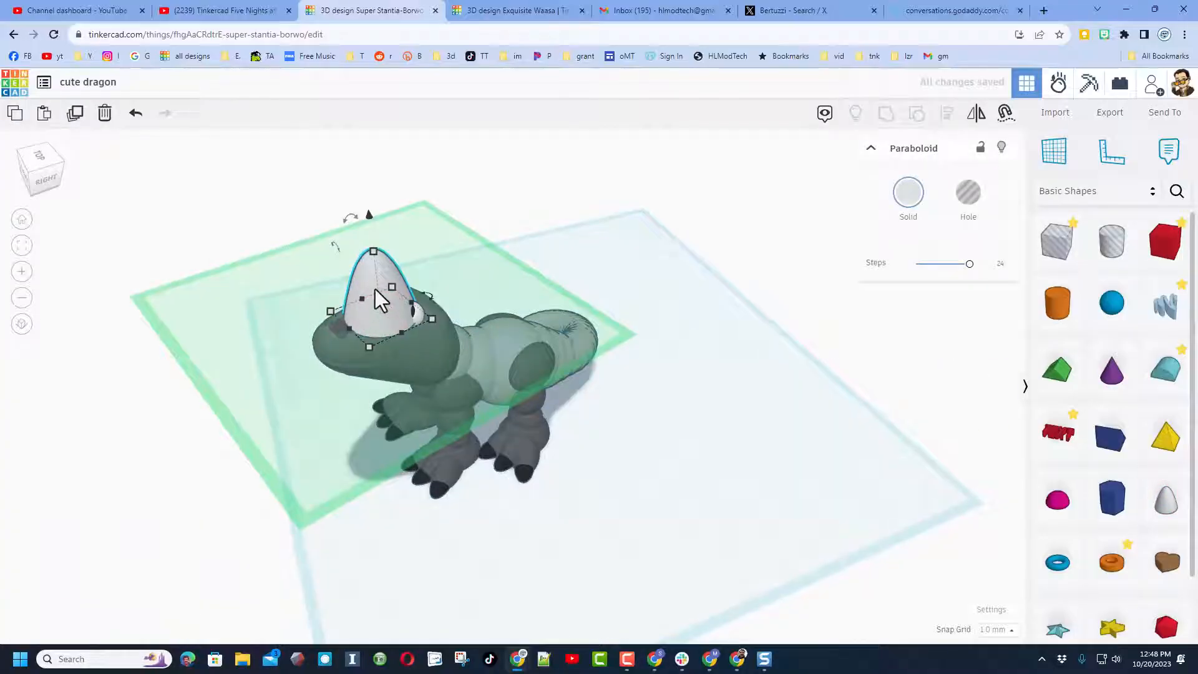
pyautogui.keyDown('shift'); pyautogui.moveTo(376, 253); pyautogui.dragTo(389, 297); pyautogui.keyUp('shift')
pyautogui.moveTo(399, 304); pyautogui.dragTo(563, 332, button='right')
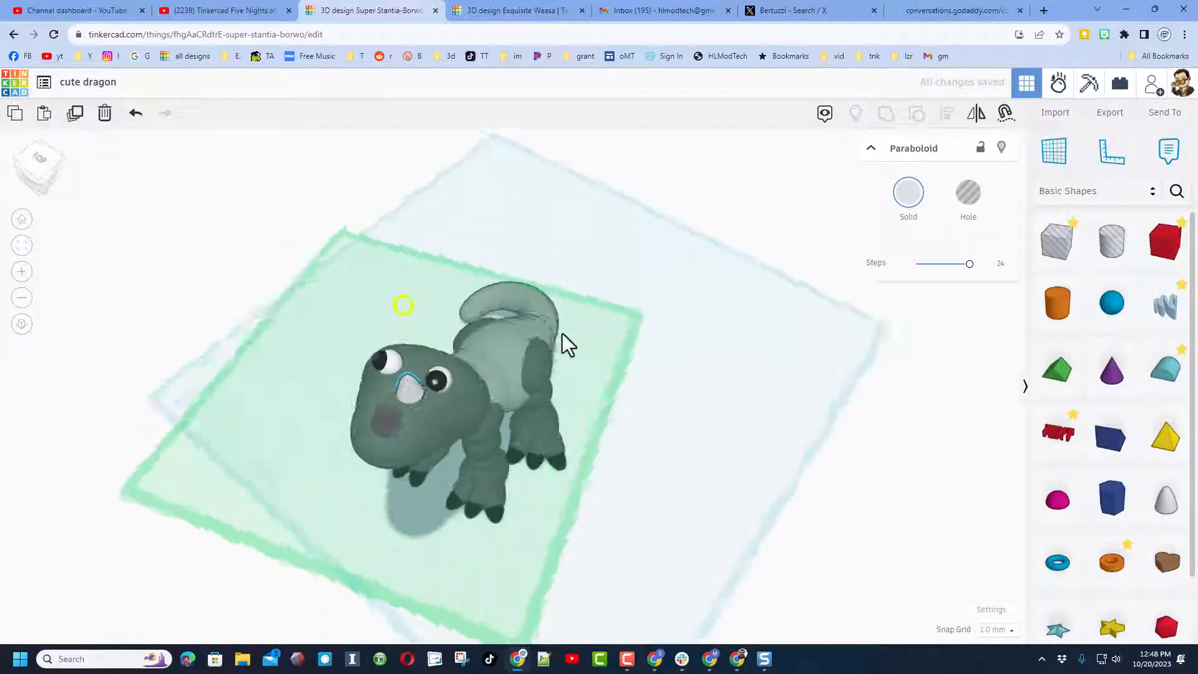
pyautogui.press('Left')
pyautogui.press('Up')
pyautogui.press('Up')
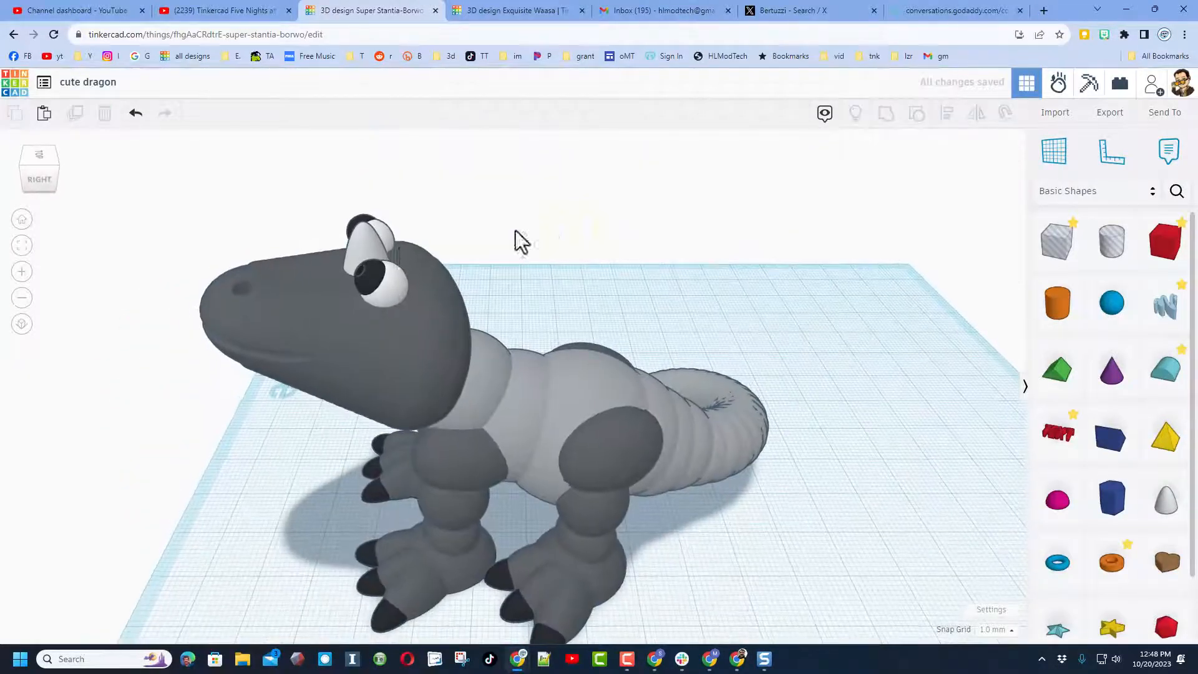
# Duplicate the spike, cruise the copy onto the back of the head with a workplane there, and sink it slightly.
pyautogui.click(370, 248)
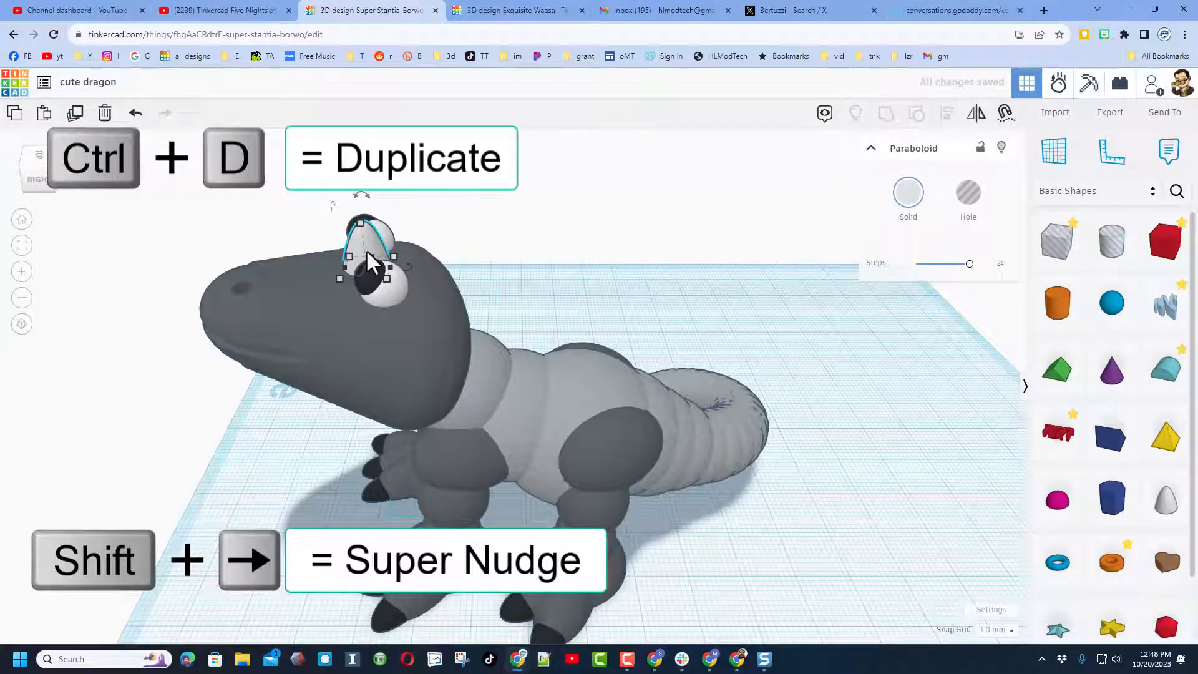
pyautogui.hotkey('ctrl', 'd')
pyautogui.hotkey('shift', 'Right')
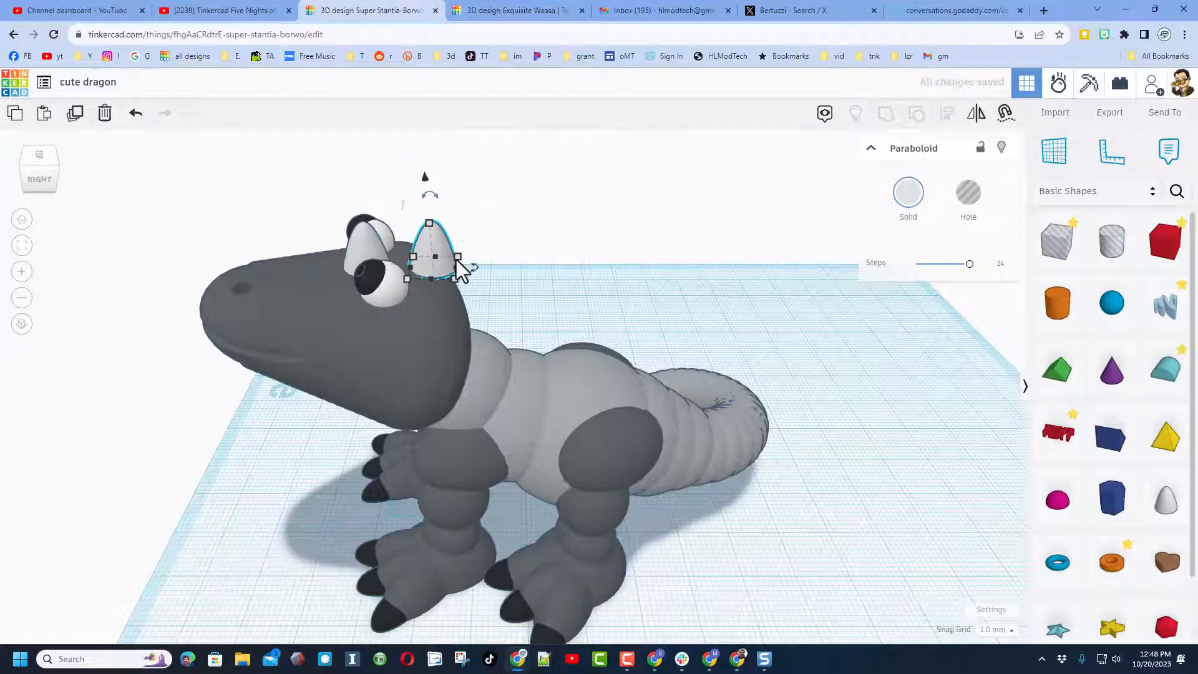
pyautogui.press('c')
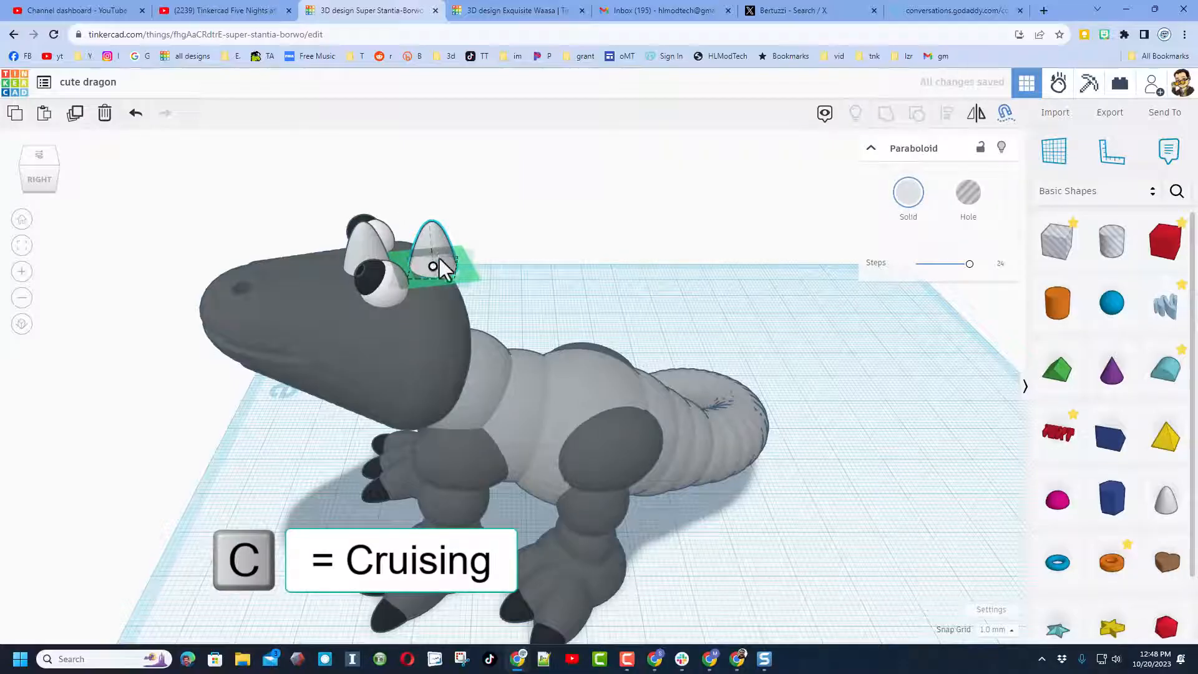
pyautogui.moveTo(433, 266); pyautogui.dragTo(454, 295)
pyautogui.press('w')
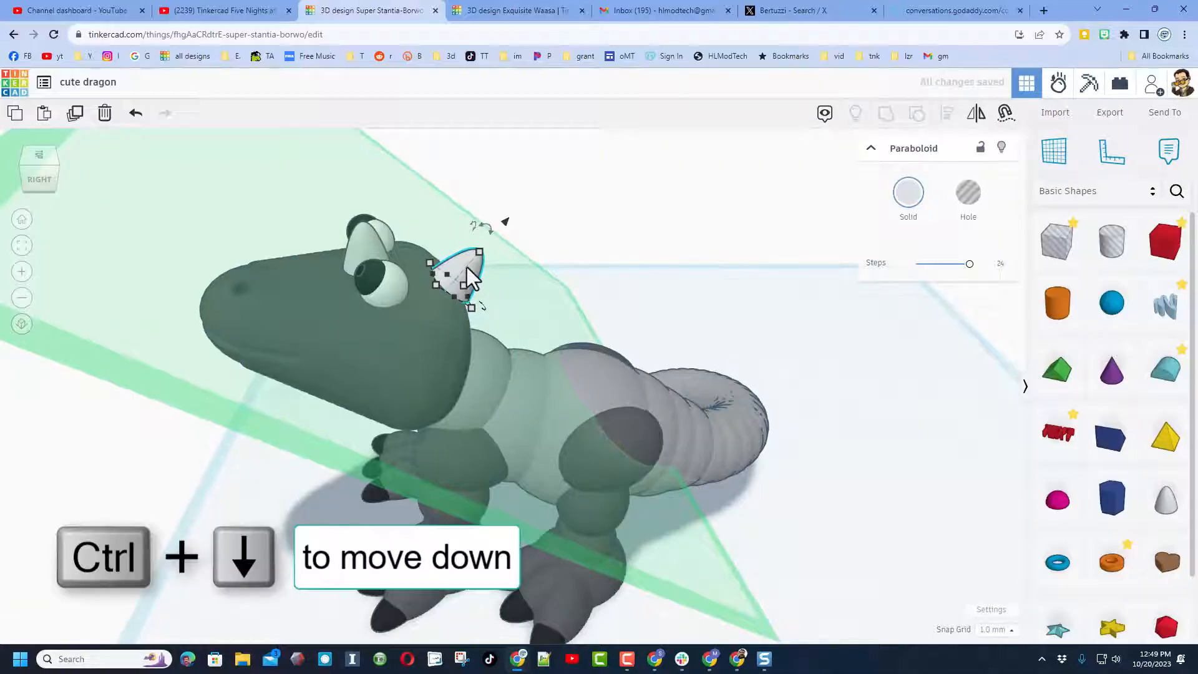
pyautogui.hotkey('ctrl', 'Down')
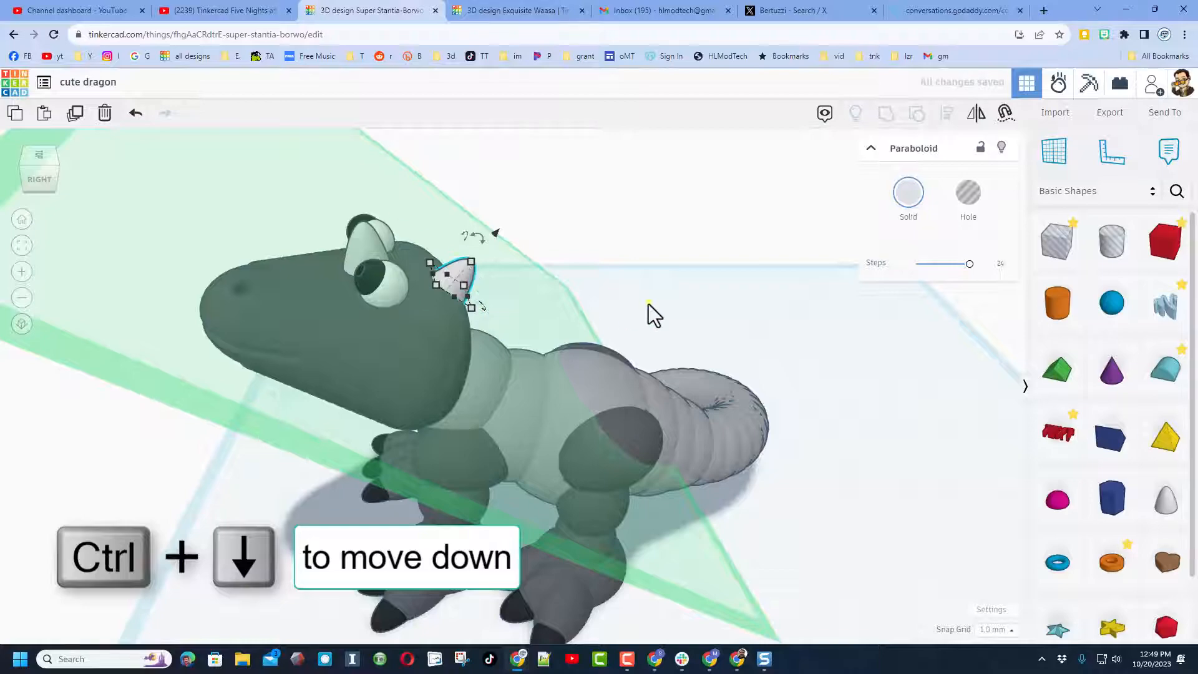
# Scale the spike on the back of the head down slightly, keeping its proportions.
pyautogui.moveTo(649, 305); pyautogui.dragTo(462, 297, button='right')
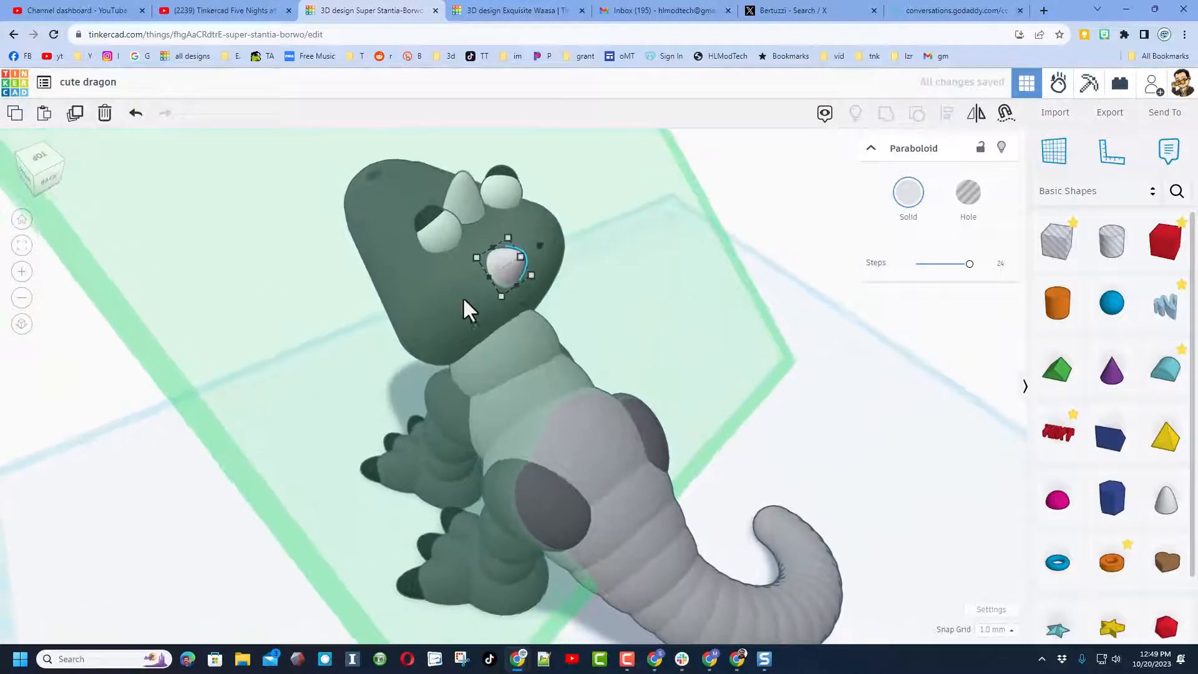
pyautogui.moveTo(507, 292)
pyautogui.keyDown('shift'); pyautogui.mouseDown()
pyautogui.moveTo(512, 276)
pyautogui.moveTo(516, 287)
pyautogui.mouseUp(); pyautogui.keyUp('shift')
pyautogui.moveTo(515, 287); pyautogui.dragTo(541, 287, button='right')
pyautogui.moveTo(601, 244); pyautogui.dragTo(582, 257, button='right')
pyautogui.click(681, 184)
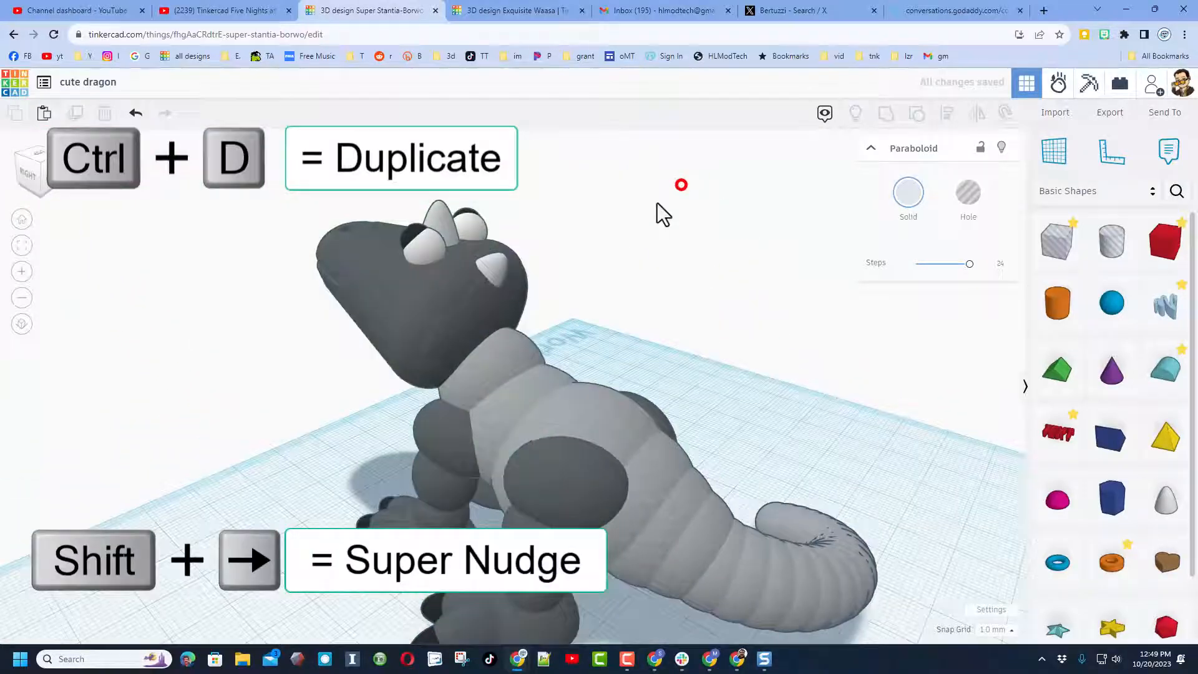
# Duplicate the smaller spike, cruise the copy onto the back of the neck and lower it slightly.
pyautogui.click(488, 270)
pyautogui.hotkey('ctrl', 'd')
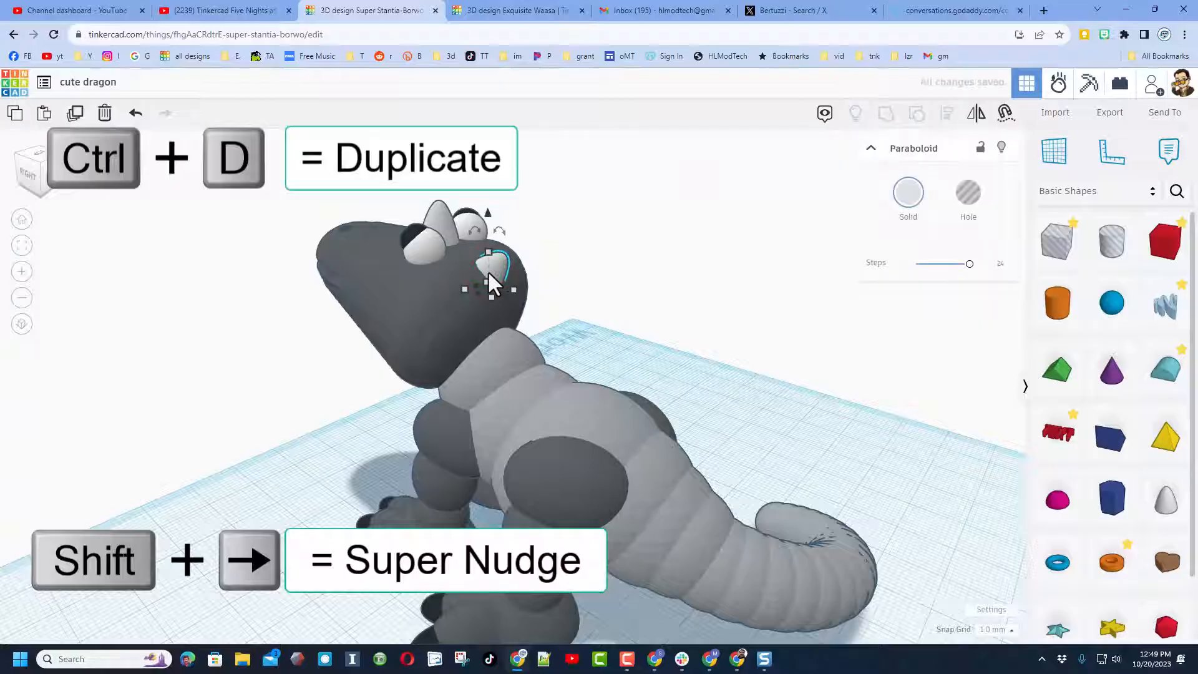
pyautogui.hotkey('shift', 'Right')
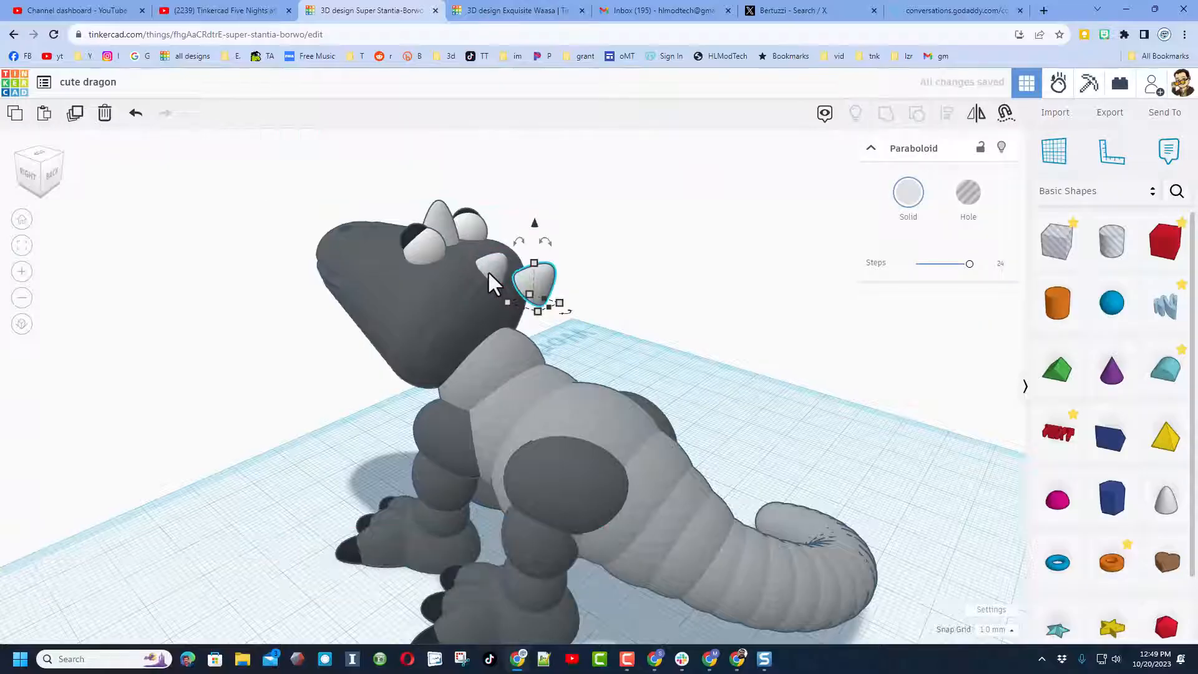
pyautogui.press('c')
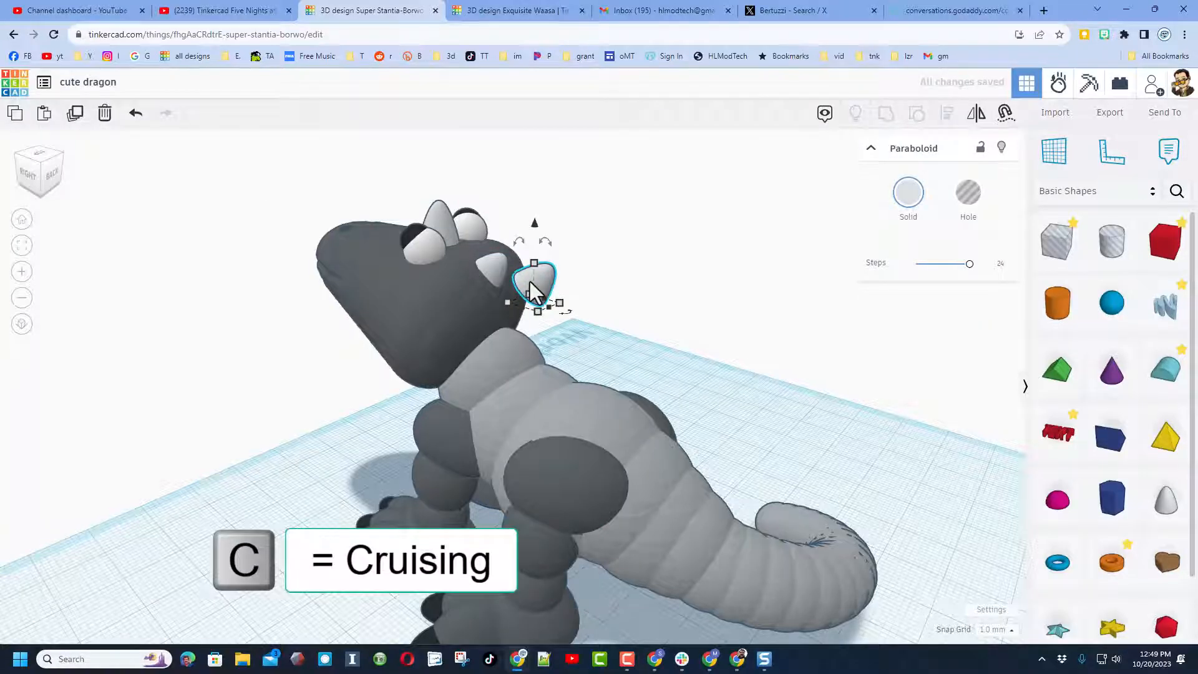
pyautogui.moveTo(529, 282); pyautogui.dragTo(505, 362)
pyautogui.press('w')
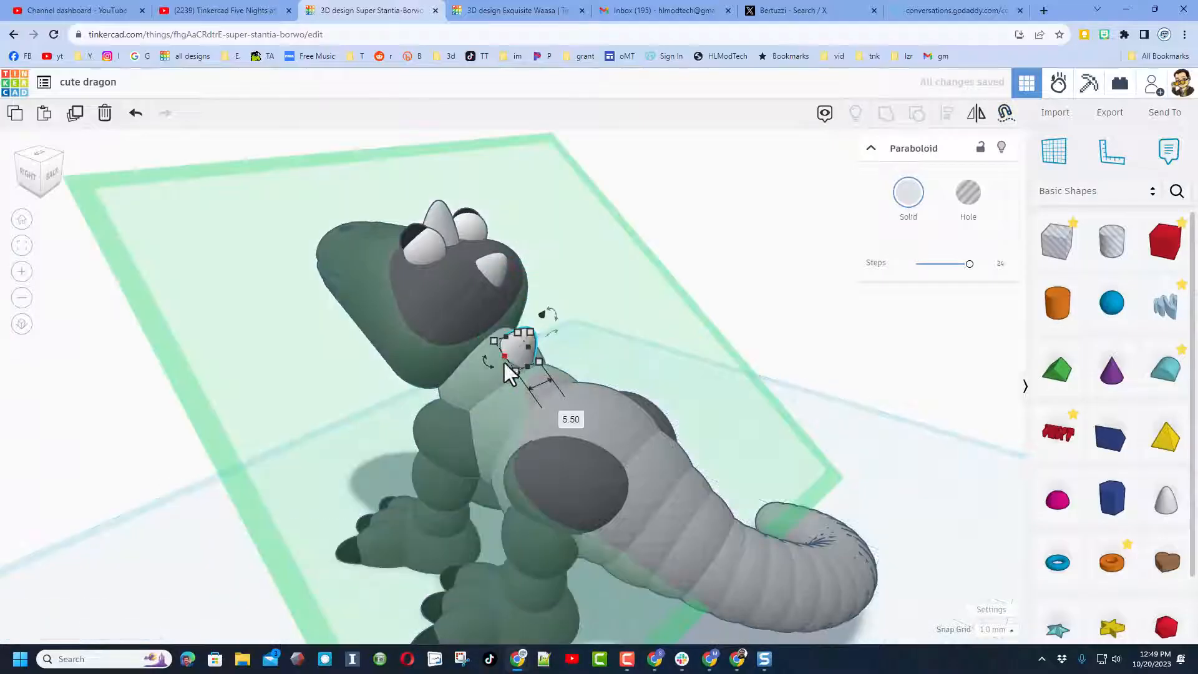
pyautogui.click(598, 311)
pyautogui.click(529, 343)
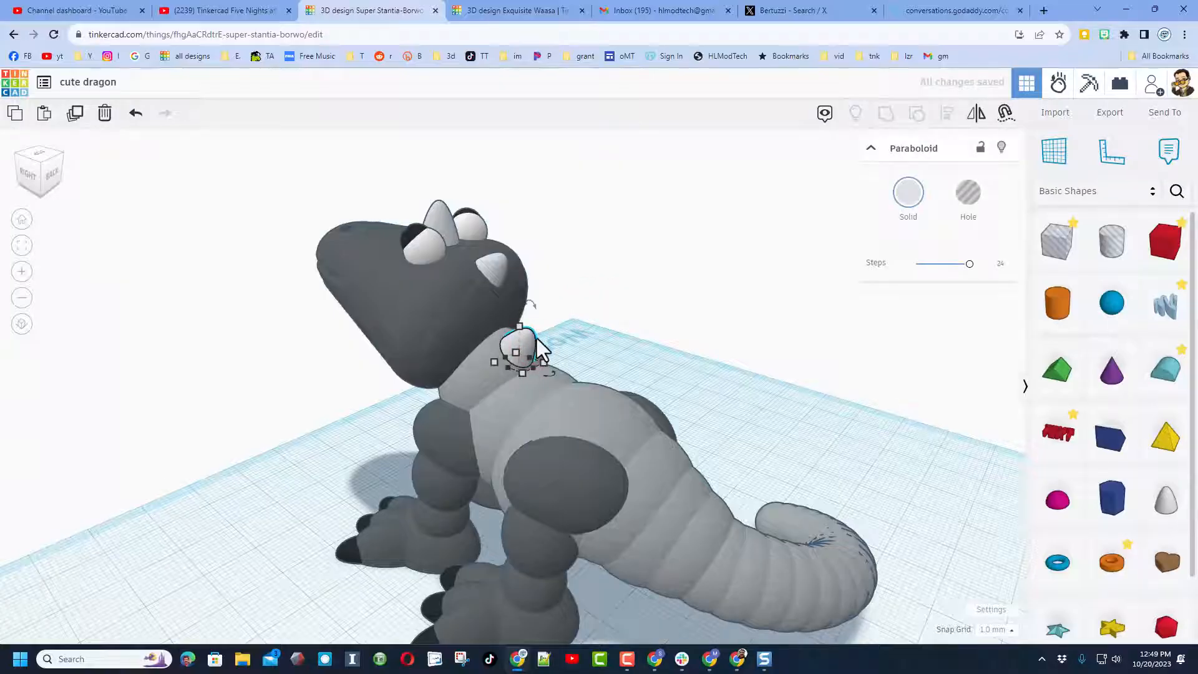
pyautogui.hotkey('ctrl', 'Down')
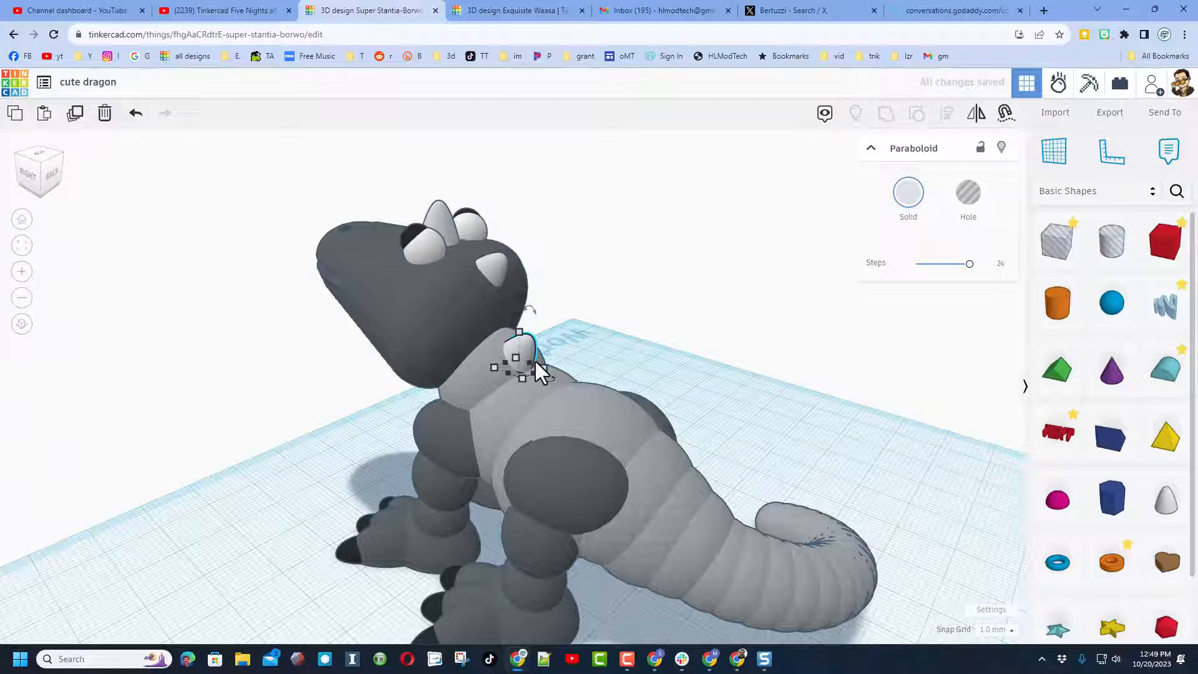
# Cruise the neck spike again to align it with the neck's surface, place a workplane there and sink it slightly.
pyautogui.press('c')
pyautogui.moveTo(513, 358); pyautogui.dragTo(526, 343)
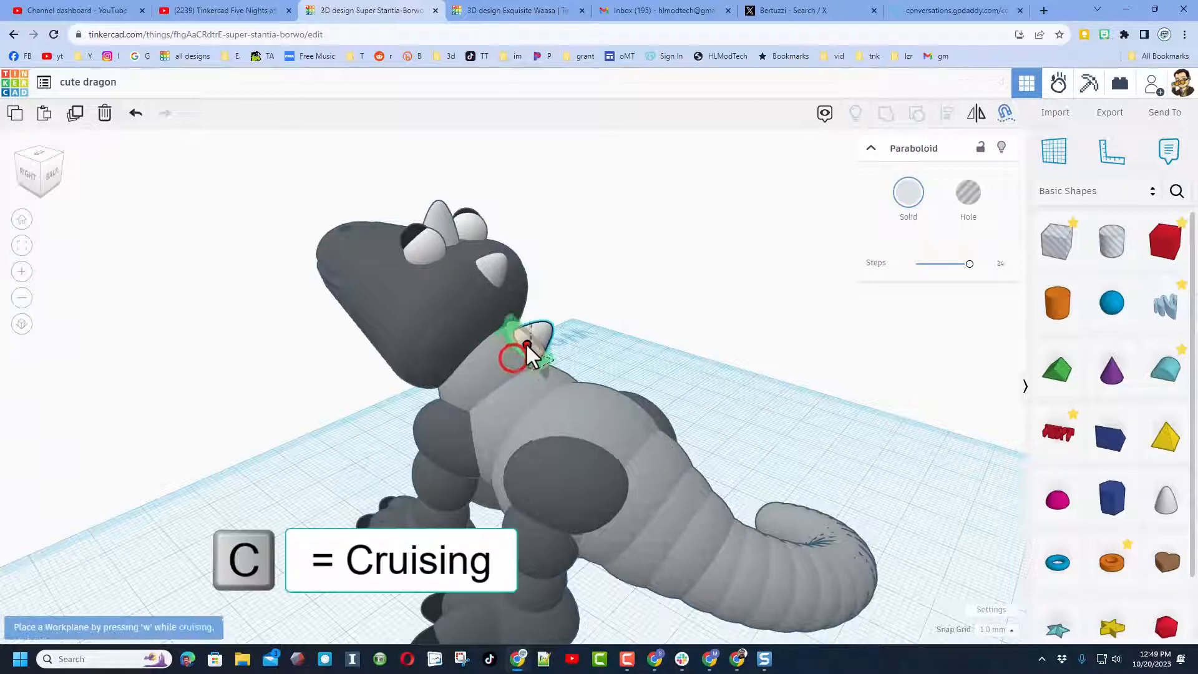
pyautogui.press('w')
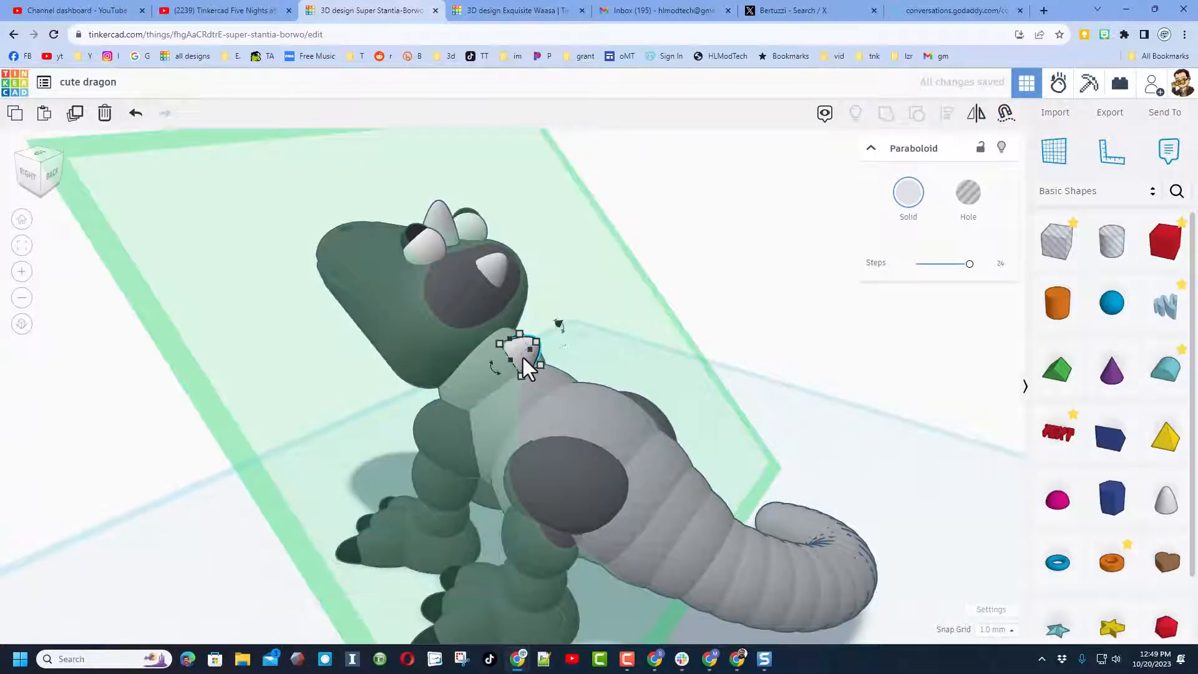
pyautogui.hotkey('ctrl', 'Down')
pyautogui.moveTo(515, 326); pyautogui.dragTo(793, 323, button='right')
pyautogui.click(794, 287)
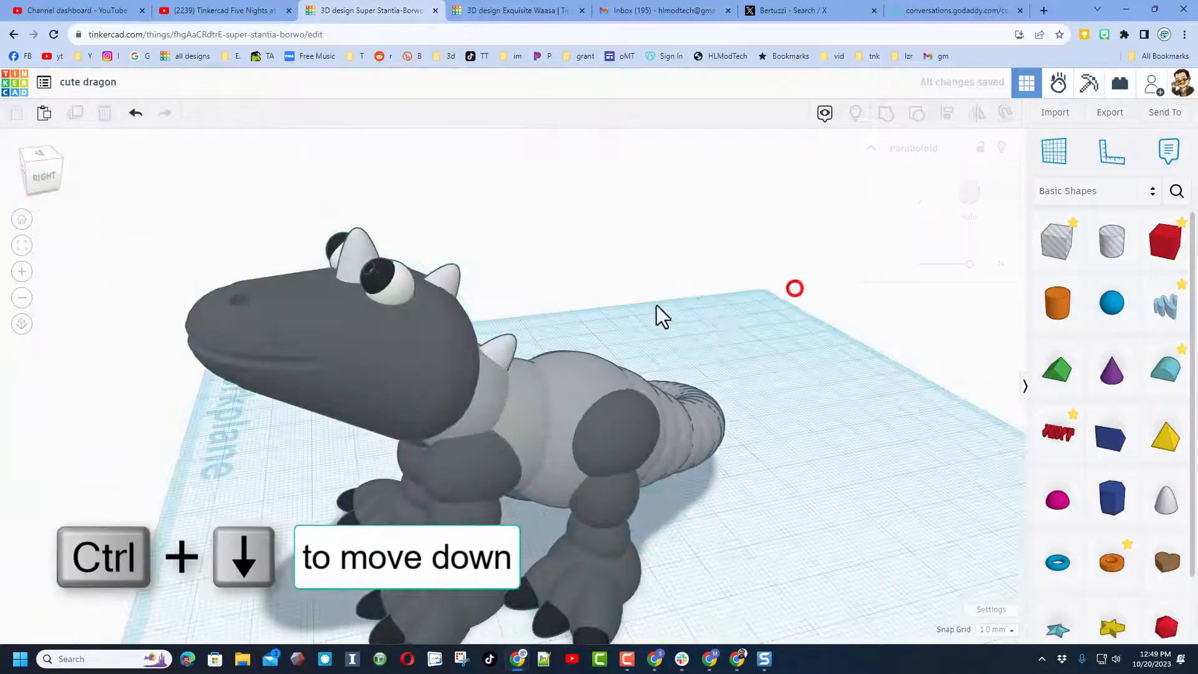
# Duplicate the spike between the eyes and cruise the copy onto the side of the jaw with a workplane there.
pyautogui.click(341, 267)
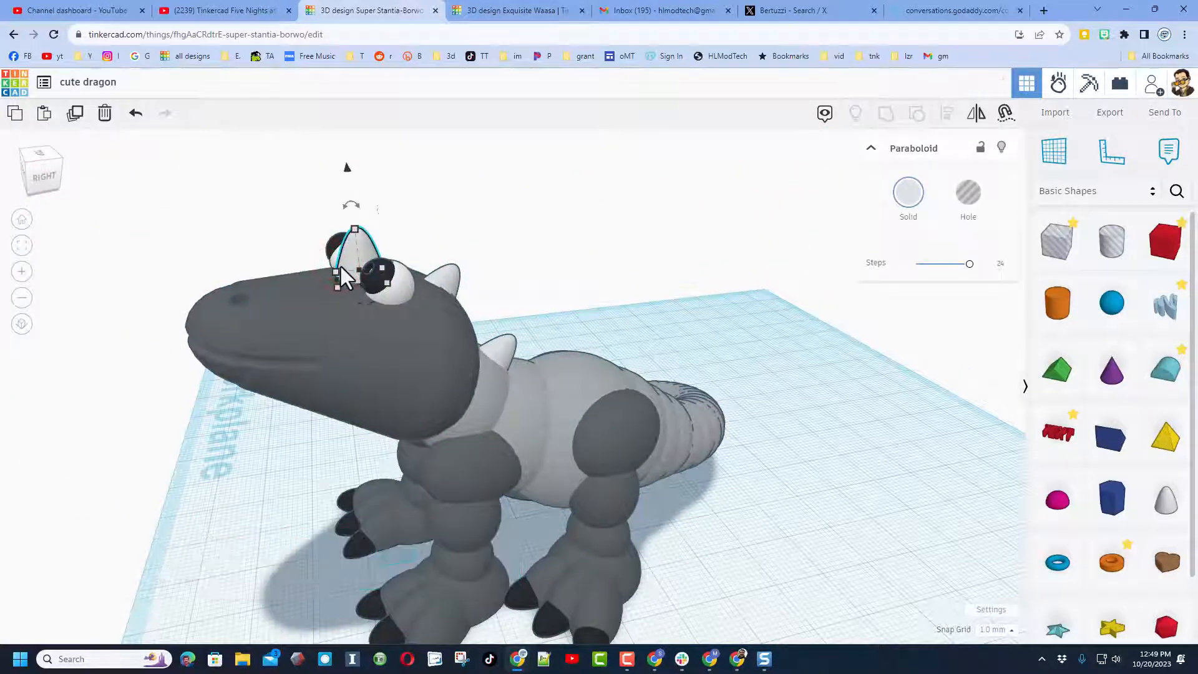
pyautogui.hotkey('ctrl', 'Down')
pyautogui.hotkey('ctrl', 'Down')
pyautogui.hotkey('ctrl', 'Down')
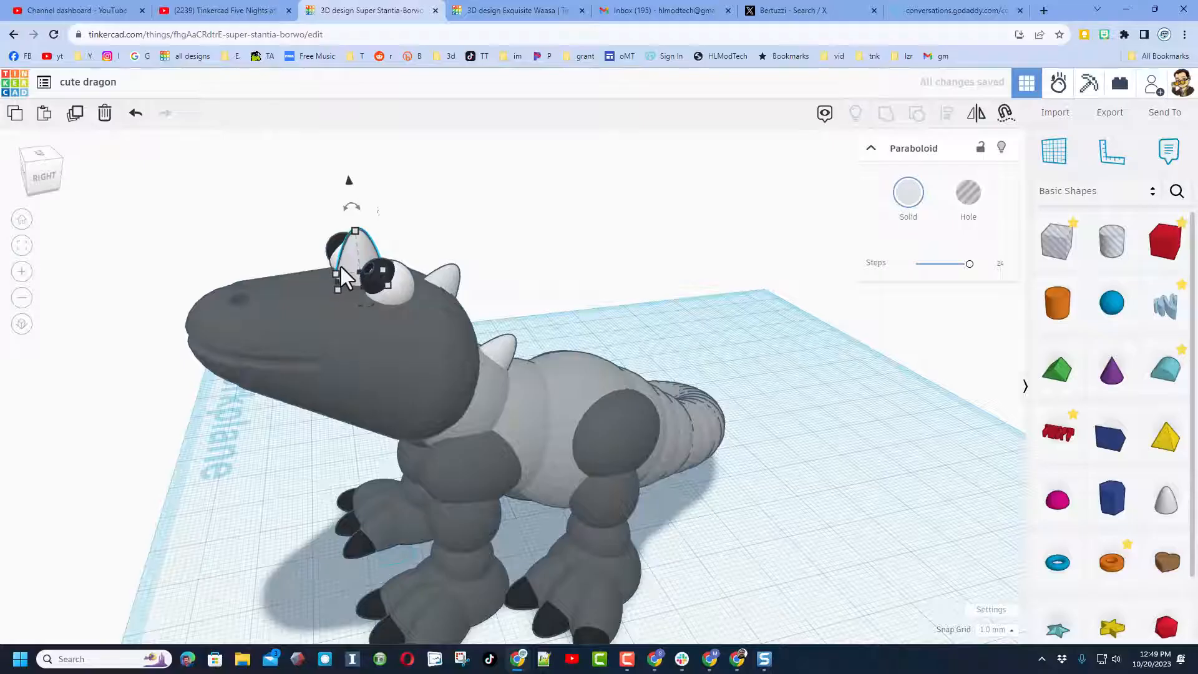
pyautogui.press('w')
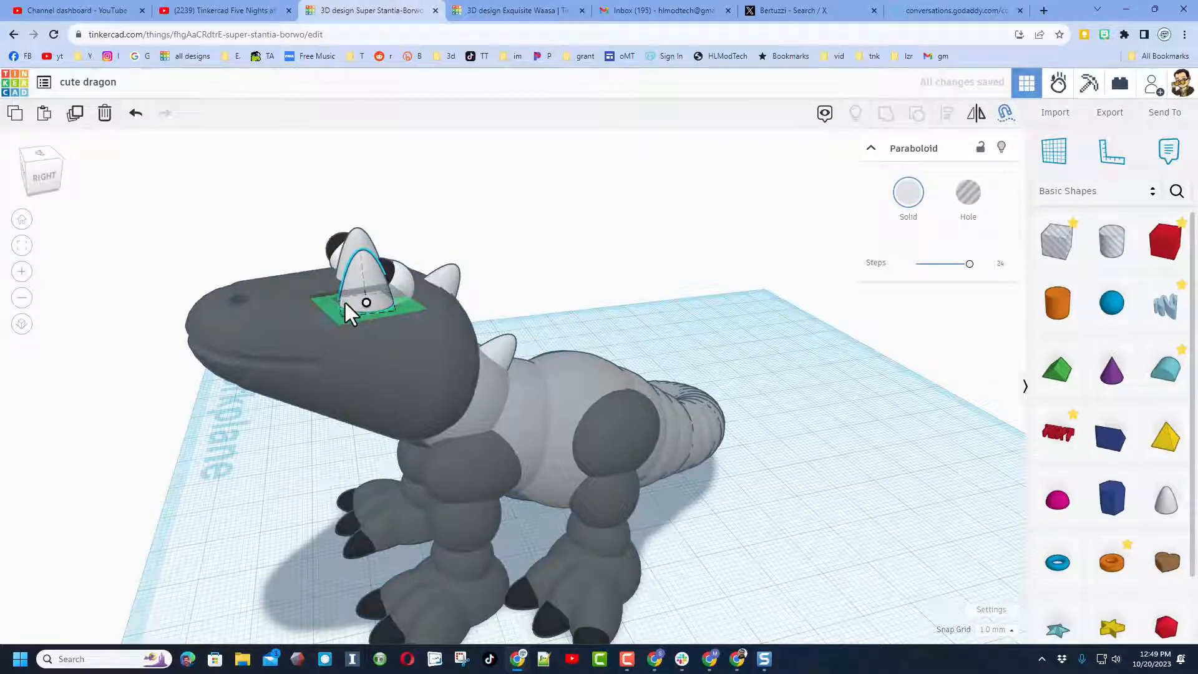
pyautogui.moveTo(365, 305); pyautogui.dragTo(380, 409)
pyautogui.click(381, 408)
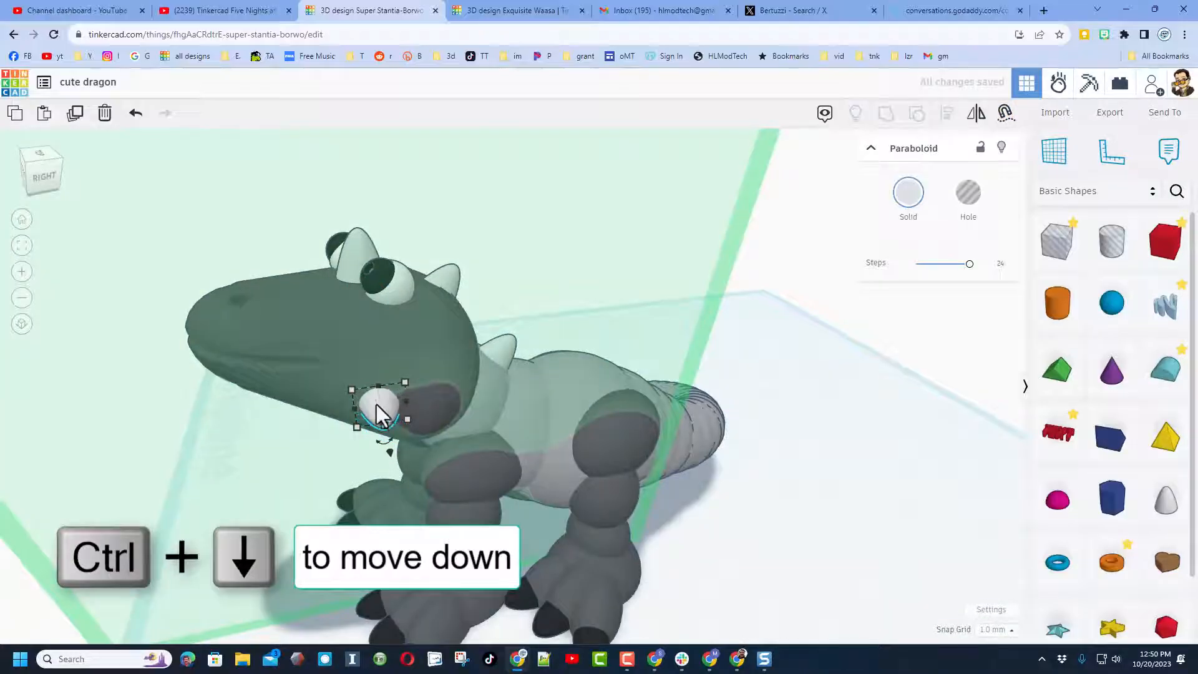
# Narrow the jaw spike to about 5.5 mm.
pyautogui.moveTo(402, 404); pyautogui.dragTo(388, 402)
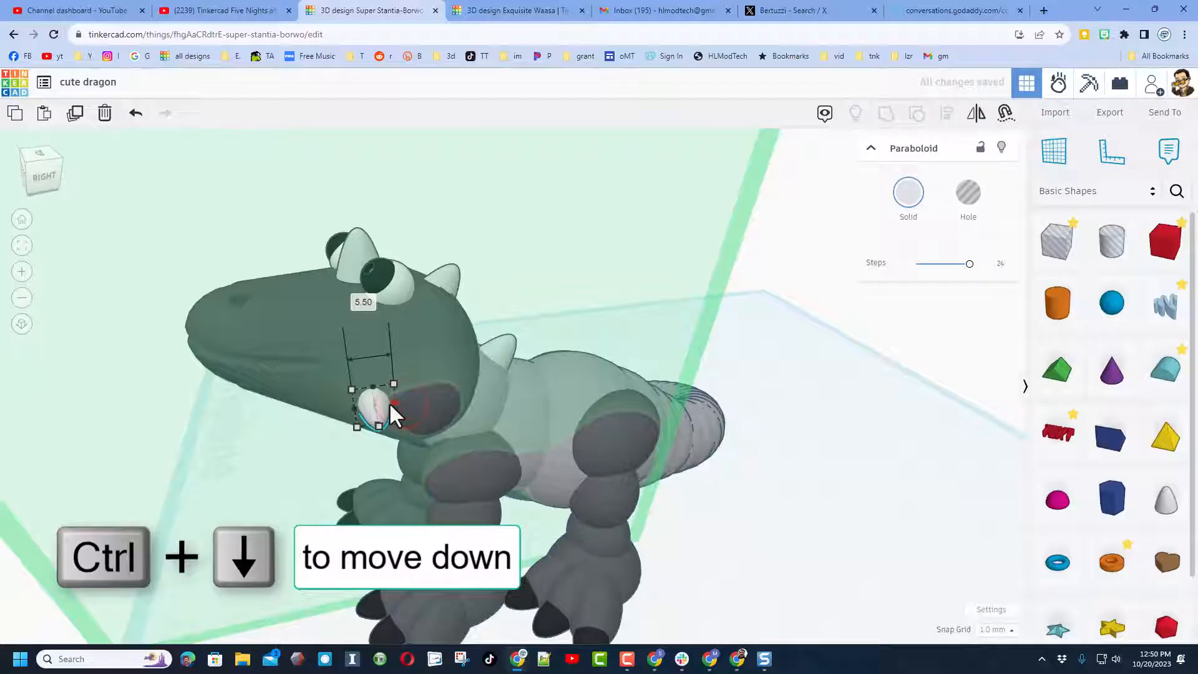
pyautogui.moveTo(364, 423); pyautogui.dragTo(612, 439, button='right')
pyautogui.moveTo(592, 431); pyautogui.dragTo(635, 477)
pyautogui.moveTo(635, 477); pyautogui.dragTo(752, 484, button='right')
pyautogui.click(751, 484)
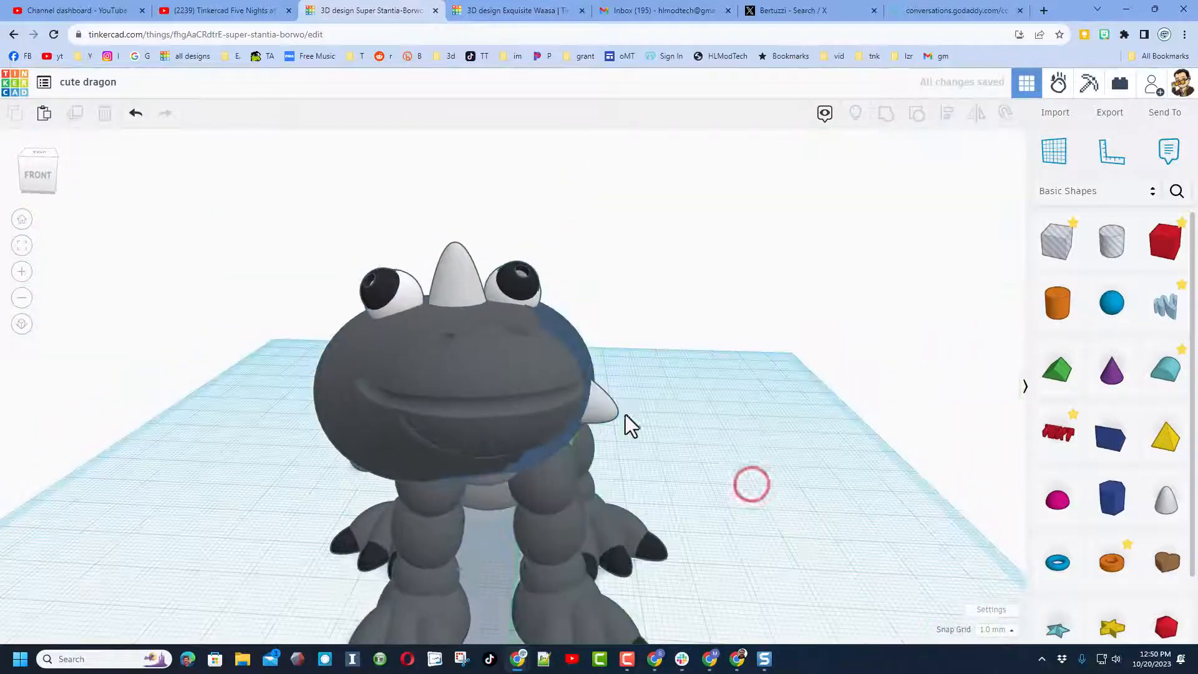
# Duplicate the jaw spike and move the copy across to the opposite side of the head.
pyautogui.click(566, 409)
pyautogui.click(601, 414)
pyautogui.moveTo(601, 415); pyautogui.dragTo(649, 430, button='right')
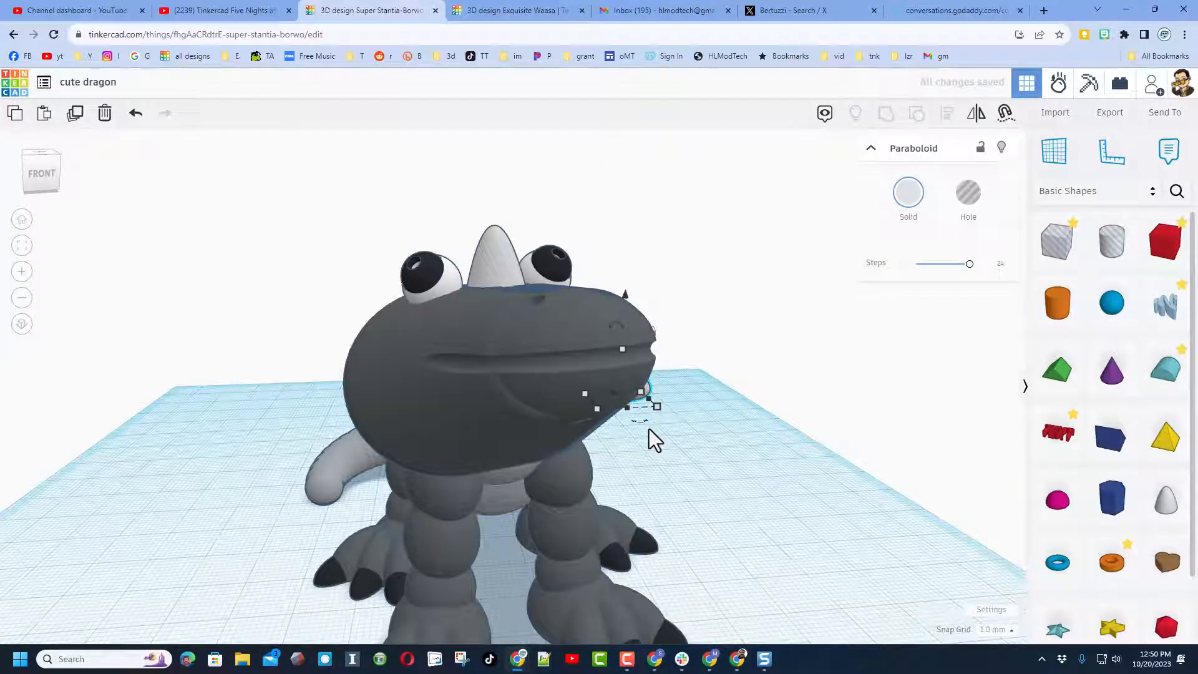
pyautogui.hotkey('ctrl', 'd')
pyautogui.hotkey('shift', 'Left')
pyautogui.hotkey('shift', 'Left')
pyautogui.hotkey('shift', 'Left')
pyautogui.hotkey('shift', 'Left')
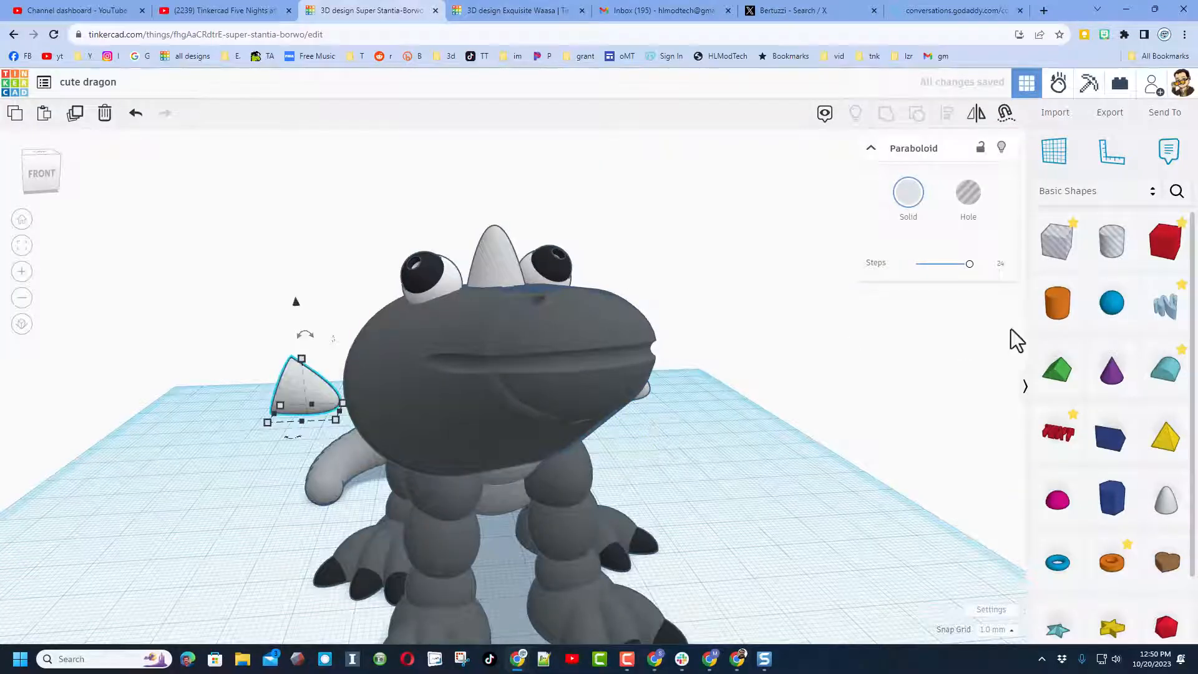
# Mirror the copied jaw spike across the head's width so its tip points outward.
pyautogui.click(967, 114)
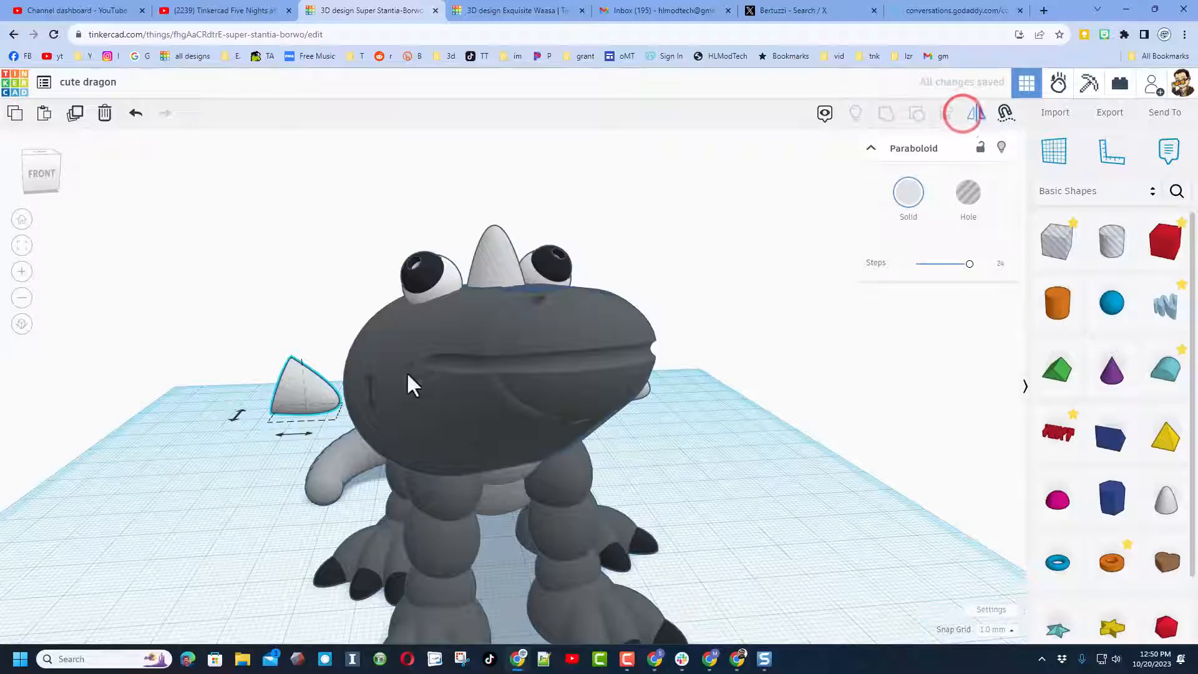
pyautogui.click(297, 433)
pyautogui.moveTo(299, 436); pyautogui.dragTo(317, 471, button='right')
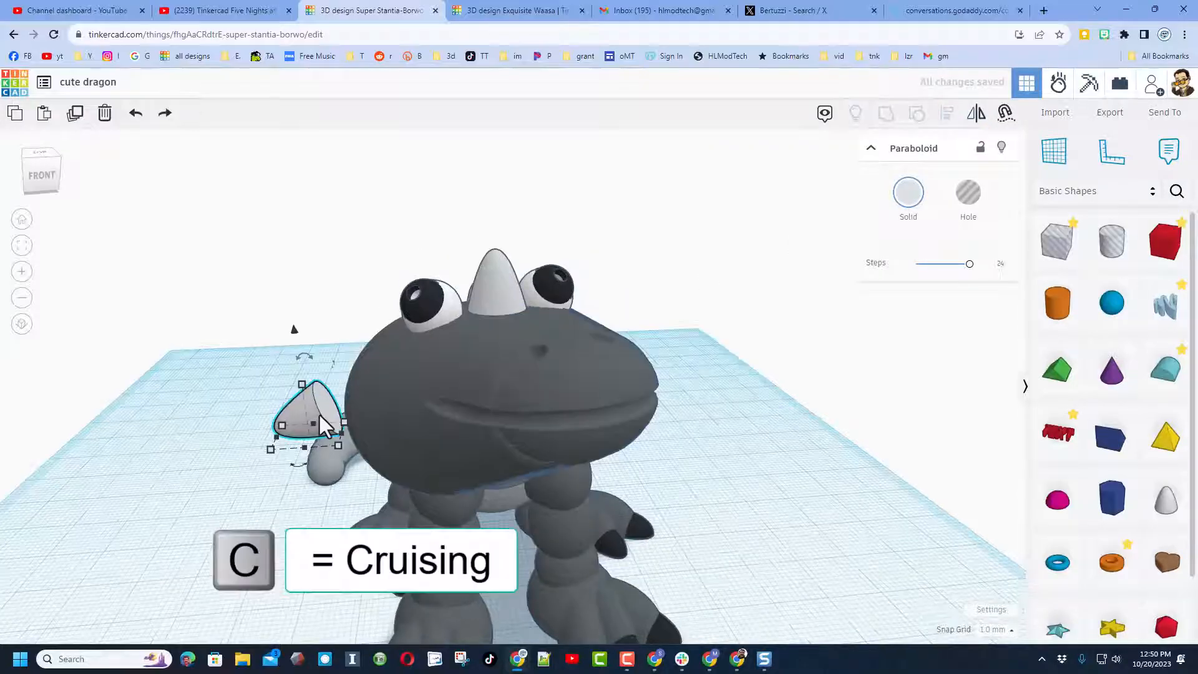
# Cruise the mirrored spike onto the opposite side of the jaw, place a workplane there and sink it slightly.
pyautogui.press('c')
pyautogui.moveTo(326, 410); pyautogui.dragTo(357, 451)
pyautogui.press('w')
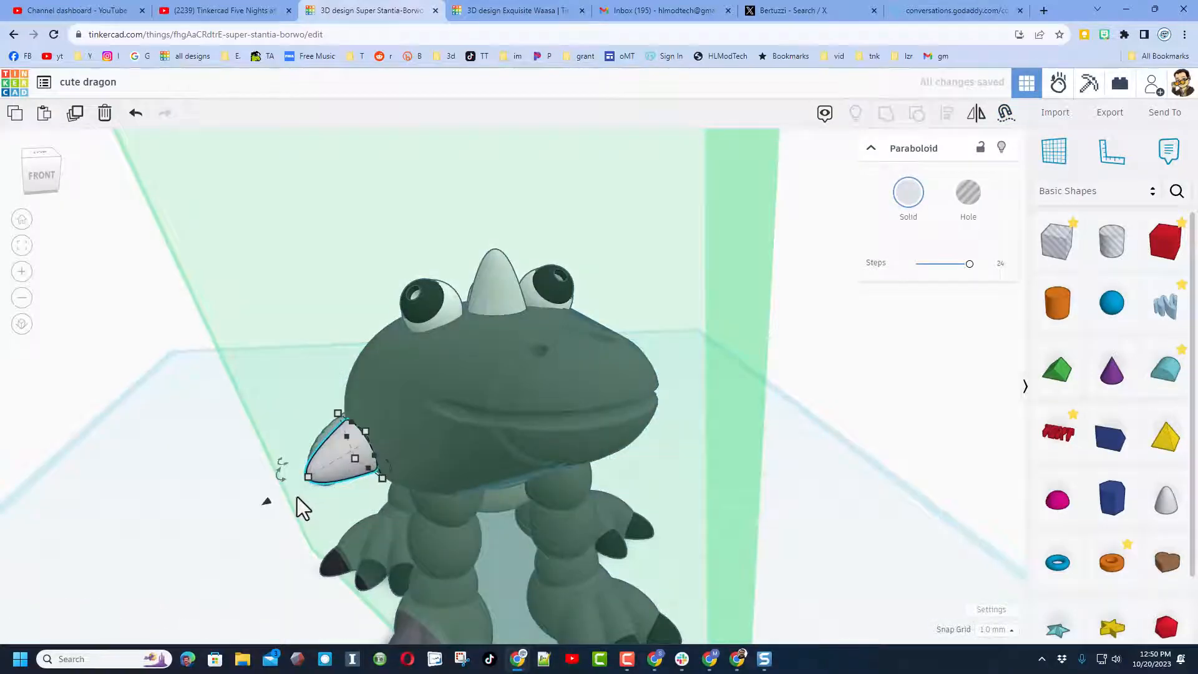
pyautogui.hotkey('ctrl', 'Down')
pyautogui.hotkey('ctrl', 'Down')
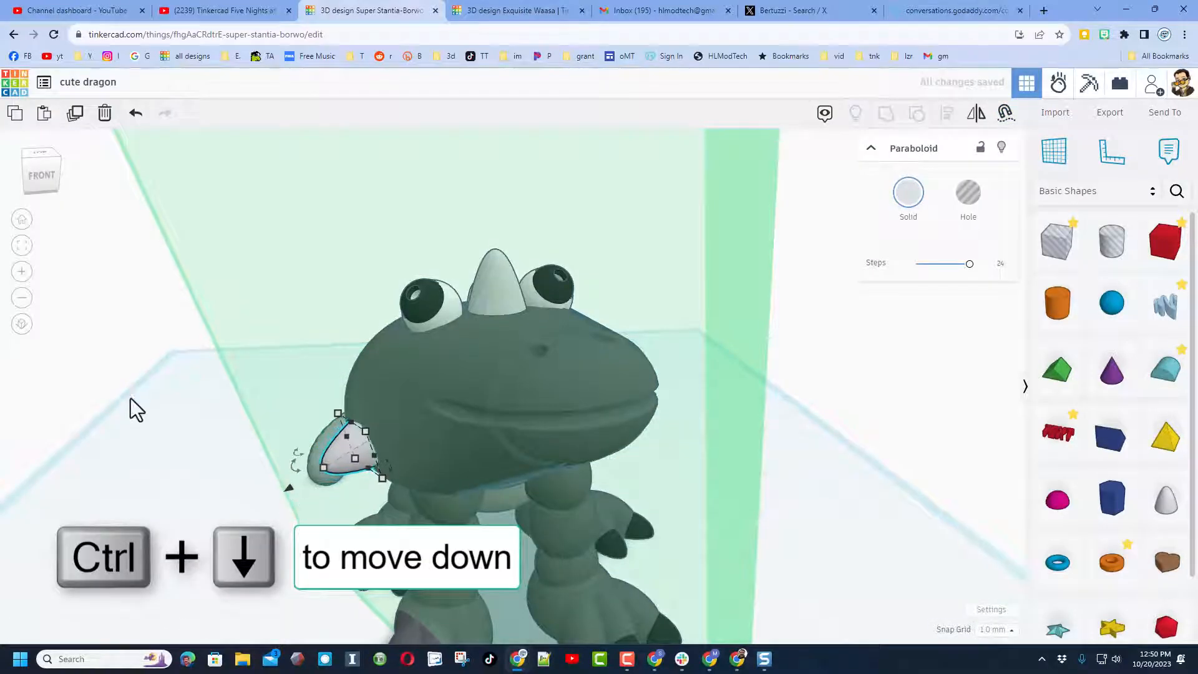
pyautogui.click(169, 415)
pyautogui.moveTo(170, 416); pyautogui.dragTo(511, 436, button='right')
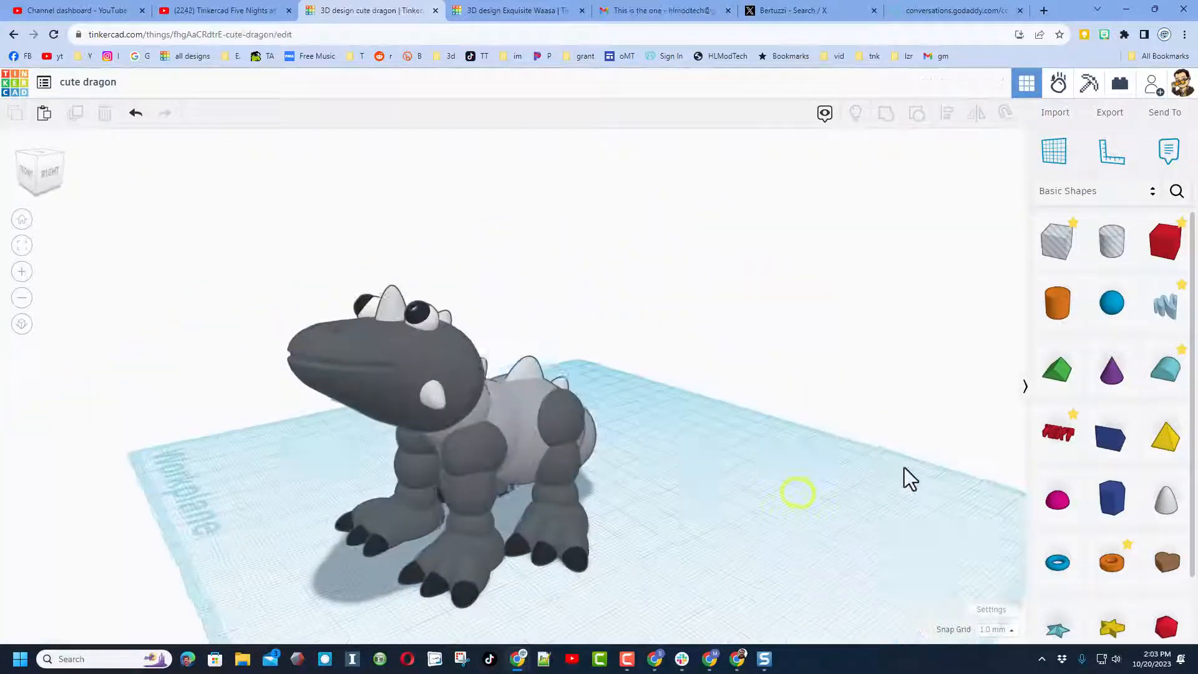
# Search the community shapes for "bann" and place the new banana shape on the workplane beside the dragon.
pyautogui.moveTo(904, 467); pyautogui.dragTo(709, 553, button='right')
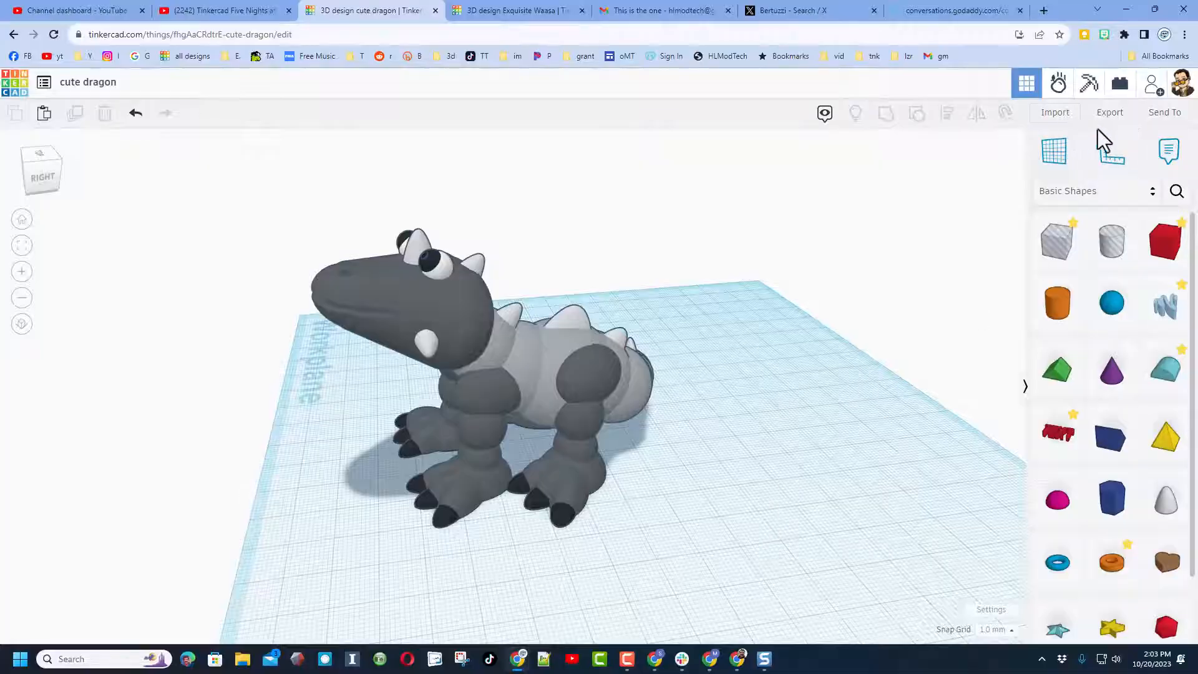
pyautogui.click(1176, 190)
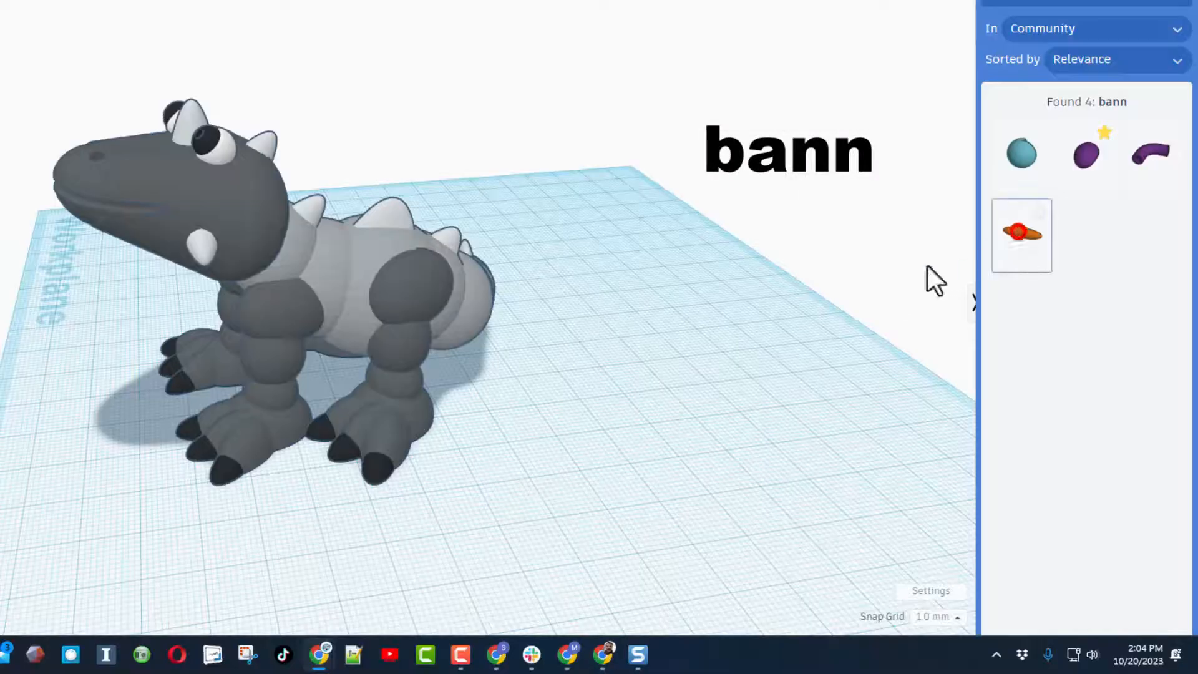
pyautogui.click(573, 427)
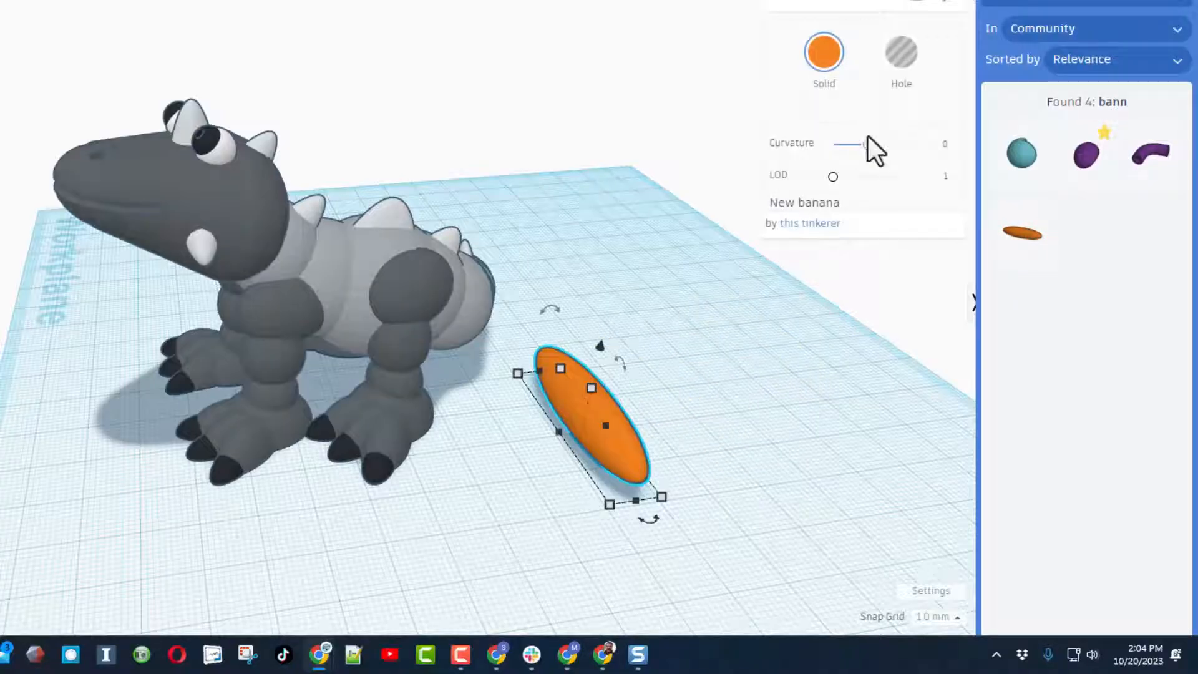
# Set the banana's curvature to 126.
pyautogui.moveTo(864, 145); pyautogui.dragTo(885, 150)
pyautogui.click(687, 433)
pyautogui.click(620, 422)
pyautogui.click(594, 417)
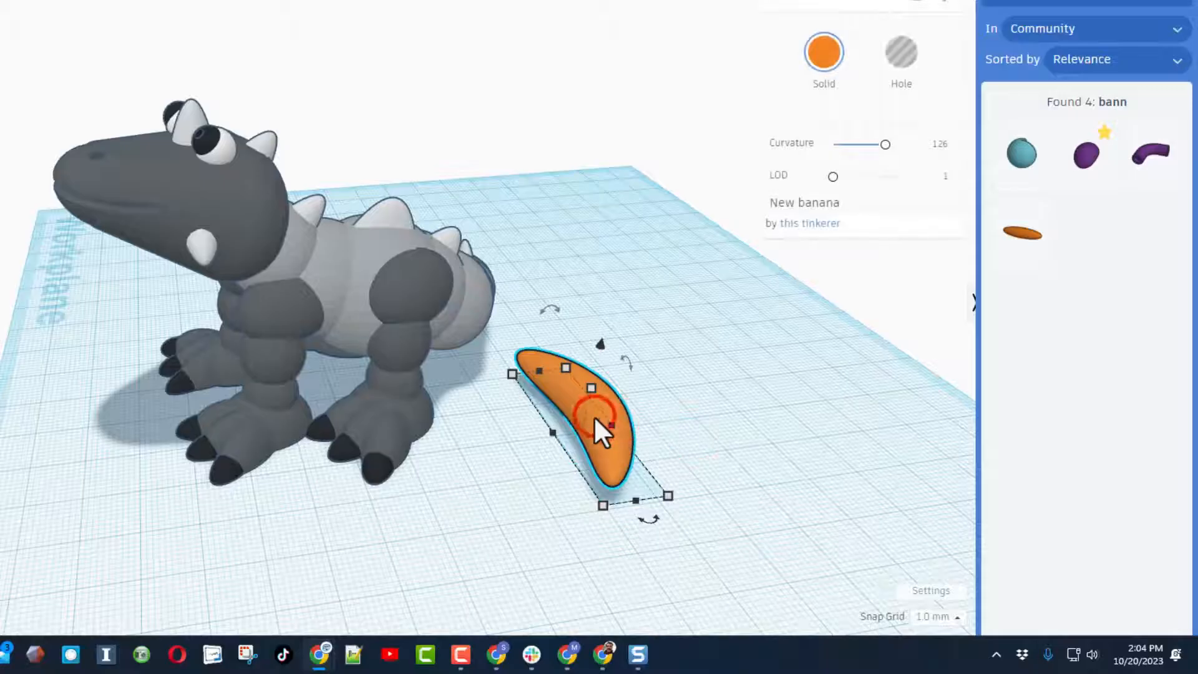
# Duplicate the curved banana, rotate the copy about 88° and place its end against the first banana's tip.
pyautogui.hotkey('ctrl', 'd')
pyautogui.moveTo(593, 416); pyautogui.dragTo(650, 365)
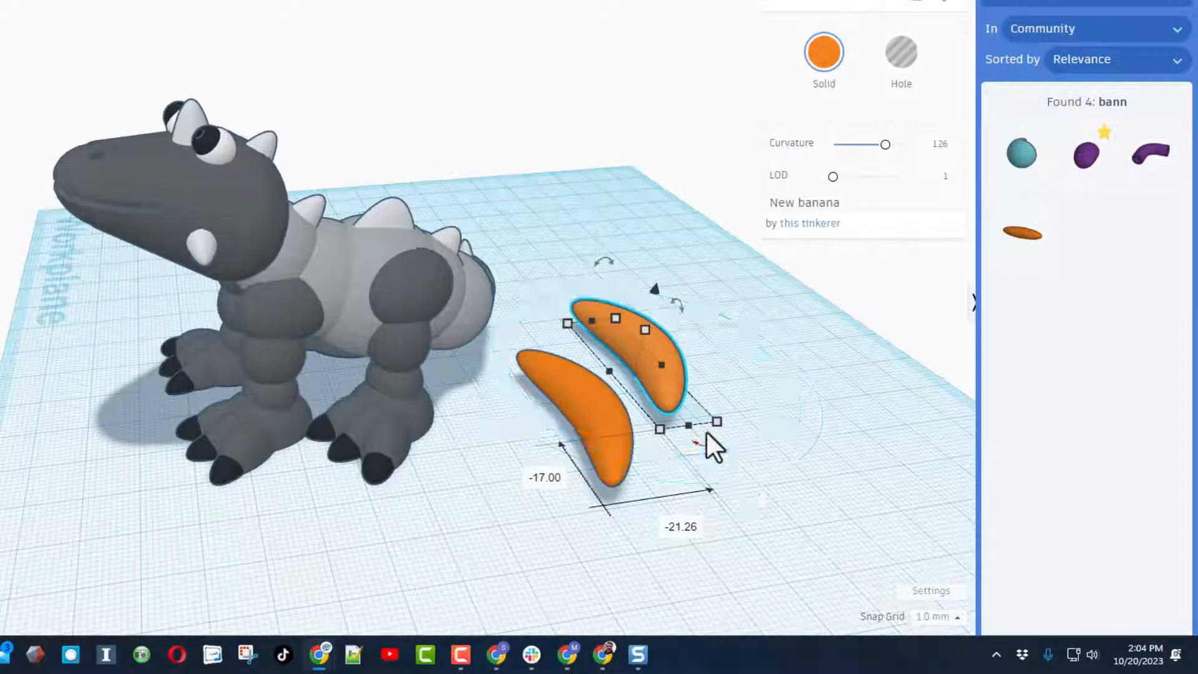
pyautogui.moveTo(707, 433); pyautogui.dragTo(474, 406)
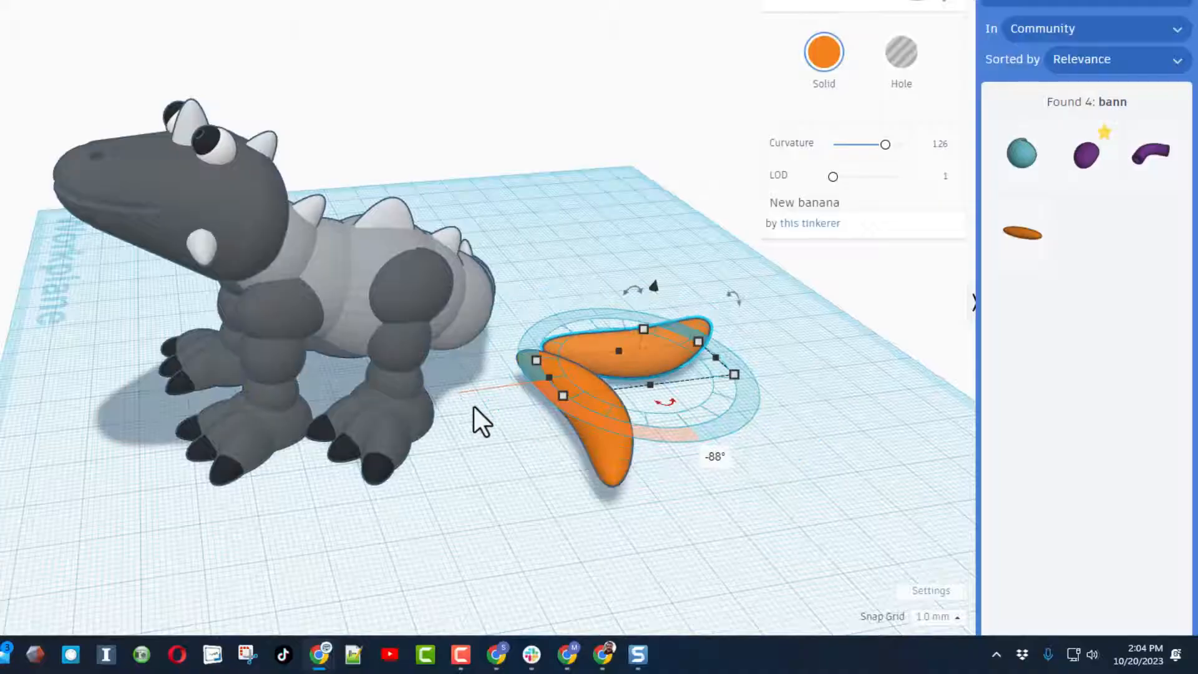
pyautogui.moveTo(607, 450); pyautogui.dragTo(610, 452)
pyautogui.moveTo(637, 530); pyautogui.dragTo(565, 592)
pyautogui.moveTo(642, 420); pyautogui.dragTo(591, 488, button='right')
pyautogui.moveTo(590, 485); pyautogui.dragTo(582, 471)
# Mirror the second banana so it arches away from the first, and move it back against the first banana's tip.
pyautogui.click(672, 403)
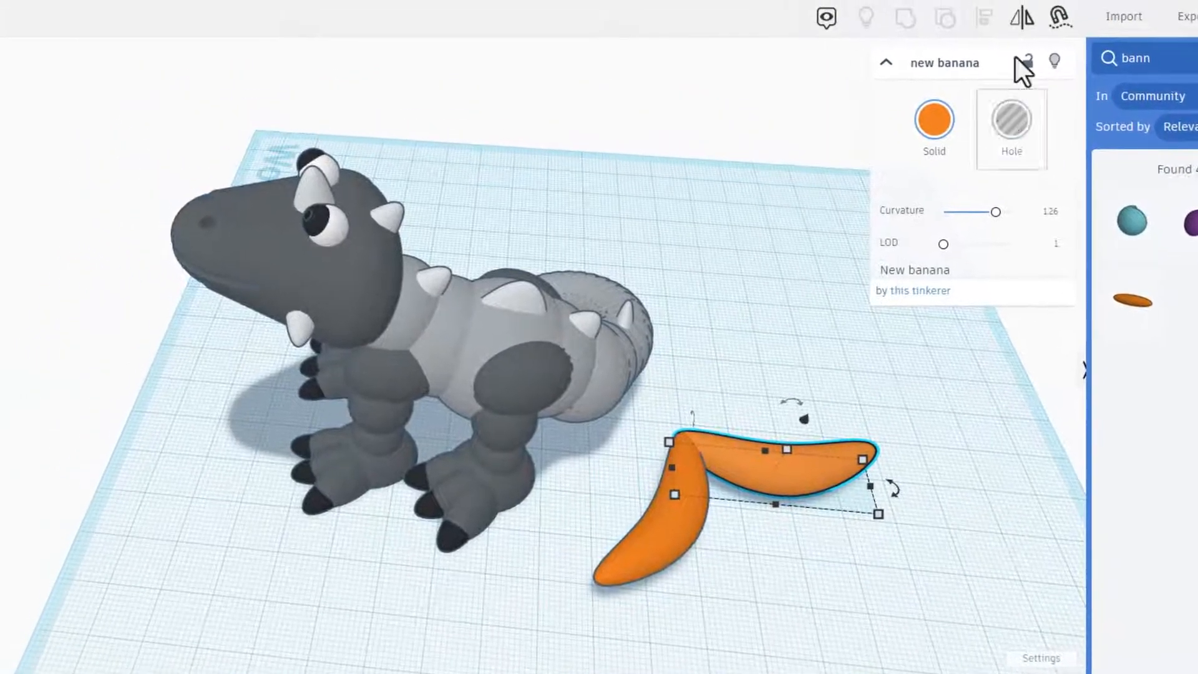
pyautogui.click(1020, 19)
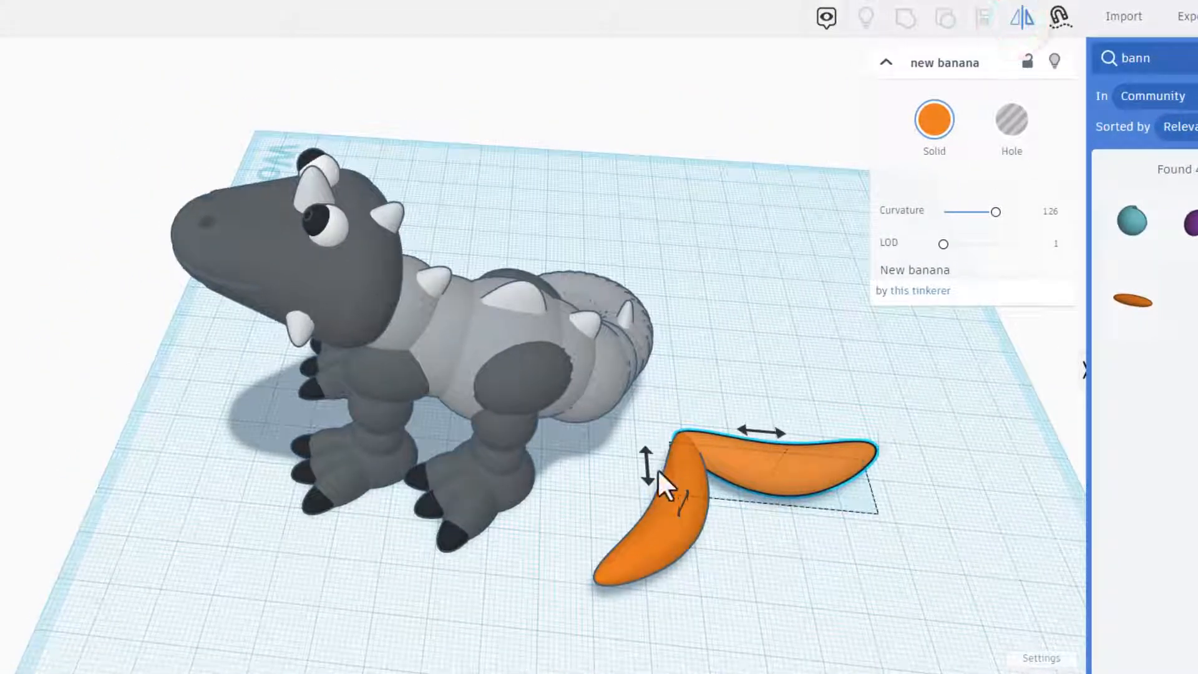
pyautogui.click(648, 466)
pyautogui.moveTo(746, 508); pyautogui.dragTo(766, 447)
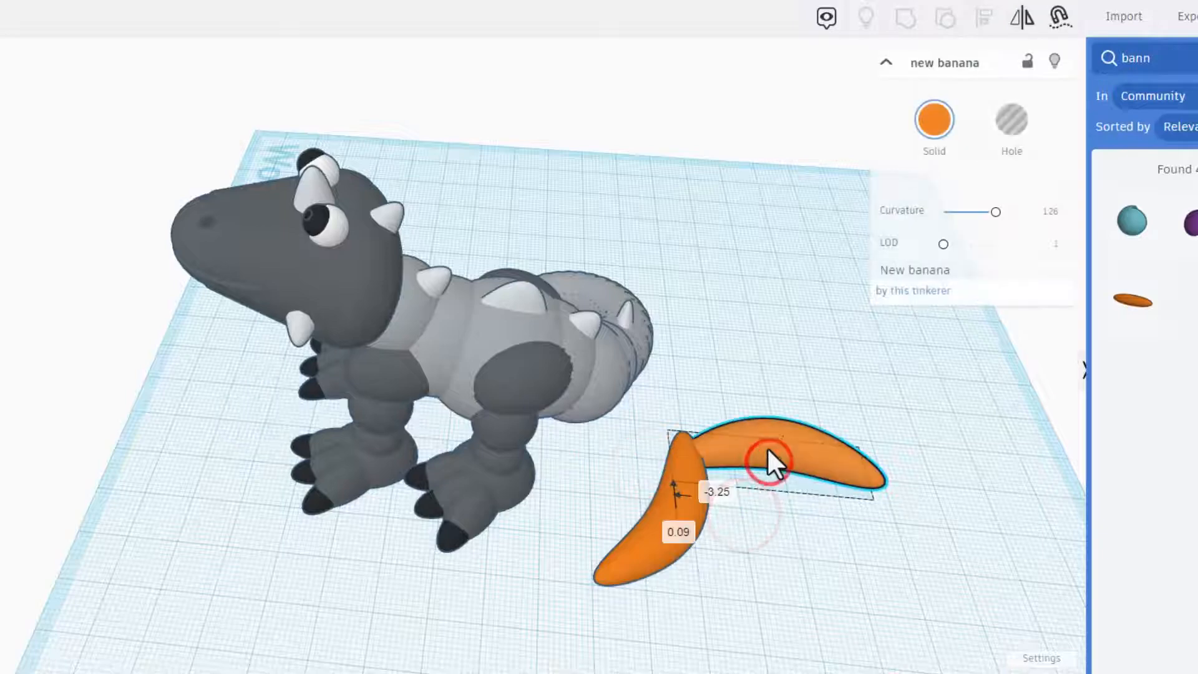
# Stretch the second banana into a longer upper wing bone whose inner end overlaps the first banana's tip.
pyautogui.moveTo(881, 466); pyautogui.dragTo(930, 464)
pyautogui.moveTo(853, 513); pyautogui.dragTo(851, 483, button='right')
pyautogui.click(768, 480)
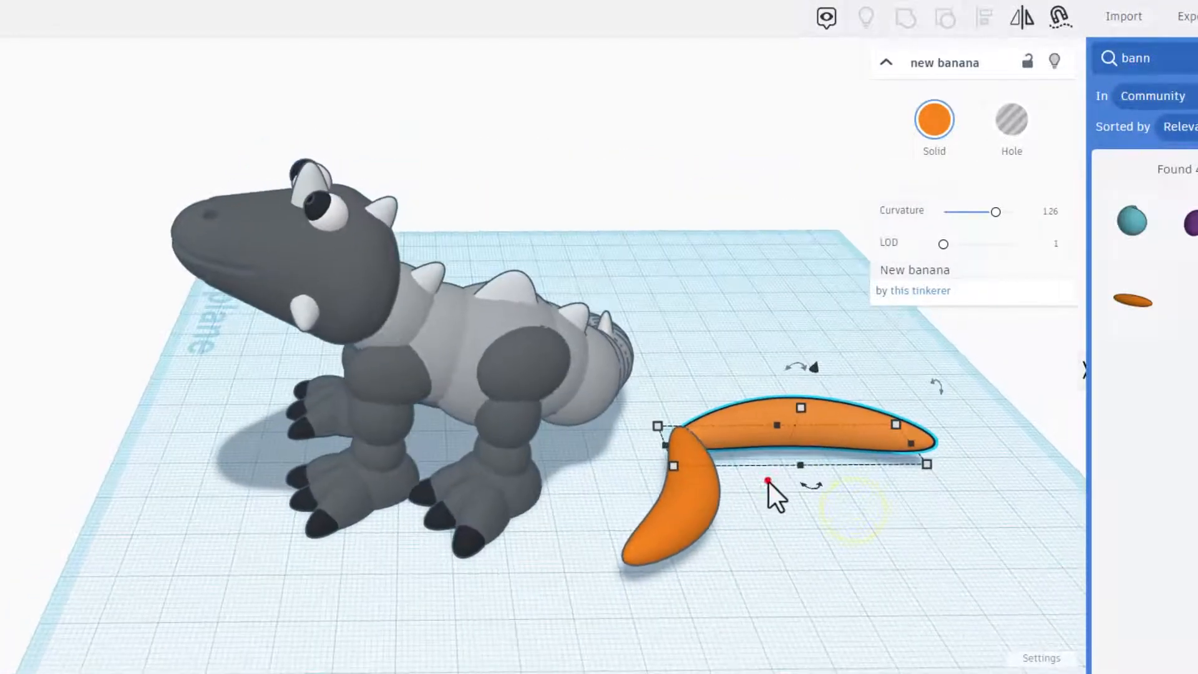
pyautogui.moveTo(758, 501); pyautogui.dragTo(685, 396, button='right')
pyautogui.click(681, 383)
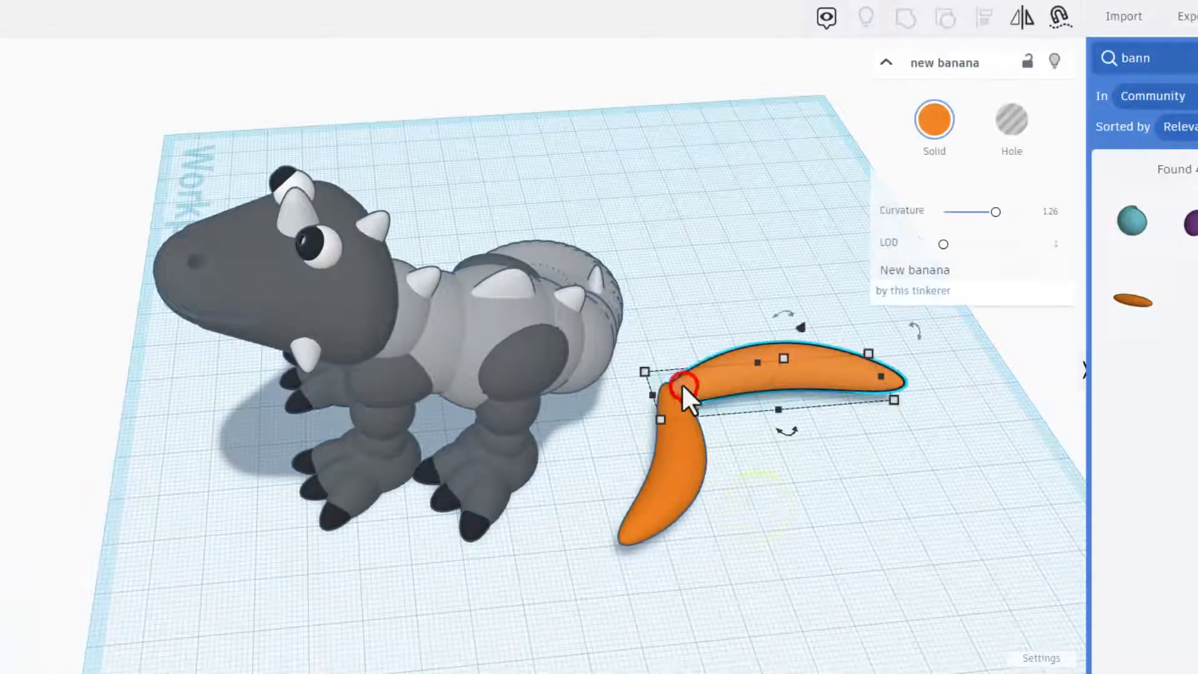
pyautogui.moveTo(653, 390); pyautogui.dragTo(646, 390)
pyautogui.click(782, 432)
pyautogui.click(879, 522)
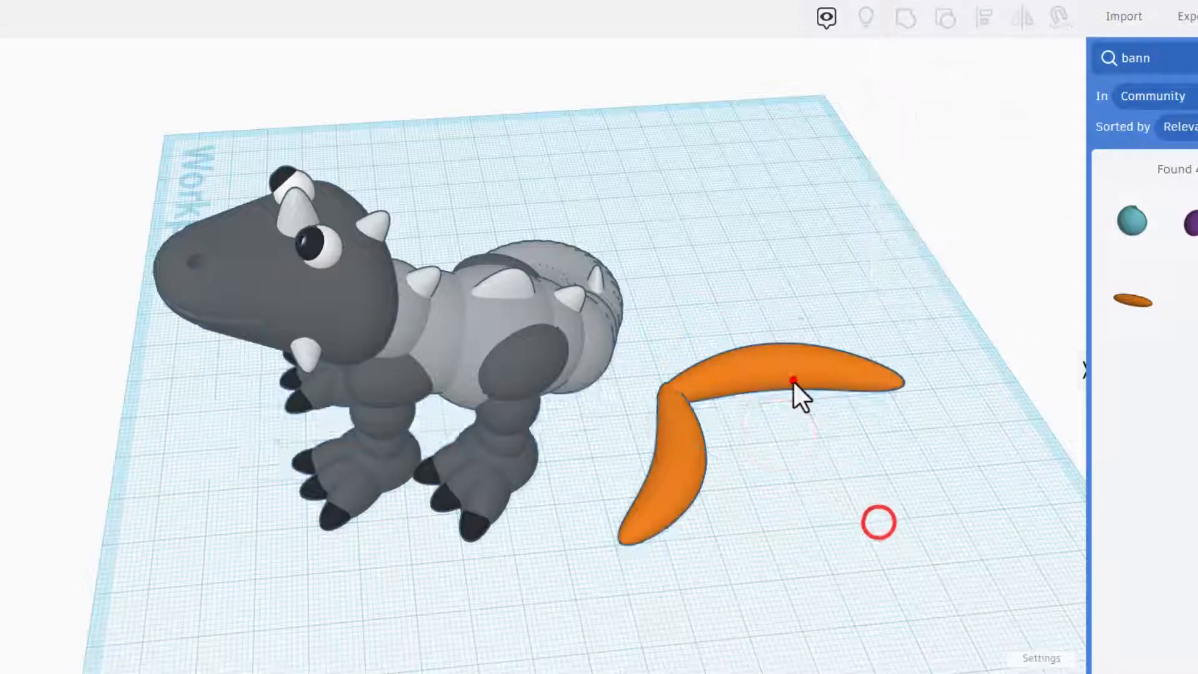
# Duplicate the long wing bone, rotate the copy about 56° and place its end under the middle of the bone.
pyautogui.click(793, 381)
pyautogui.hotkey('ctrl', 'd')
pyautogui.moveTo(792, 380); pyautogui.dragTo(881, 473)
pyautogui.moveTo(964, 467)
pyautogui.mouseDown()
pyautogui.moveTo(892, 449)
pyautogui.moveTo(870, 468)
pyautogui.moveTo(885, 491)
pyautogui.moveTo(804, 553)
pyautogui.moveTo(732, 564)
pyautogui.mouseUp()
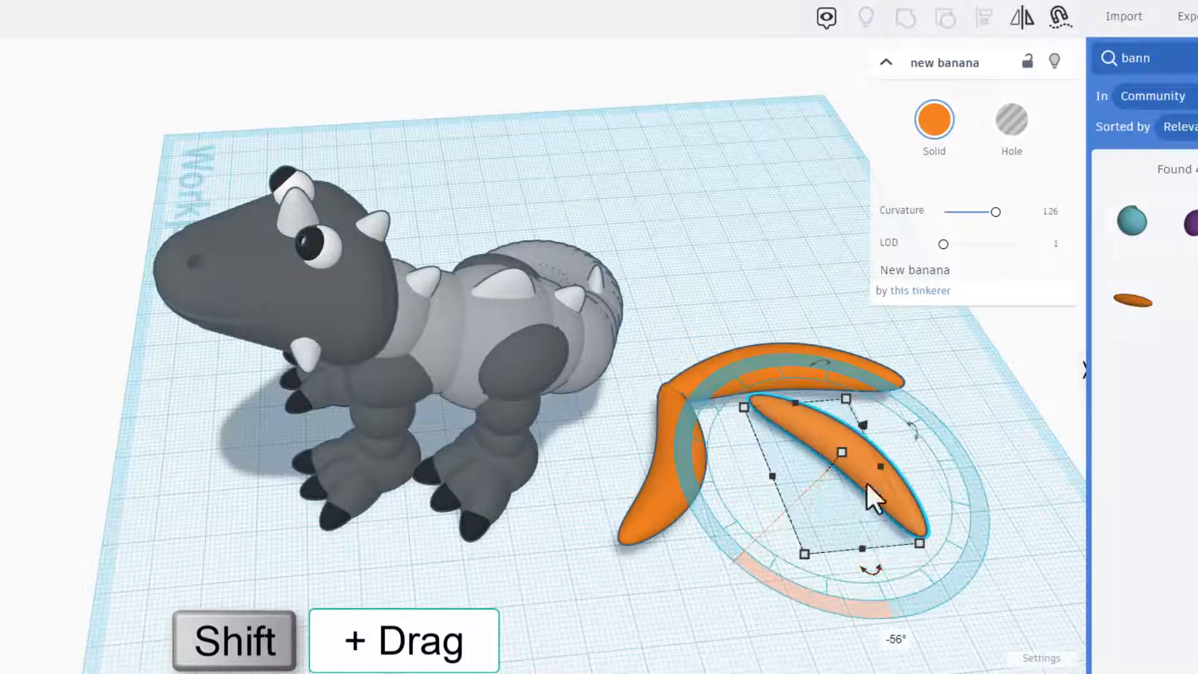
pyautogui.moveTo(864, 481); pyautogui.dragTo(870, 454)
# Shrink the branching wing finger to about 31.81 by 19 mm and nudge it against the long wing bone.
pyautogui.click(891, 568)
pyautogui.click(911, 488)
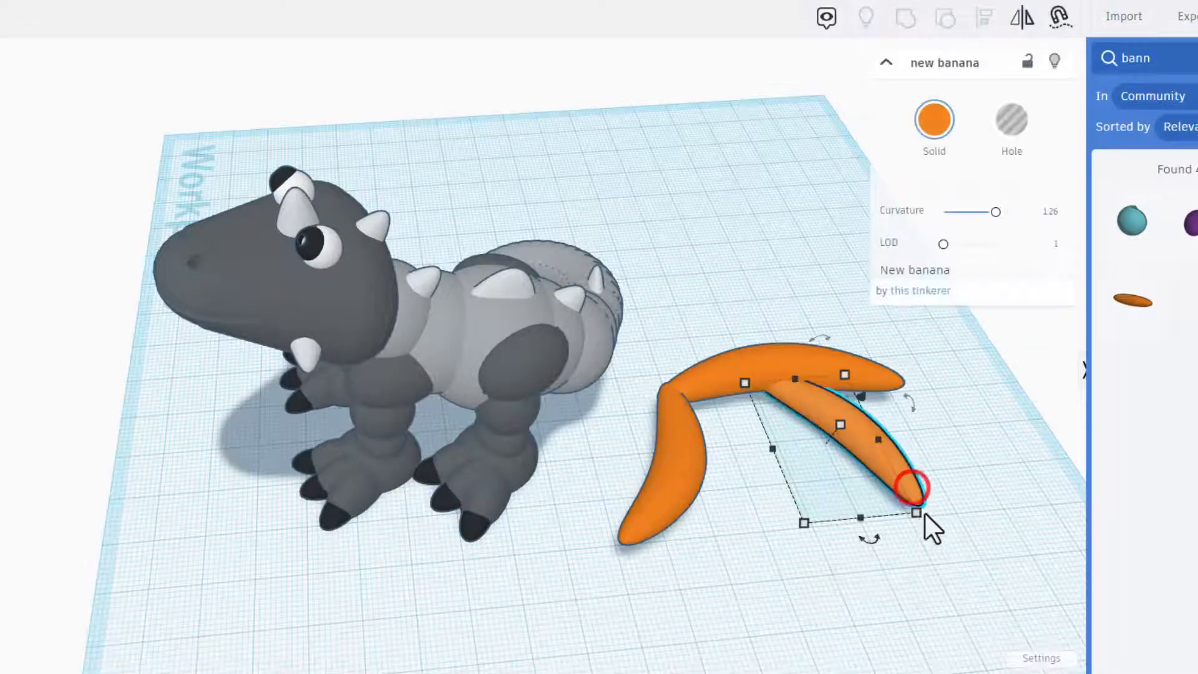
pyautogui.click(914, 507)
pyautogui.click(860, 508)
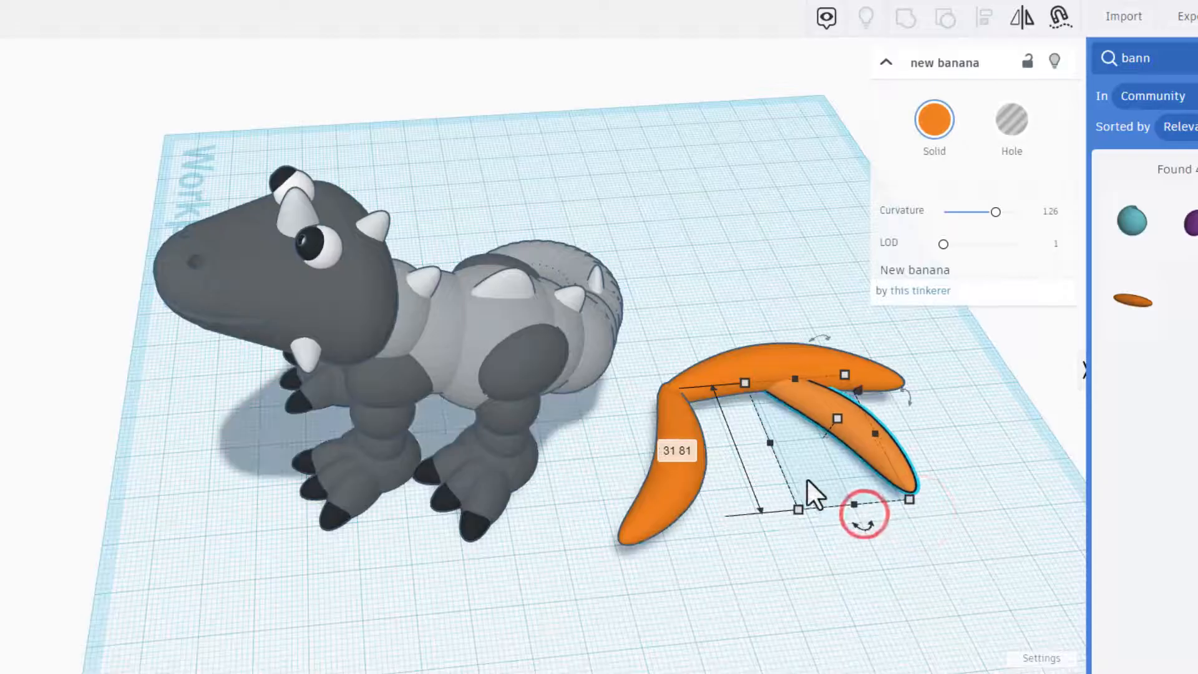
pyautogui.moveTo(773, 447); pyautogui.dragTo(790, 445)
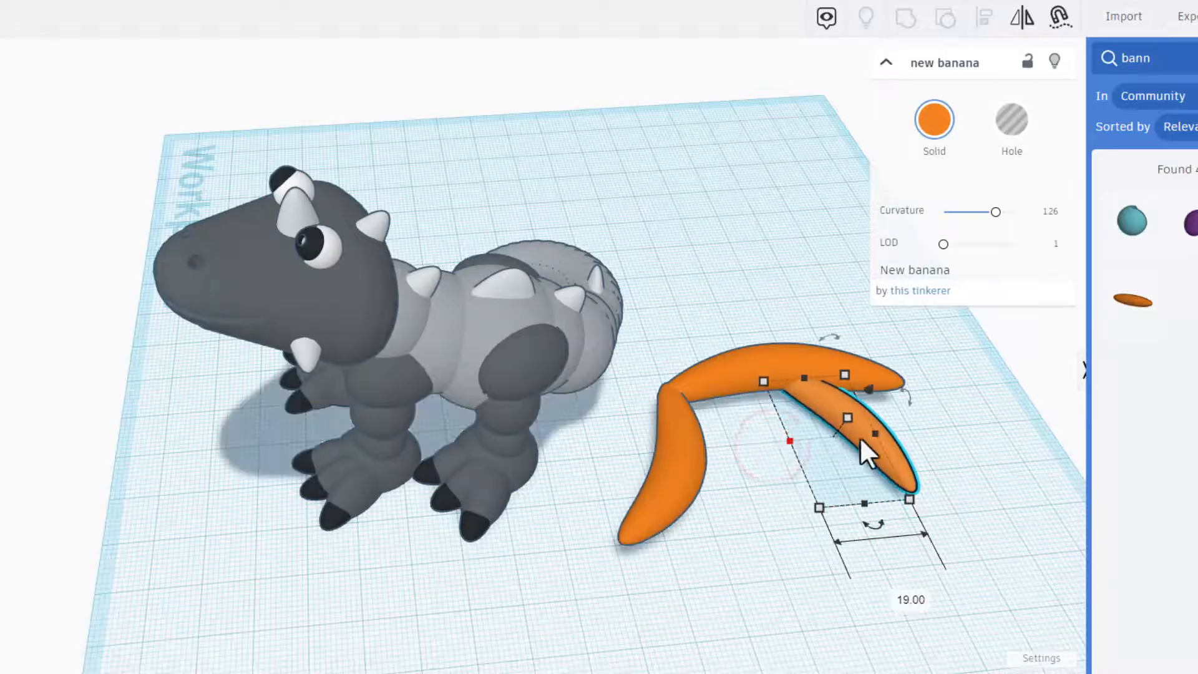
pyautogui.moveTo(871, 435)
pyautogui.mouseDown()
pyautogui.moveTo(848, 437)
pyautogui.moveTo(863, 438)
pyautogui.mouseUp()
# Duplicate the branching wing finger, move the copy closer to the wing joint and rotate it about 2°.
pyautogui.moveTo(840, 484); pyautogui.dragTo(859, 471, button='right')
pyautogui.click(807, 501)
pyautogui.click(816, 403)
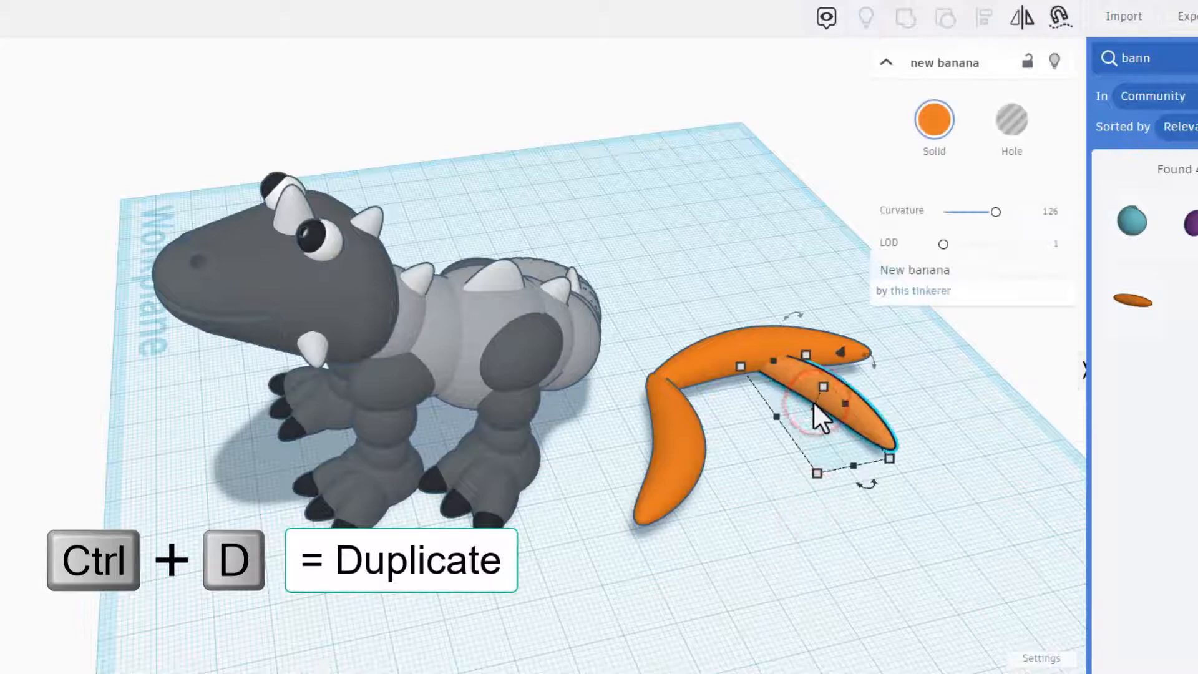
pyautogui.hotkey('ctrl', 'd')
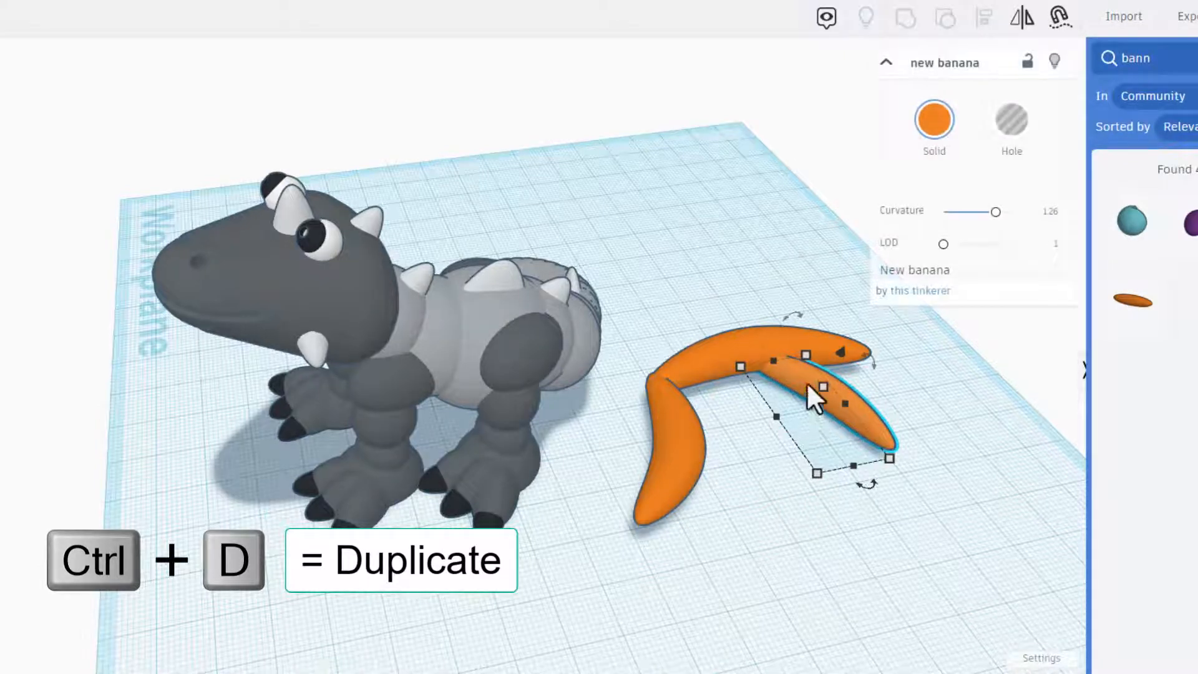
pyautogui.moveTo(806, 382); pyautogui.dragTo(735, 403)
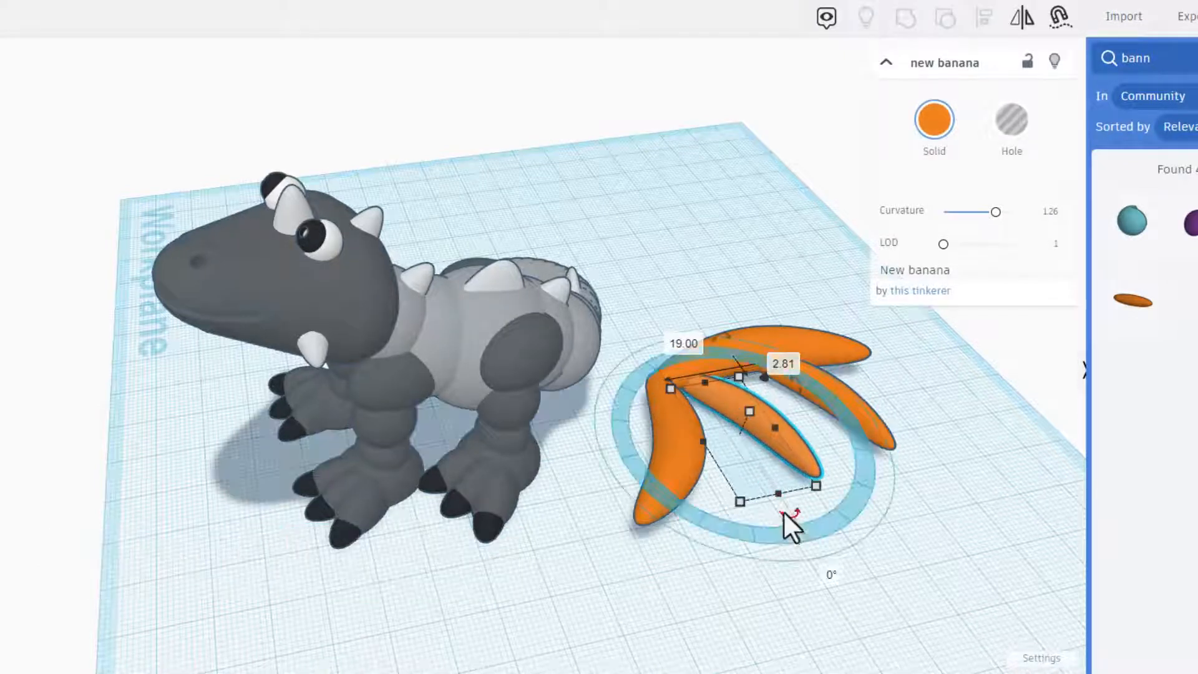
pyautogui.moveTo(783, 511); pyautogui.dragTo(825, 557)
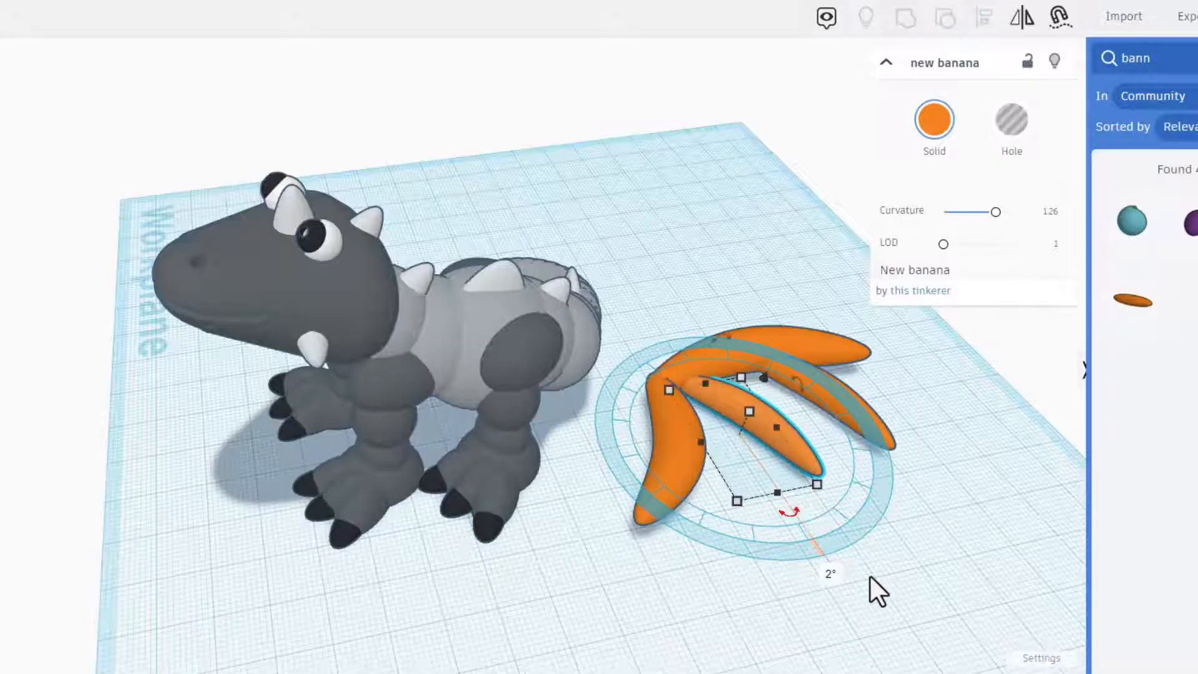
pyautogui.click(904, 573)
# Duplicate the wing finger nearest the joint and place the copy against the first wing bone.
pyautogui.moveTo(1007, 568); pyautogui.dragTo(883, 510, button='right')
pyautogui.scroll(-3, 884, 510)
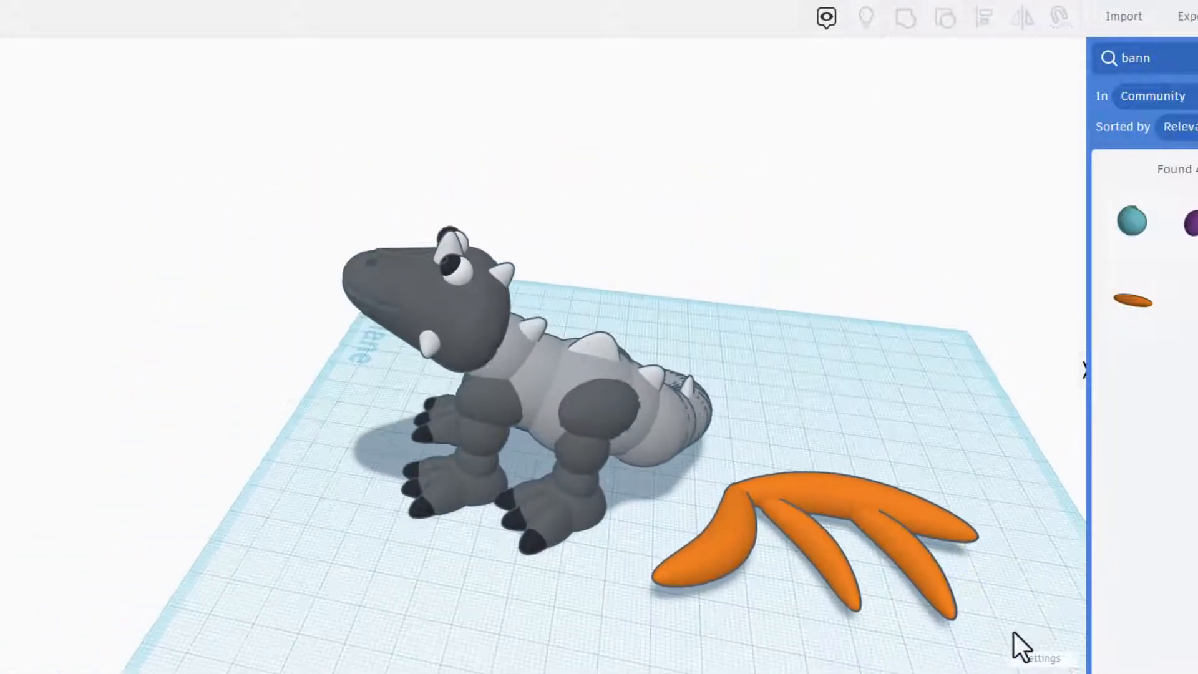
pyautogui.click(818, 563)
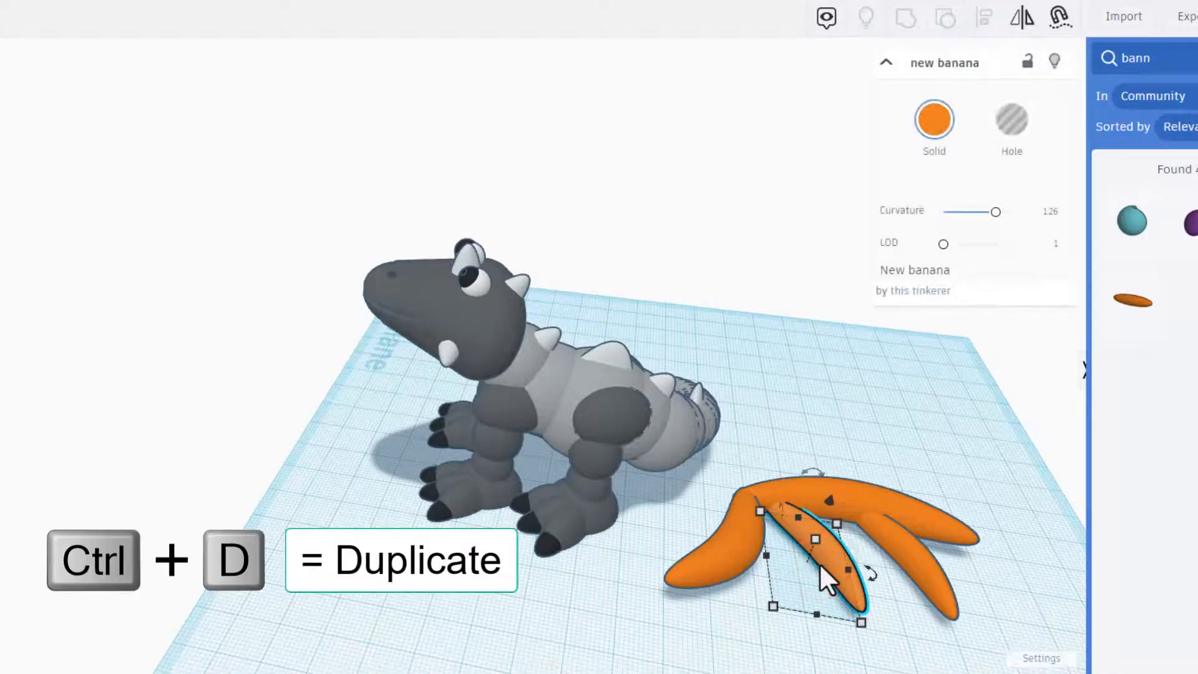
pyautogui.hotkey('ctrl', 'd')
pyautogui.moveTo(823, 563); pyautogui.dragTo(785, 594)
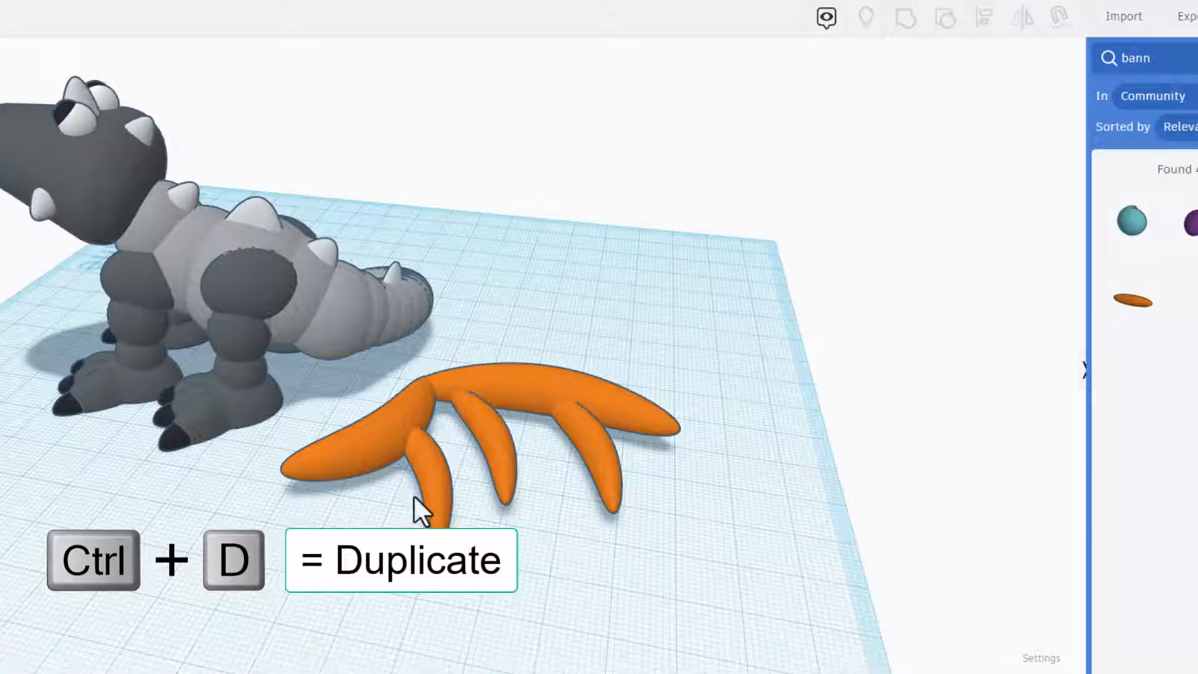
# Turn the new banana copy sideways, set its curvature to 2.5 and its height to 3 mm.
pyautogui.click(421, 496)
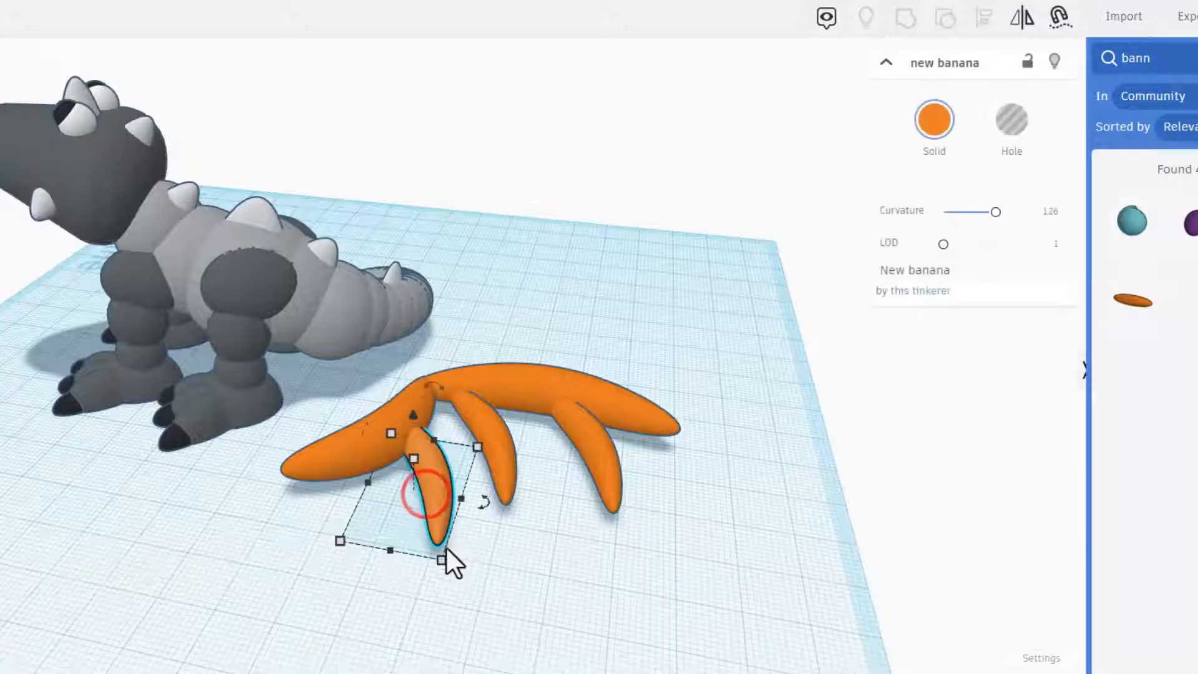
pyautogui.moveTo(482, 514); pyautogui.dragTo(663, 273)
pyautogui.moveTo(989, 205); pyautogui.dragTo(1027, 214)
pyautogui.moveTo(428, 475)
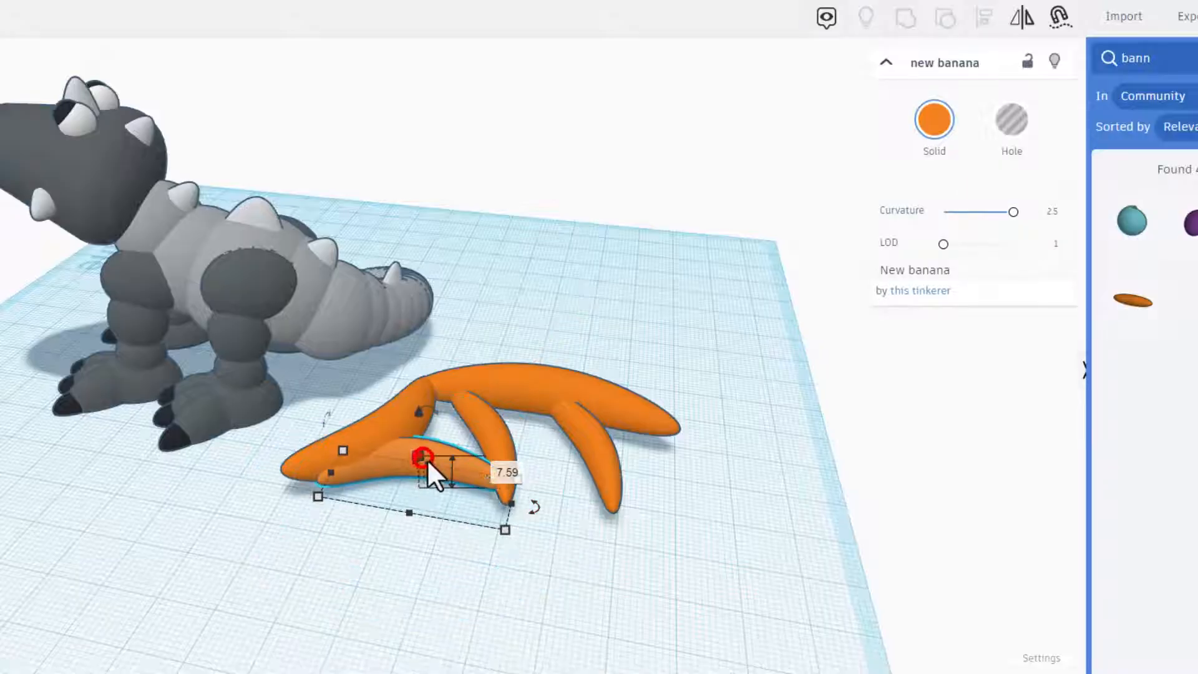
pyautogui.click(495, 474)
pyautogui.write('3')
pyautogui.press('Return')
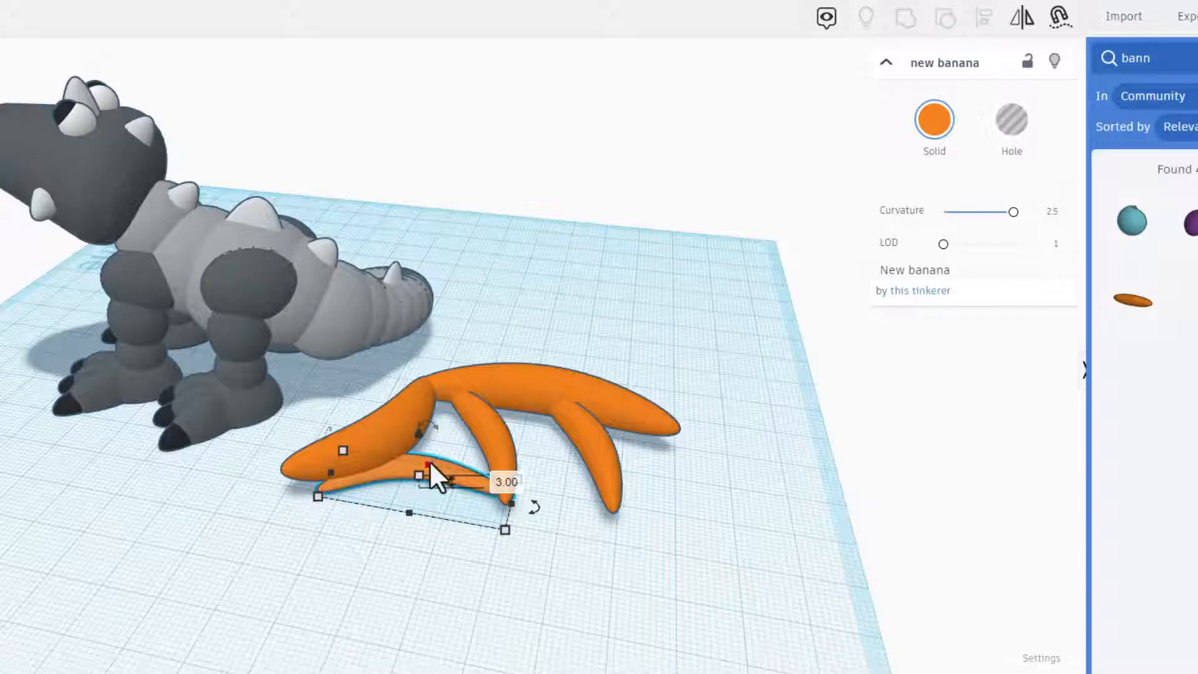
# Move the thin curved banana into the gap between the first wing bone and the nearest finger.
pyautogui.moveTo(436, 476); pyautogui.dragTo(469, 451)
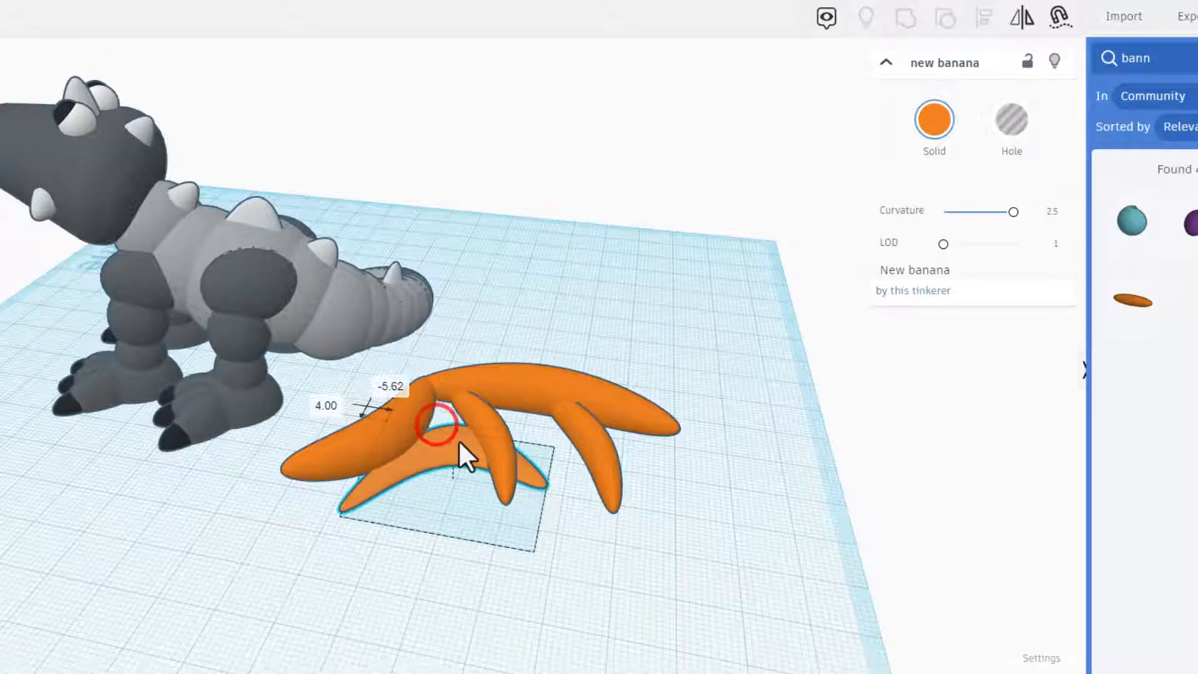
pyautogui.moveTo(362, 463); pyautogui.dragTo(372, 433)
pyautogui.moveTo(433, 529); pyautogui.dragTo(448, 493)
pyautogui.scroll(6, 454, 479)
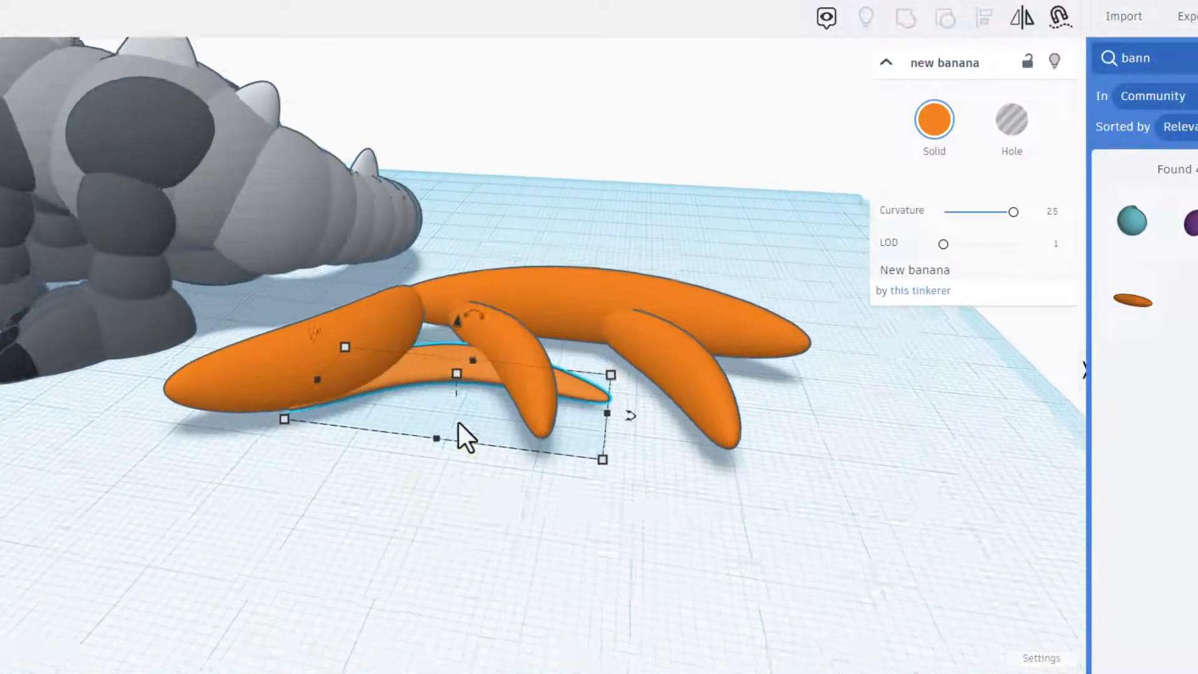
# Adjust the thin banana's size and position so it arches from the first wing bone to the nearest finger.
pyautogui.click(462, 373)
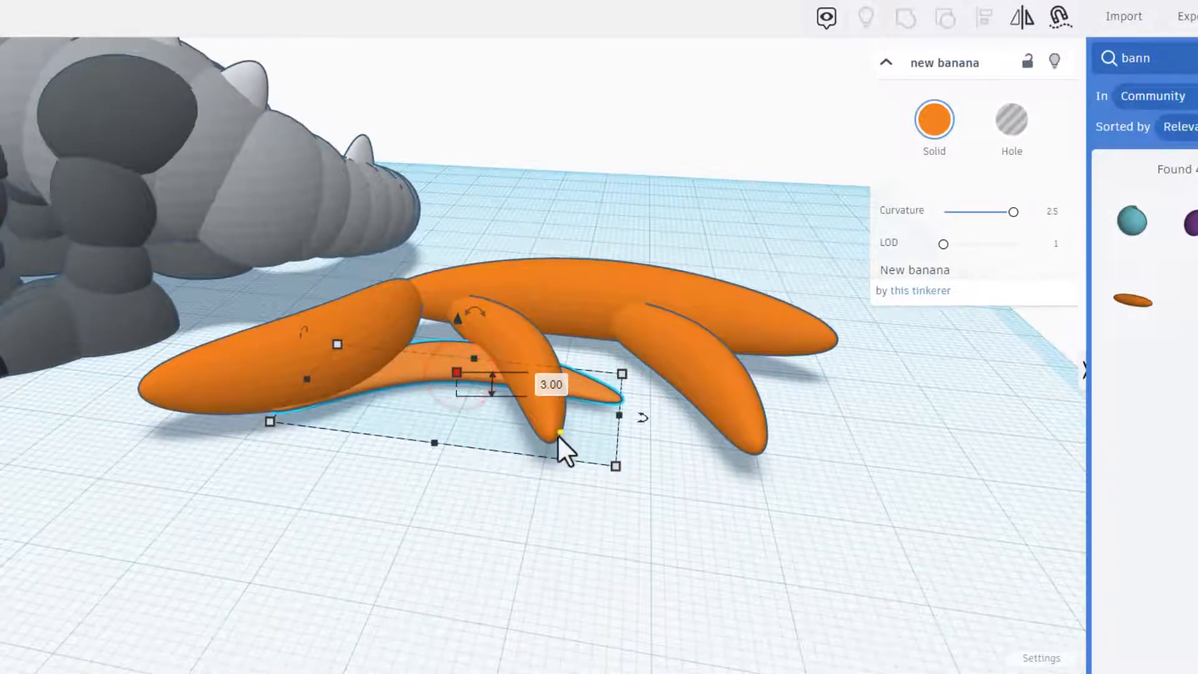
pyautogui.moveTo(559, 432); pyautogui.dragTo(580, 438, button='right')
pyautogui.moveTo(608, 459); pyautogui.dragTo(539, 431)
pyautogui.moveTo(449, 426); pyautogui.dragTo(469, 459, button='right')
pyautogui.click(479, 508)
pyautogui.click(470, 369)
pyautogui.moveTo(595, 431); pyautogui.dragTo(743, 489)
pyautogui.moveTo(476, 396); pyautogui.dragTo(476, 408)
pyautogui.click(393, 605)
pyautogui.moveTo(356, 484); pyautogui.dragTo(612, 380, button='right')
# Duplicate the thin arched banana and fit the copy between the two wing fingers.
pyautogui.click(447, 402)
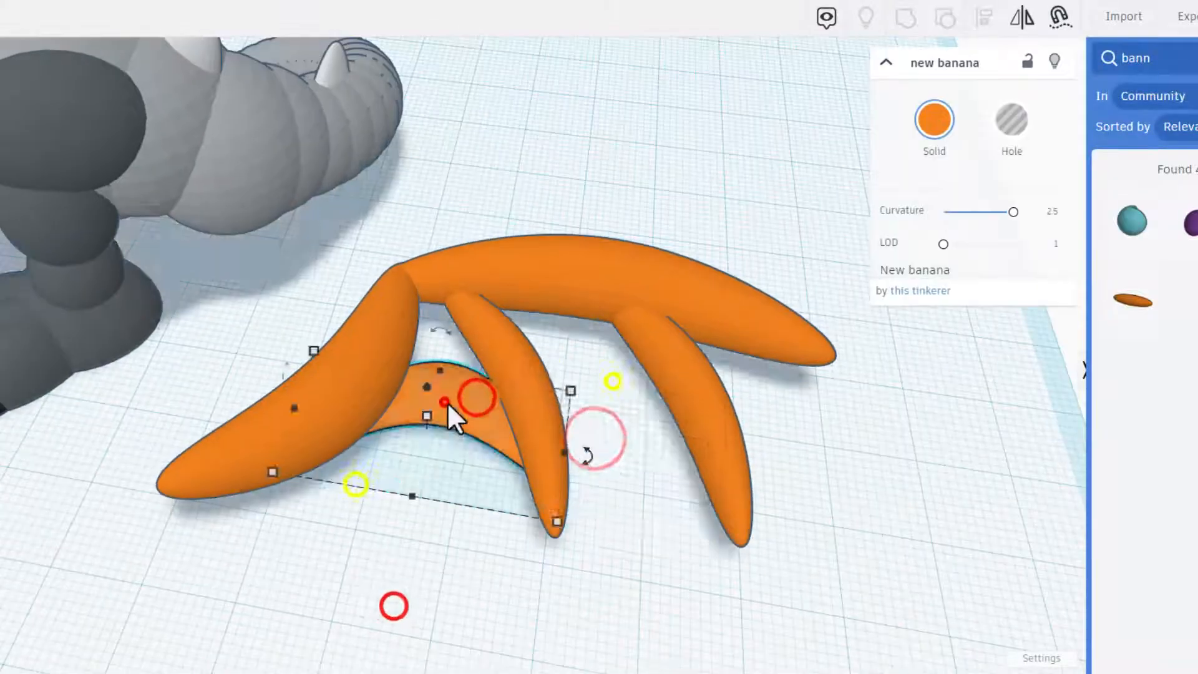
pyautogui.hotkey('ctrl', 'd')
pyautogui.moveTo(457, 396); pyautogui.dragTo(670, 412)
pyautogui.moveTo(706, 533); pyautogui.dragTo(724, 487, button='right')
pyautogui.moveTo(788, 427); pyautogui.dragTo(740, 441)
pyautogui.moveTo(741, 441); pyautogui.dragTo(531, 530, button='right')
pyautogui.moveTo(646, 493); pyautogui.dragTo(721, 566)
pyautogui.click(572, 614)
# Duplicate the thin arch again and fit the copy between the outer finger and the long bone's tip.
pyautogui.click(620, 468)
pyautogui.hotkey('ctrl', 'd')
pyautogui.moveTo(721, 567); pyautogui.dragTo(797, 536, button='right')
pyautogui.moveTo(750, 490); pyautogui.dragTo(762, 446)
pyautogui.moveTo(674, 458); pyautogui.dragTo(658, 375, button='right')
pyautogui.moveTo(652, 426); pyautogui.dragTo(657, 414)
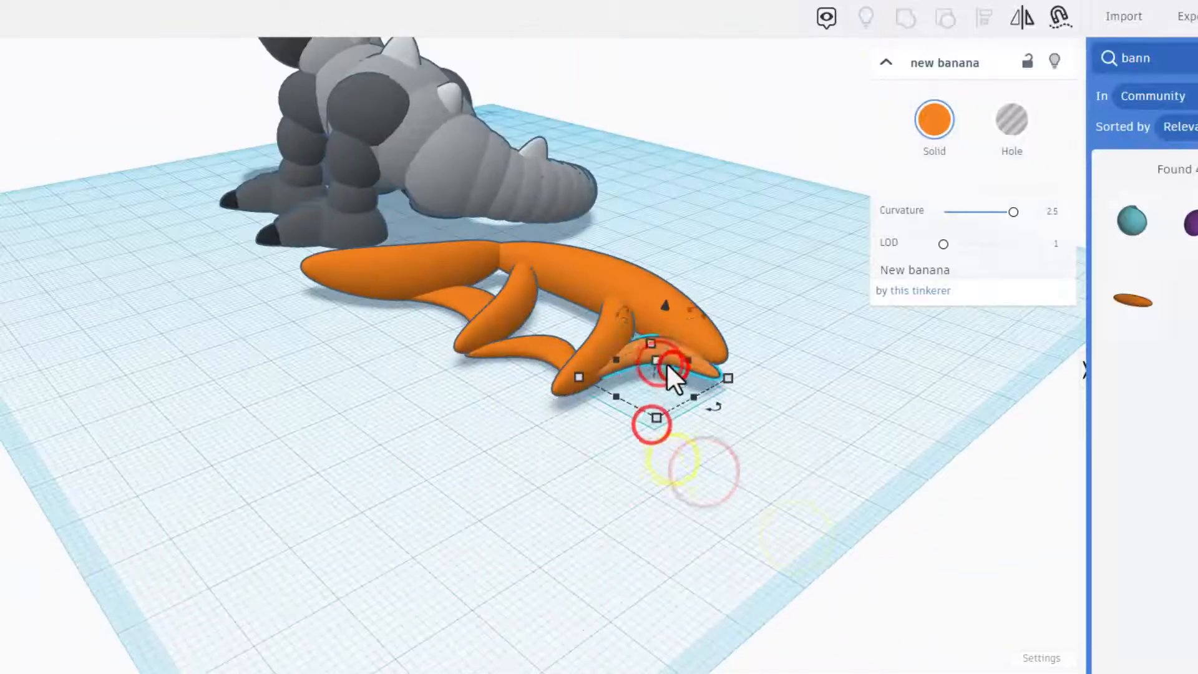
pyautogui.click(687, 433)
pyautogui.moveTo(687, 391); pyautogui.dragTo(684, 468, button='right')
pyautogui.click(679, 405)
pyautogui.moveTo(697, 491); pyautogui.dragTo(741, 500)
pyautogui.click(603, 481)
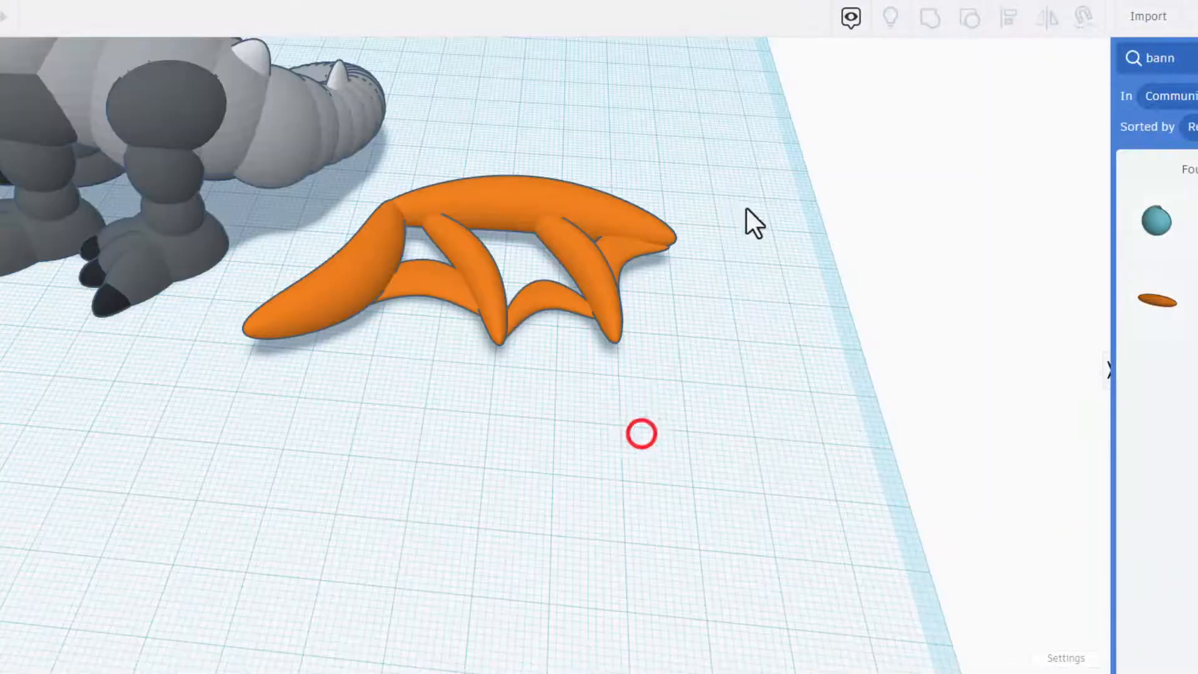
# Align all seven wing shapes to the vertical centre of the long upper wing bone.
pyautogui.moveTo(747, 186); pyautogui.dragTo(347, 425)
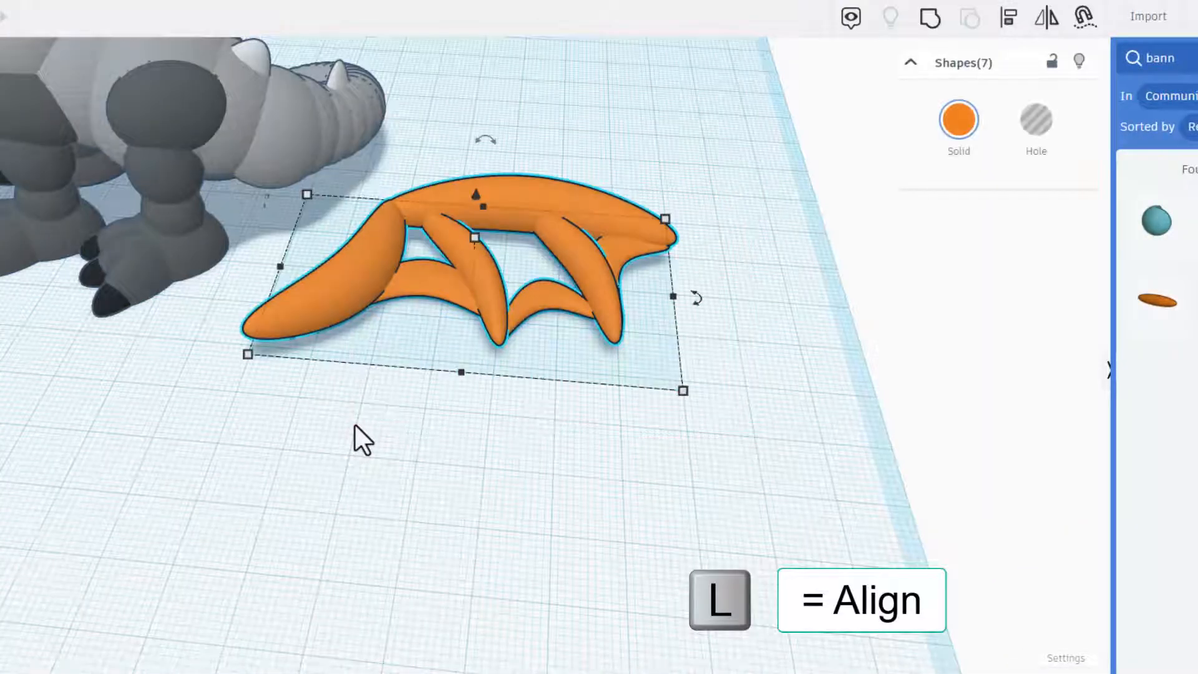
pyautogui.press('l')
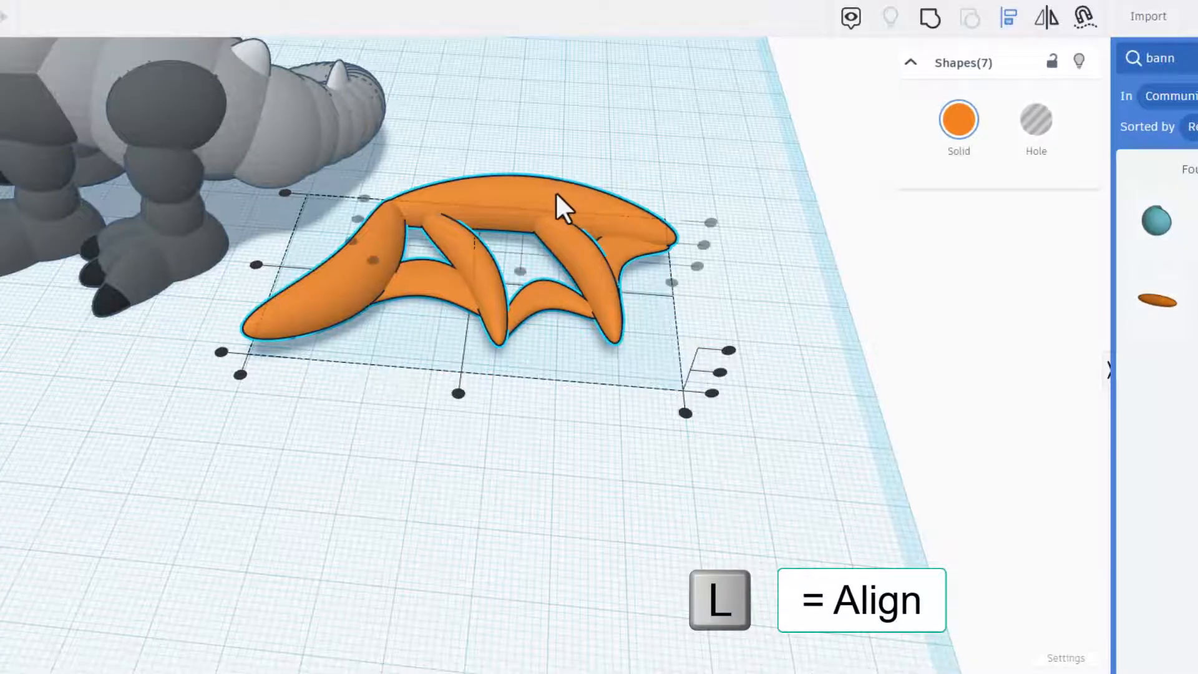
pyautogui.click(556, 191)
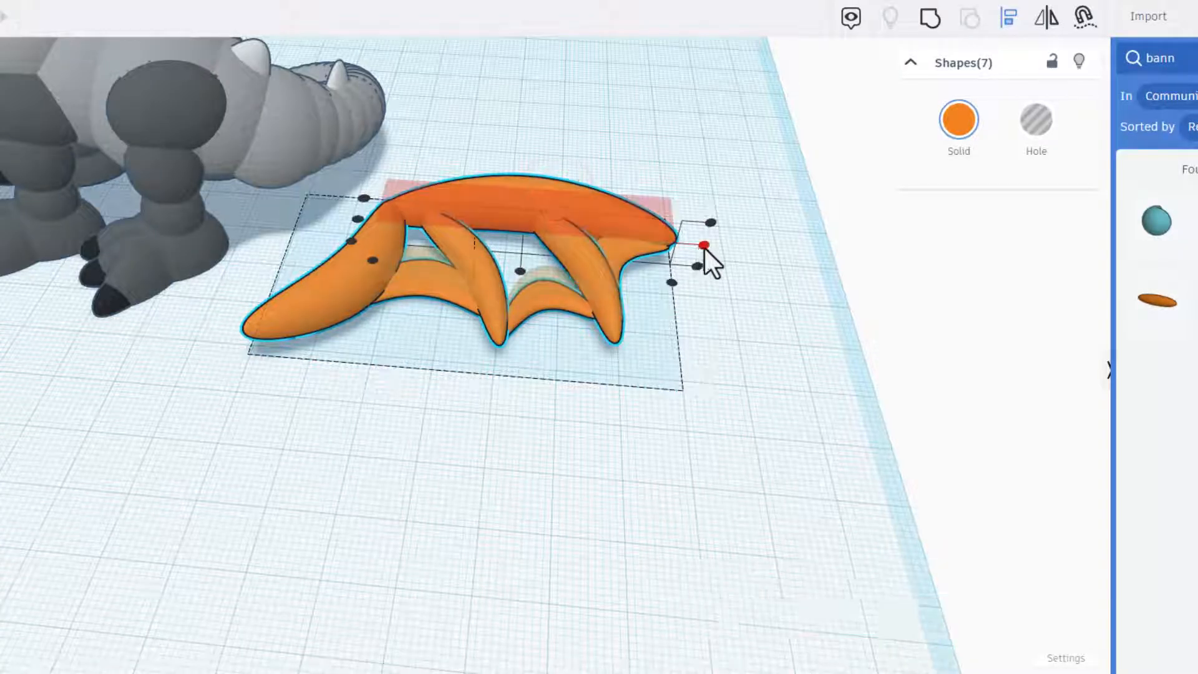
pyautogui.click(704, 247)
pyautogui.moveTo(648, 363); pyautogui.dragTo(537, 424, button='right')
pyautogui.click(536, 421)
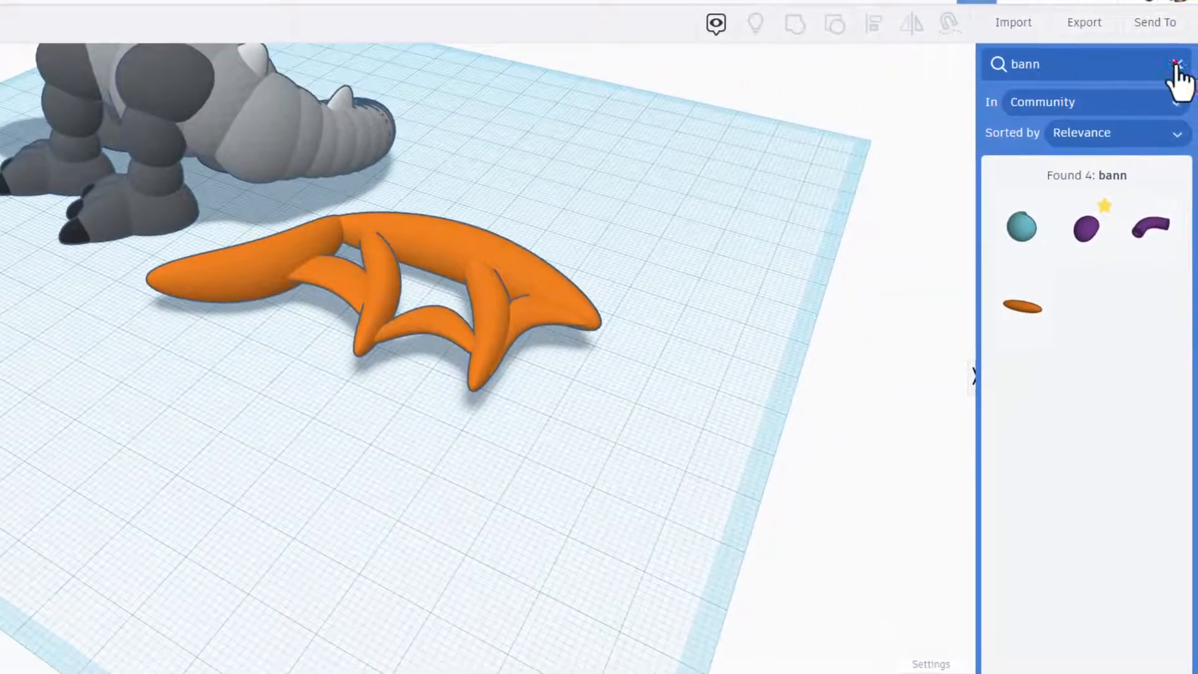
# Clear the shape search, add a basic sphere in front of the wing and flatten it to 3.3 mm high.
pyautogui.click(1181, 65)
pyautogui.moveTo(1074, 267); pyautogui.dragTo(308, 429)
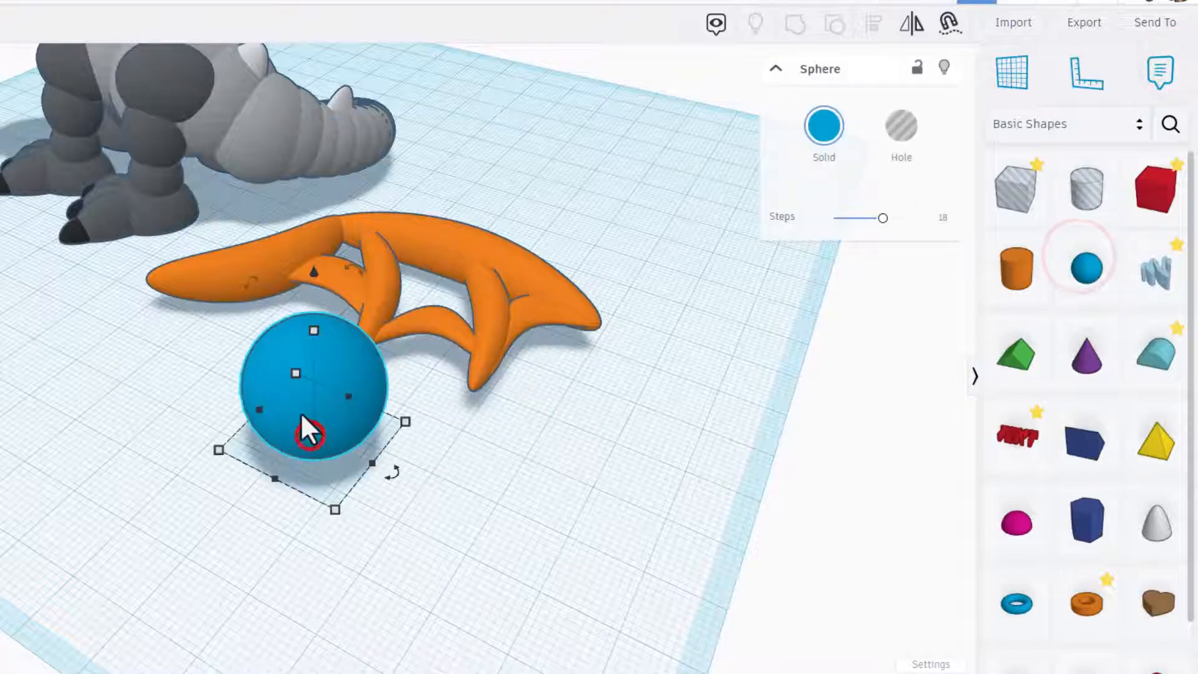
pyautogui.click(315, 331)
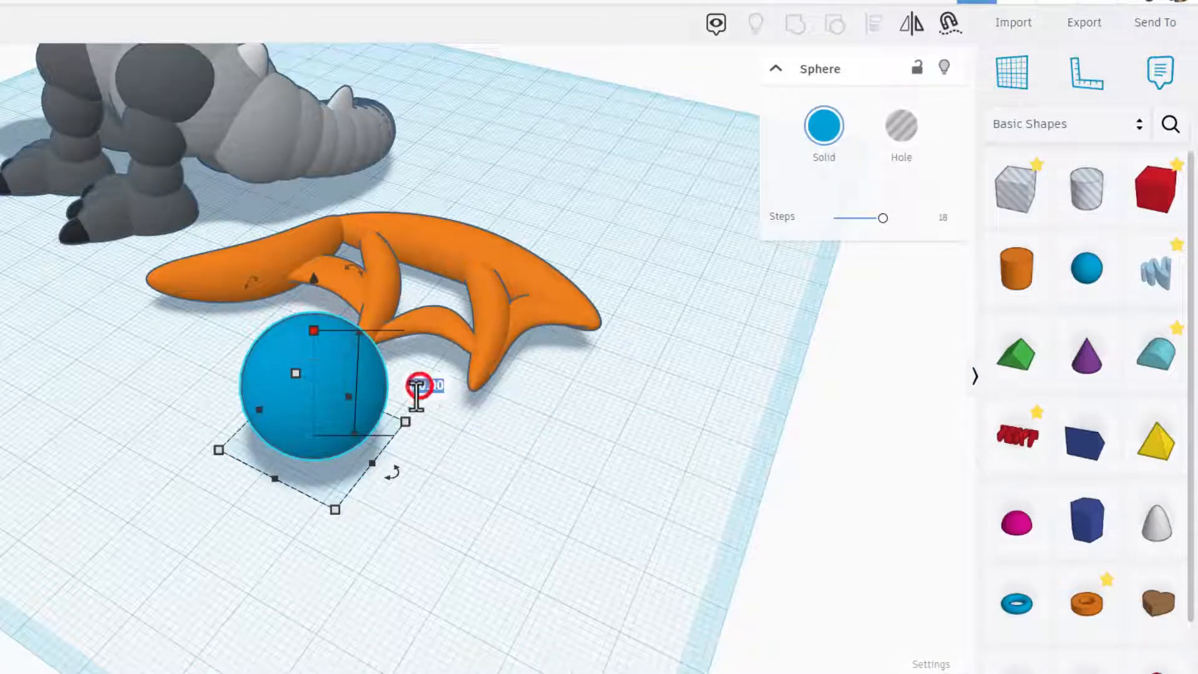
pyautogui.write('3.3')
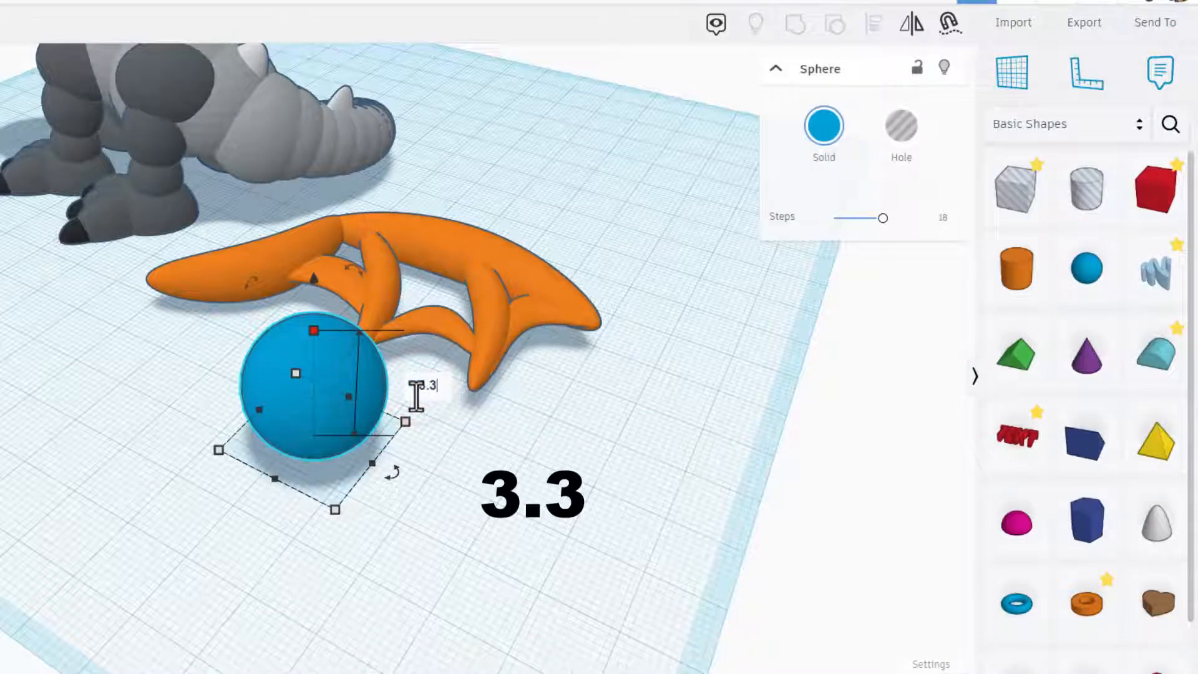
pyautogui.press('Return')
pyautogui.moveTo(329, 441); pyautogui.dragTo(366, 429)
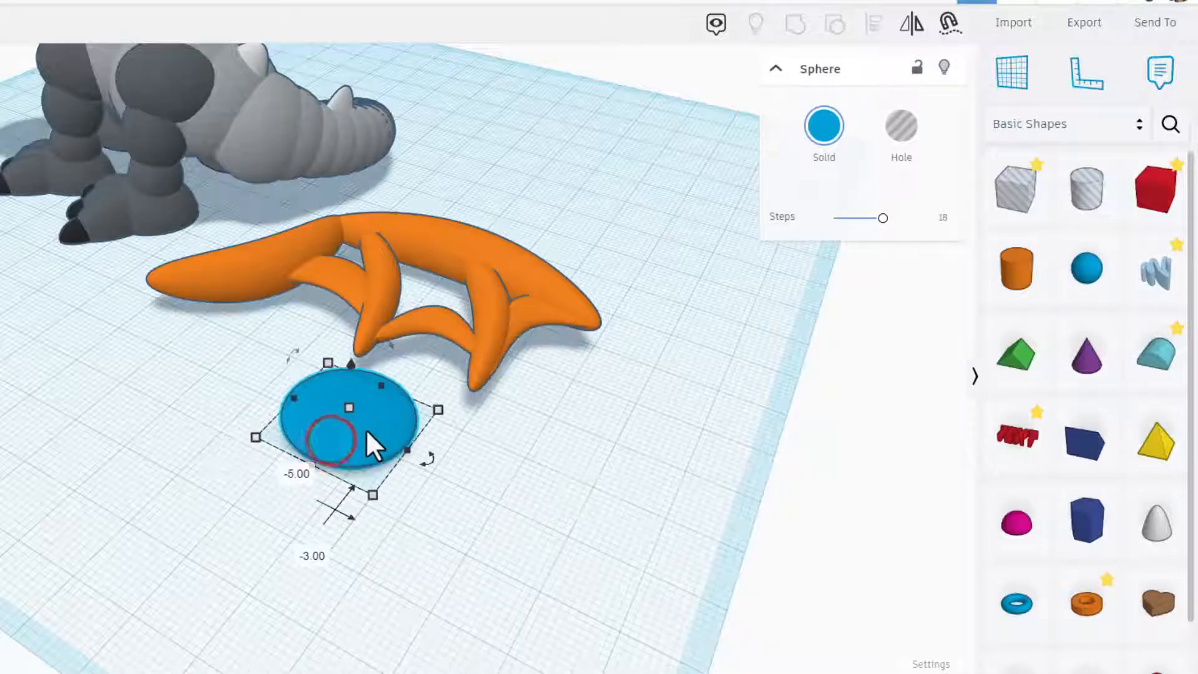
# Align the flattened sphere to the vertical centre of the long upper wing bone.
pyautogui.keyDown('shift'); pyautogui.click(438, 251); pyautogui.keyUp('shift')
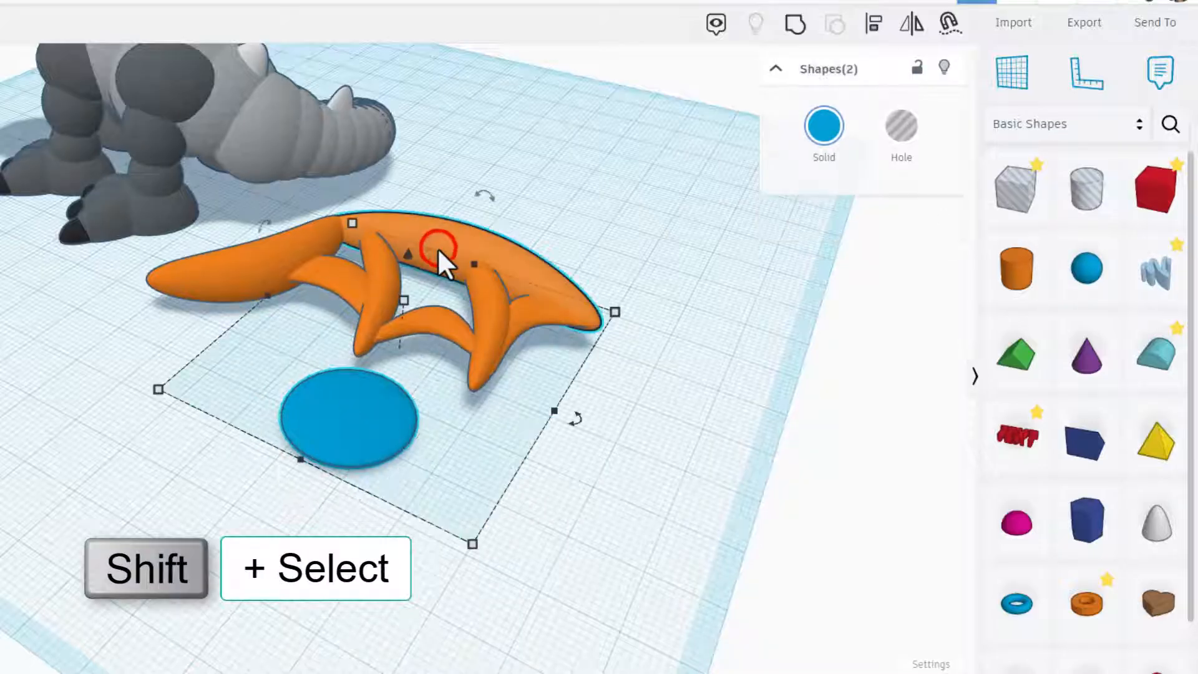
pyautogui.press('l')
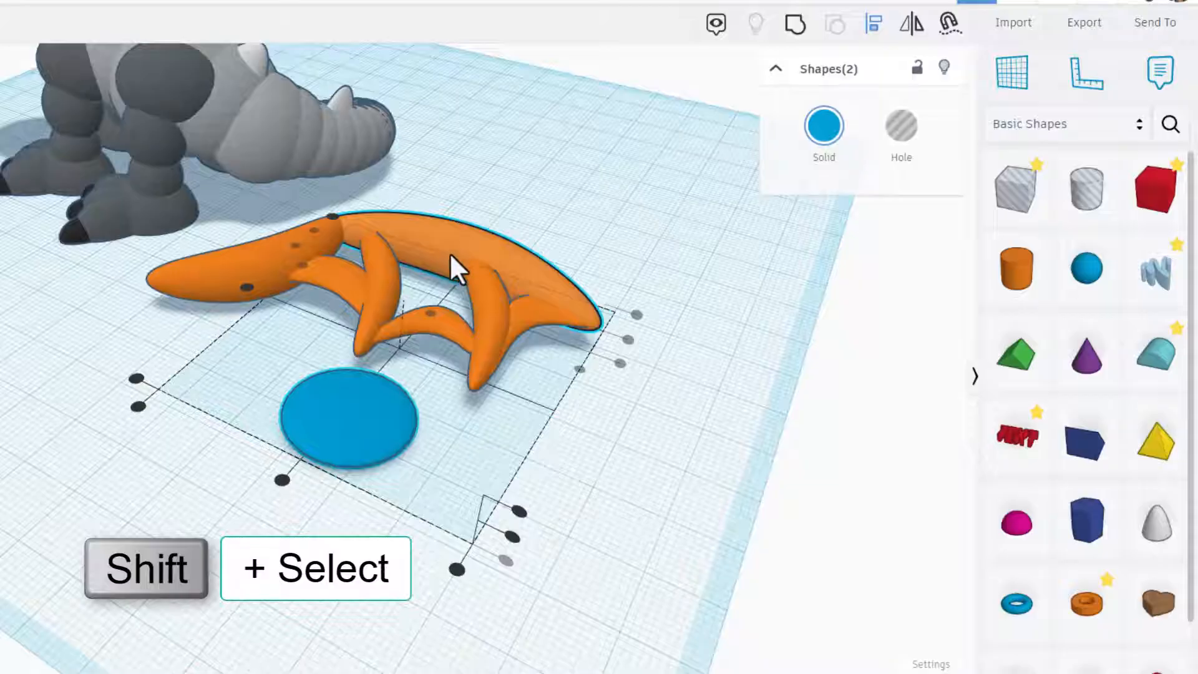
pyautogui.click(457, 250)
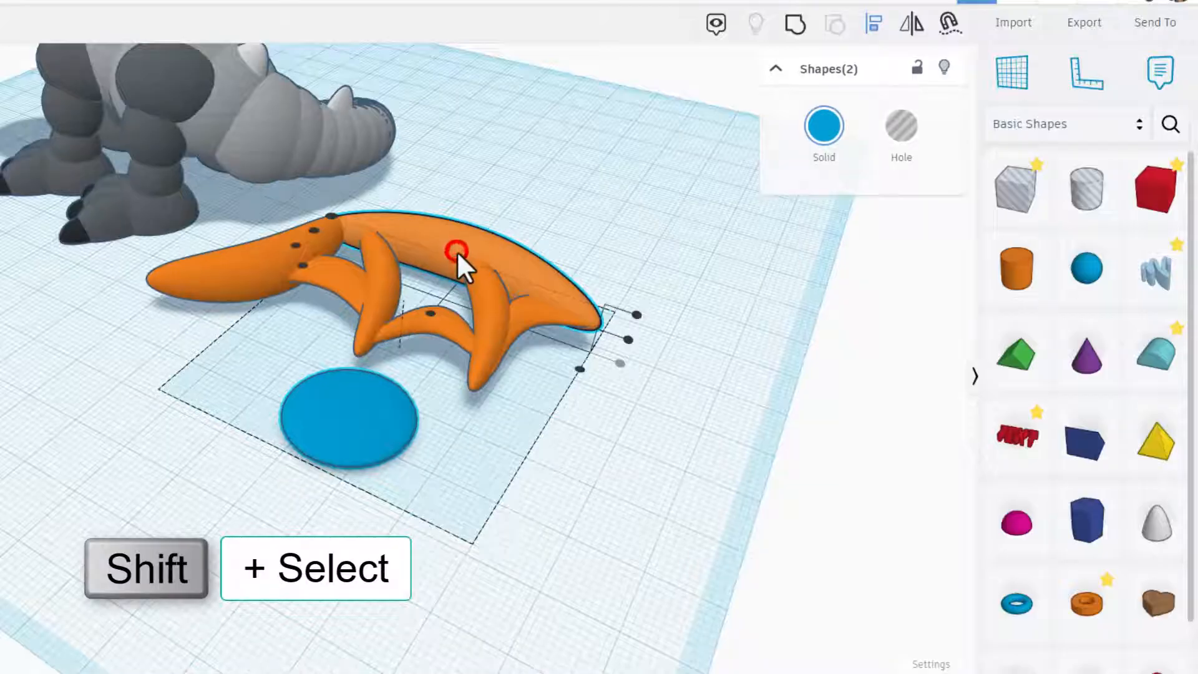
pyautogui.click(628, 341)
pyautogui.click(539, 441)
# Move the flattened sphere between the two wing fingers, lengthen it to 21 mm and narrow it to fit the gap.
pyautogui.moveTo(368, 423); pyautogui.dragTo(430, 301)
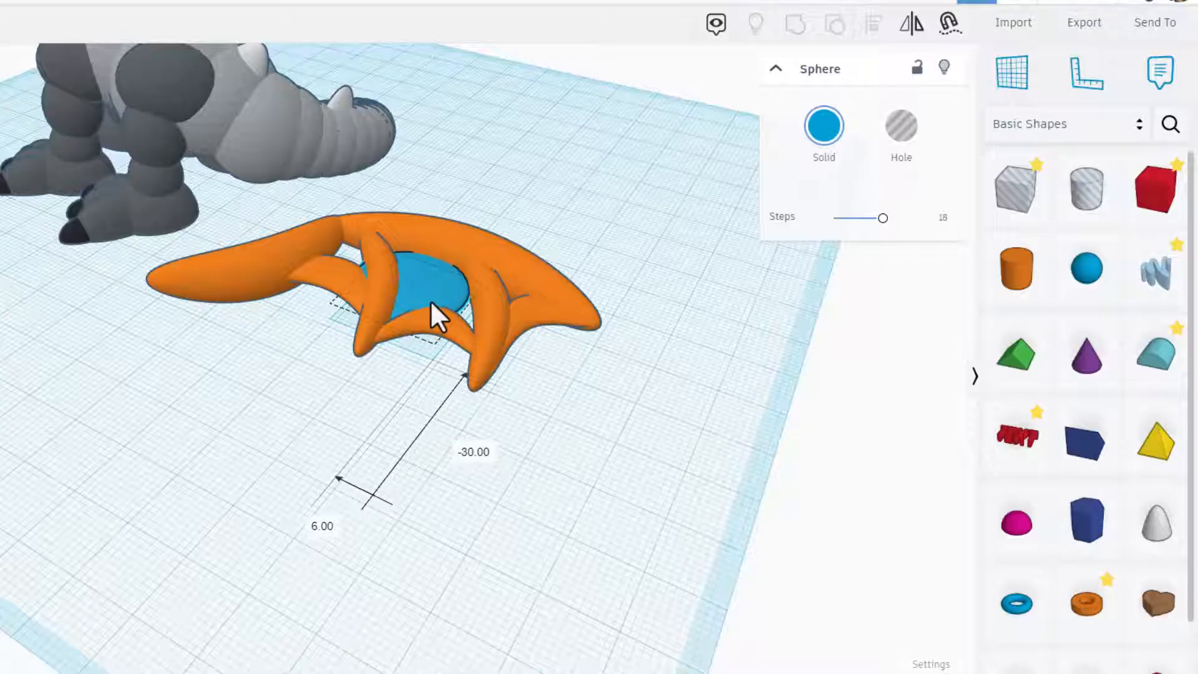
pyautogui.moveTo(430, 301); pyautogui.dragTo(278, 202, button='right')
pyautogui.scroll(3, 278, 202)
pyautogui.moveTo(289, 222); pyautogui.dragTo(304, 234)
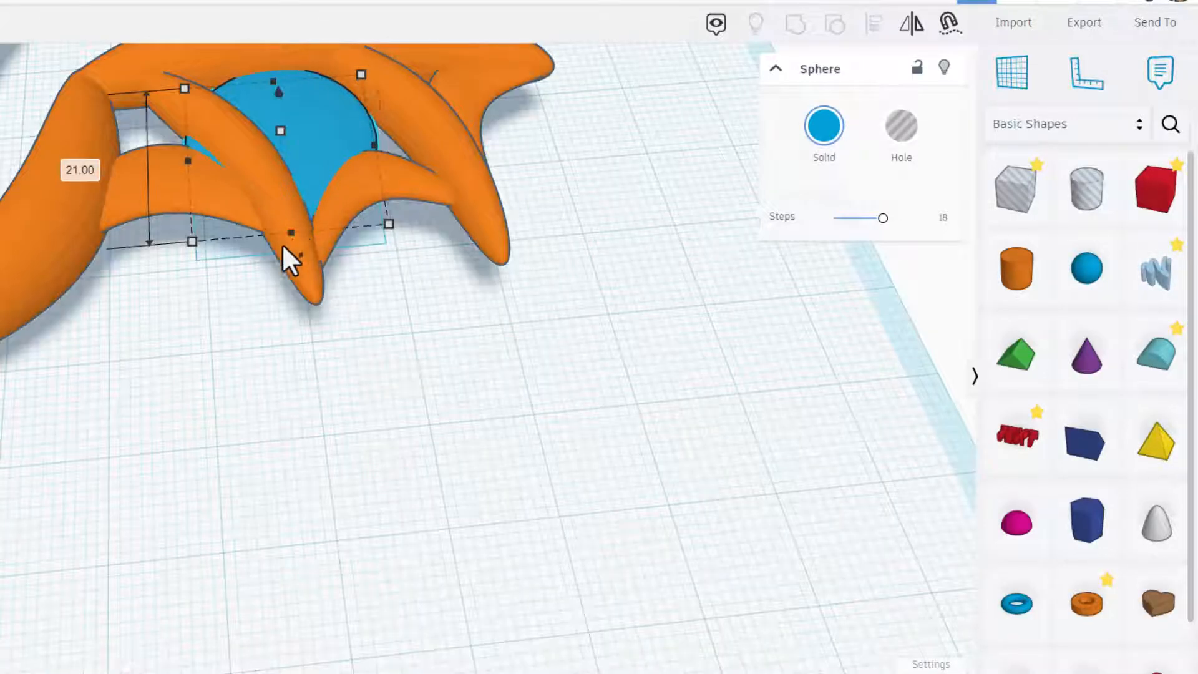
pyautogui.moveTo(284, 254); pyautogui.dragTo(268, 235, button='right')
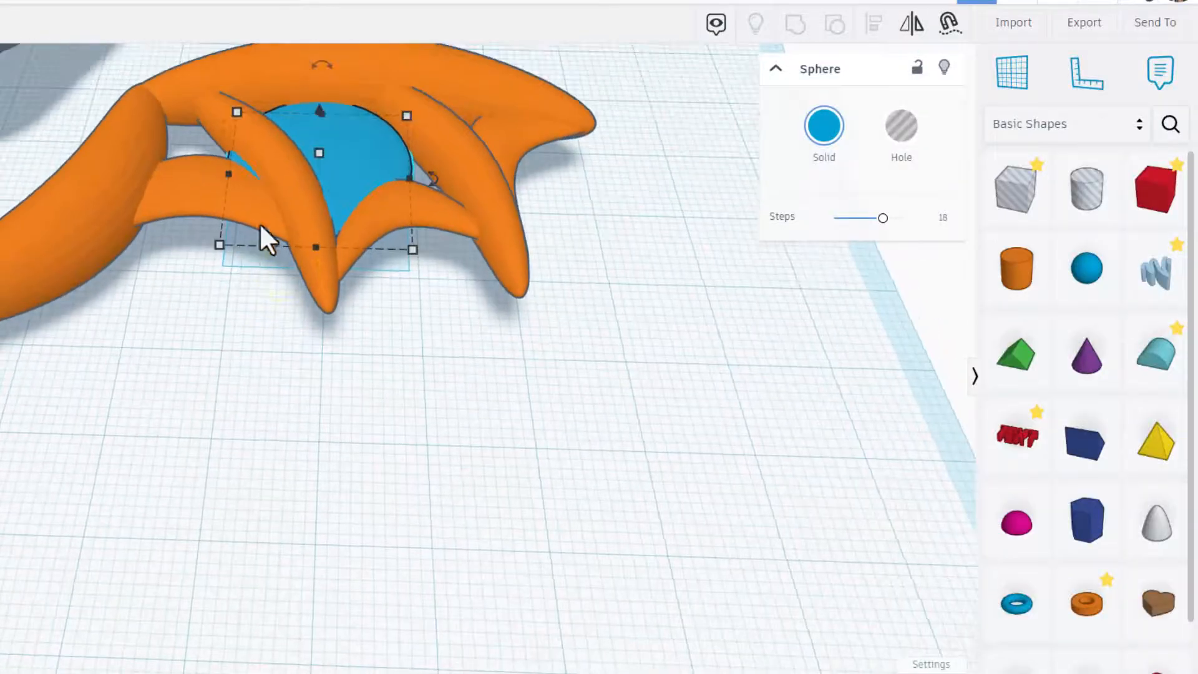
pyautogui.moveTo(226, 176); pyautogui.dragTo(273, 175)
pyautogui.press('Left')
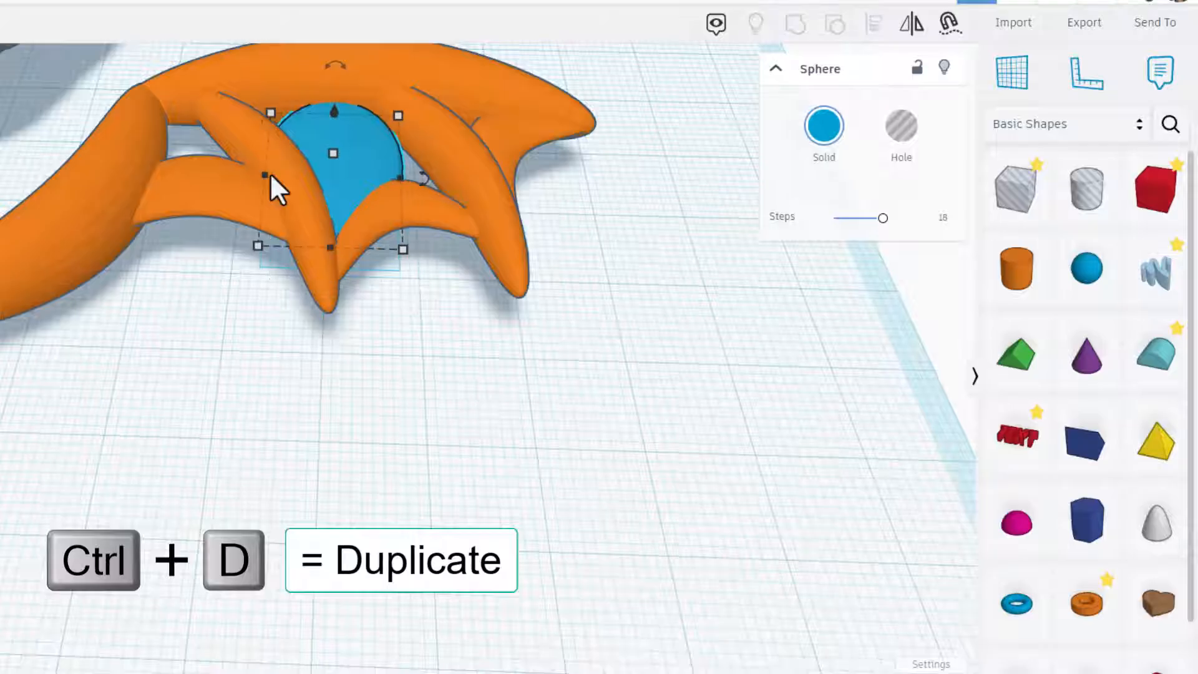
# Duplicate the flattened sphere, move the copy beside the first wing bone and shorten it to 18 mm.
pyautogui.hotkey('ctrl', 'd')
pyautogui.hotkey('shift', 'Left')
pyautogui.hotkey('shift', 'Left')
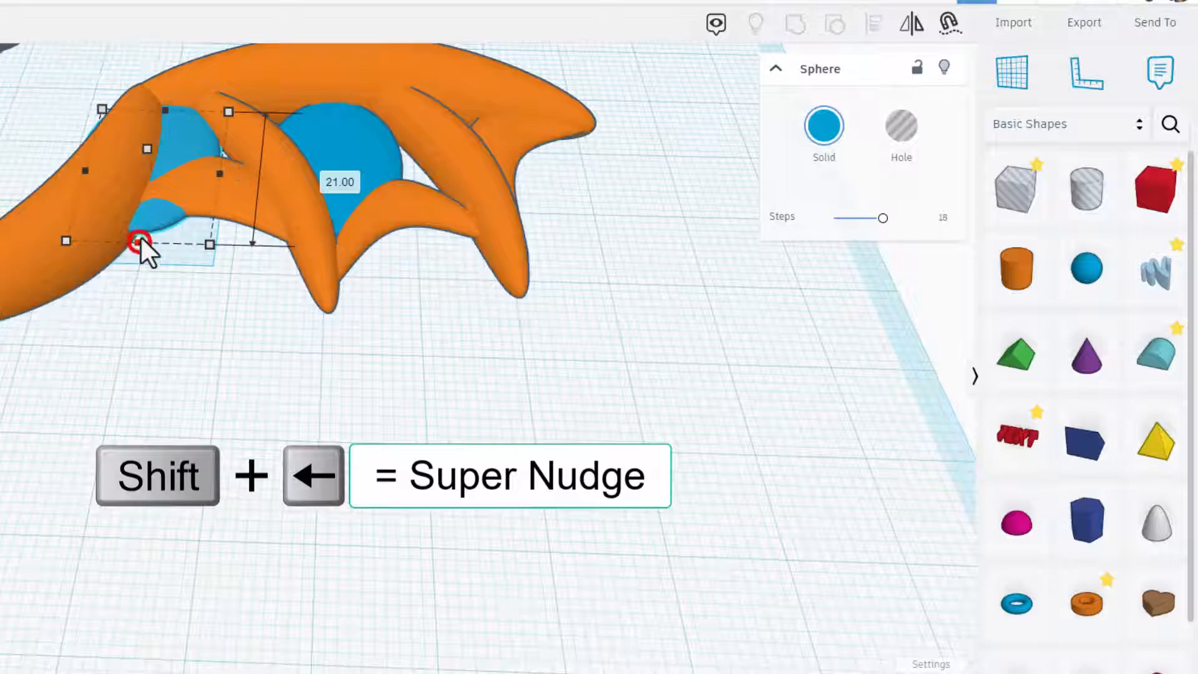
pyautogui.moveTo(139, 242); pyautogui.dragTo(147, 220)
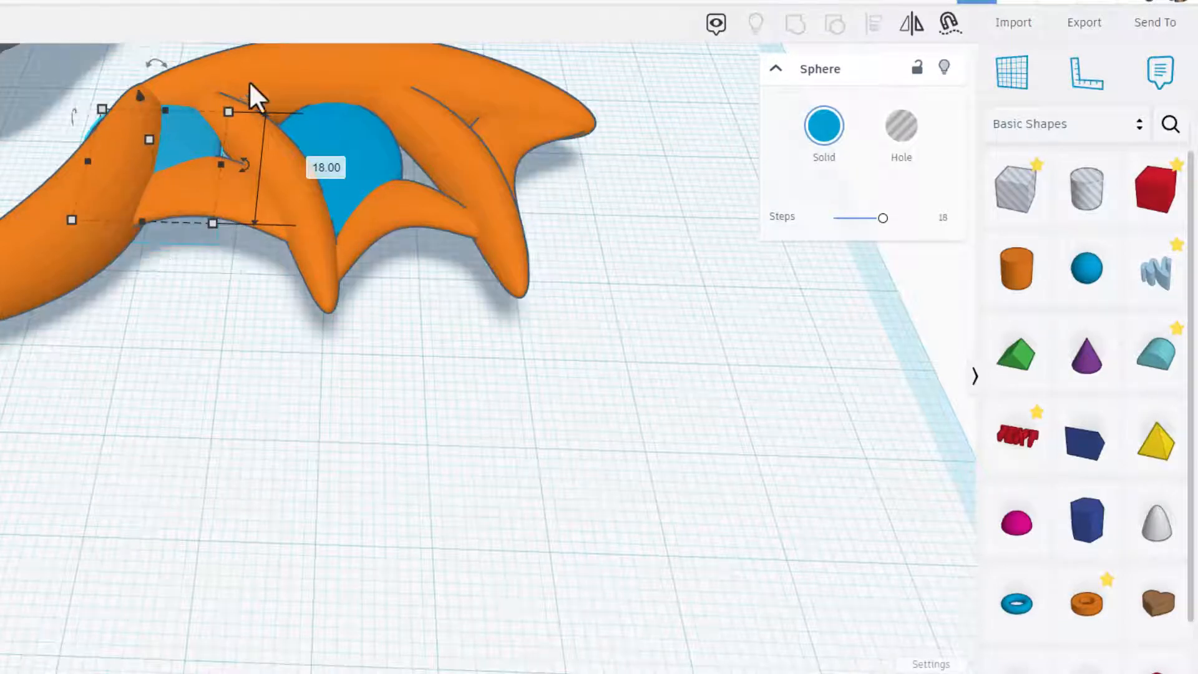
# Resize the copied membrane sphere sideways so it spans from the first wing bone to the outer finger.
pyautogui.moveTo(227, 163); pyautogui.dragTo(274, 165)
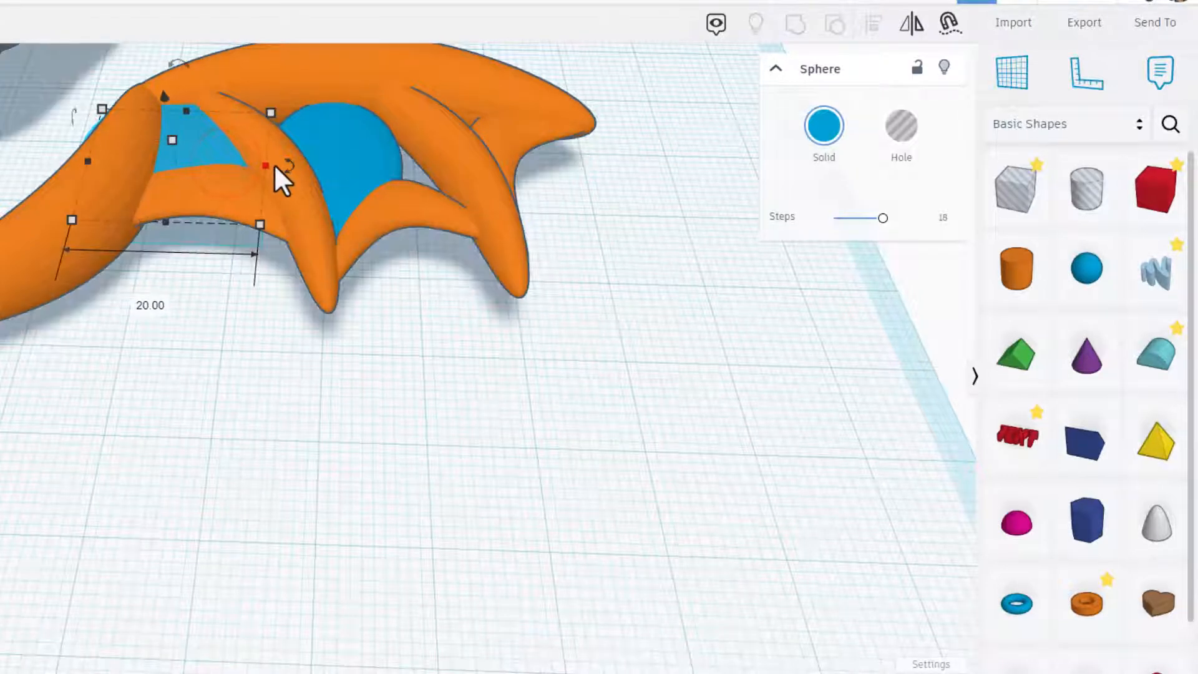
pyautogui.moveTo(275, 165); pyautogui.dragTo(265, 393, button='middle')
pyautogui.moveTo(88, 417); pyautogui.dragTo(131, 422)
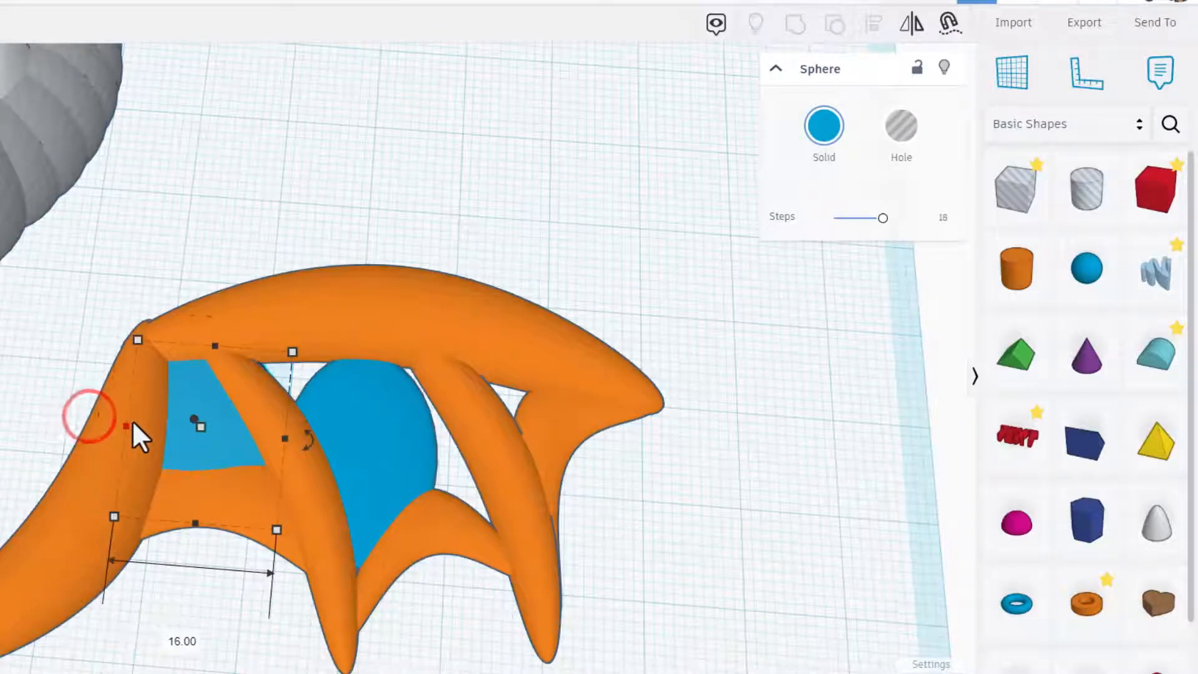
pyautogui.moveTo(284, 439); pyautogui.dragTo(540, 430)
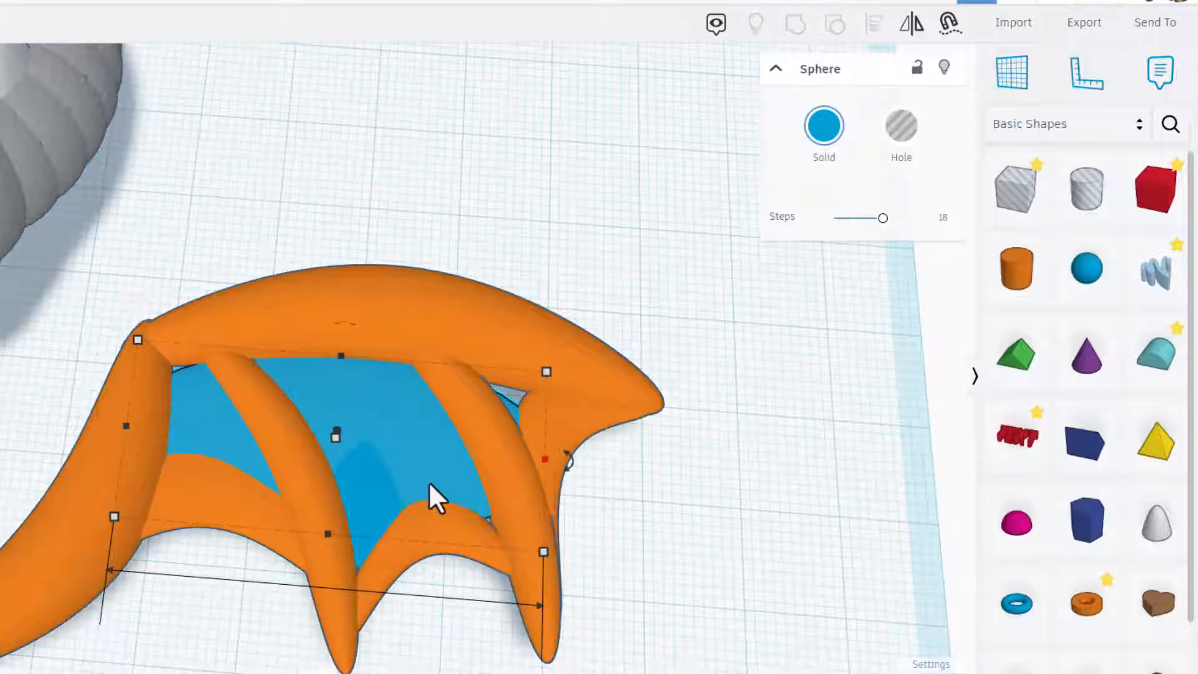
# Move the original membrane sphere outward to fill the gap between the outer finger and the long bone's tip.
pyautogui.click(349, 496)
pyautogui.moveTo(364, 465); pyautogui.dragTo(368, 426, button='right')
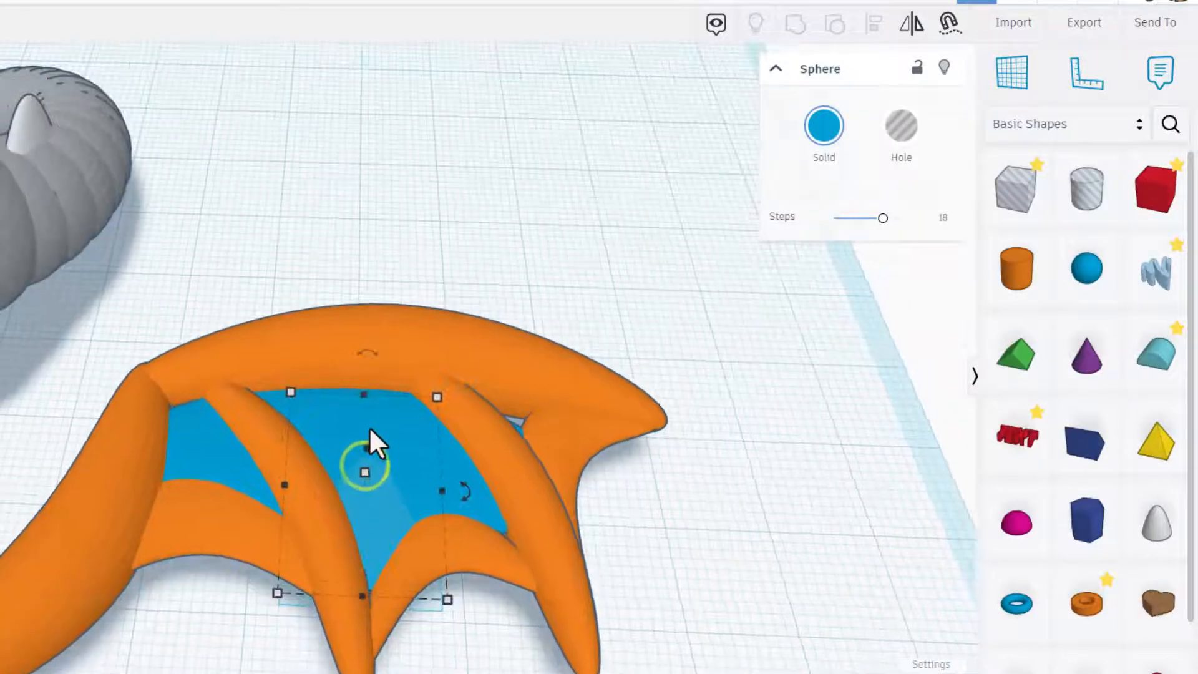
pyautogui.moveTo(367, 510); pyautogui.dragTo(487, 438)
pyautogui.moveTo(468, 470); pyautogui.dragTo(536, 482, button='right')
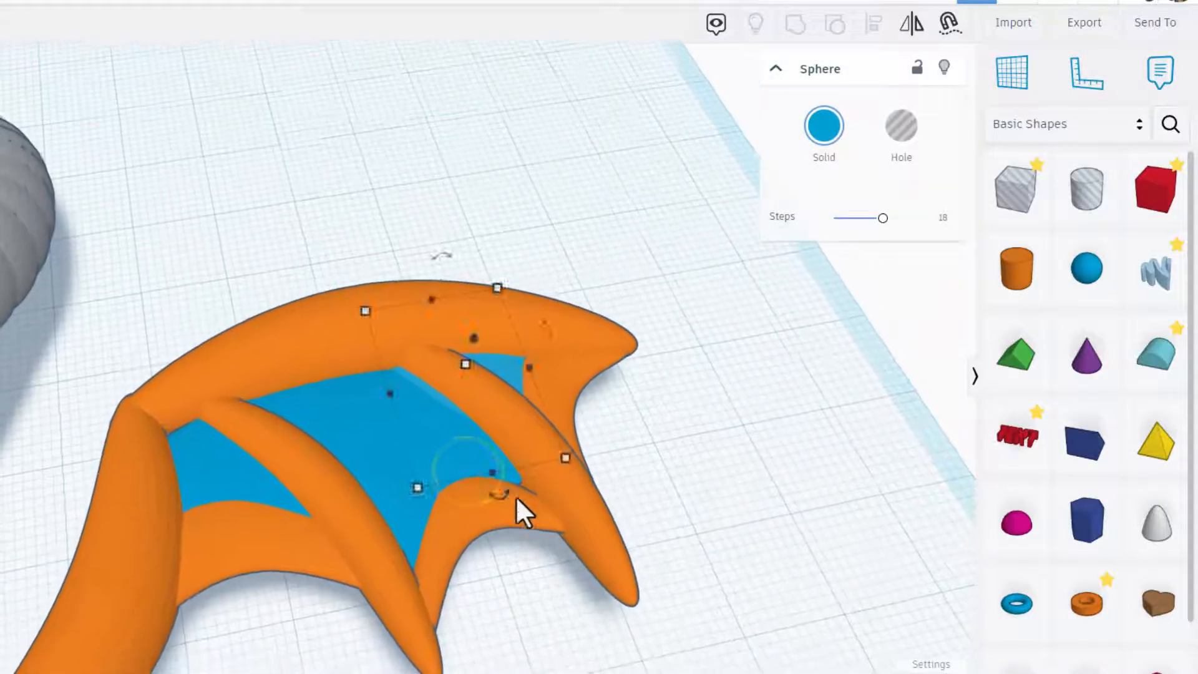
pyautogui.moveTo(532, 585); pyautogui.dragTo(623, 556, button='right')
pyautogui.scroll(-4, 623, 556)
pyautogui.moveTo(596, 604); pyautogui.dragTo(458, 467, button='middle')
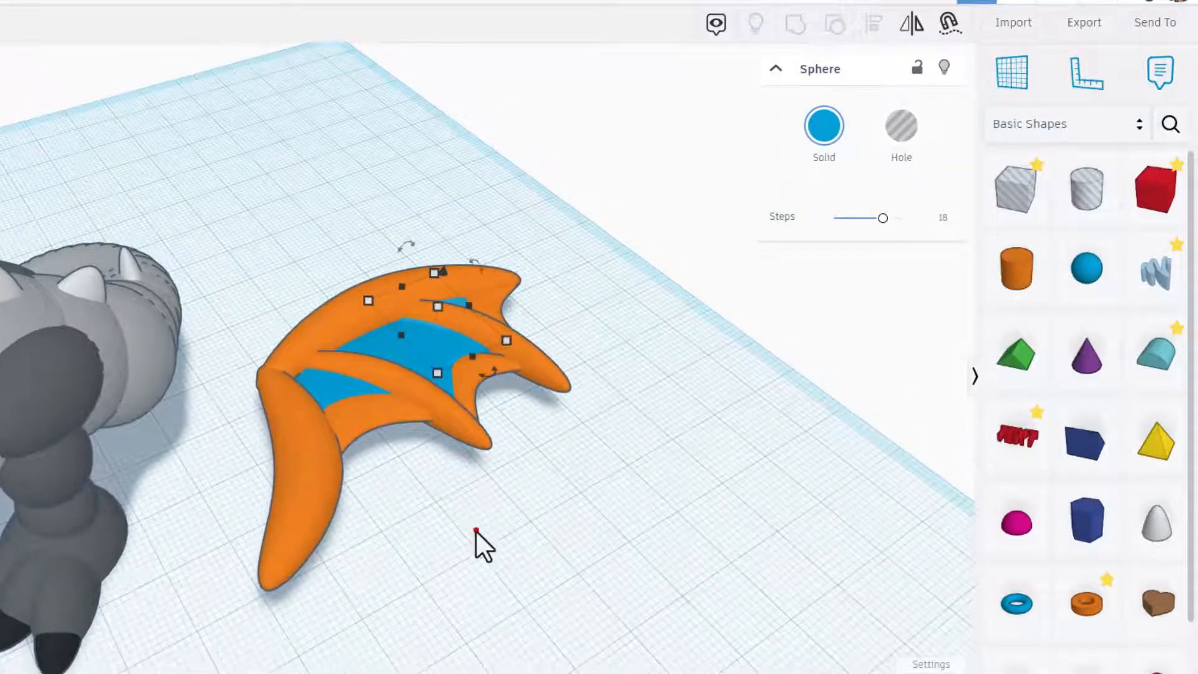
# Group all ten wing shapes into one object and colour the group black.
pyautogui.click(477, 530)
pyautogui.moveTo(262, 229); pyautogui.dragTo(508, 584)
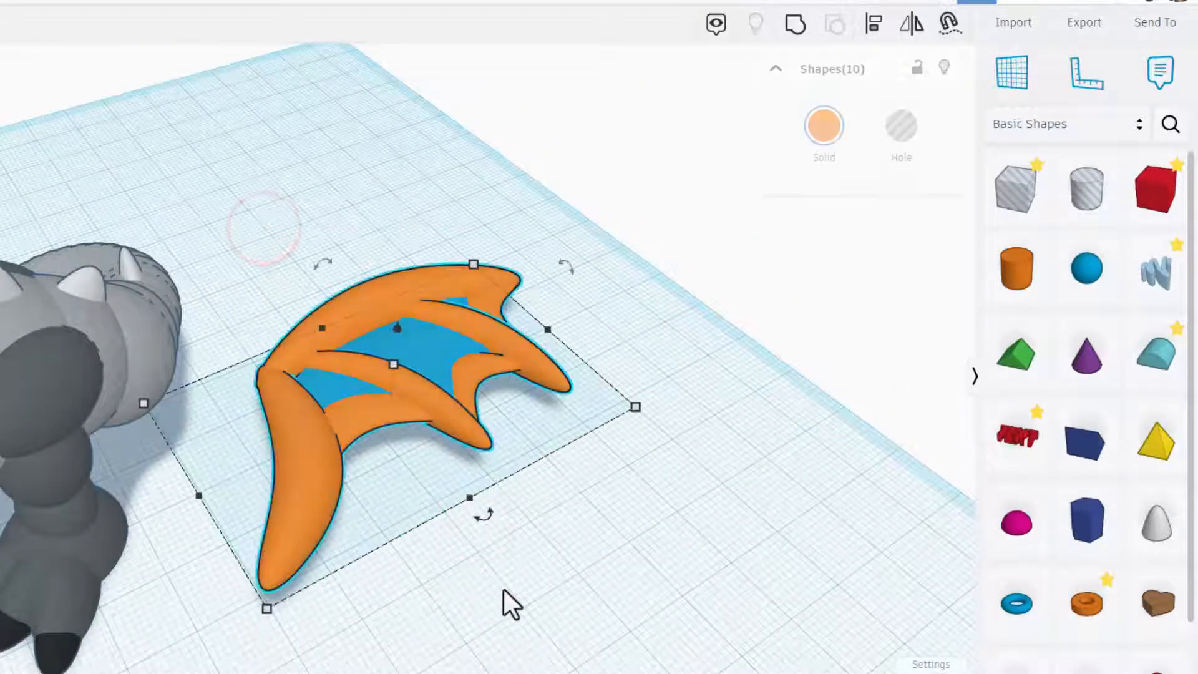
pyautogui.hotkey('ctrl', 'g')
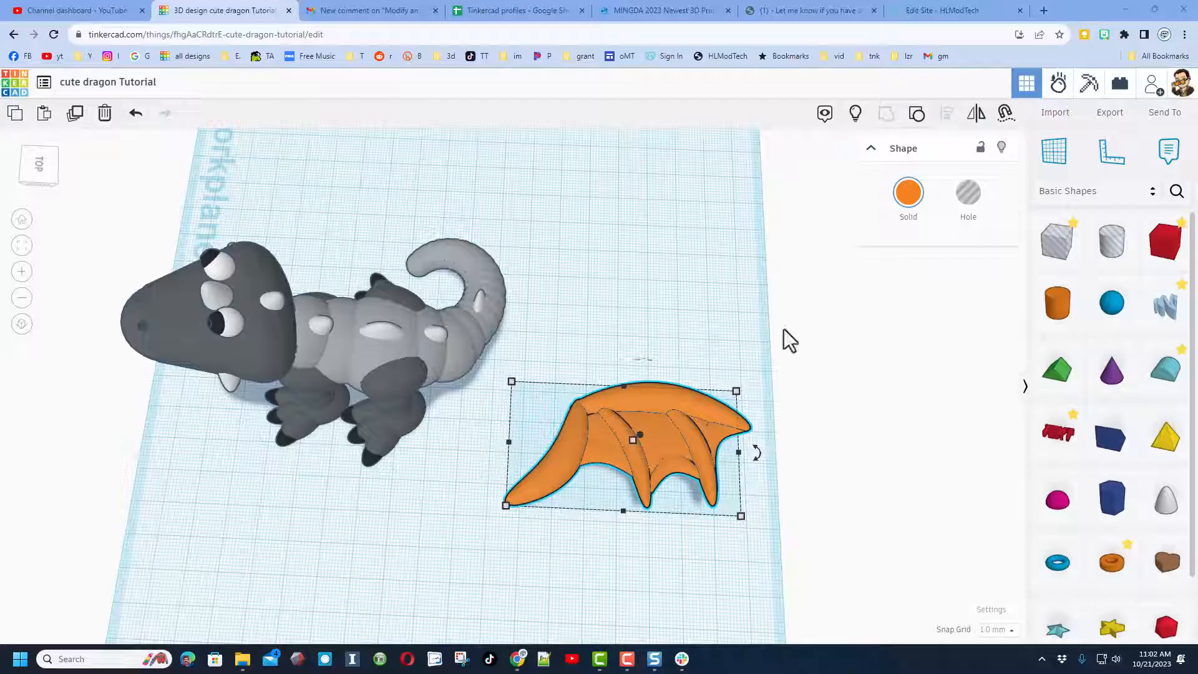
pyautogui.click(909, 194)
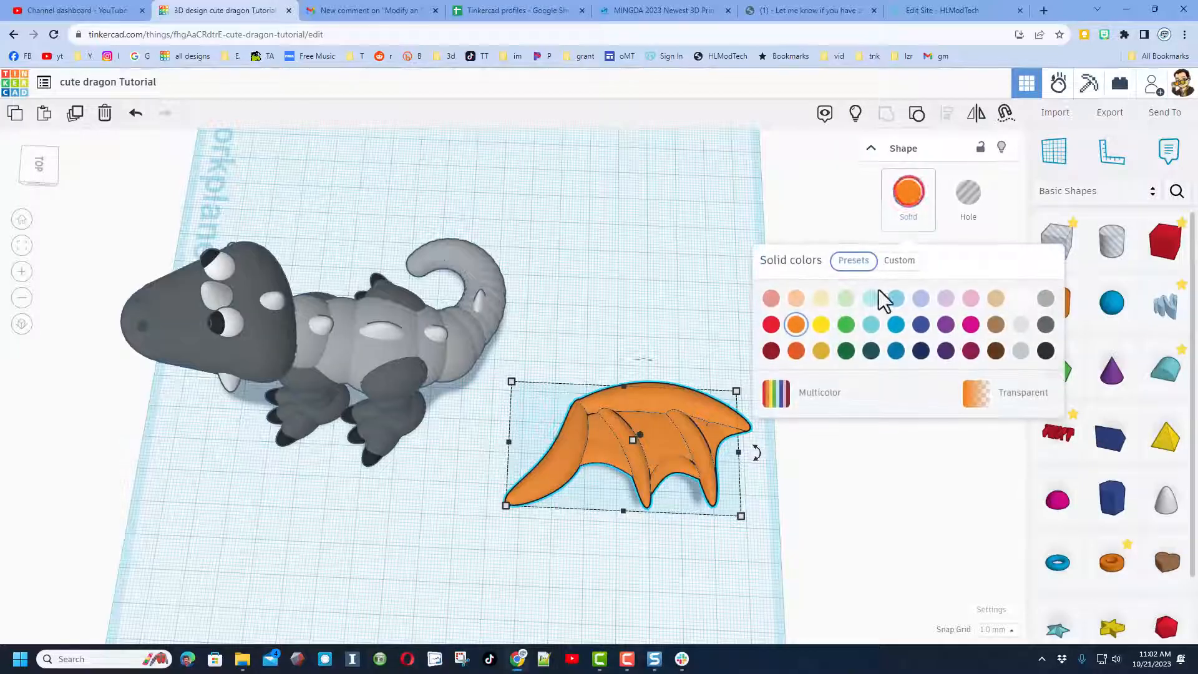
pyautogui.click(1043, 351)
pyautogui.moveTo(753, 460); pyautogui.dragTo(622, 353)
pyautogui.click(728, 245)
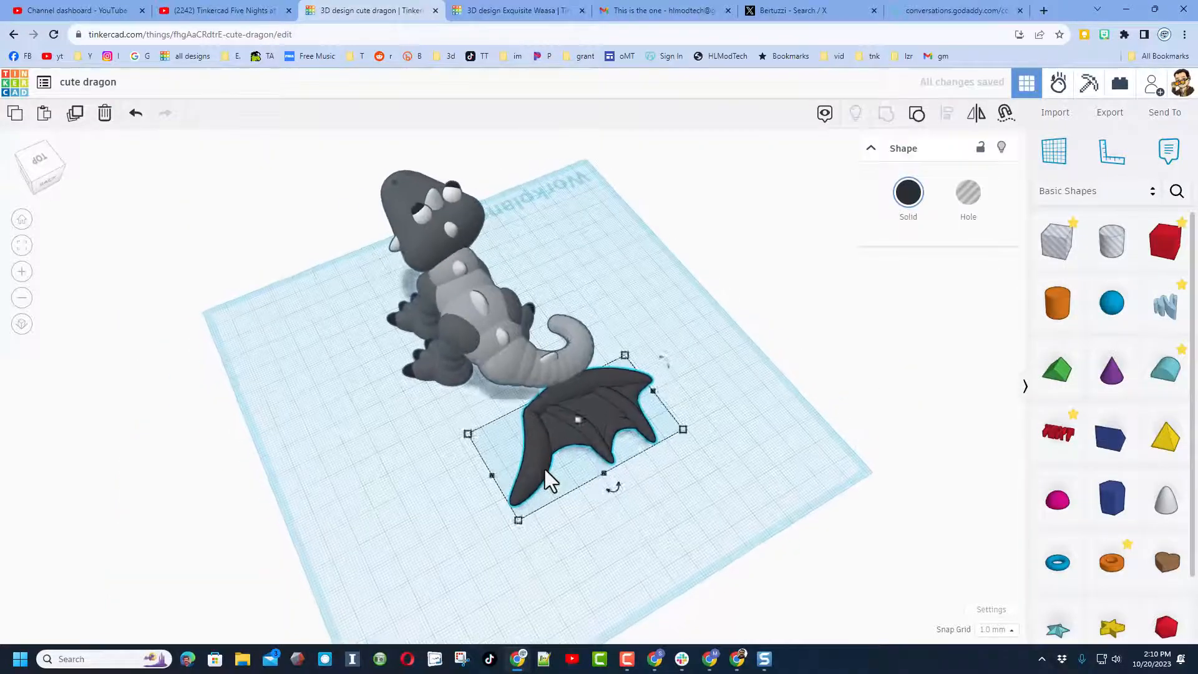
# Move the wing beside the dragon's upper back and raise it 35 mm above the workplane.
pyautogui.moveTo(545, 470); pyautogui.dragTo(565, 428)
pyautogui.moveTo(564, 471); pyautogui.dragTo(506, 454, button='right')
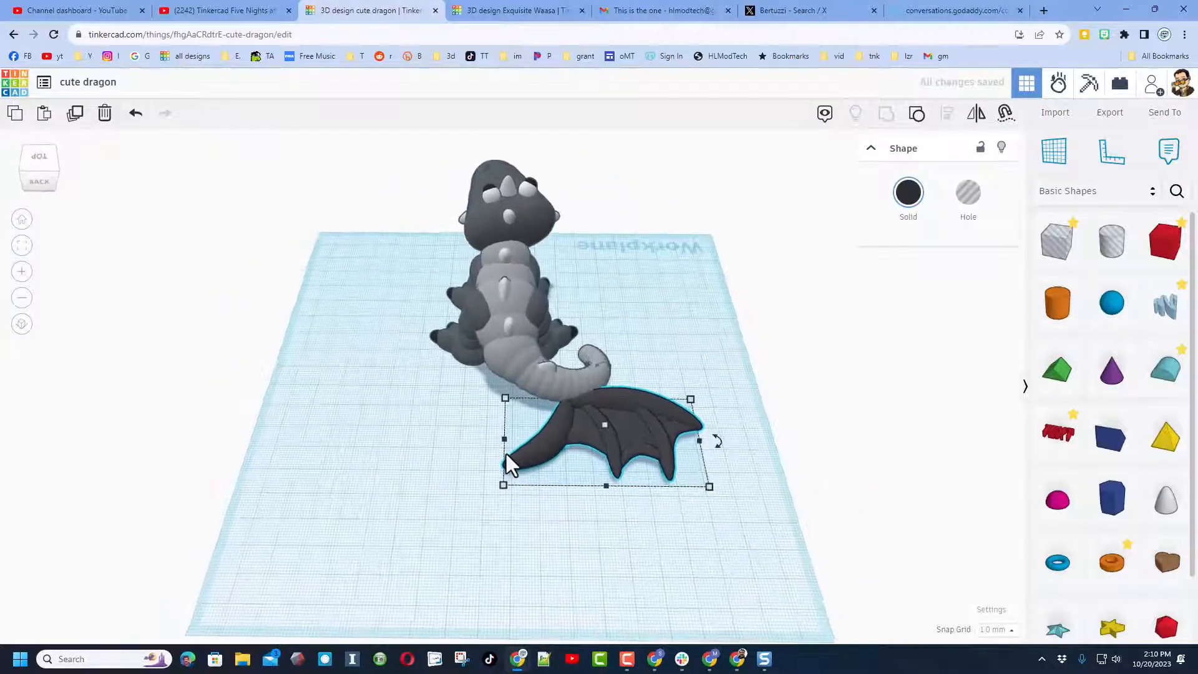
pyautogui.moveTo(507, 454); pyautogui.dragTo(619, 196)
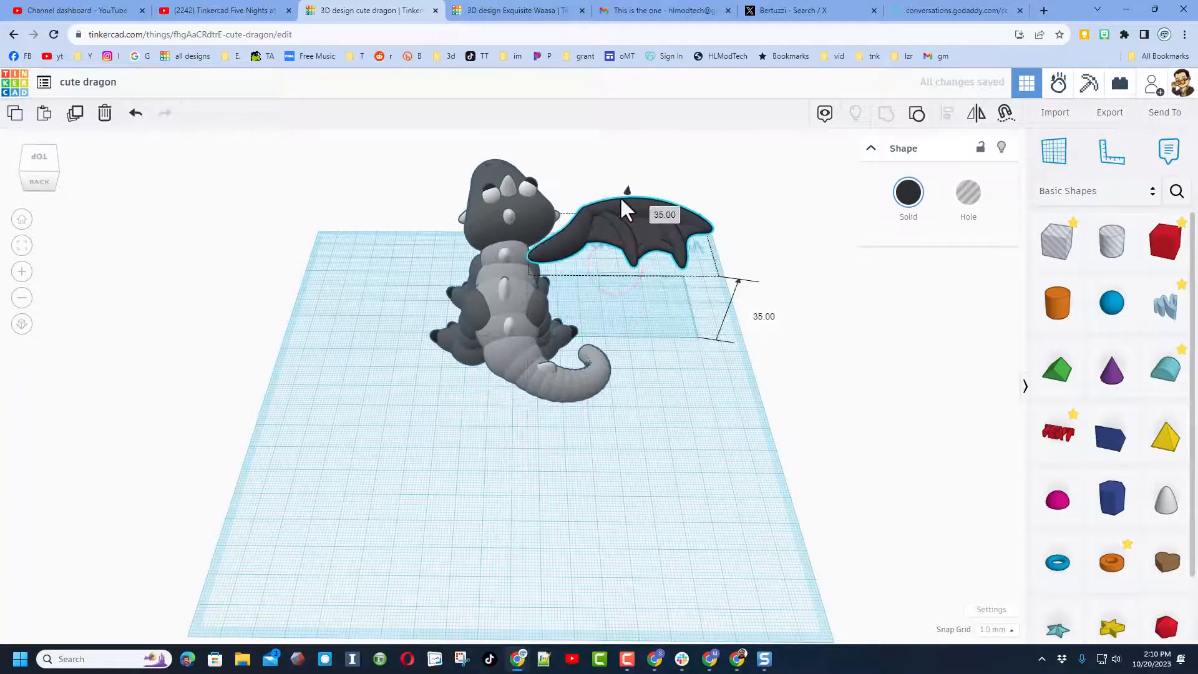
pyautogui.press('Left')
pyautogui.press('Left')
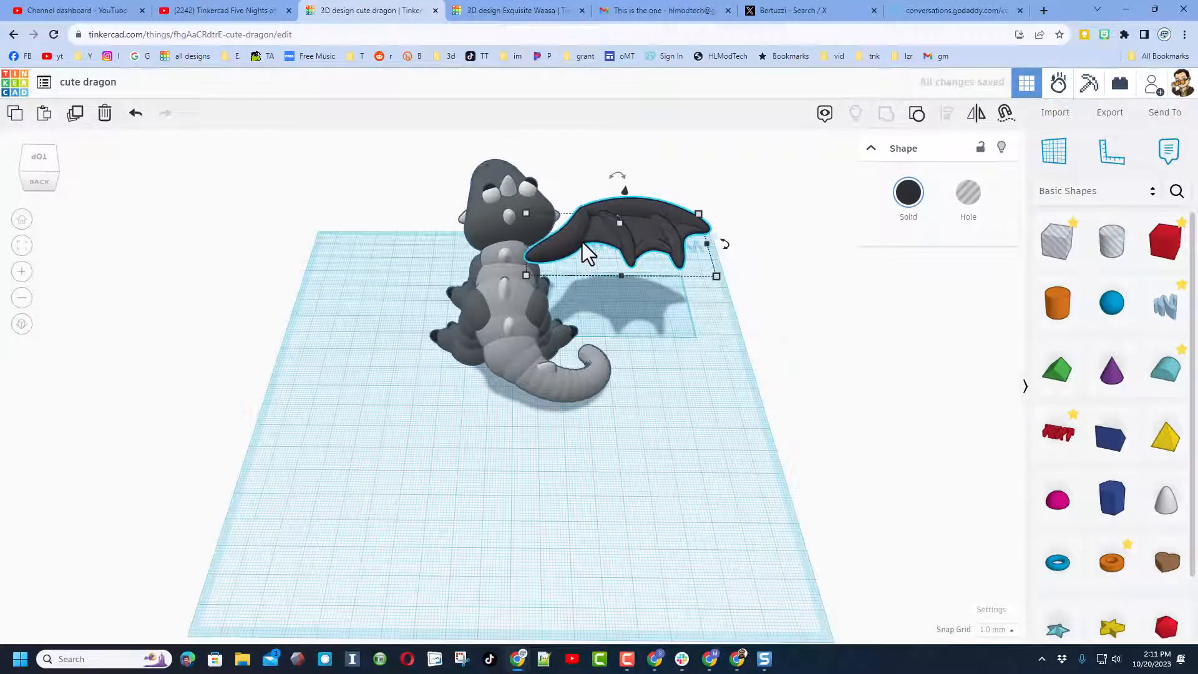
# Tilt the wing so its tip points up and outward, and nudge its base in toward the dragon's body.
pyautogui.moveTo(493, 239); pyautogui.dragTo(537, 201, button='right')
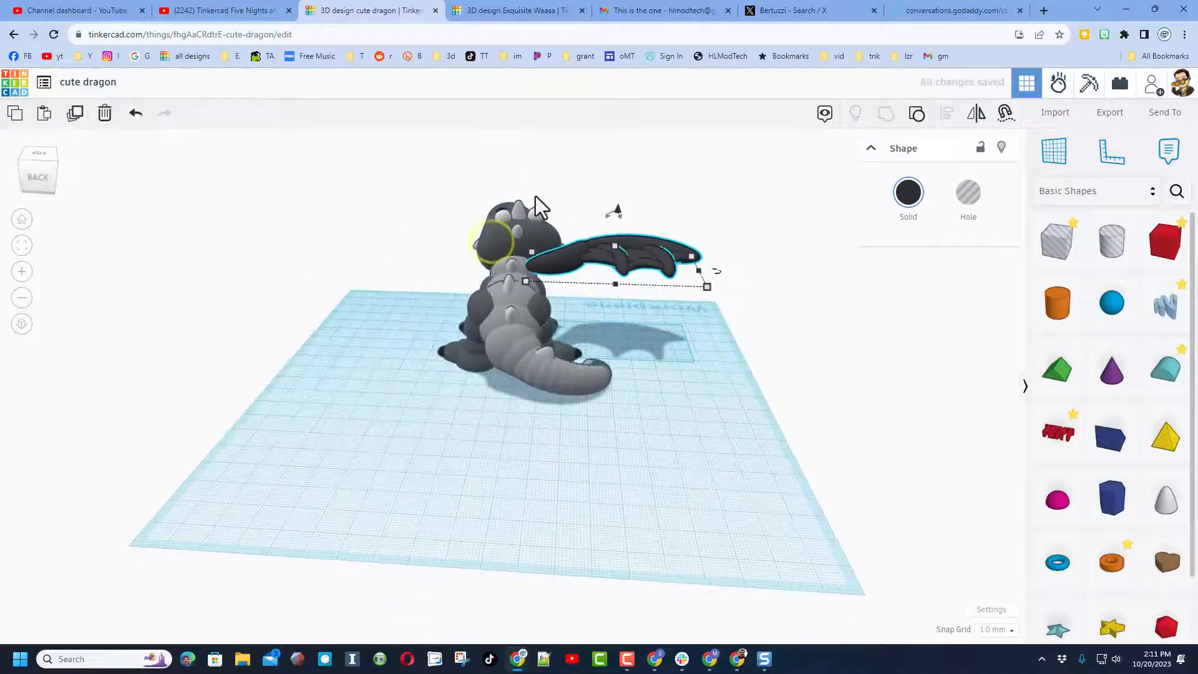
pyautogui.moveTo(598, 211); pyautogui.dragTo(518, 133)
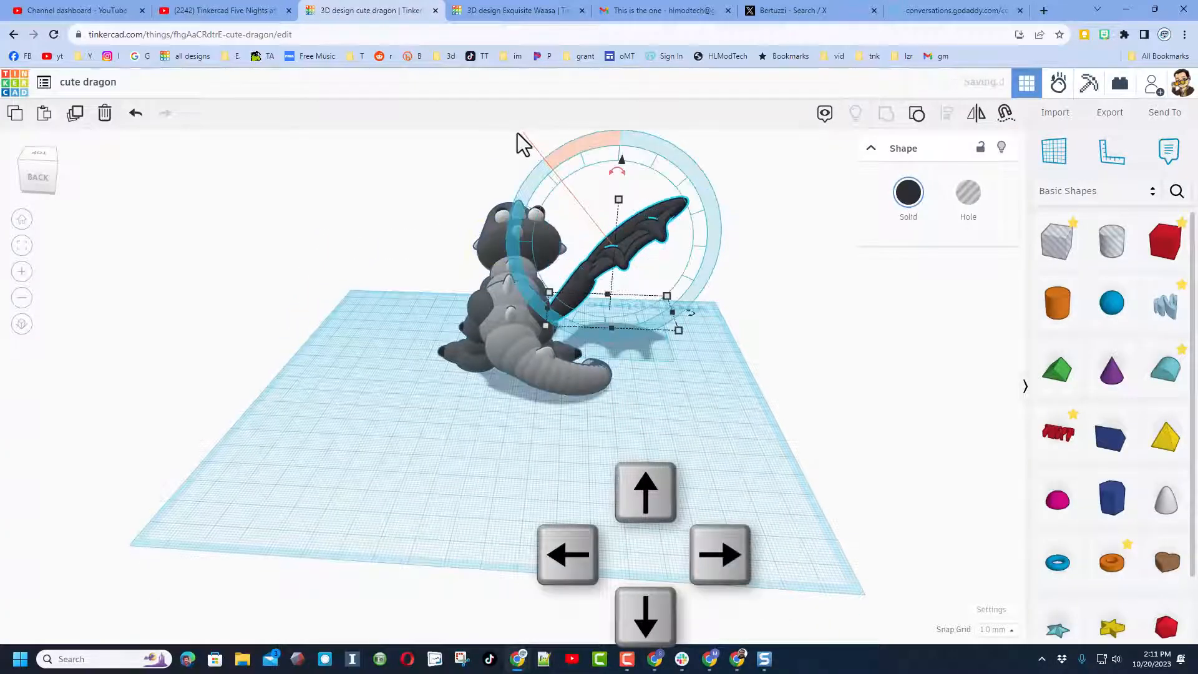
pyautogui.press('Left')
pyautogui.press('Left')
pyautogui.press('Left')
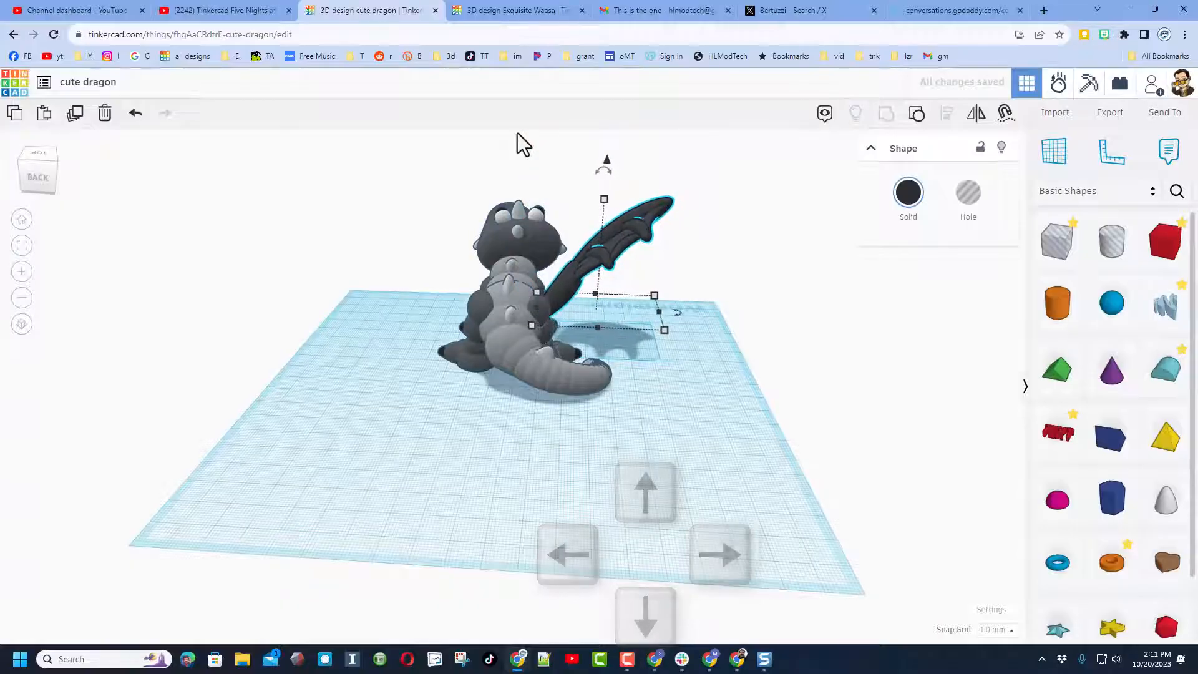
# Raise the tilted wing slightly so its base sits at the dragon's shoulder.
pyautogui.hotkey('ctrl', 'Up')
pyautogui.hotkey('ctrl', 'Up')
pyautogui.hotkey('ctrl', 'Up')
pyautogui.hotkey('ctrl', 'Up')
pyautogui.hotkey('ctrl', 'Up')
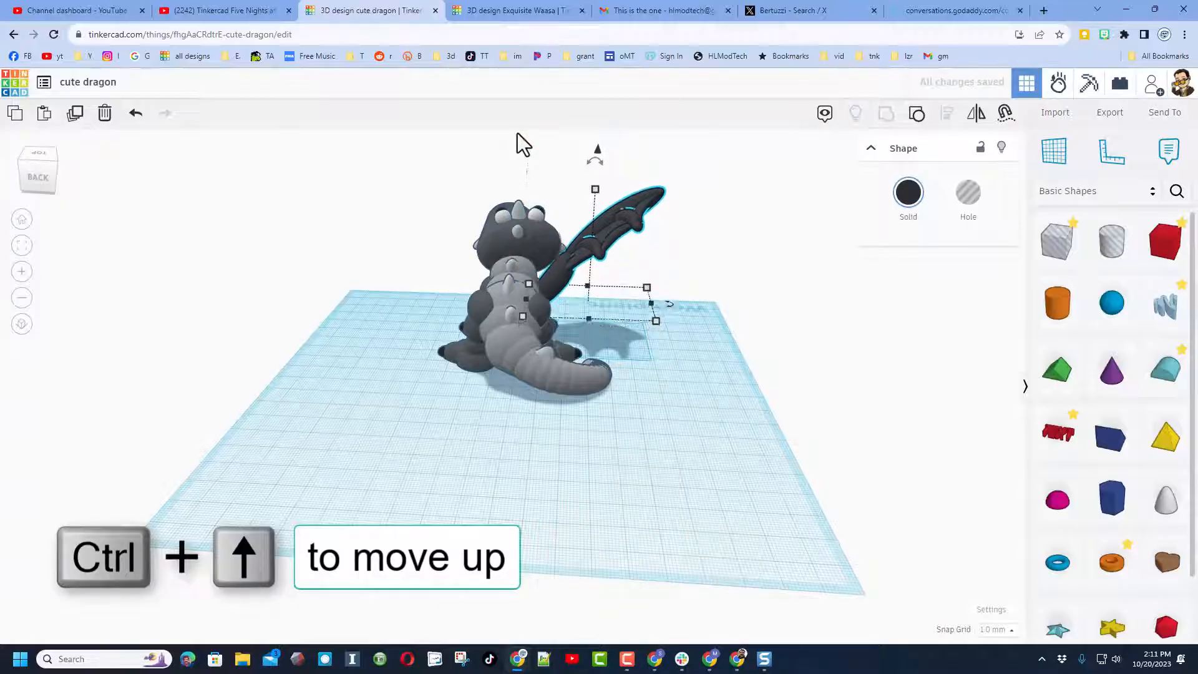
pyautogui.hotkey('ctrl', 'Up')
pyautogui.hotkey('ctrl', 'Up')
pyautogui.hotkey('ctrl', 'Up')
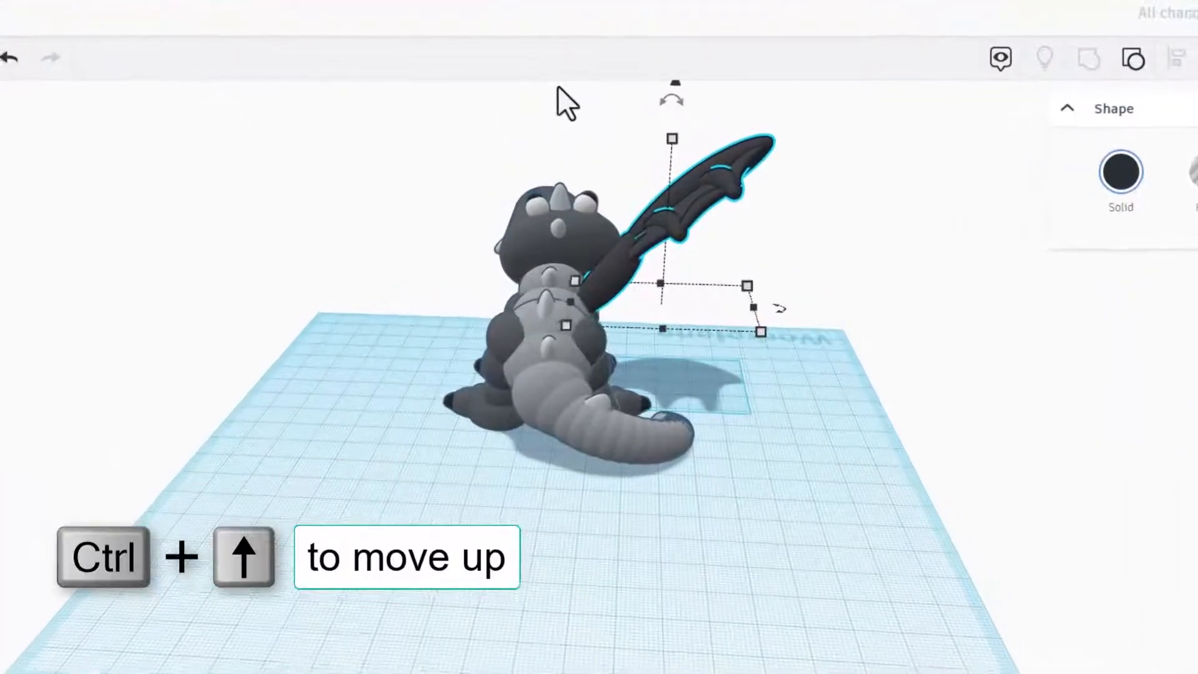
# Rotate the wing 22° around the vertical axis so it sweeps back toward the tail.
pyautogui.scroll(6, 524, 118)
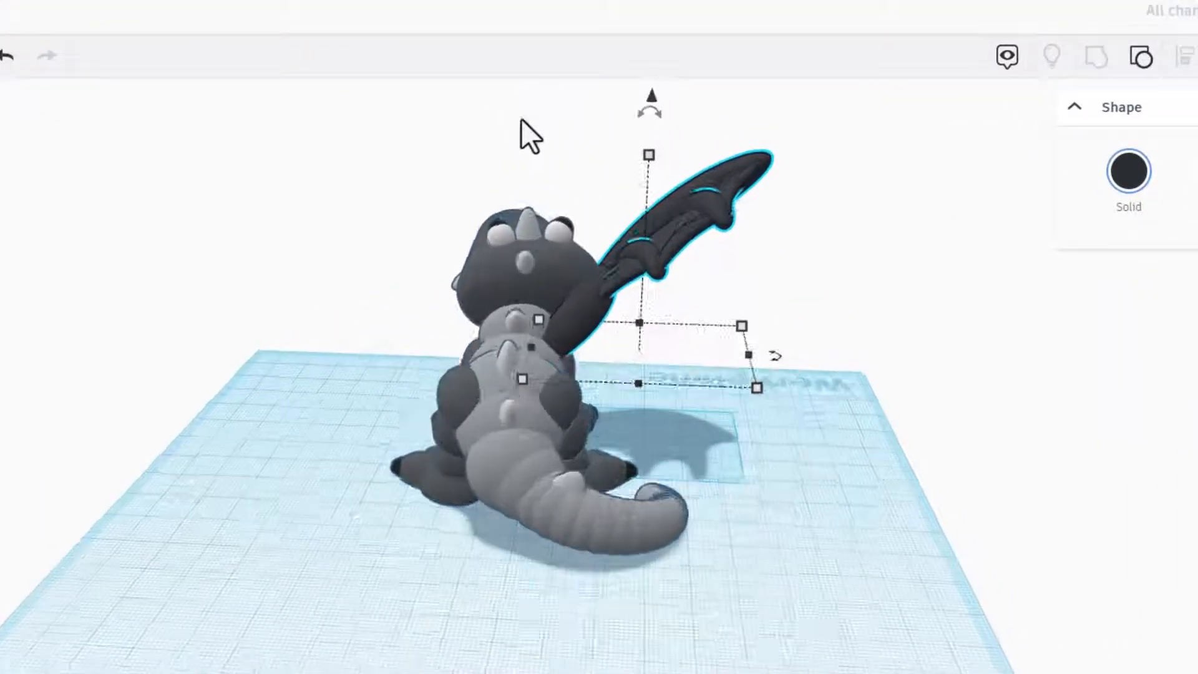
pyautogui.moveTo(265, 358); pyautogui.dragTo(519, 524, button='right')
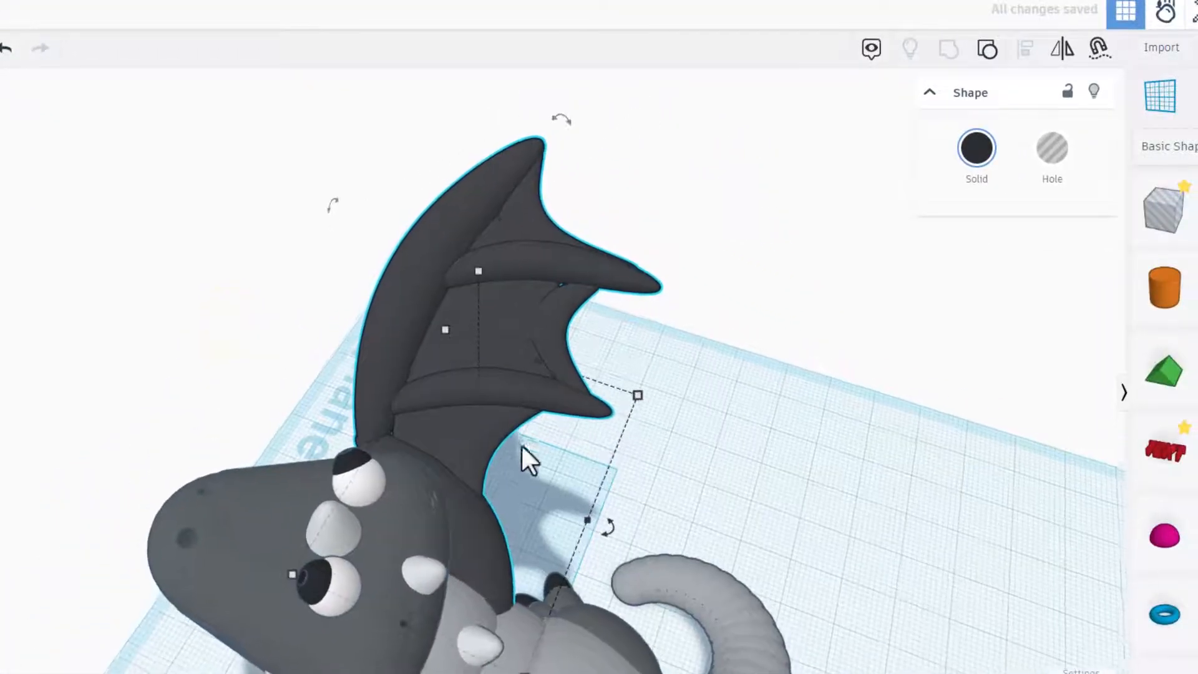
pyautogui.click(576, 527)
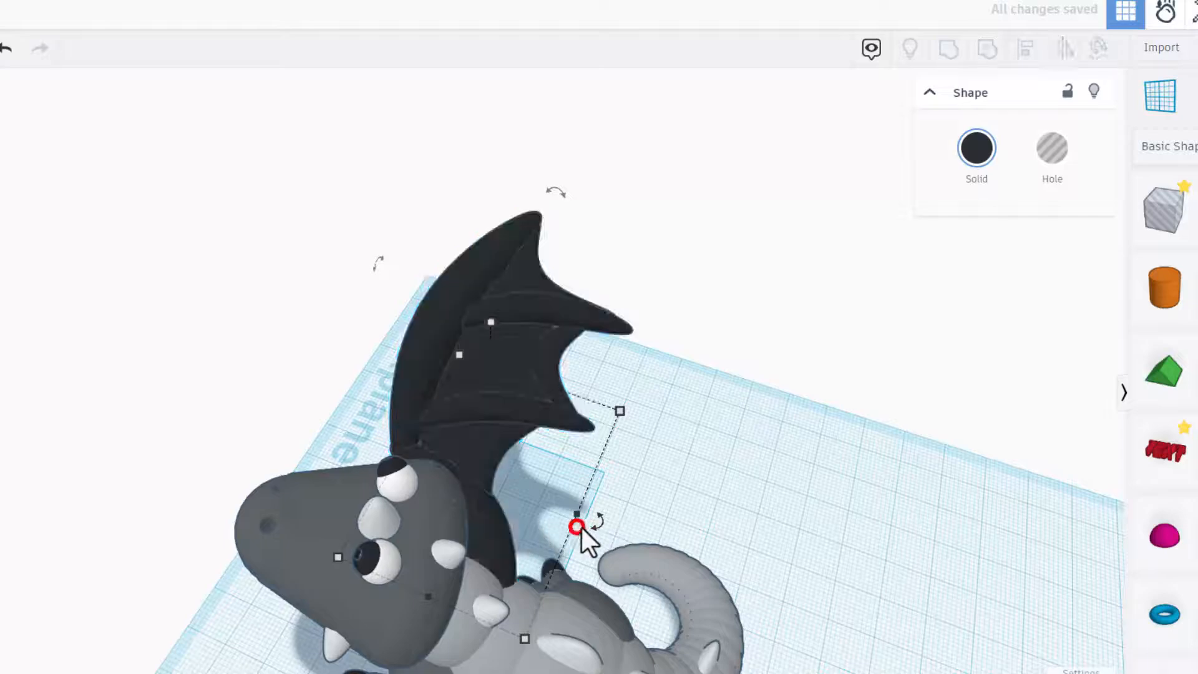
pyautogui.click(484, 553)
pyautogui.moveTo(597, 524); pyautogui.dragTo(643, 562)
pyautogui.moveTo(696, 667); pyautogui.dragTo(693, 665)
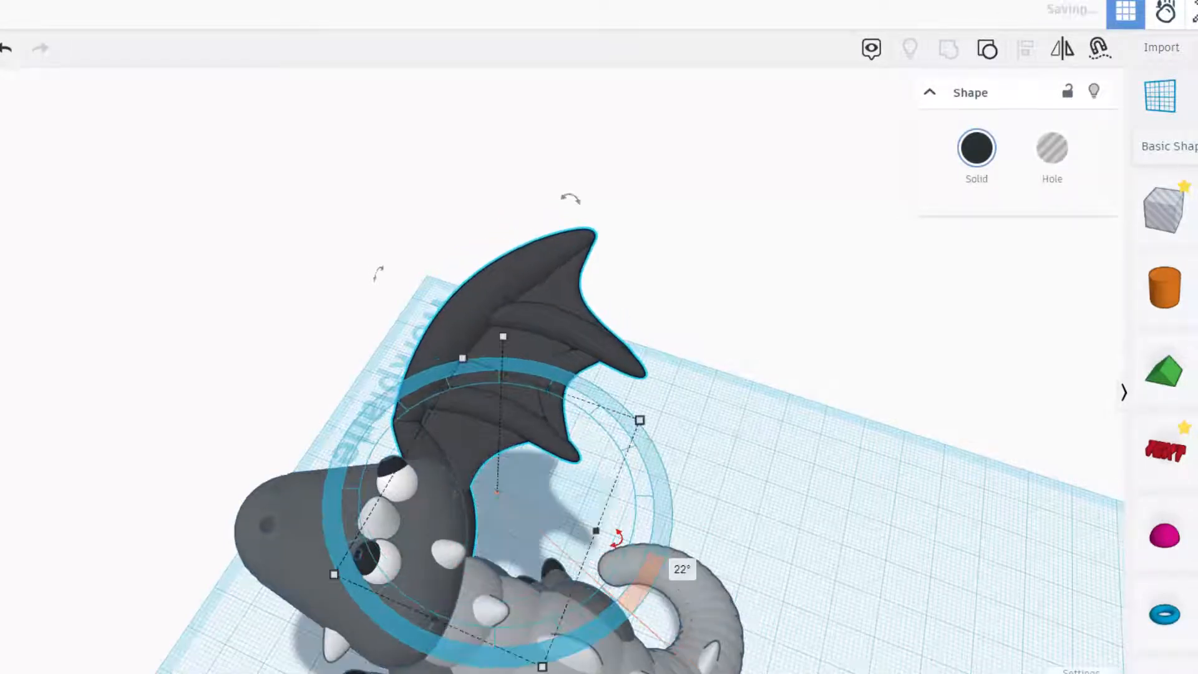
# Nudge the rotated wing along the dragon's body until its base meets the upper back.
pyautogui.press('Right')
pyautogui.press('Right')
pyautogui.press('Right')
pyautogui.press('Right')
pyautogui.press('Right')
pyautogui.press('Right')
pyautogui.press('Right')
pyautogui.press('Right')
pyautogui.press('Right')
pyautogui.press('Right')
pyautogui.press('Right')
pyautogui.press('Right')
pyautogui.press('Right')
pyautogui.press('Right')
pyautogui.press('Right')
pyautogui.press('Right')
pyautogui.press('Right')
# Duplicate the wing, shift the copy toward the dragon's other side and mirror it sideways.
pyautogui.hotkey('ctrl', 'd')
pyautogui.moveTo(690, 667); pyautogui.dragTo(348, 499, button='right')
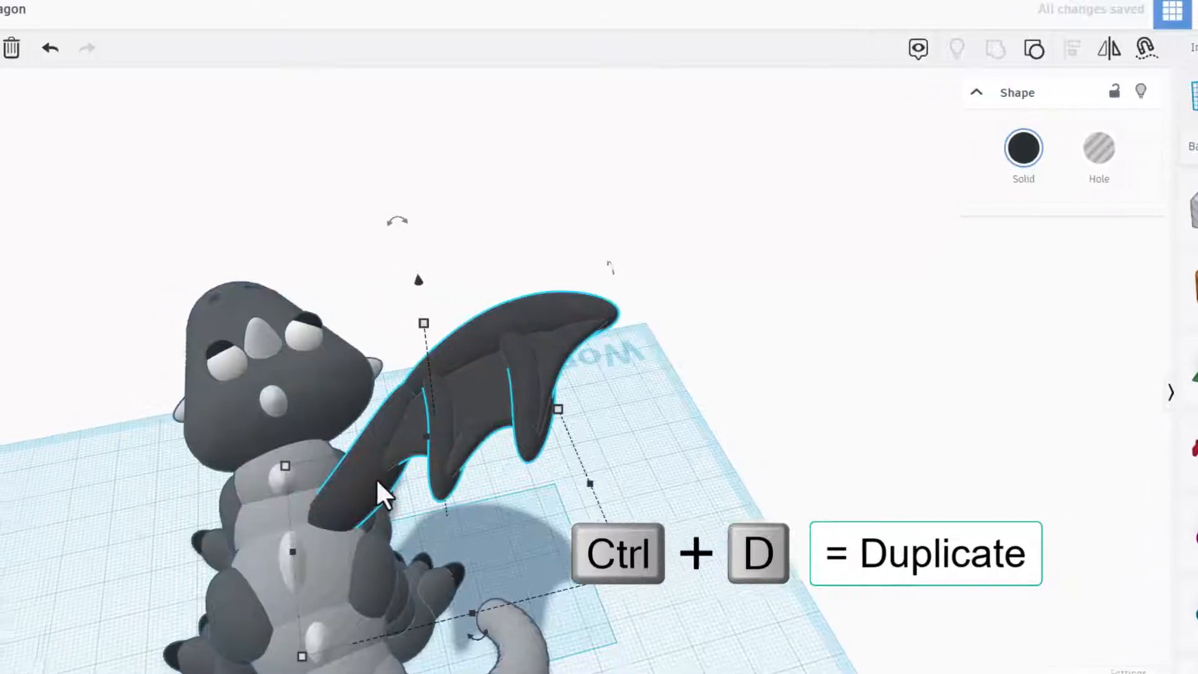
pyautogui.hotkey('shift', 'Left')
pyautogui.hotkey('shift', 'Left')
pyautogui.hotkey('shift', 'Left')
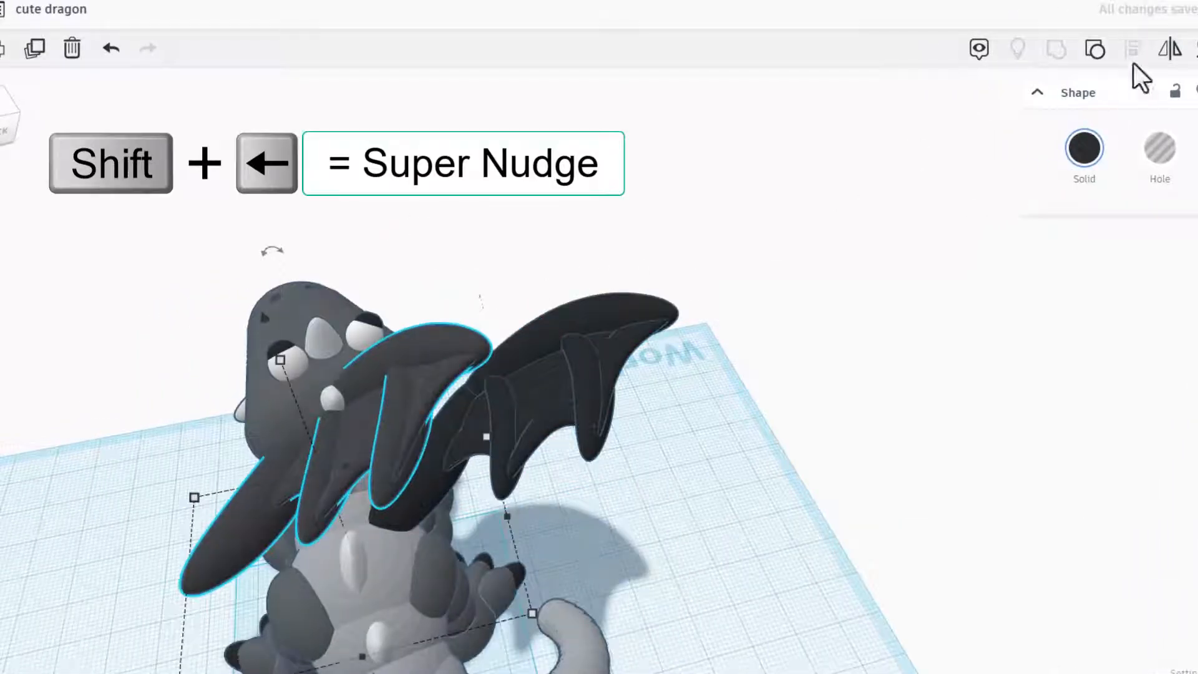
pyautogui.click(1170, 48)
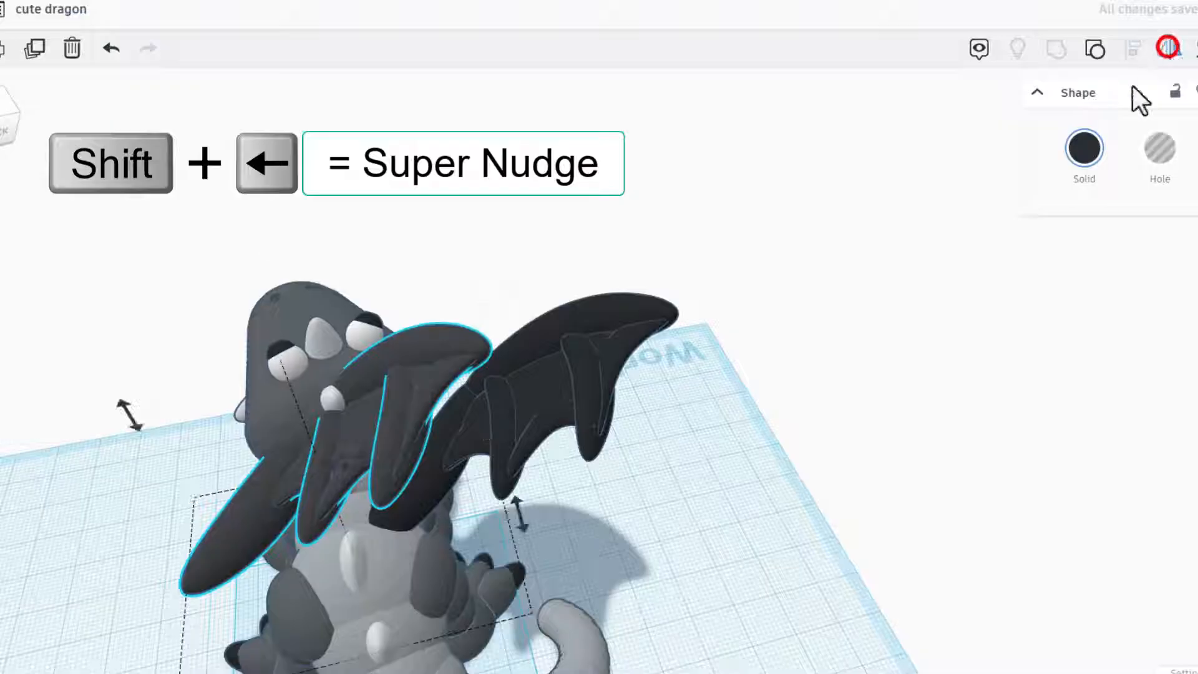
pyautogui.click(351, 456)
pyautogui.click(577, 603)
pyautogui.click(315, 449)
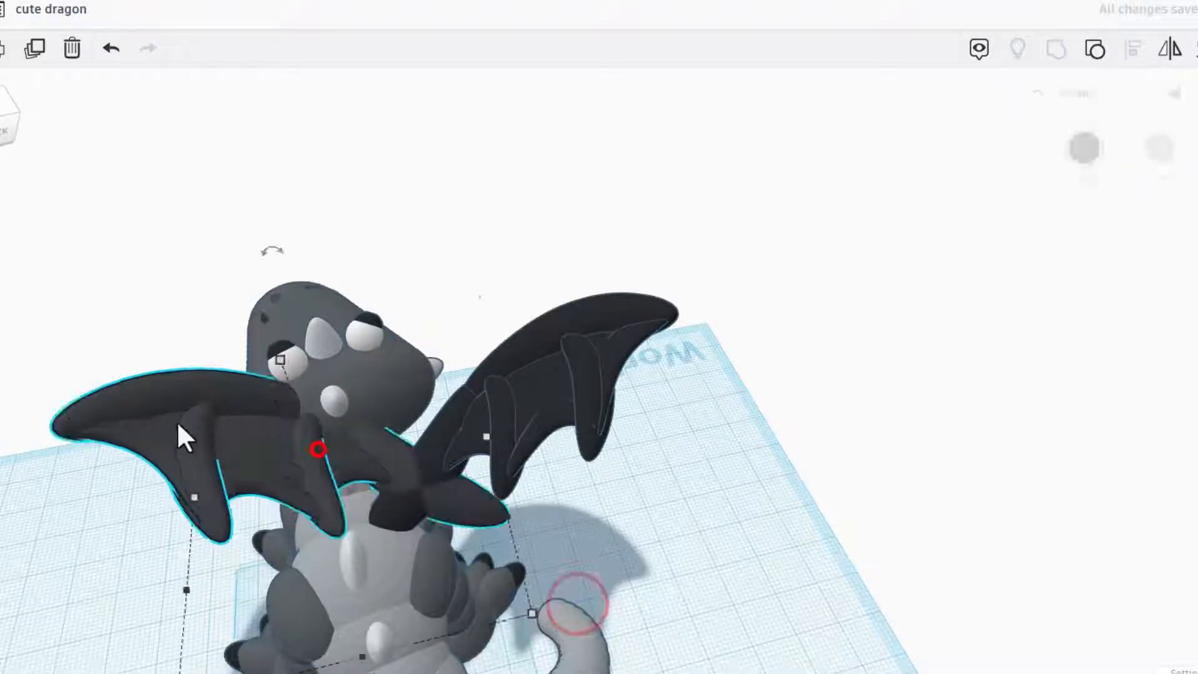
# Move the mirrored wing outward until its base attaches to the opposite side of the dragon's back.
pyautogui.hotkey('shift', 'Left')
pyautogui.hotkey('shift', 'Left')
pyautogui.hotkey('shift', 'Left')
pyautogui.hotkey('shift', 'Left')
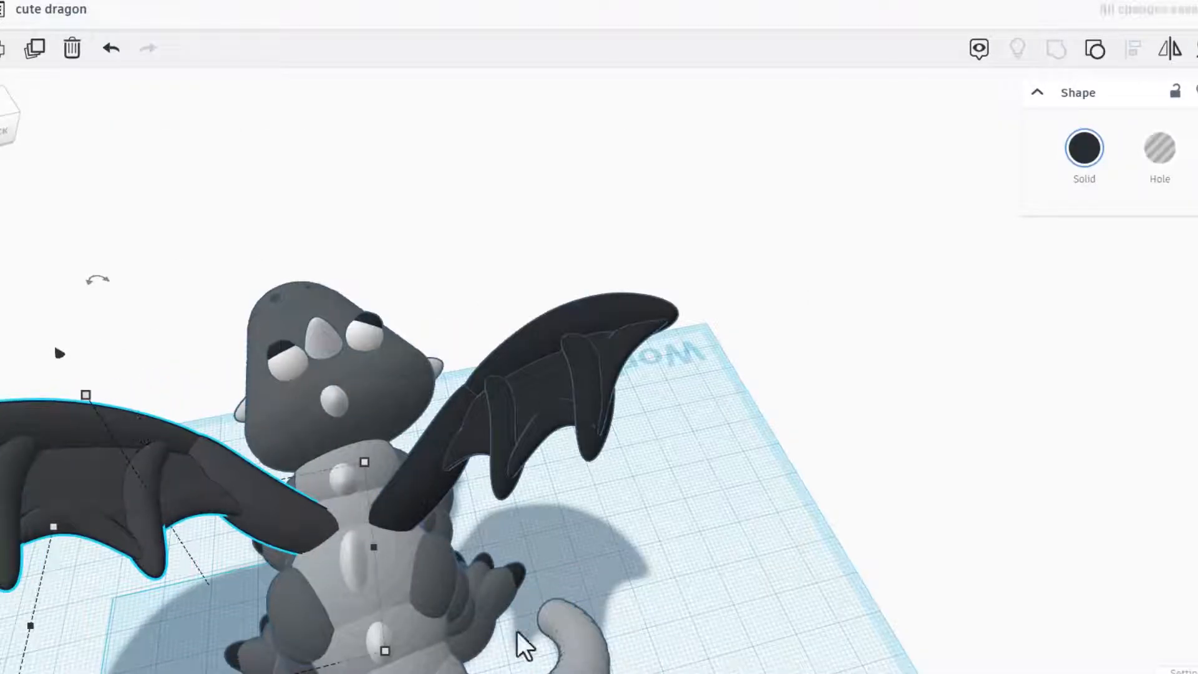
pyautogui.moveTo(802, 479); pyautogui.dragTo(0, 281, button='right')
pyautogui.moveTo(913, 478)
pyautogui.mouseDown(button='right')
pyautogui.moveTo(867, 480)
pyautogui.moveTo(841, 544)
pyautogui.moveTo(805, 521)
pyautogui.moveTo(581, 527)
pyautogui.moveTo(420, 607)
pyautogui.moveTo(721, 570)
pyautogui.moveTo(690, 562)
pyautogui.mouseUp(button='right')
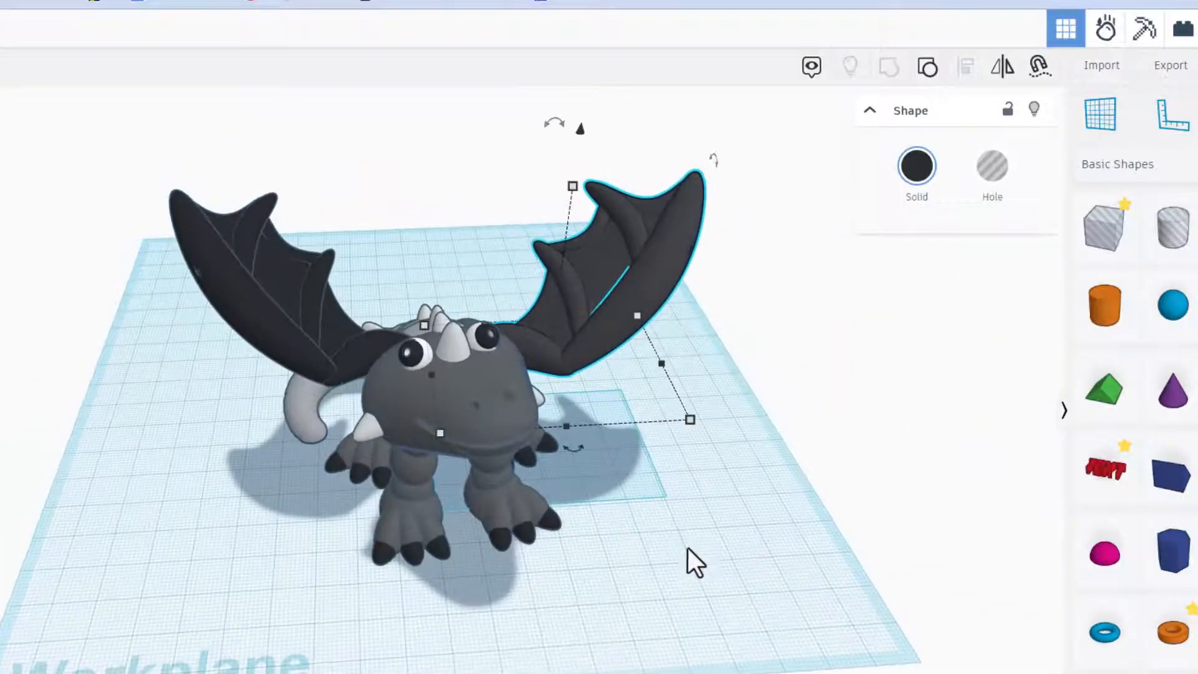
pyautogui.click(703, 584)
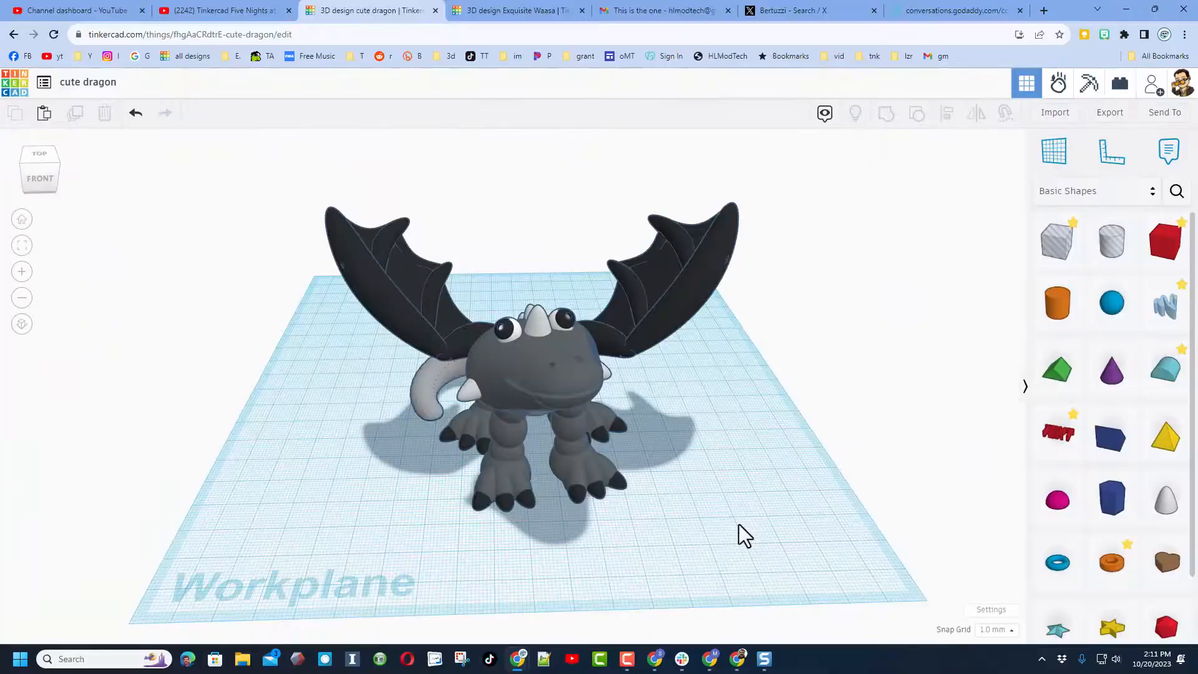
# Change the workspace background to light purple and hide the grid.
pyautogui.moveTo(739, 524); pyautogui.dragTo(661, 519, button='right')
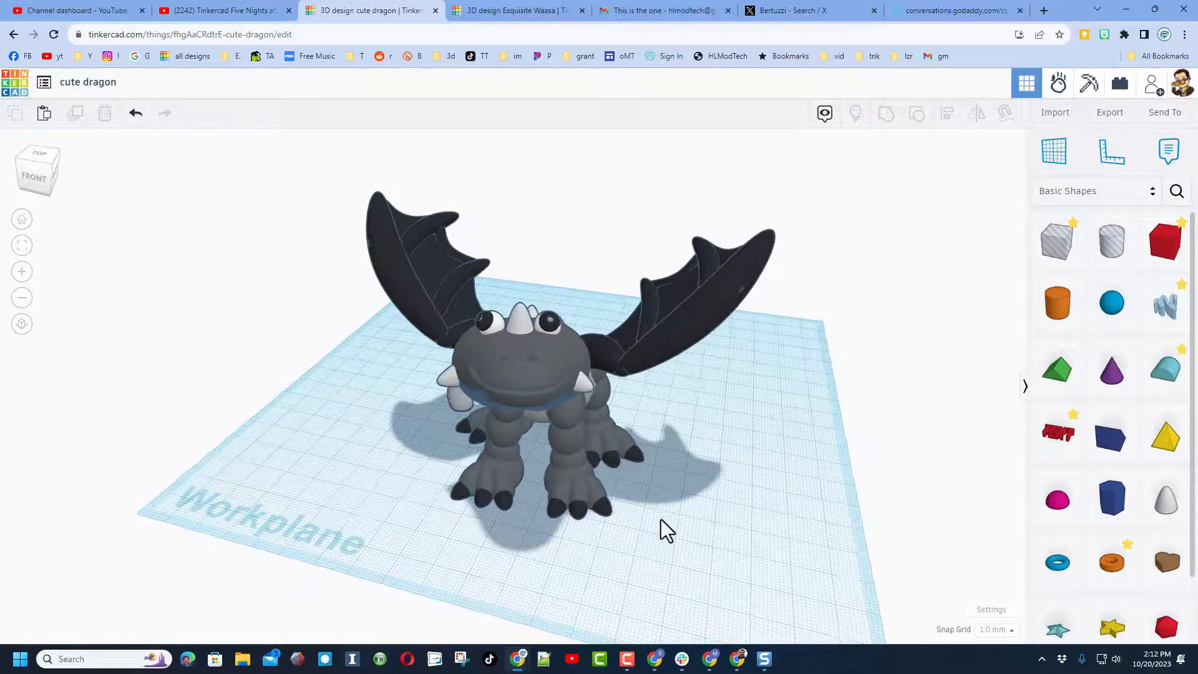
pyautogui.moveTo(826, 541); pyautogui.dragTo(697, 510, button='right')
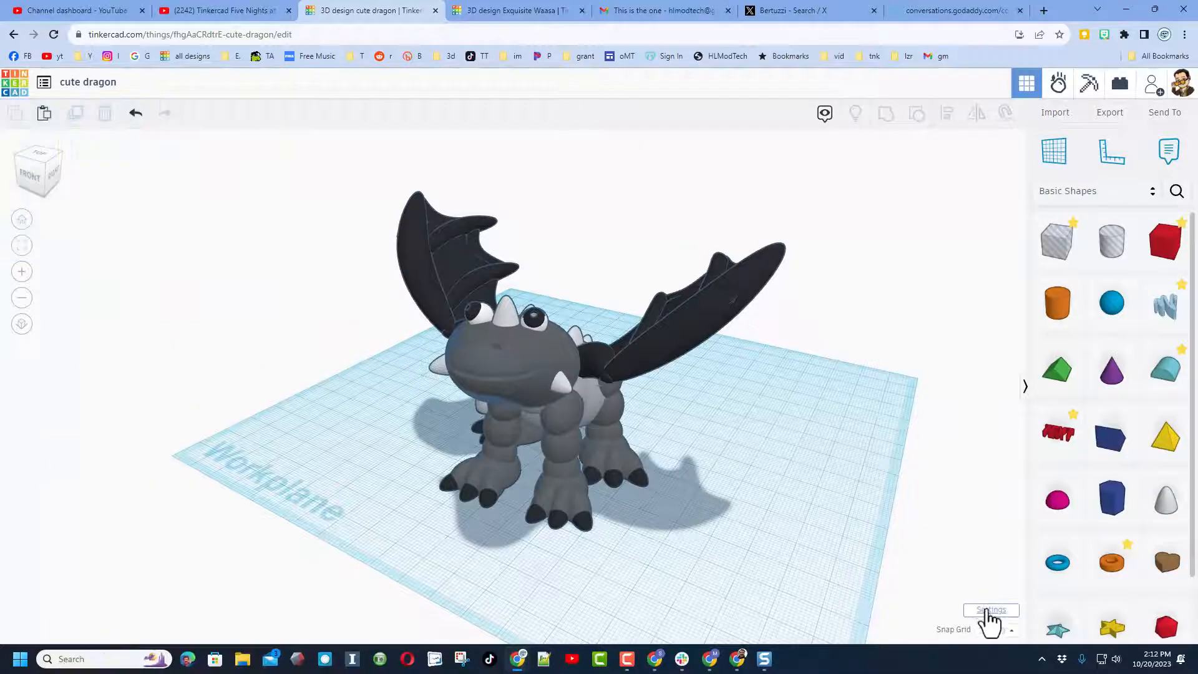
pyautogui.click(990, 611)
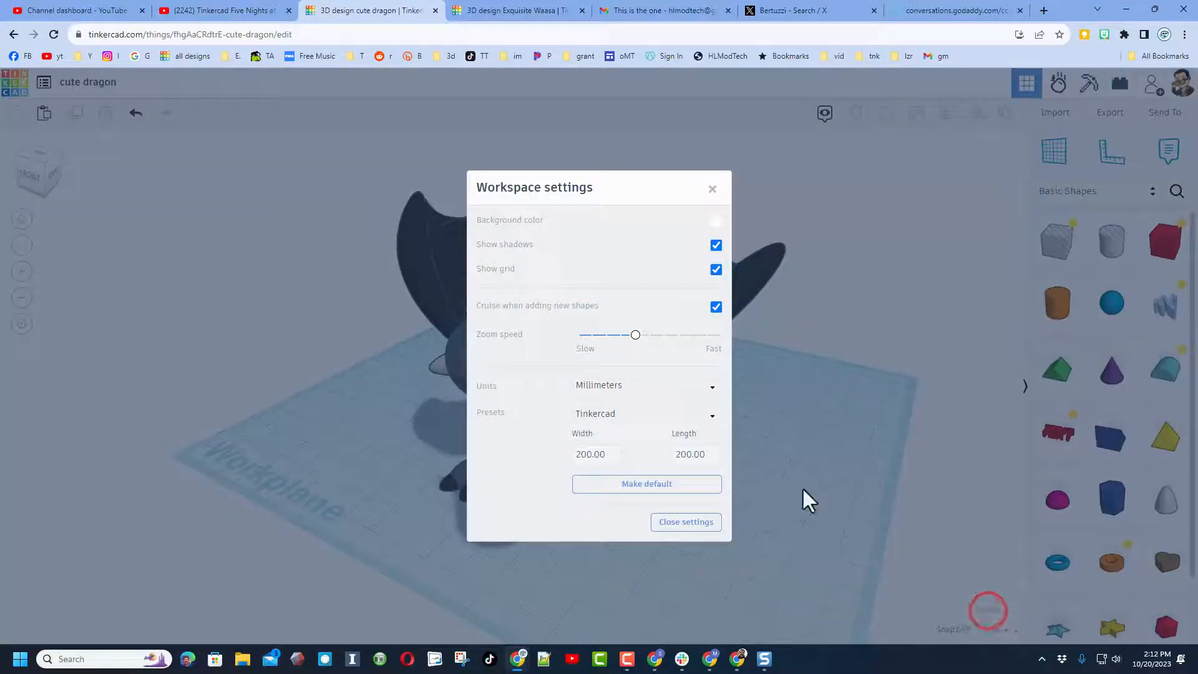
pyautogui.click(715, 222)
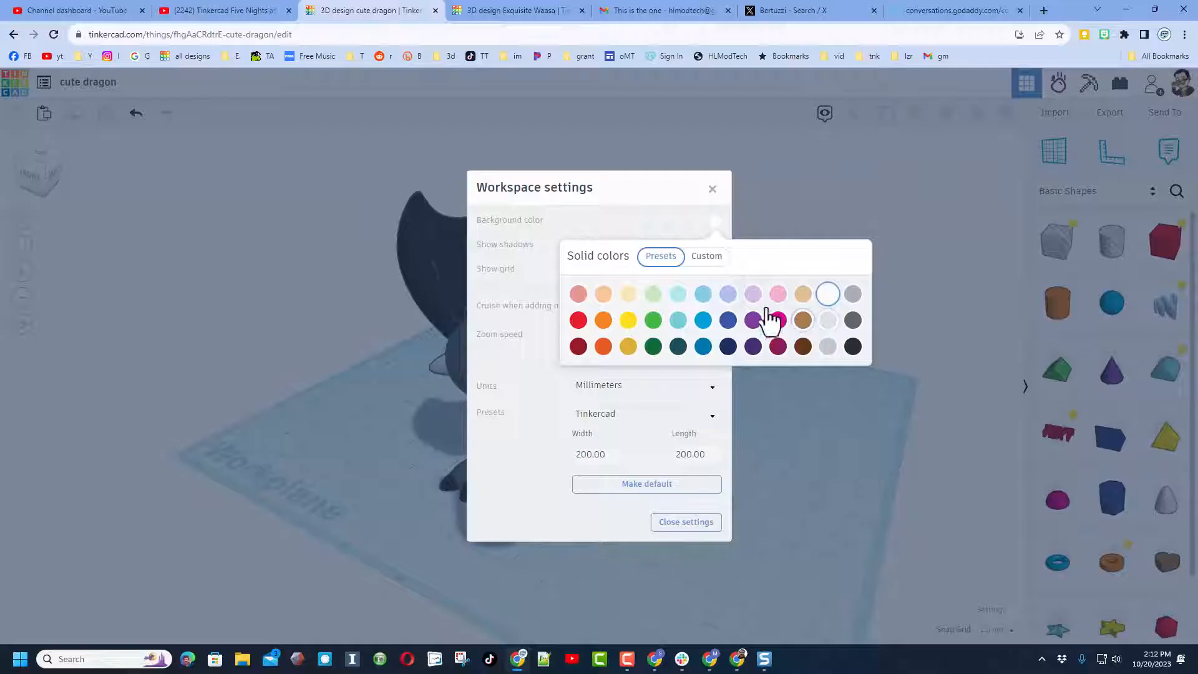
pyautogui.click(634, 193)
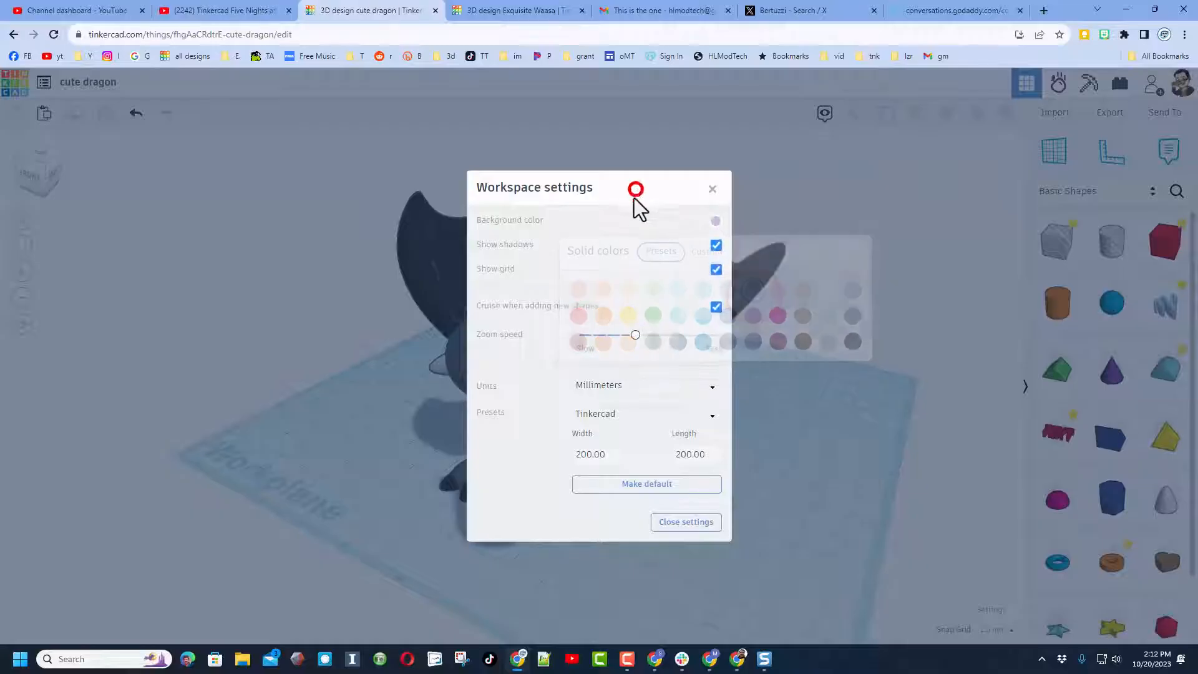
pyautogui.click(716, 272)
pyautogui.click(834, 380)
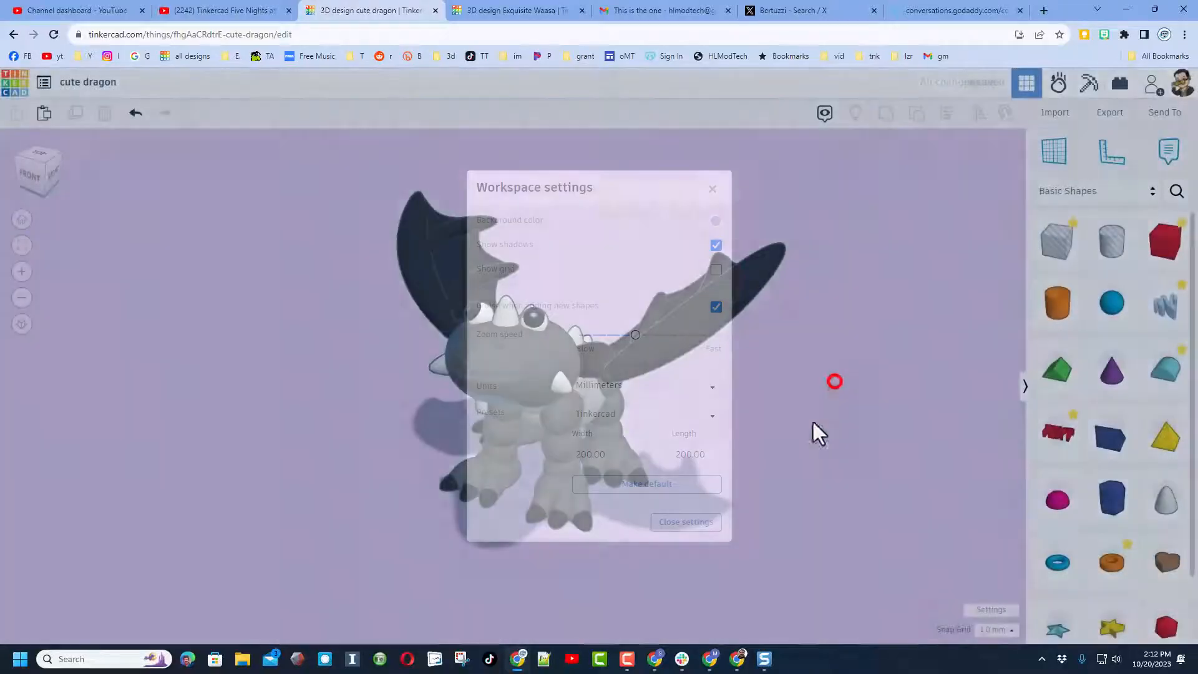
pyautogui.moveTo(794, 462); pyautogui.dragTo(844, 458, button='right')
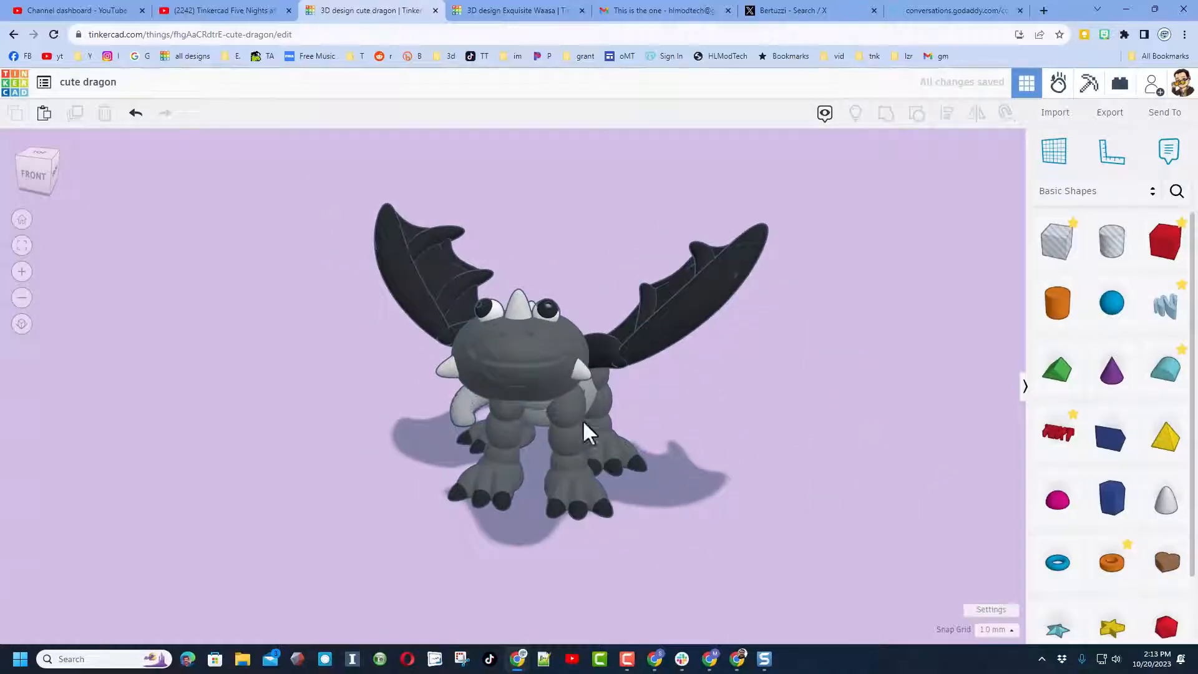
# Return to the designs dashboard and open the properties of the cute dragon Tutorial design.
pyautogui.click(15, 92)
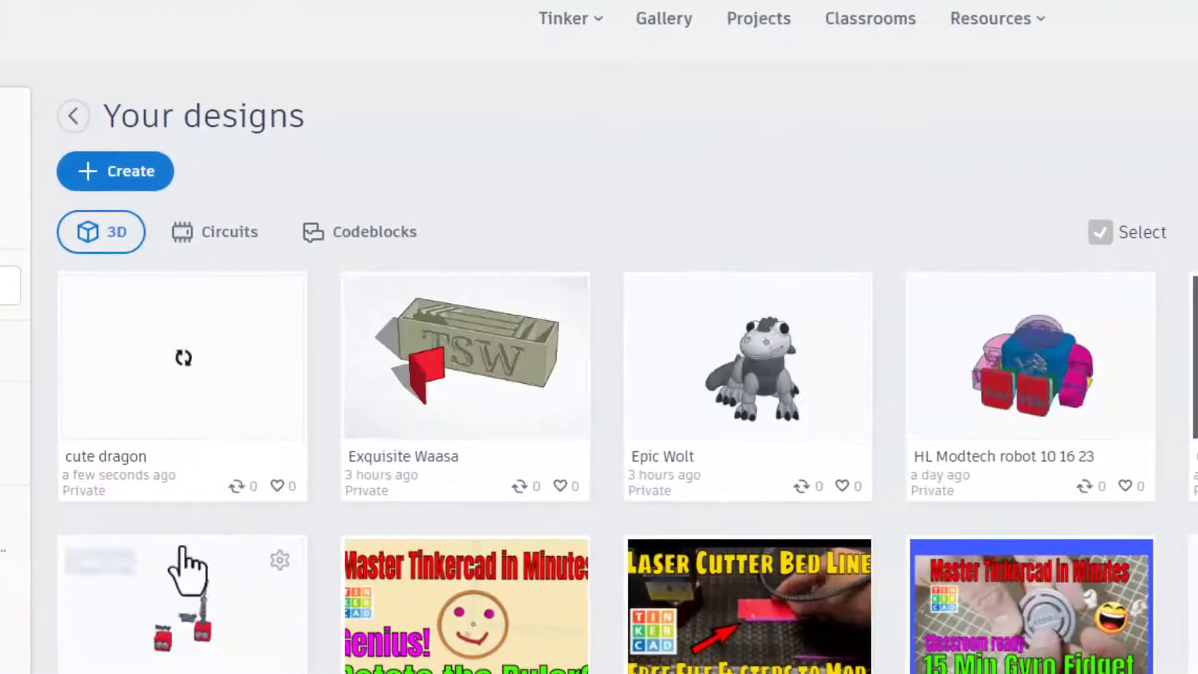
pyautogui.click(278, 299)
pyautogui.click(265, 302)
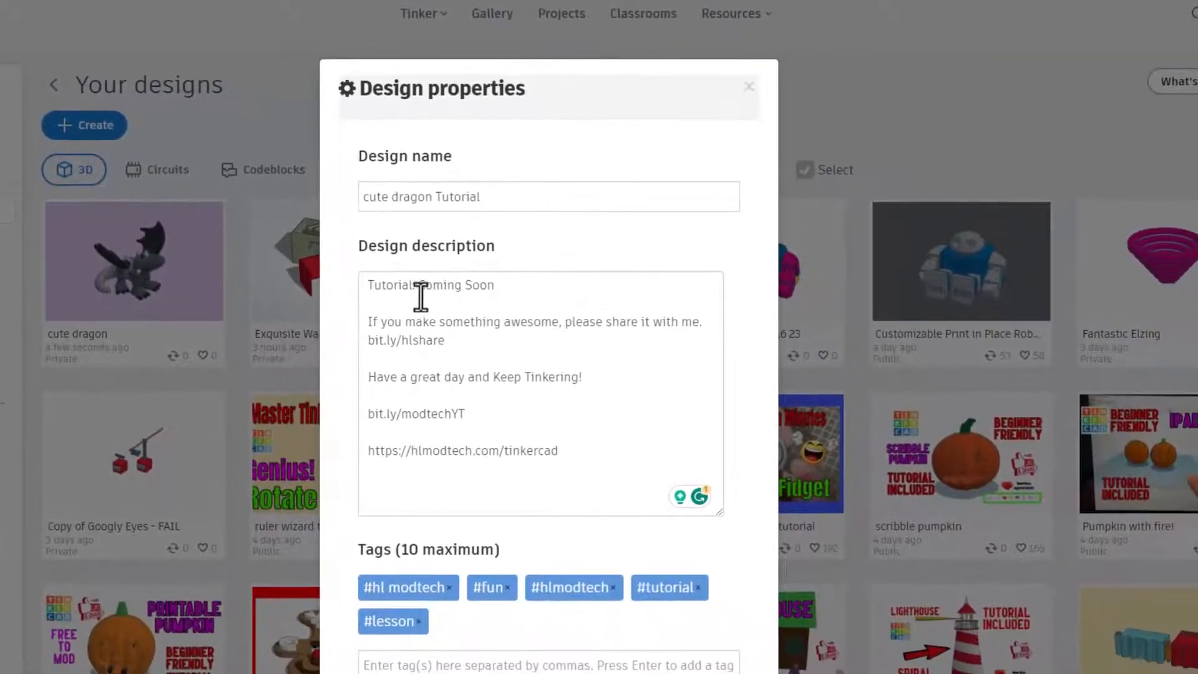
# Add the tags dragon and cute dragon to the cute dragon Tutorial design.
pyautogui.scroll(-3, 553, 365)
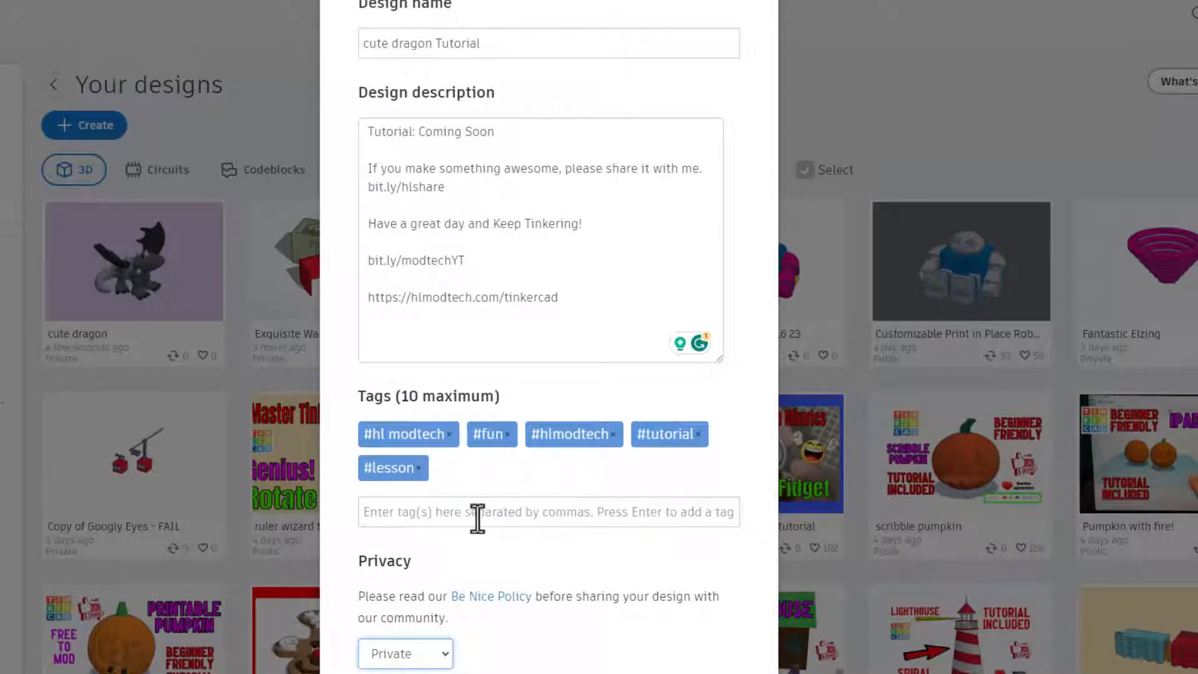
pyautogui.click(477, 518)
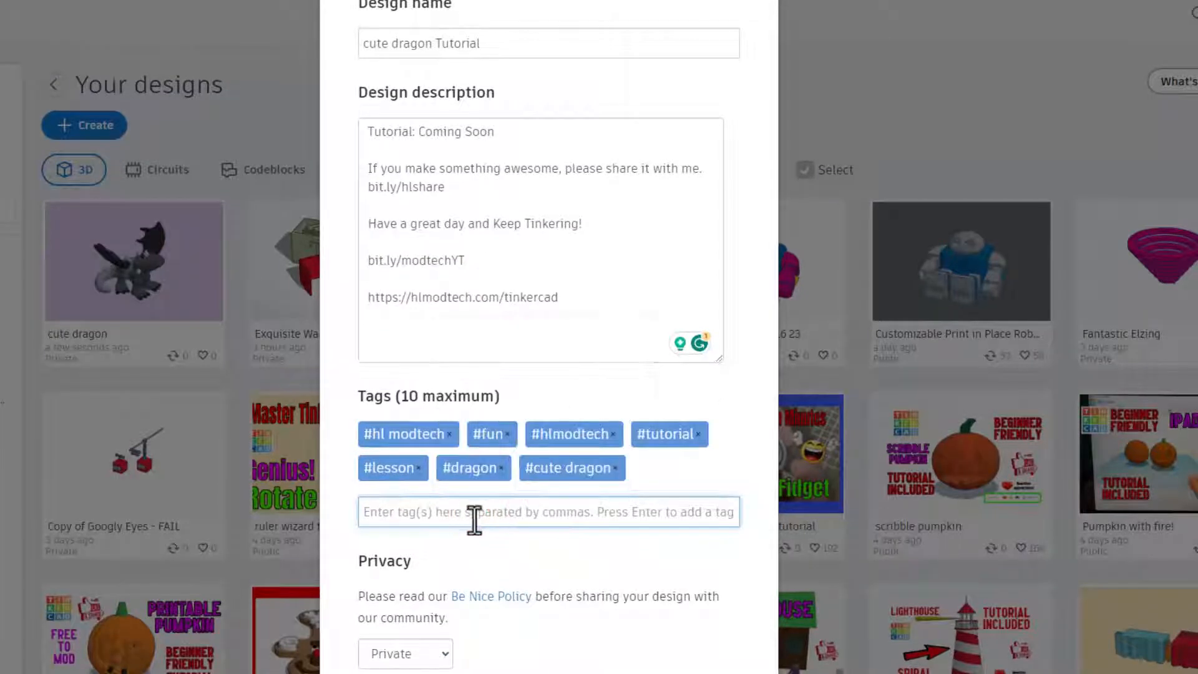
# Add the tag hlmt23 to the design as a demonstration and remove it again.
pyautogui.click(462, 516)
pyautogui.write('hlmt23')
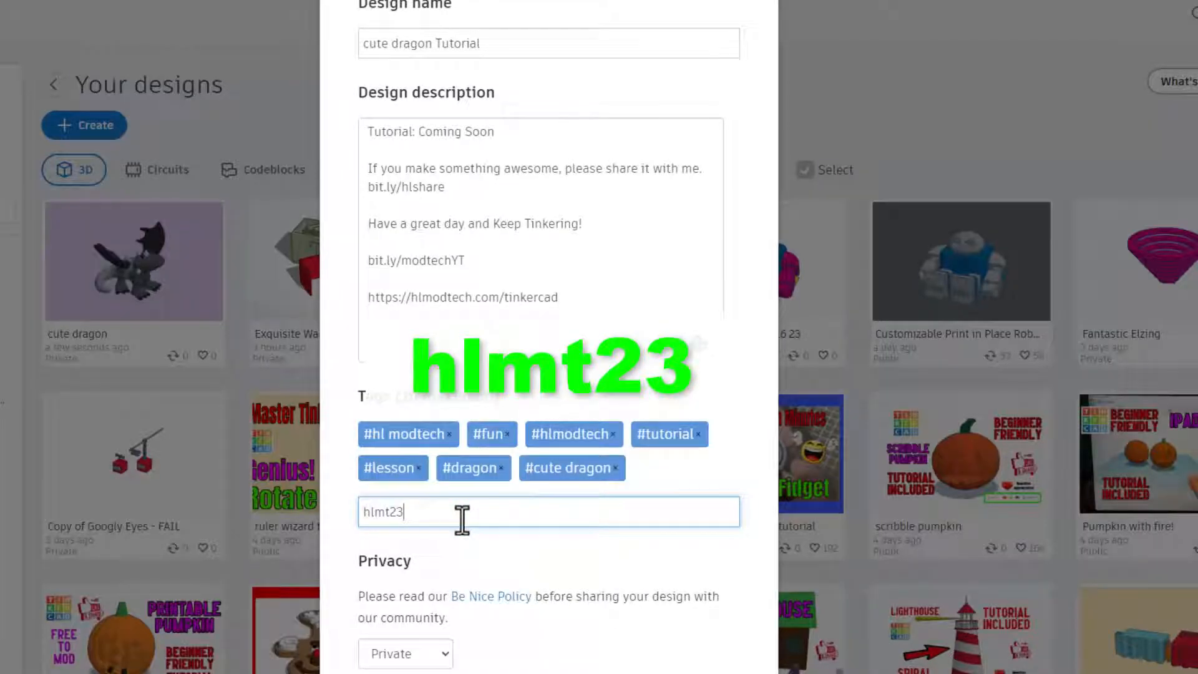
pyautogui.press('Return')
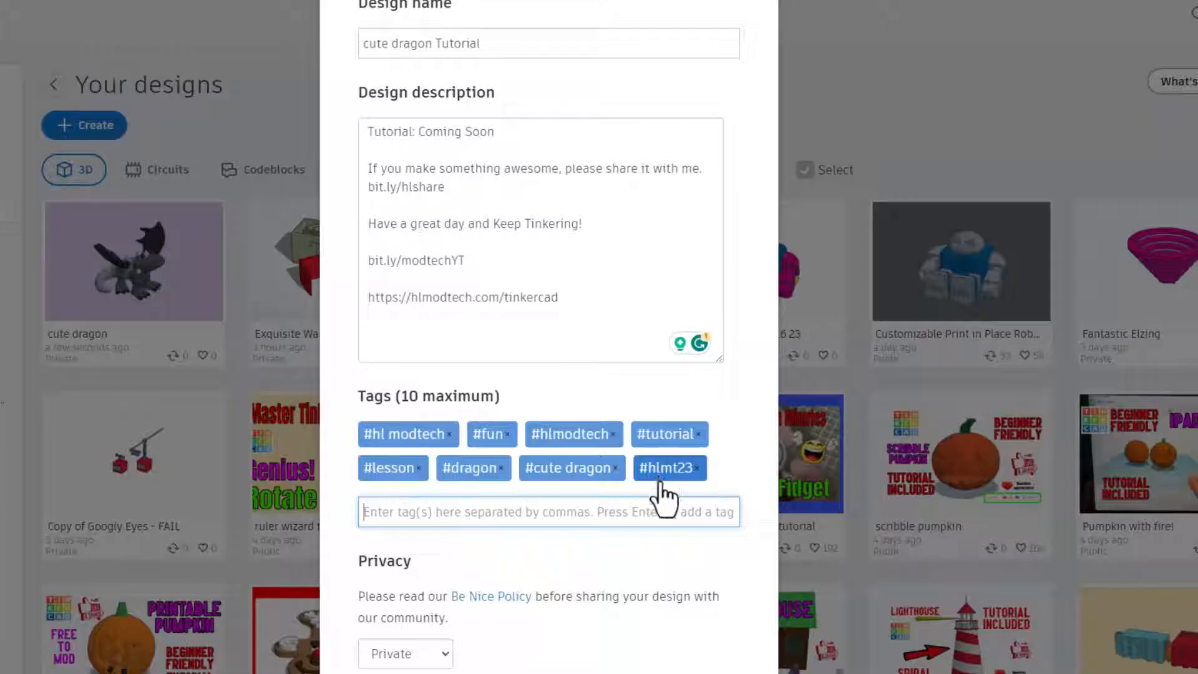
pyautogui.click(697, 468)
# Set the design's privacy to Public.
pyautogui.scroll(-4, 688, 477)
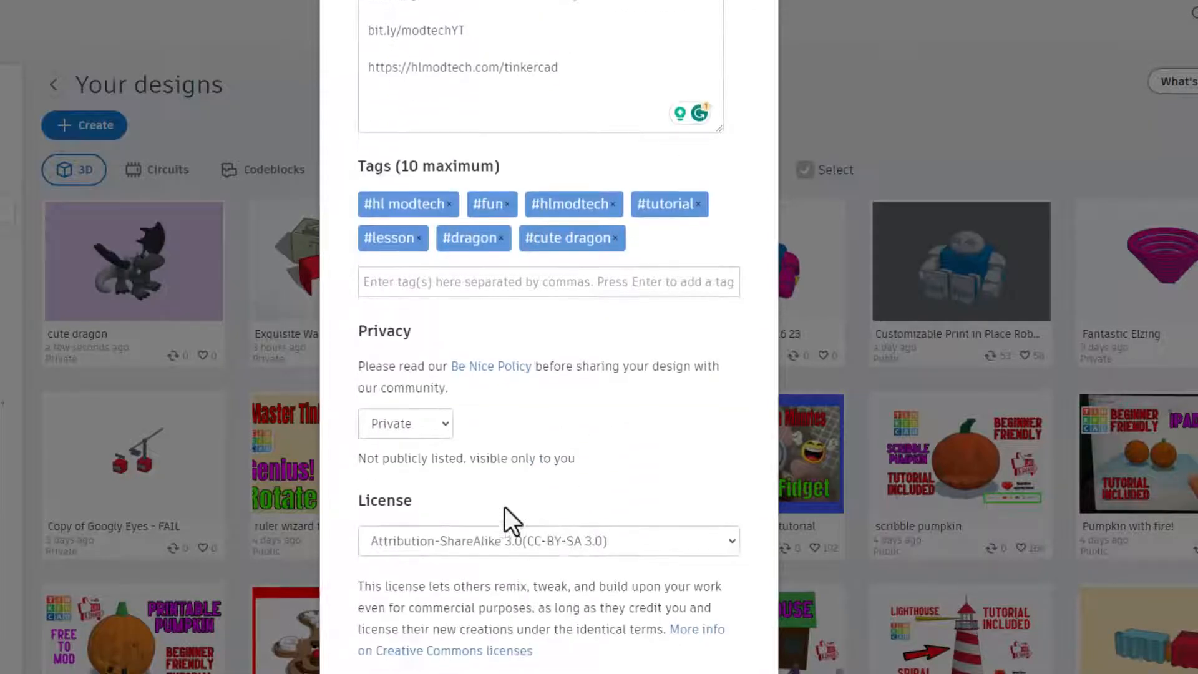
pyautogui.click(419, 435)
pyautogui.click(402, 483)
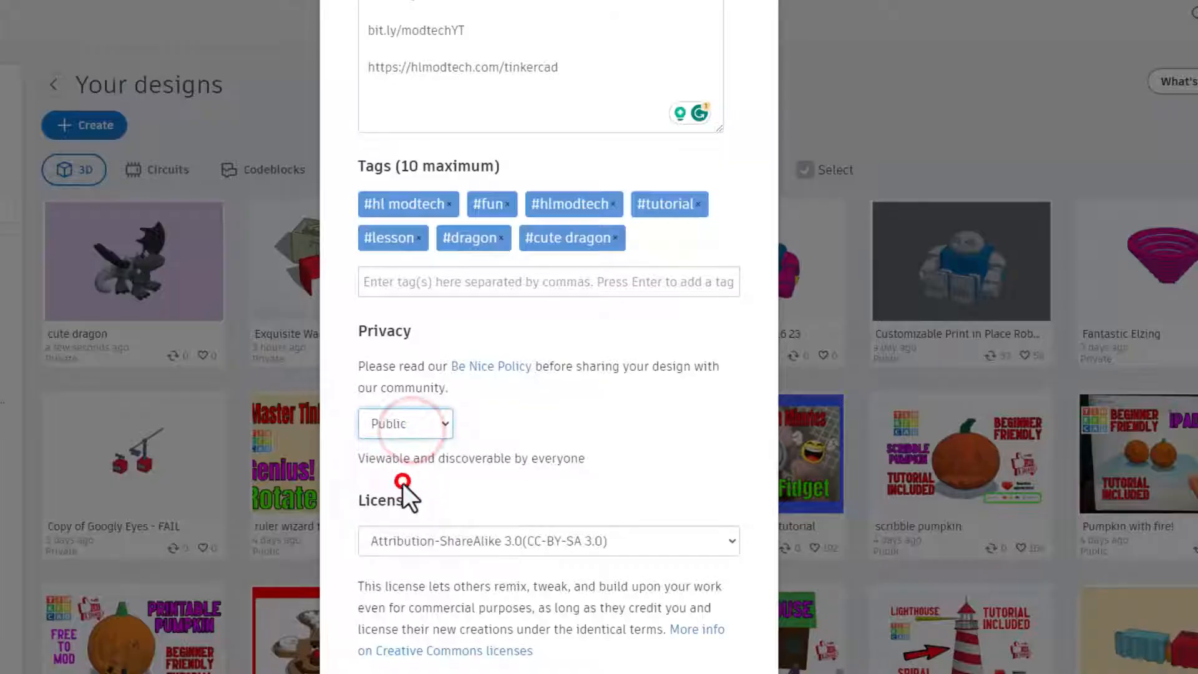
pyautogui.click(487, 485)
# Set the design's license to Attribution-NoDerivs 3.0 (CC-BY-ND 3.0) and save the property changes.
pyautogui.scroll(-3, 487, 485)
pyautogui.click(477, 395)
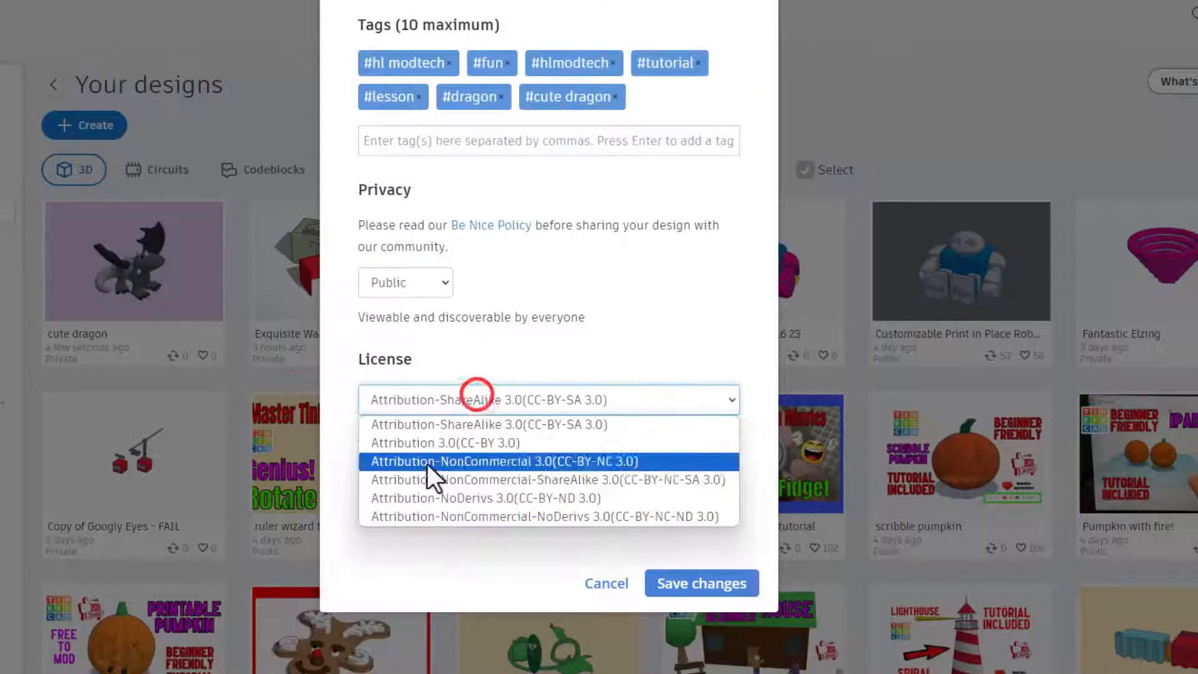
pyautogui.click(465, 499)
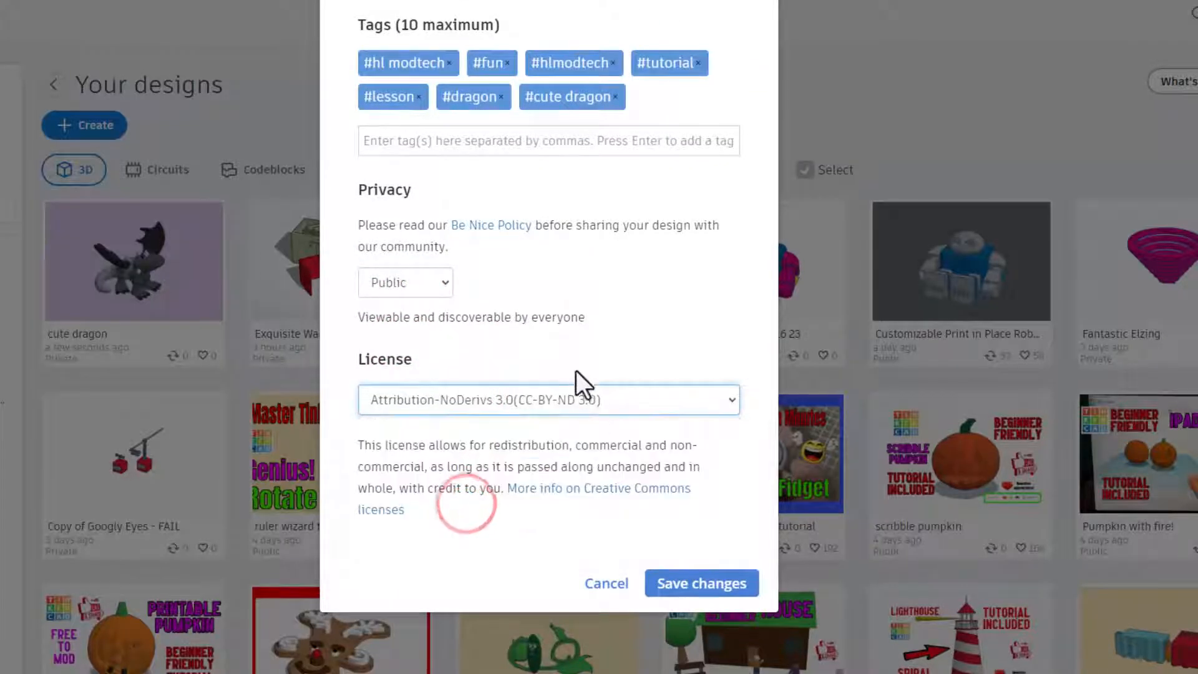
pyautogui.scroll(10, 573, 372)
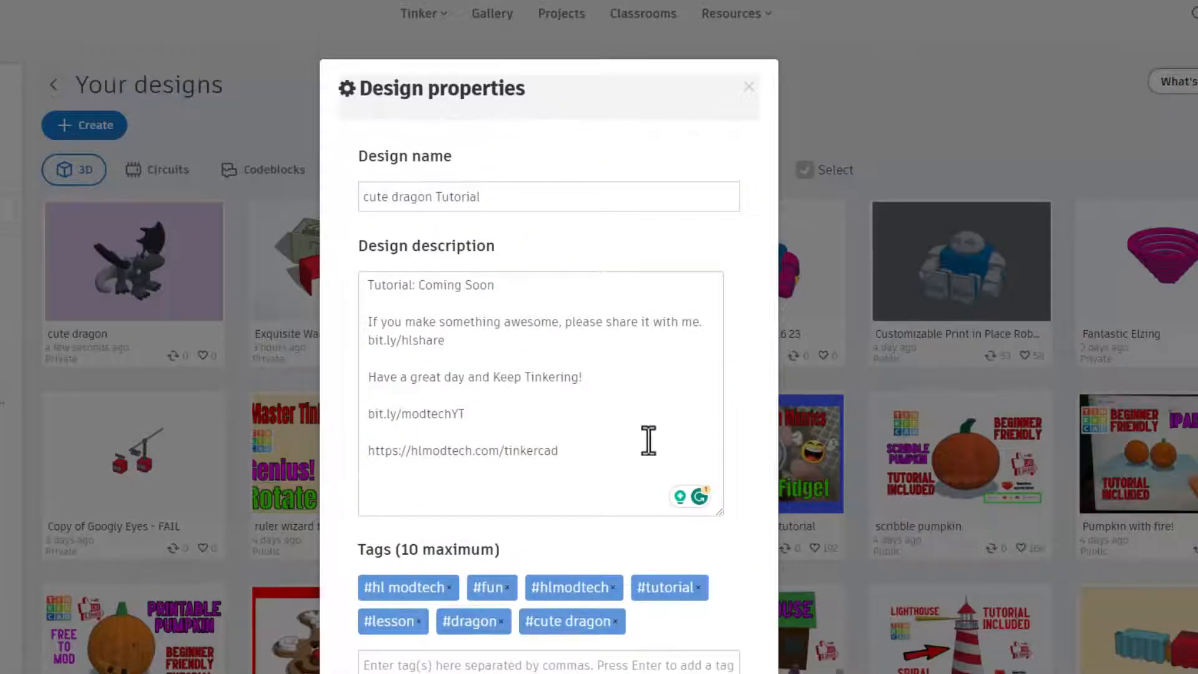
pyautogui.scroll(-8, 648, 440)
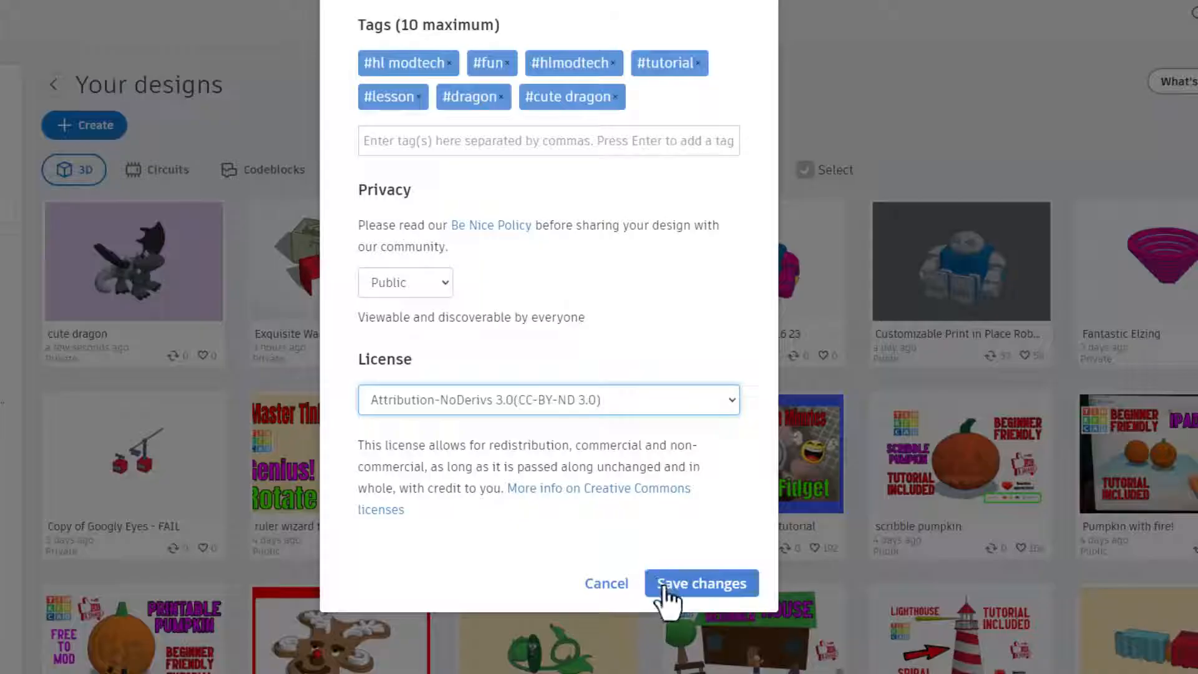
pyautogui.click(664, 584)
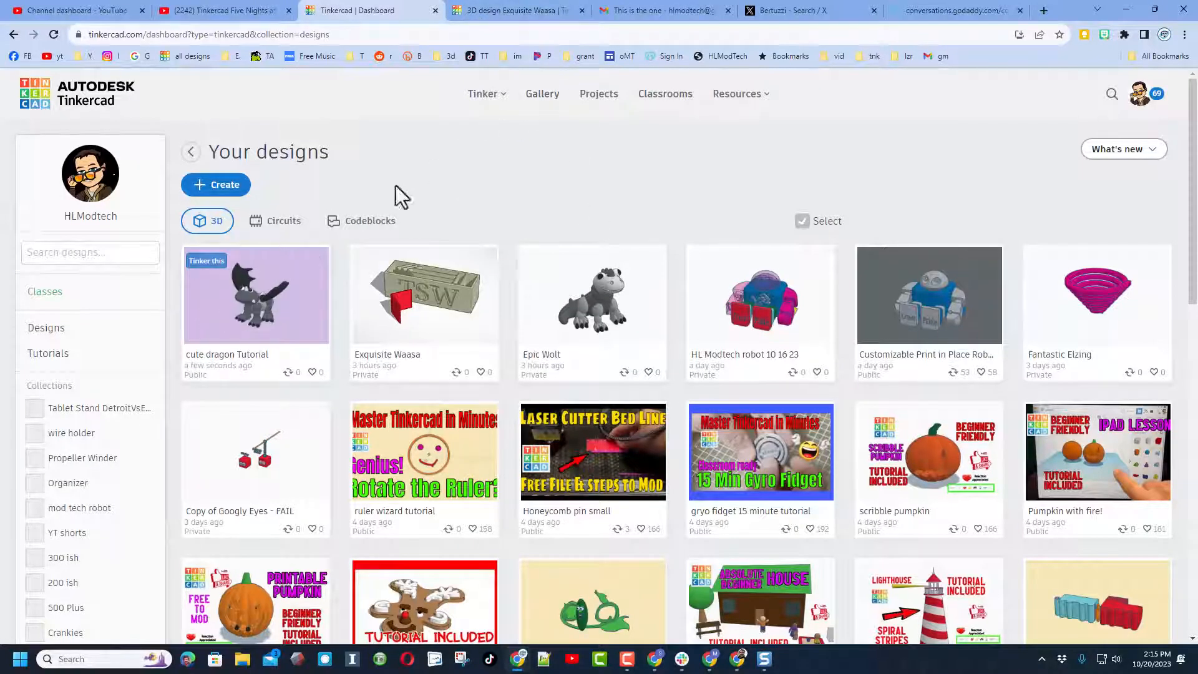
# Open the community gallery, view the Customizable Print in Place Robot design and close its page.
pyautogui.click(537, 100)
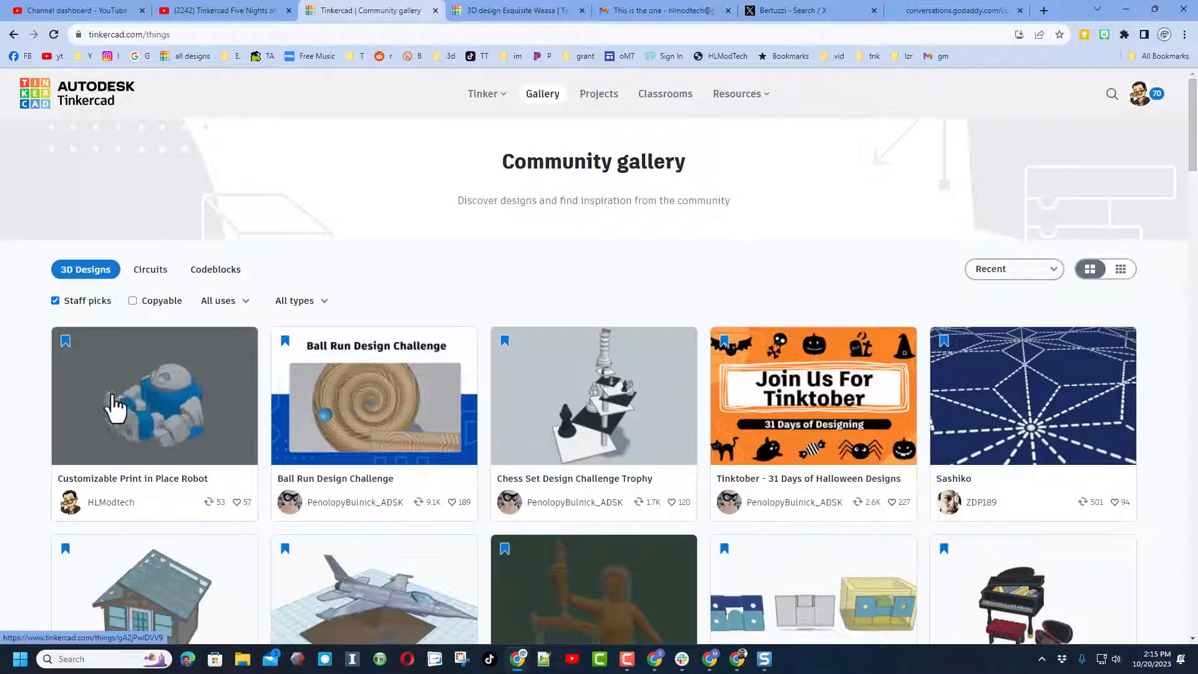
pyautogui.click(157, 409)
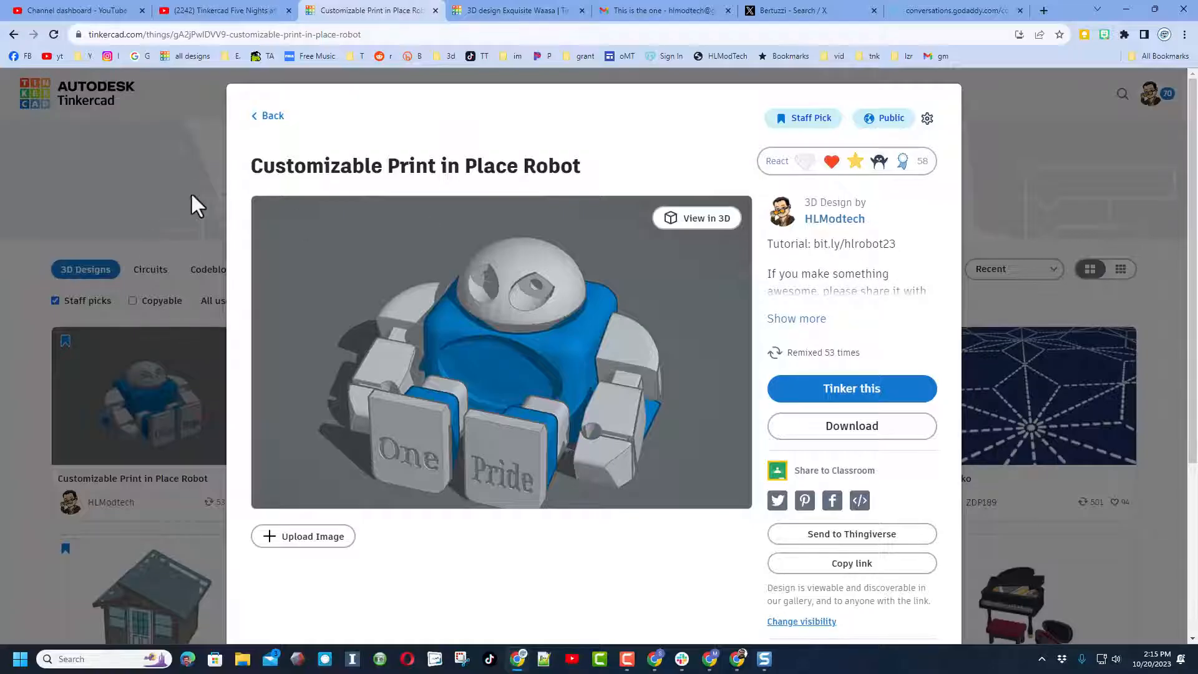
pyautogui.click(200, 166)
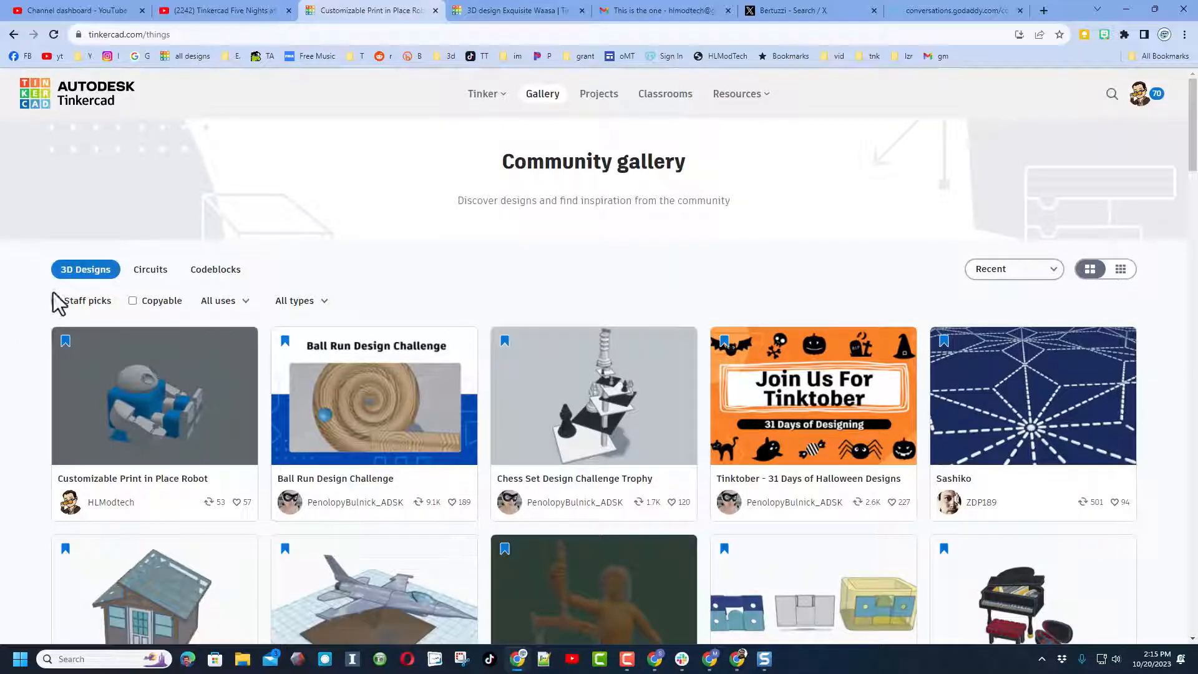
# Turn off the Staff picks filter in the gallery and give the Incredible Amberis design an "Awesome, A+" reaction.
pyautogui.click(55, 301)
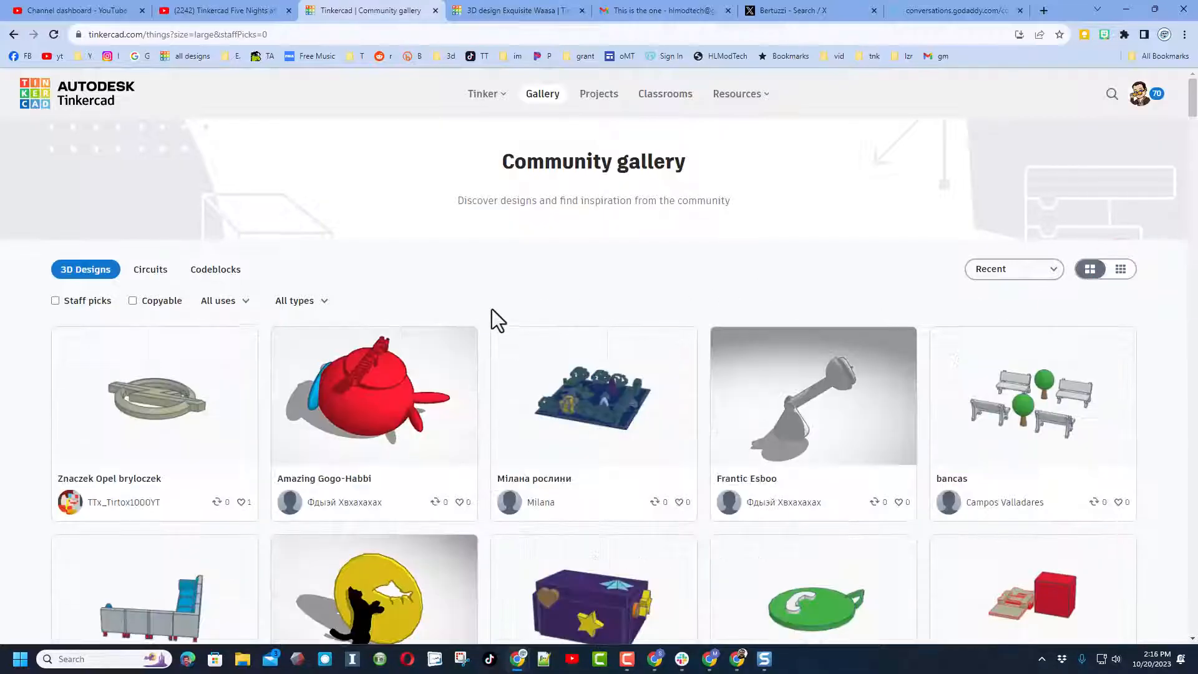
pyautogui.scroll(-1, 492, 312)
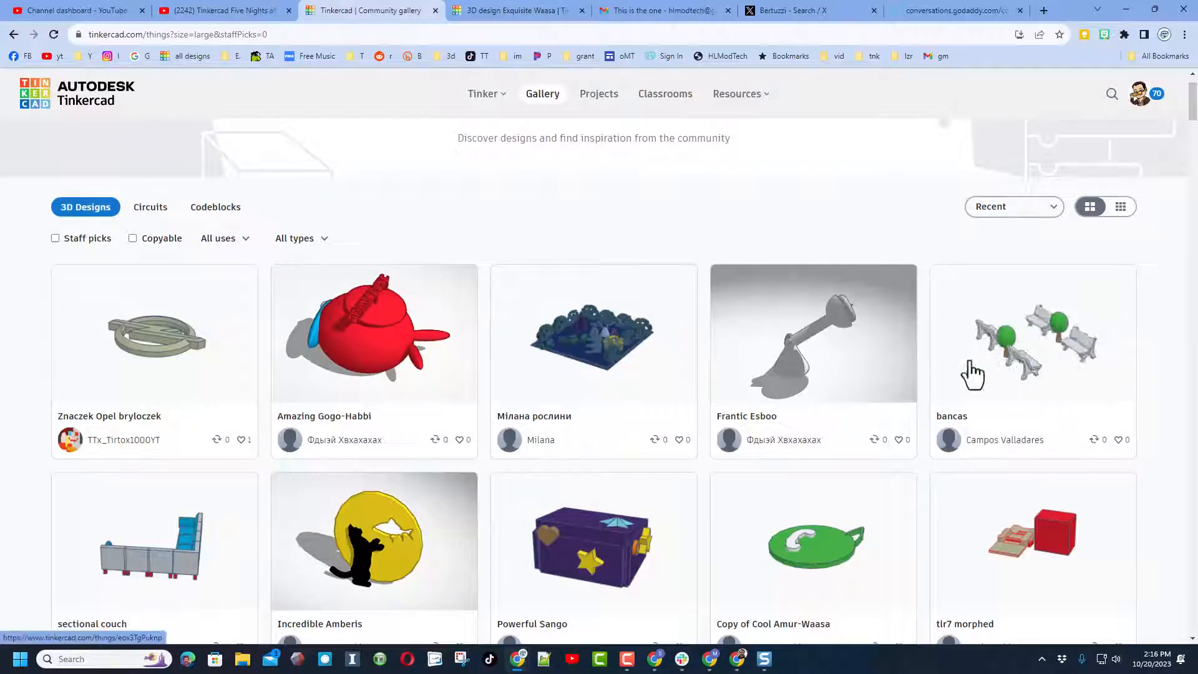
pyautogui.scroll(-1, 392, 396)
pyautogui.scroll(-1, 392, 396)
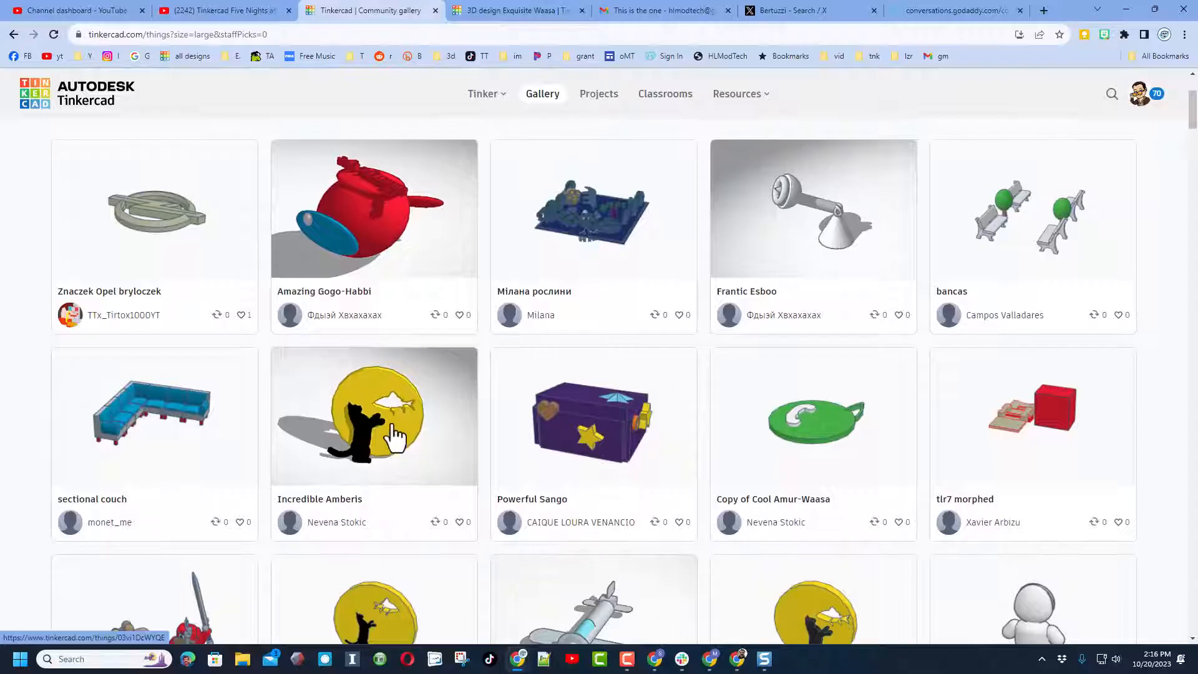
pyautogui.click(396, 421)
pyautogui.click(882, 164)
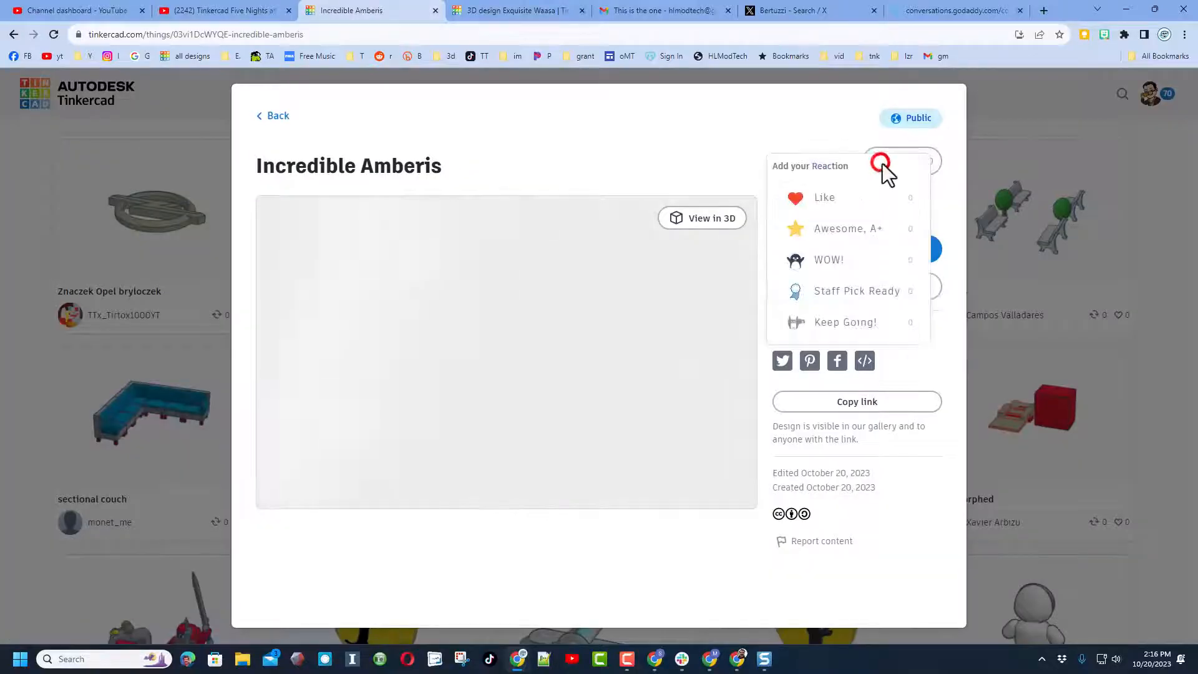
pyautogui.click(878, 229)
pyautogui.click(978, 86)
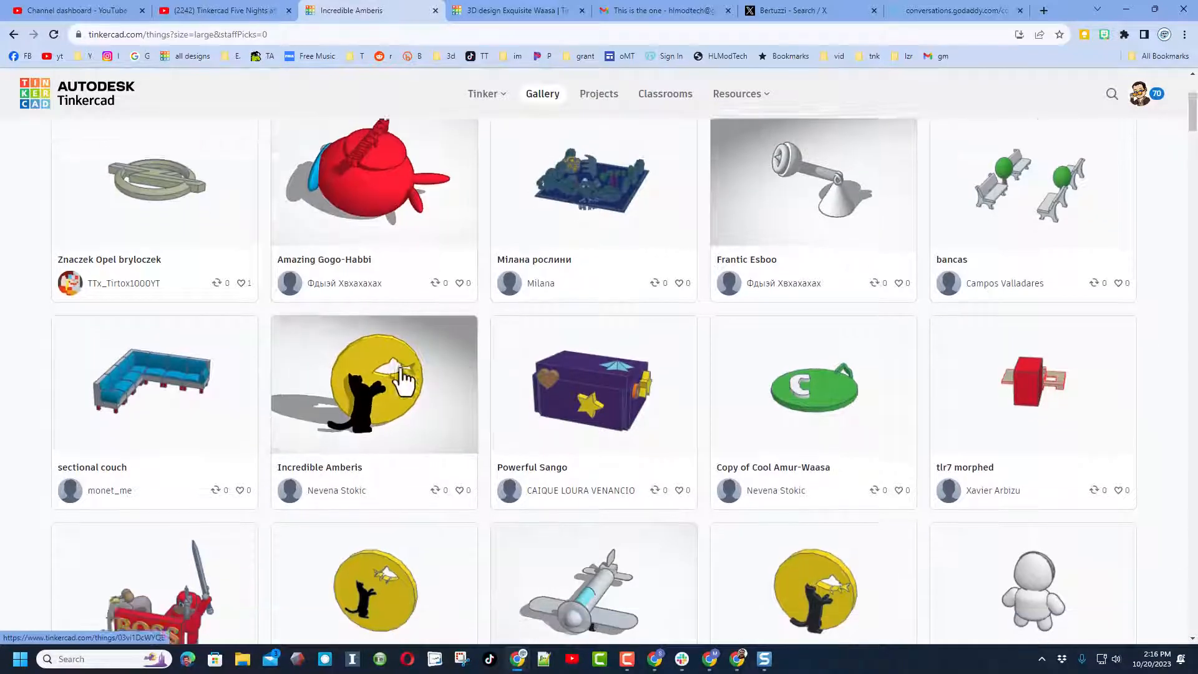
# Open the DA BOSS design from the gallery and give it an "Awesome, A+" reaction.
pyautogui.scroll(-3, 401, 380)
pyautogui.click(185, 449)
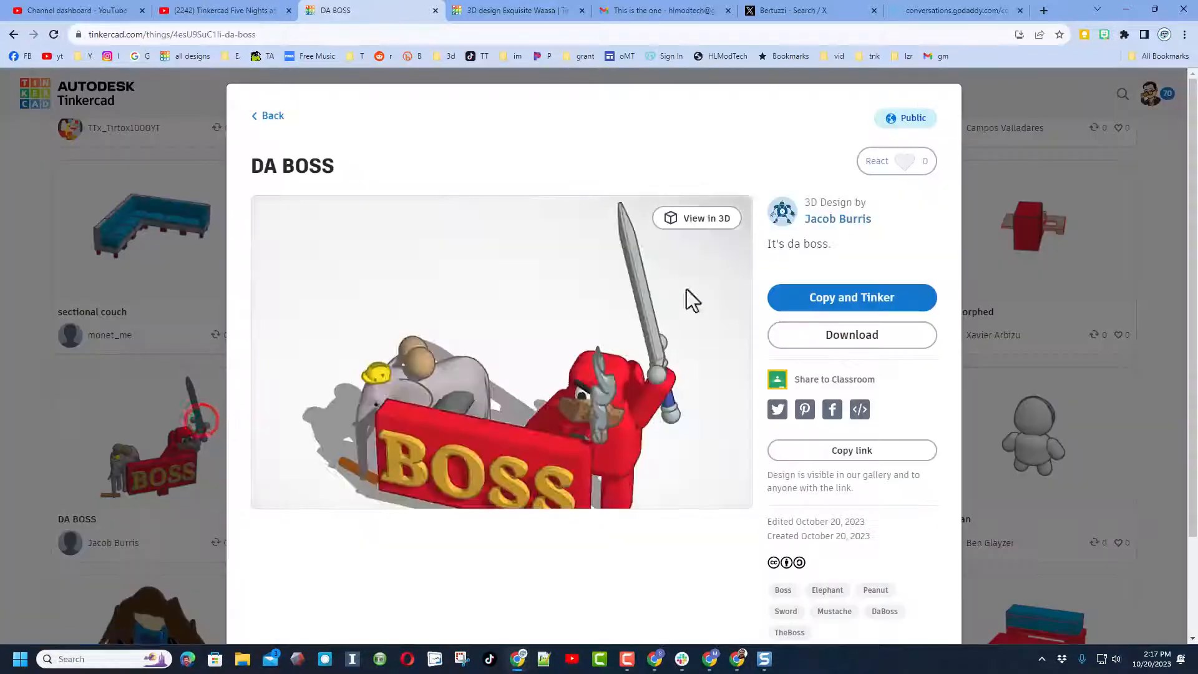
pyautogui.click(886, 167)
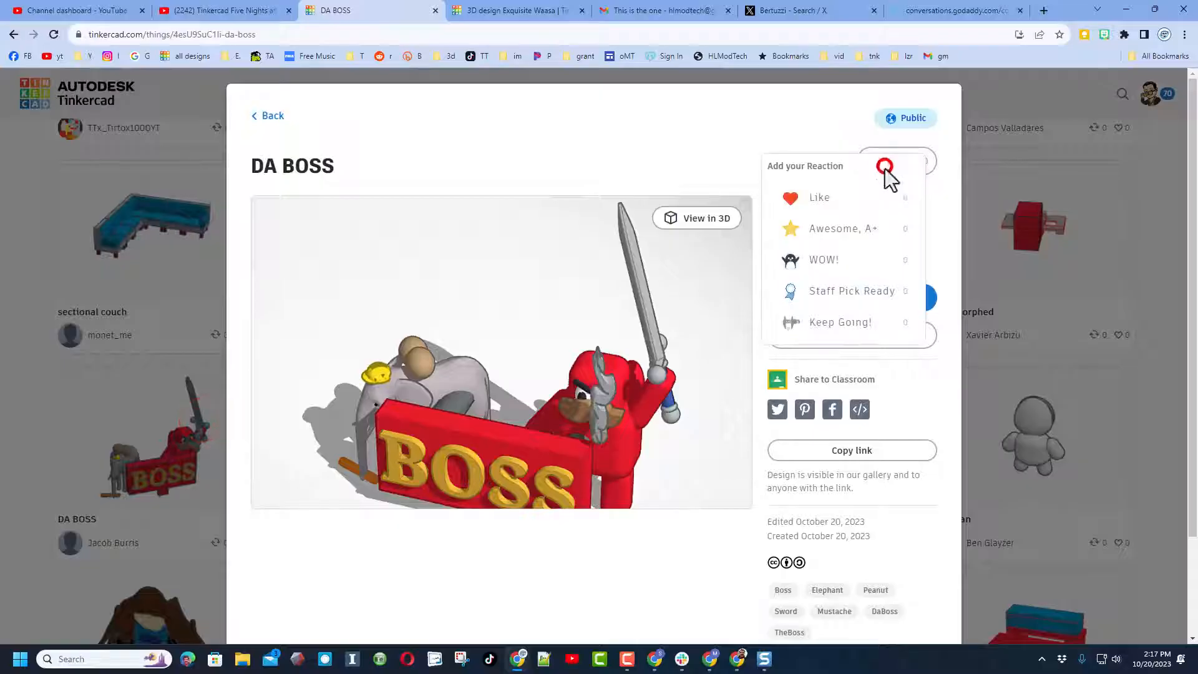
pyautogui.click(865, 229)
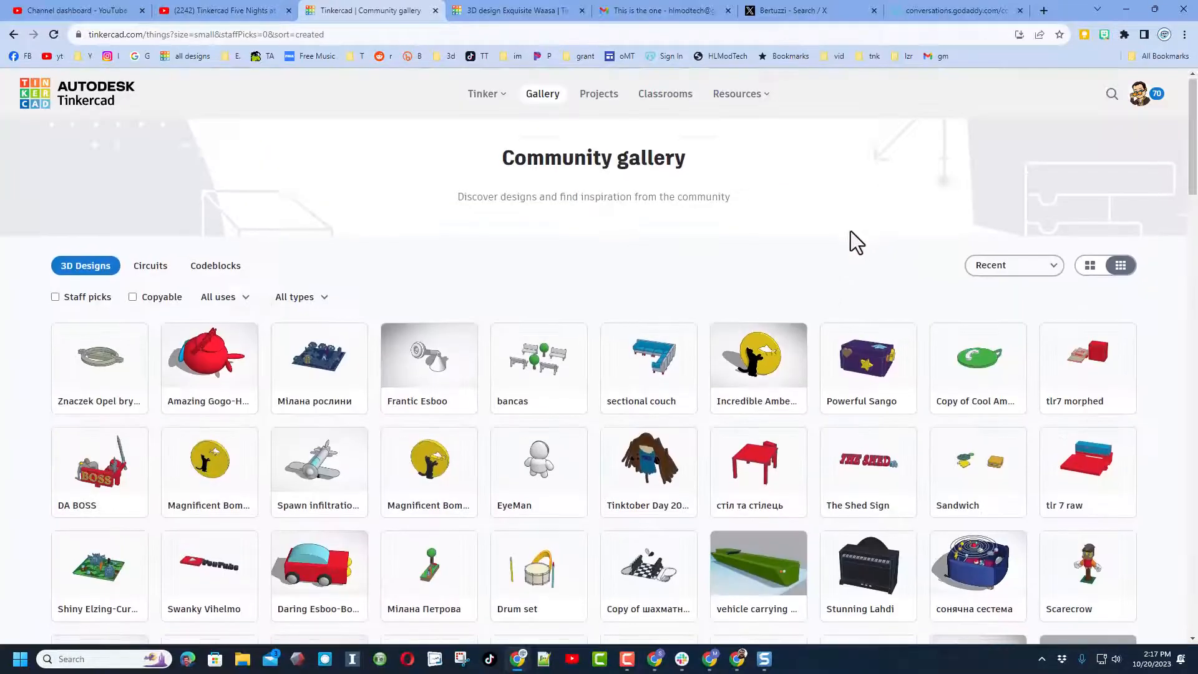
# Find the newly shared cute dragon Tutorial among the recent gallery designs and open its page.
pyautogui.scroll(-7, 851, 231)
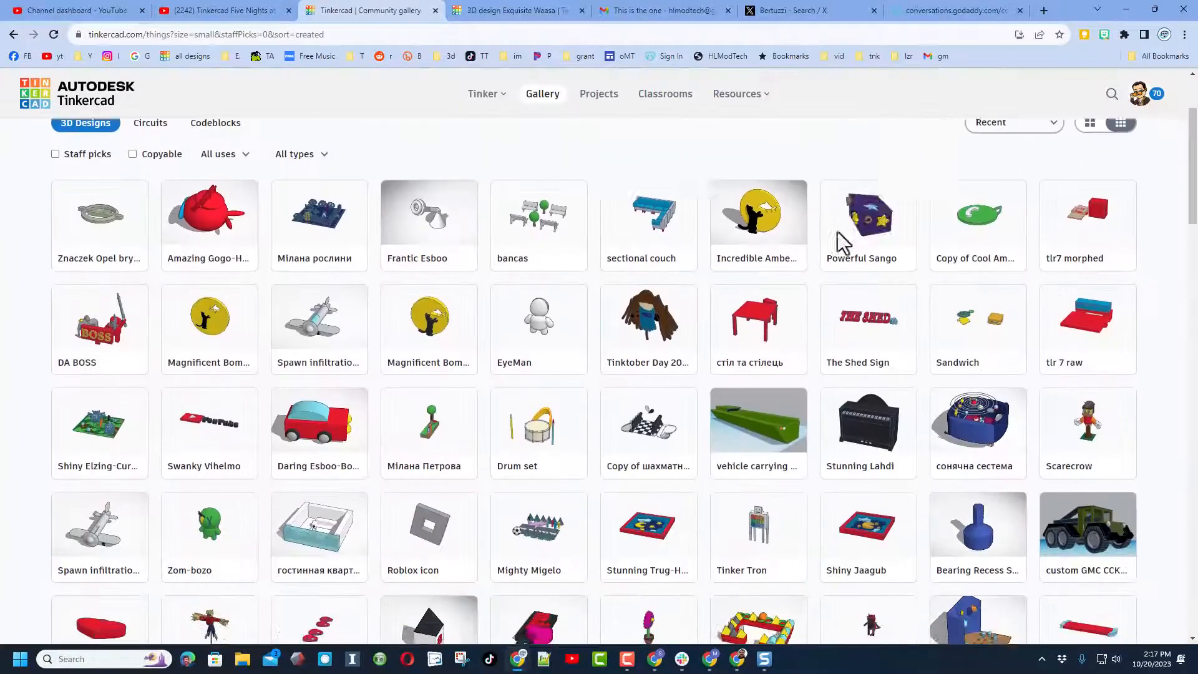
pyautogui.scroll(-7, 824, 243)
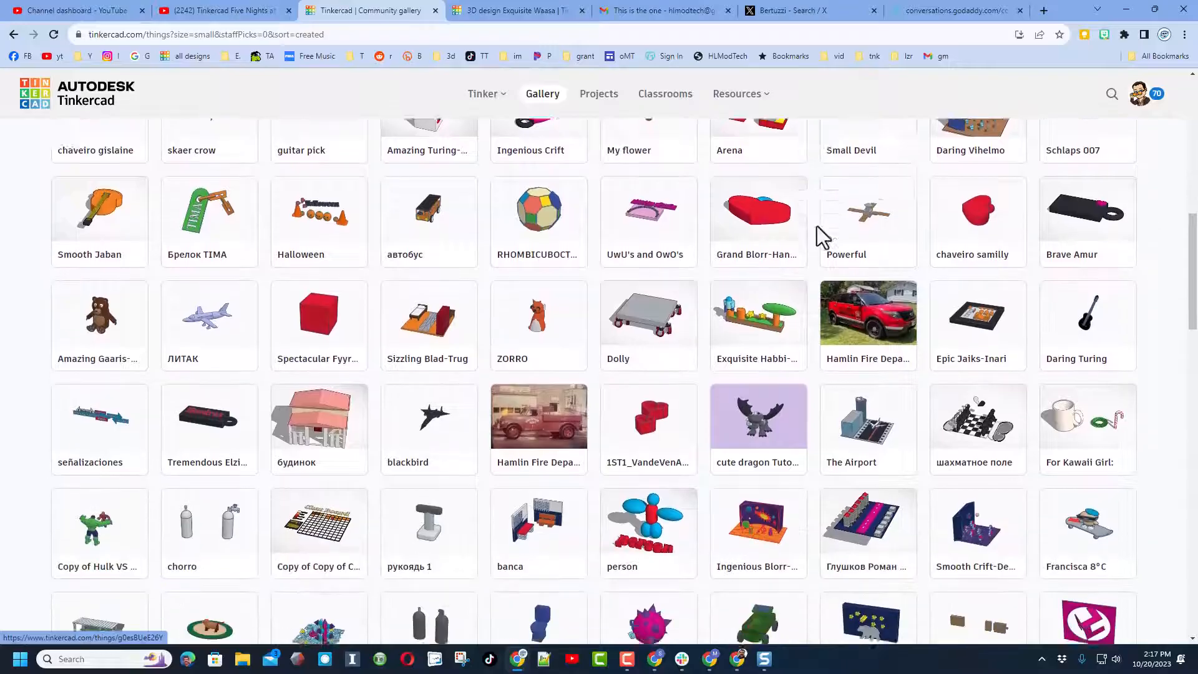
pyautogui.scroll(-7, 807, 237)
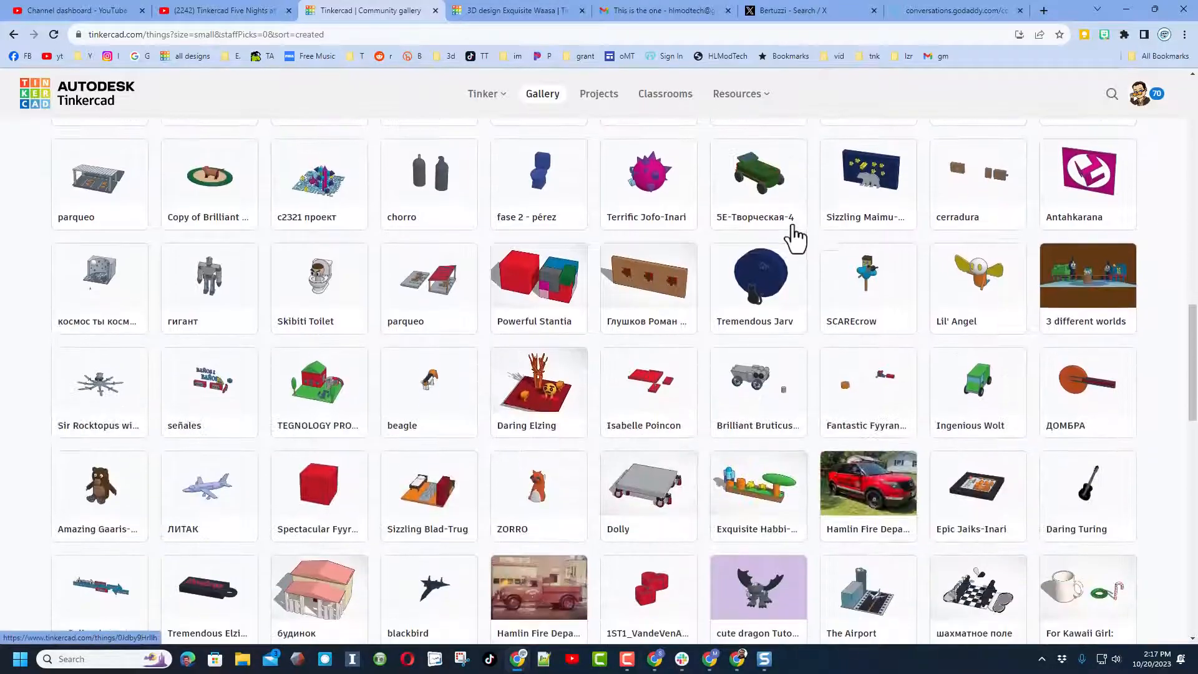
pyautogui.scroll(-1, 758, 343)
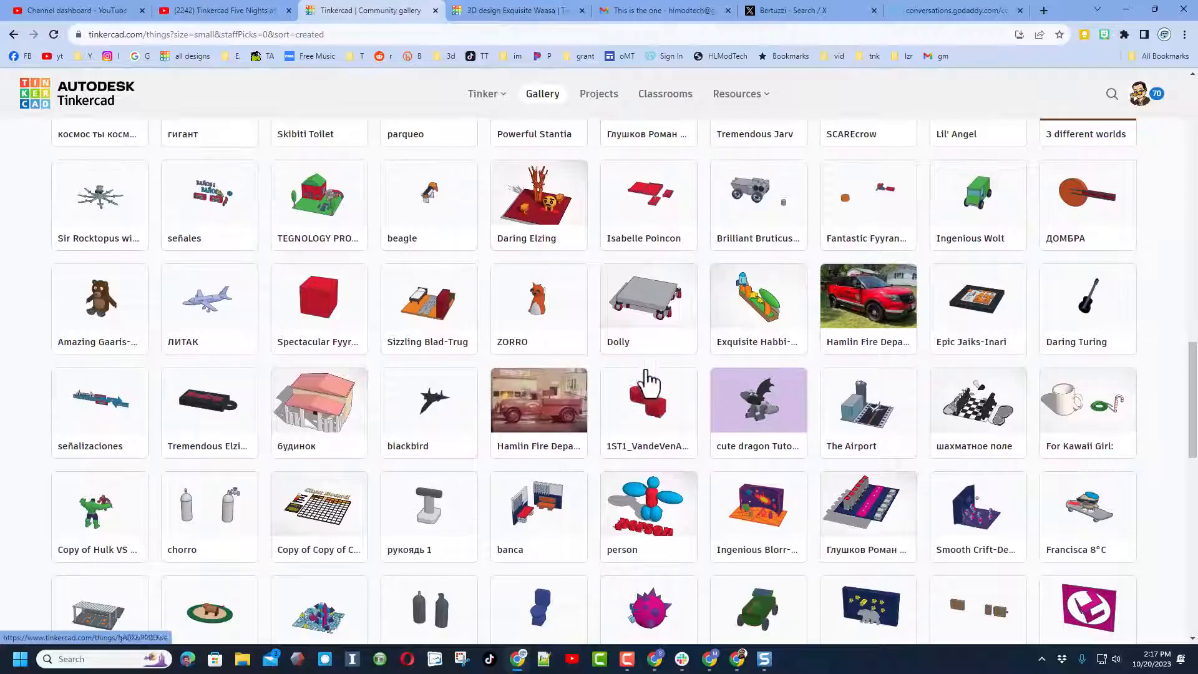
pyautogui.click(757, 401)
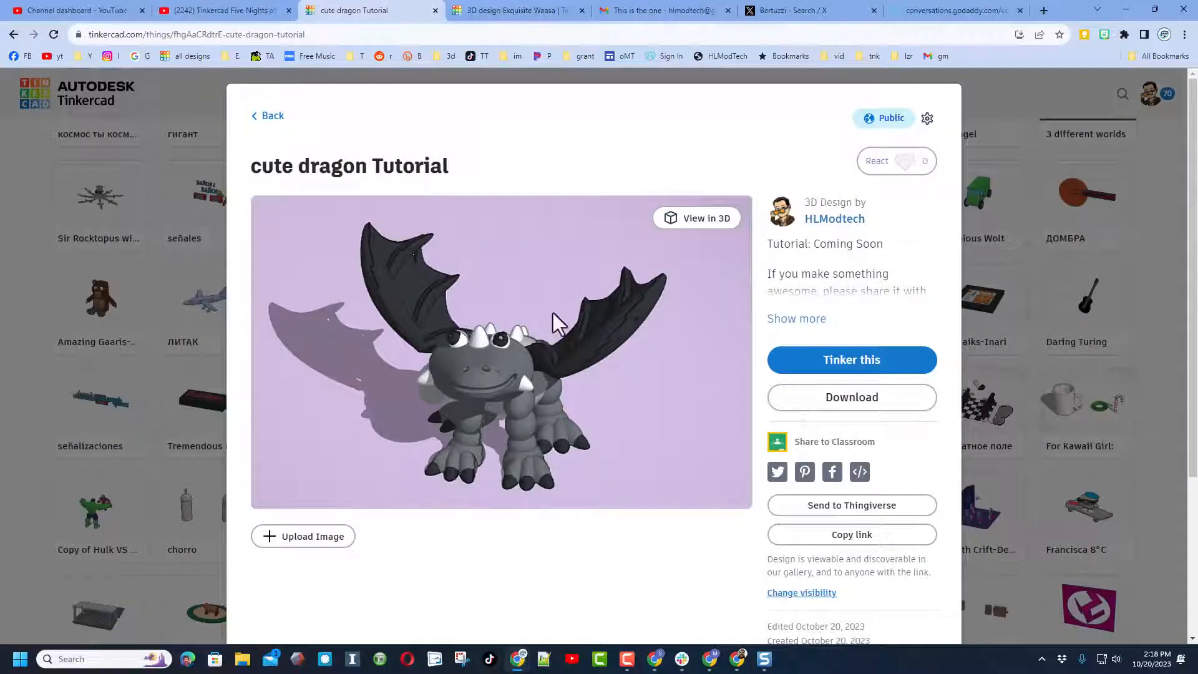
# Show the reaction choices for the cute dragon Tutorial and open the HLModtech designer profile.
pyautogui.click(864, 161)
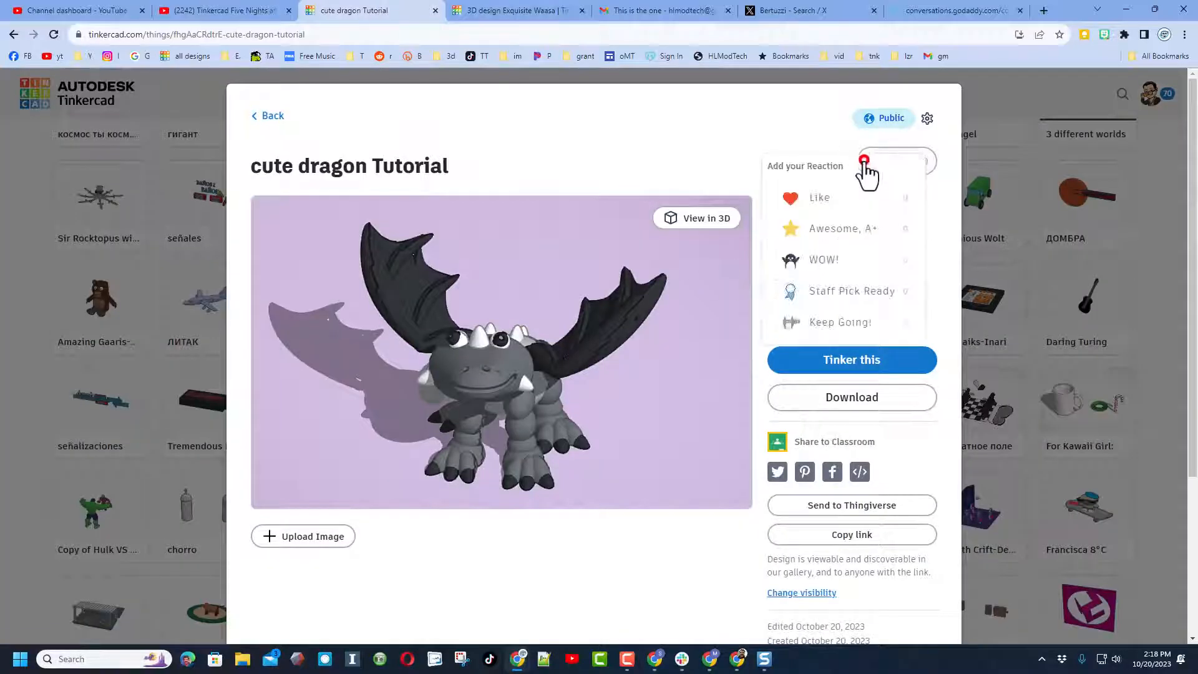
pyautogui.click(794, 122)
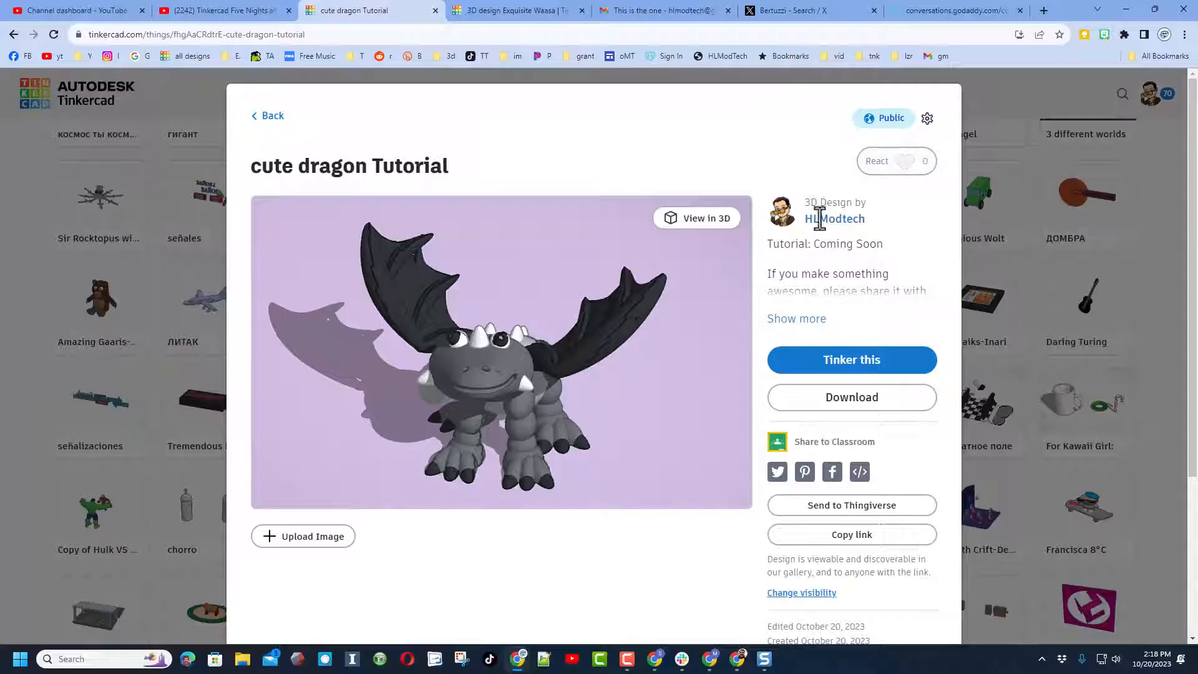
pyautogui.click(832, 219)
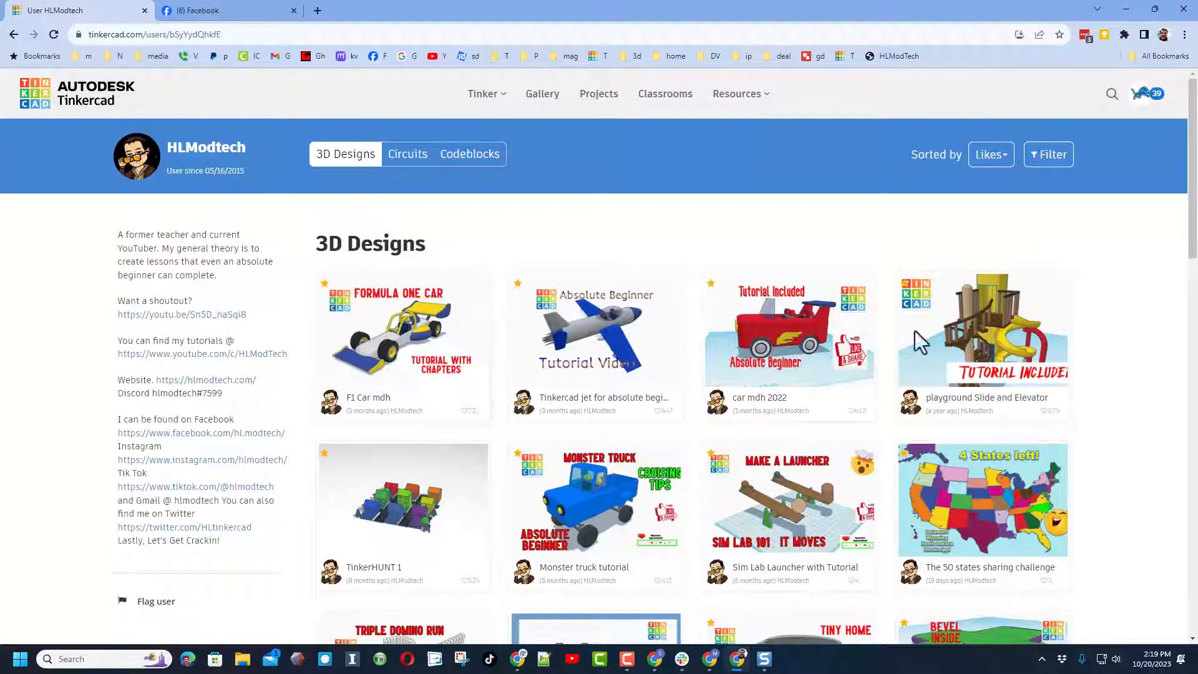
# View the F1 Car mdh design from the profile and sort the profile's 3D designs by Recent.
pyautogui.click(465, 353)
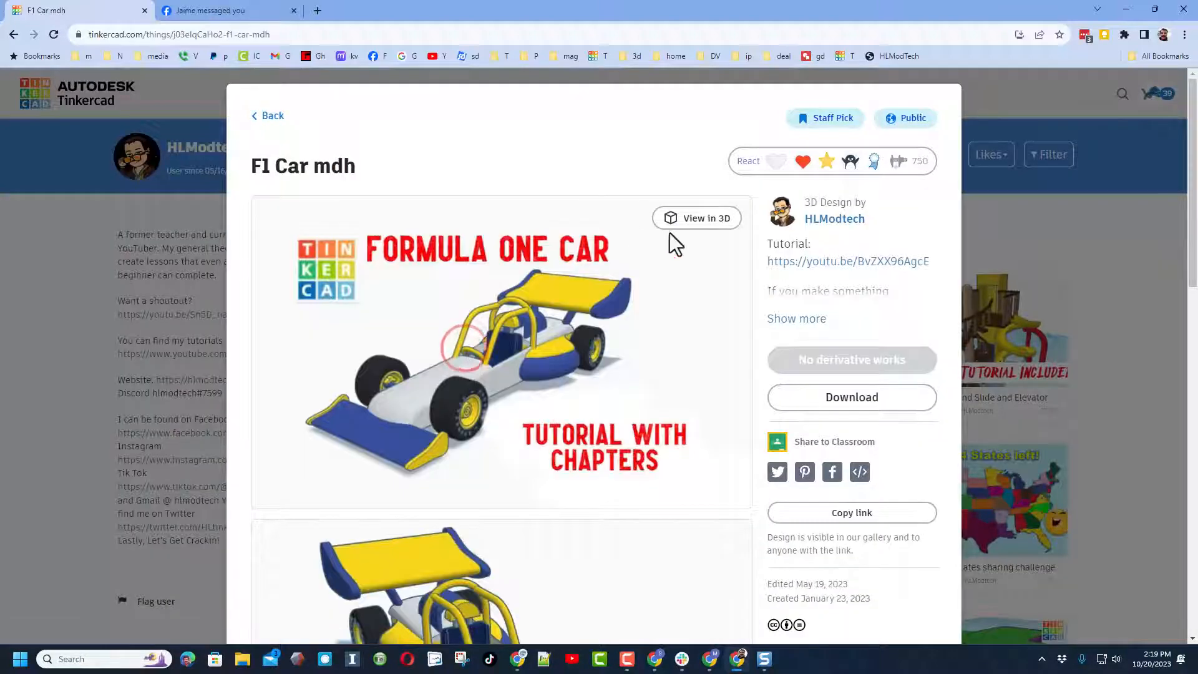
pyautogui.click(999, 207)
pyautogui.click(982, 152)
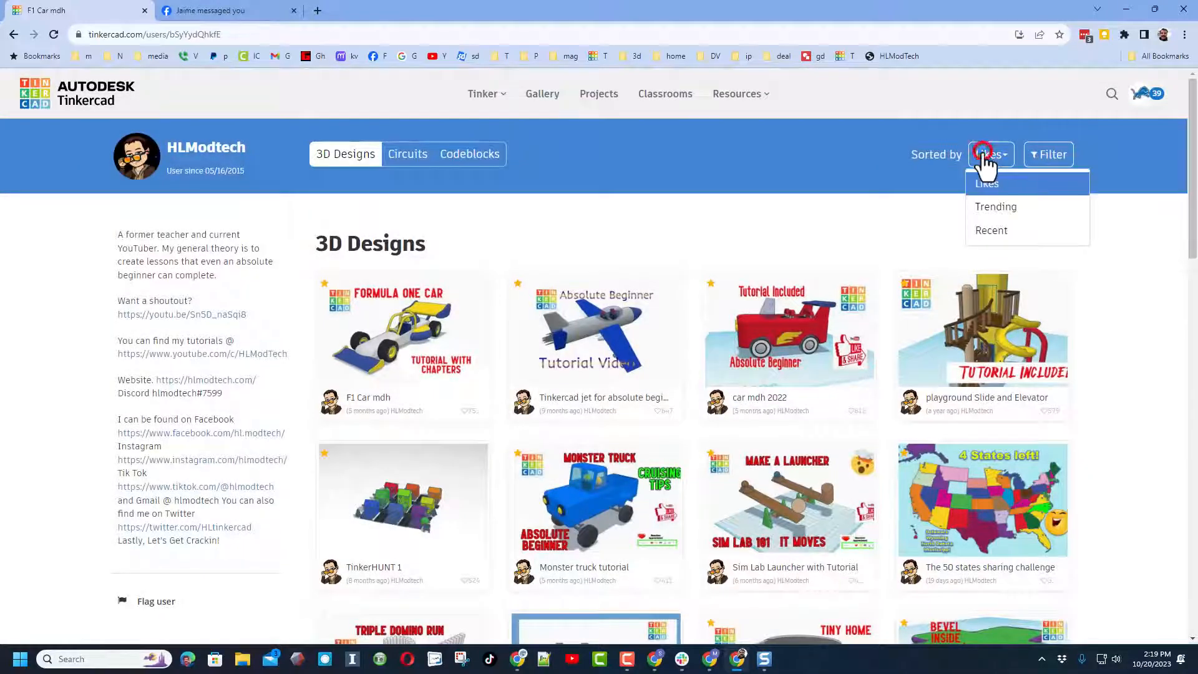
pyautogui.click(991, 232)
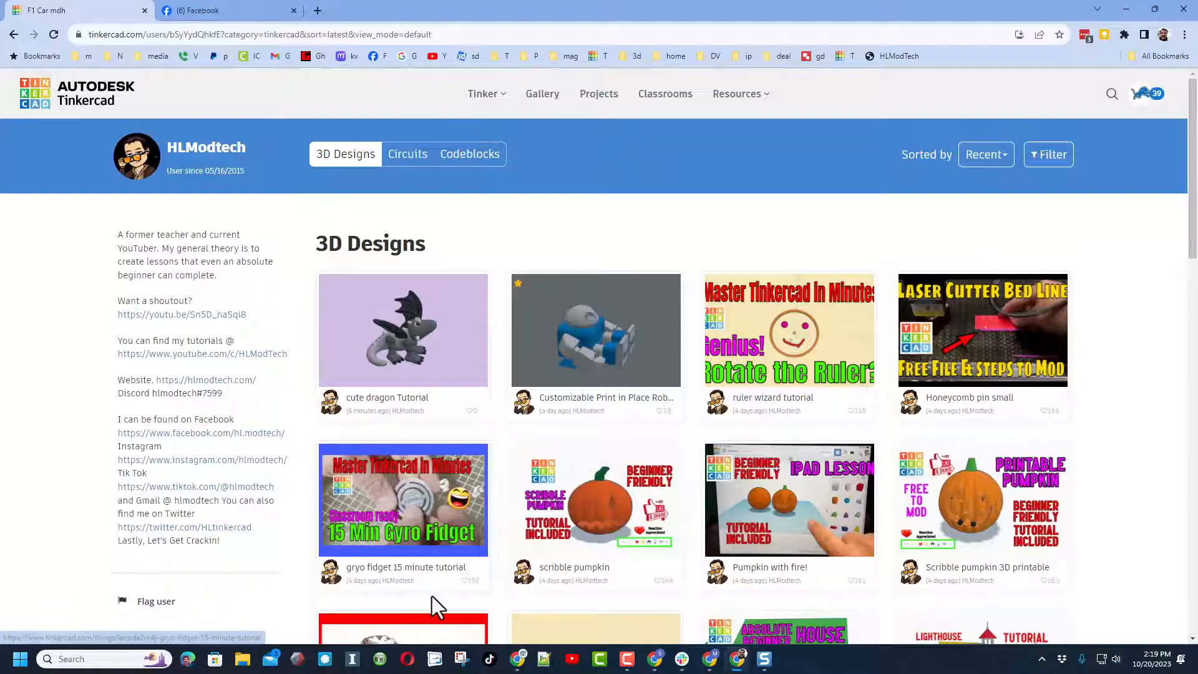
pyautogui.scroll(-1, 429, 565)
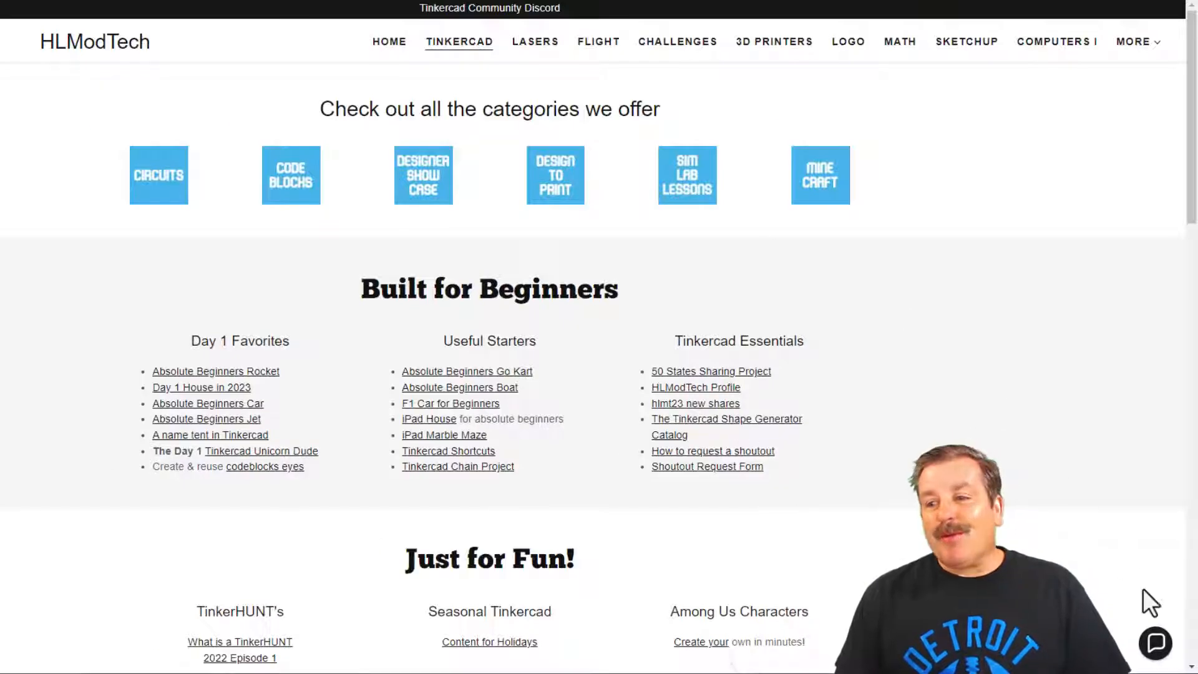
# View the HLModTech website's contact chat and its Tinkercad Community Discord invitation, closing each one.
pyautogui.click(1157, 646)
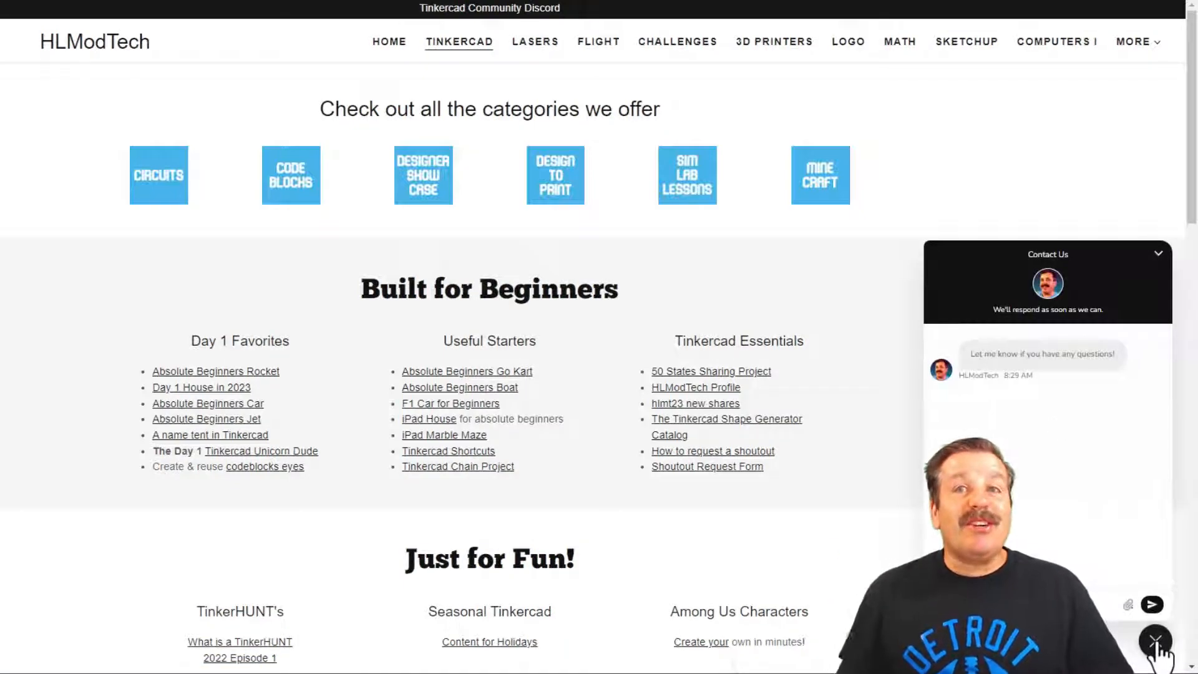
pyautogui.click(1158, 646)
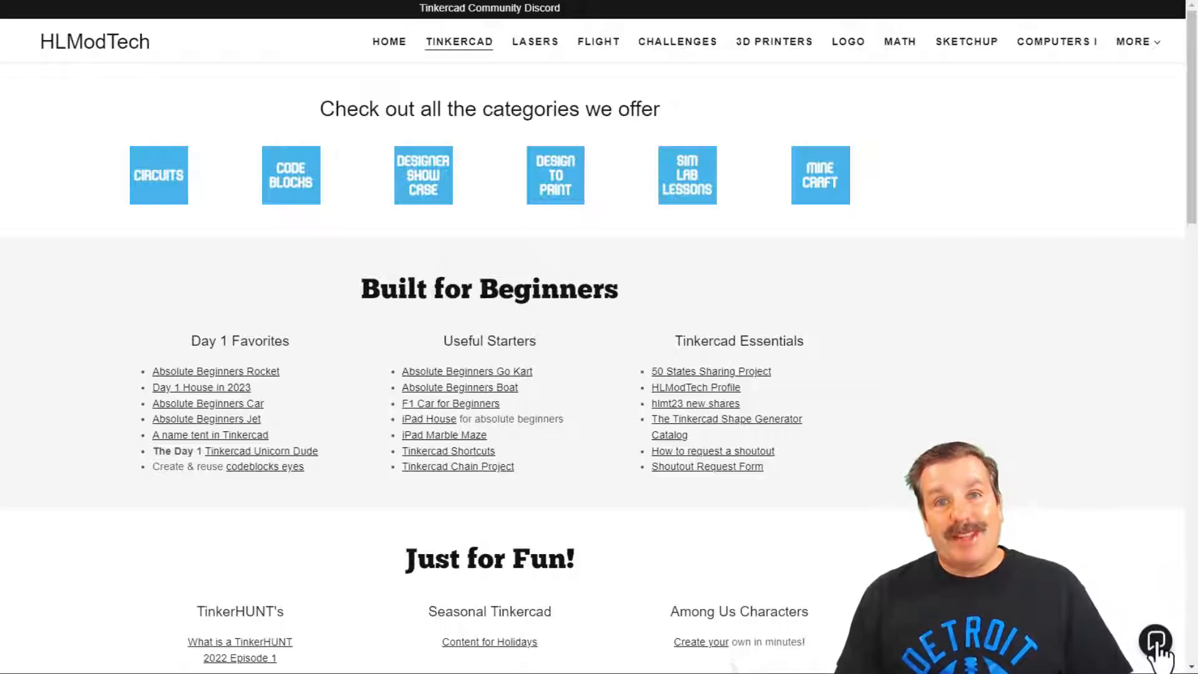
pyautogui.click(484, 9)
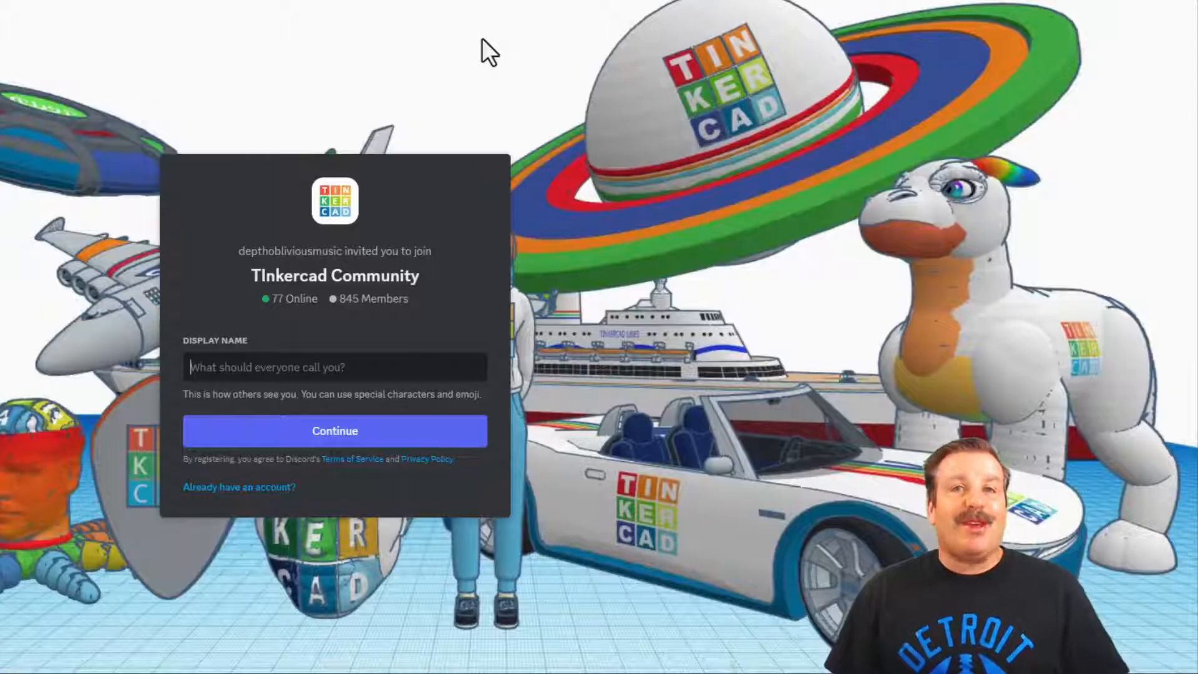
pyautogui.hotkey('ctrl', 'w')
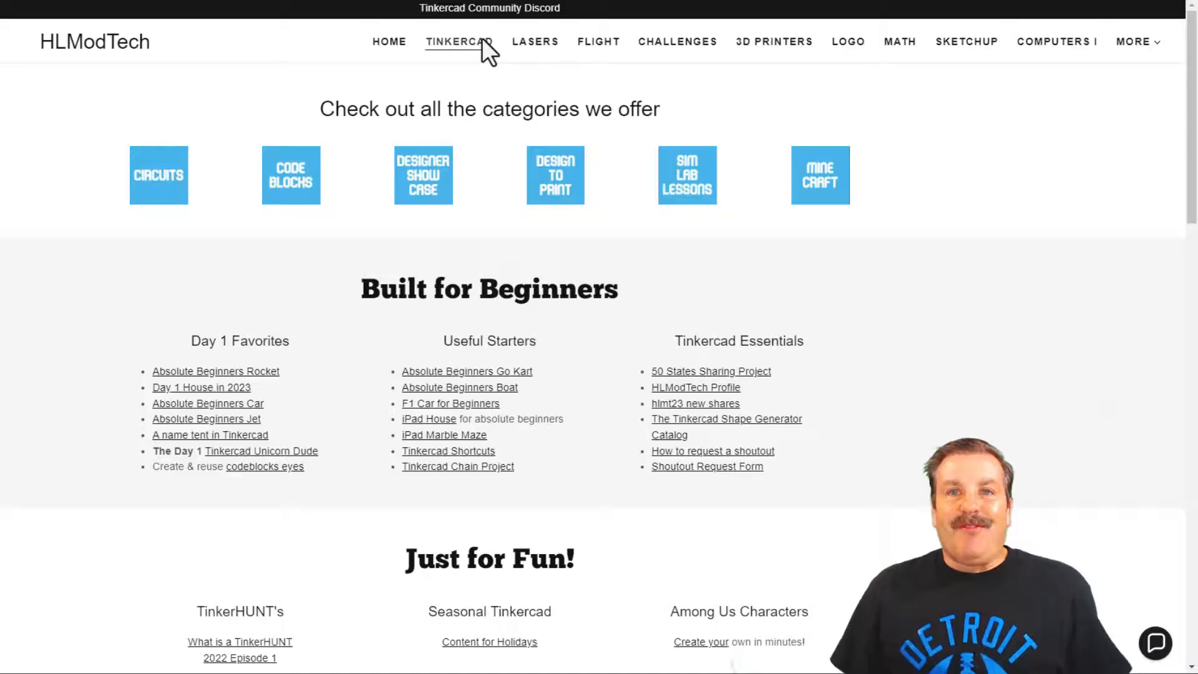